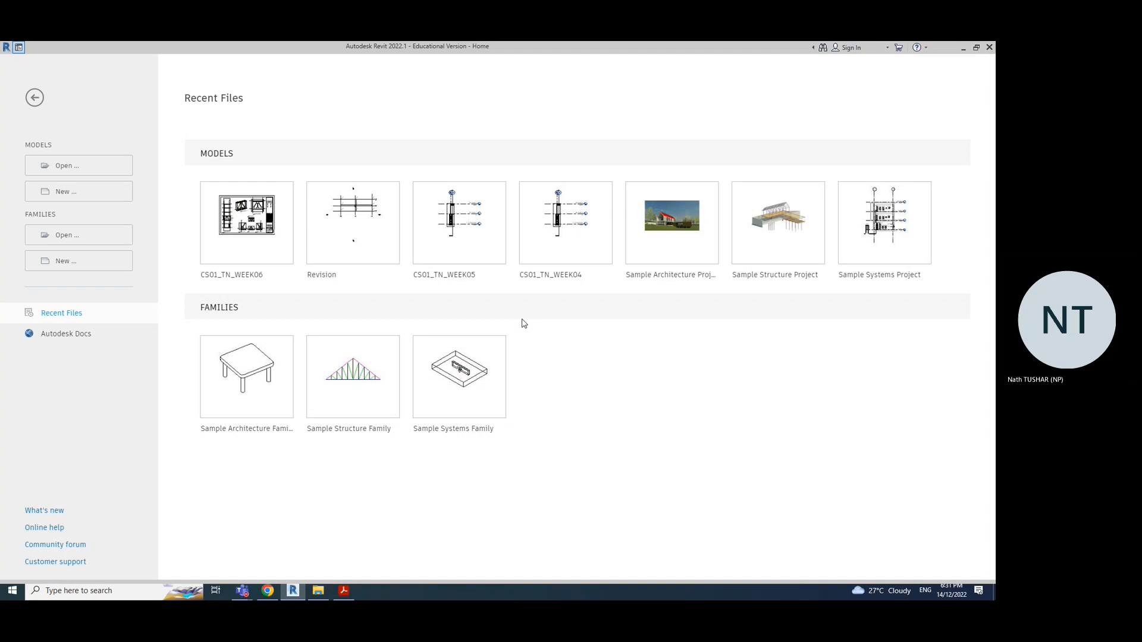
Open the CS01_TN_WEEK06 project from the Week 6 folder
{"action": "left_click", "coordinate": [66, 167]}
{"action": "scroll", "coordinate": [446, 417], "scroll_direction": "down", "scroll_amount": 3}
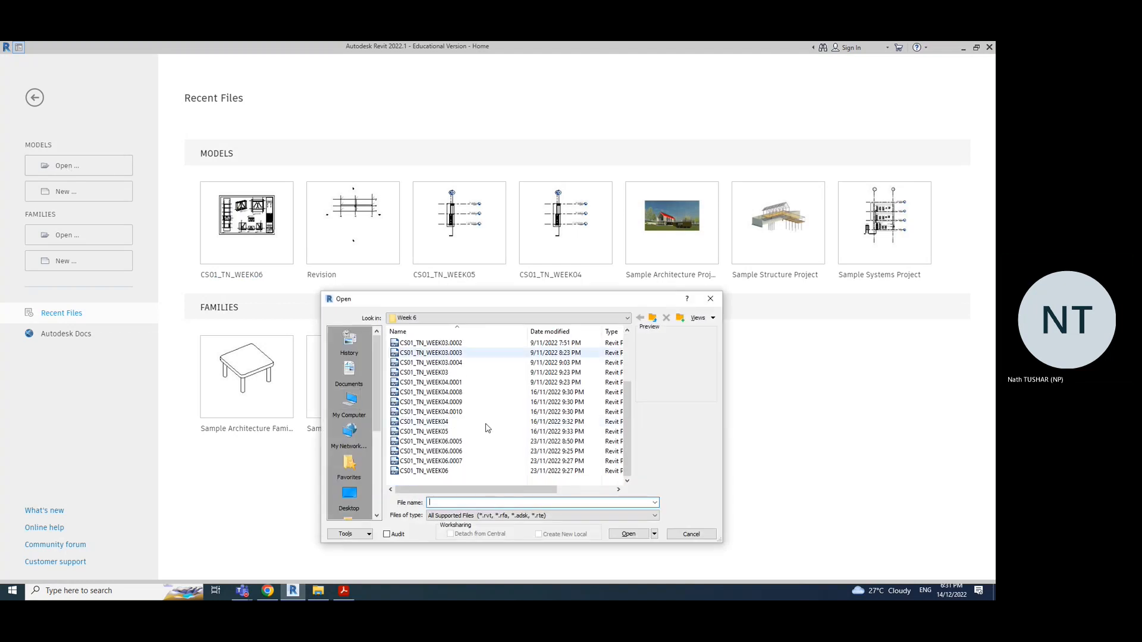
{"action": "left_click", "coordinate": [446, 470]}
{"action": "left_click", "coordinate": [627, 534]}
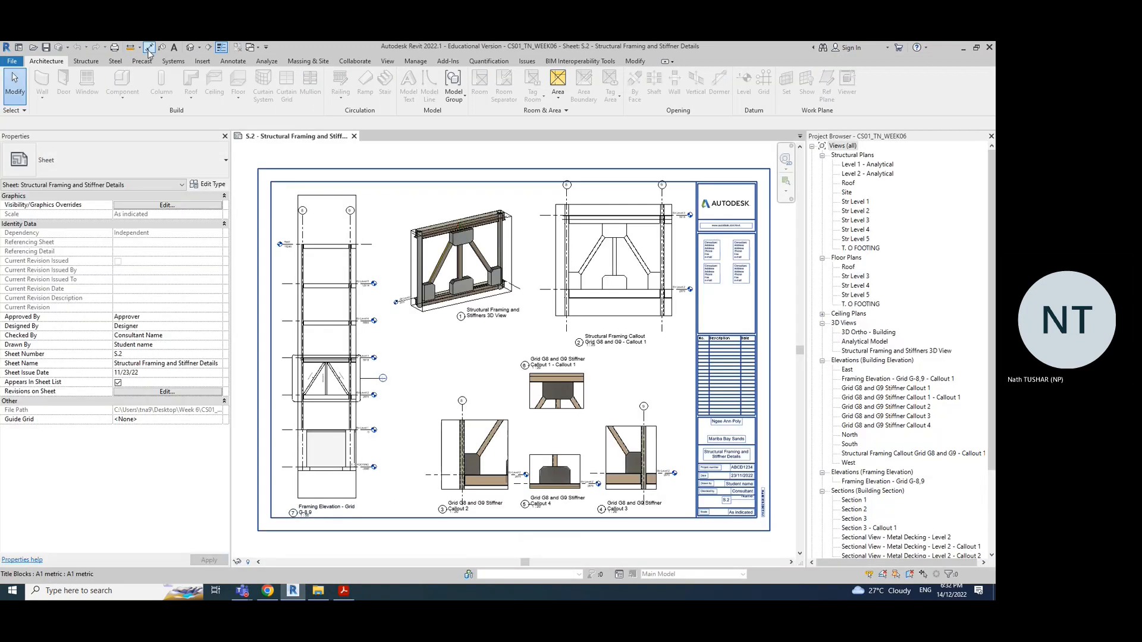
Open the default 3D view of the building and set its visual style to Hidden Line
{"action": "left_click", "coordinate": [193, 50]}
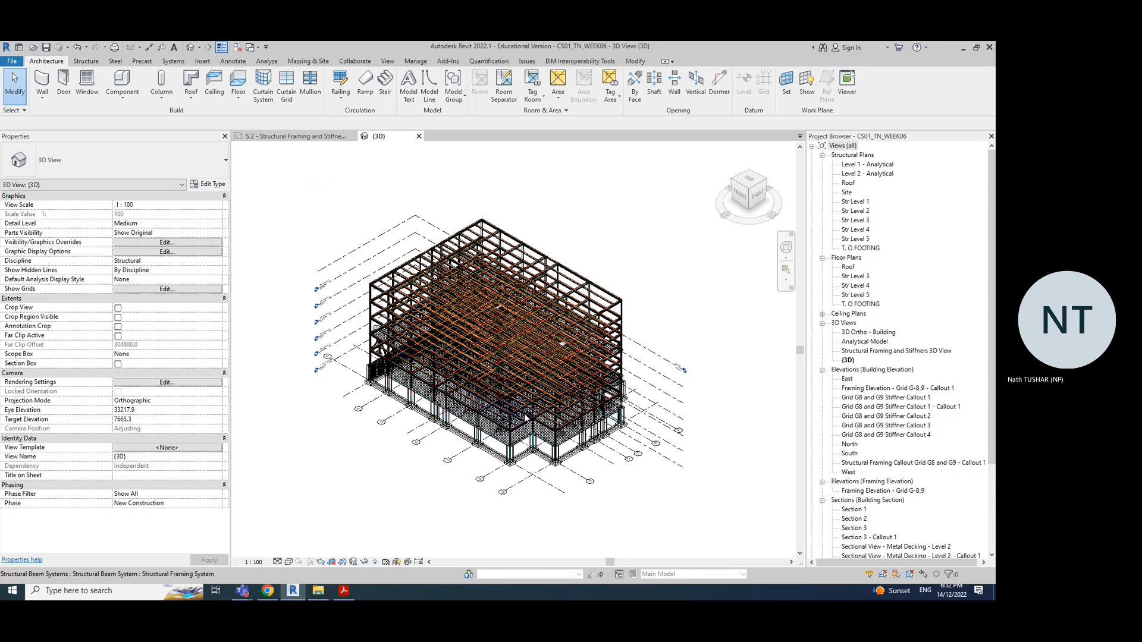
{"action": "scroll", "coordinate": [526, 418], "scroll_direction": "up", "scroll_amount": 2}
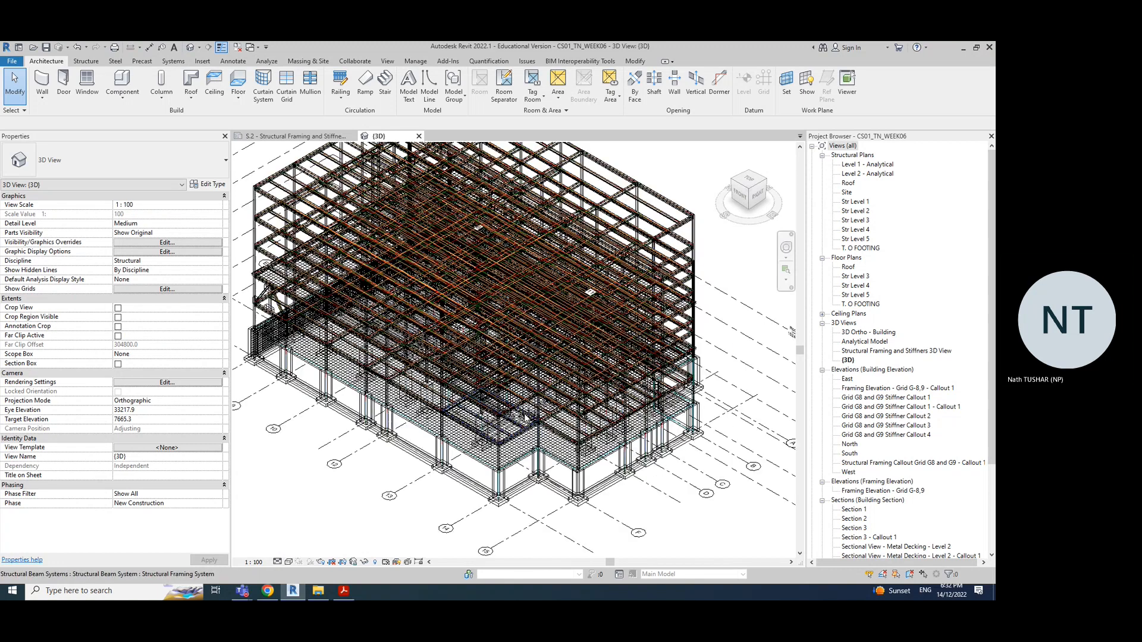
{"action": "scroll", "coordinate": [526, 418], "scroll_direction": "up", "scroll_amount": 2}
{"action": "scroll", "coordinate": [526, 419], "scroll_direction": "down", "scroll_amount": 2}
{"action": "left_click", "coordinate": [289, 562]}
{"action": "left_click", "coordinate": [302, 519]}
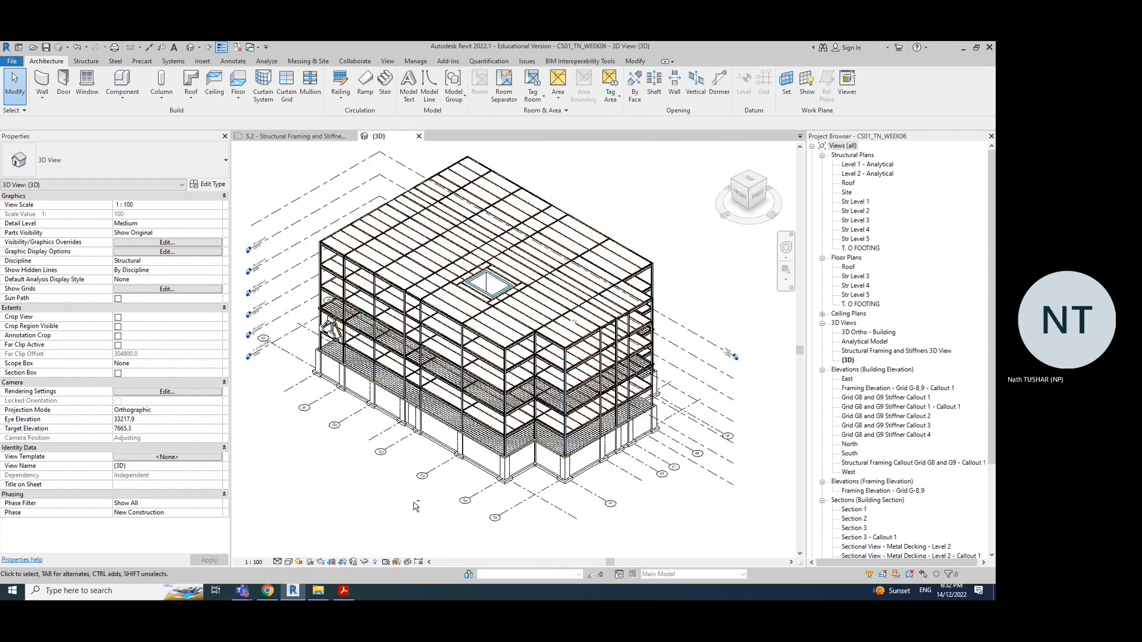
Examine the building's steel framing and roof opening from above, along with the grids, then from the isometric view
{"action": "middle_click_drag", "start_coordinate": [415, 506], "coordinate": [435, 453], "text": "shift"}
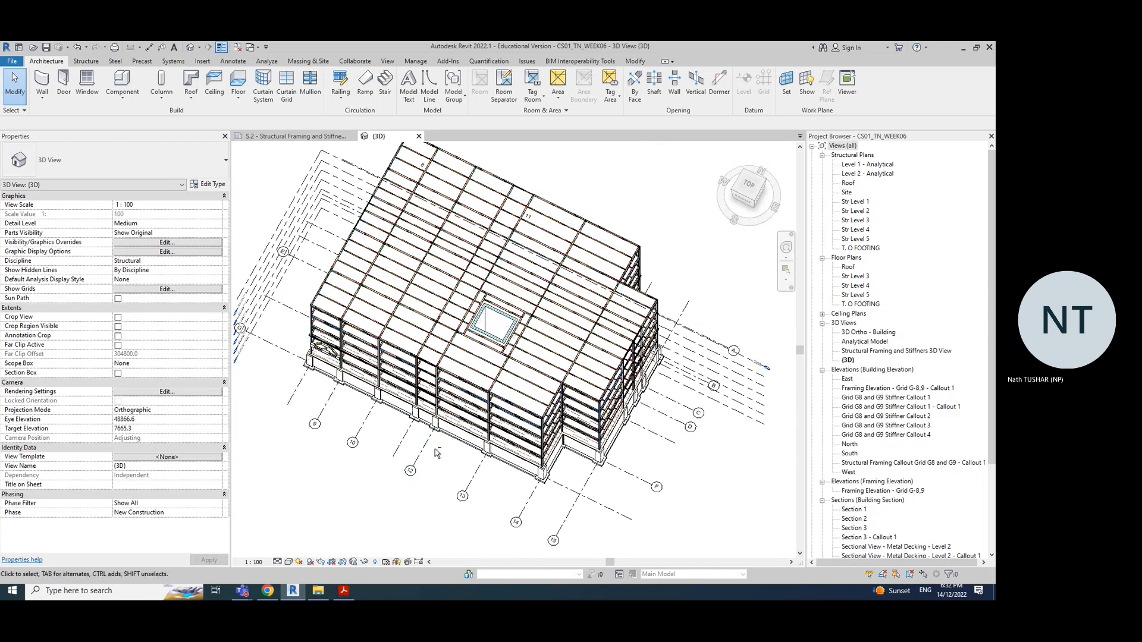
{"action": "middle_click_drag", "start_coordinate": [416, 453], "coordinate": [623, 484], "text": "shift"}
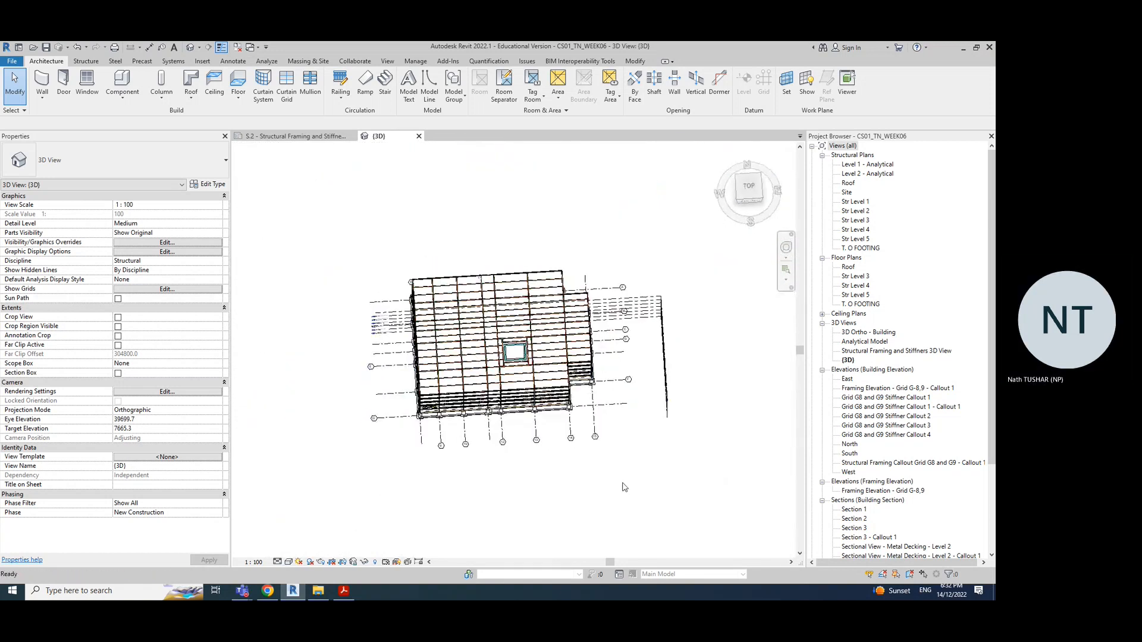
{"action": "scroll", "coordinate": [592, 348], "scroll_direction": "up", "scroll_amount": 3}
{"action": "left_click", "coordinate": [758, 195]}
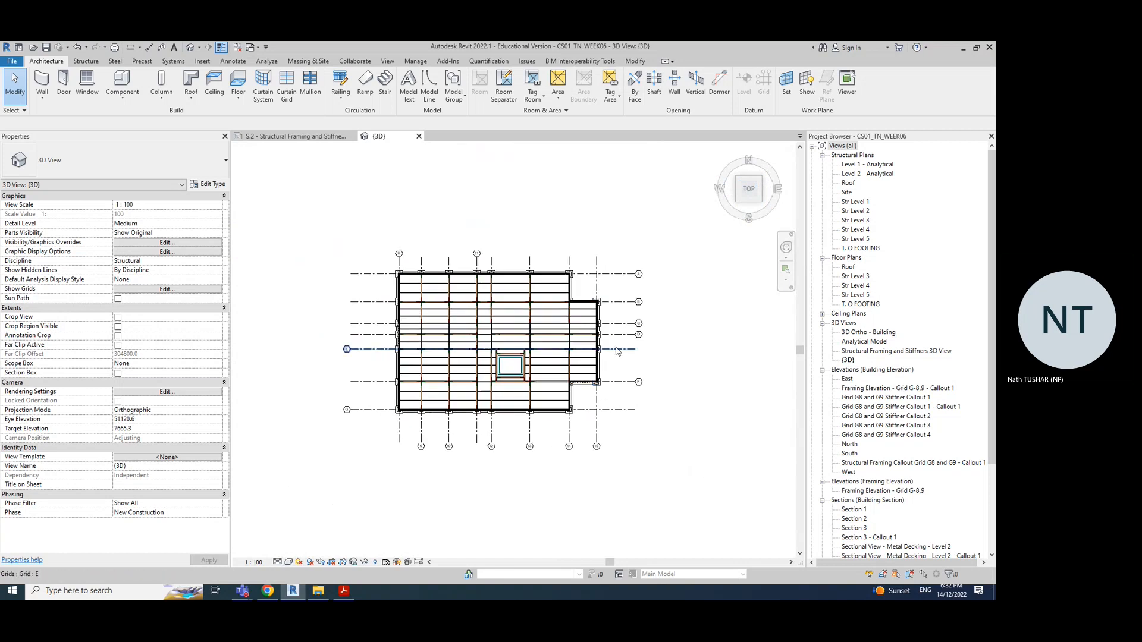
{"action": "scroll", "coordinate": [616, 352], "scroll_direction": "up", "scroll_amount": 5}
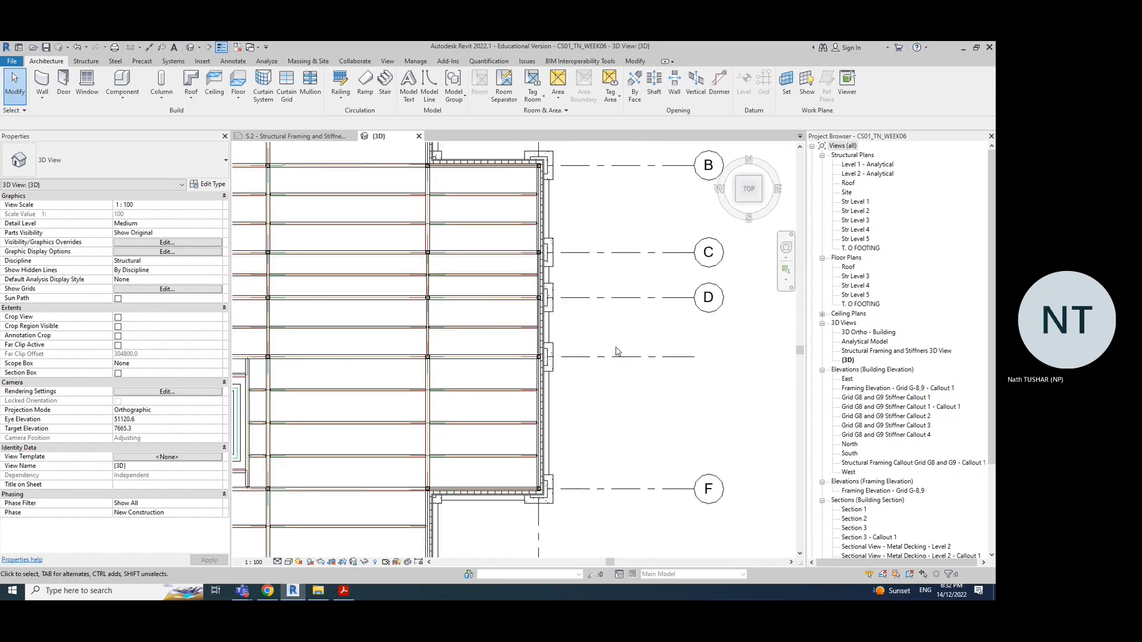
{"action": "scroll", "coordinate": [616, 351], "scroll_direction": "down", "scroll_amount": 5}
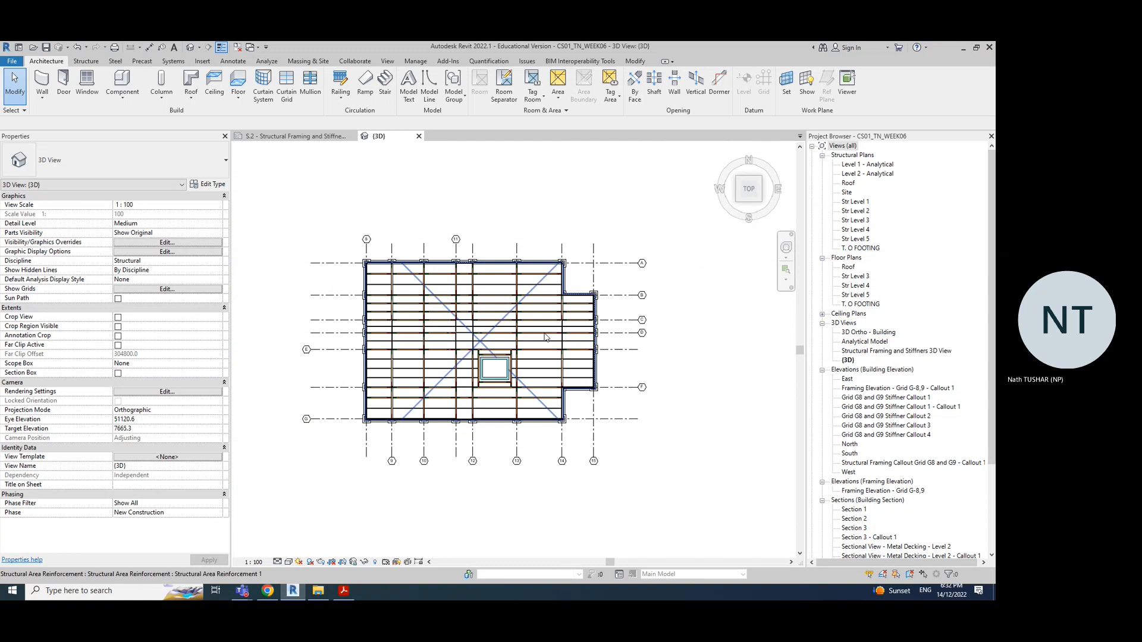
{"action": "scroll", "coordinate": [499, 307], "scroll_direction": "up", "scroll_amount": 2}
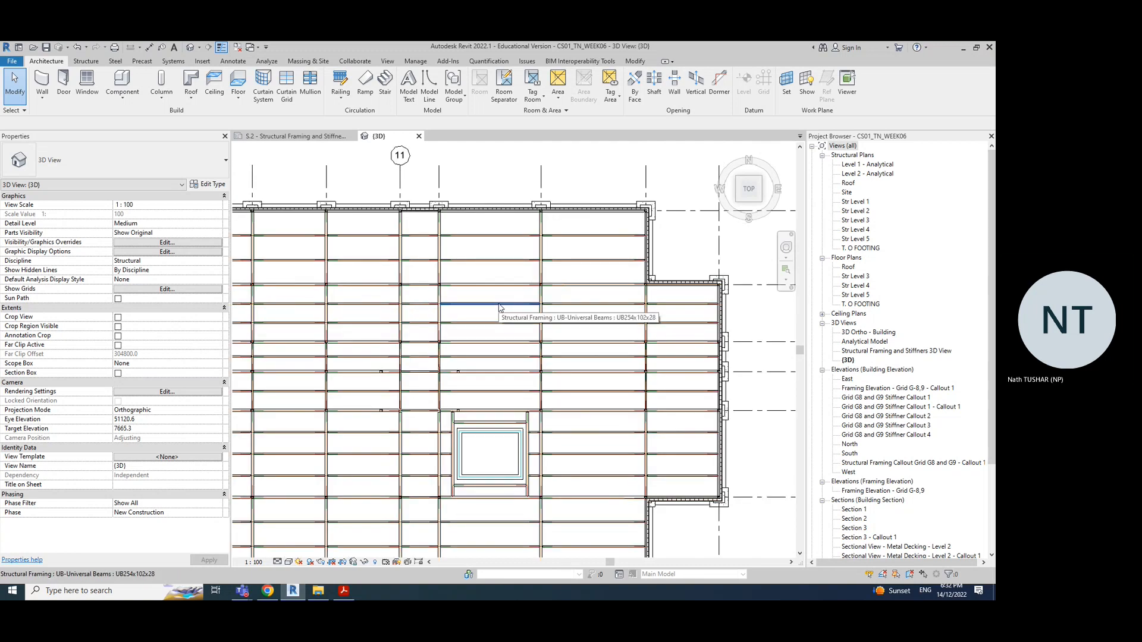
{"action": "scroll", "coordinate": [499, 307], "scroll_direction": "down", "scroll_amount": 2}
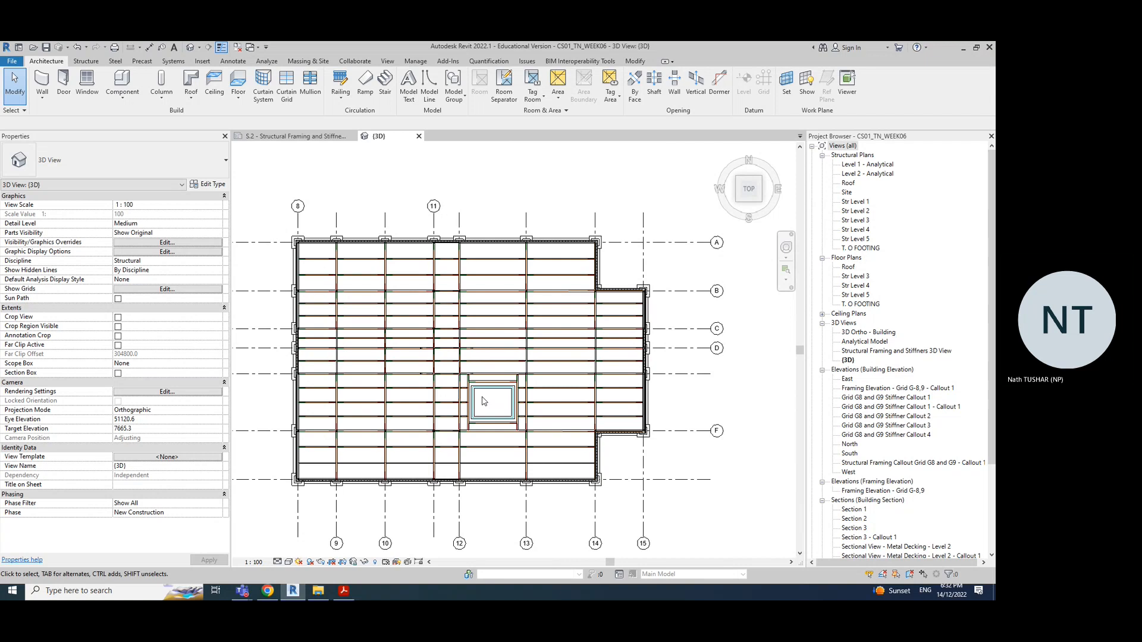
{"action": "scroll", "coordinate": [483, 400], "scroll_direction": "up", "scroll_amount": 2}
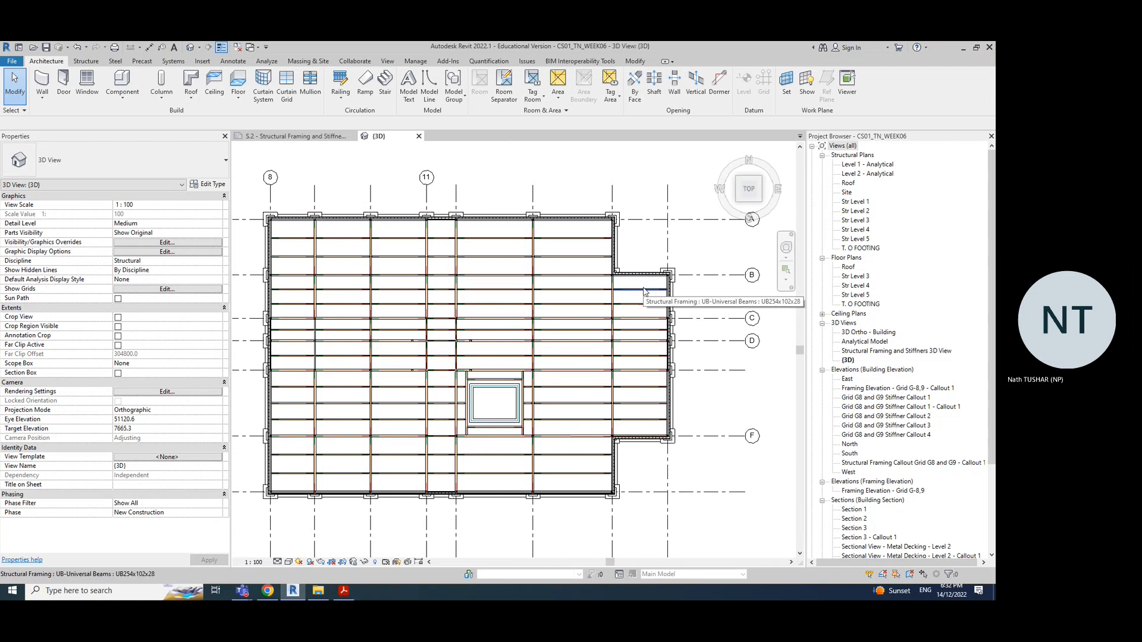
{"action": "middle_click_drag", "start_coordinate": [724, 460], "coordinate": [704, 512], "text": "shift"}
{"action": "scroll", "coordinate": [703, 512], "scroll_direction": "down", "scroll_amount": 5}
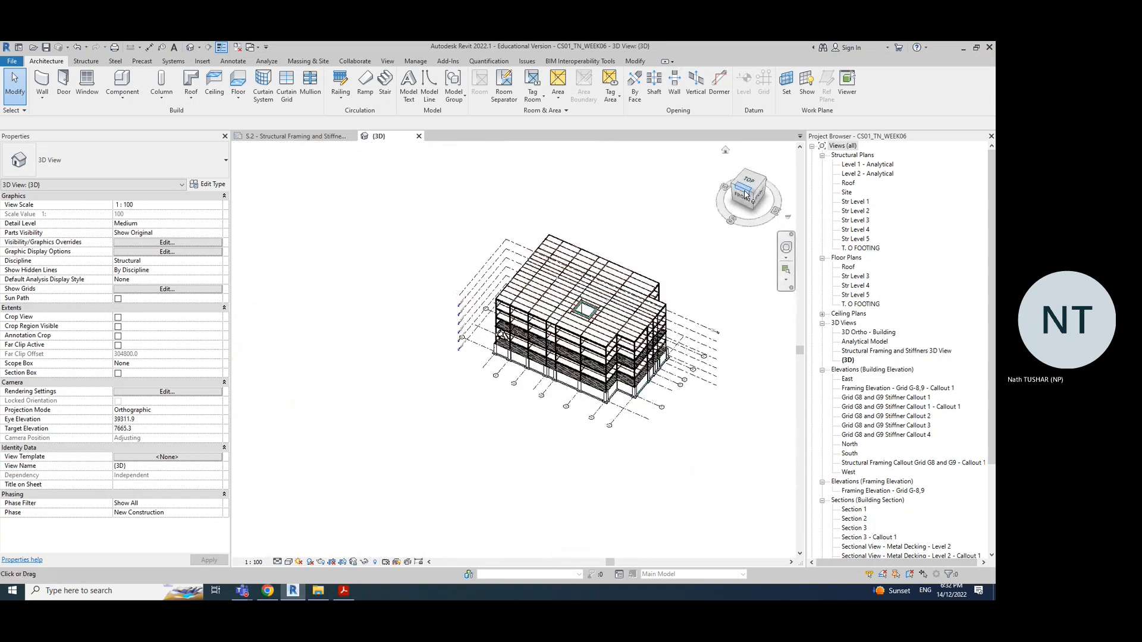
{"action": "left_click", "coordinate": [754, 194]}
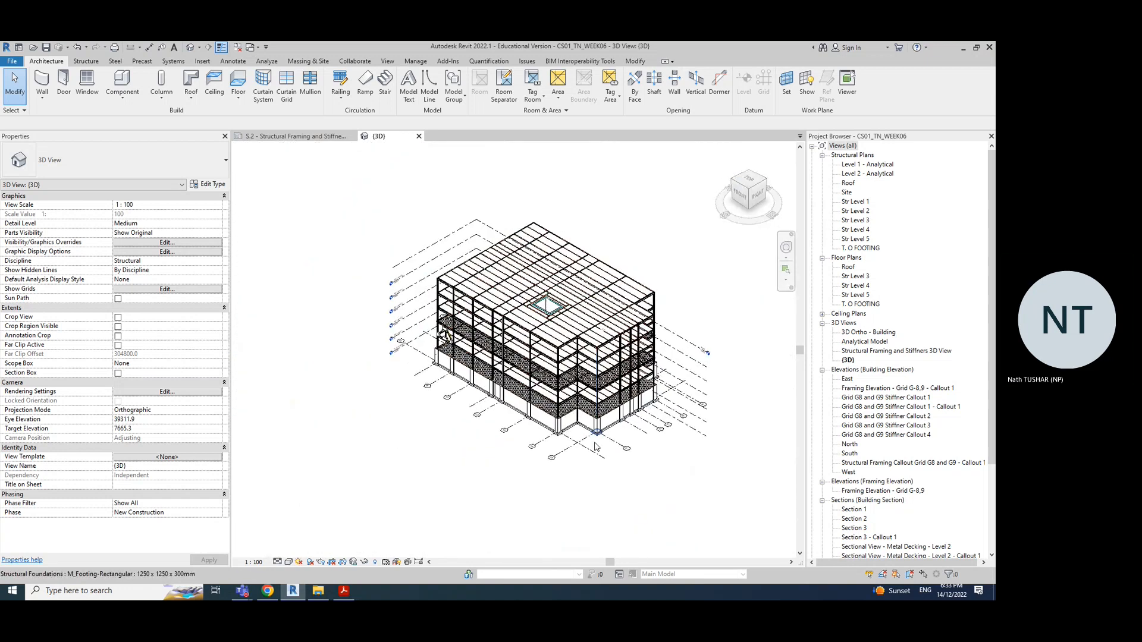
Close the 3D view and the S.2 sheet to close the project
{"action": "left_click", "coordinate": [419, 138]}
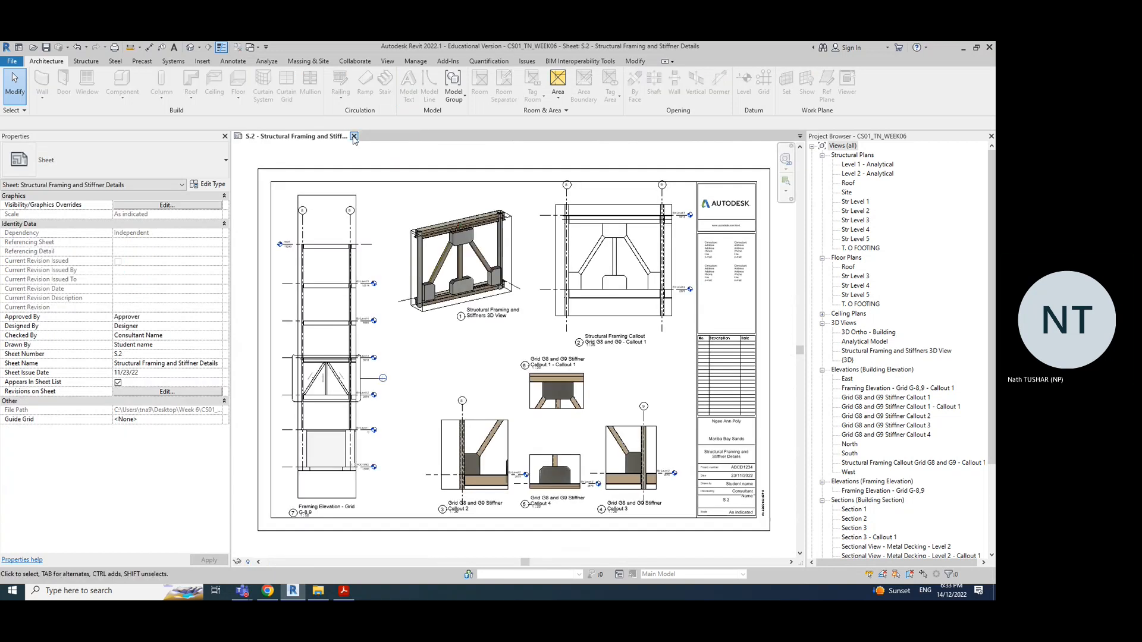
{"action": "left_click", "coordinate": [354, 137]}
{"action": "left_click", "coordinate": [519, 321]}
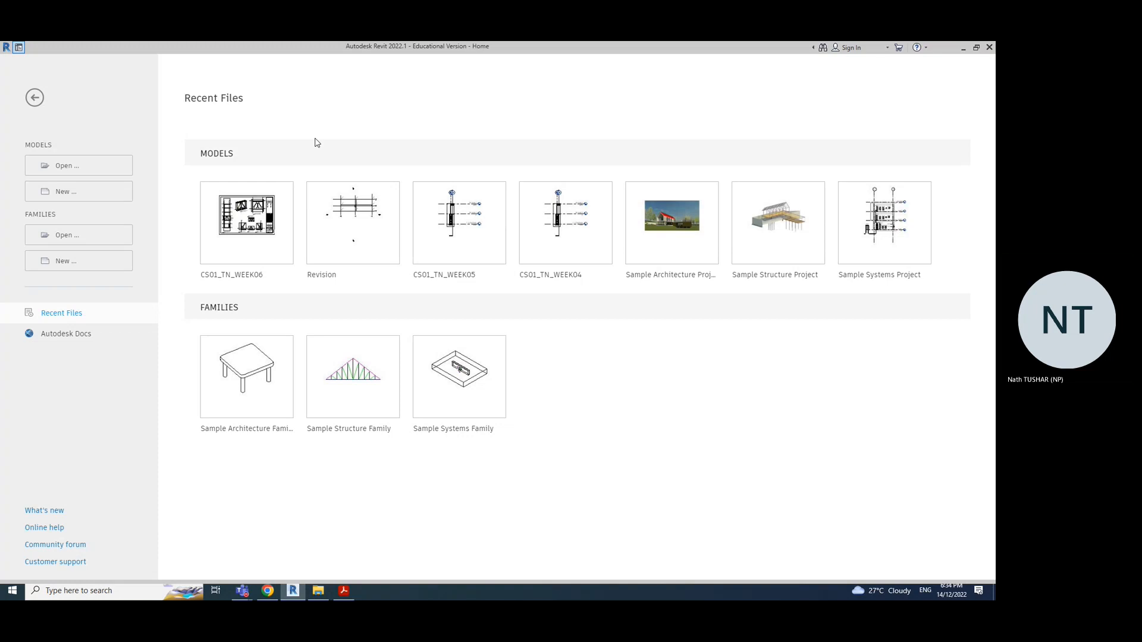
Switch to File Explorer and copy the Architectural and CS01_TN_WEEK06 Revit projects from the Week 6 folder to USB Drive (F:)
{"action": "left_click", "coordinate": [963, 48]}
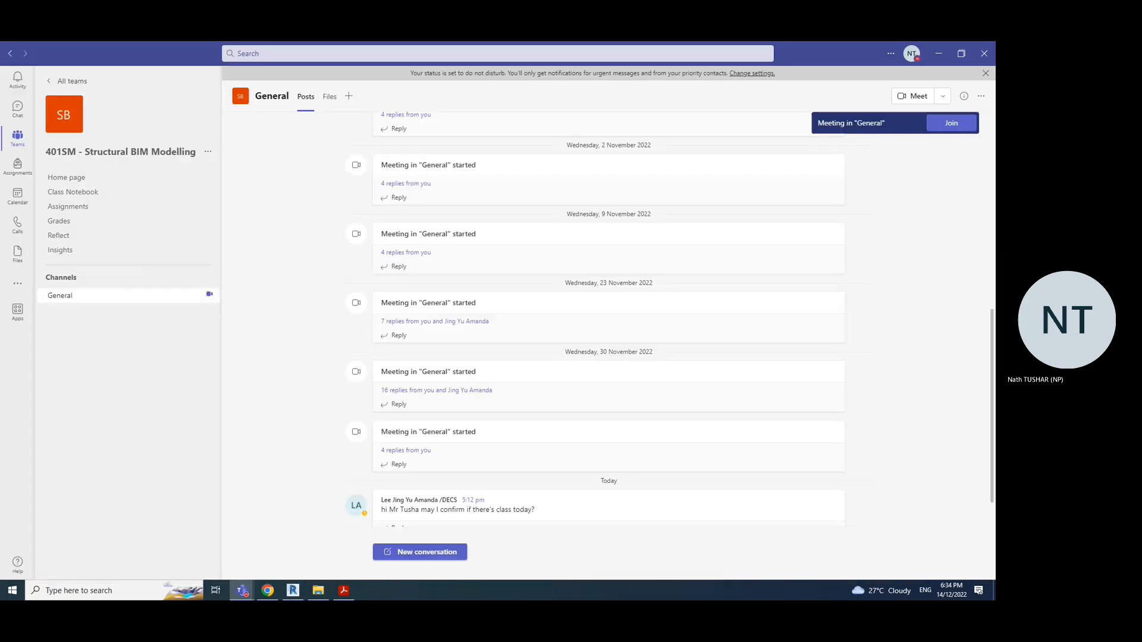
{"action": "left_click", "coordinate": [318, 591]}
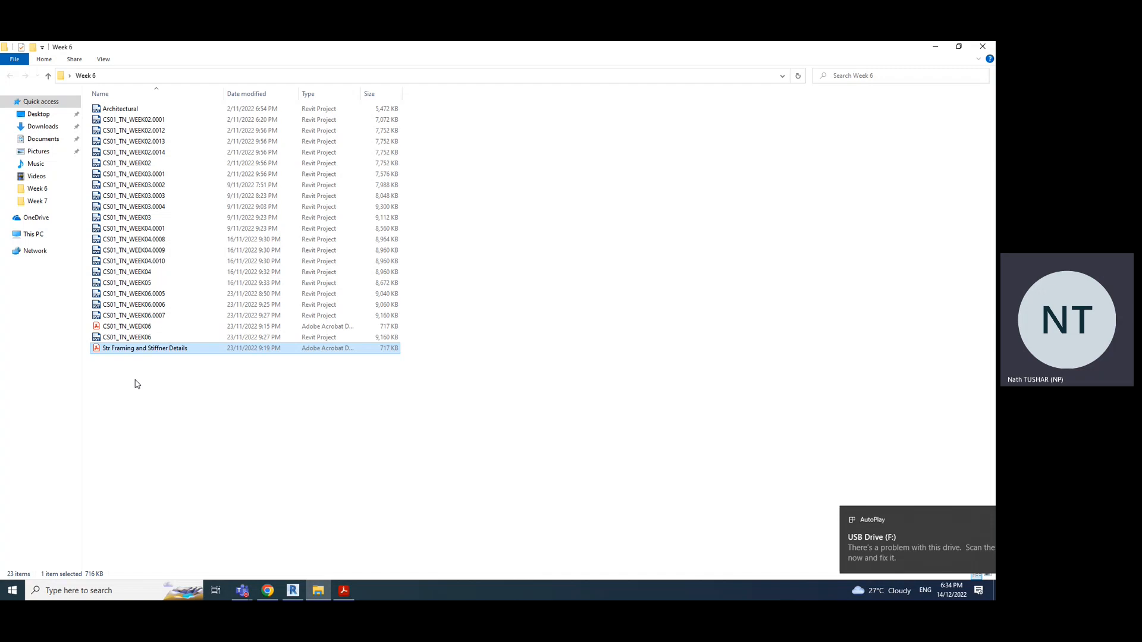
{"action": "left_click", "coordinate": [147, 338]}
{"action": "left_click", "coordinate": [145, 111], "text": "ctrl"}
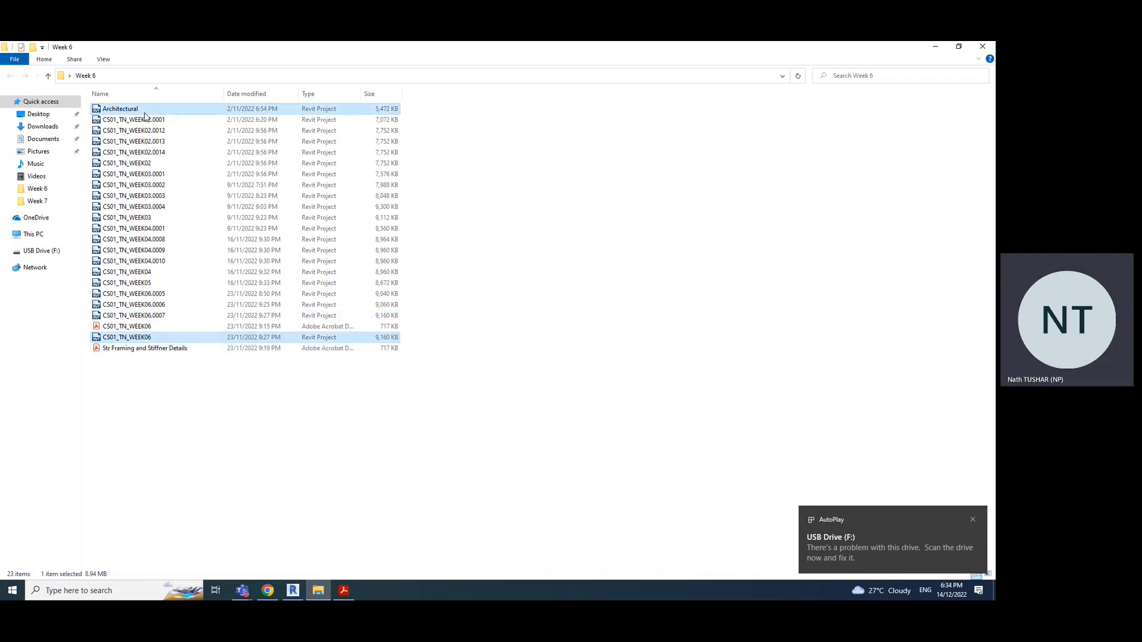
{"action": "right_click", "coordinate": [155, 337]}
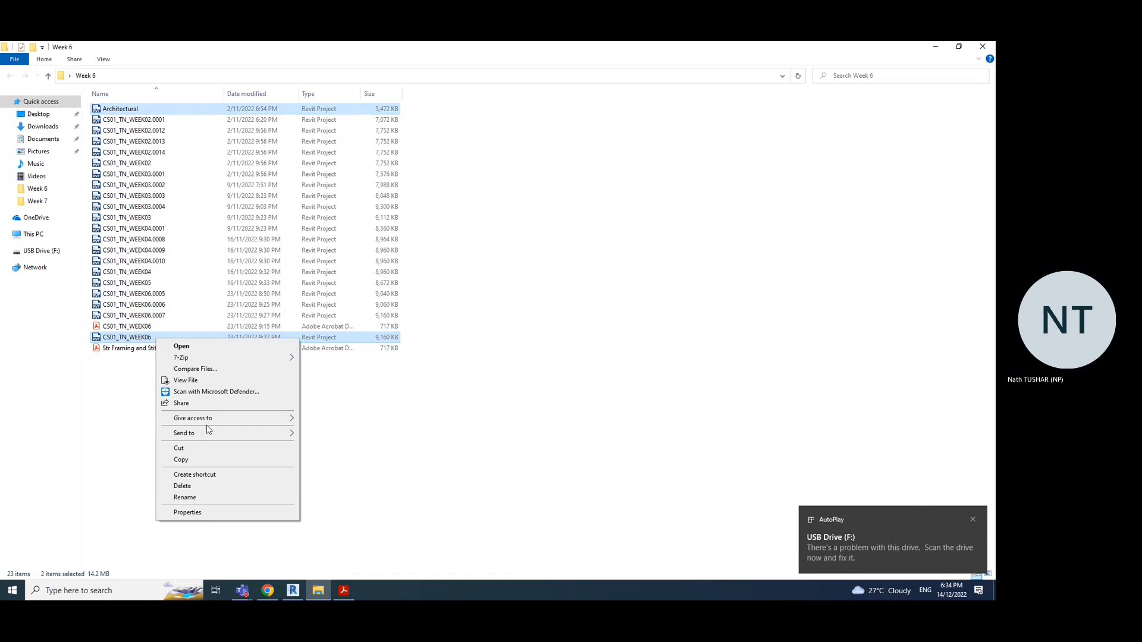
{"action": "left_click", "coordinate": [180, 460]}
{"action": "left_click", "coordinate": [42, 255]}
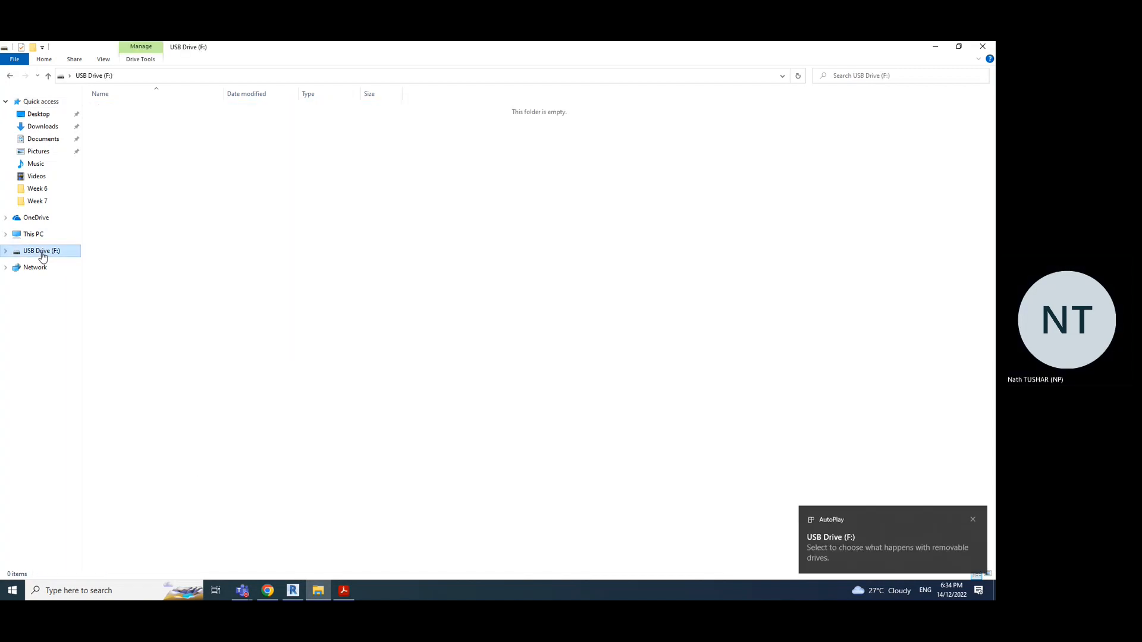
{"action": "right_click", "coordinate": [307, 246]}
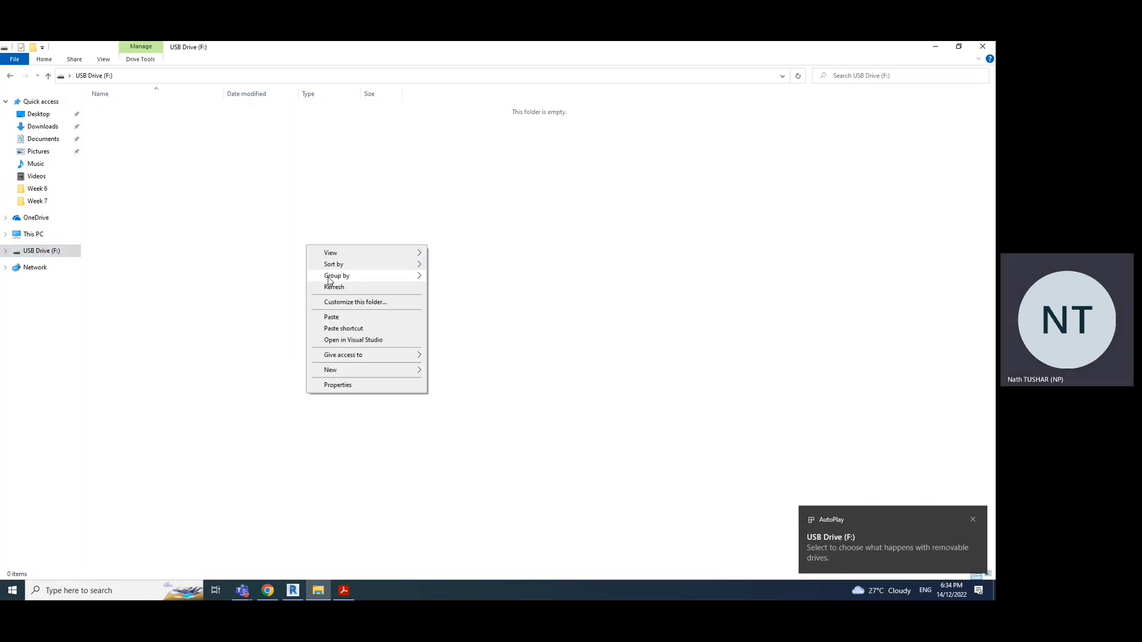
{"action": "left_click", "coordinate": [331, 317]}
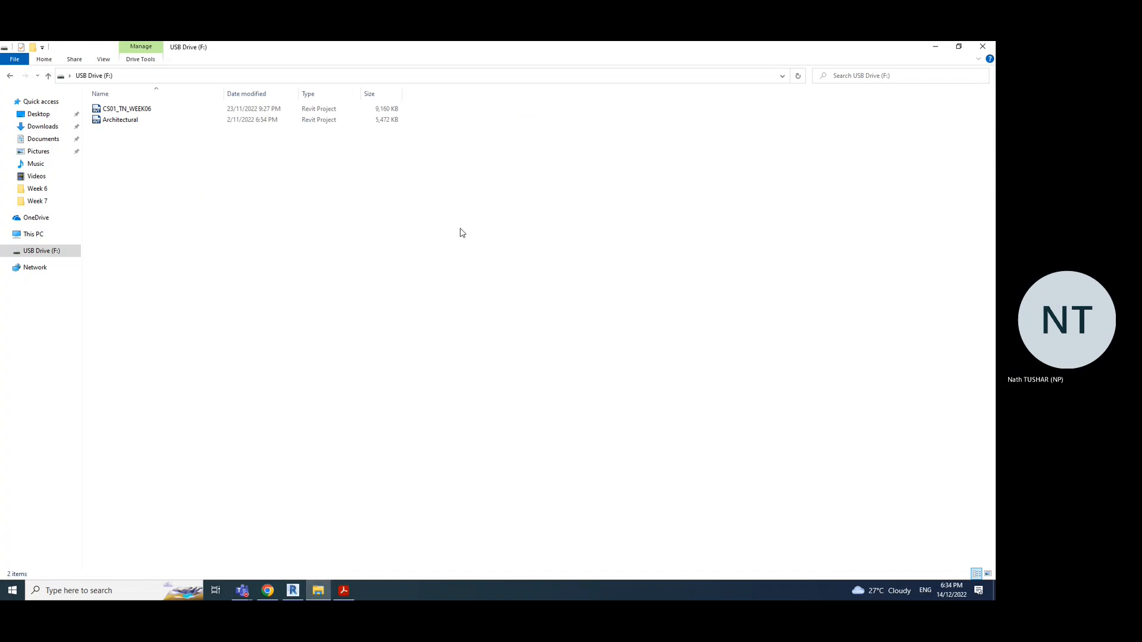
Eject USB Drive (F:) and close the File Explorer window
{"action": "left_click", "coordinate": [31, 235]}
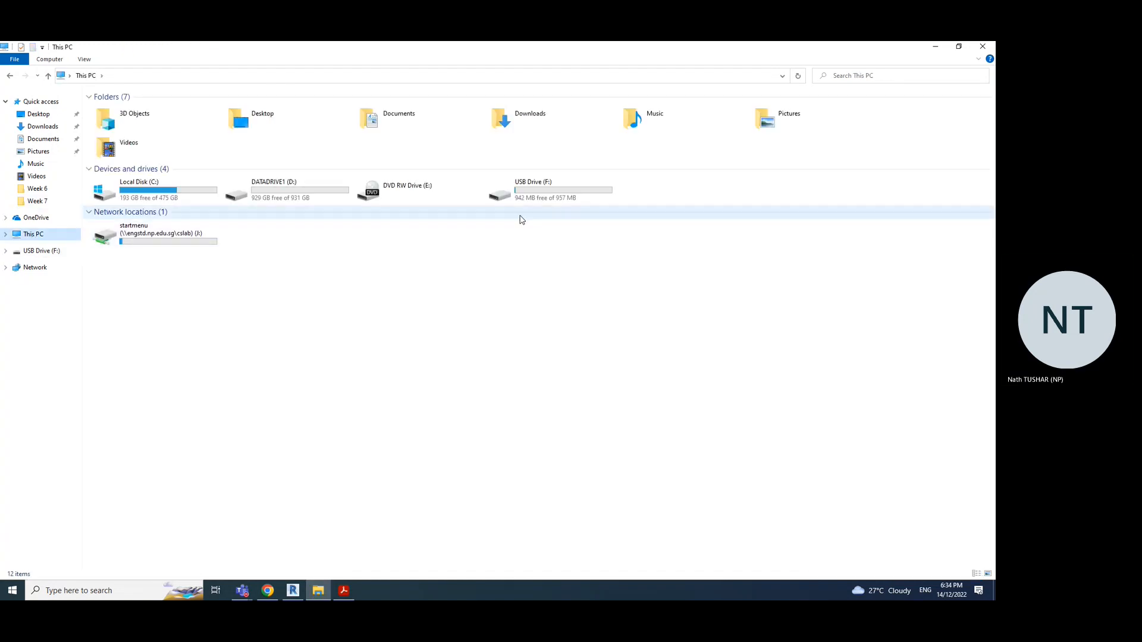
{"action": "right_click", "coordinate": [531, 192]}
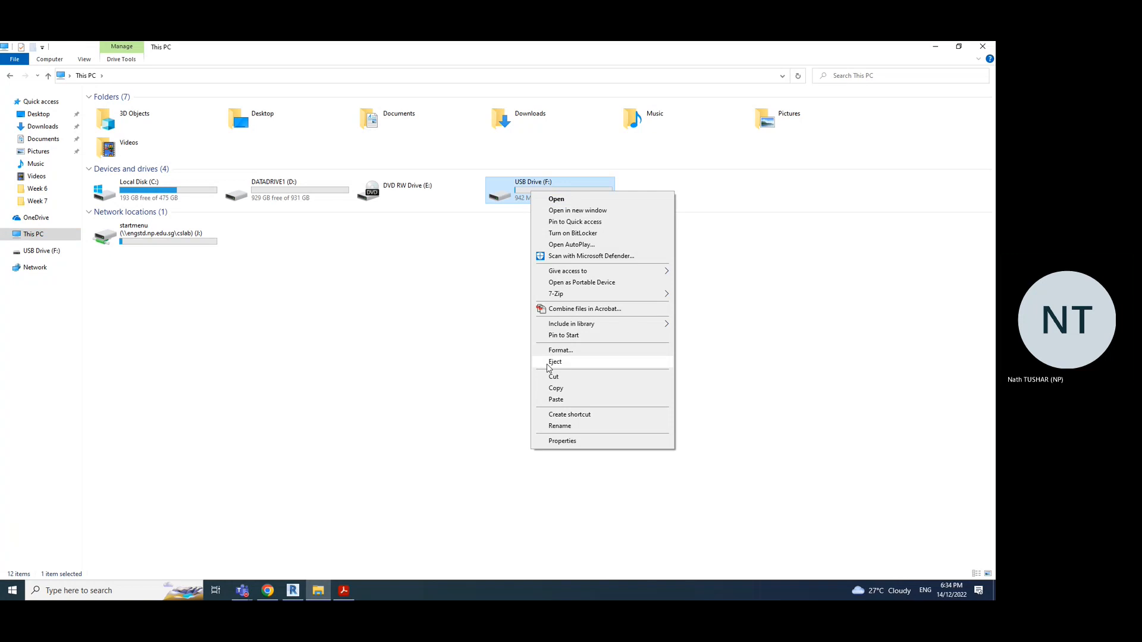
{"action": "left_click", "coordinate": [551, 361]}
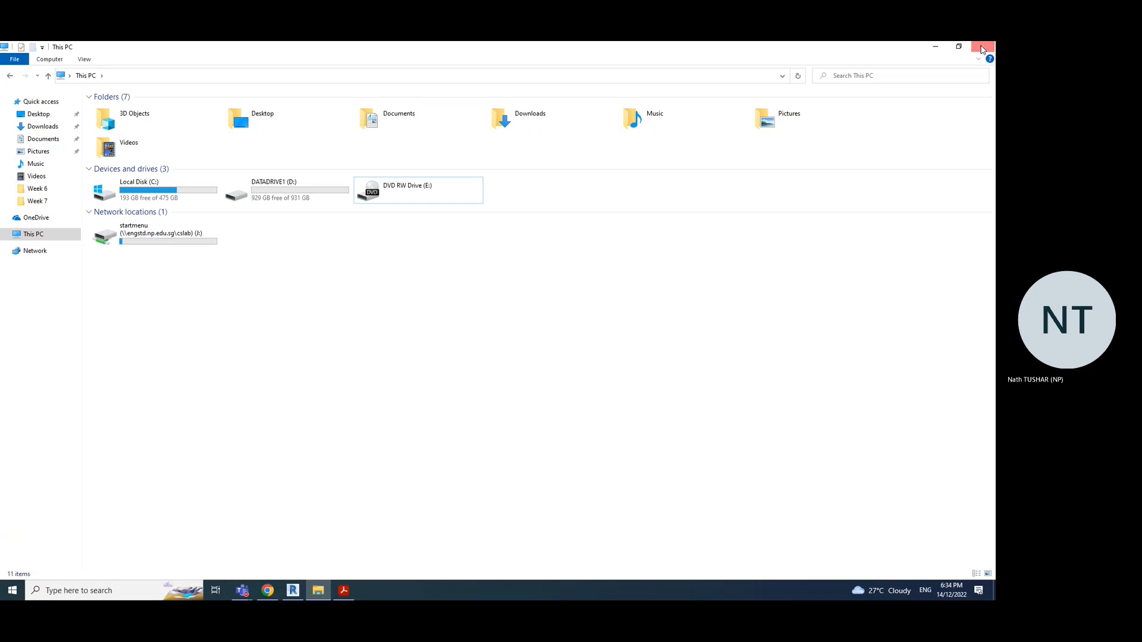
{"action": "left_click", "coordinate": [984, 46]}
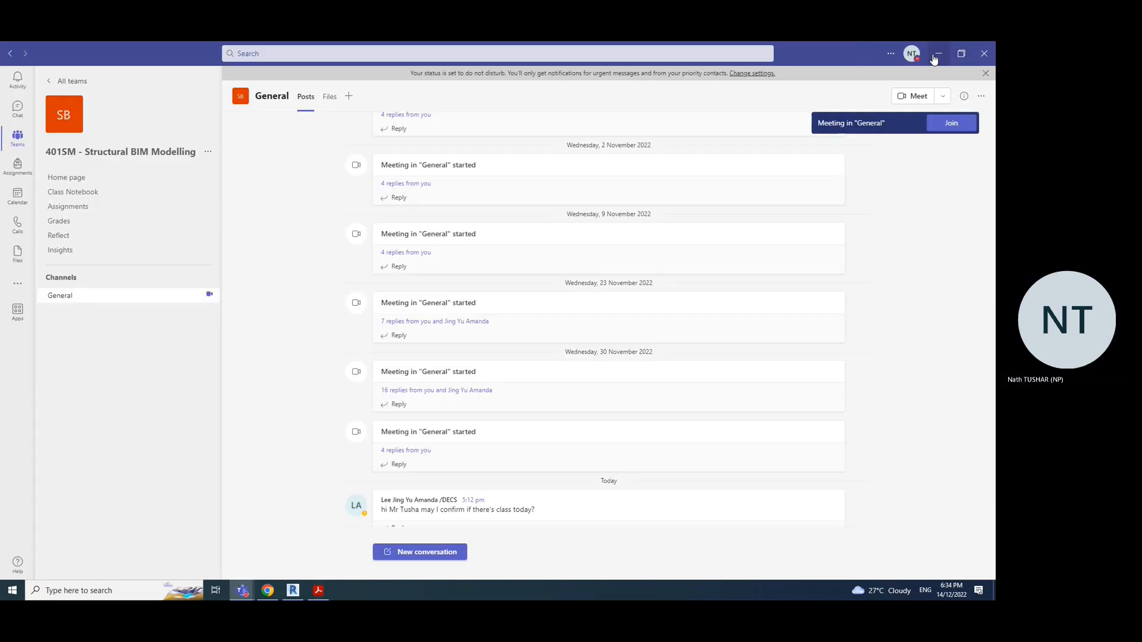
Minimize the Teams and browser windows and open the Week 6 folder from the desktop
{"action": "left_click", "coordinate": [939, 53]}
{"action": "left_click", "coordinate": [935, 48]}
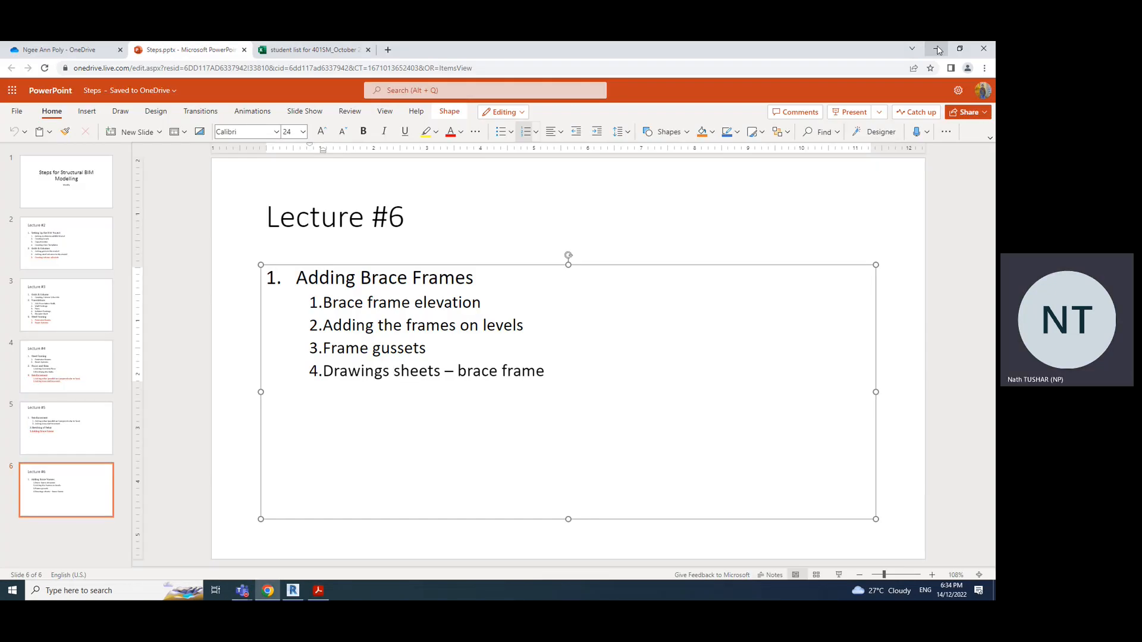
{"action": "left_click", "coordinate": [937, 49]}
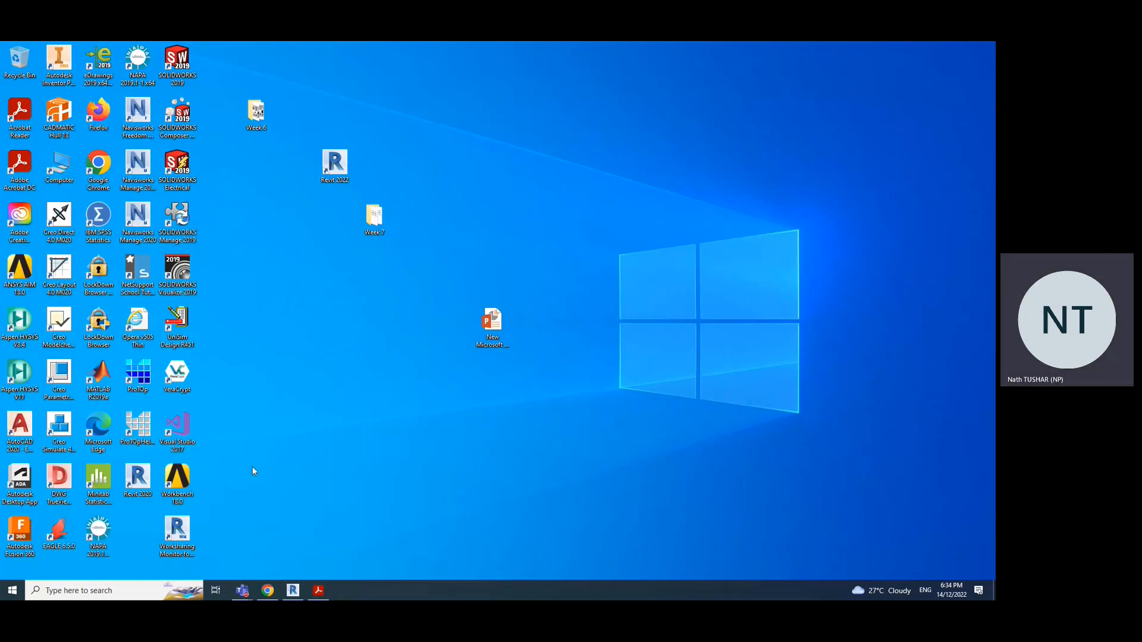
{"action": "double_click", "coordinate": [257, 116]}
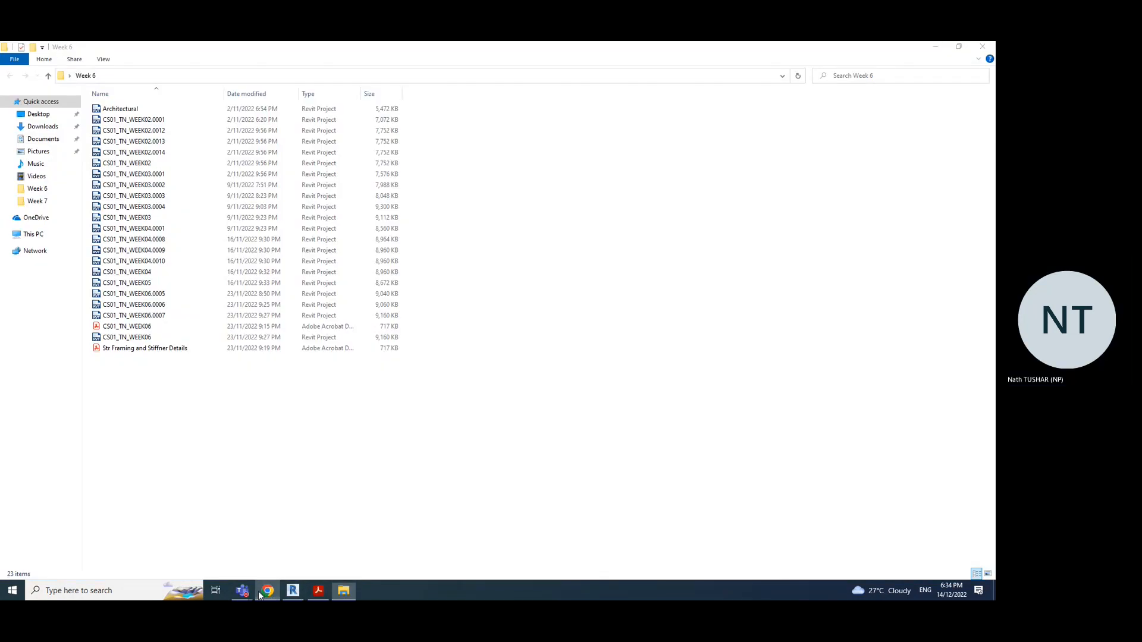
Switch to the Steps presentation in Chrome, duplicate the Lecture #6 slide and retitle the copy Lecture #7
{"action": "left_click", "coordinate": [259, 591]}
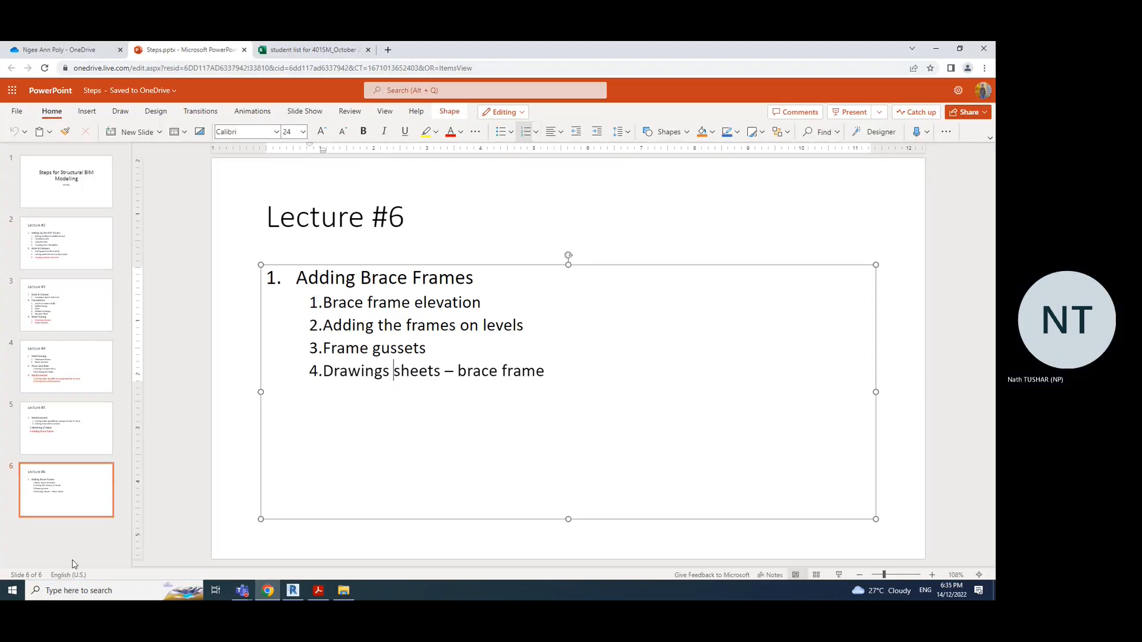
{"action": "right_click", "coordinate": [65, 484]}
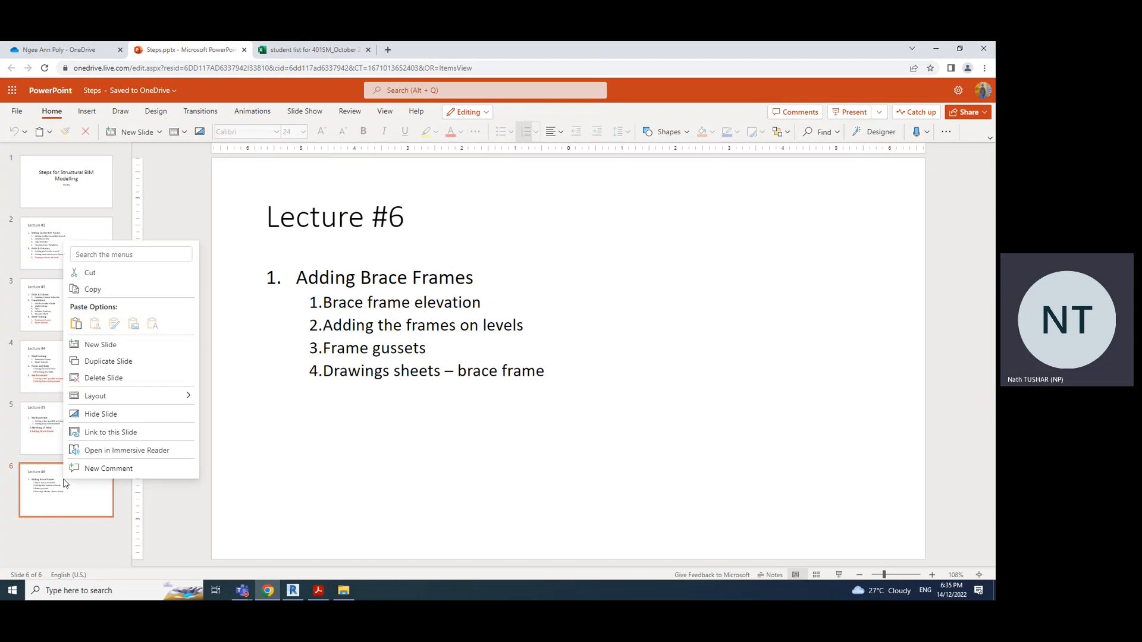
{"action": "left_click", "coordinate": [98, 361]}
{"action": "left_click", "coordinate": [64, 542]}
{"action": "double_click", "coordinate": [398, 216]}
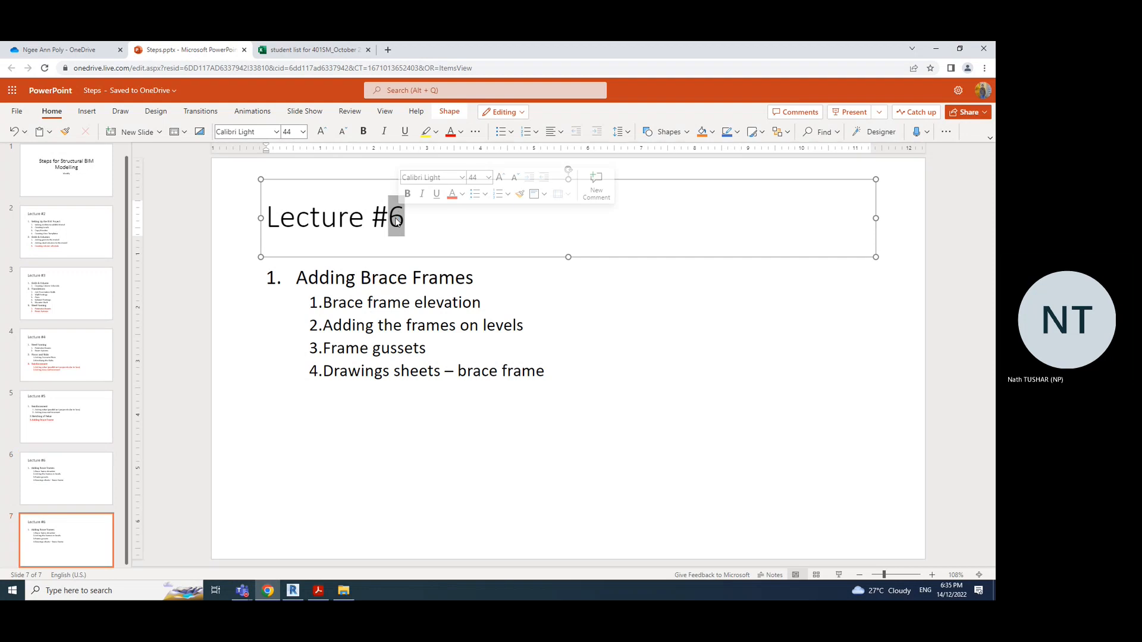
{"action": "type", "text": "7"}
Replace the Lecture #7 slide's outline with two numbered items, Quiz and Revision
{"action": "left_click_drag", "start_coordinate": [308, 278], "coordinate": [229, 286]}
{"action": "left_click", "coordinate": [569, 380]}
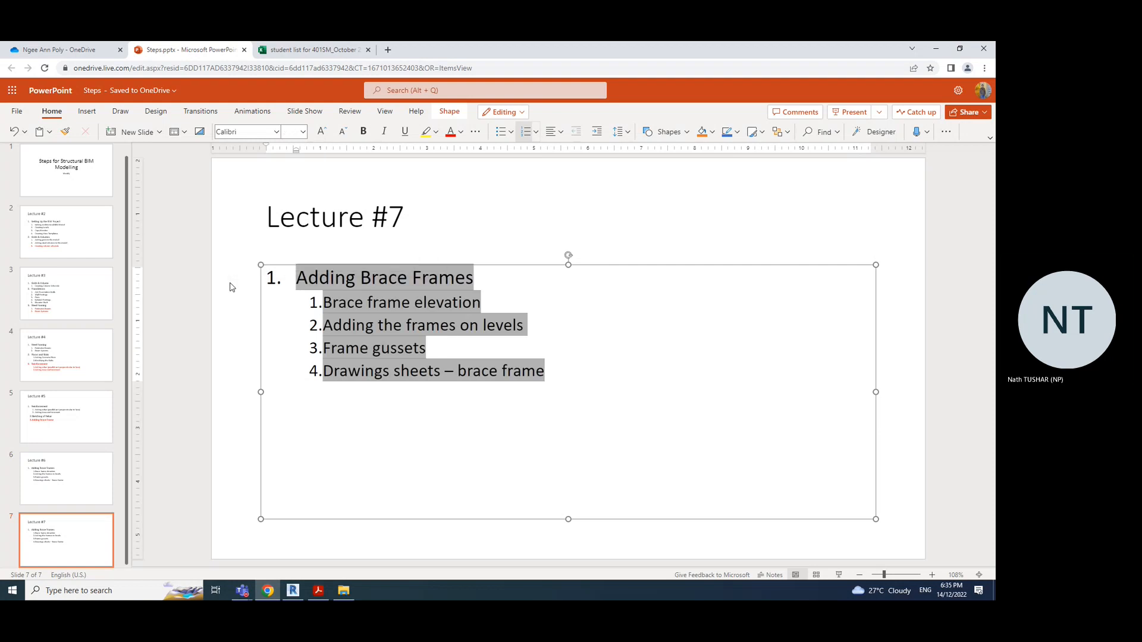
{"action": "type", "text": "Revisi"}
{"action": "key", "text": "BackSpace"}
{"action": "key", "text": "BackSpace"}
{"action": "key", "text": "BackSpace"}
{"action": "key", "text": "BackSpace"}
{"action": "key", "text": "BackSpace"}
{"action": "key", "text": "BackSpace"}
{"action": "type", "text": "Quiz"}
{"action": "key", "text": "Return"}
{"action": "type", "text": "Revision"}
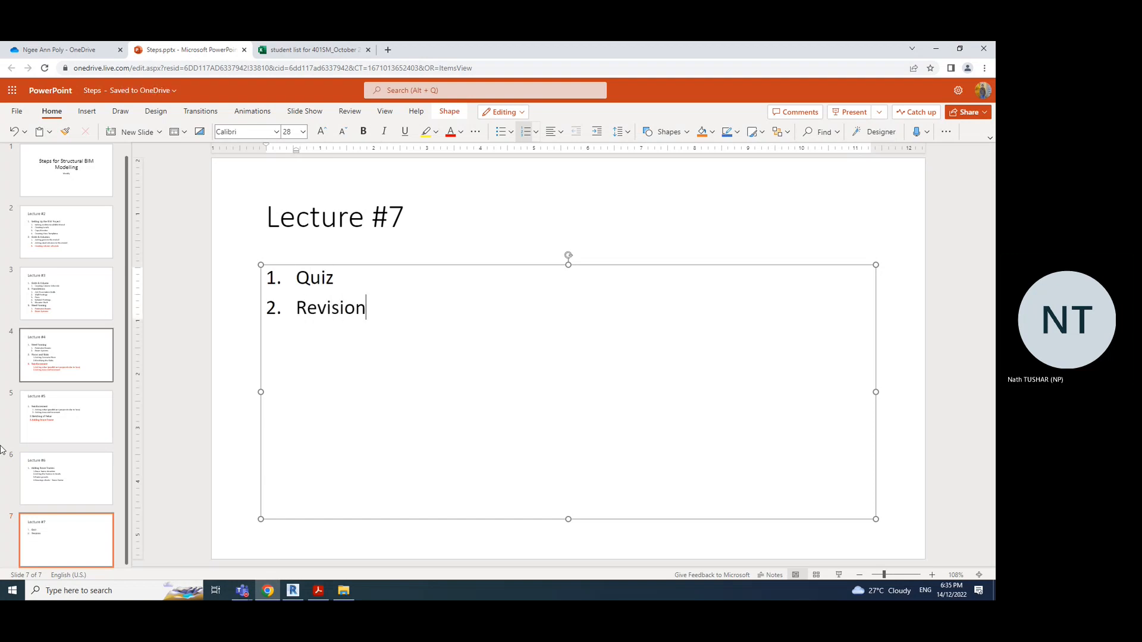
Duplicate the Lecture #7 slide and retitle the copy Lecture #8
{"action": "right_click", "coordinate": [71, 539]}
{"action": "left_click", "coordinate": [131, 402]}
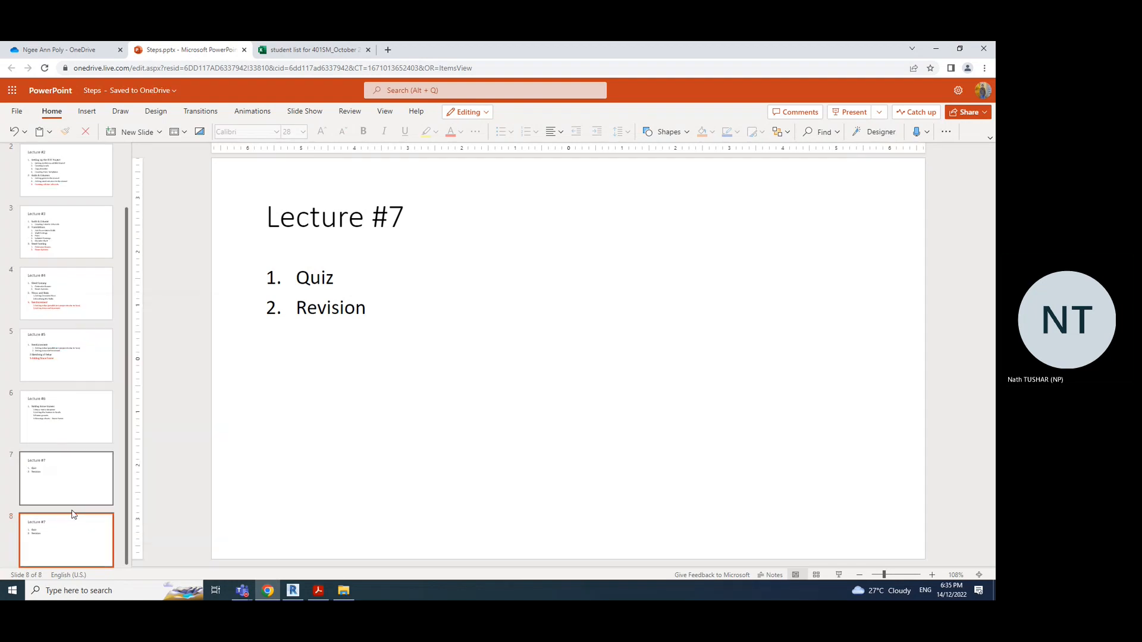
{"action": "left_click", "coordinate": [400, 219]}
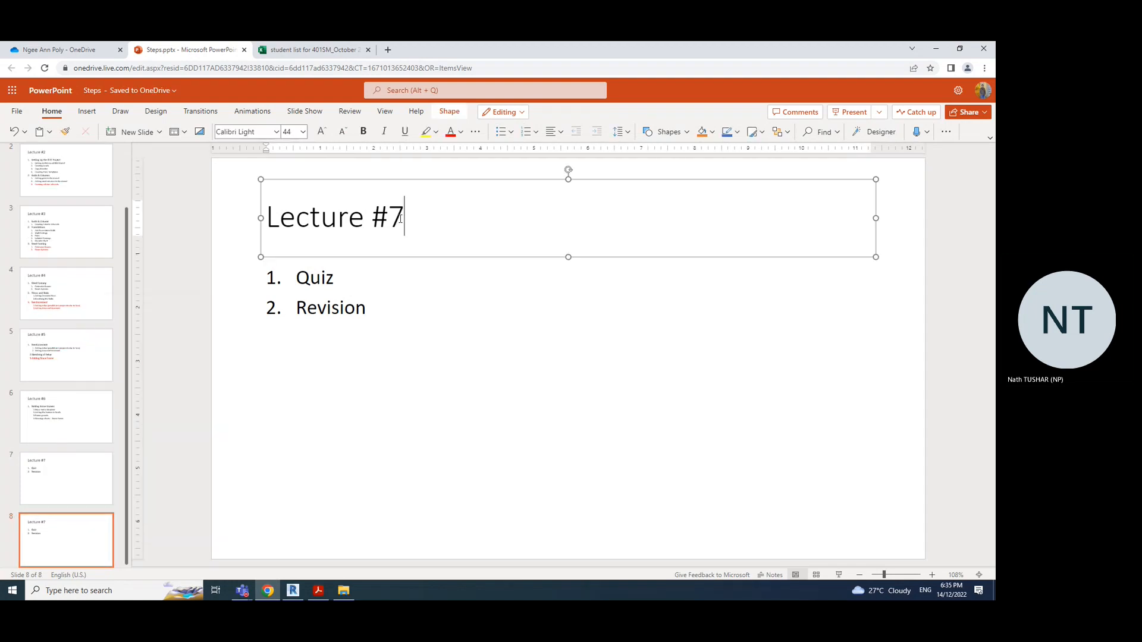
{"action": "double_click", "coordinate": [401, 218]}
{"action": "type", "text": "8"}
Replace the Lecture #8 slide's outline with the single numbered item Common Test
{"action": "left_click", "coordinate": [328, 299]}
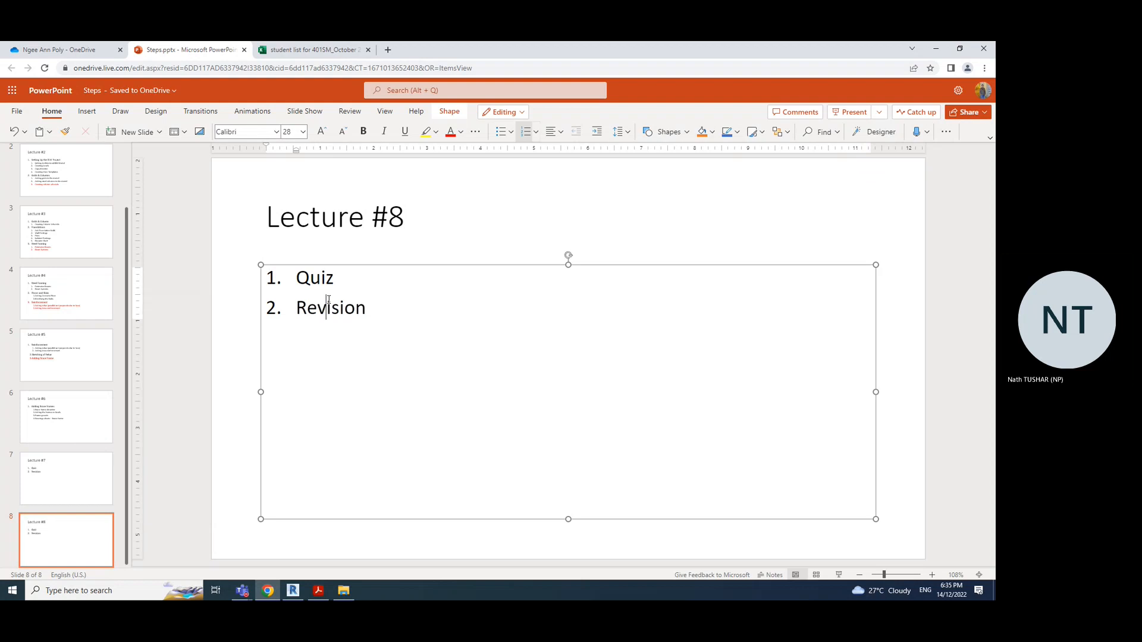
{"action": "key", "text": "ctrl+a"}
{"action": "type", "text": "Common Test"}
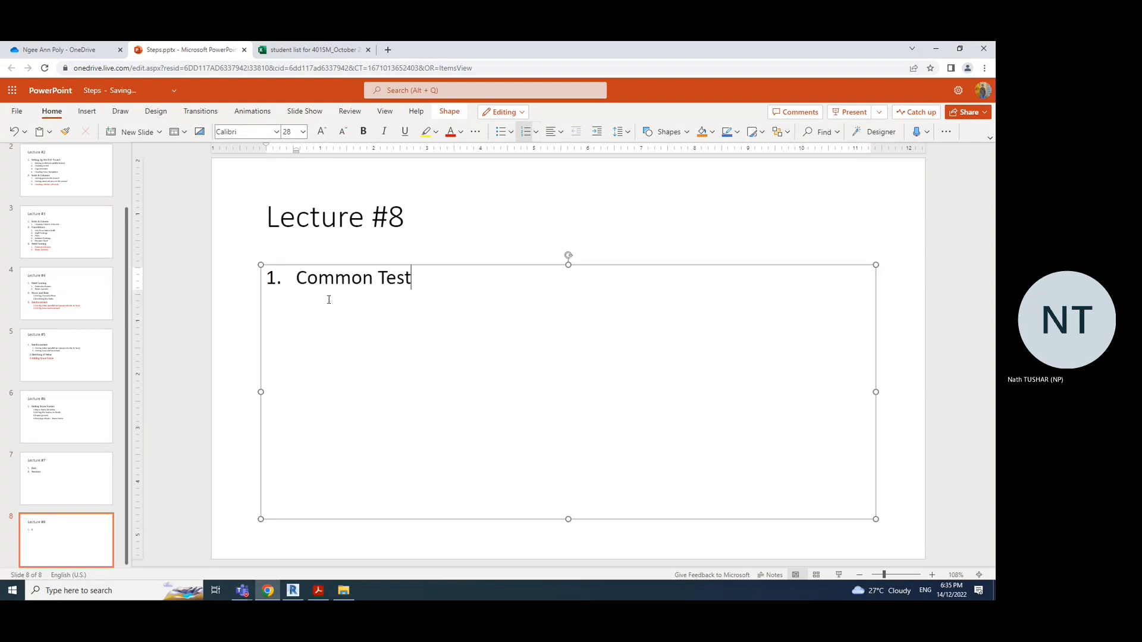
Create a Lecture #9 slide with an empty numbered list from a duplicate of the Lecture #8 slide
{"action": "right_click", "coordinate": [65, 543]}
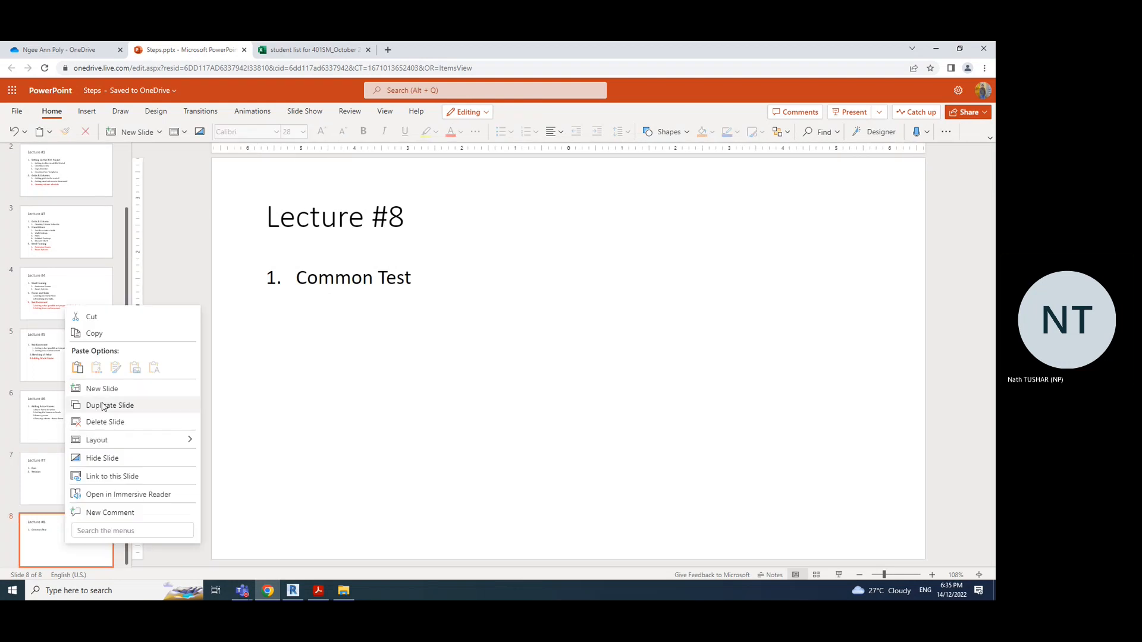
{"action": "left_click", "coordinate": [102, 406]}
{"action": "left_click", "coordinate": [394, 216]}
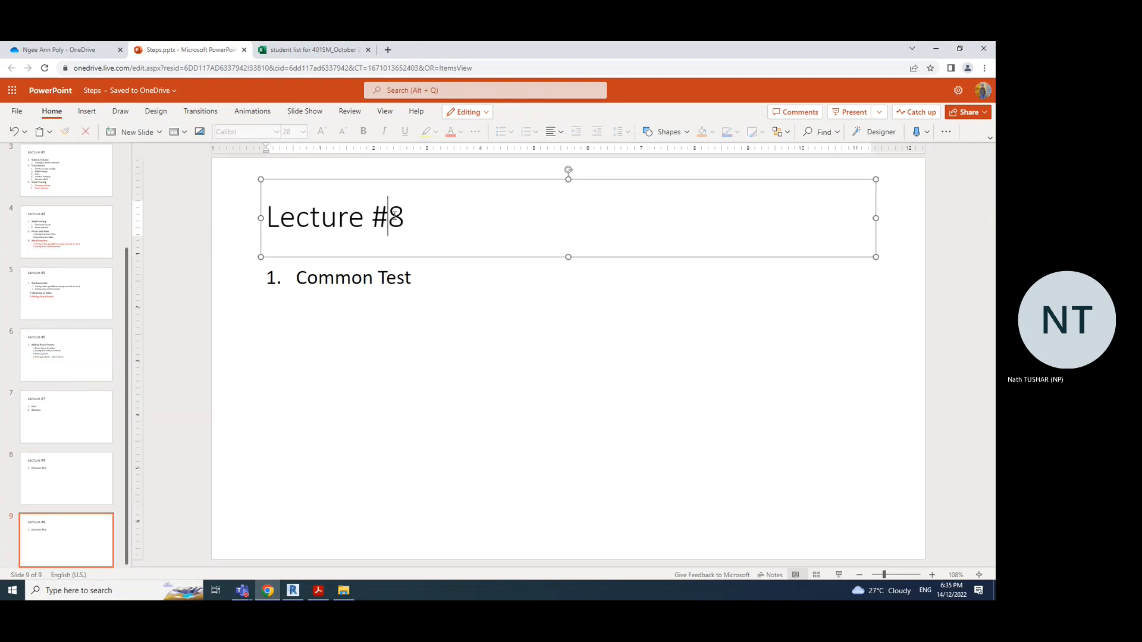
{"action": "double_click", "coordinate": [395, 216]}
{"action": "type", "text": "9"}
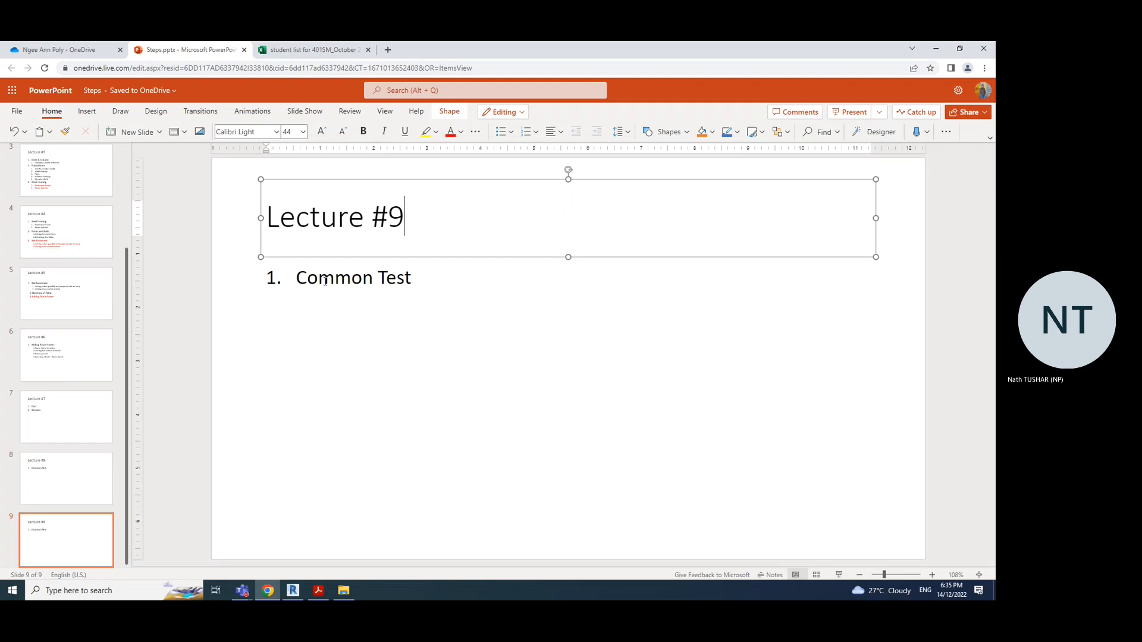
{"action": "triple_click", "coordinate": [326, 281]}
{"action": "key", "text": "BackSpace"}
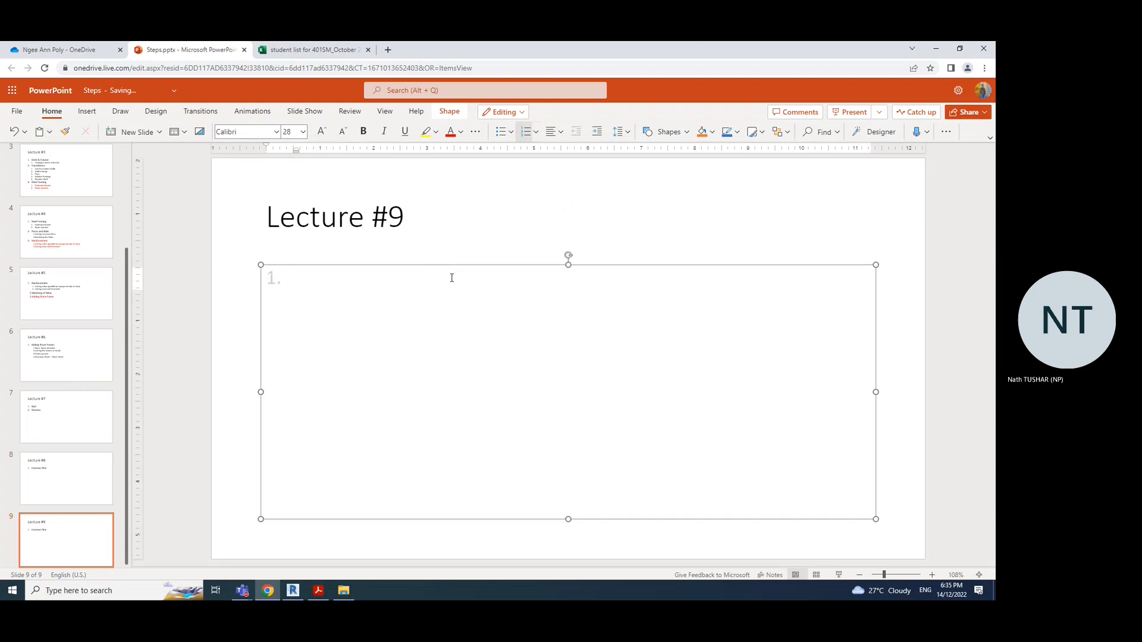
Switch from the presentation to the Revit home screen
{"action": "left_click", "coordinate": [292, 592]}
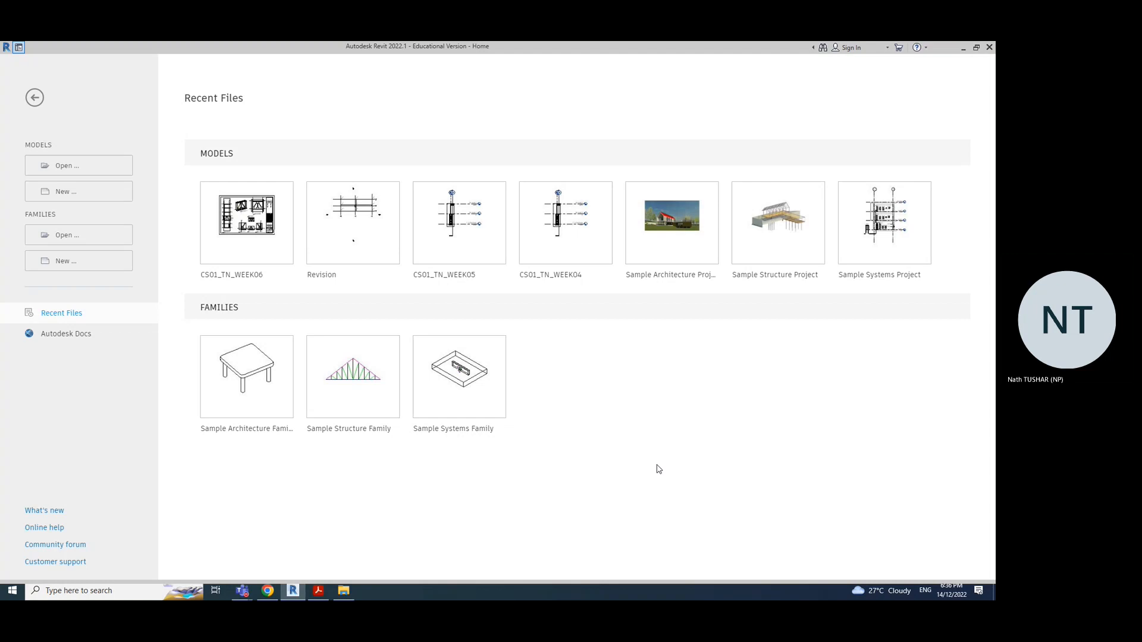
{"action": "left_click", "coordinate": [262, 596]}
{"action": "left_click", "coordinate": [293, 591]}
Check the Teams meeting window and its participants, minimize it and return to the Revit home screen
{"action": "mouse_move", "coordinate": [246, 594]}
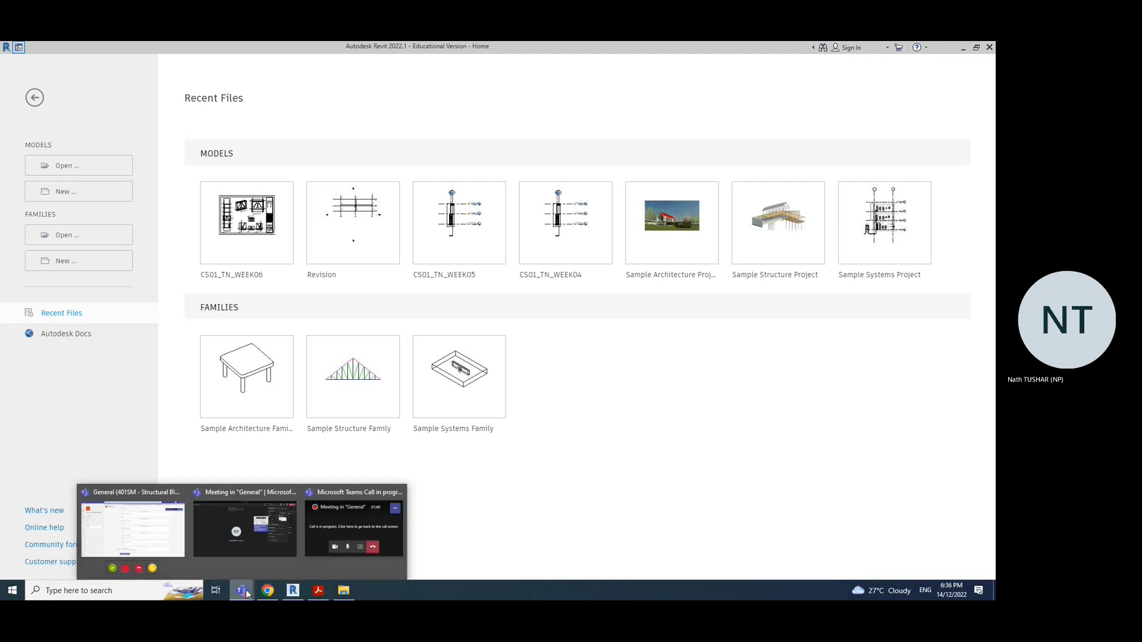
{"action": "left_click", "coordinate": [250, 530]}
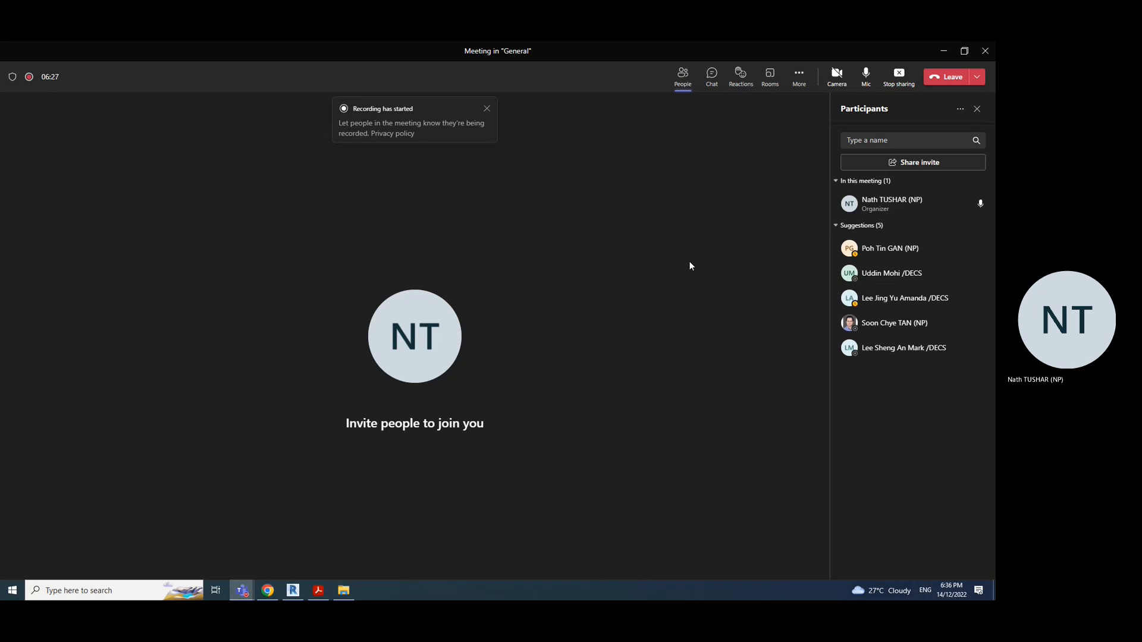
{"action": "left_click", "coordinate": [944, 52]}
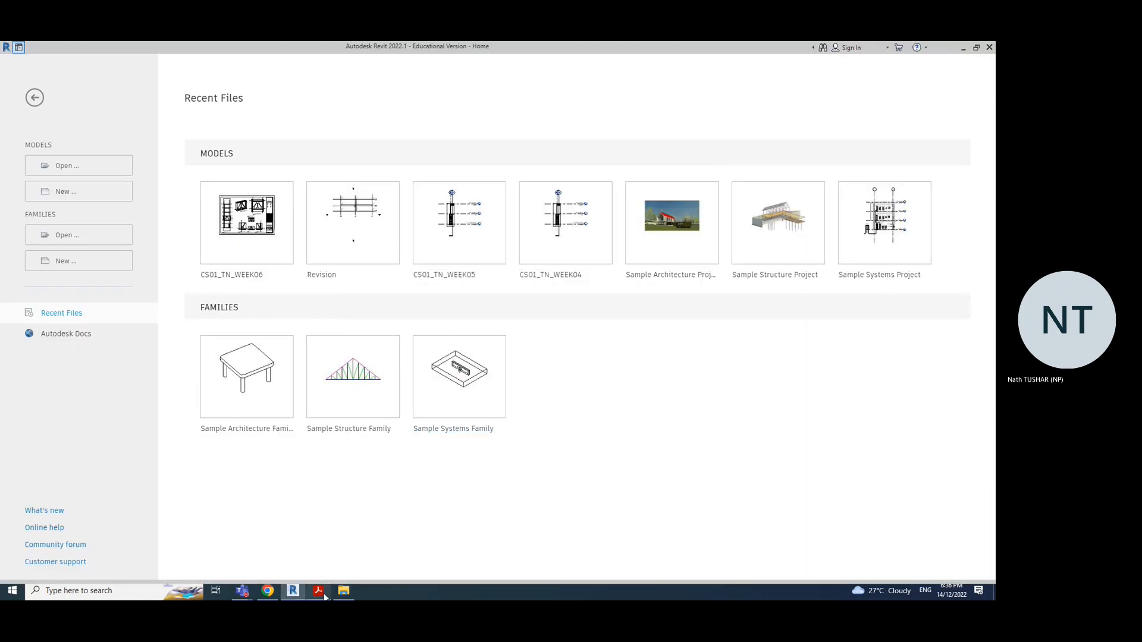
{"action": "left_click", "coordinate": [343, 591]}
{"action": "left_click", "coordinate": [293, 592]}
{"action": "left_click", "coordinate": [295, 592]}
{"action": "left_click", "coordinate": [295, 592]}
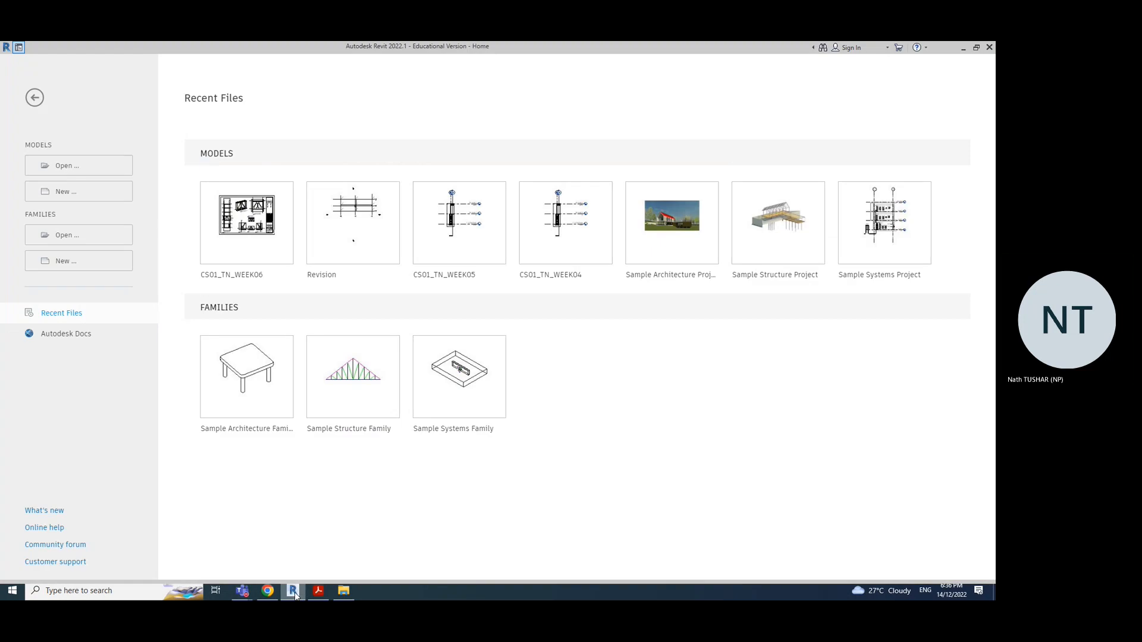
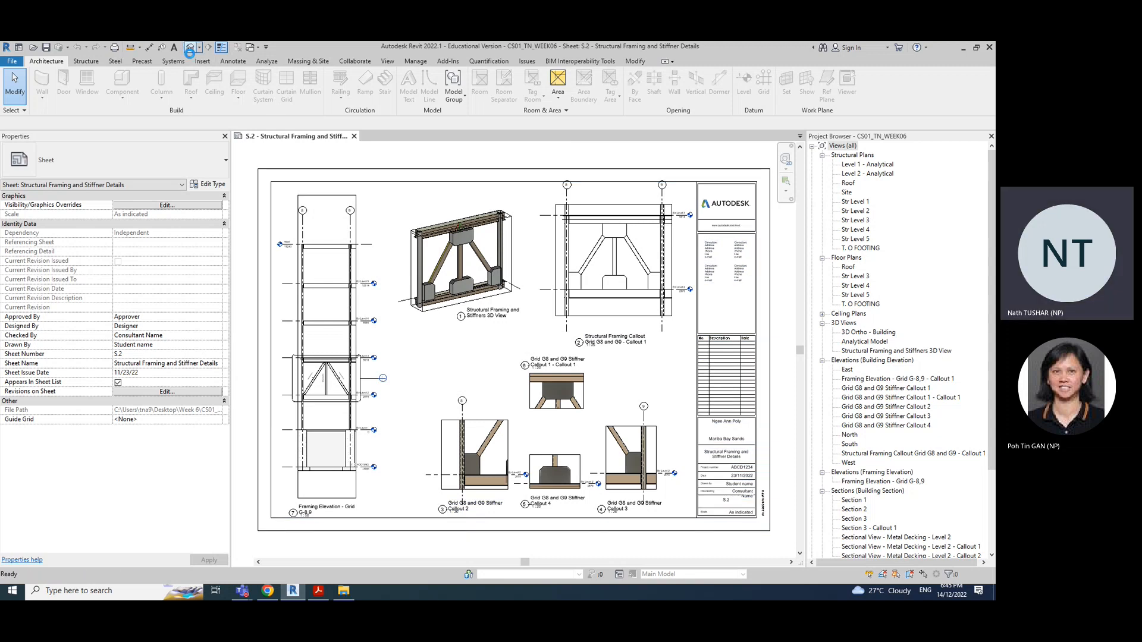
Open the default 3D view of CS01_TN_WEEK06 and set it to Fine detail with the Hidden Line visual style
{"action": "left_click", "coordinate": [190, 48]}
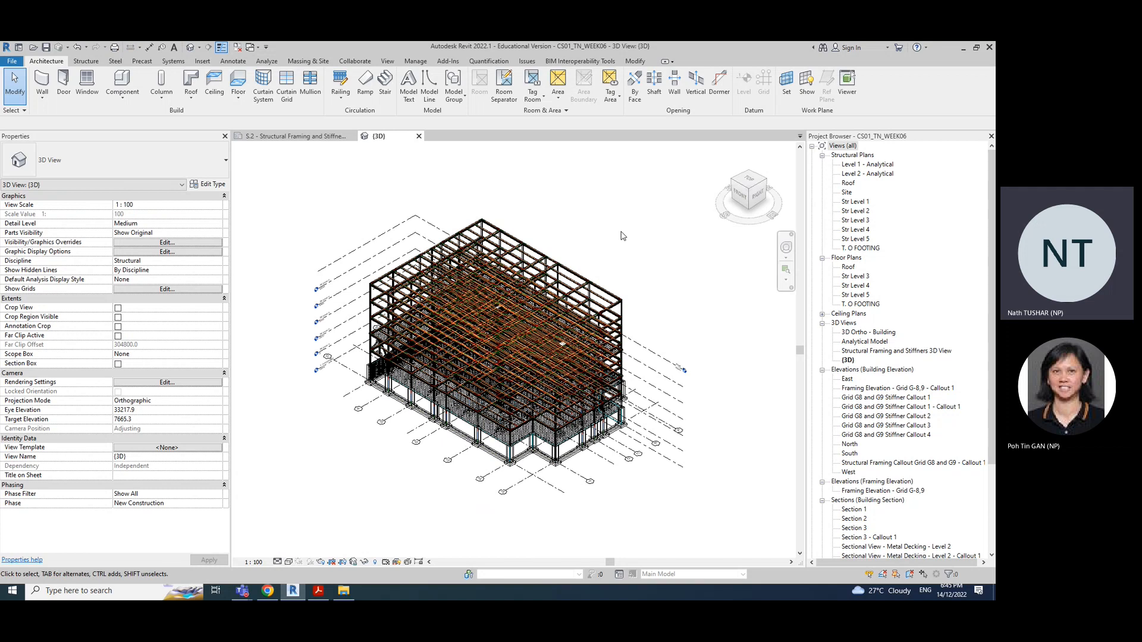
{"action": "left_click", "coordinate": [277, 562]}
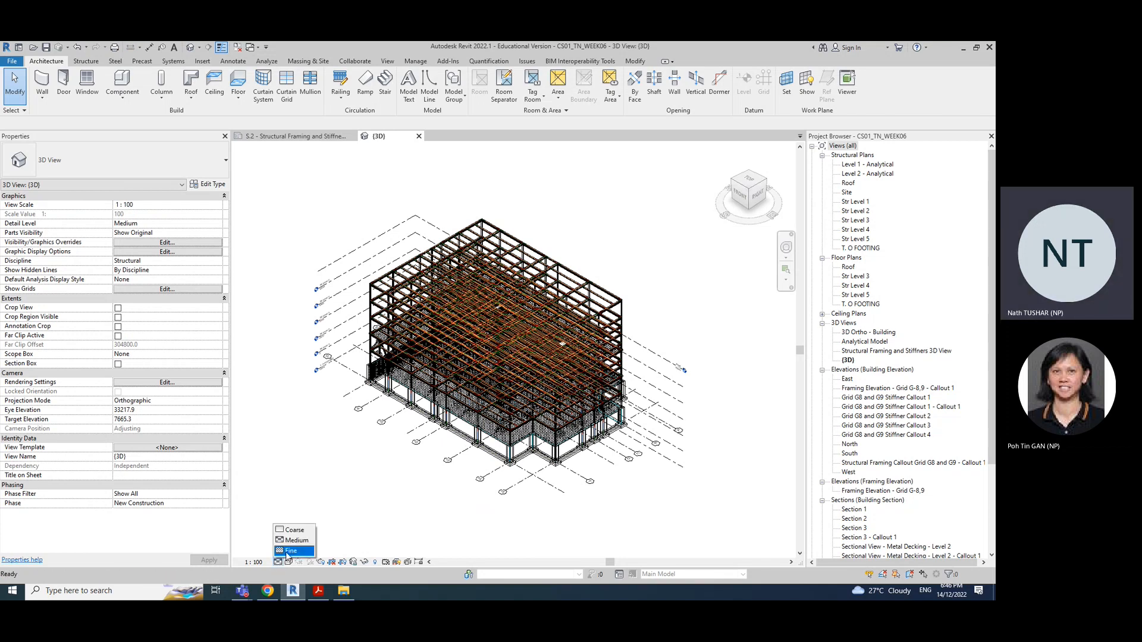
{"action": "left_click", "coordinate": [289, 551]}
{"action": "left_click", "coordinate": [289, 562]}
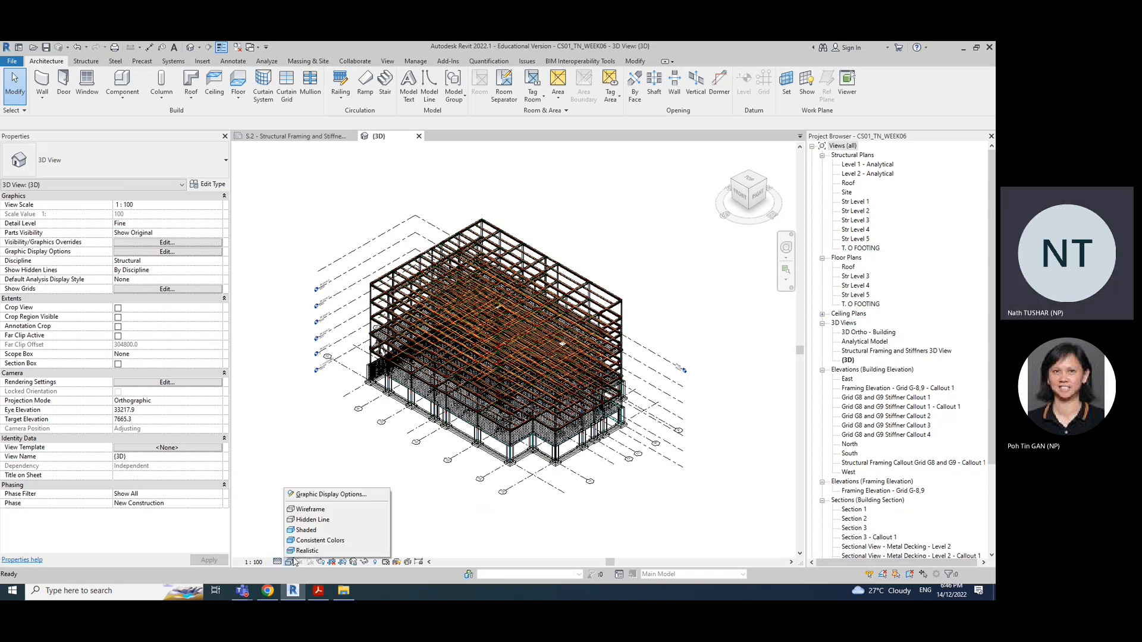
{"action": "left_click", "coordinate": [306, 522]}
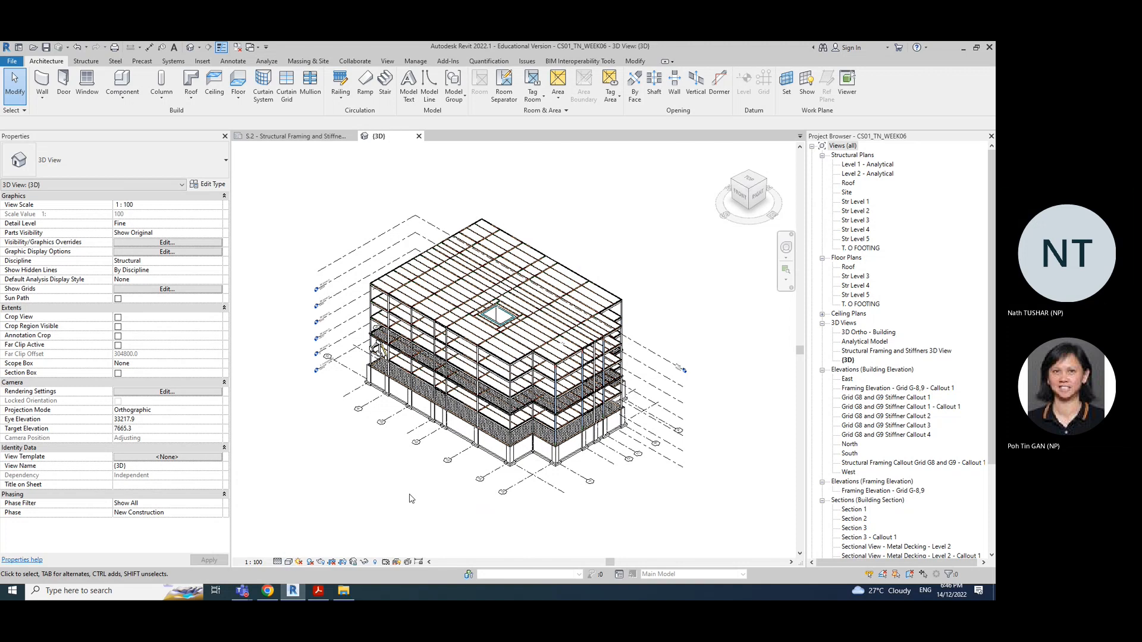
Turn off all analytical model categories in the 3D view's visibility overrides and apply the change
{"action": "left_click", "coordinate": [167, 243]}
{"action": "left_click", "coordinate": [447, 174]}
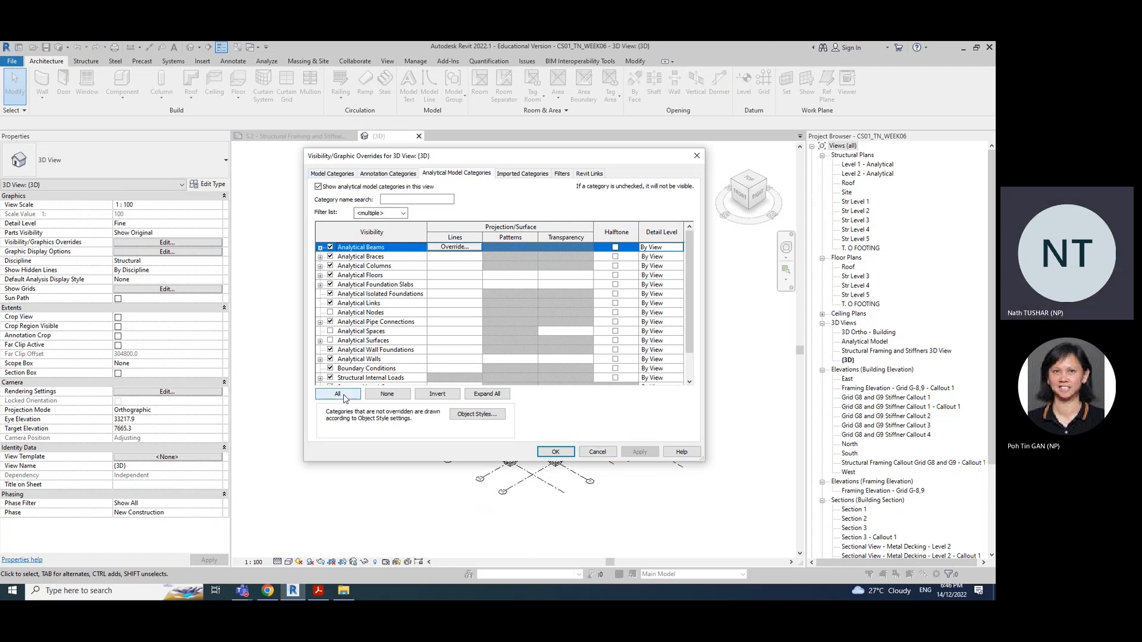
{"action": "left_click", "coordinate": [556, 452]}
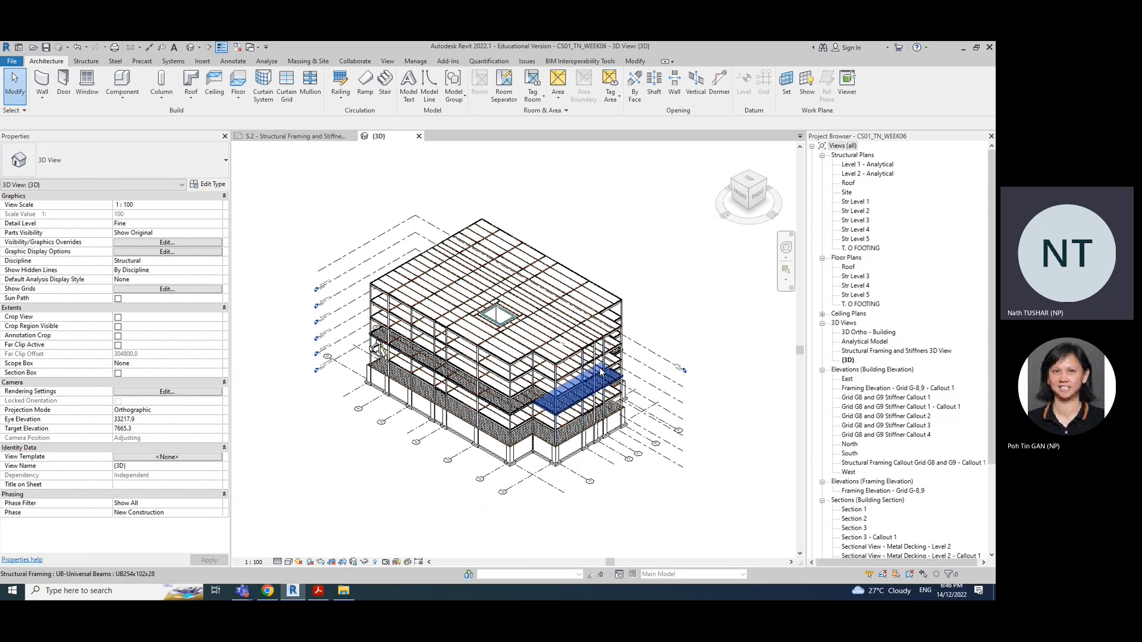
{"action": "left_click", "coordinate": [167, 242]}
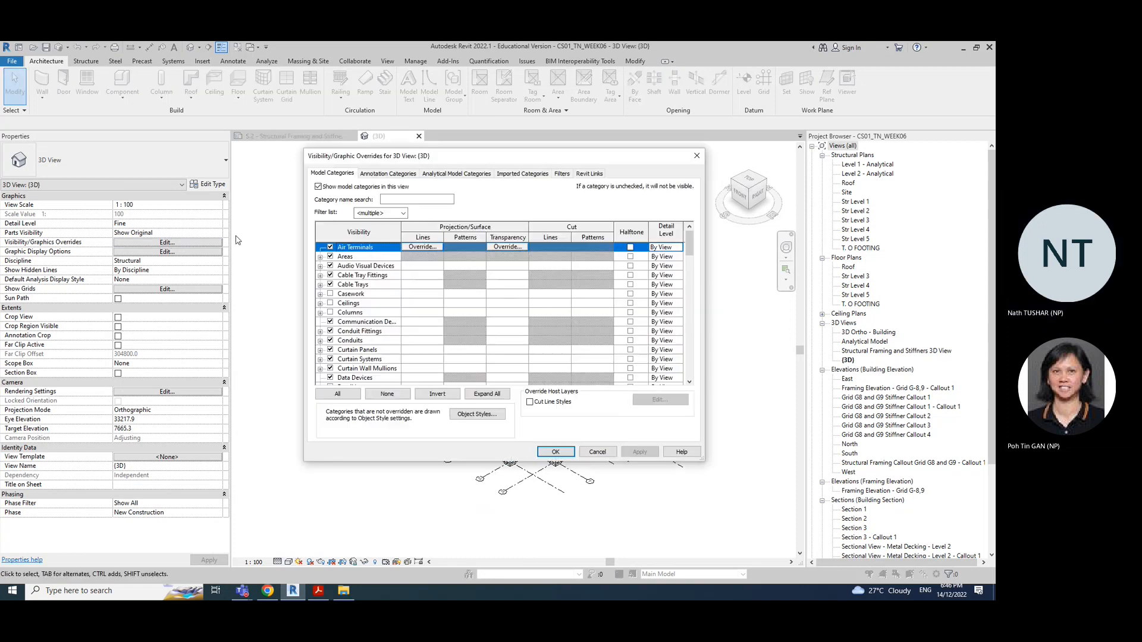
{"action": "left_click", "coordinate": [465, 173]}
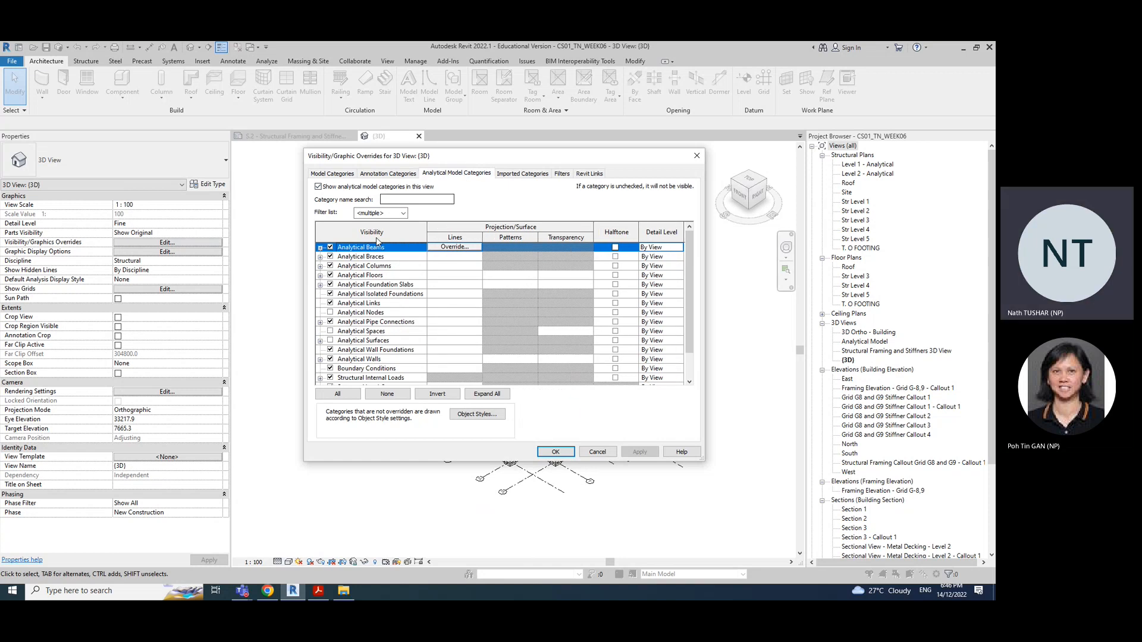
{"action": "left_click", "coordinate": [344, 395]}
{"action": "left_click", "coordinate": [331, 360]}
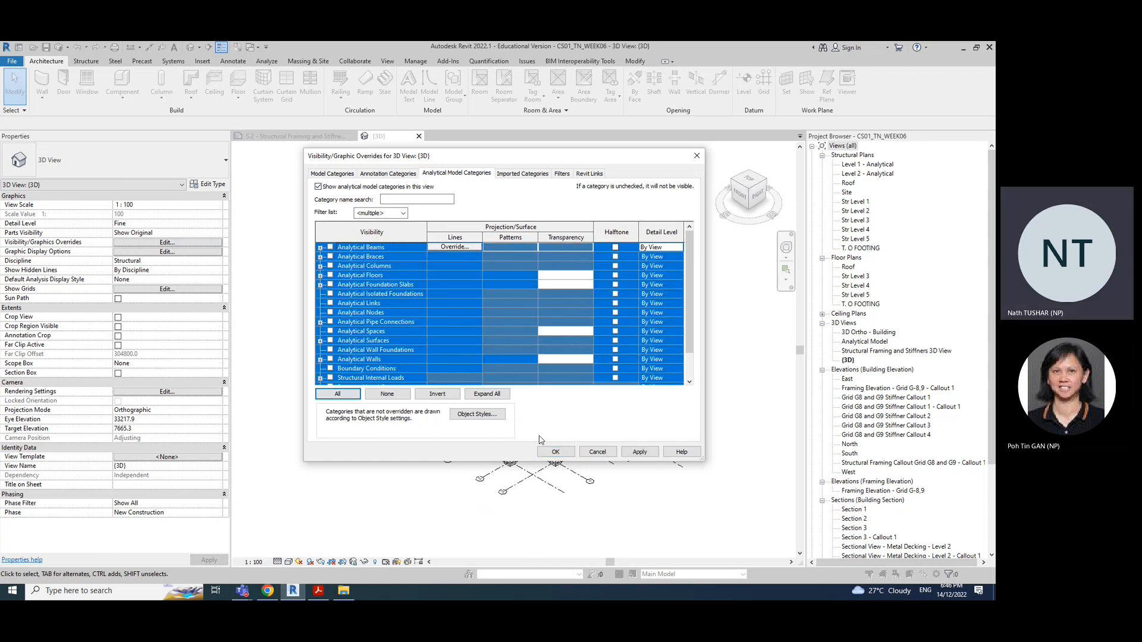
{"action": "left_click", "coordinate": [639, 452]}
{"action": "left_click", "coordinate": [555, 452]}
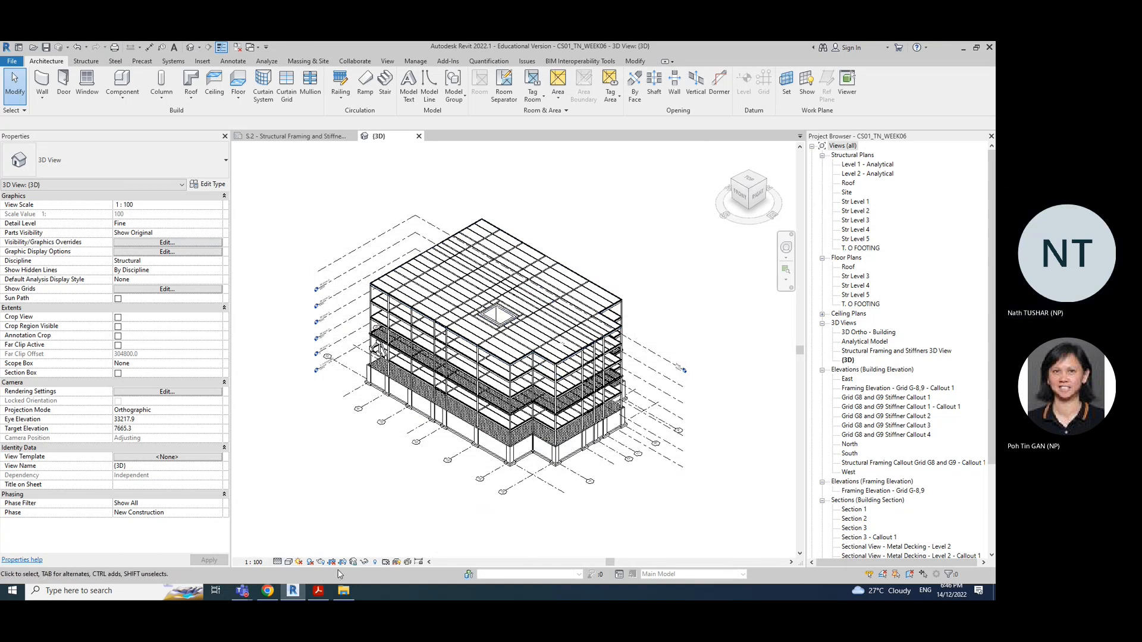
Undo the 3D view's visibility, visual style and detail level changes until the S.2 sheet is active again
{"action": "left_click", "coordinate": [77, 47]}
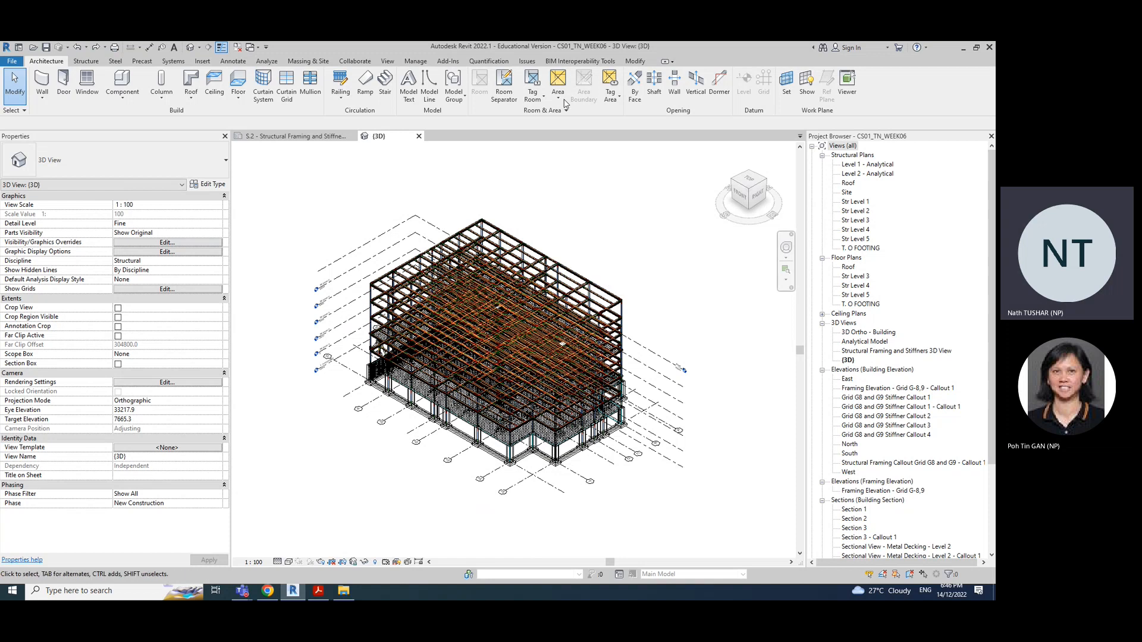
{"action": "left_click", "coordinate": [165, 243]}
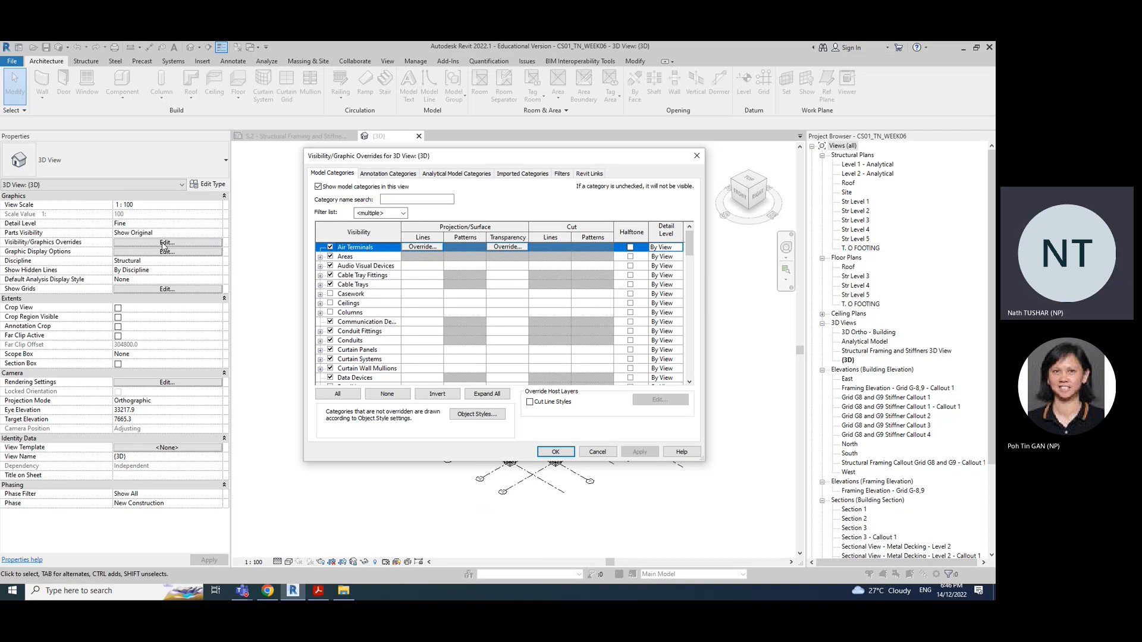
{"action": "left_click", "coordinate": [556, 452]}
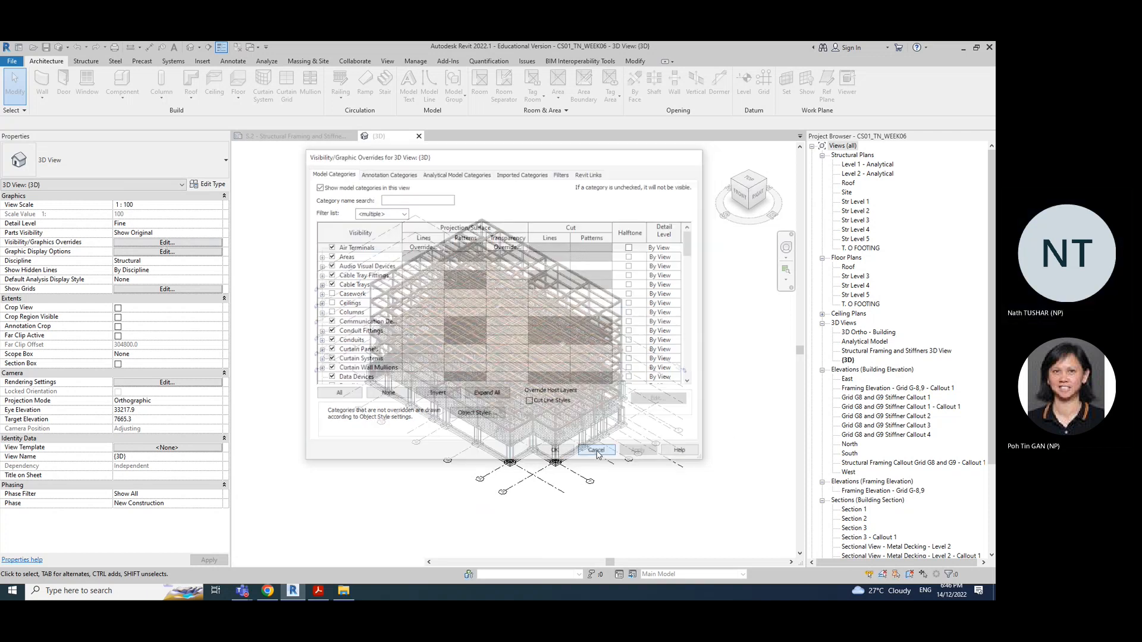
{"action": "left_click", "coordinate": [77, 47]}
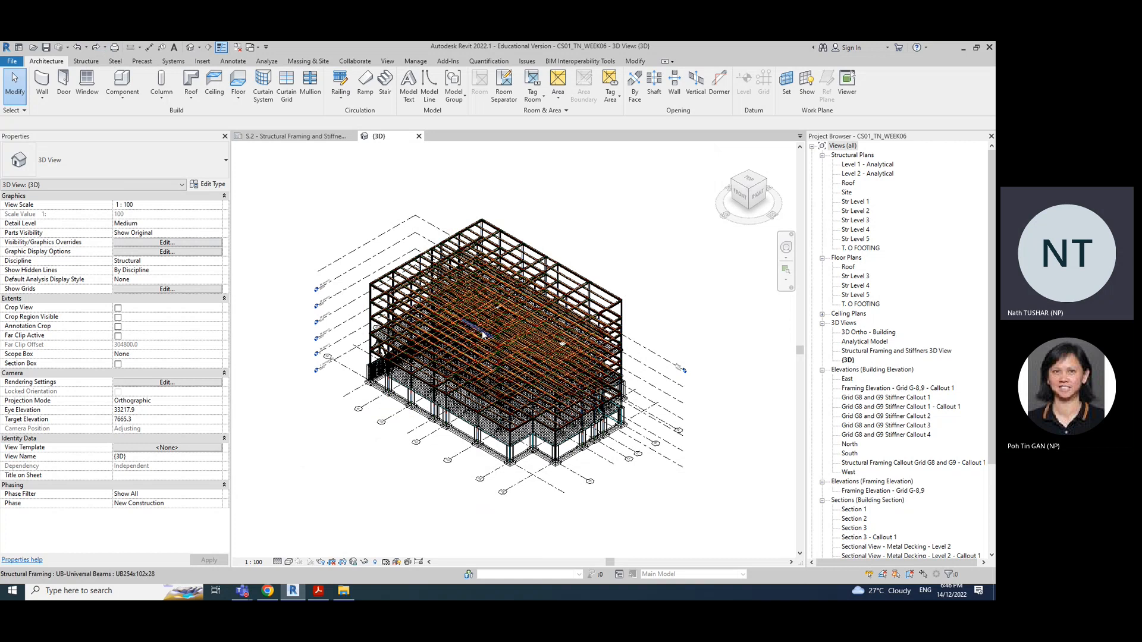
{"action": "left_click", "coordinate": [77, 47]}
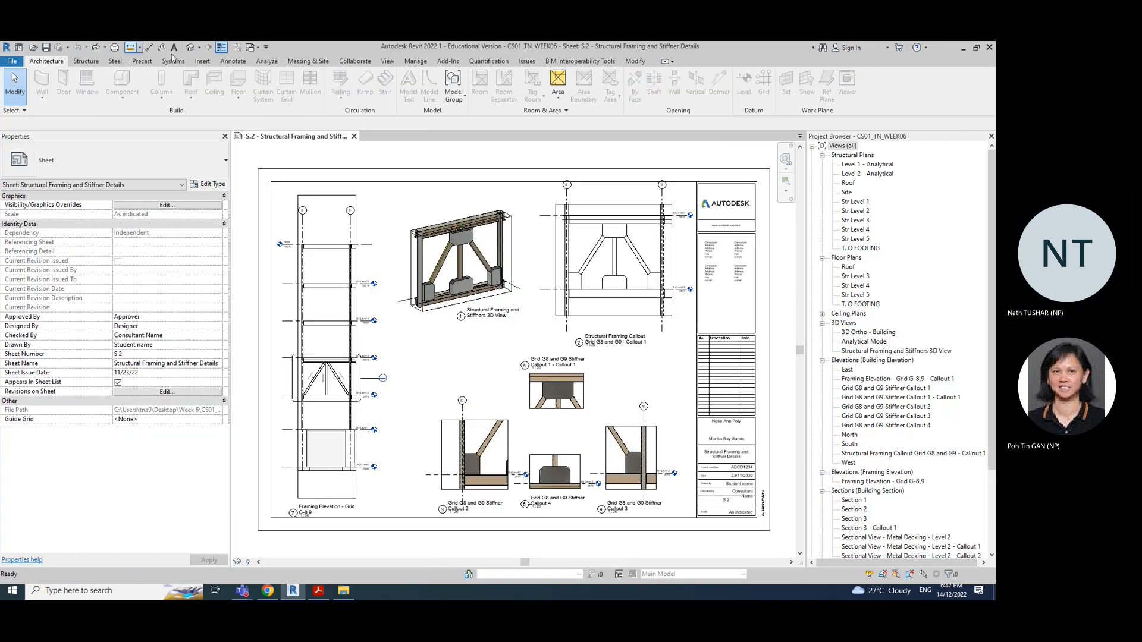
Open the default 3D view and turn off all analytical model categories in its visibility overrides, applying the change
{"action": "left_click", "coordinate": [190, 47]}
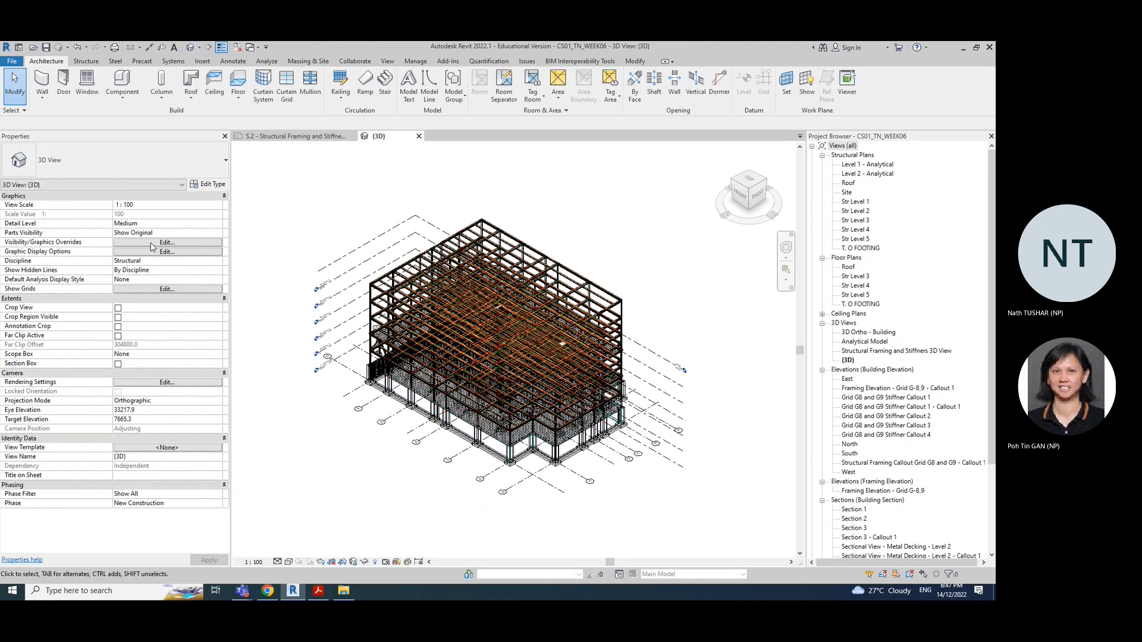
{"action": "left_click", "coordinate": [166, 243]}
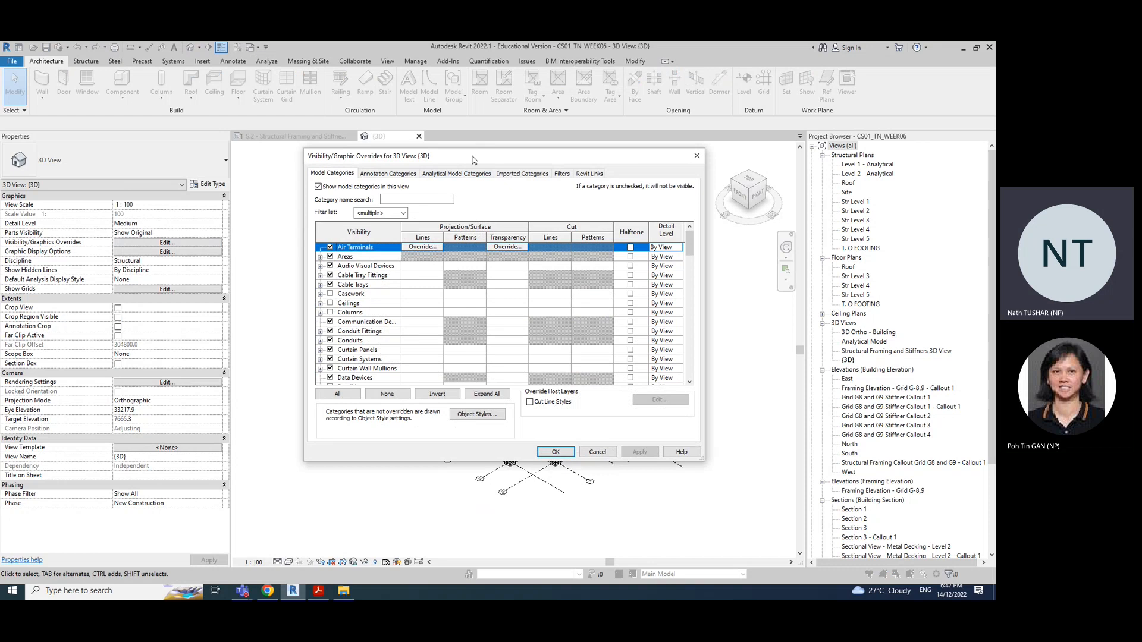
{"action": "left_click", "coordinate": [467, 173]}
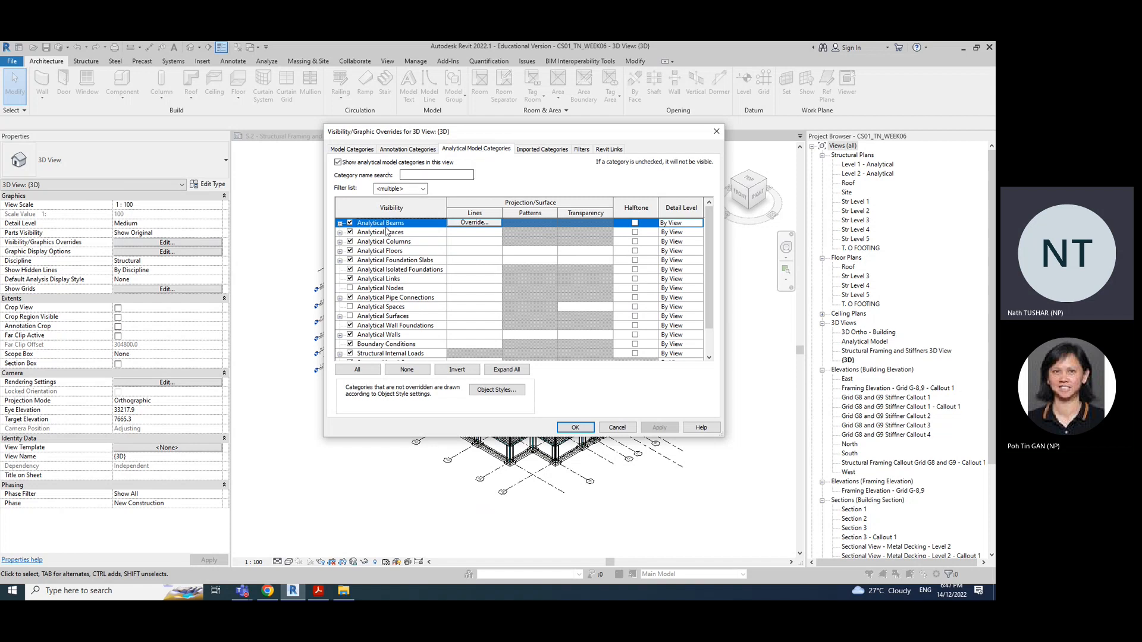
{"action": "left_click", "coordinate": [358, 370]}
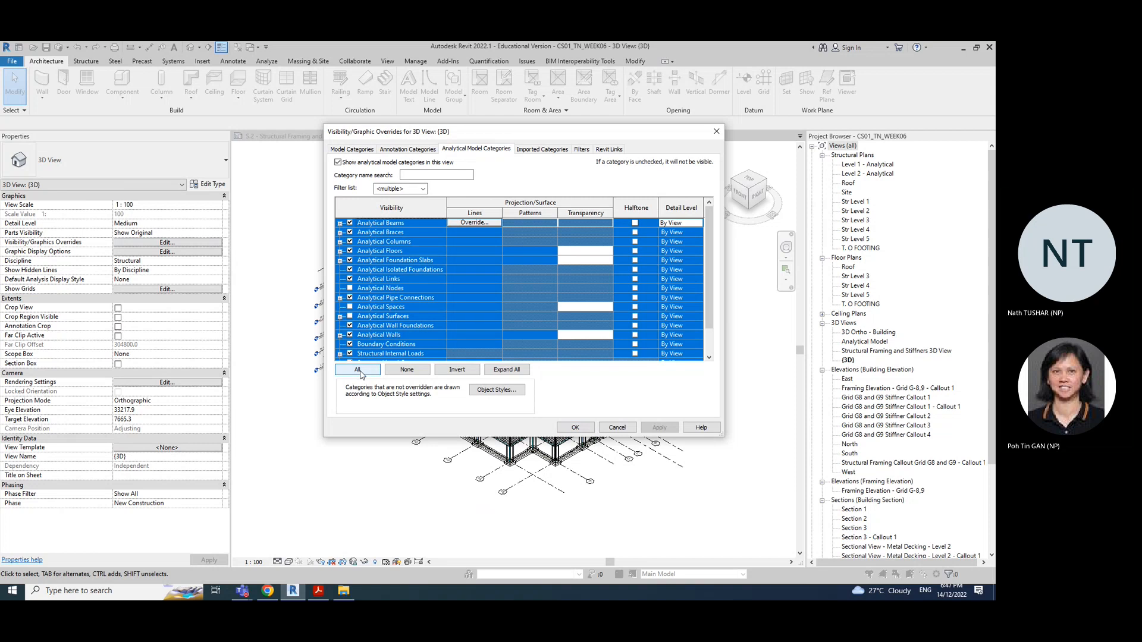
{"action": "left_click", "coordinate": [350, 262]}
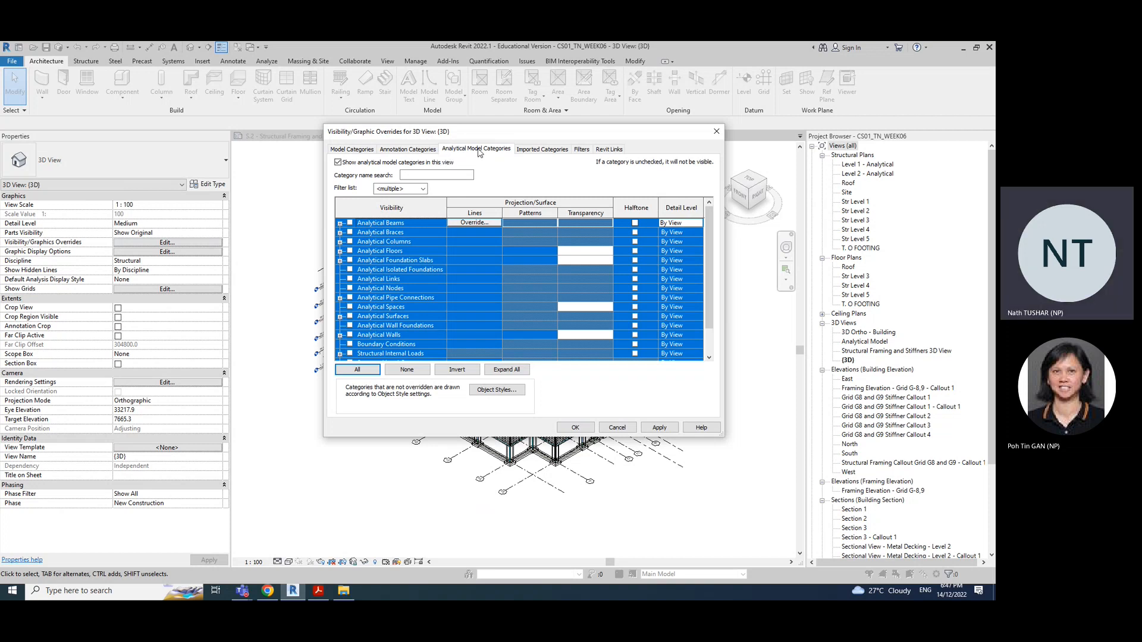
{"action": "left_click", "coordinate": [476, 150]}
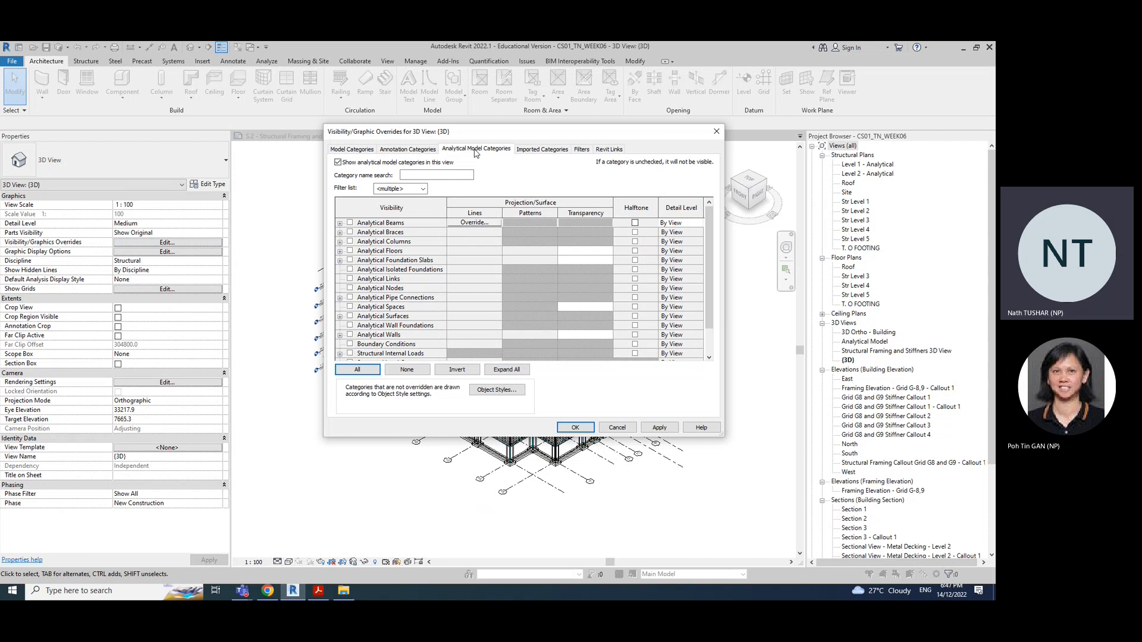
{"action": "left_click", "coordinate": [350, 150]}
{"action": "left_click", "coordinate": [400, 150]}
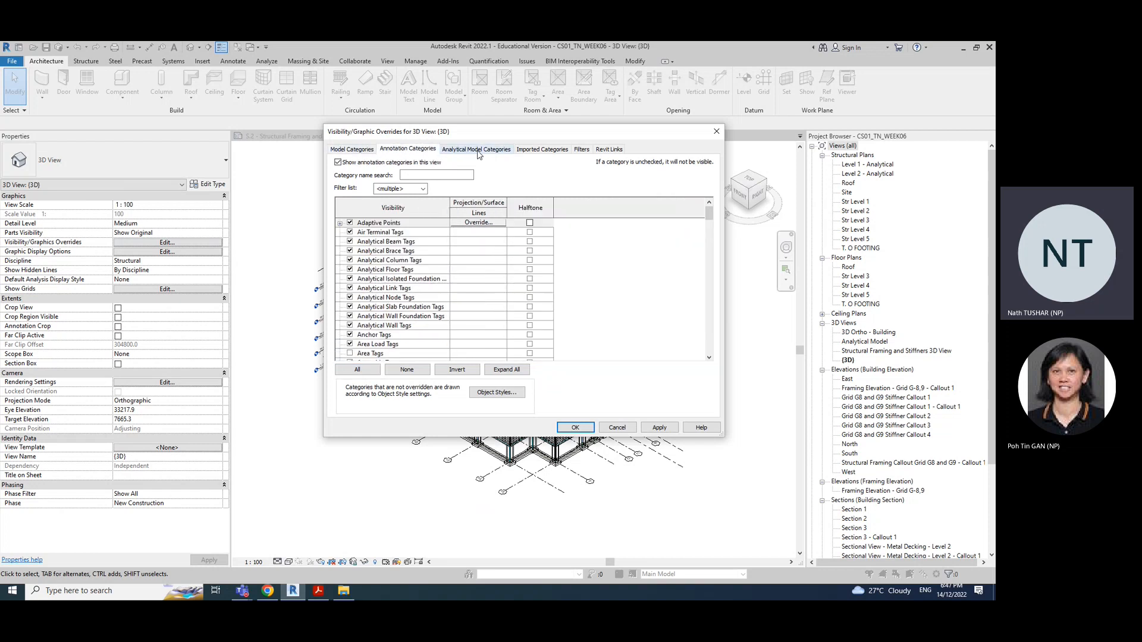
{"action": "left_click", "coordinate": [472, 149]}
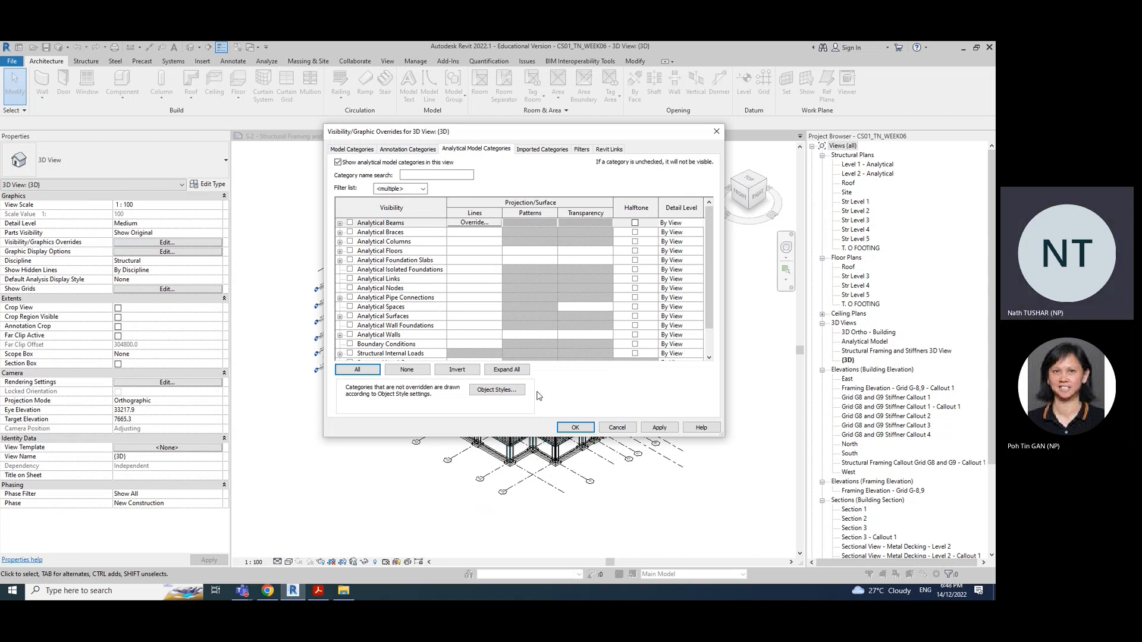
{"action": "left_click", "coordinate": [659, 428]}
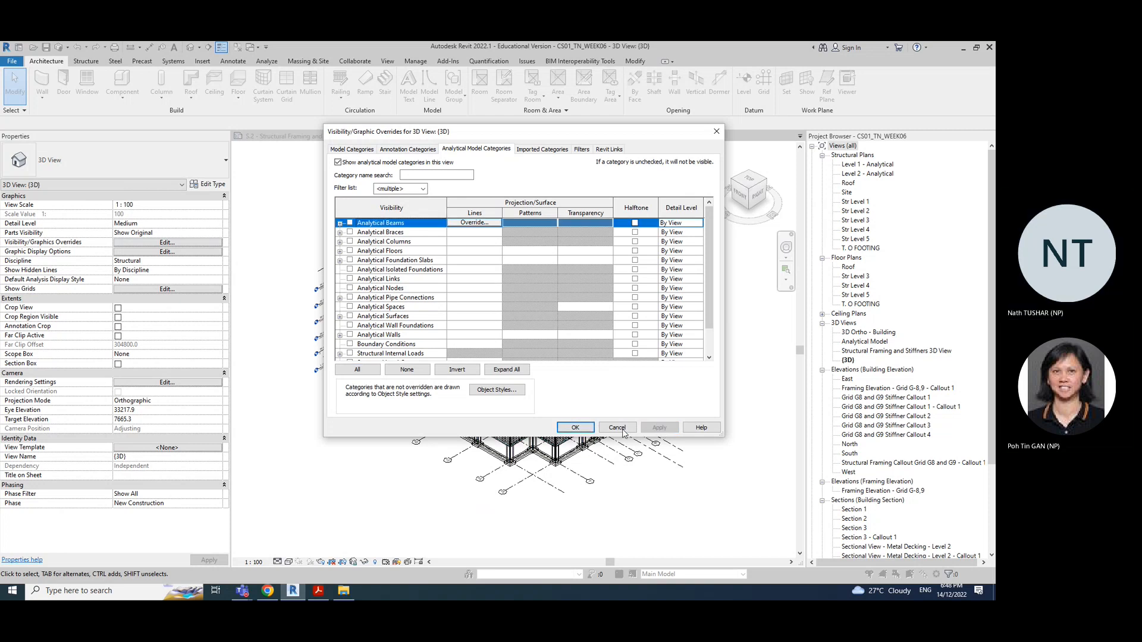
{"action": "key", "text": "Return"}
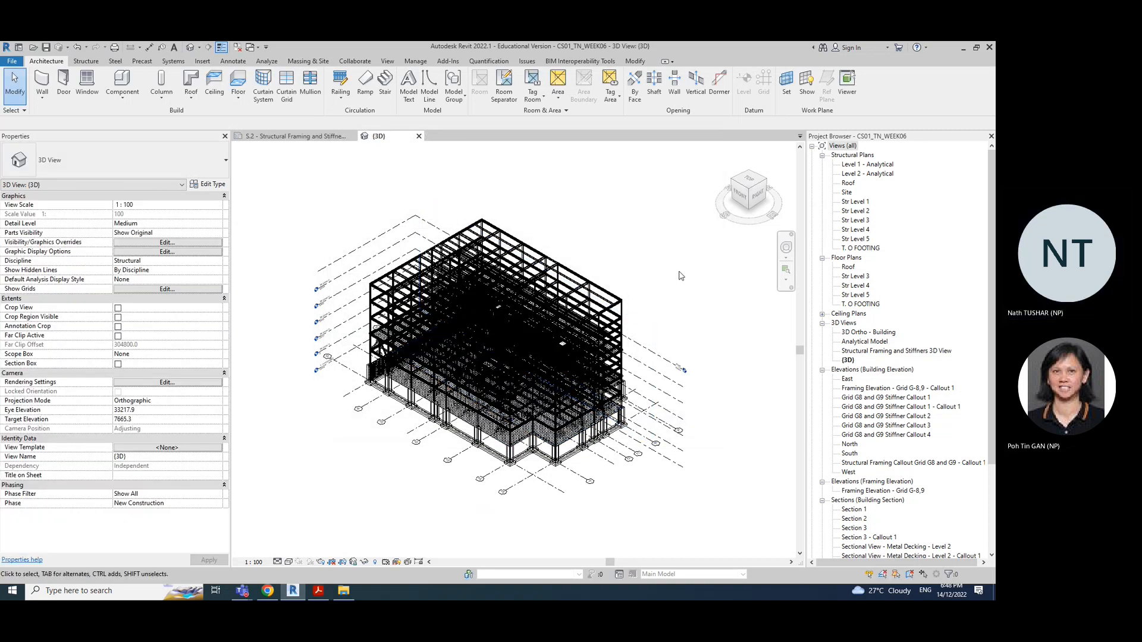
Reopen the 3D view's visibility overrides, switch all analytical model categories on and off again, and apply
{"action": "left_click", "coordinate": [277, 563]}
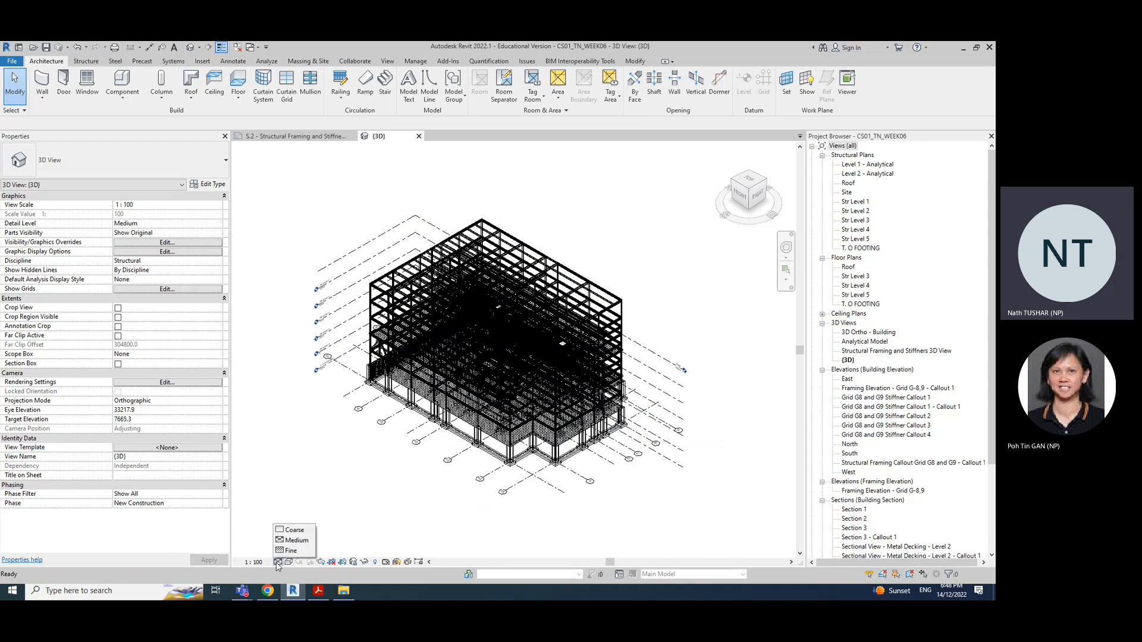
{"action": "left_click", "coordinate": [312, 434]}
{"action": "left_click", "coordinate": [165, 244]}
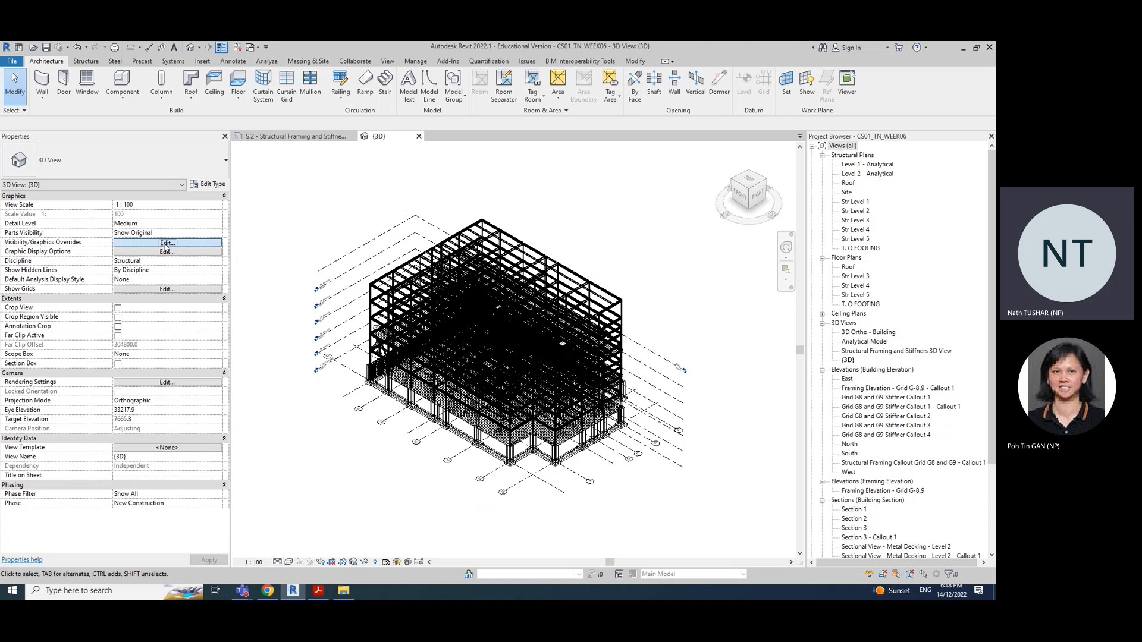
{"action": "left_click", "coordinate": [476, 149]}
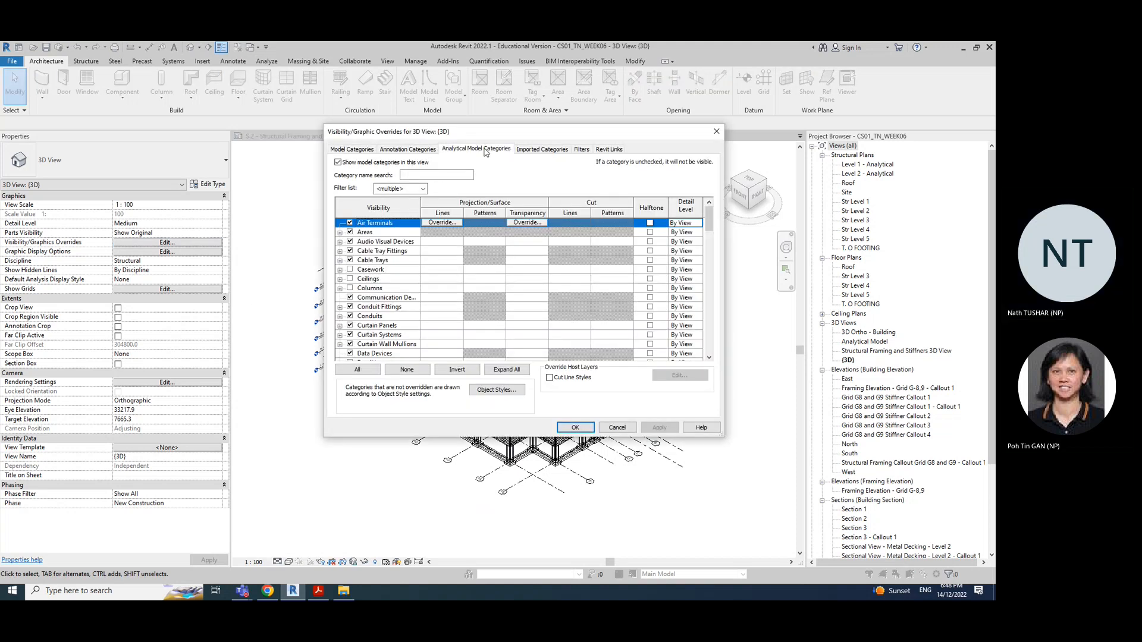
{"action": "left_click", "coordinate": [358, 370]}
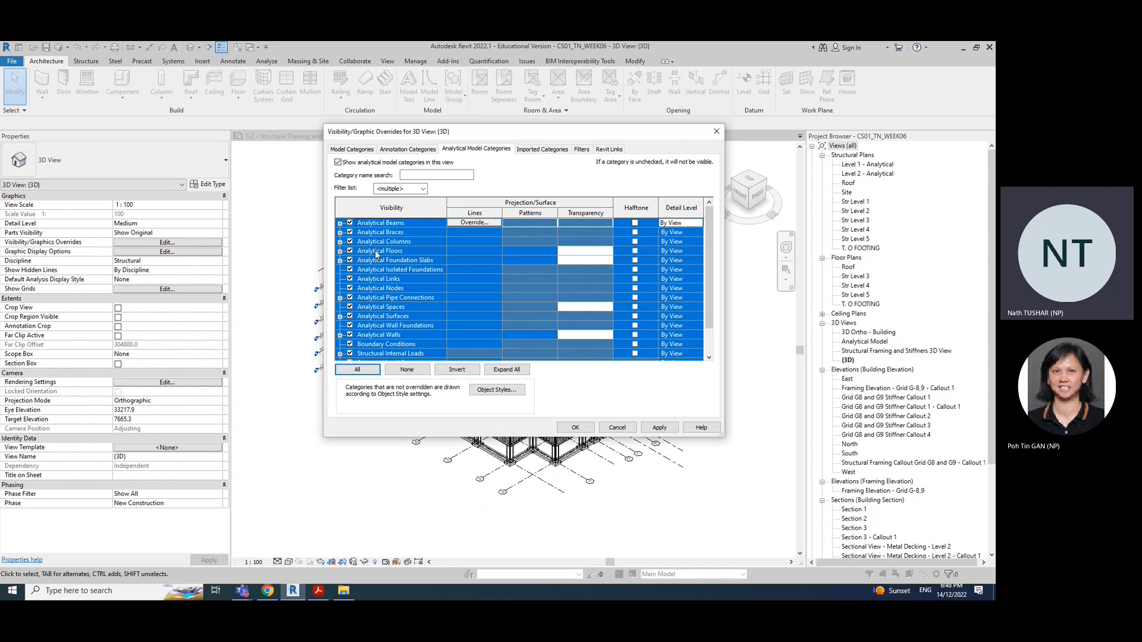
{"action": "left_click", "coordinate": [356, 370]}
{"action": "left_click", "coordinate": [654, 427]}
{"action": "left_click", "coordinate": [572, 429]}
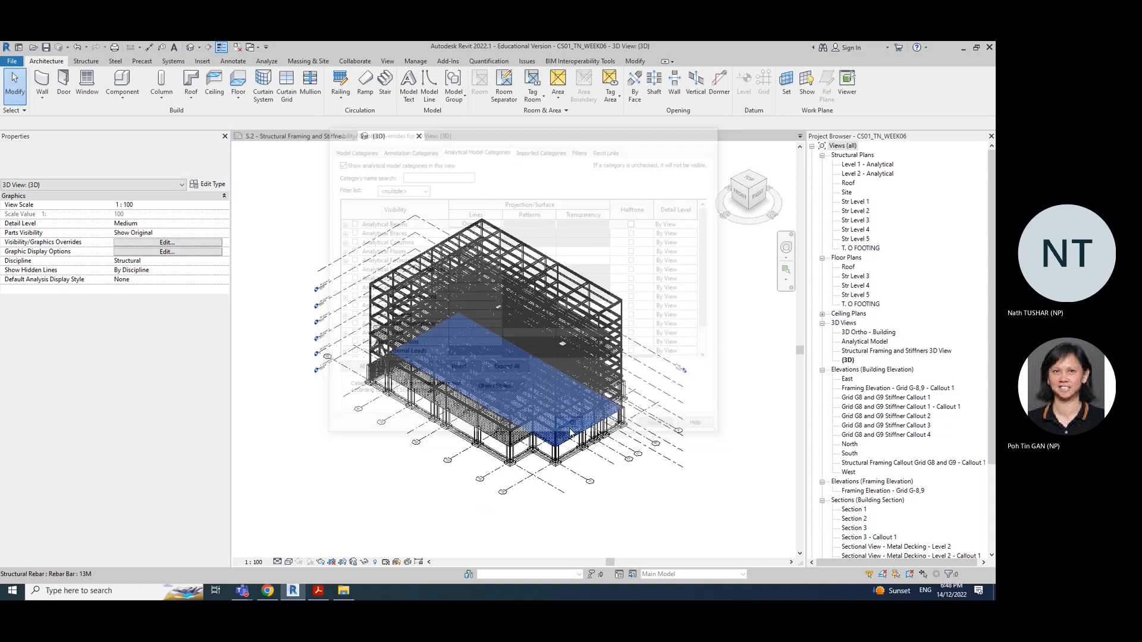
Set the 3D view to Fine detail, try the Consistent Colors and Shaded visual styles, and finish with Hidden Line
{"action": "left_click", "coordinate": [278, 563]}
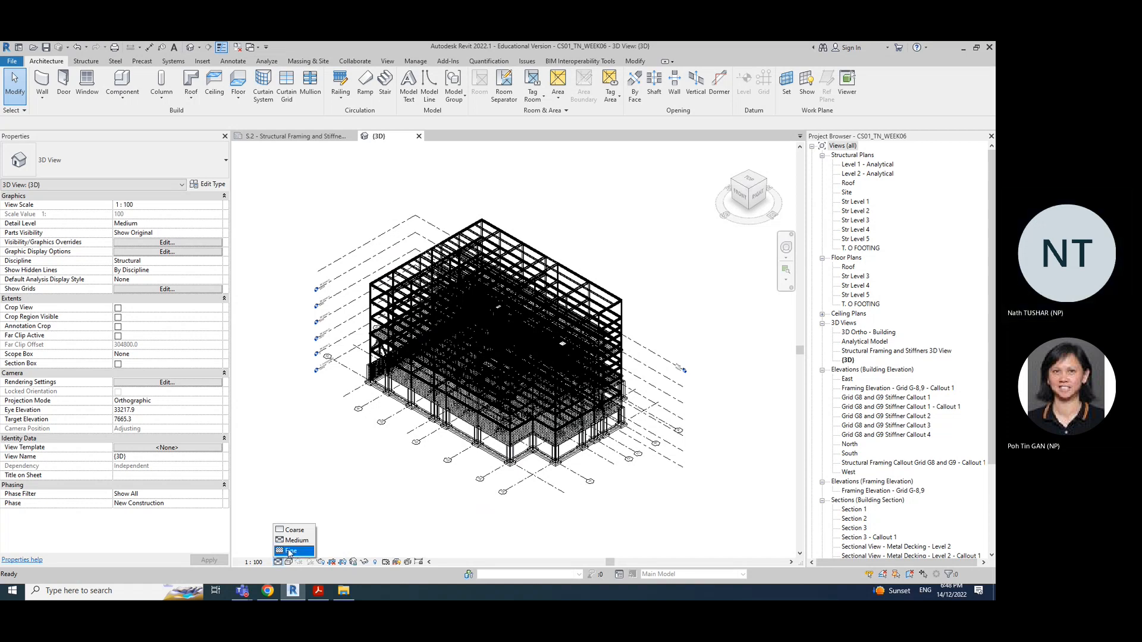
{"action": "left_click", "coordinate": [290, 551]}
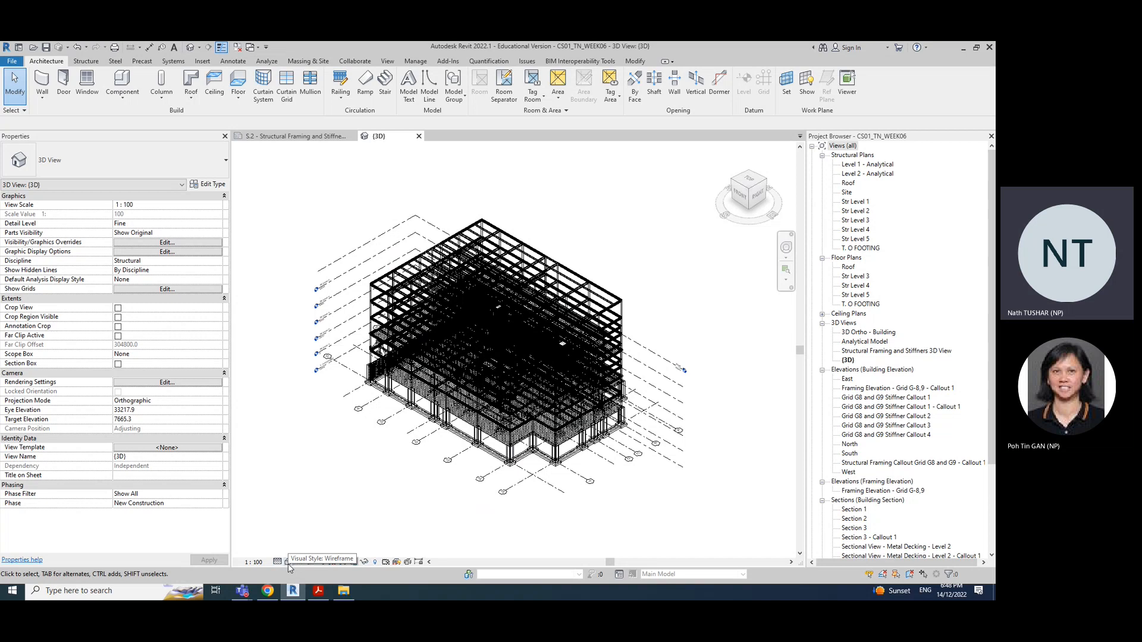
{"action": "left_click", "coordinate": [288, 562]}
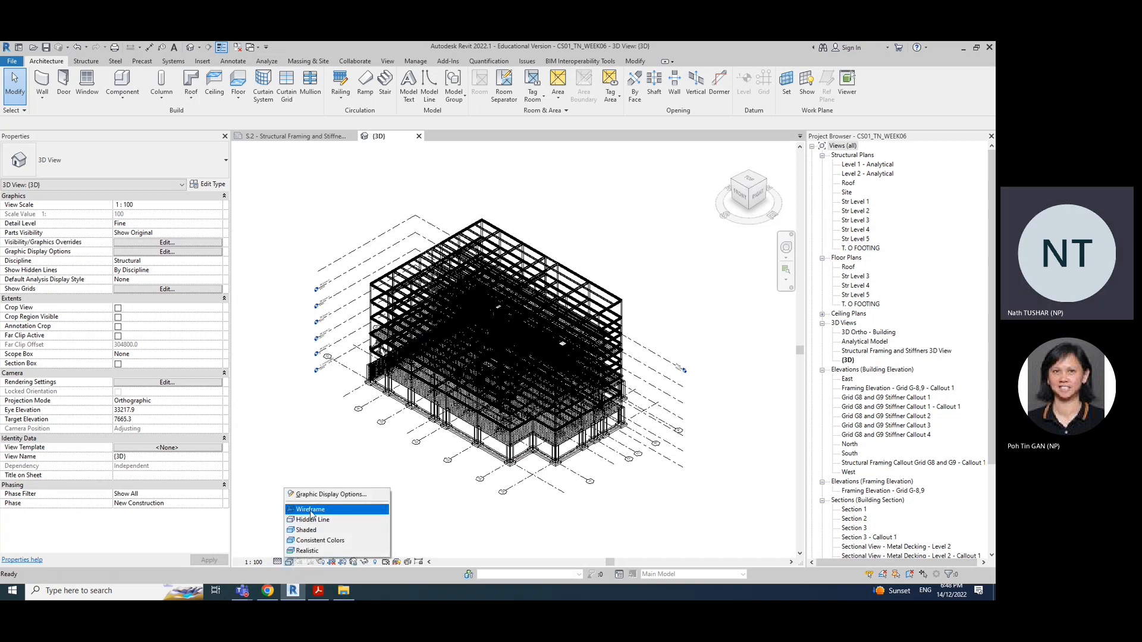
{"action": "left_click", "coordinate": [306, 541]}
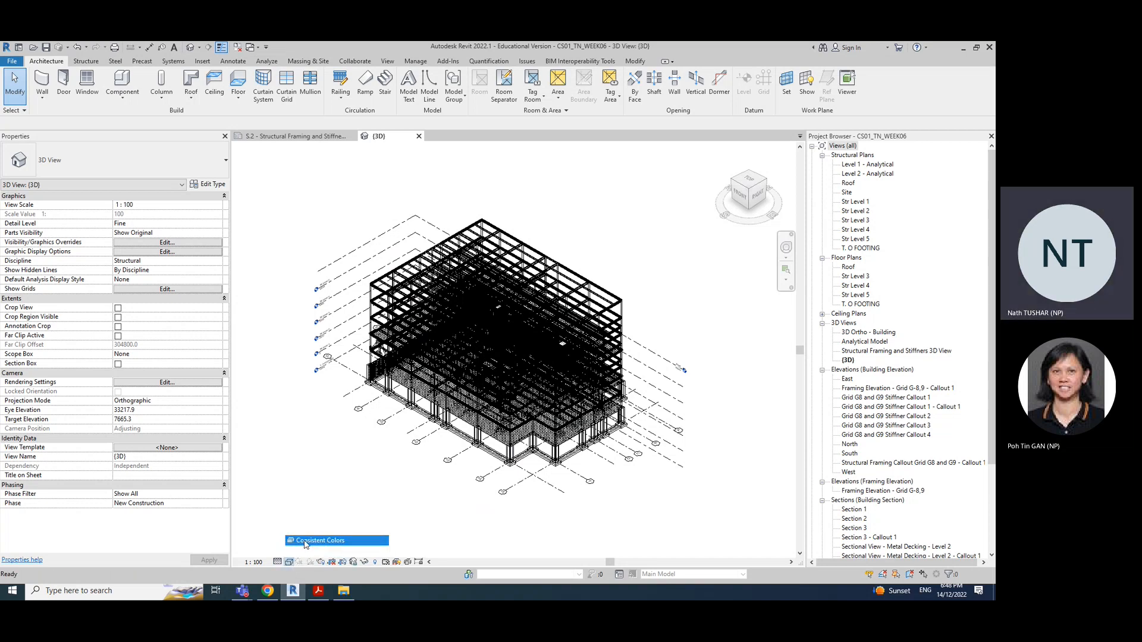
{"action": "left_click", "coordinate": [289, 562]}
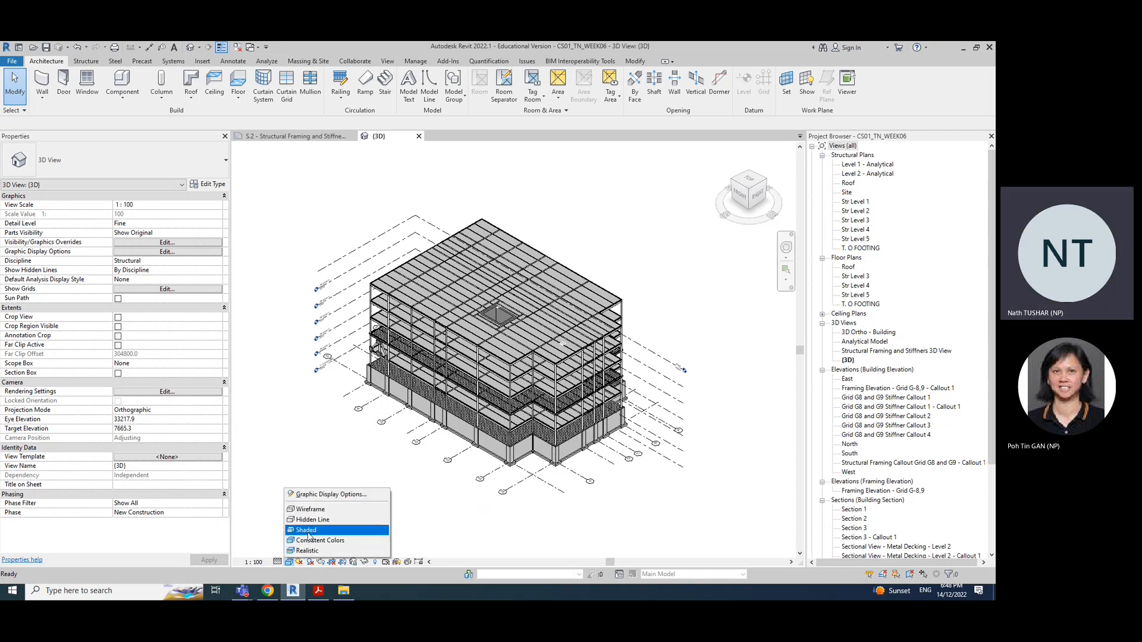
{"action": "left_click", "coordinate": [307, 534]}
{"action": "left_click", "coordinate": [289, 563]}
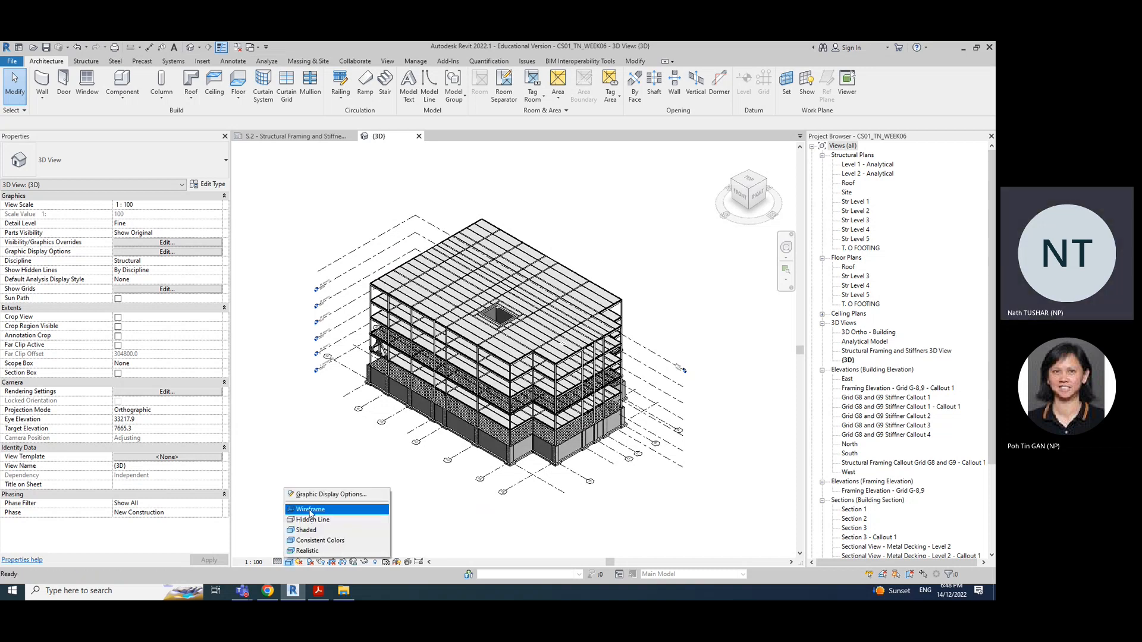
{"action": "left_click", "coordinate": [309, 519]}
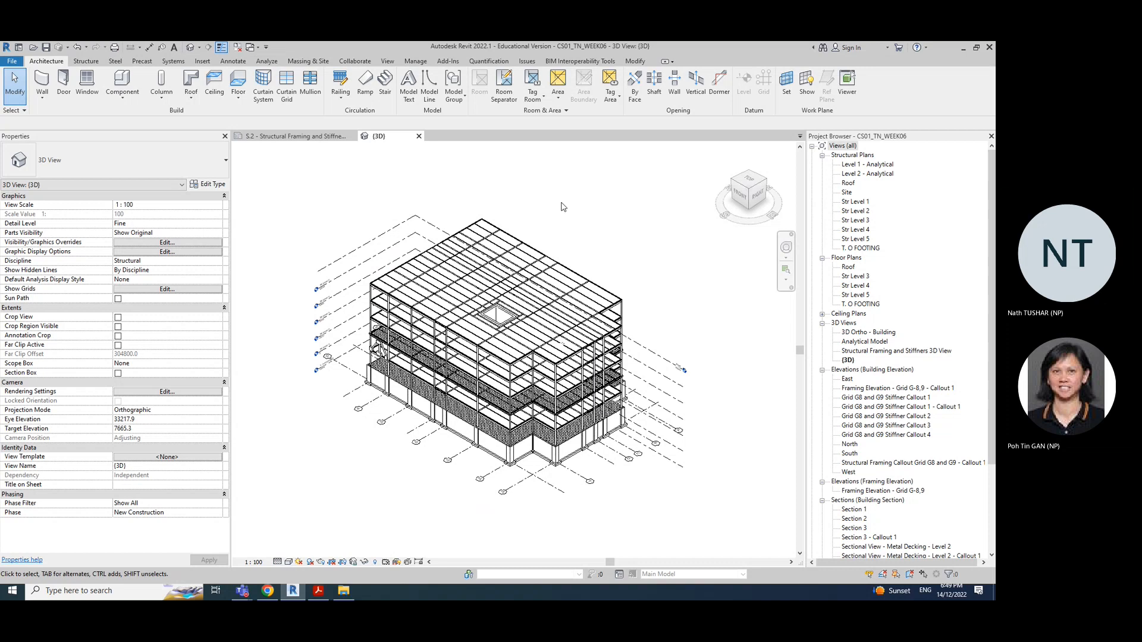
Hide the Levels annotation category in the 3D view's visibility overrides, apply it, and undo the change
{"action": "key", "text": "v"}
{"action": "key", "text": "g"}
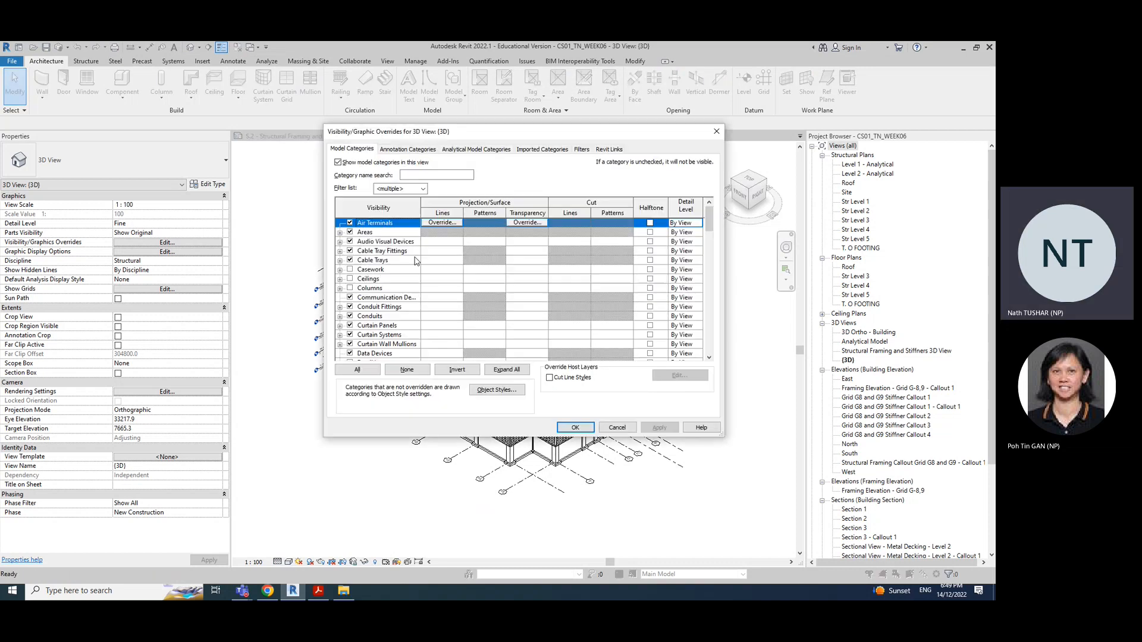
{"action": "left_click", "coordinate": [408, 149]}
{"action": "scroll", "coordinate": [435, 264], "scroll_direction": "down", "scroll_amount": 7}
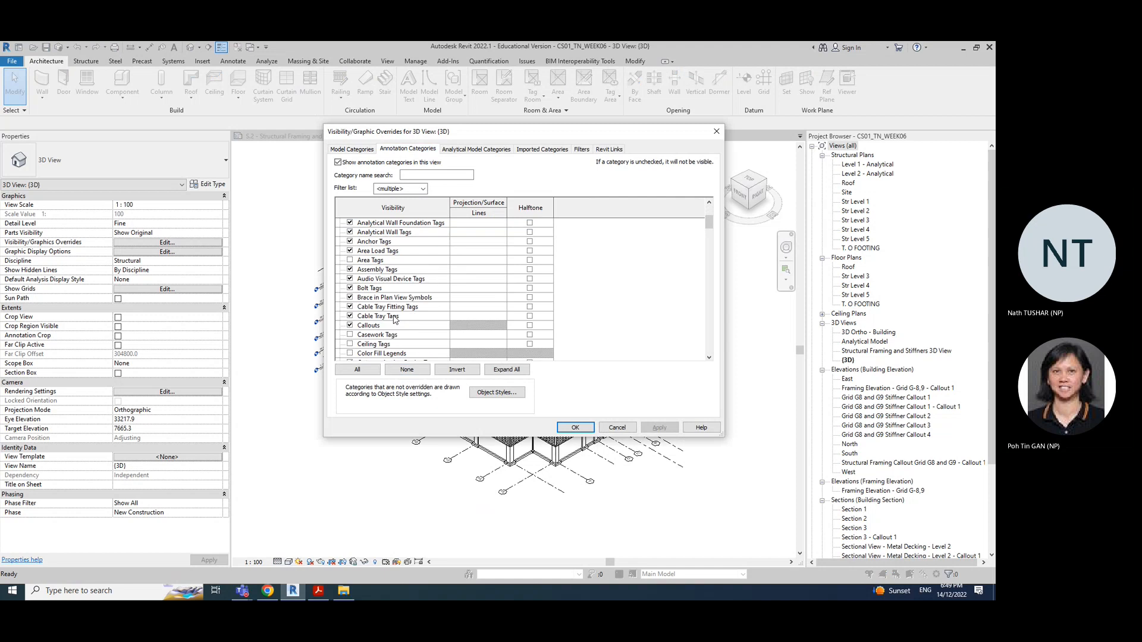
{"action": "scroll", "coordinate": [379, 308], "scroll_direction": "down", "scroll_amount": 9}
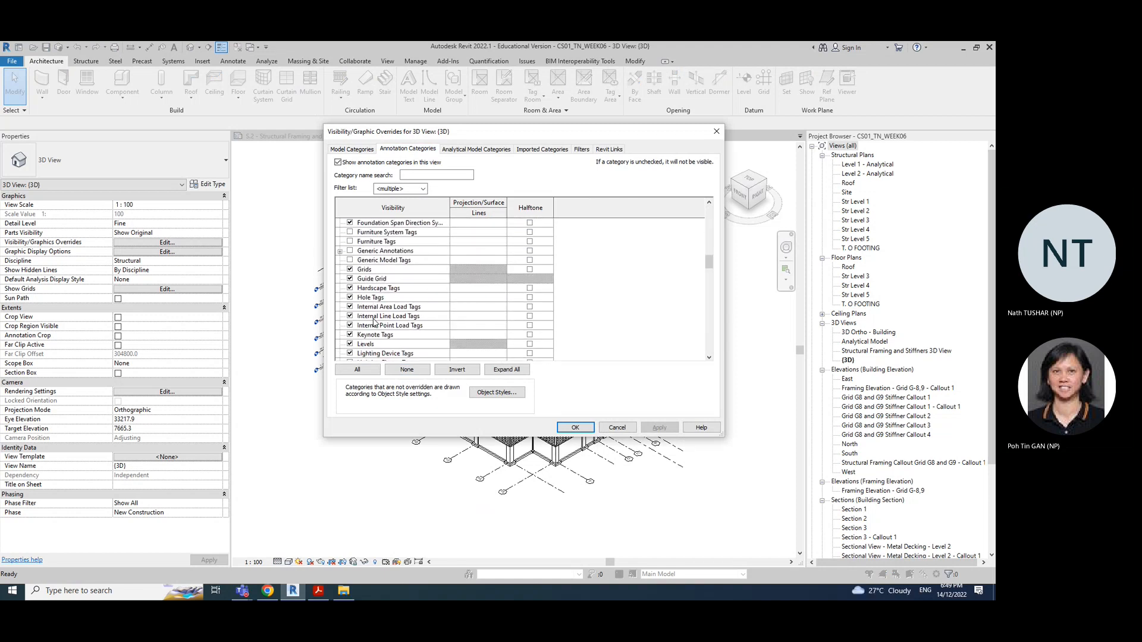
{"action": "left_click", "coordinate": [350, 344]}
{"action": "left_click", "coordinate": [657, 428]}
{"action": "left_click", "coordinate": [575, 428]}
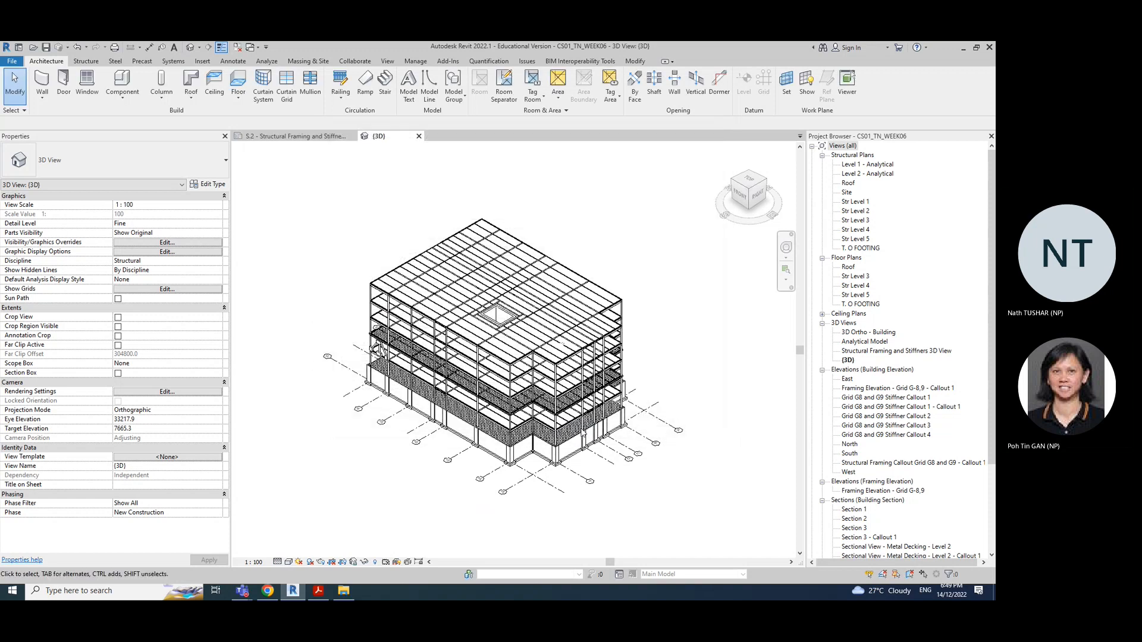
{"action": "key", "text": "ctrl+z"}
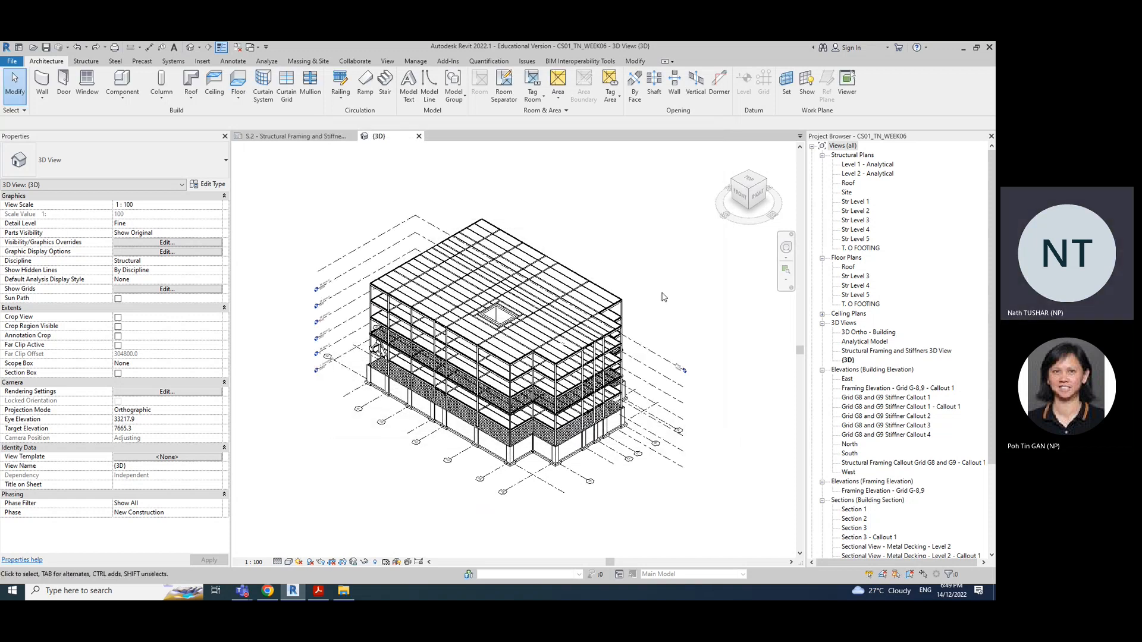
{"action": "left_click", "coordinate": [739, 195]}
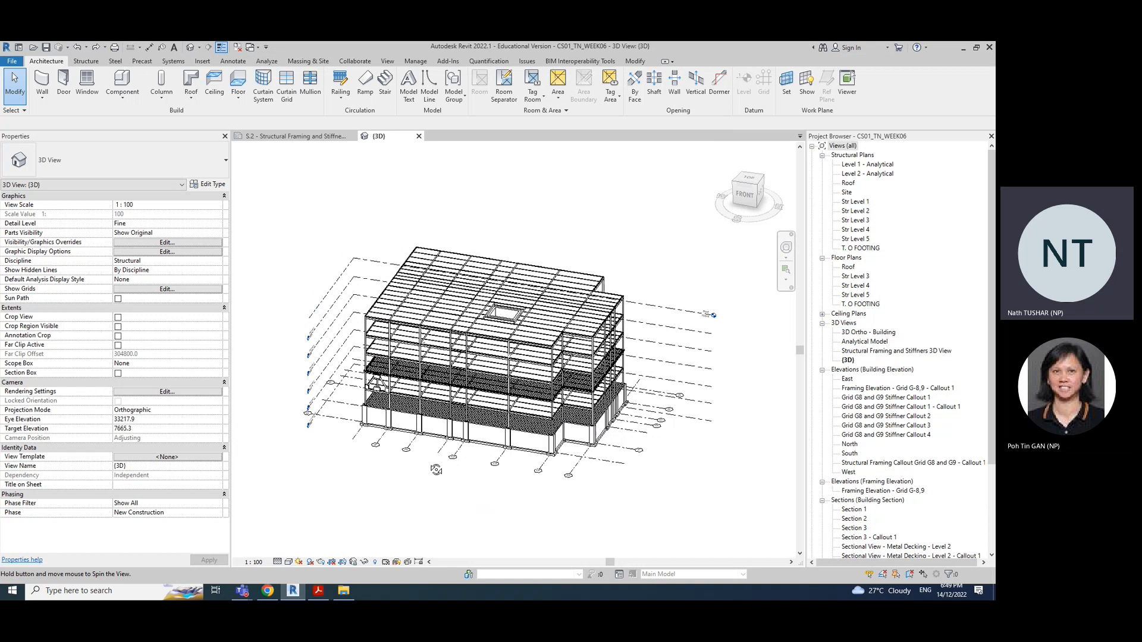
{"action": "middle_click_drag", "start_coordinate": [597, 416], "coordinate": [337, 334], "text": "shift"}
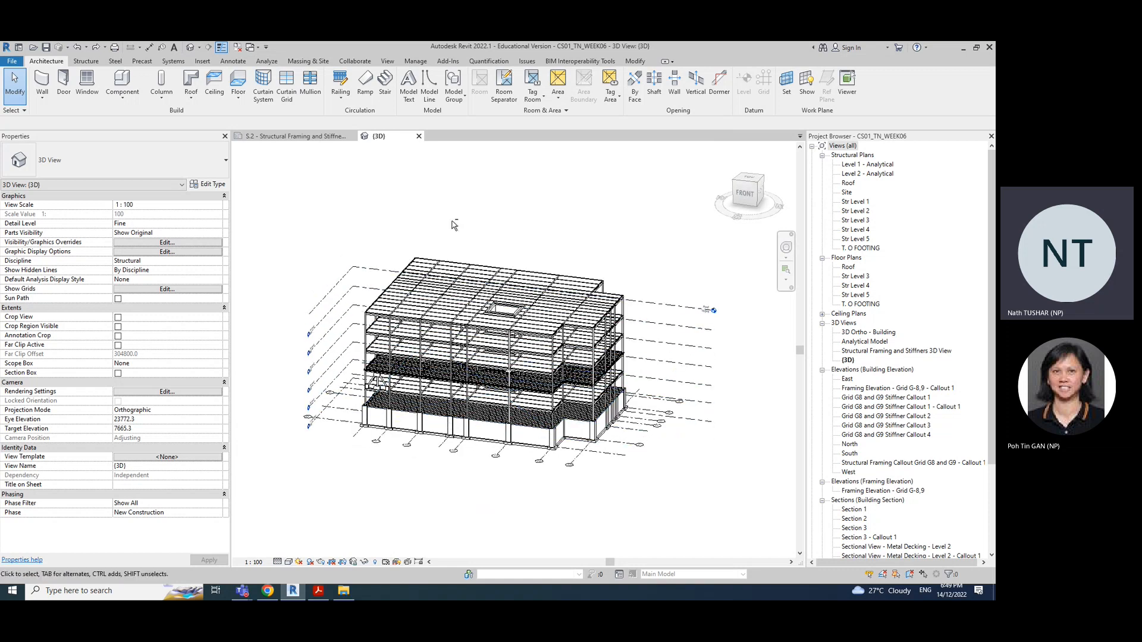
{"action": "middle_click_drag", "start_coordinate": [601, 298], "coordinate": [652, 304], "text": "shift"}
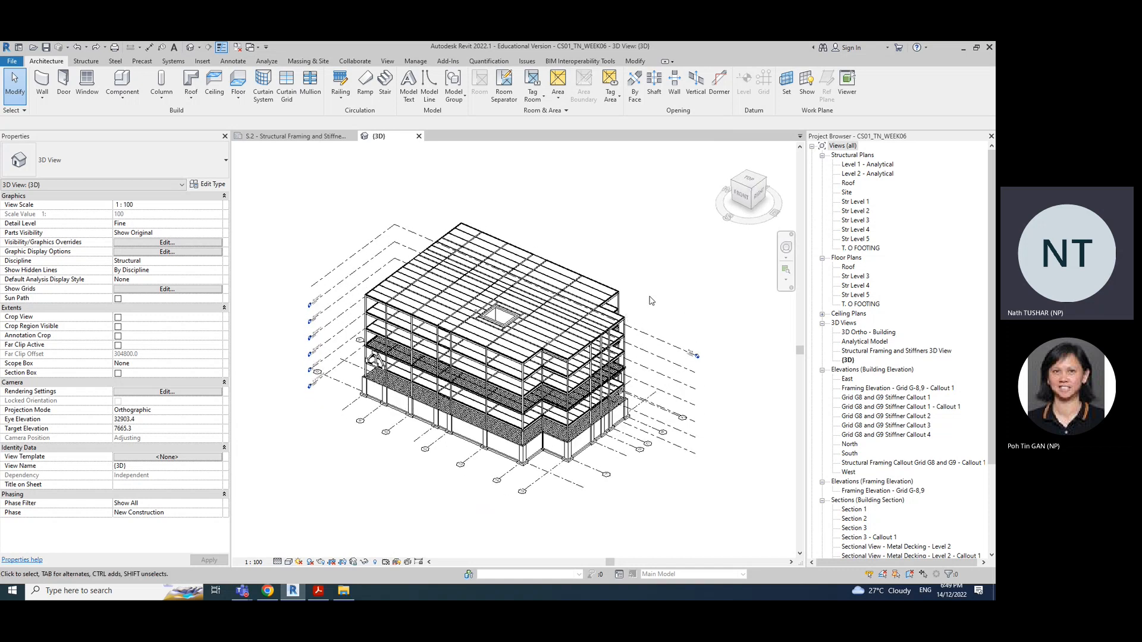
{"action": "left_click", "coordinate": [752, 190]}
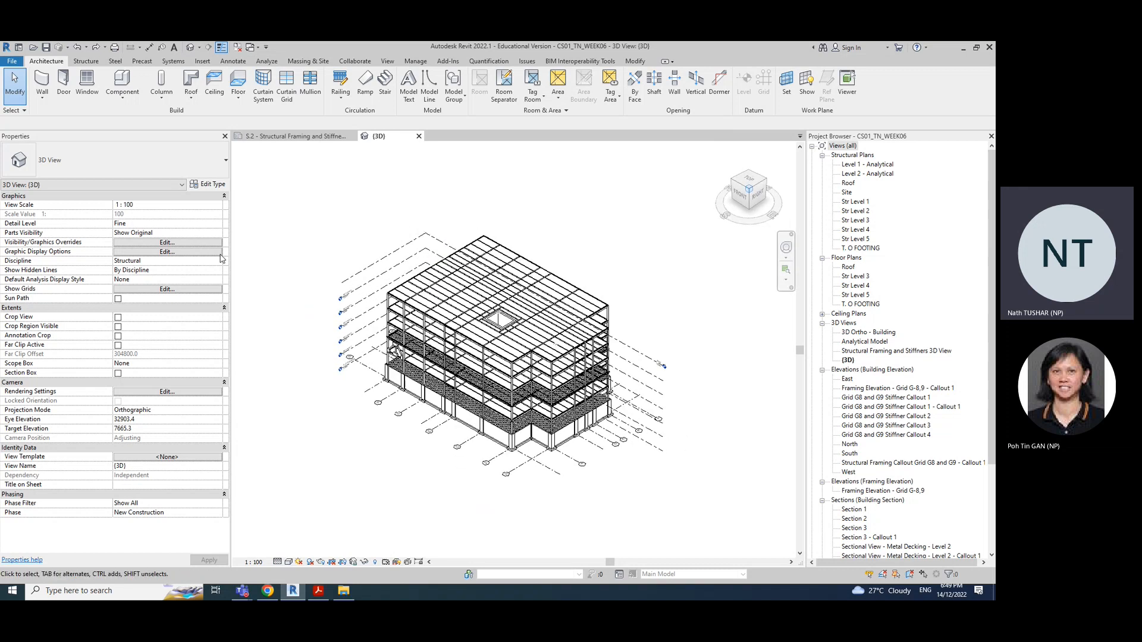
Hide the Levels annotation category in the 3D view's visibility overrides and close the 5.2 structural framing view
{"action": "left_click", "coordinate": [165, 243]}
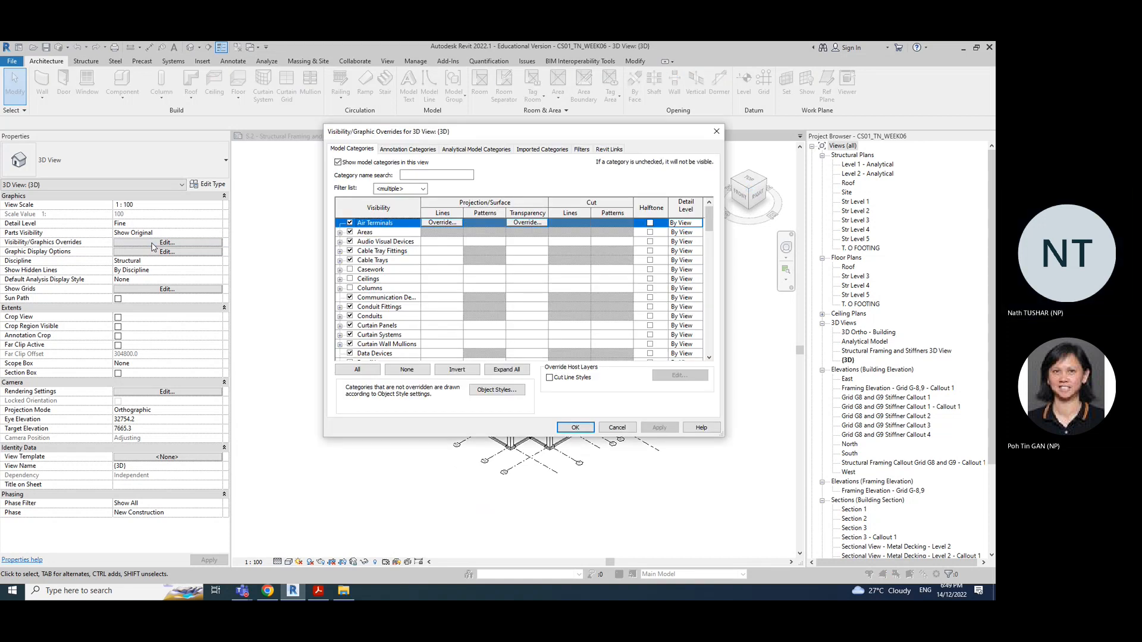
{"action": "left_click_drag", "start_coordinate": [423, 132], "coordinate": [685, 156]}
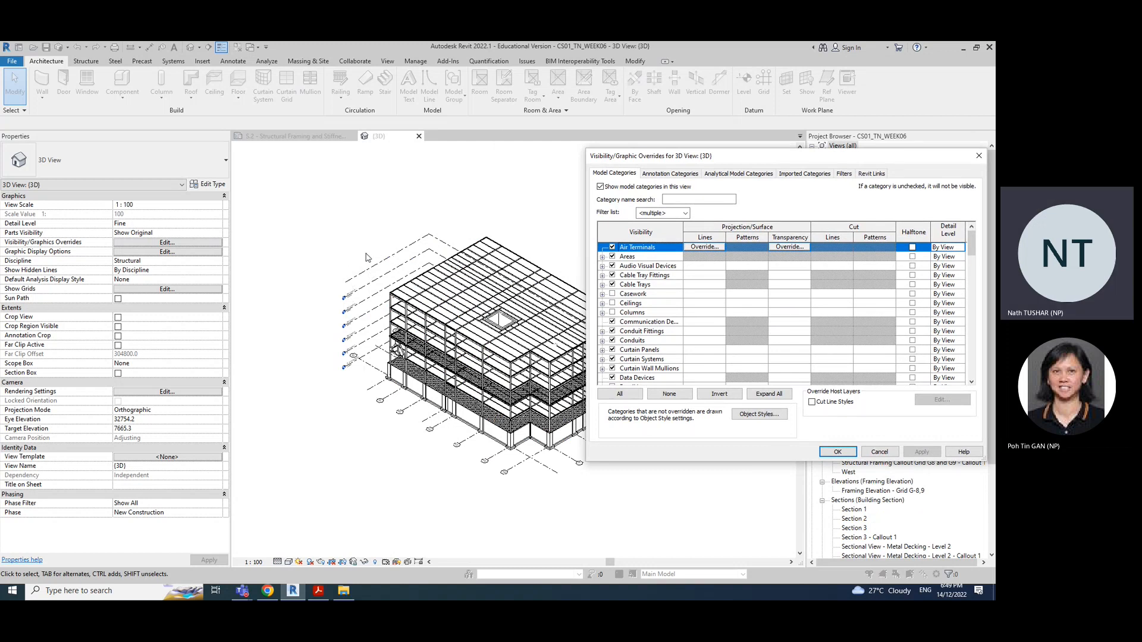
{"action": "left_click_drag", "start_coordinate": [723, 165], "coordinate": [467, 157]}
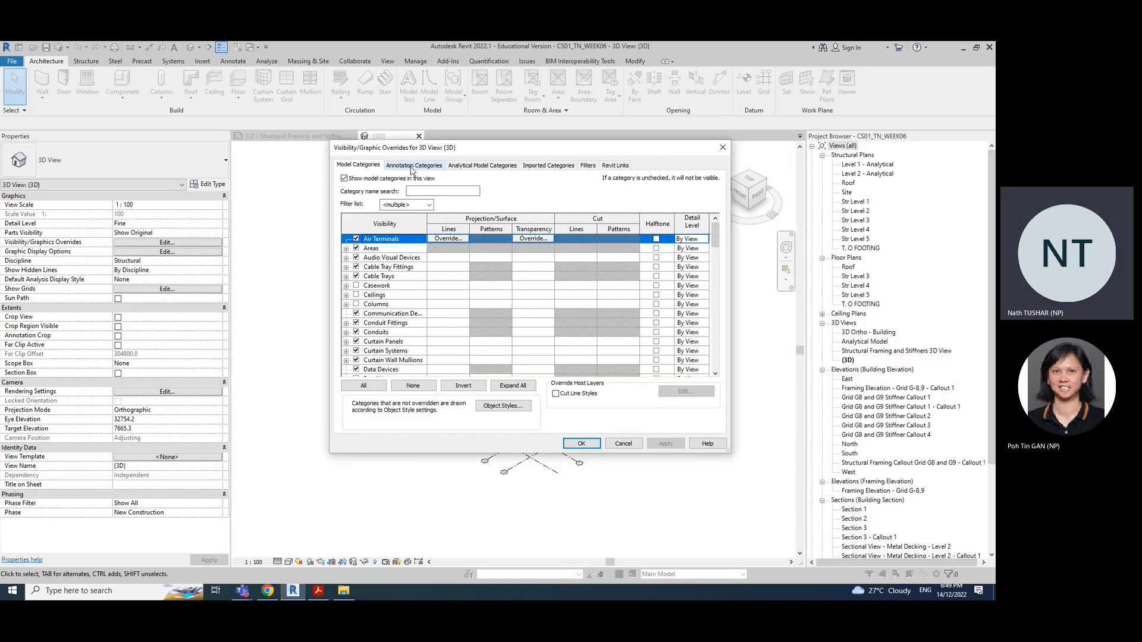
{"action": "left_click", "coordinate": [411, 166]}
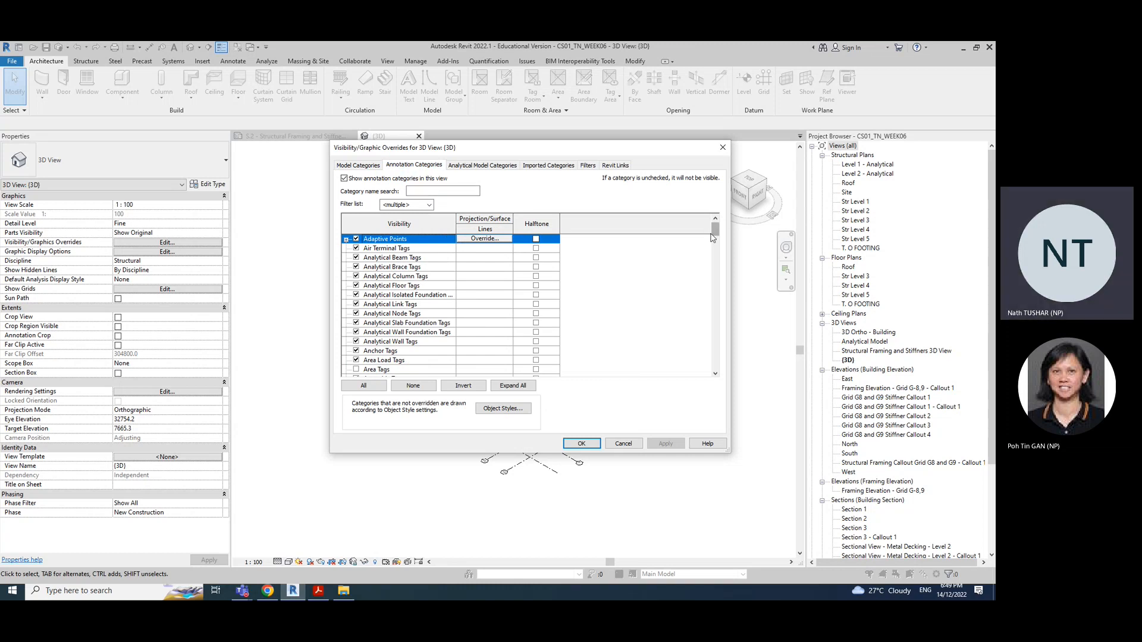
{"action": "scroll", "coordinate": [617, 274], "scroll_direction": "down", "scroll_amount": 13}
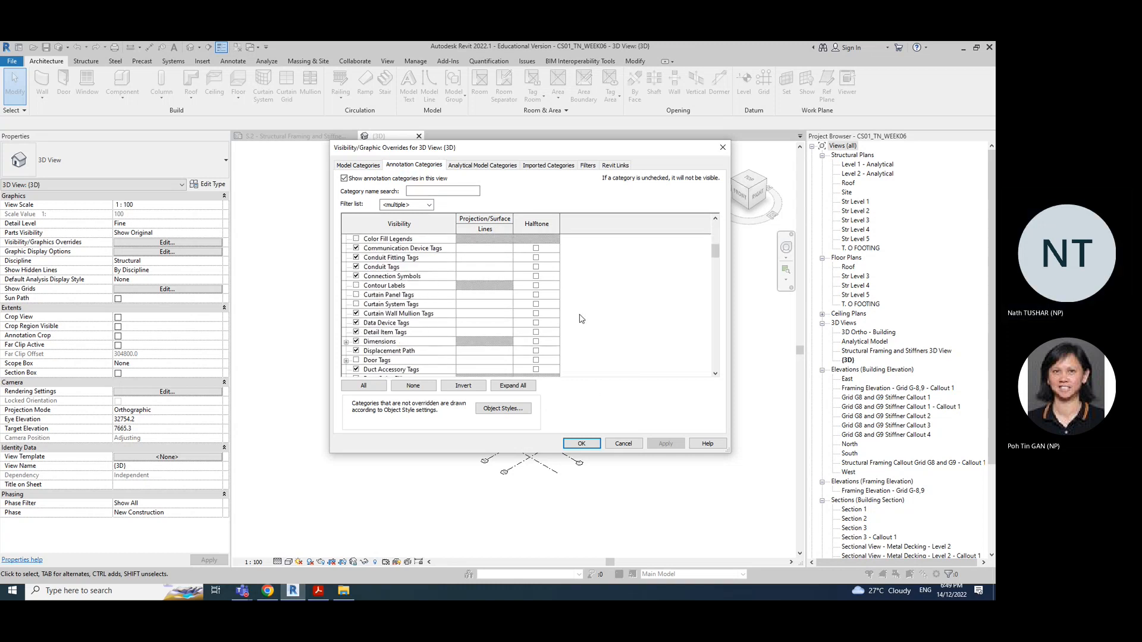
{"action": "scroll", "coordinate": [581, 320], "scroll_direction": "down", "scroll_amount": 10}
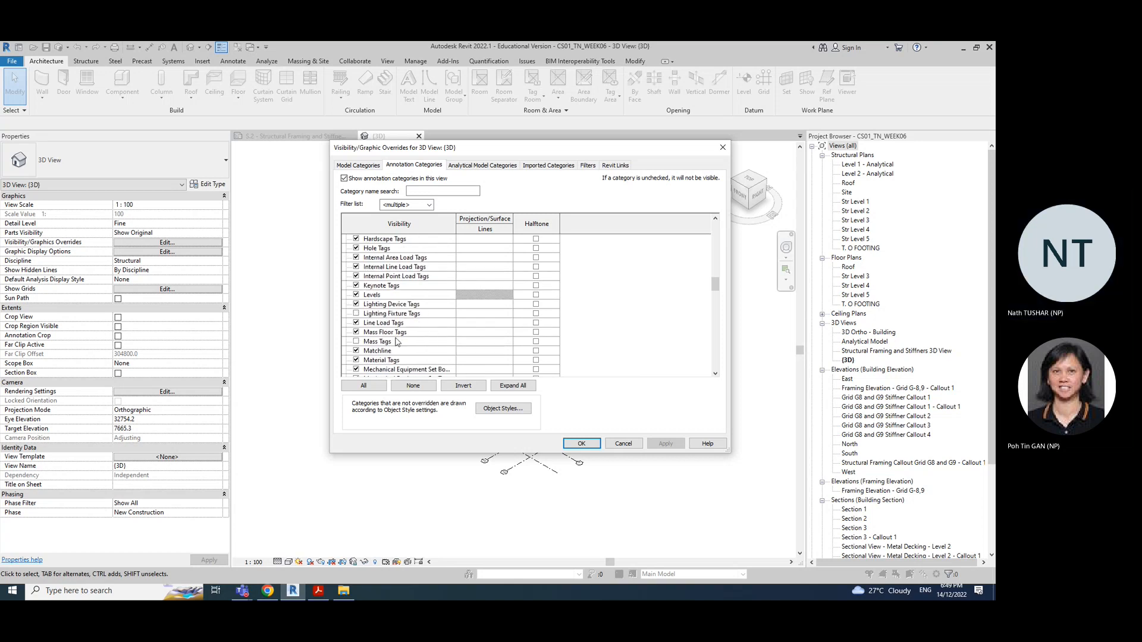
{"action": "left_click", "coordinate": [357, 304]}
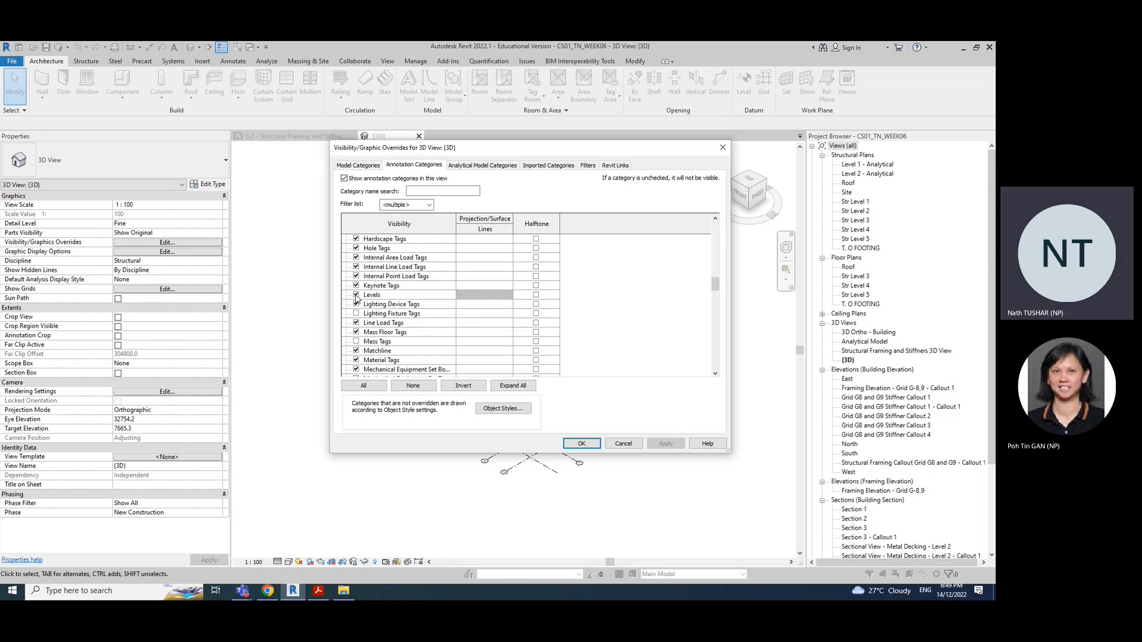
{"action": "left_click", "coordinate": [356, 295]}
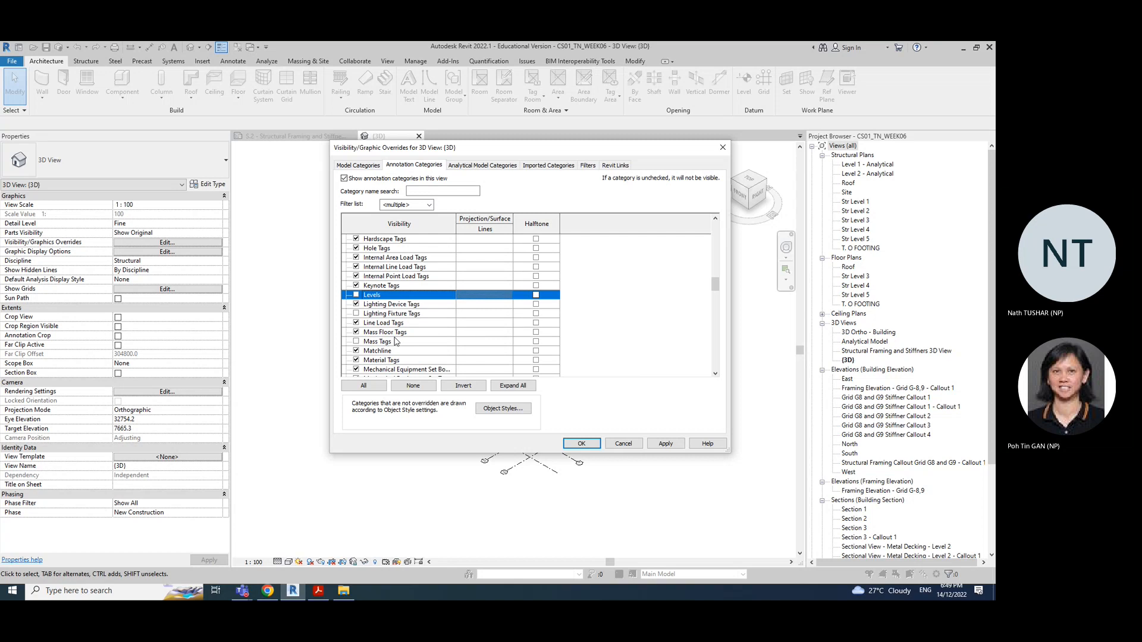
{"action": "left_click", "coordinate": [665, 444]}
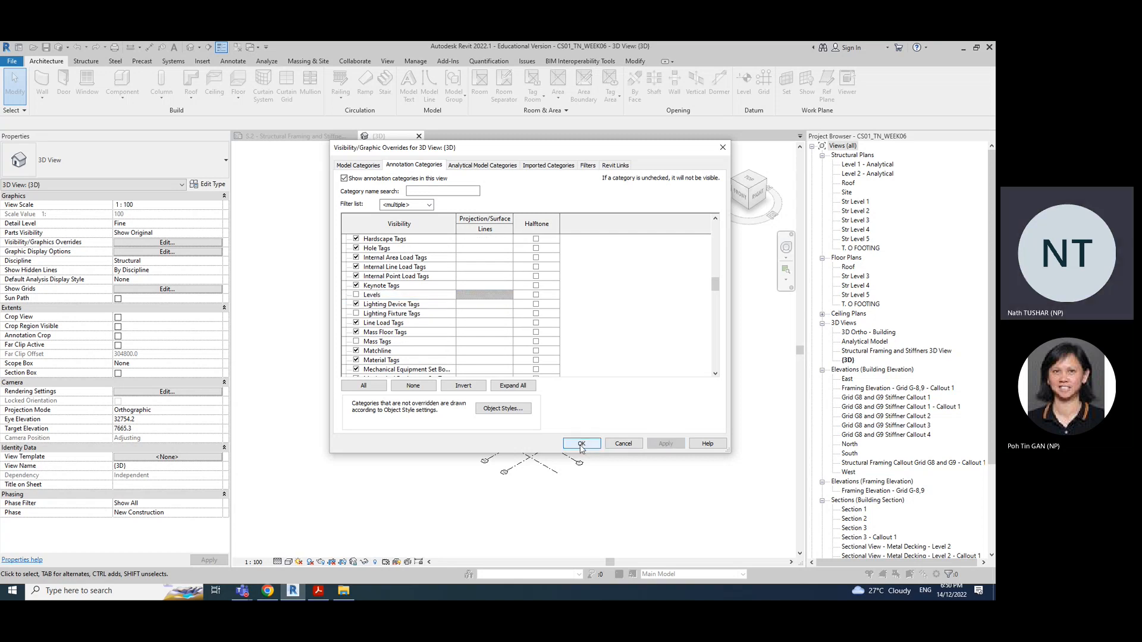
{"action": "left_click", "coordinate": [582, 444]}
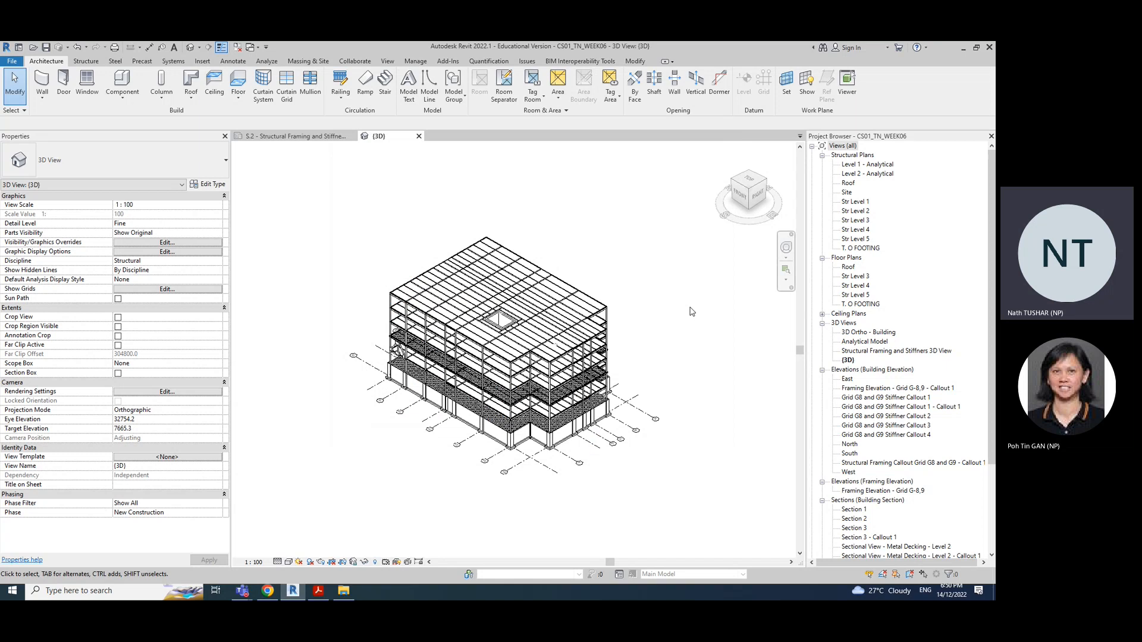
{"action": "middle_click_drag", "start_coordinate": [667, 324], "coordinate": [608, 289], "text": "shift"}
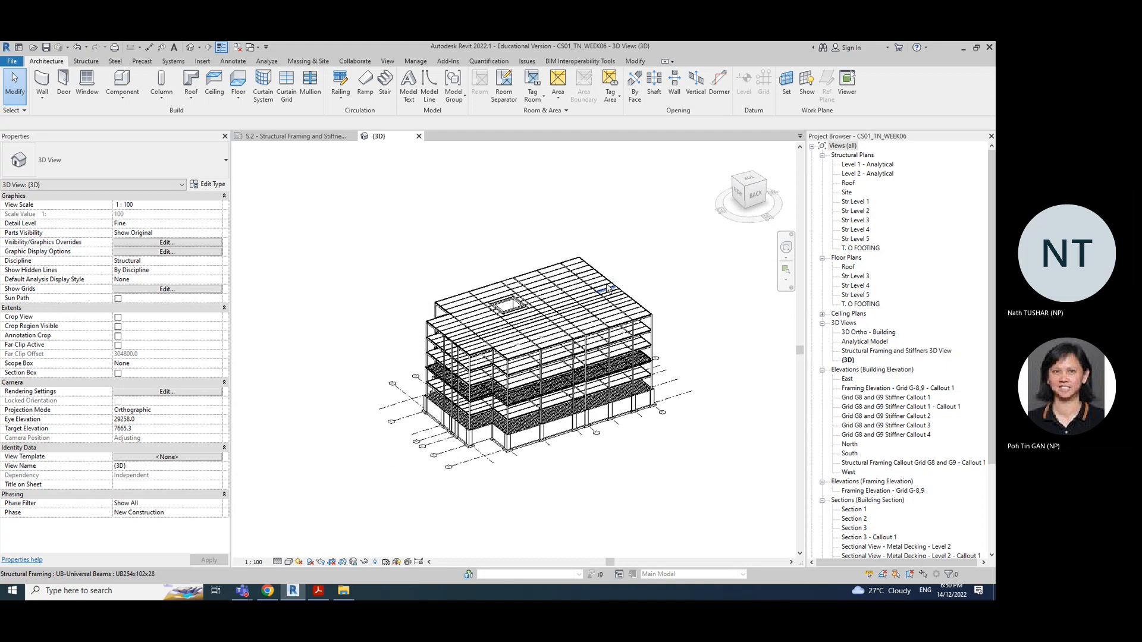
{"action": "left_click", "coordinate": [352, 136]}
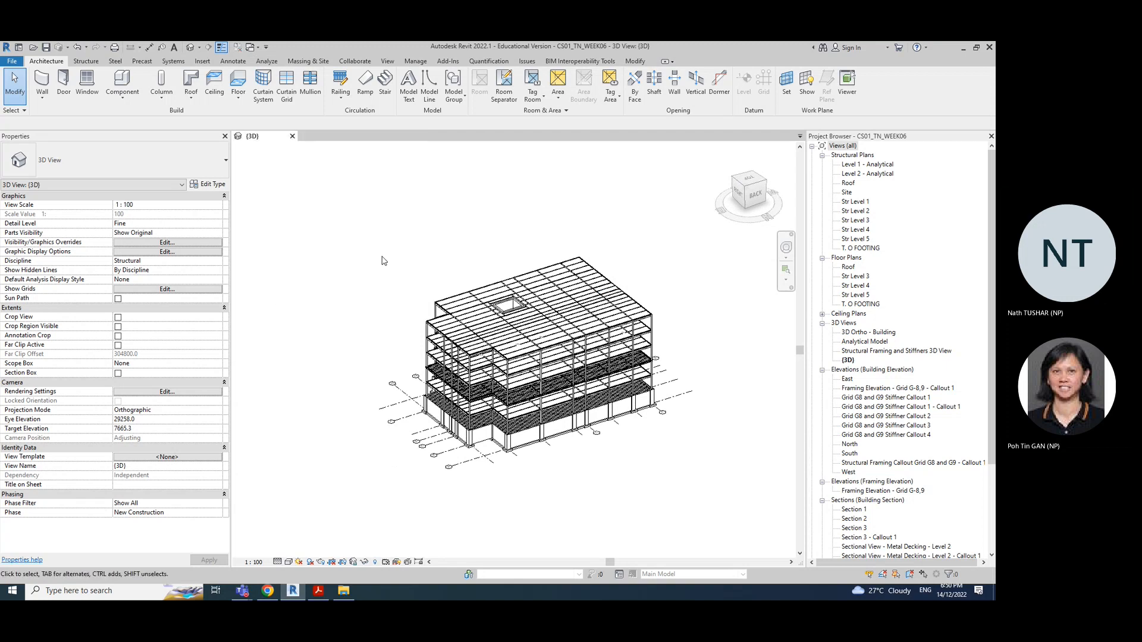
Reopen the 3D view's visibility overrides and review the model categories and the annotation categories
{"action": "left_click", "coordinate": [186, 244]}
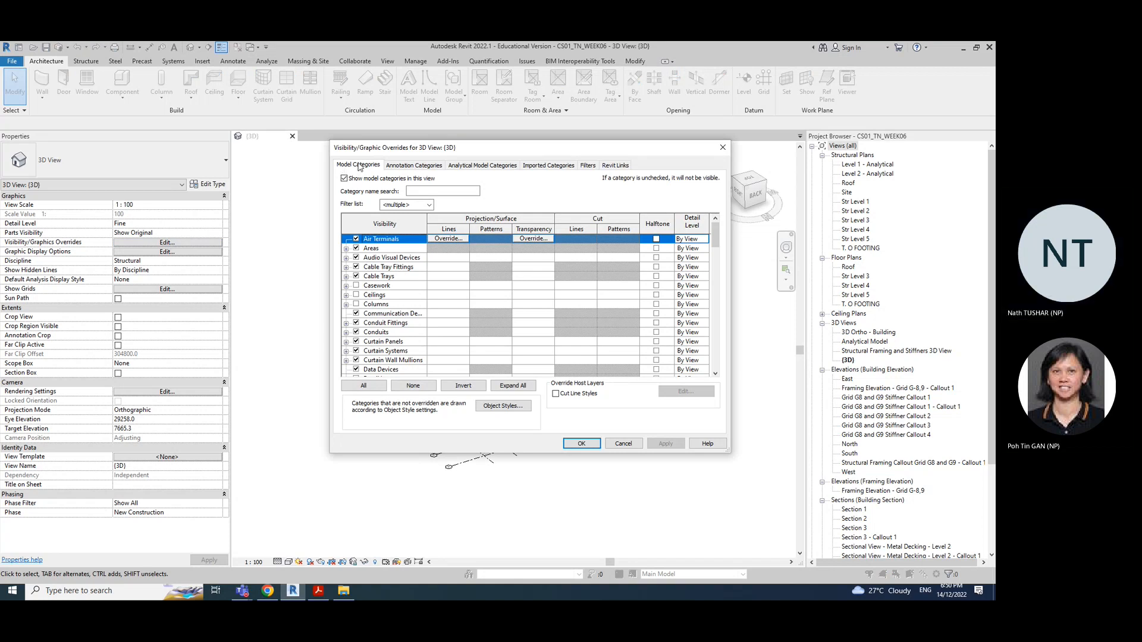
{"action": "left_click_drag", "start_coordinate": [420, 148], "coordinate": [453, 106]}
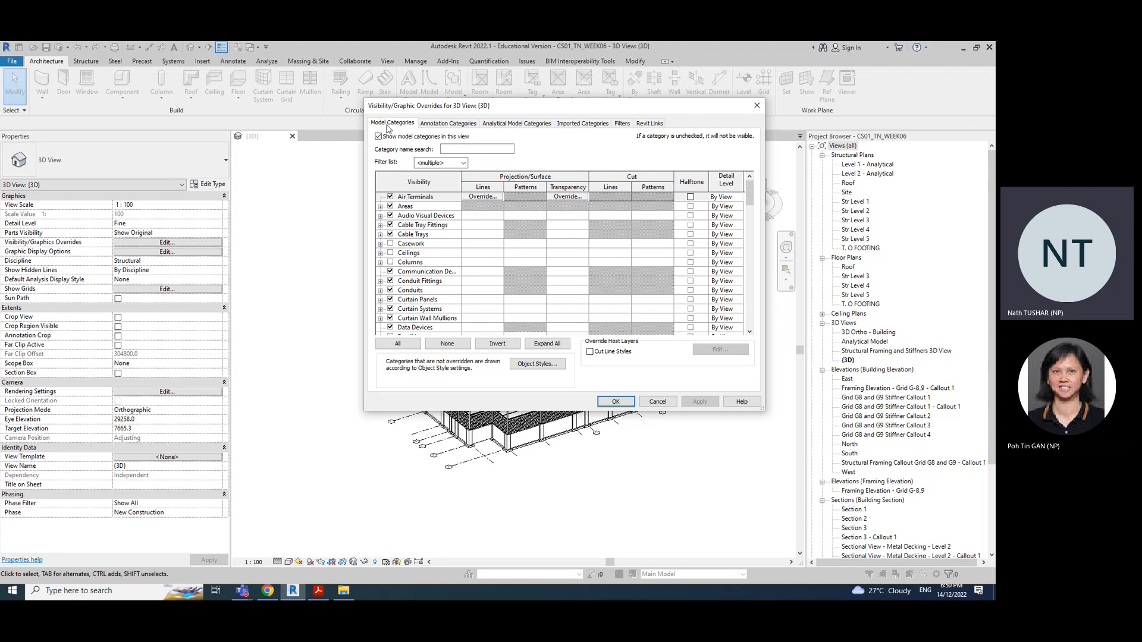
{"action": "scroll", "coordinate": [435, 279], "scroll_direction": "down", "scroll_amount": 5}
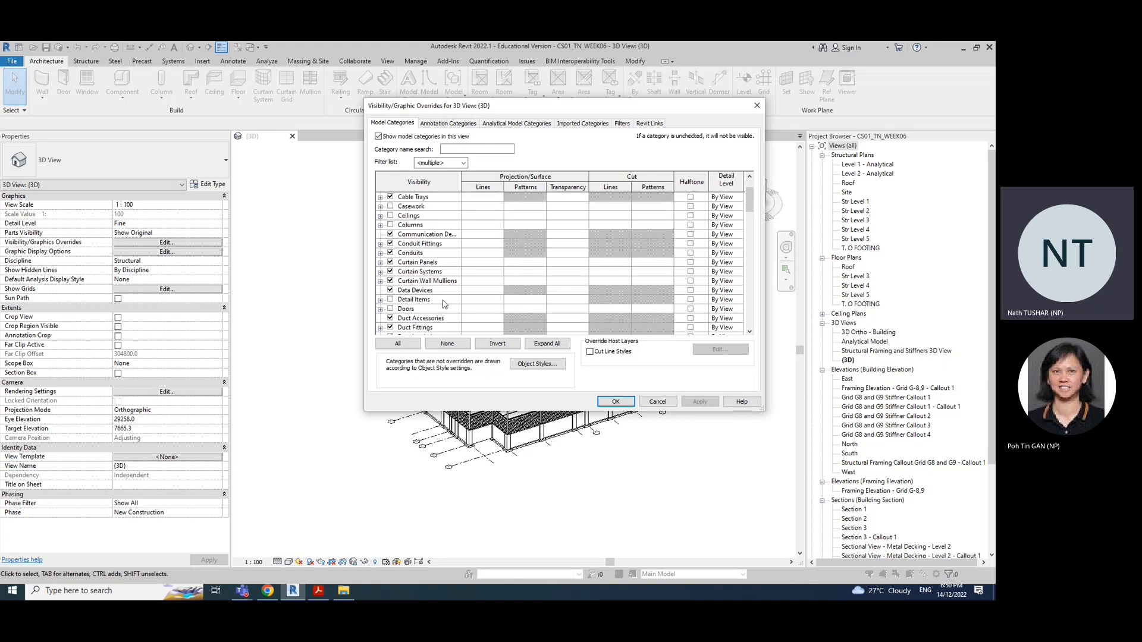
{"action": "scroll", "coordinate": [436, 291], "scroll_direction": "down", "scroll_amount": 3}
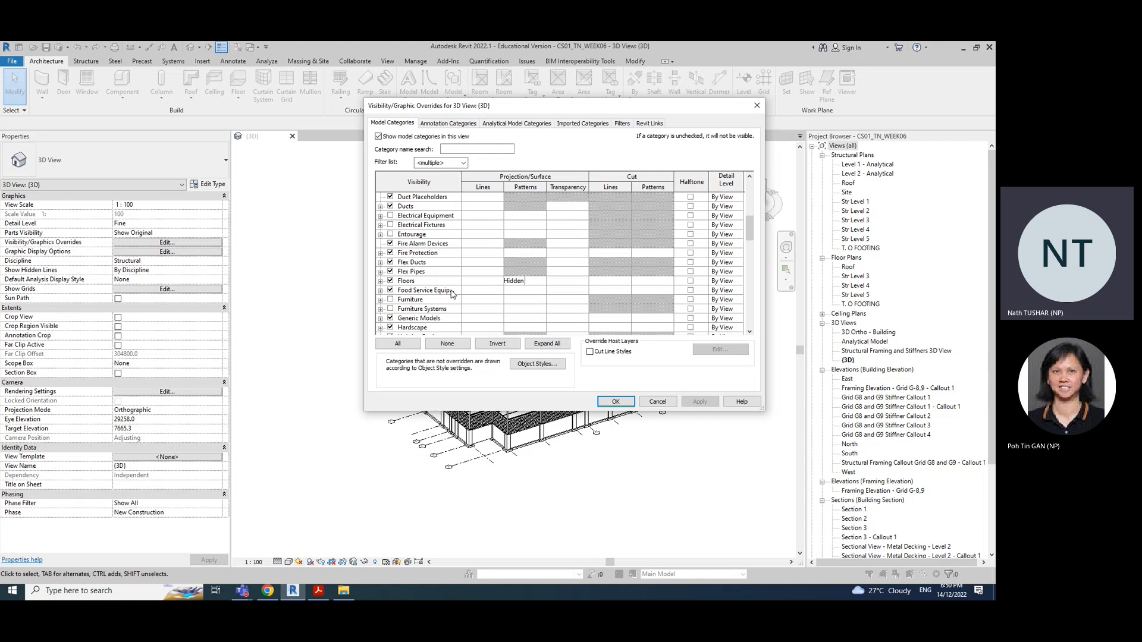
{"action": "scroll", "coordinate": [451, 294], "scroll_direction": "down", "scroll_amount": 1}
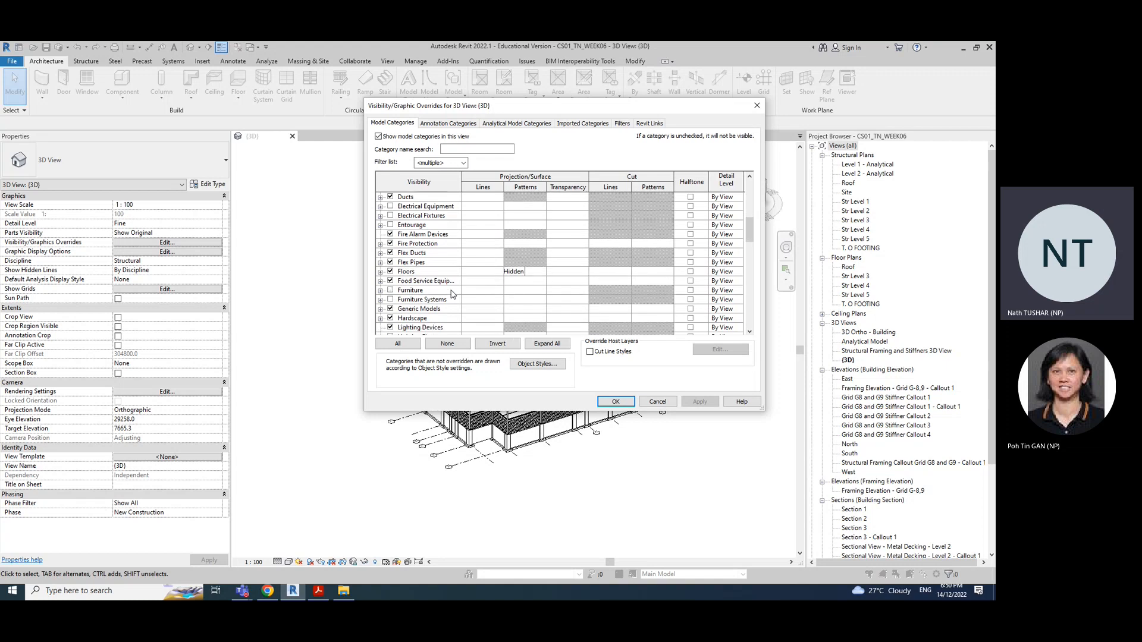
{"action": "scroll", "coordinate": [451, 294], "scroll_direction": "down", "scroll_amount": 1}
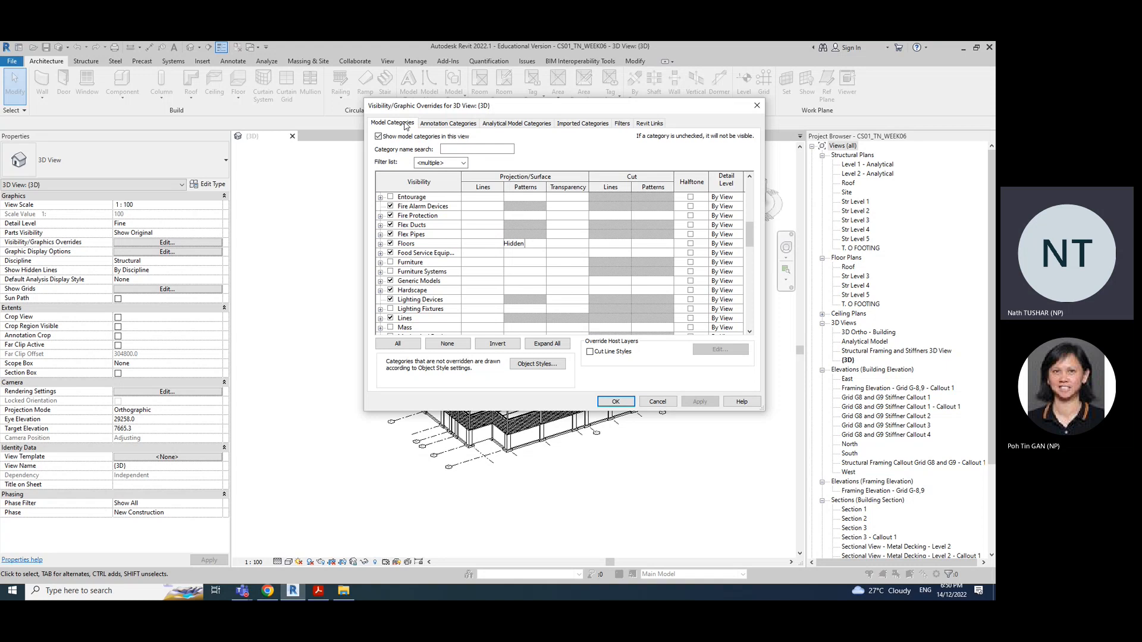
{"action": "left_click", "coordinate": [446, 124]}
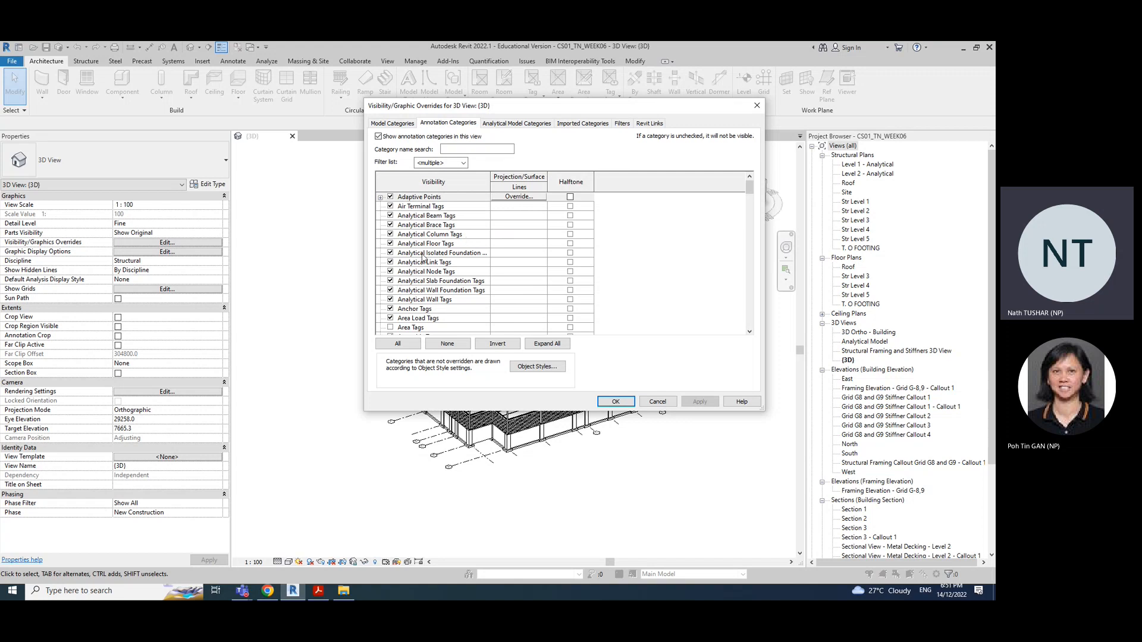
{"action": "scroll", "coordinate": [463, 265], "scroll_direction": "down", "scroll_amount": 4}
{"action": "scroll", "coordinate": [460, 296], "scroll_direction": "down", "scroll_amount": 1}
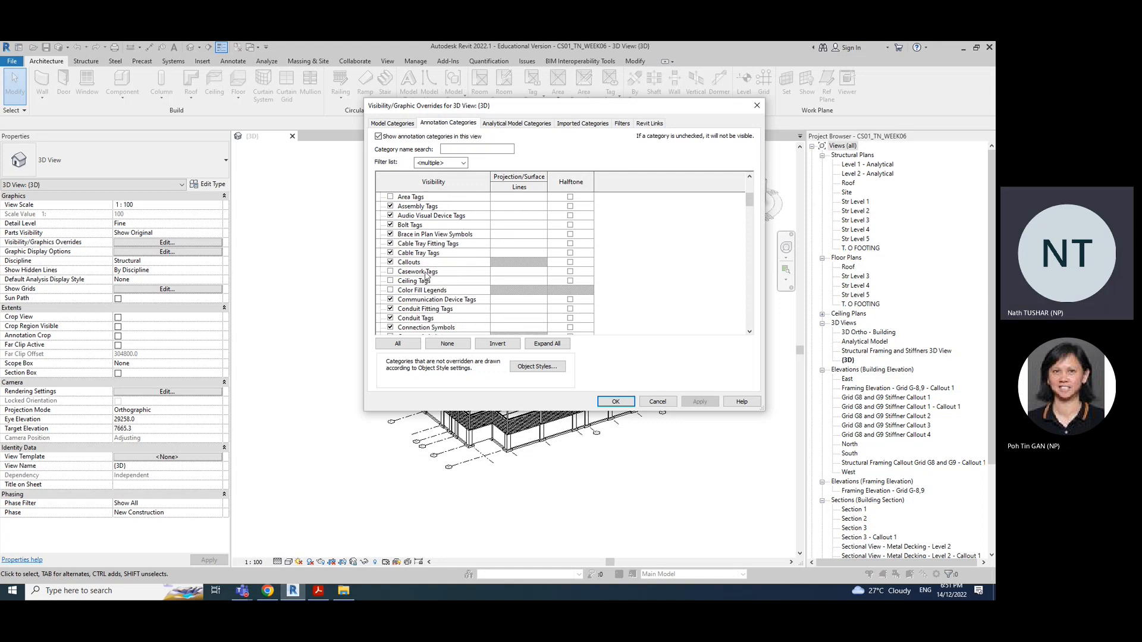
{"action": "scroll", "coordinate": [419, 265], "scroll_direction": "down", "scroll_amount": 3}
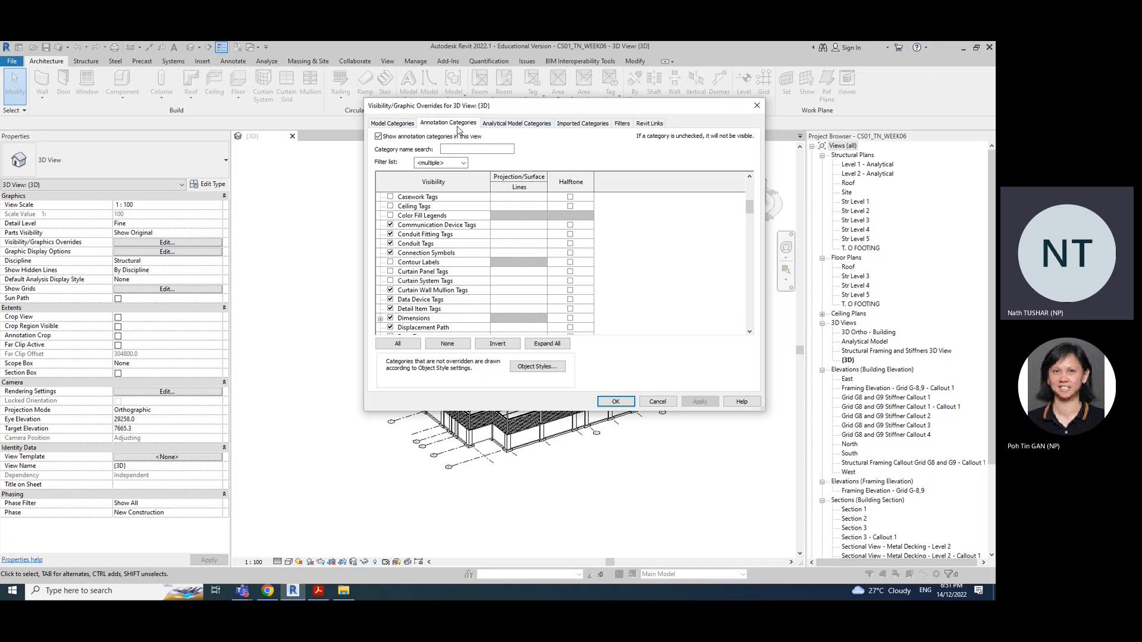
Review the analytical model categories, imported categories and filters in the 3D view's visibility overrides
{"action": "left_click", "coordinate": [534, 124]}
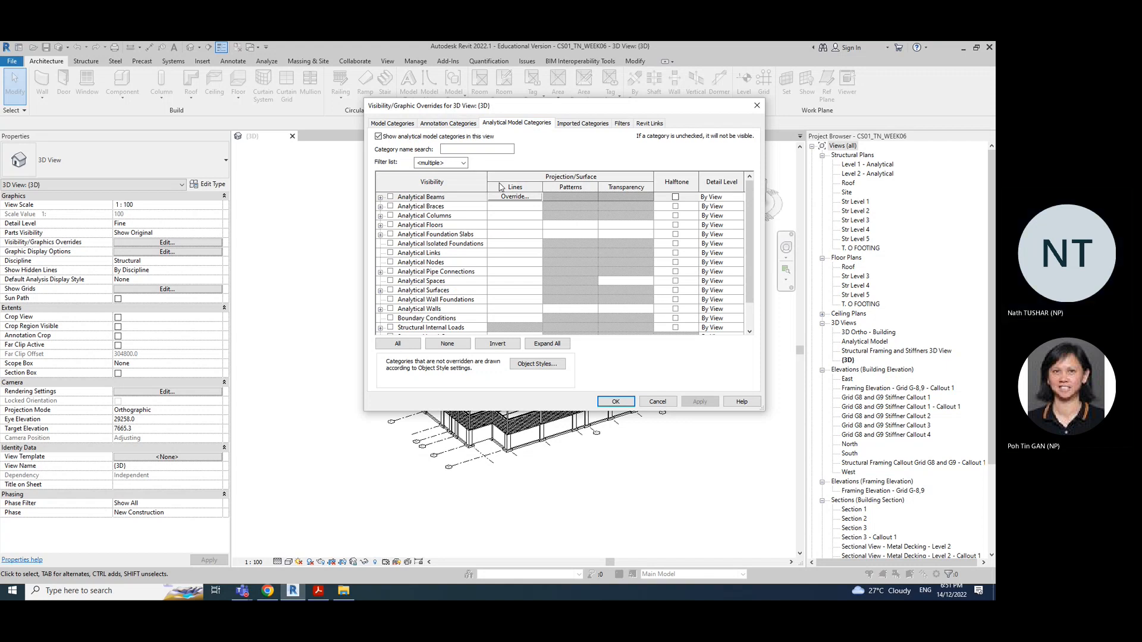
{"action": "scroll", "coordinate": [457, 310], "scroll_direction": "down", "scroll_amount": 2}
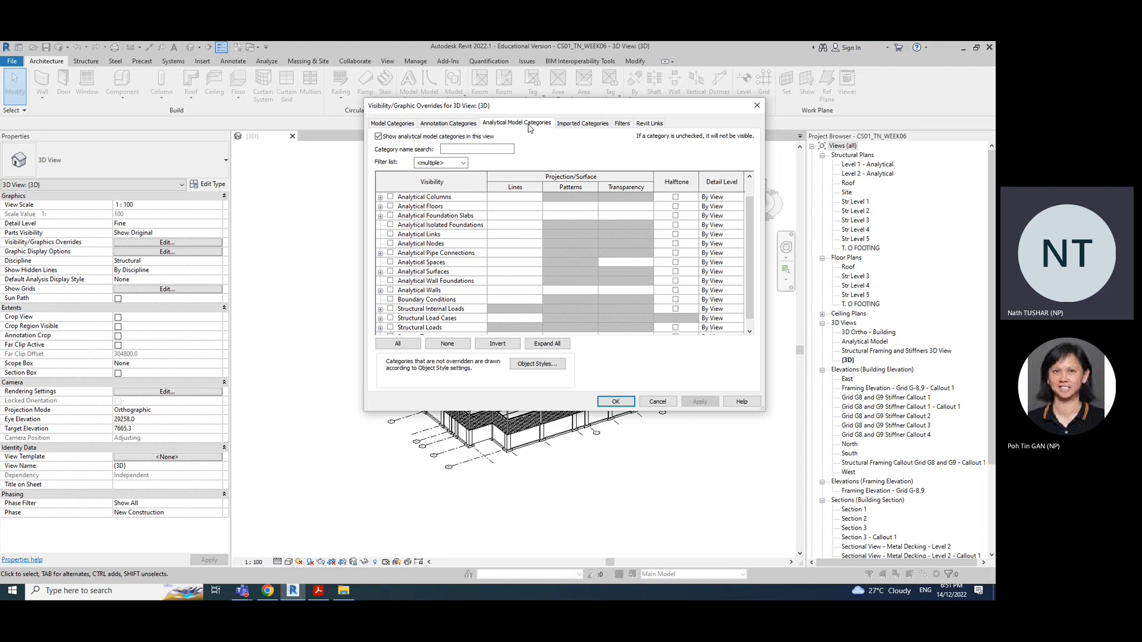
{"action": "scroll", "coordinate": [443, 302], "scroll_direction": "down", "scroll_amount": 1}
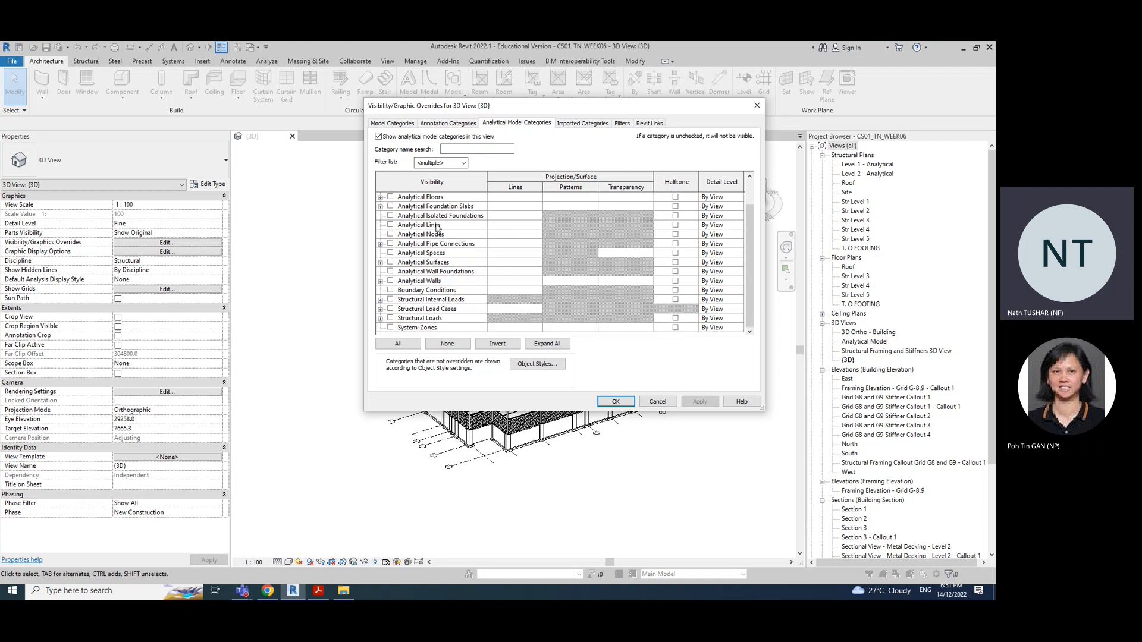
{"action": "scroll", "coordinate": [436, 300], "scroll_direction": "up", "scroll_amount": 3}
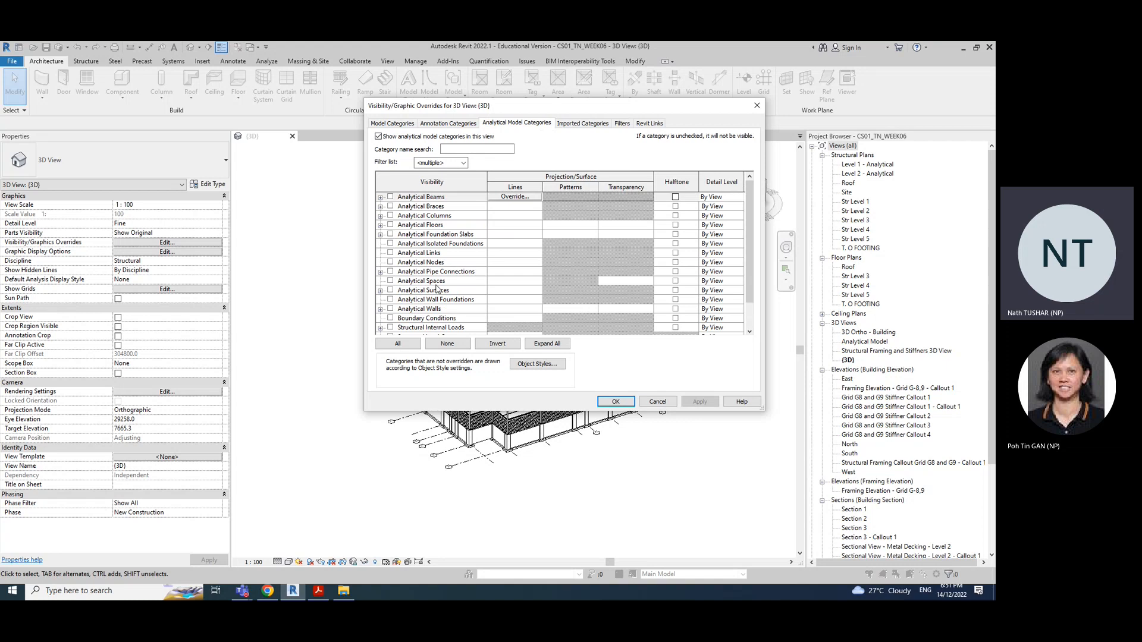
{"action": "left_click", "coordinate": [595, 124]}
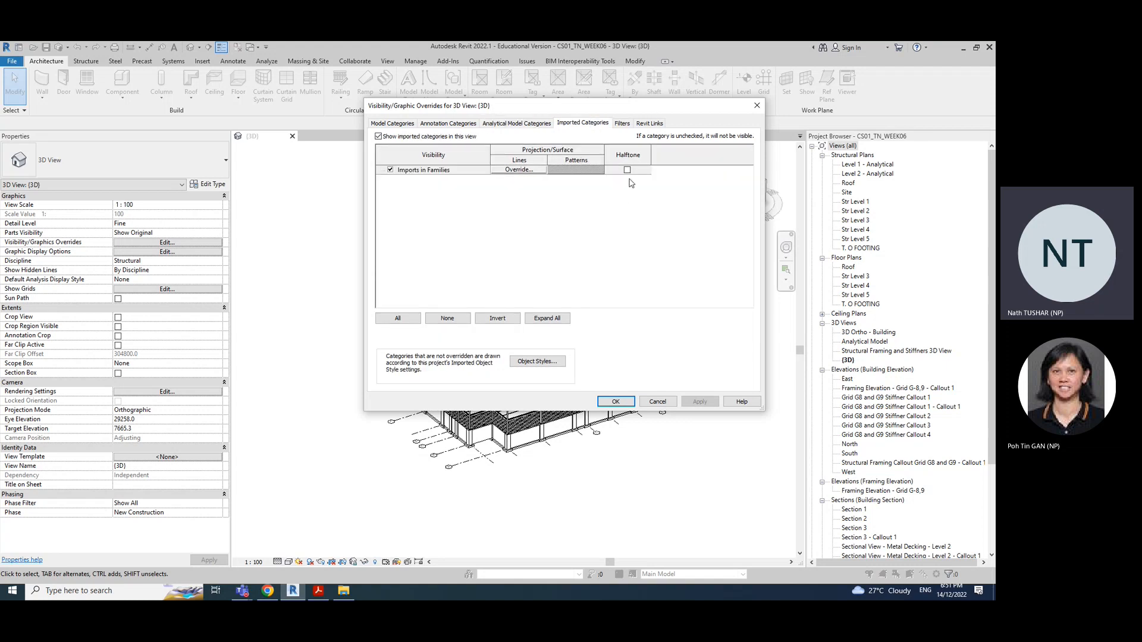
{"action": "left_click", "coordinate": [621, 123]}
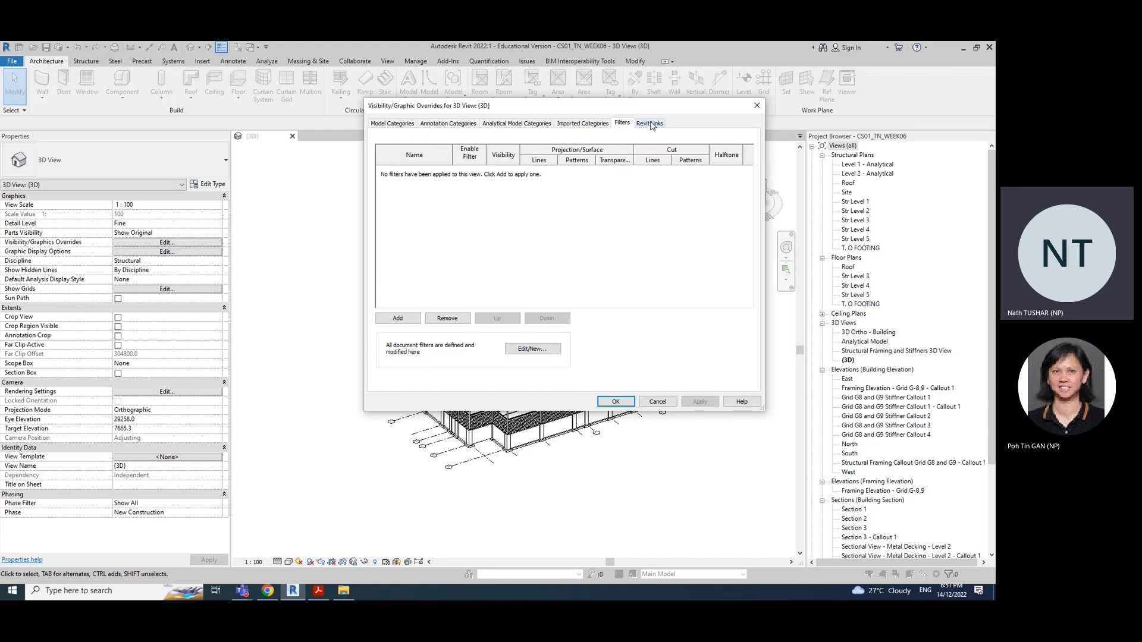
Turn off the linked Architectural.rvt model in the 3D view's visibility overrides and accept the change
{"action": "left_click", "coordinate": [650, 125]}
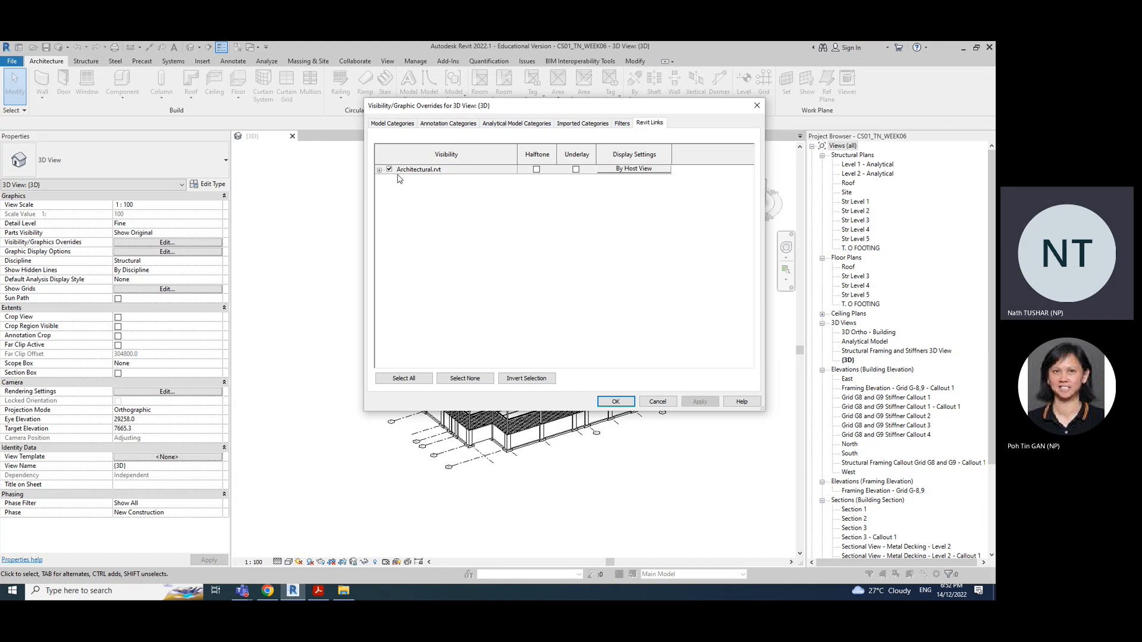
{"action": "left_click_drag", "start_coordinate": [462, 110], "coordinate": [643, 121]}
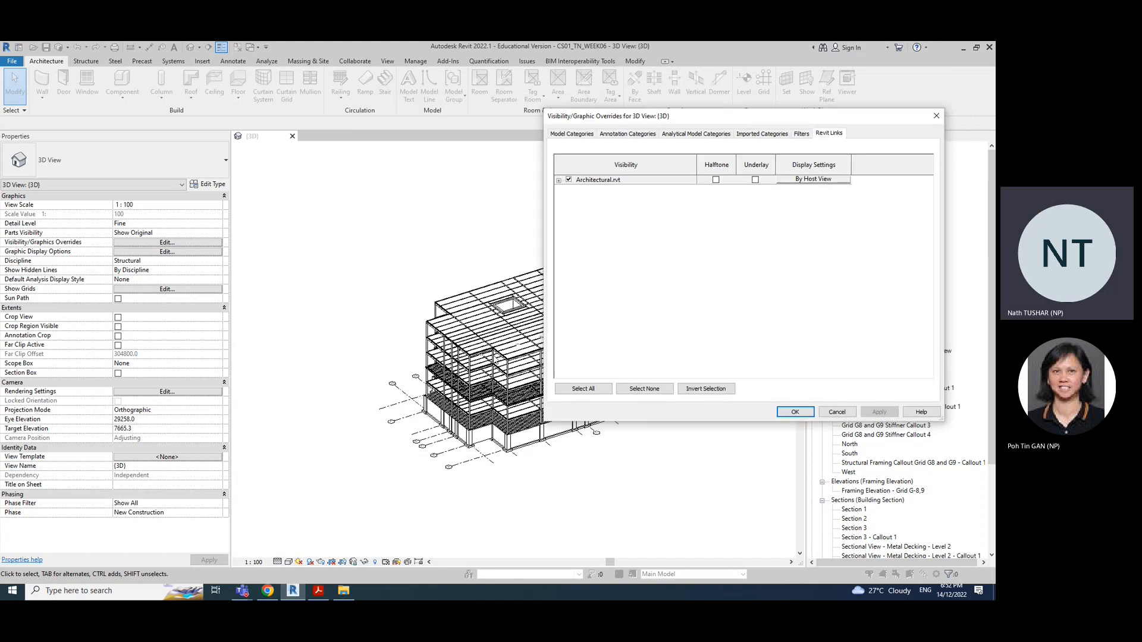
{"action": "left_click", "coordinate": [568, 181]}
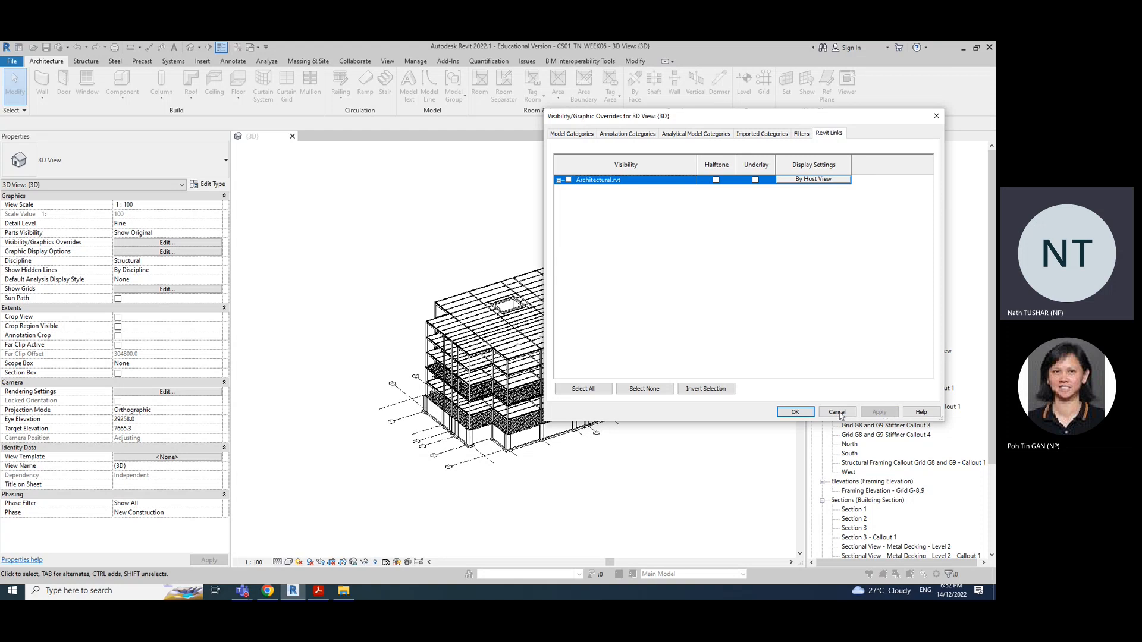
{"action": "left_click", "coordinate": [794, 413]}
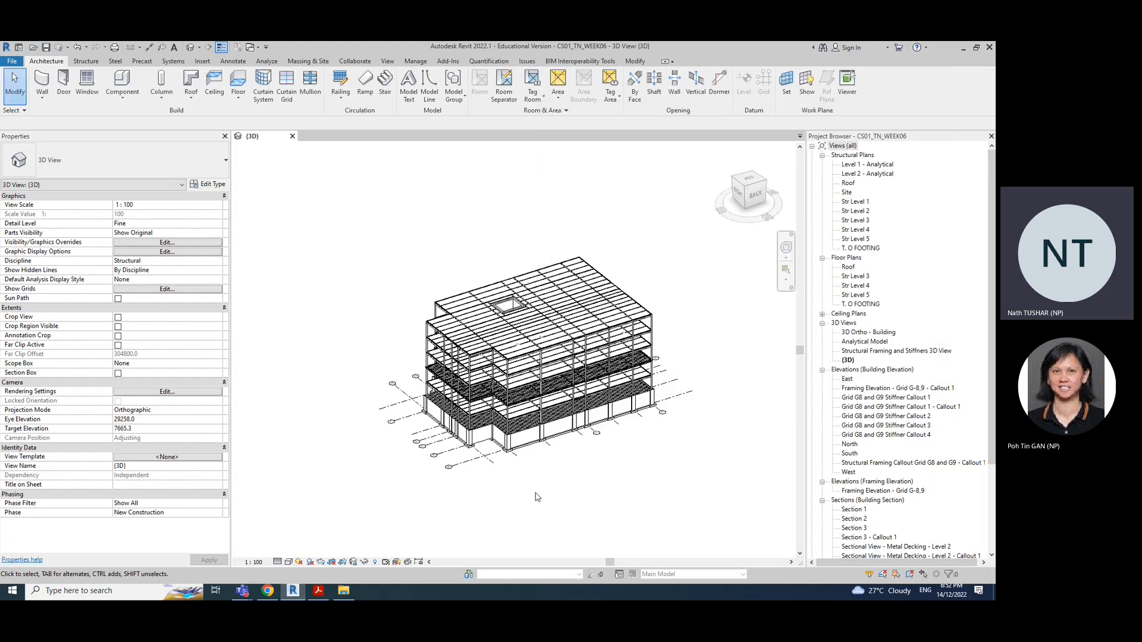
Switch to the Lecture #9 slide in PowerPoint, go over Shaft Opening, Staircase and Railings, and return to the Revit model
{"action": "middle_click_drag", "start_coordinate": [374, 324], "coordinate": [638, 375], "text": "shift"}
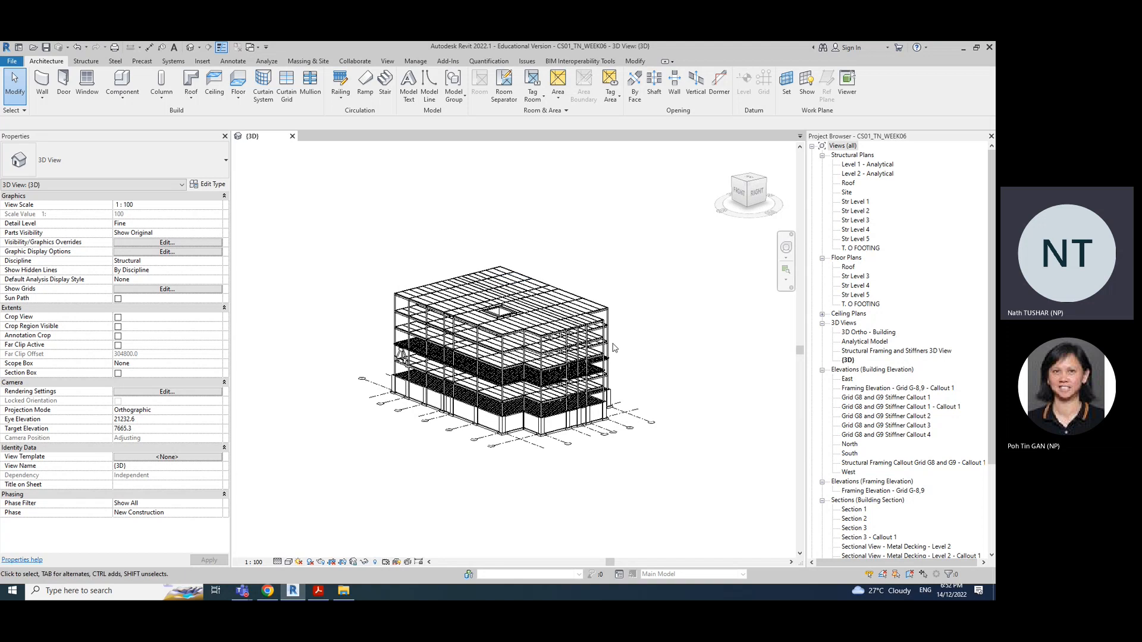
{"action": "middle_click_drag", "start_coordinate": [598, 395], "coordinate": [655, 409], "text": "shift"}
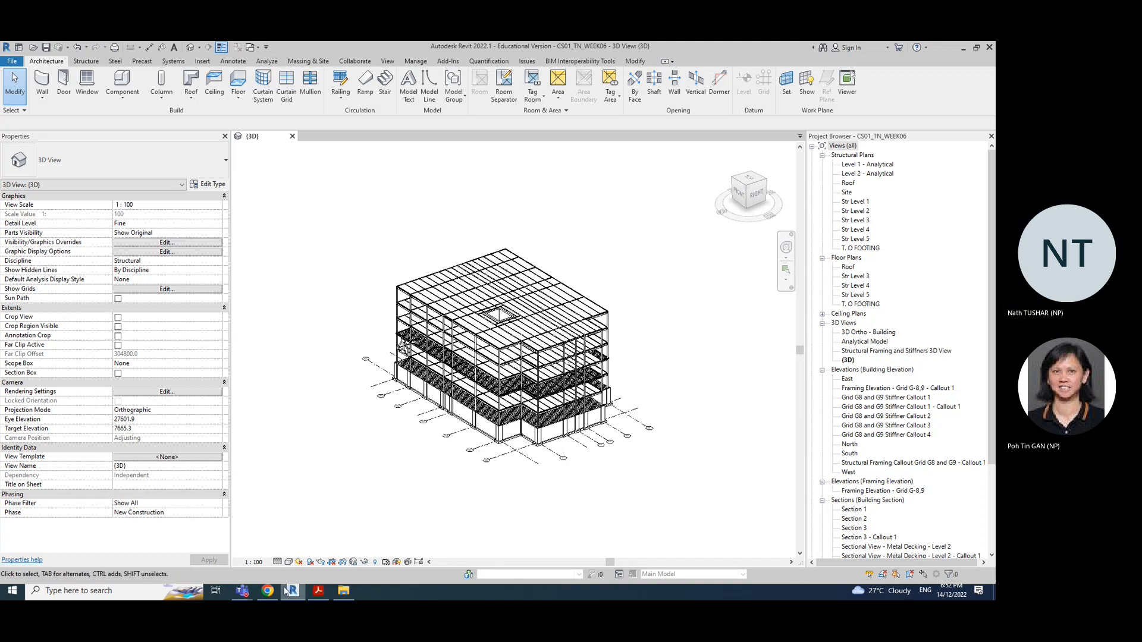
{"action": "mouse_move", "coordinate": [267, 596]}
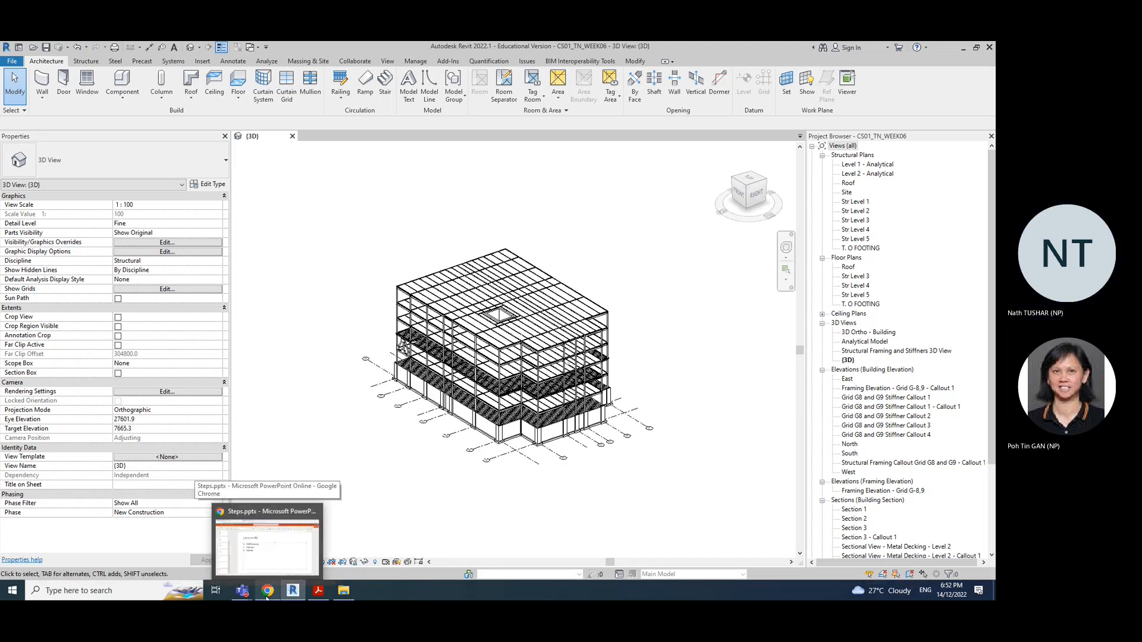
{"action": "left_click", "coordinate": [267, 541]}
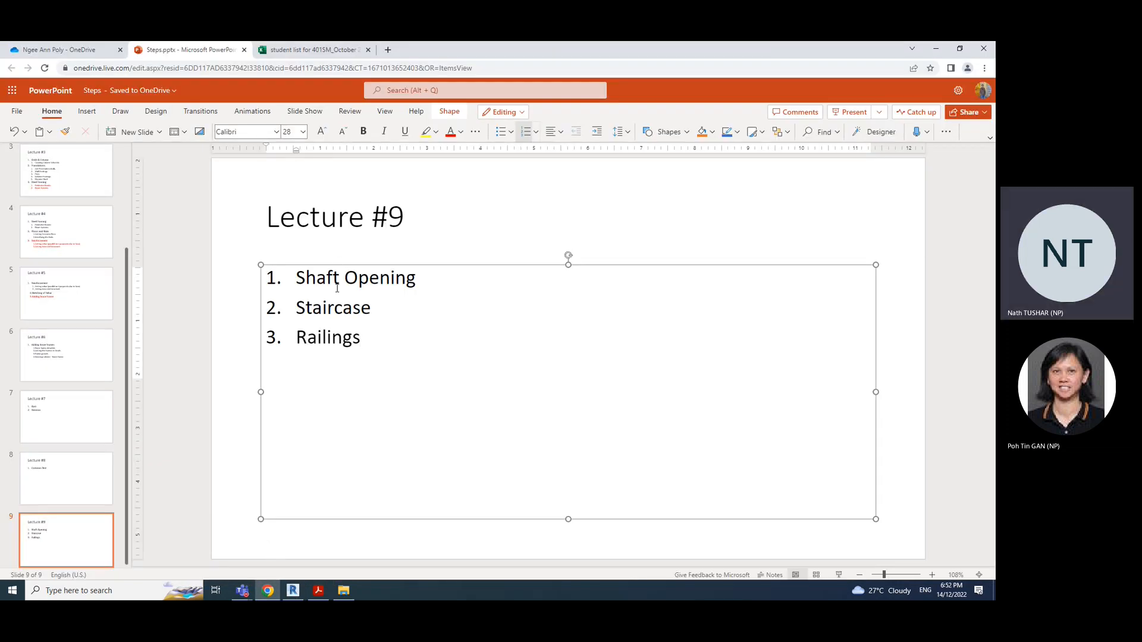
{"action": "left_click_drag", "start_coordinate": [305, 288], "coordinate": [441, 274]}
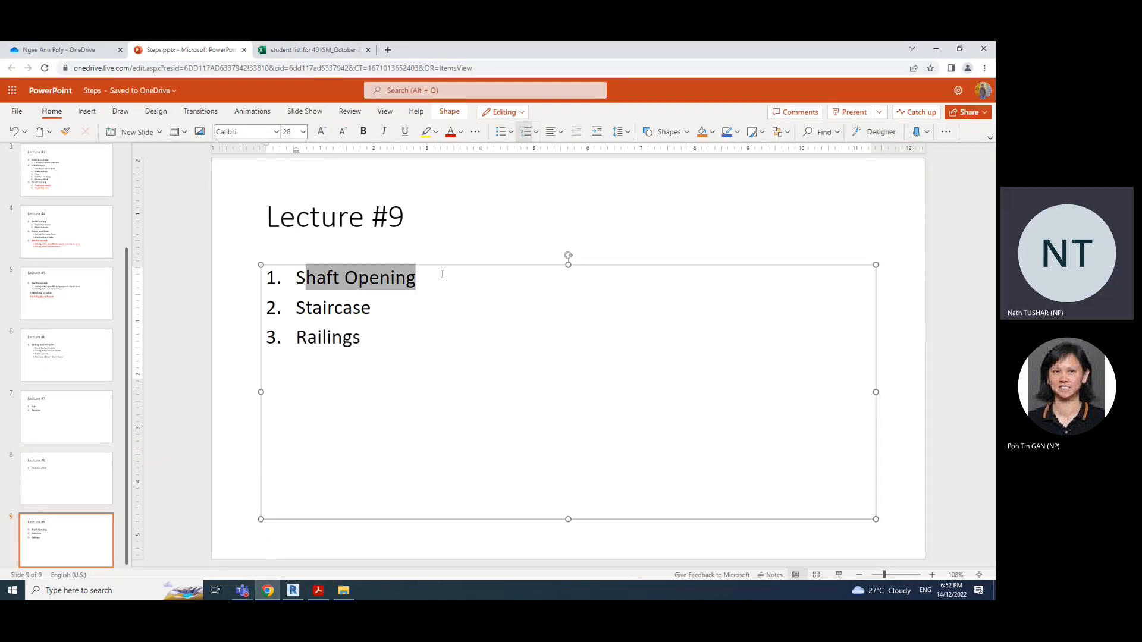
{"action": "left_click", "coordinate": [311, 308]}
{"action": "left_click", "coordinate": [335, 337]}
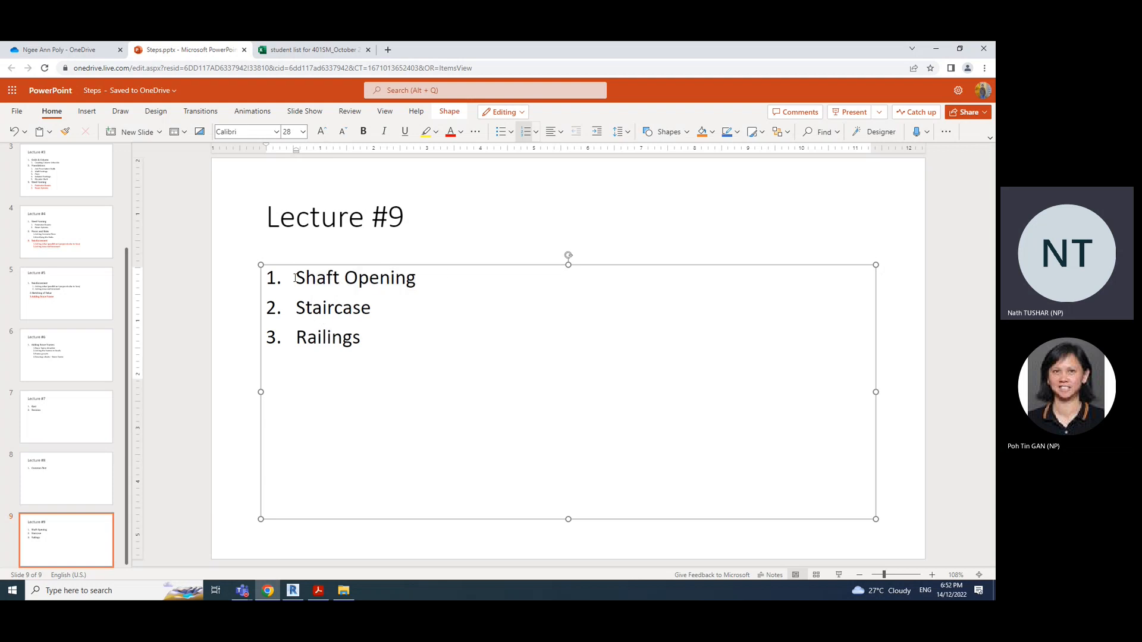
{"action": "left_click_drag", "start_coordinate": [295, 279], "coordinate": [416, 278]}
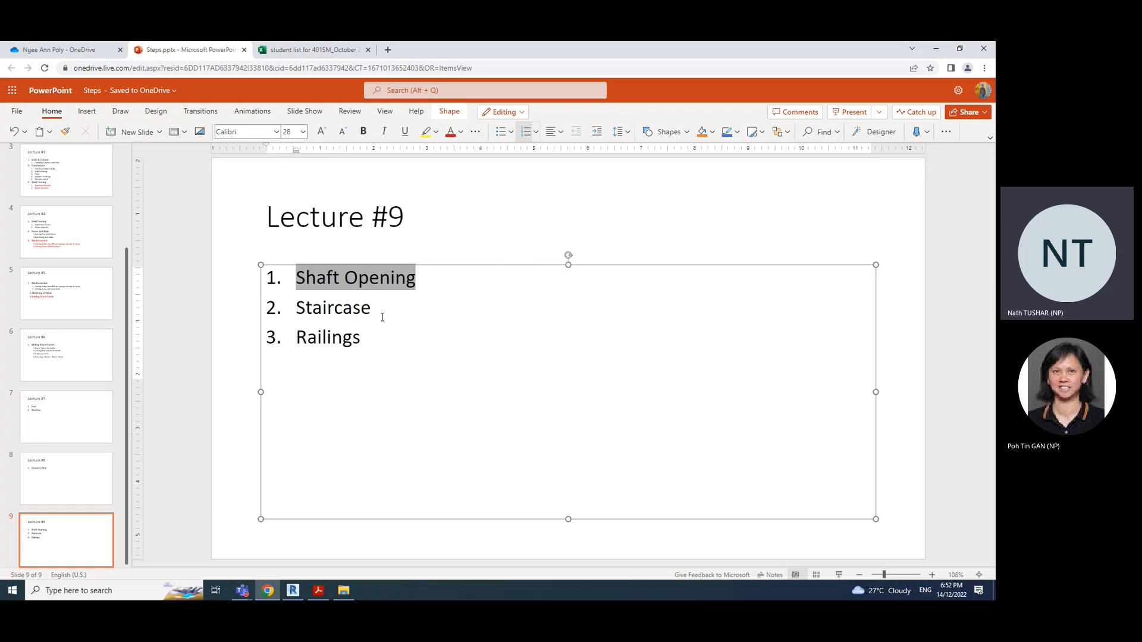
{"action": "double_click", "coordinate": [300, 306]}
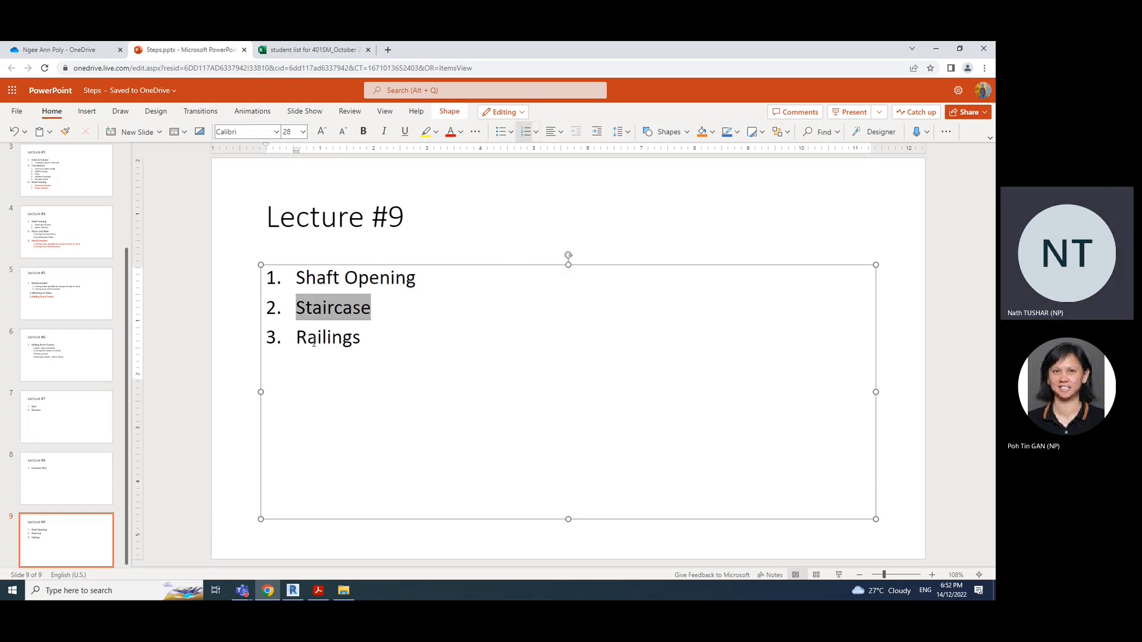
{"action": "left_click", "coordinate": [314, 342]}
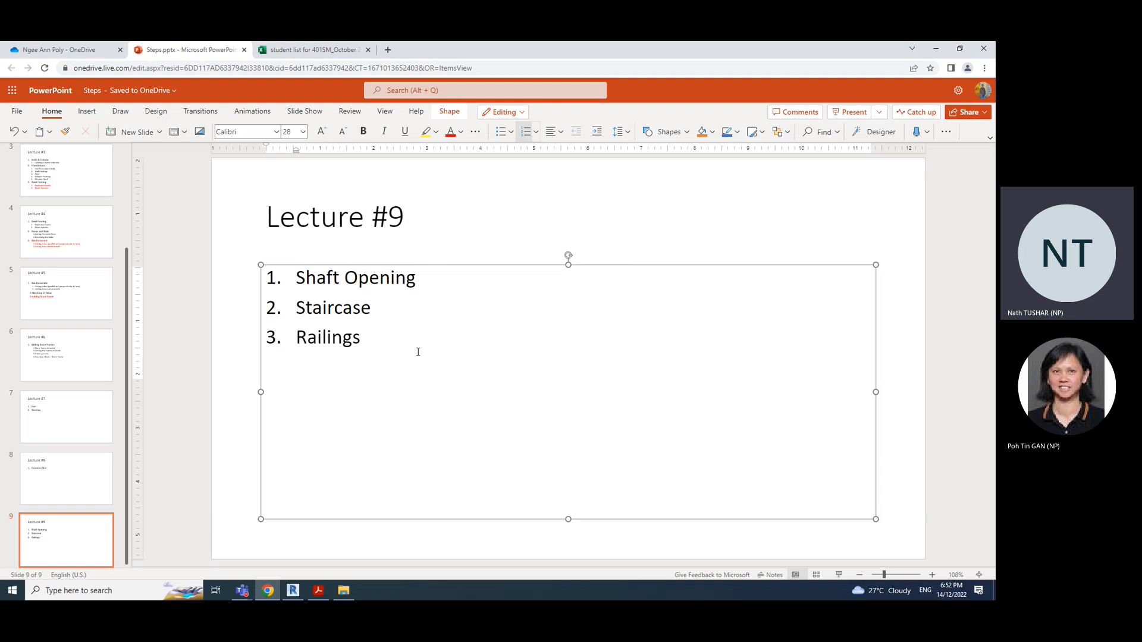
{"action": "left_click", "coordinate": [935, 53]}
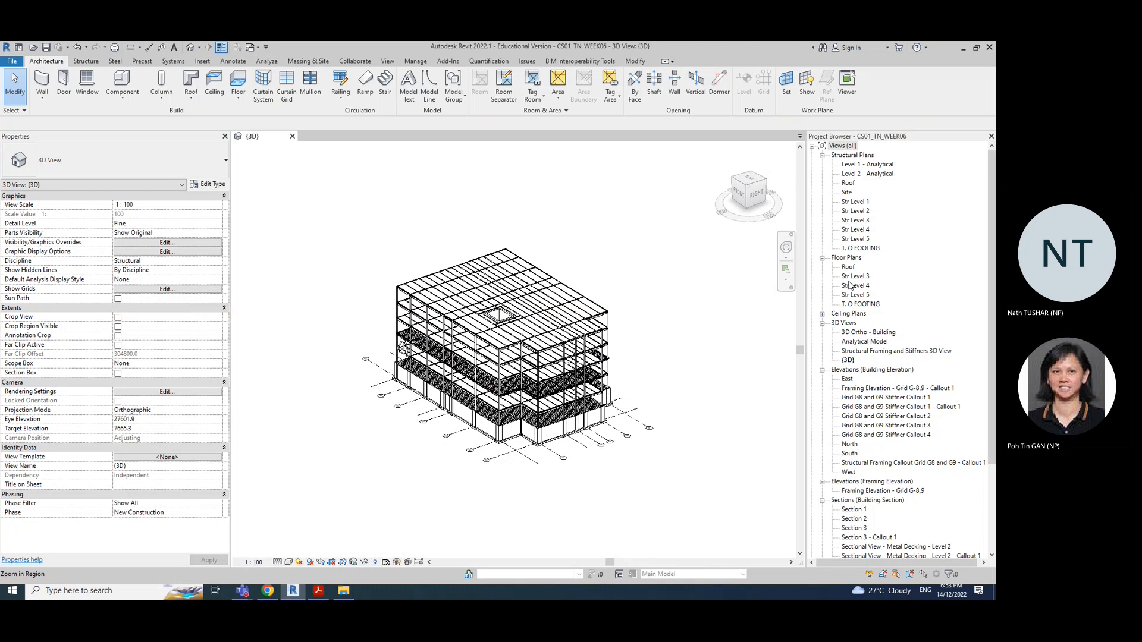
Open the Str Level 1 structural plan and collapse the Floor Plans group in the Project Browser
{"action": "double_click", "coordinate": [858, 203]}
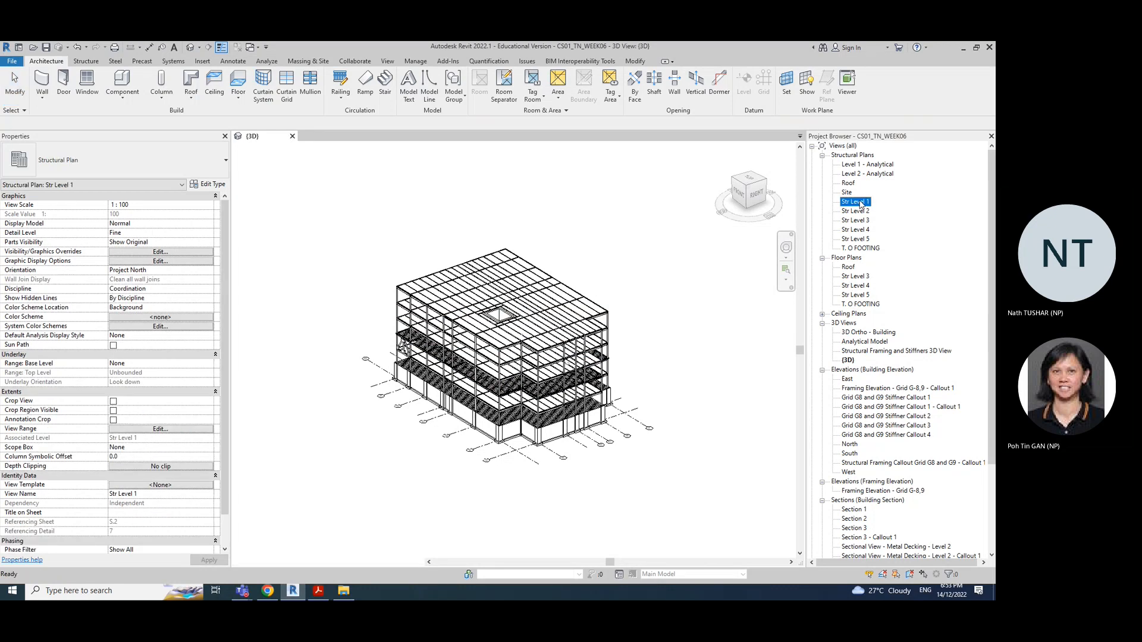
{"action": "left_click", "coordinate": [822, 259]}
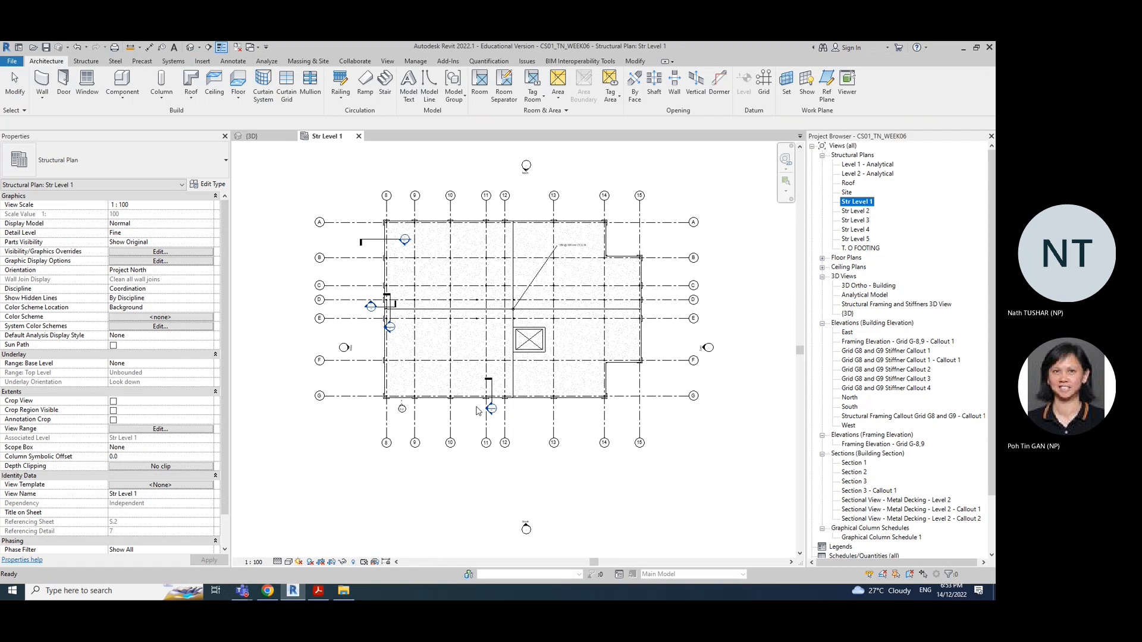
{"action": "middle_click_drag", "start_coordinate": [753, 298], "coordinate": [742, 343]}
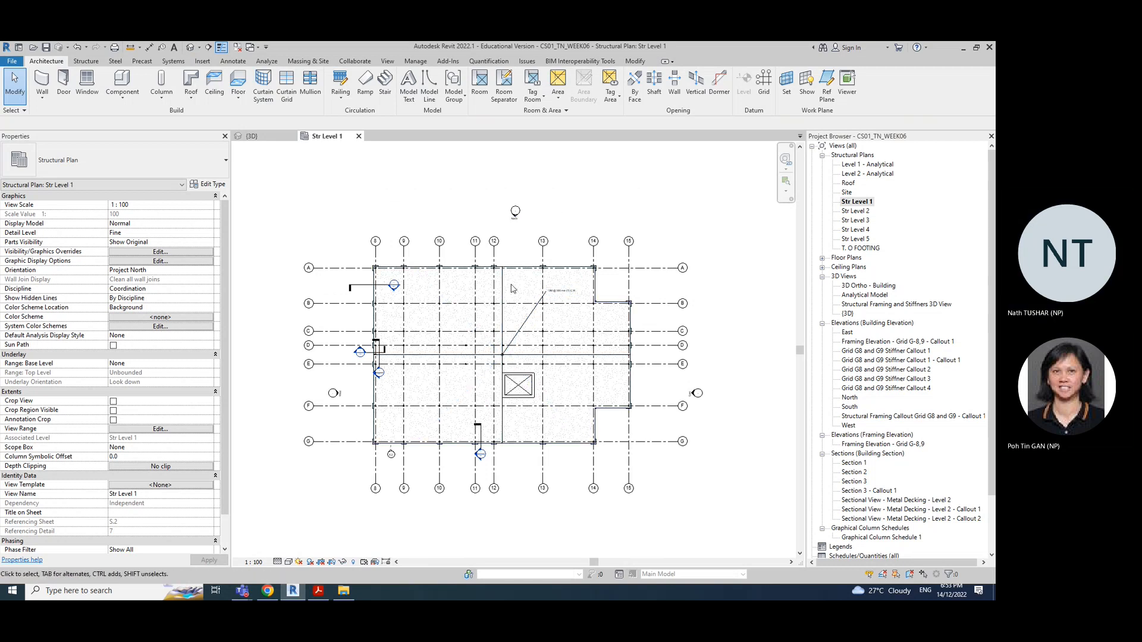
{"action": "scroll", "coordinate": [514, 288], "scroll_direction": "up", "scroll_amount": 1}
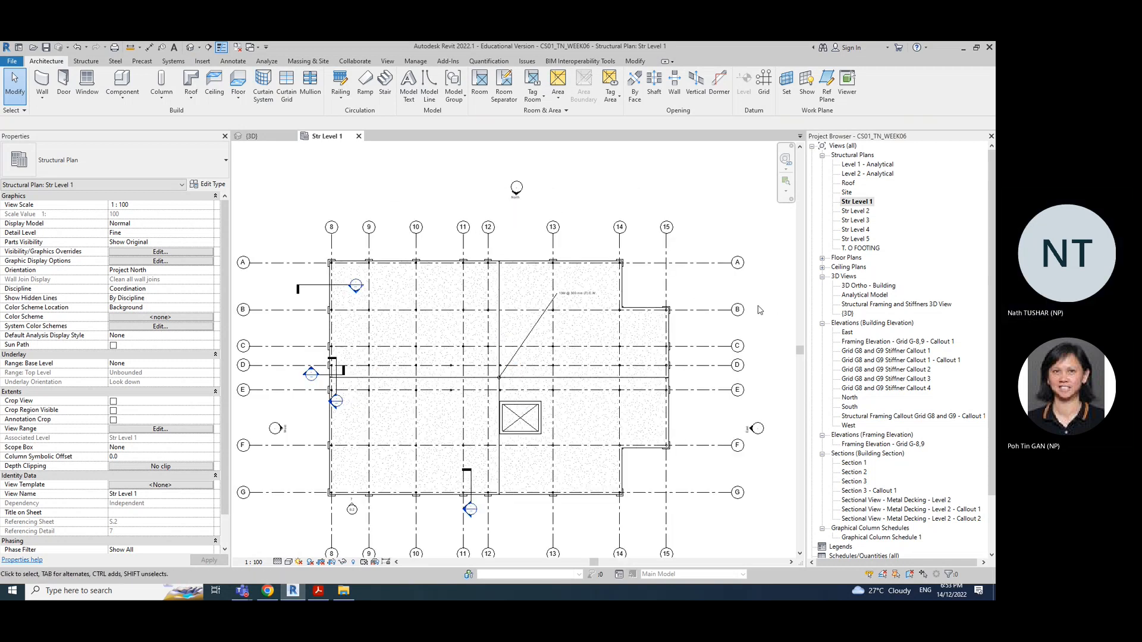
{"action": "scroll", "coordinate": [759, 309], "scroll_direction": "up", "scroll_amount": 1}
{"action": "scroll", "coordinate": [760, 300], "scroll_direction": "up", "scroll_amount": 2}
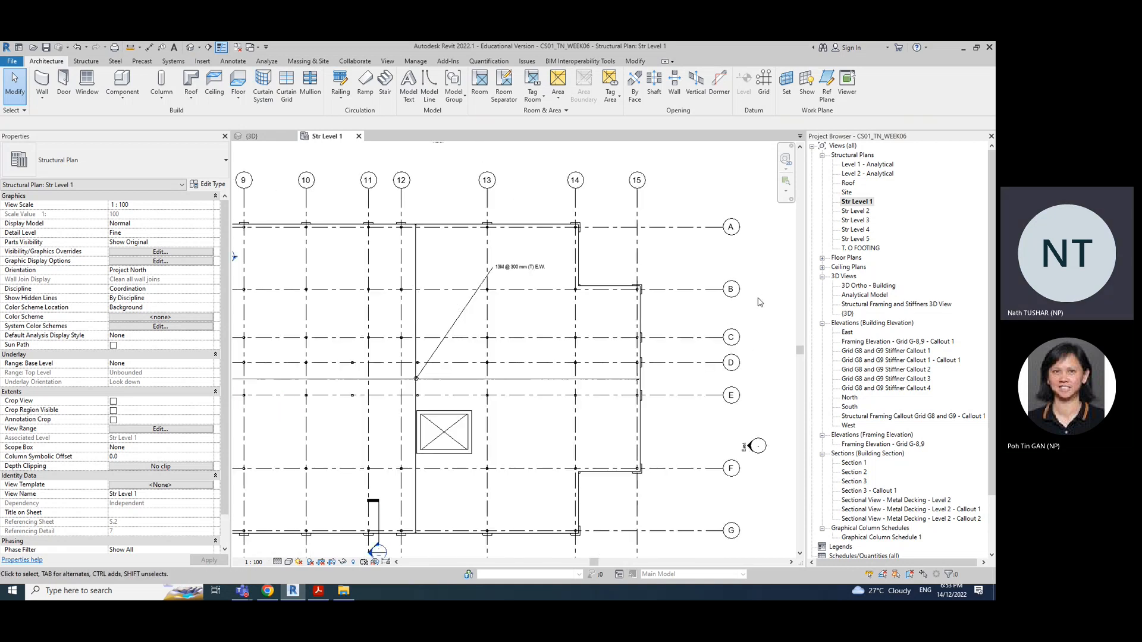
{"action": "middle_click_drag", "start_coordinate": [678, 260], "coordinate": [698, 256]}
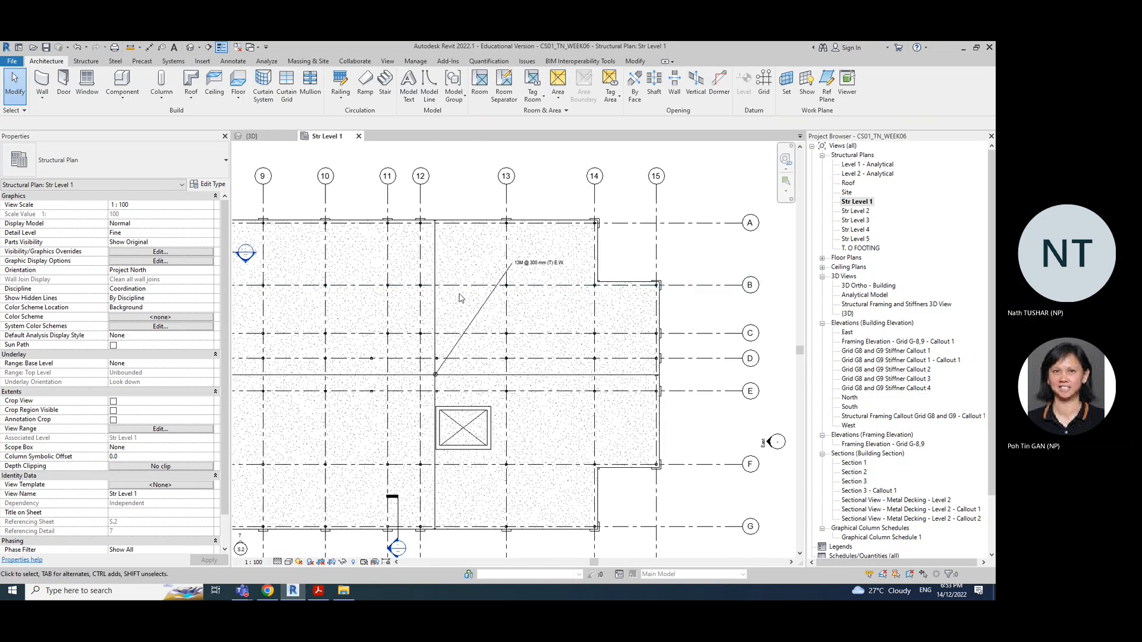
Check the area reinforcement symbol on the Str Level 1 plan and look over the whole grid layout
{"action": "left_click", "coordinate": [436, 272]}
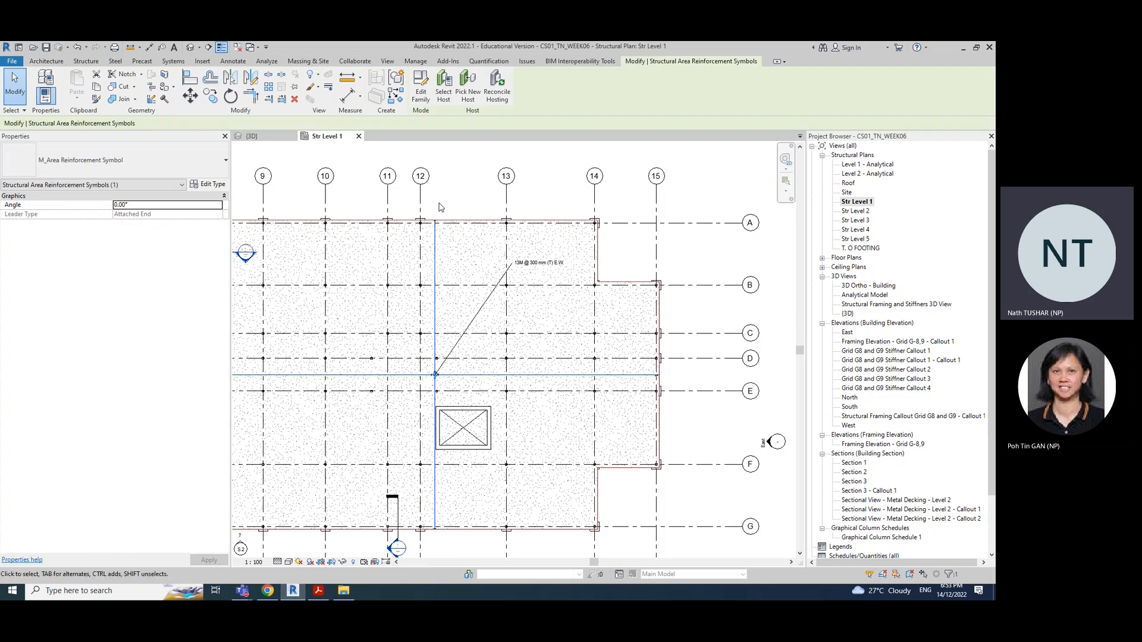
{"action": "key", "text": "Escape"}
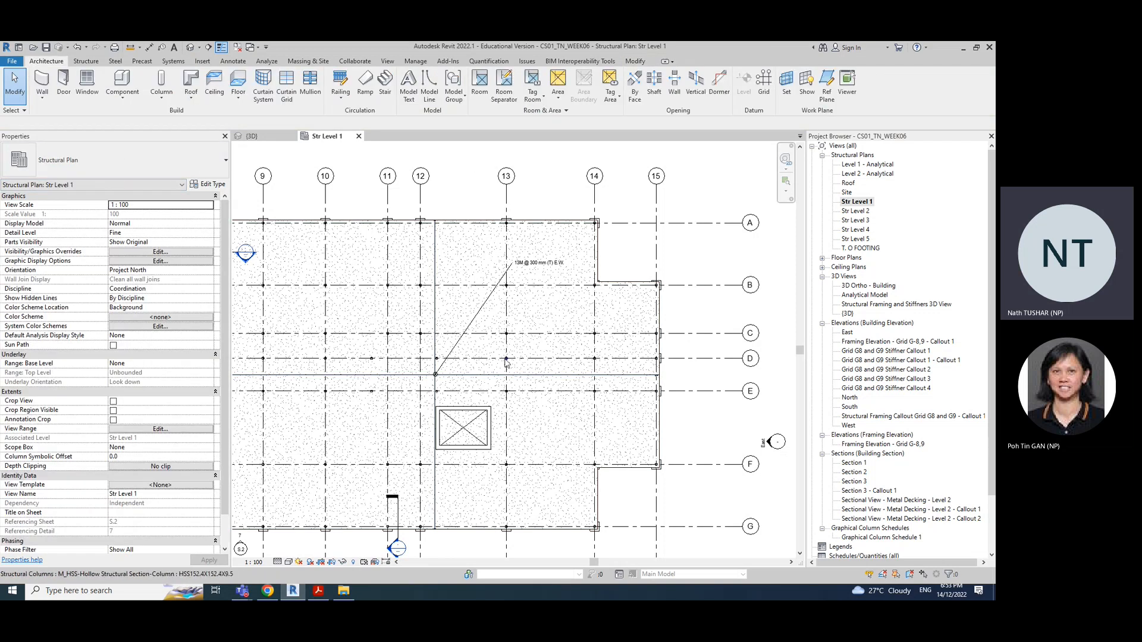
{"action": "scroll", "coordinate": [506, 364], "scroll_direction": "down", "scroll_amount": 2}
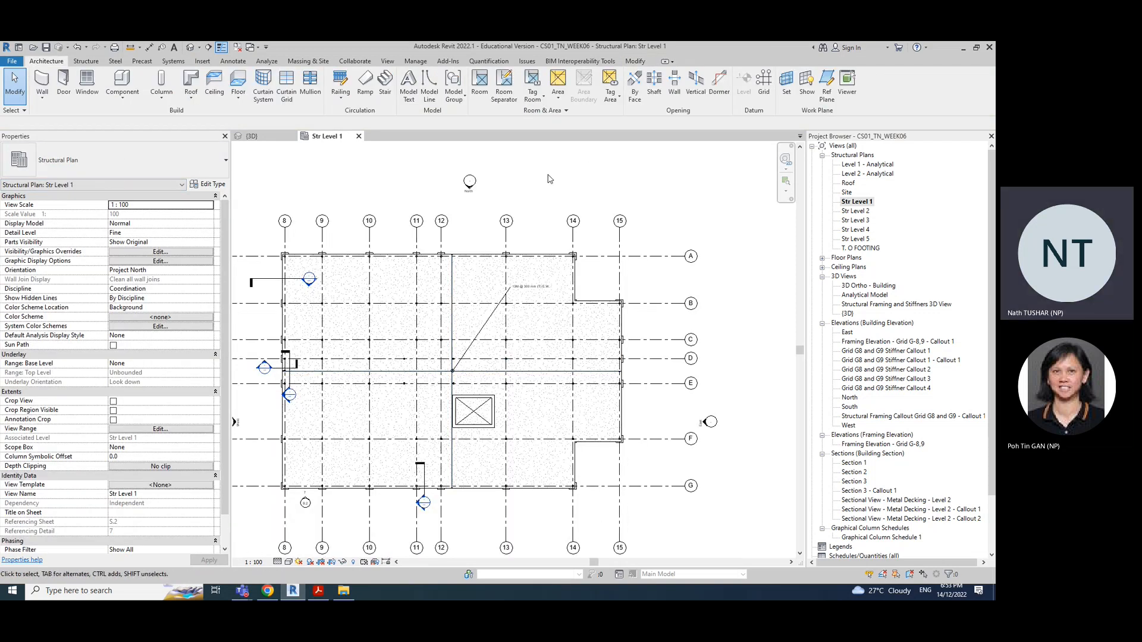
{"action": "middle_click_drag", "start_coordinate": [518, 183], "coordinate": [607, 174]}
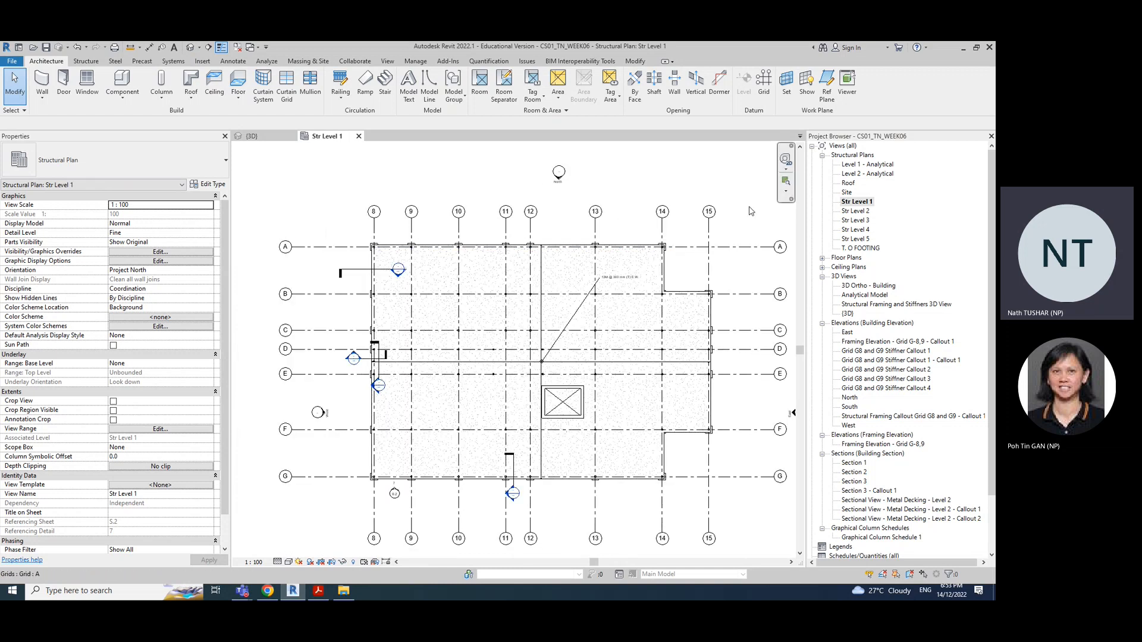
{"action": "middle_click_drag", "start_coordinate": [697, 189], "coordinate": [669, 184]}
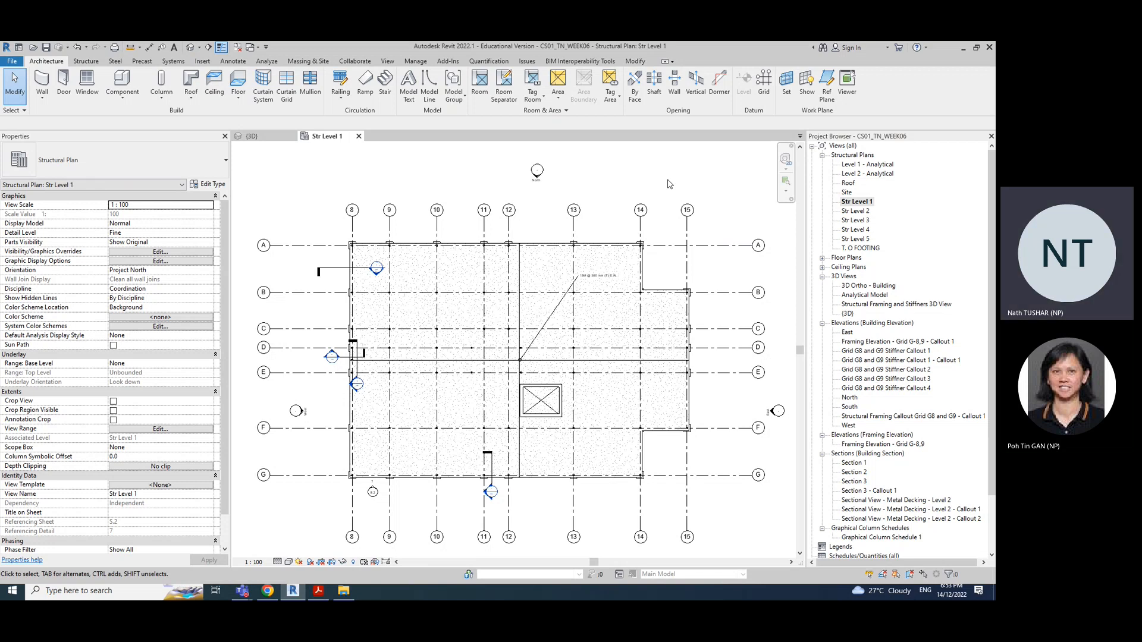
{"action": "right_click", "coordinate": [521, 277]}
{"action": "left_click", "coordinate": [602, 181]}
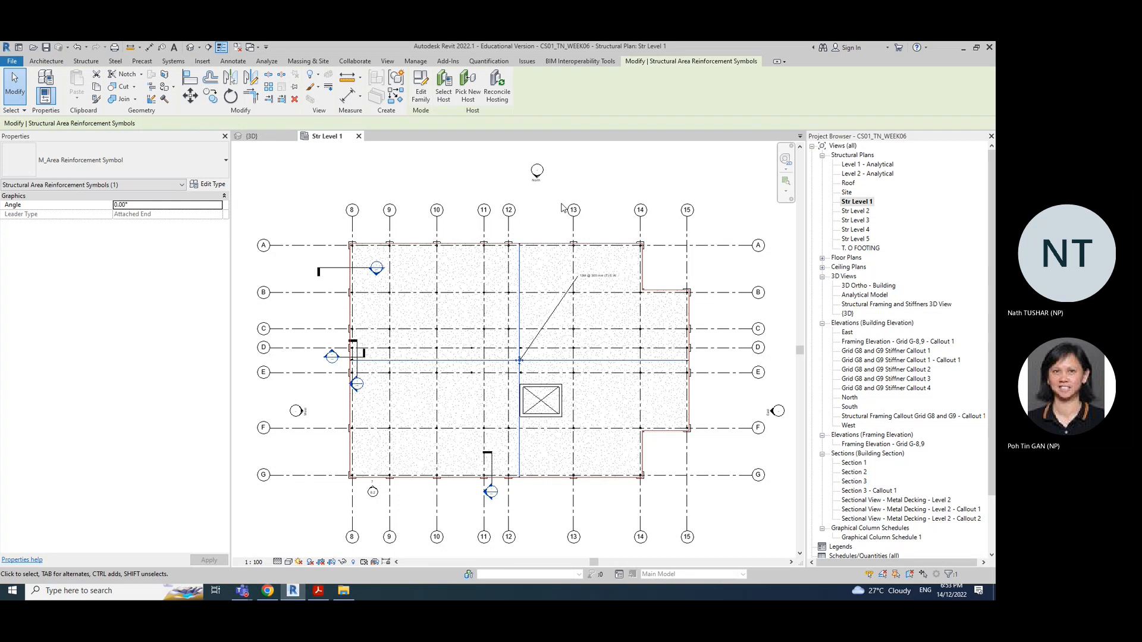
Extend the north ends of the numbered grid lines farther out from the building by way of grid 13
{"action": "scroll", "coordinate": [553, 232], "scroll_direction": "up", "scroll_amount": 3}
{"action": "middle_click_drag", "start_coordinate": [549, 235], "coordinate": [515, 296]}
{"action": "left_click", "coordinate": [541, 297]}
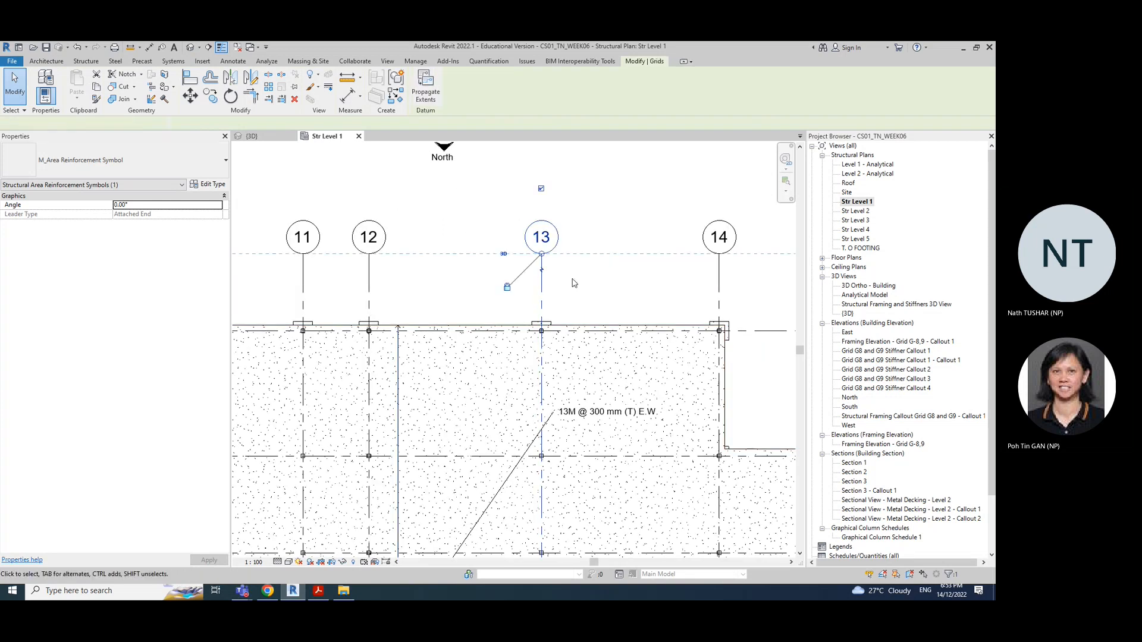
{"action": "scroll", "coordinate": [574, 280], "scroll_direction": "down", "scroll_amount": 2}
{"action": "left_click_drag", "start_coordinate": [559, 214], "coordinate": [579, 166]}
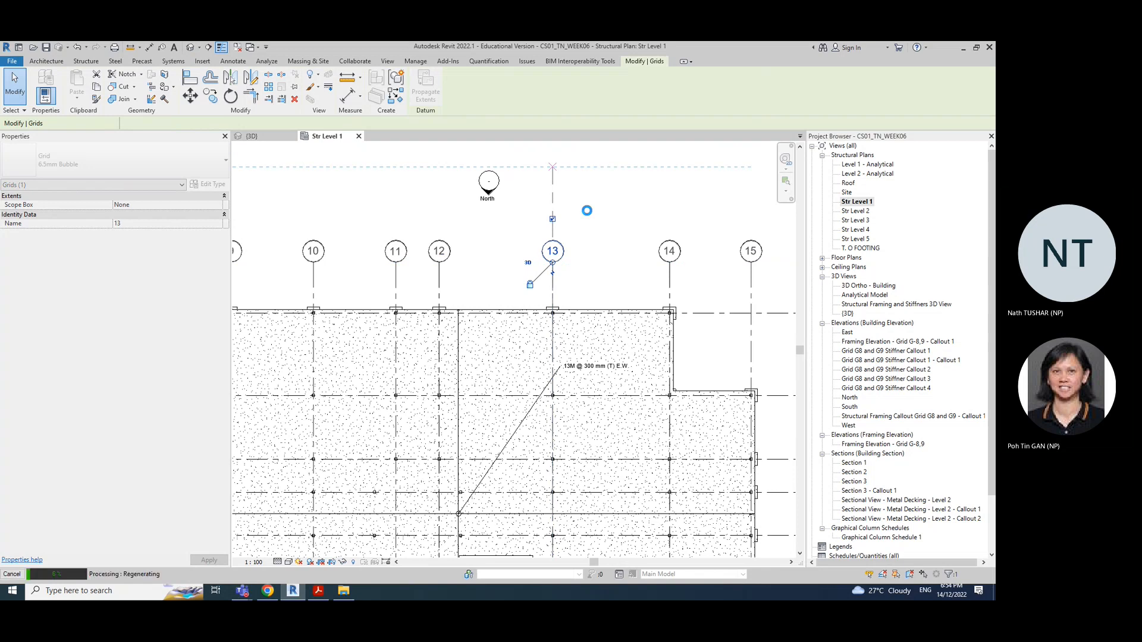
Move the North elevation marker farther out and extend the numbered grid heads farther north toward it
{"action": "middle_click_drag", "start_coordinate": [588, 213], "coordinate": [598, 365]}
{"action": "mouse_move", "coordinate": [514, 375]}
{"action": "left_mouse_down"}
{"action": "mouse_move", "coordinate": [483, 299]}
{"action": "mouse_move", "coordinate": [470, 303]}
{"action": "mouse_move", "coordinate": [484, 120]}
{"action": "left_mouse_up"}
{"action": "left_click", "coordinate": [553, 326]}
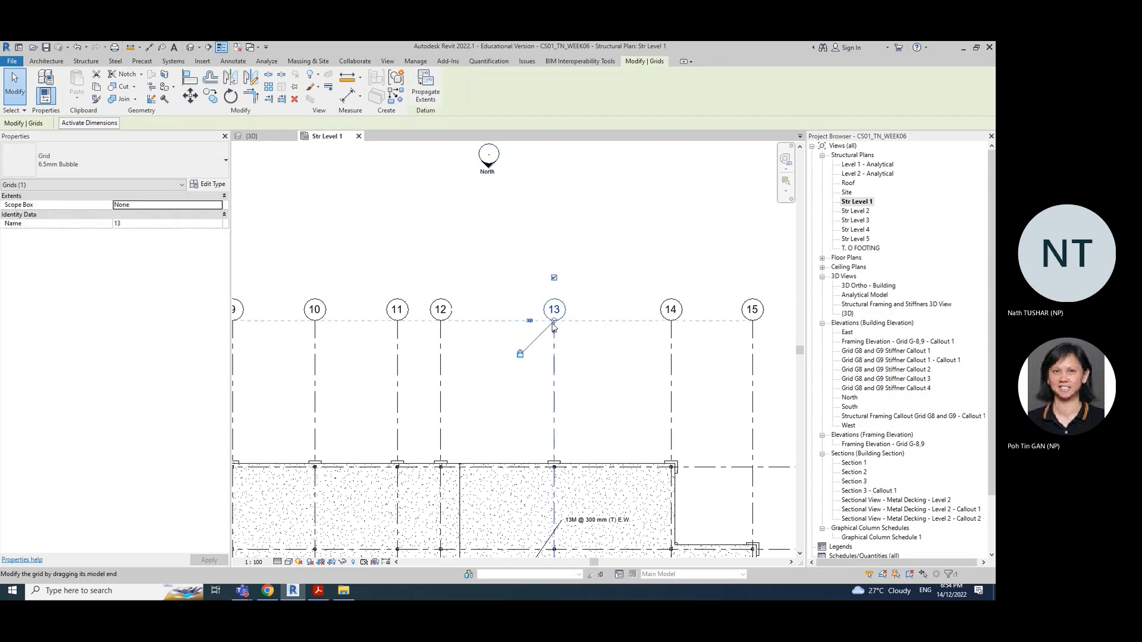
{"action": "left_click_drag", "start_coordinate": [554, 325], "coordinate": [553, 220]}
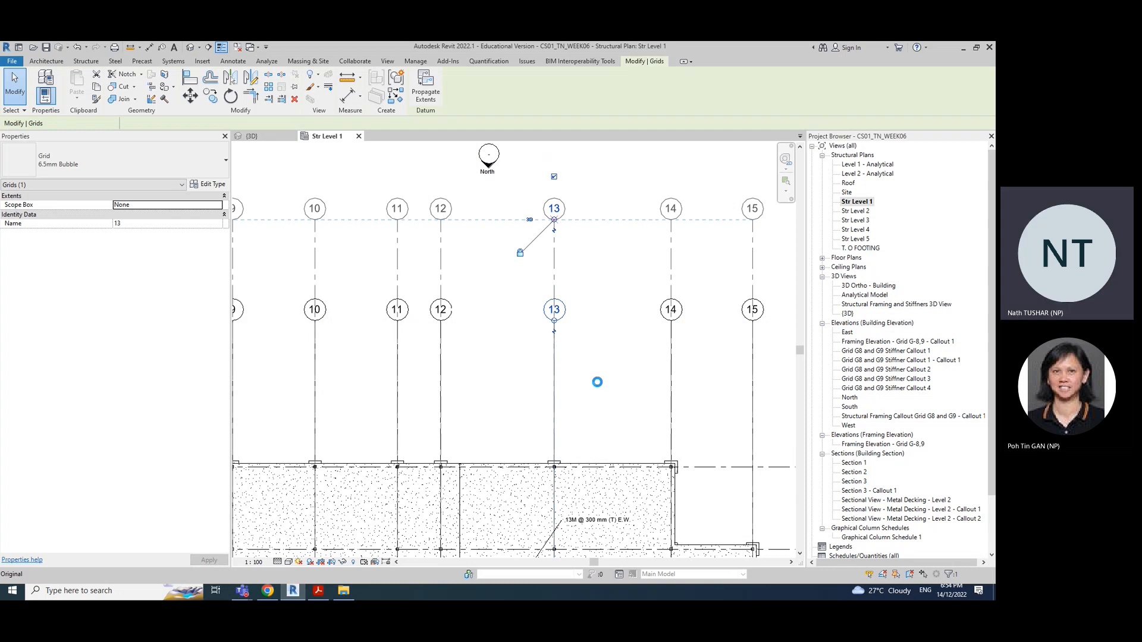
{"action": "left_click", "coordinate": [599, 386]}
Tile the 3D view and the Str Level 1 plan side by side, with the plan framed on its east grid ends
{"action": "key", "text": "ctrl+Tab"}
{"action": "key", "text": "w"}
{"action": "key", "text": "t"}
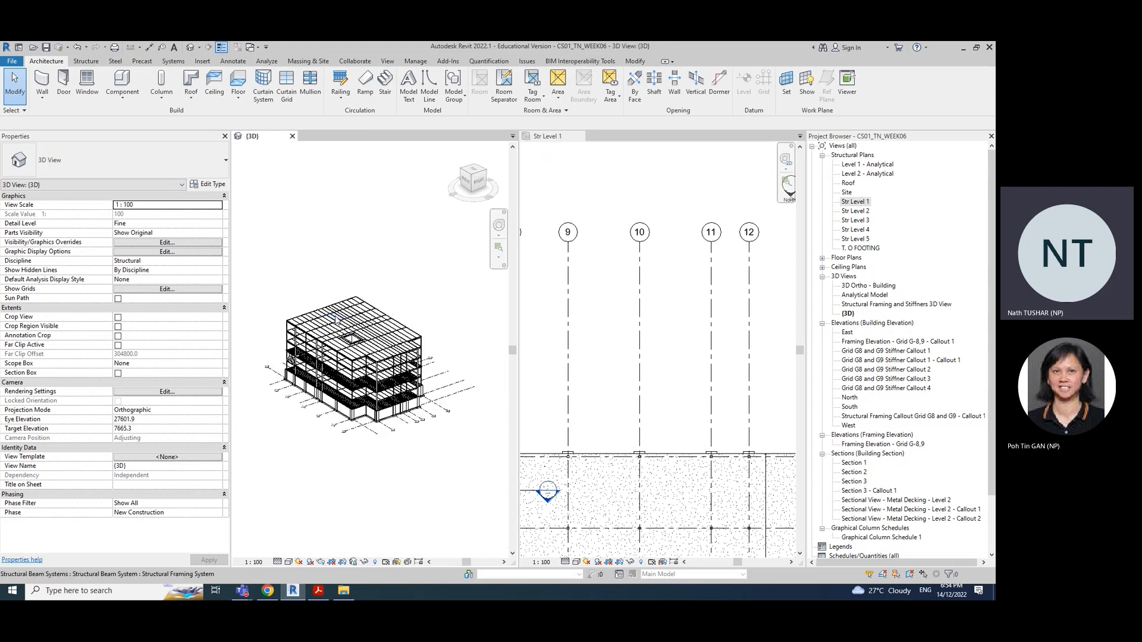
{"action": "left_click", "coordinate": [591, 379]}
{"action": "scroll", "coordinate": [590, 380], "scroll_direction": "down", "scroll_amount": 5}
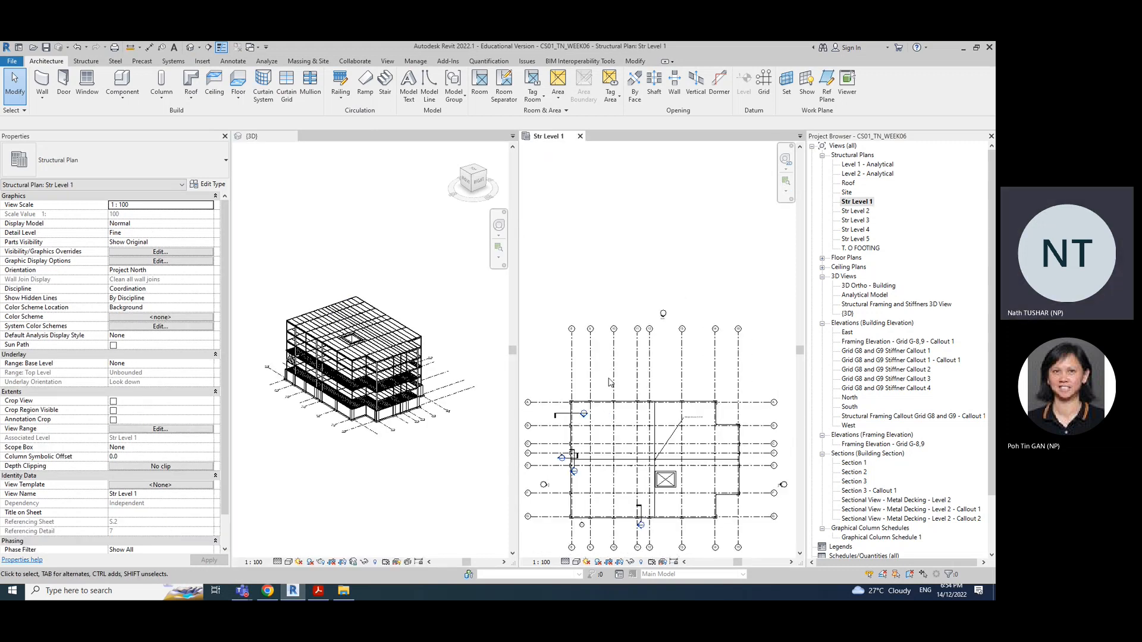
{"action": "scroll", "coordinate": [714, 467], "scroll_direction": "up", "scroll_amount": 4}
{"action": "scroll", "coordinate": [713, 467], "scroll_direction": "up", "scroll_amount": 3}
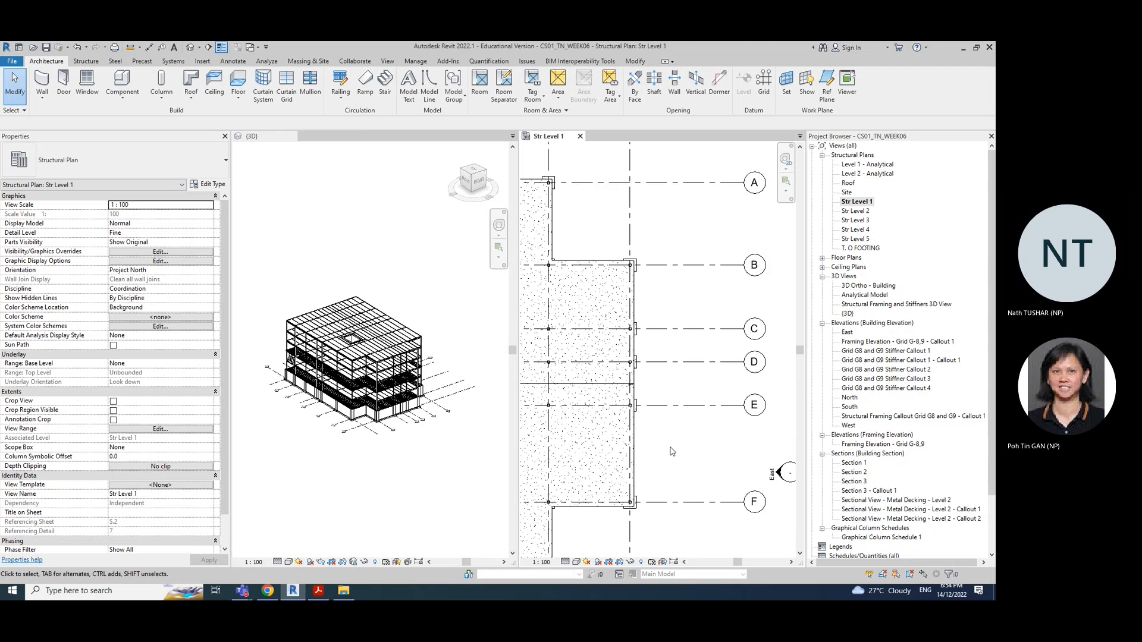
{"action": "scroll", "coordinate": [673, 405], "scroll_direction": "up", "scroll_amount": 3}
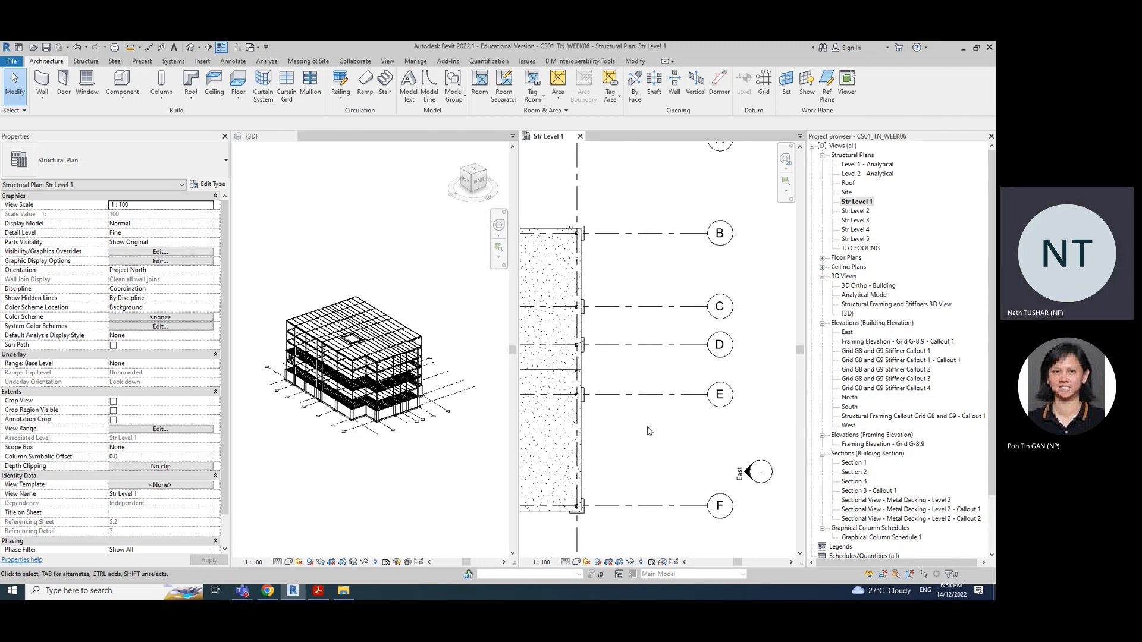
Set the 3D view's visual style to Consistent Colors and inspect the building's lower corner up close
{"action": "left_click", "coordinate": [289, 562]}
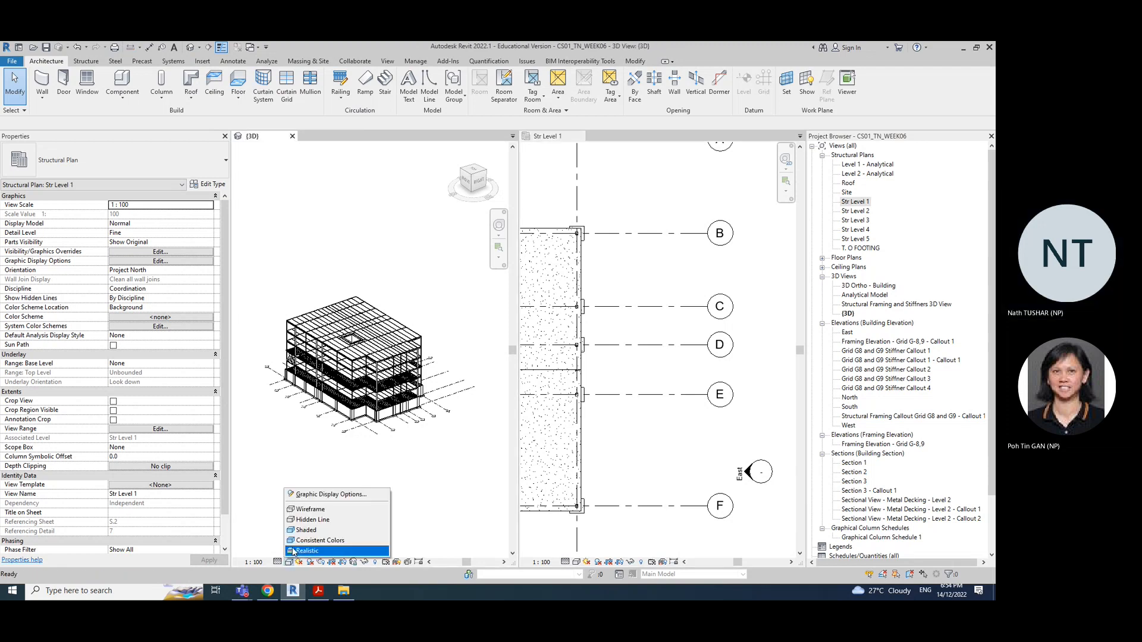
{"action": "left_click", "coordinate": [306, 541]}
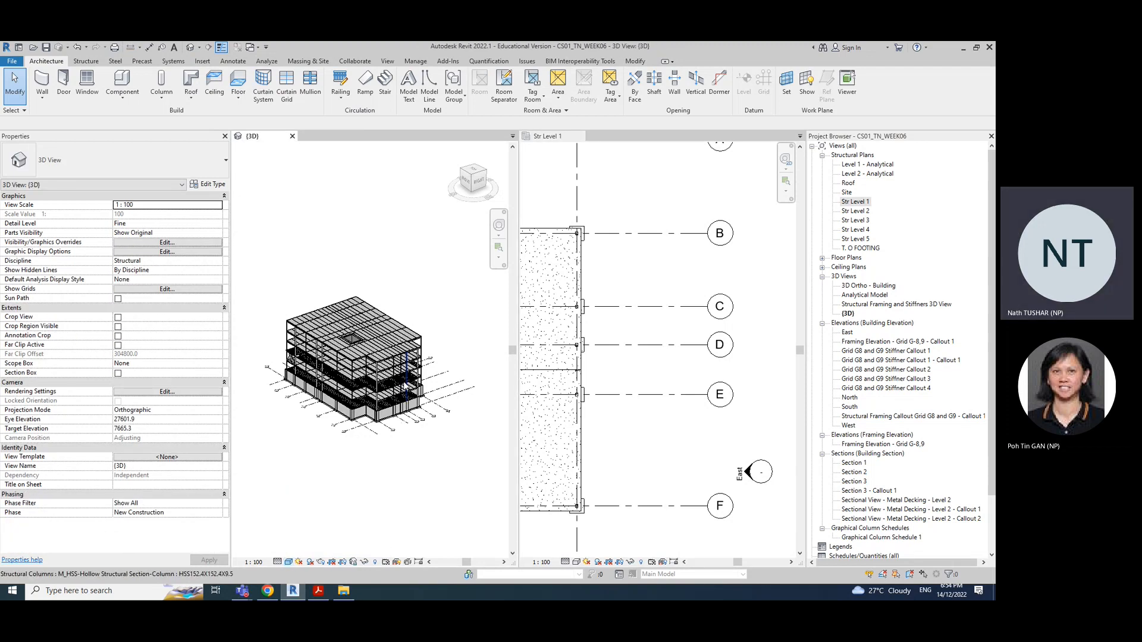
{"action": "scroll", "coordinate": [357, 351], "scroll_direction": "up", "scroll_amount": 3}
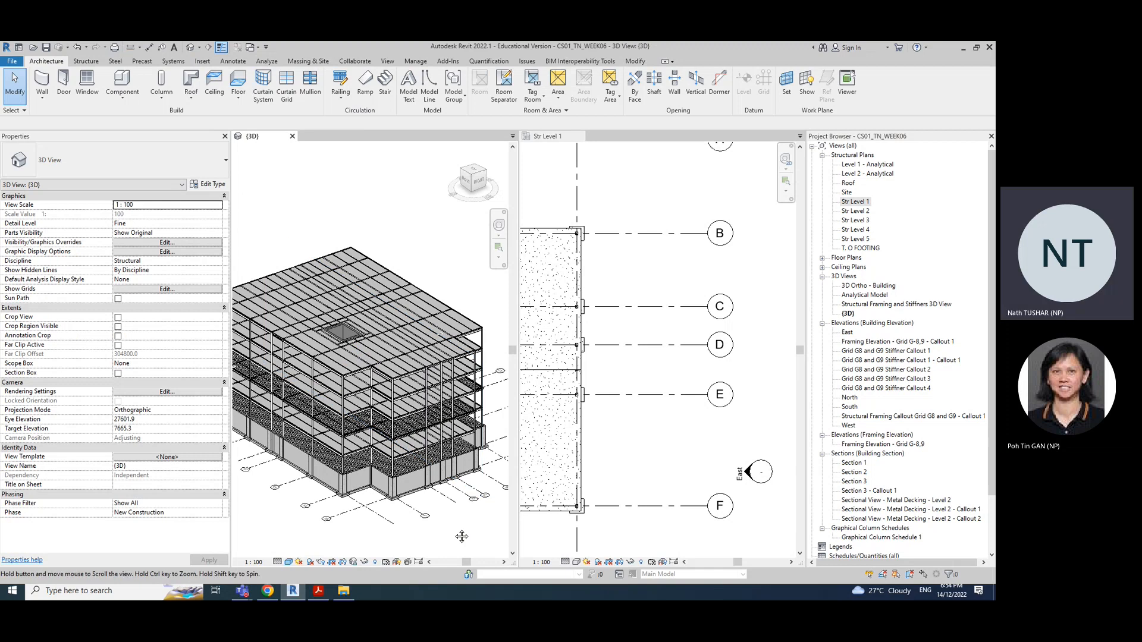
{"action": "middle_click_drag", "start_coordinate": [462, 536], "coordinate": [421, 535]}
{"action": "scroll", "coordinate": [406, 469], "scroll_direction": "up", "scroll_amount": 3}
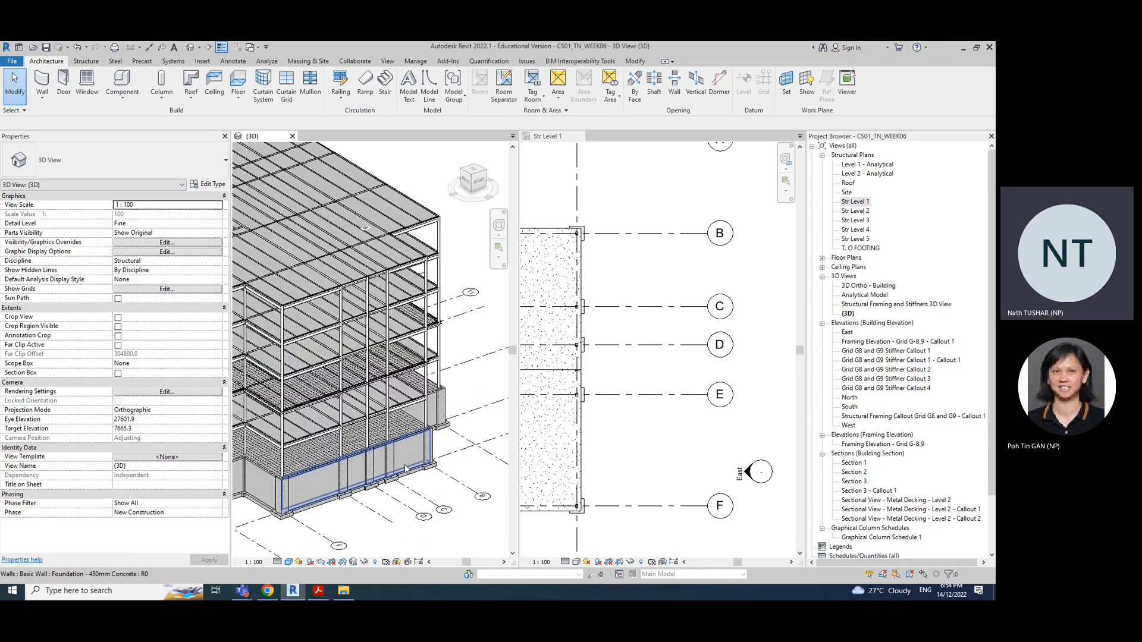
{"action": "scroll", "coordinate": [748, 467], "scroll_direction": "down", "scroll_amount": 1}
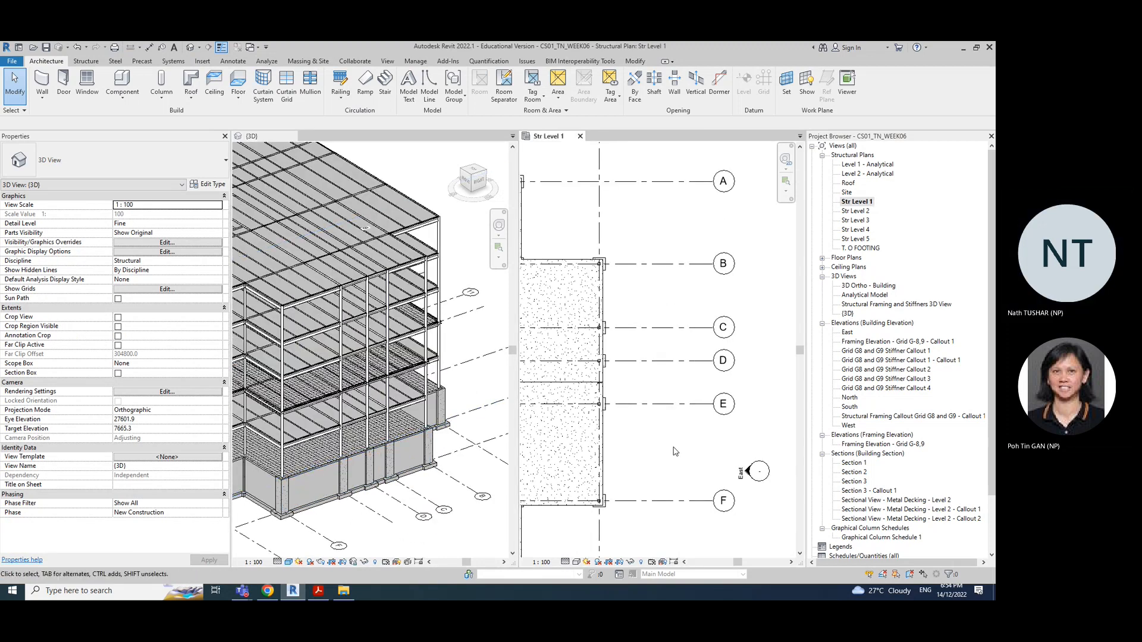
Start a new stair in the Str Level 1 plan and review its base level, top level, desired risers and tread depth
{"action": "middle_click_drag", "start_coordinate": [694, 452], "coordinate": [690, 461]}
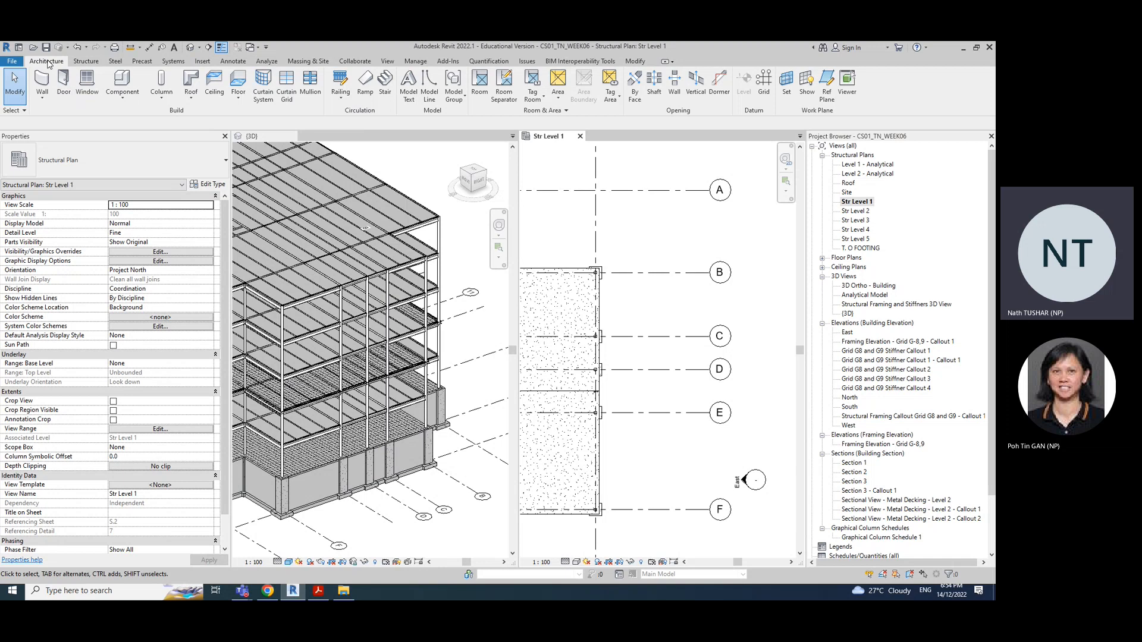
{"action": "left_click", "coordinate": [387, 94]}
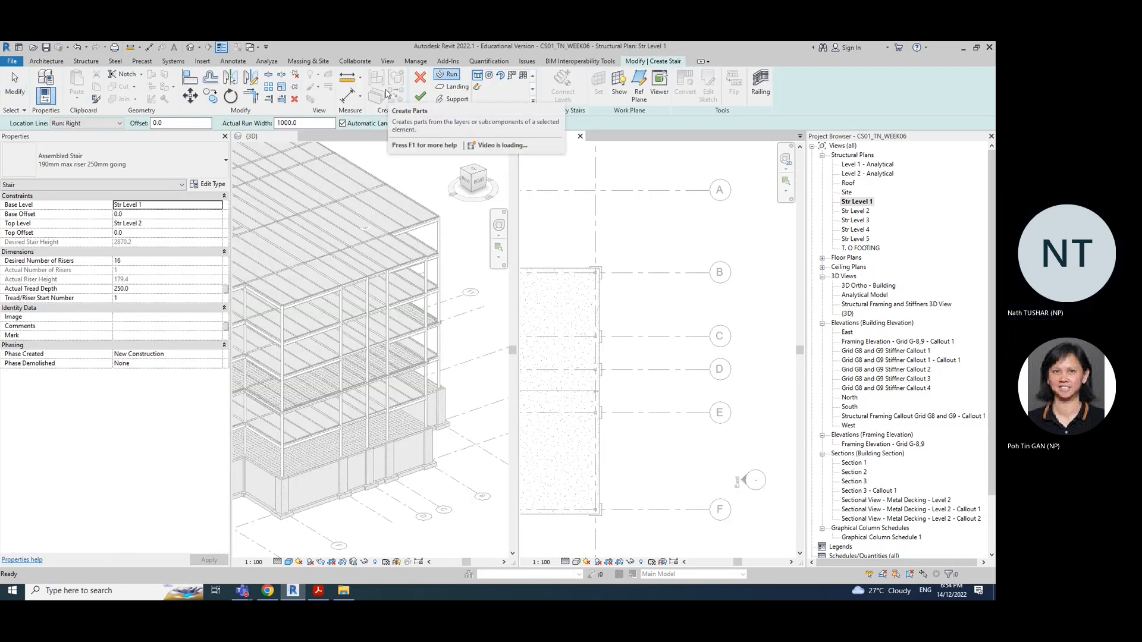
{"action": "key", "text": "Escape"}
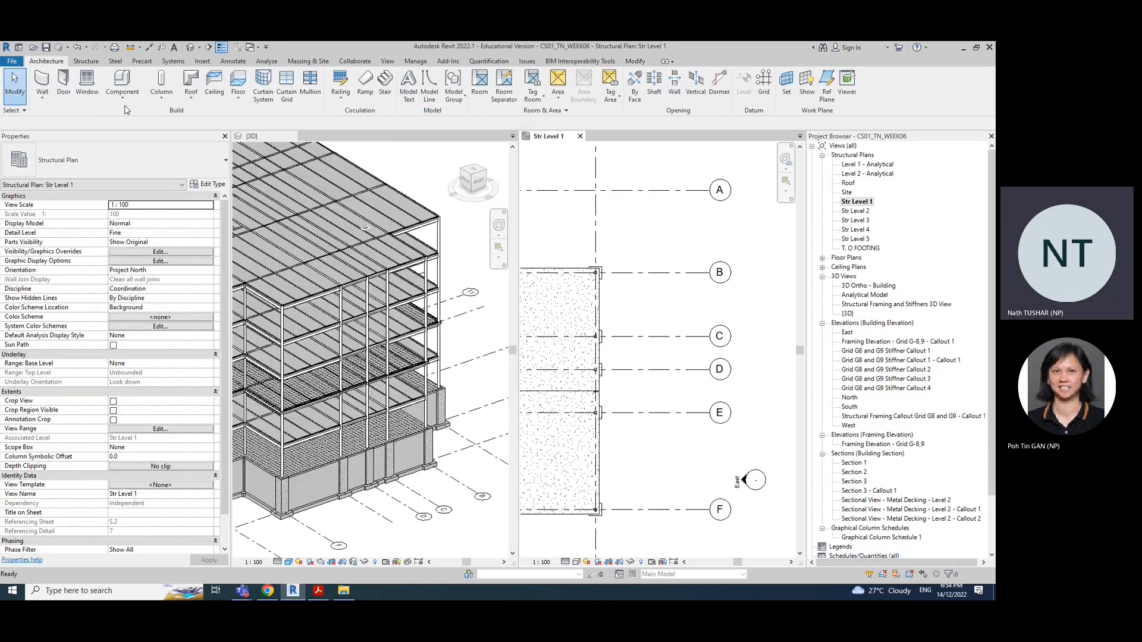
{"action": "left_click", "coordinate": [384, 91]}
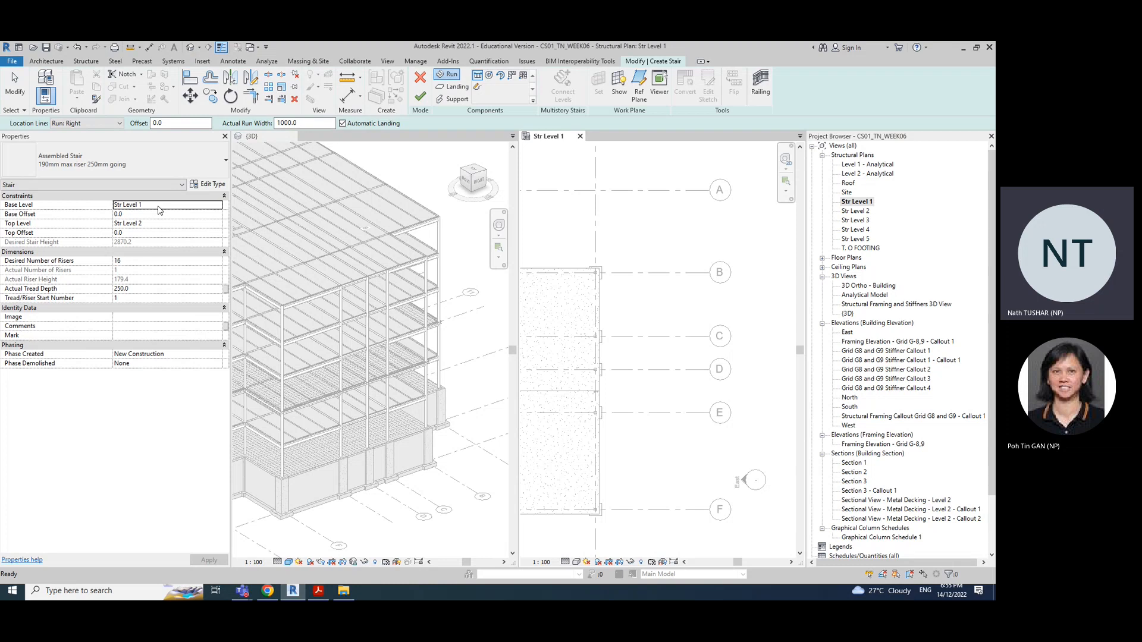
{"action": "left_click", "coordinate": [157, 205]}
{"action": "left_click", "coordinate": [149, 225]}
{"action": "left_click", "coordinate": [141, 260]}
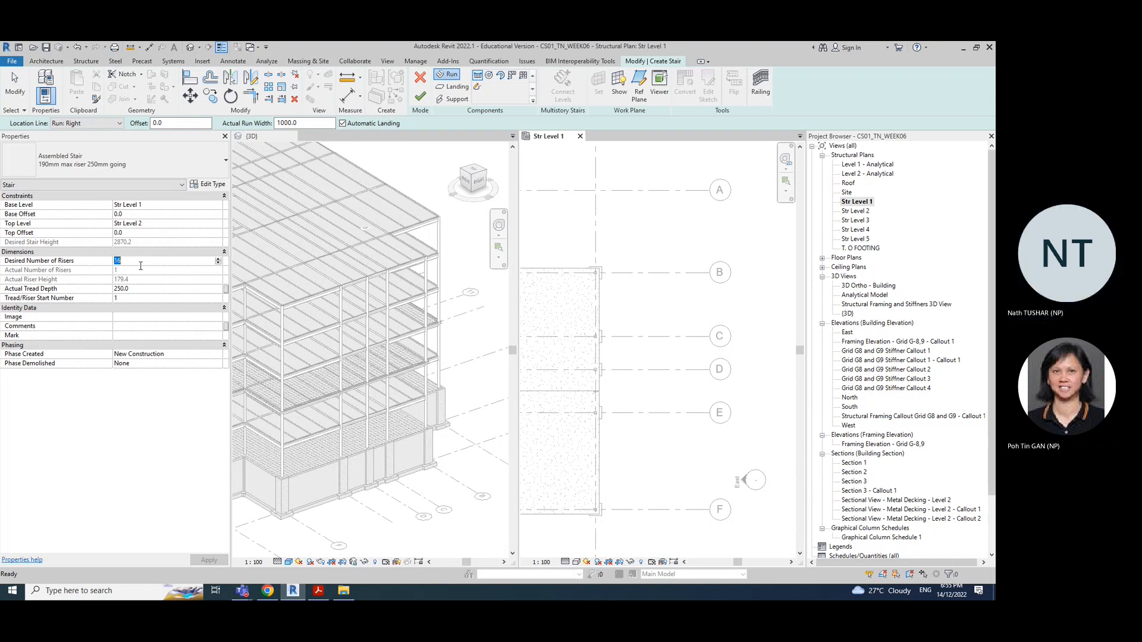
{"action": "left_click", "coordinate": [146, 289]}
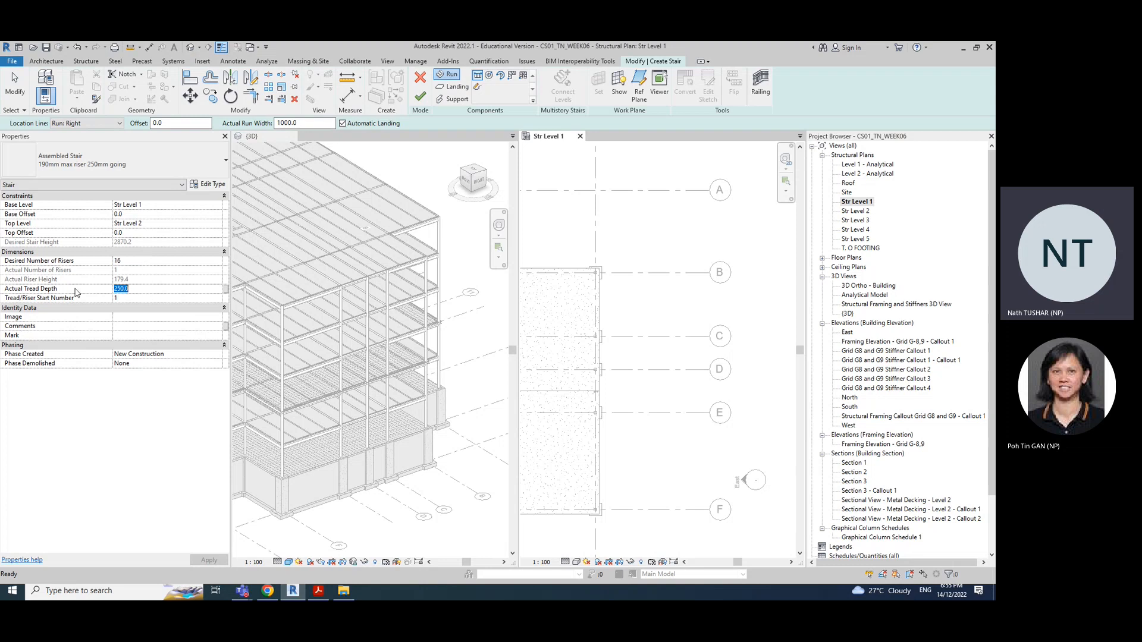
Examine the assembled stair's type properties and calculation rules, including maximum riser height and minimum tread depth, without changing them
{"action": "left_click", "coordinate": [208, 185]}
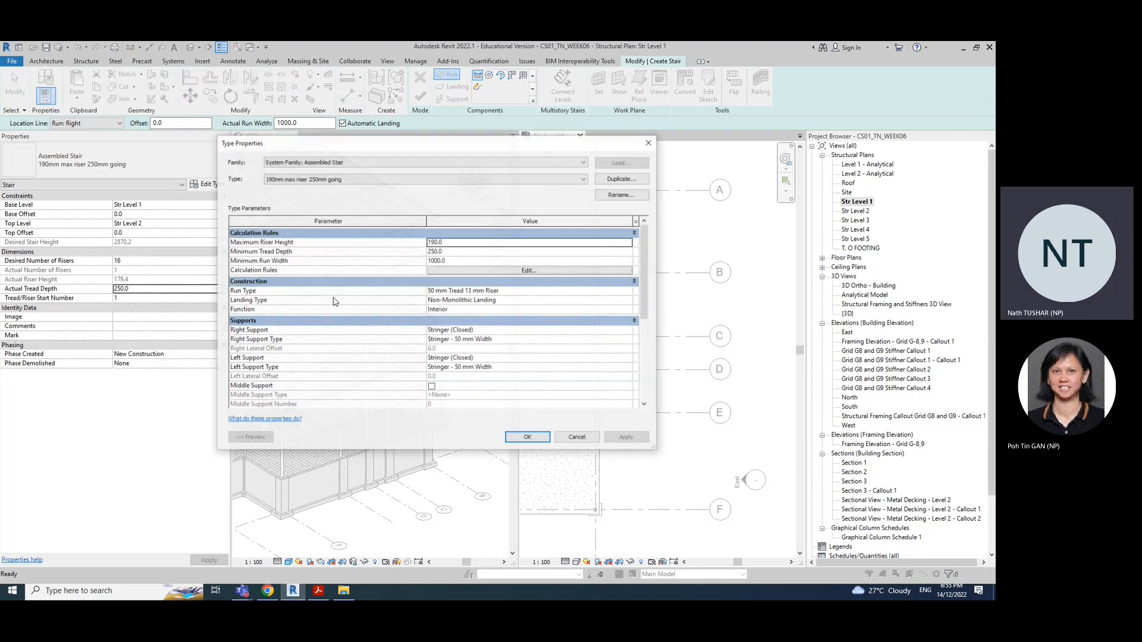
{"action": "scroll", "coordinate": [468, 378], "scroll_direction": "down", "scroll_amount": 8}
{"action": "scroll", "coordinate": [468, 378], "scroll_direction": "up", "scroll_amount": 10}
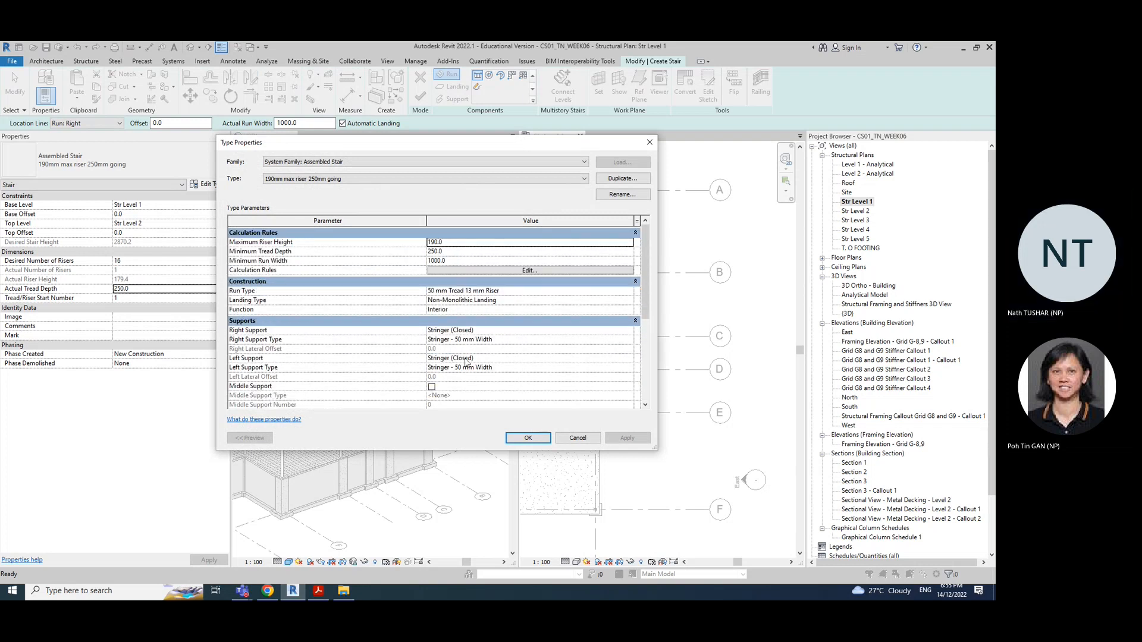
{"action": "left_click", "coordinate": [527, 272]}
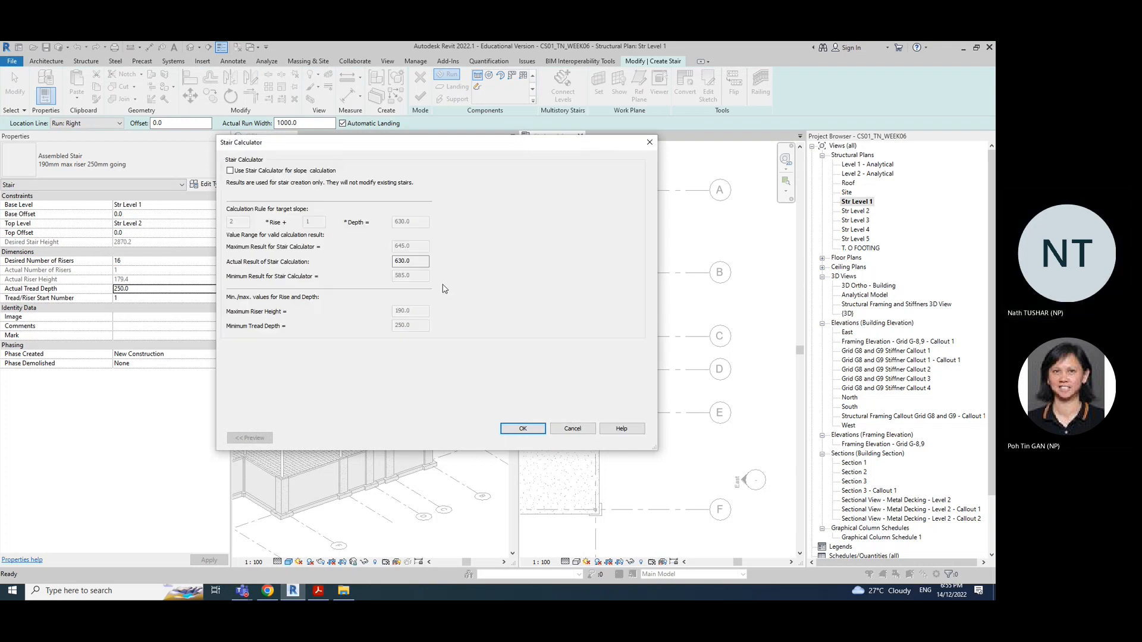
{"action": "left_click", "coordinate": [572, 429]}
{"action": "left_click", "coordinate": [467, 244]}
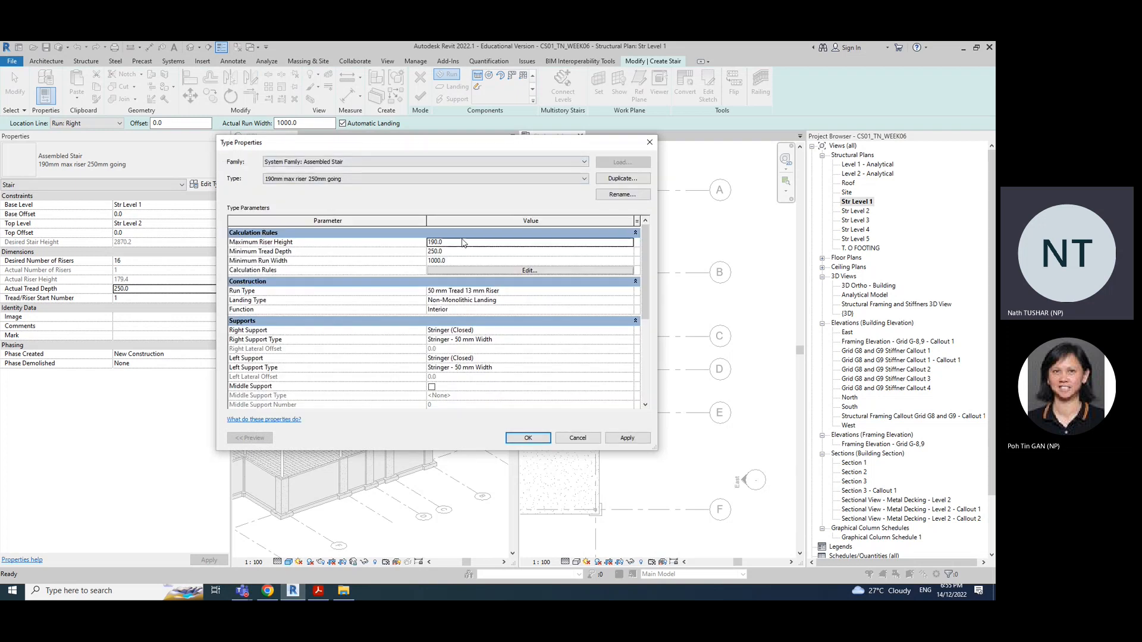
{"action": "left_click", "coordinate": [462, 253]}
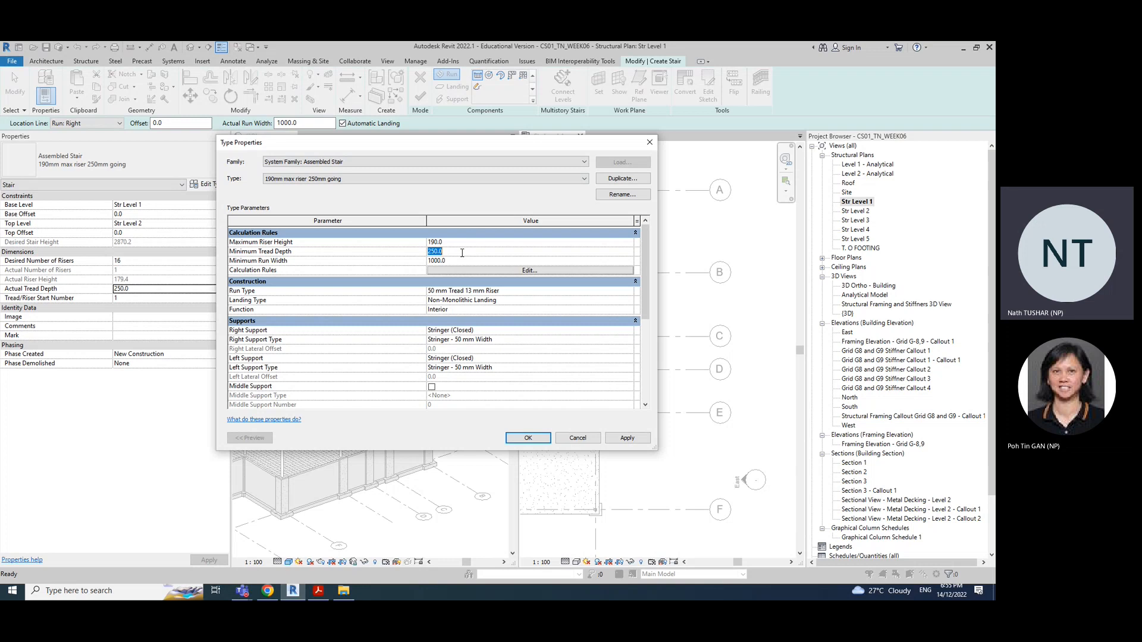
{"action": "left_click", "coordinate": [579, 440]}
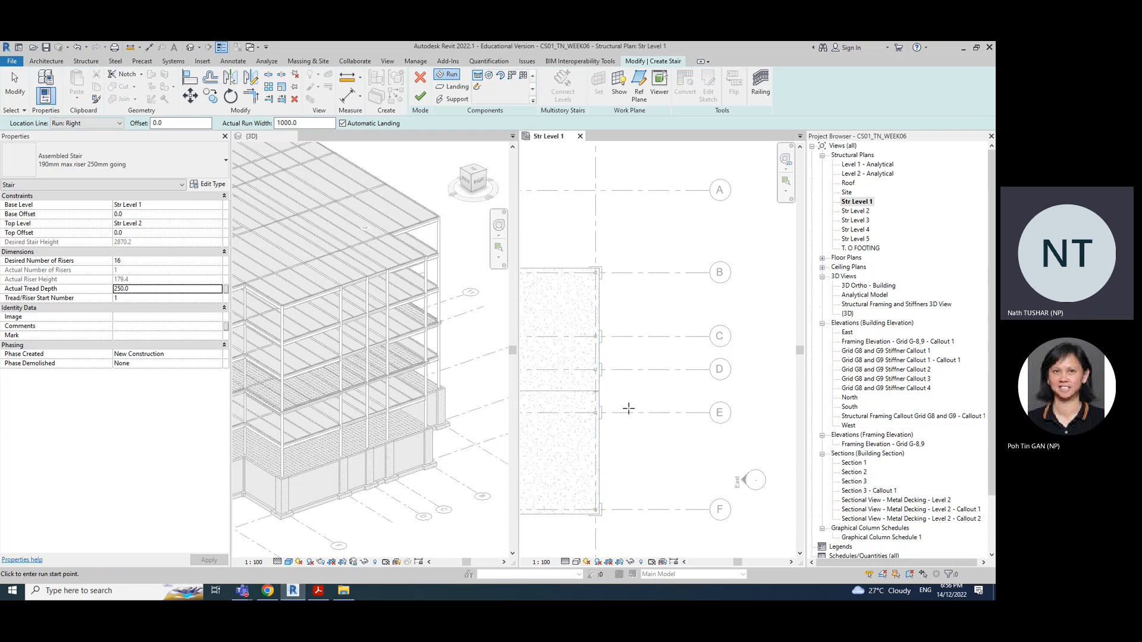
Draw a straight stair run 1750 mm long, 1000 mm wide, eastward along grid E from the foundation wall's outer face
{"action": "scroll", "coordinate": [618, 399], "scroll_direction": "up", "scroll_amount": 4}
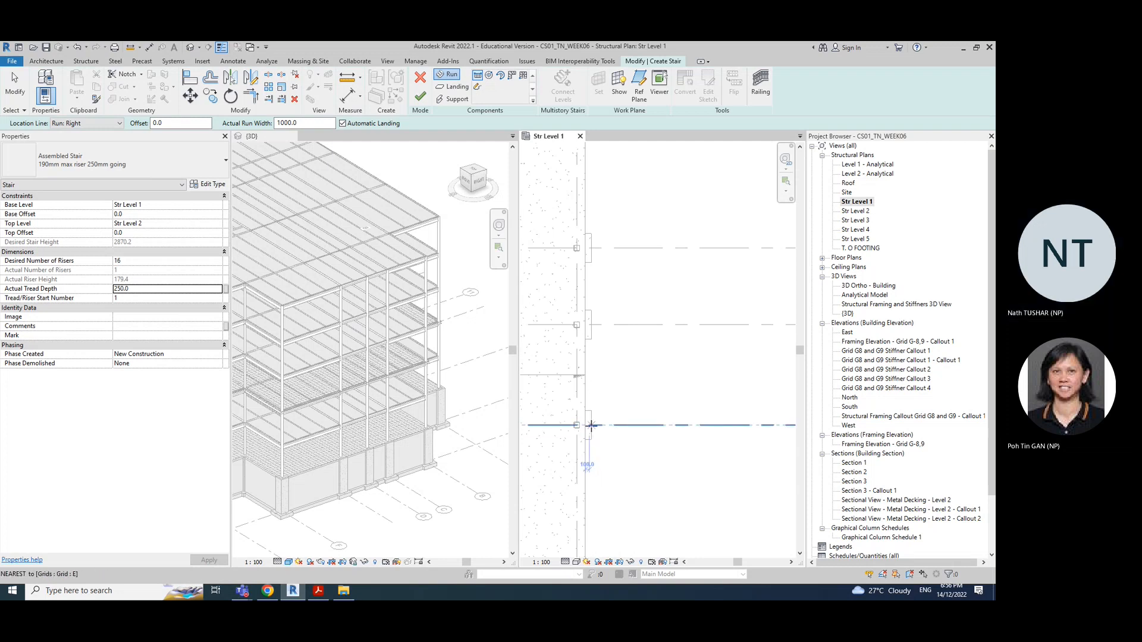
{"action": "scroll", "coordinate": [586, 425], "scroll_direction": "up", "scroll_amount": 3}
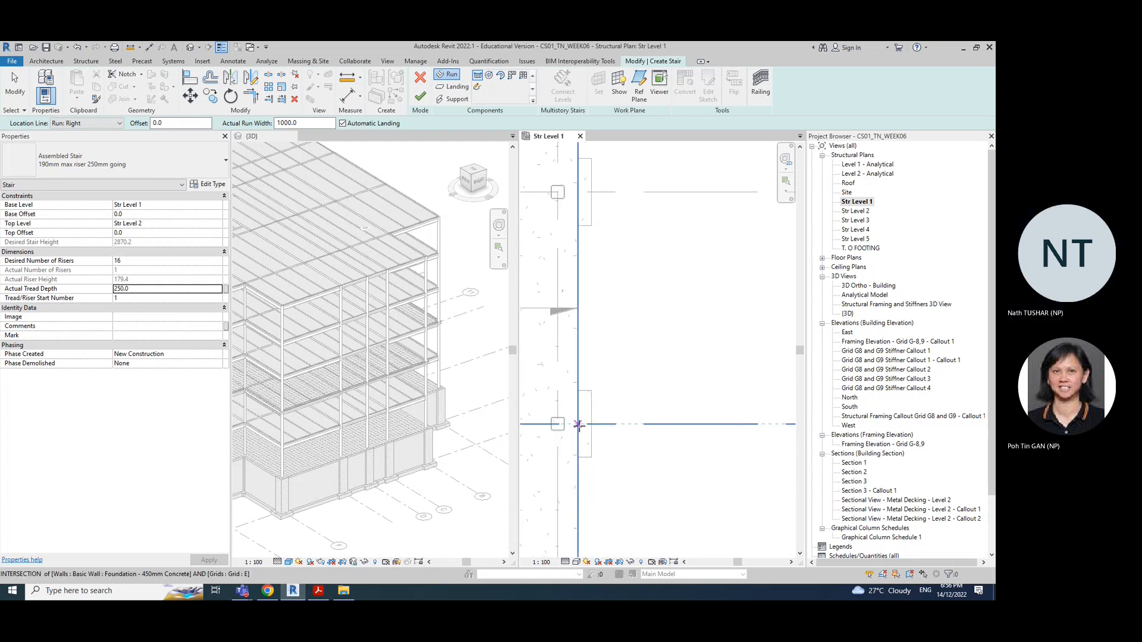
{"action": "scroll", "coordinate": [595, 446], "scroll_direction": "down", "scroll_amount": 4}
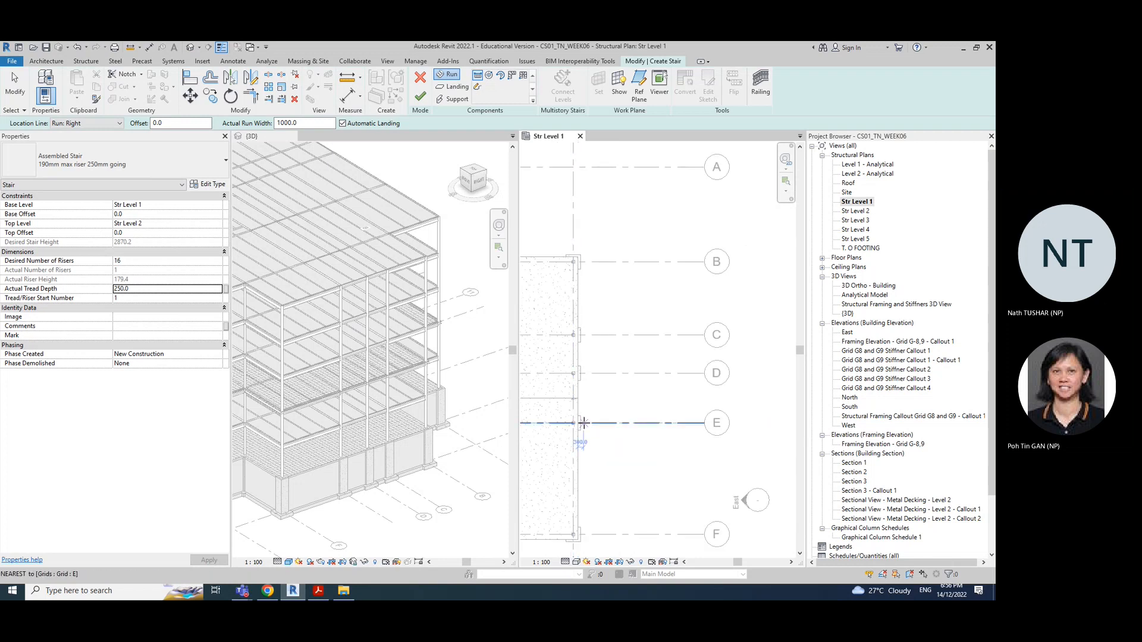
{"action": "scroll", "coordinate": [581, 422], "scroll_direction": "up", "scroll_amount": 3}
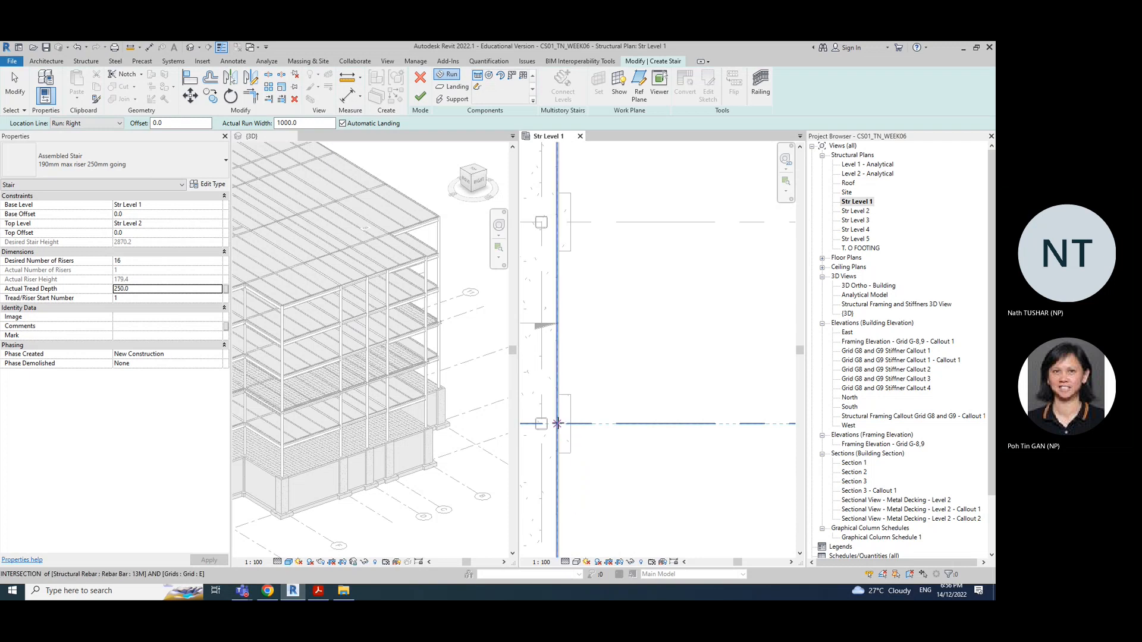
{"action": "left_click", "coordinate": [559, 423]}
{"action": "scroll", "coordinate": [571, 425], "scroll_direction": "down", "scroll_amount": 3}
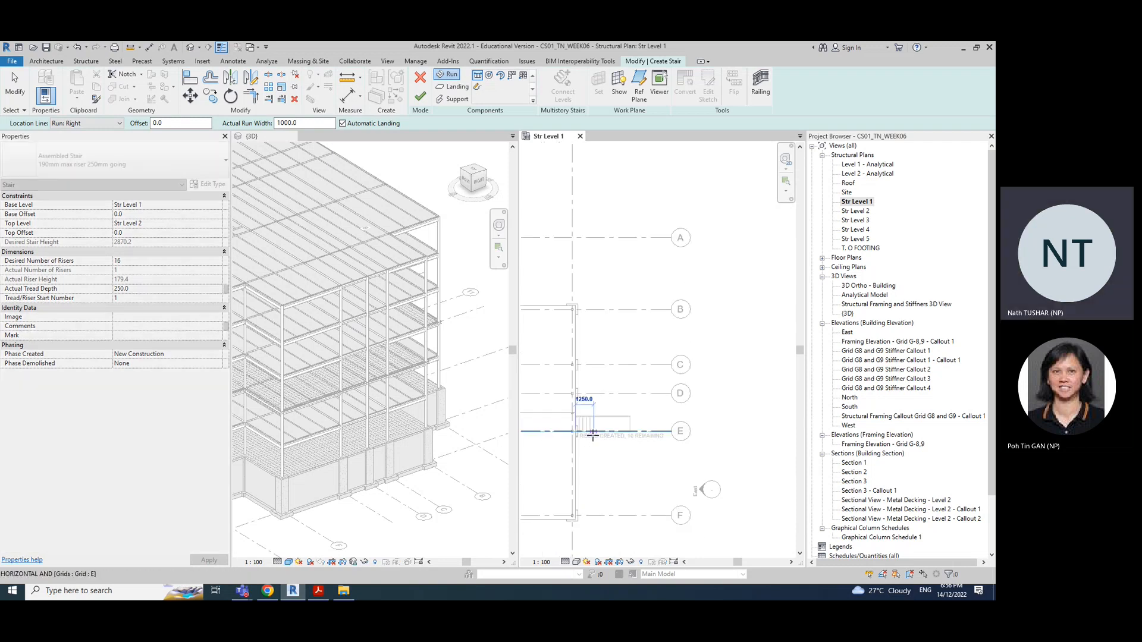
{"action": "scroll", "coordinate": [595, 435], "scroll_direction": "up", "scroll_amount": 3}
{"action": "scroll", "coordinate": [595, 436], "scroll_direction": "up", "scroll_amount": 3}
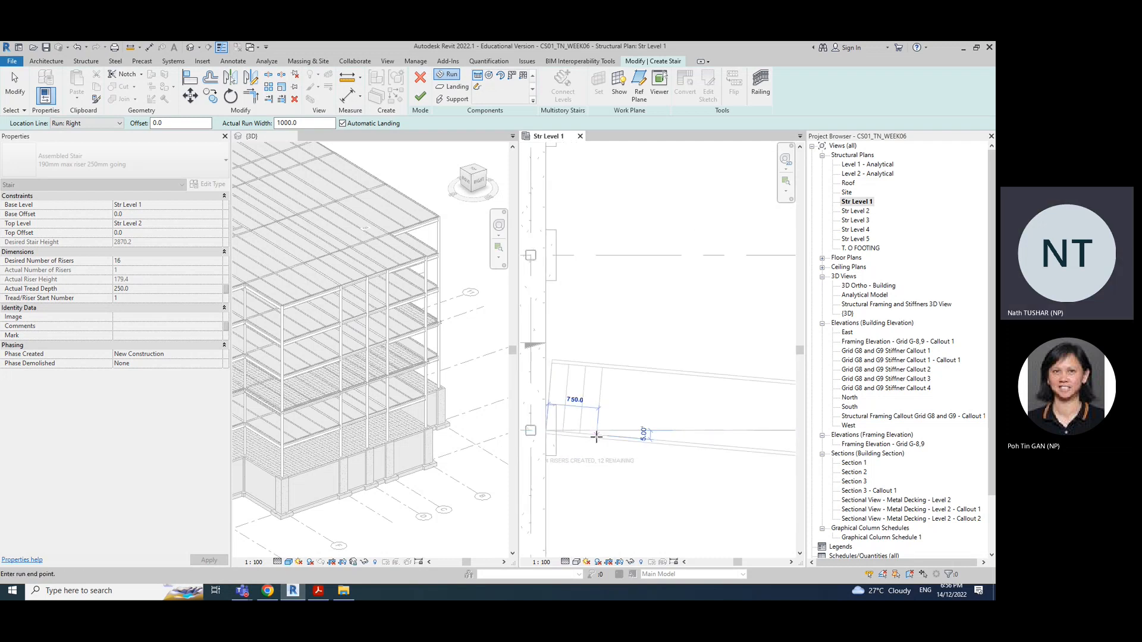
{"action": "scroll", "coordinate": [583, 432], "scroll_direction": "up", "scroll_amount": 1}
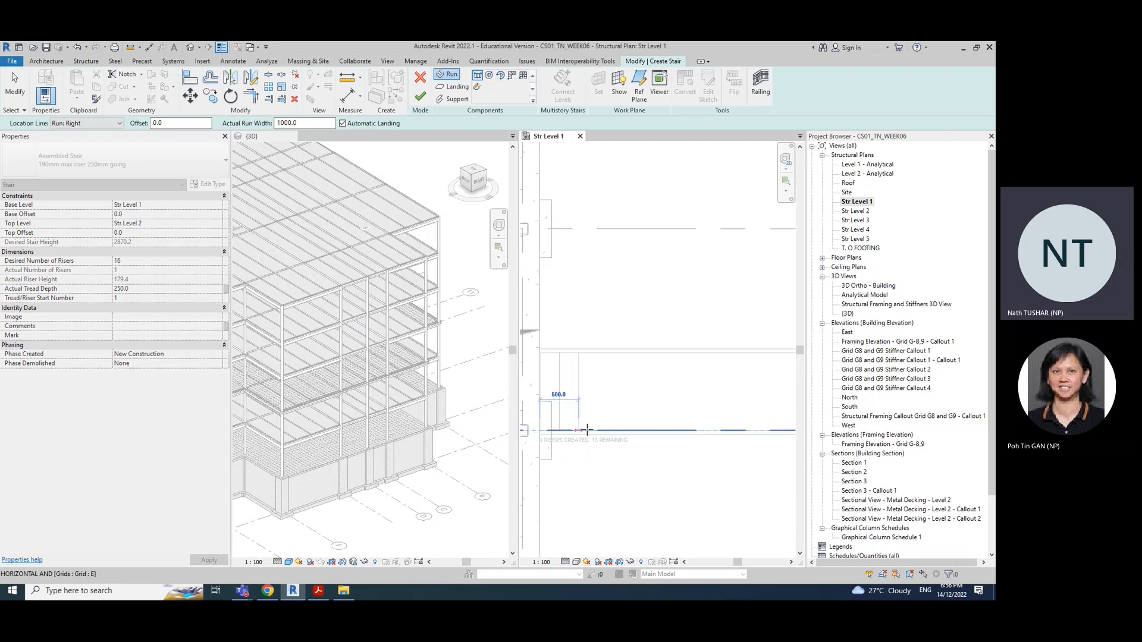
{"action": "scroll", "coordinate": [587, 430], "scroll_direction": "down", "scroll_amount": 2}
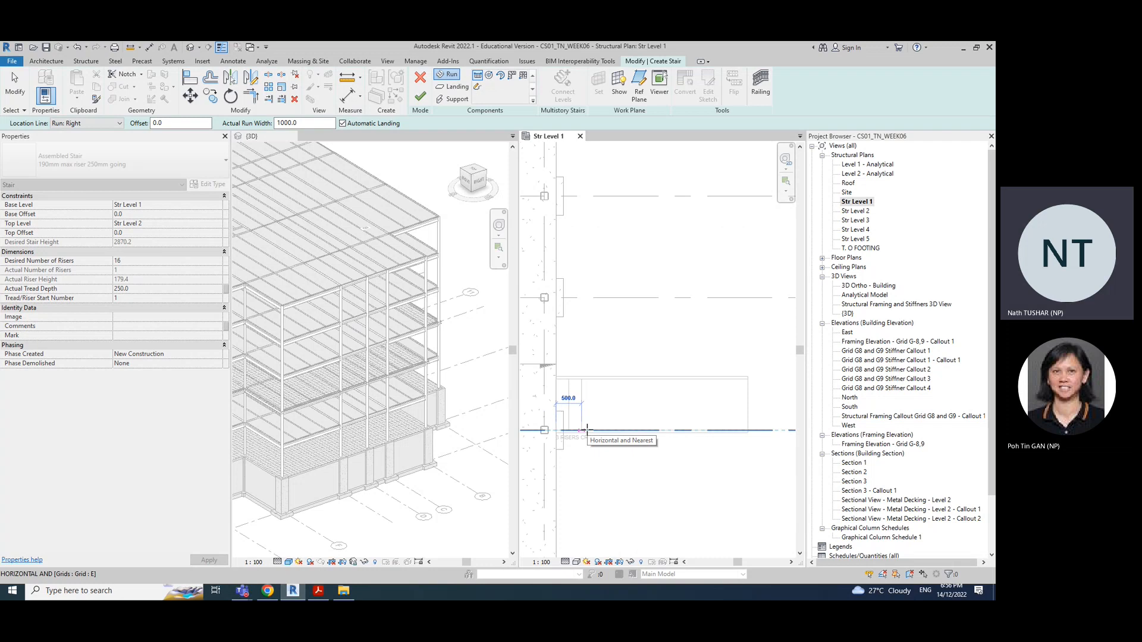
{"action": "scroll", "coordinate": [587, 430], "scroll_direction": "up", "scroll_amount": 3}
{"action": "scroll", "coordinate": [588, 429], "scroll_direction": "up", "scroll_amount": 1}
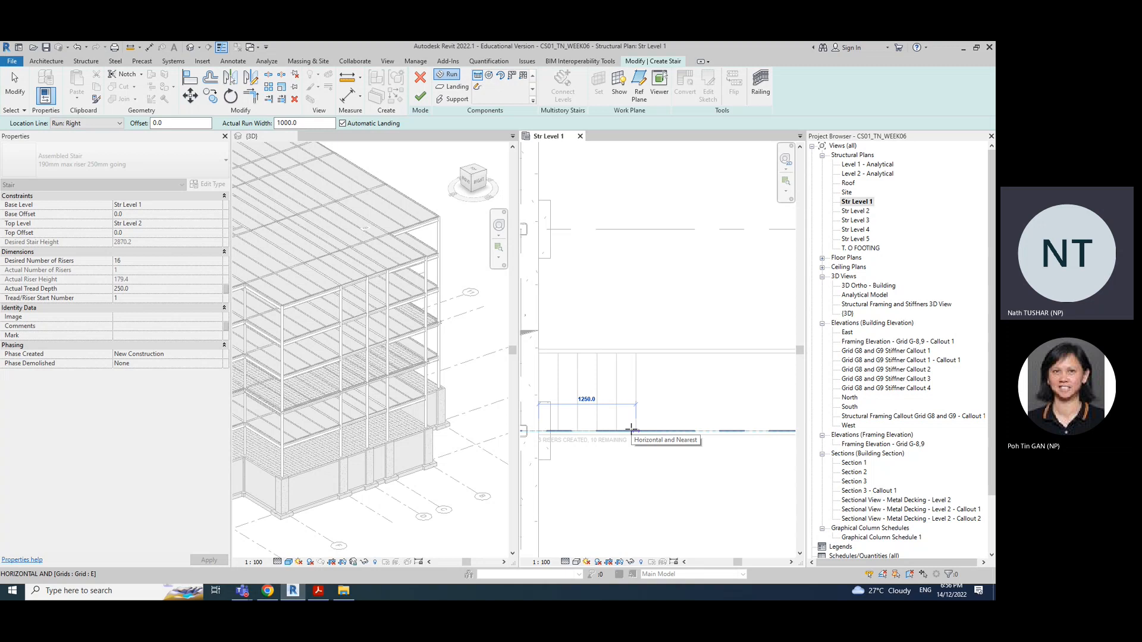
{"action": "scroll", "coordinate": [631, 428], "scroll_direction": "down", "scroll_amount": 2}
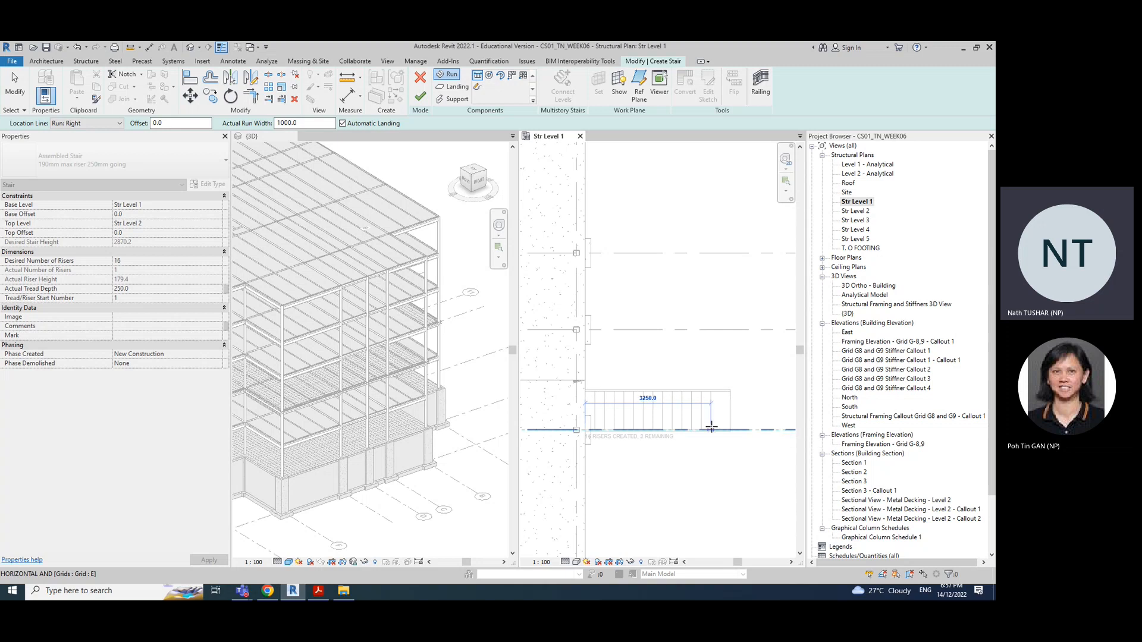
{"action": "scroll", "coordinate": [612, 429], "scroll_direction": "up", "scroll_amount": 2}
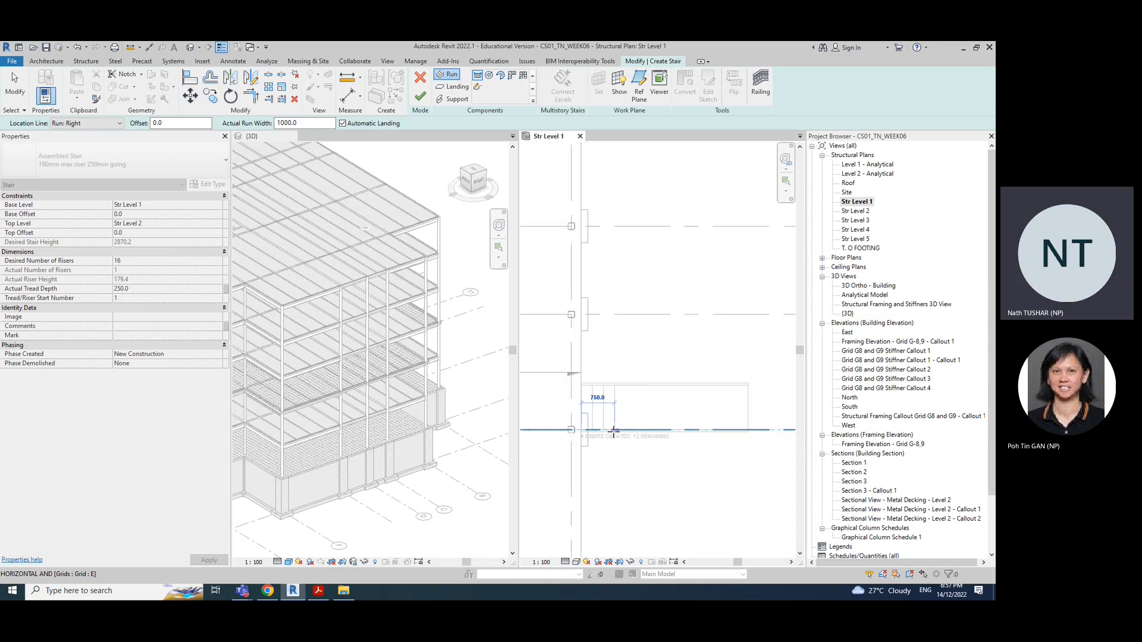
{"action": "scroll", "coordinate": [647, 429], "scroll_direction": "up", "scroll_amount": 1}
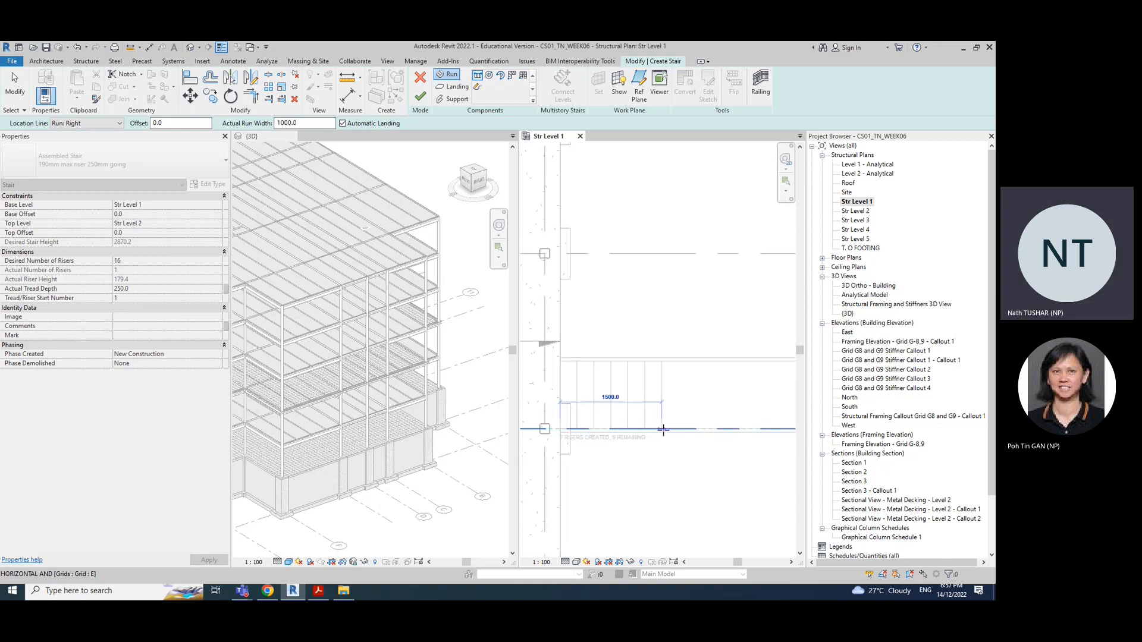
{"action": "left_click", "coordinate": [678, 428]}
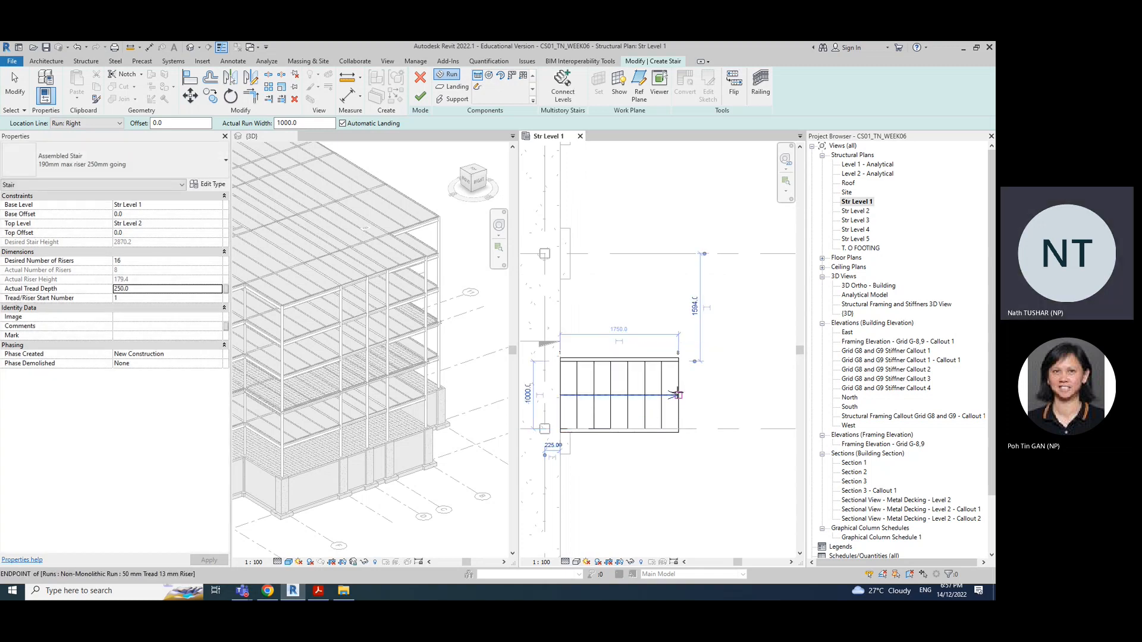
Try starting a second run northward from the first run's end midpoint, abandon it and undo the first run
{"action": "left_click", "coordinate": [678, 395]}
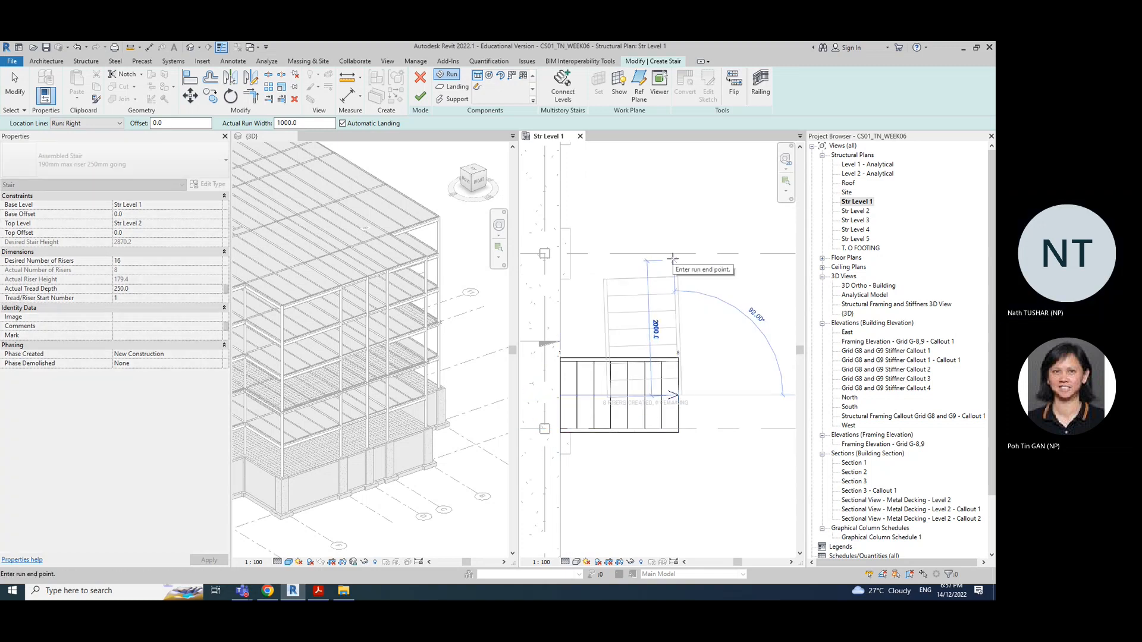
{"action": "key", "text": "Escape"}
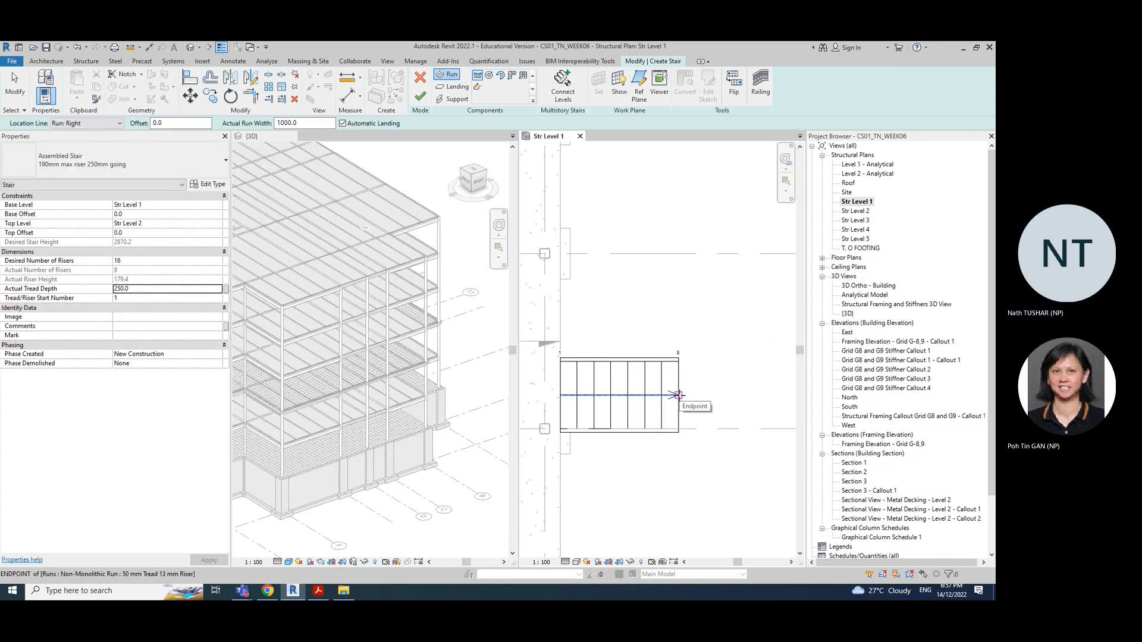
{"action": "key", "text": "ctrl+z"}
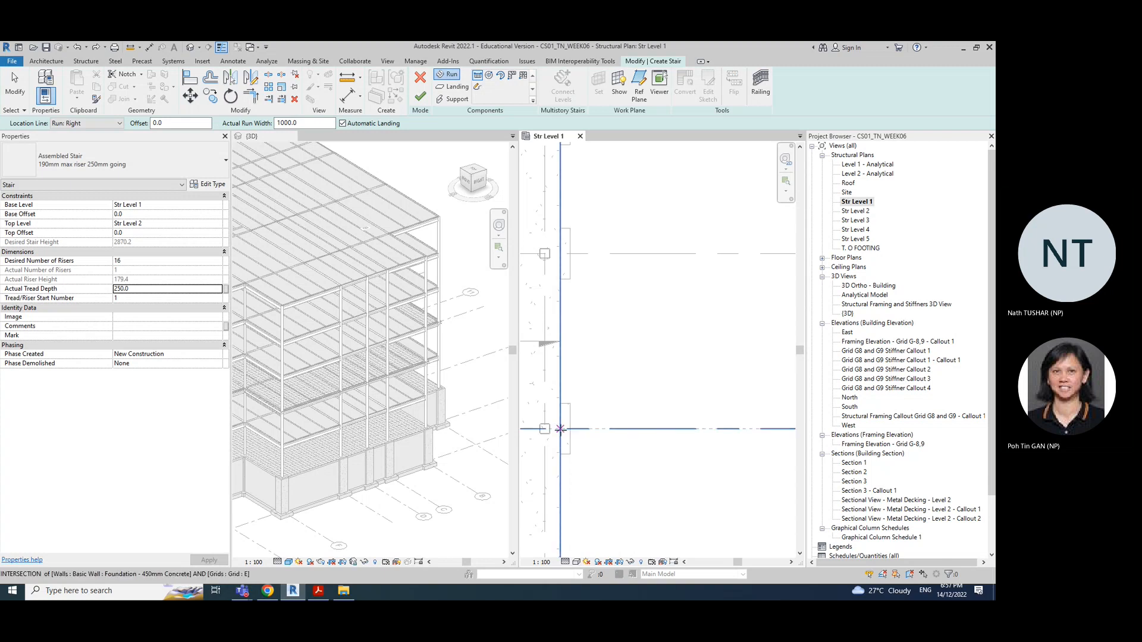
{"action": "left_click", "coordinate": [560, 428]}
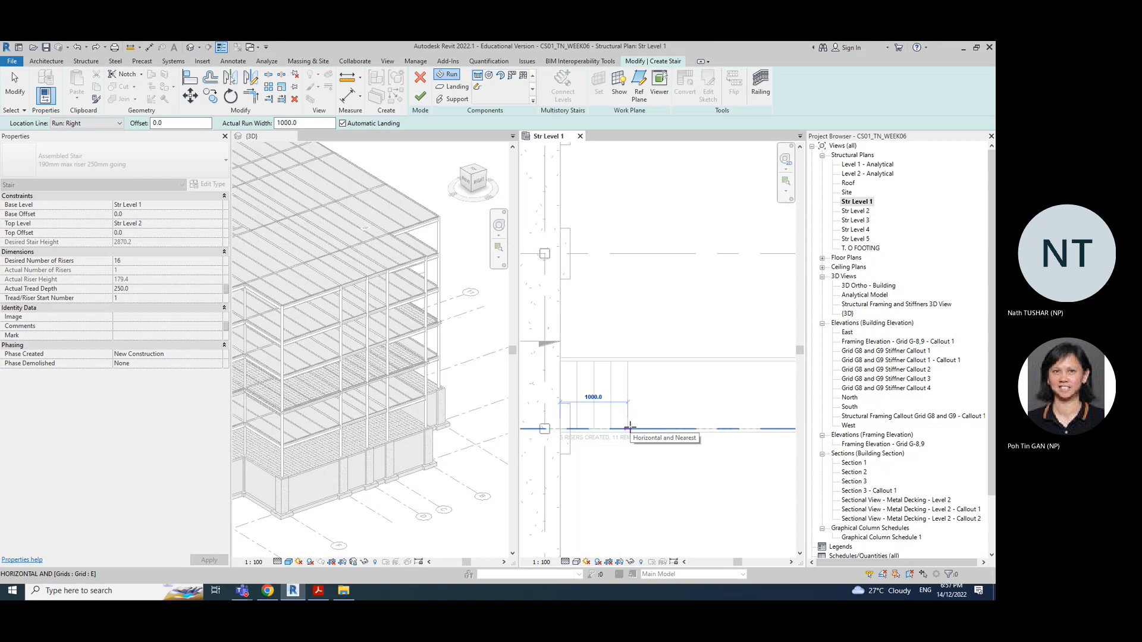
{"action": "key", "text": "Escape"}
{"action": "key", "text": "Escape"}
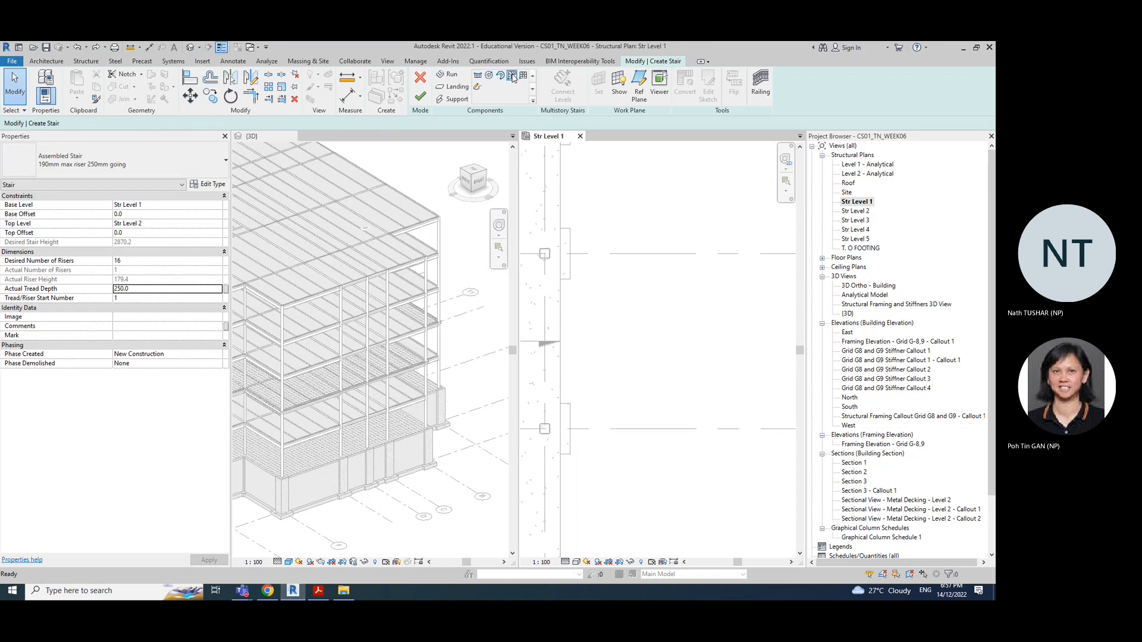
{"action": "left_click", "coordinate": [512, 76]}
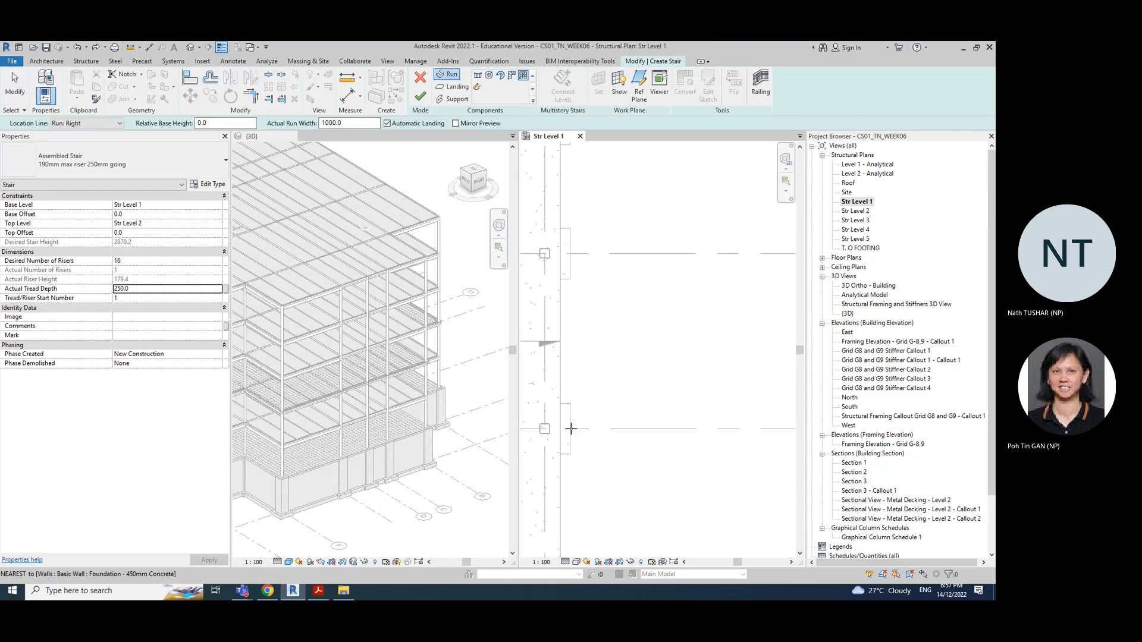
{"action": "key", "text": "Escape"}
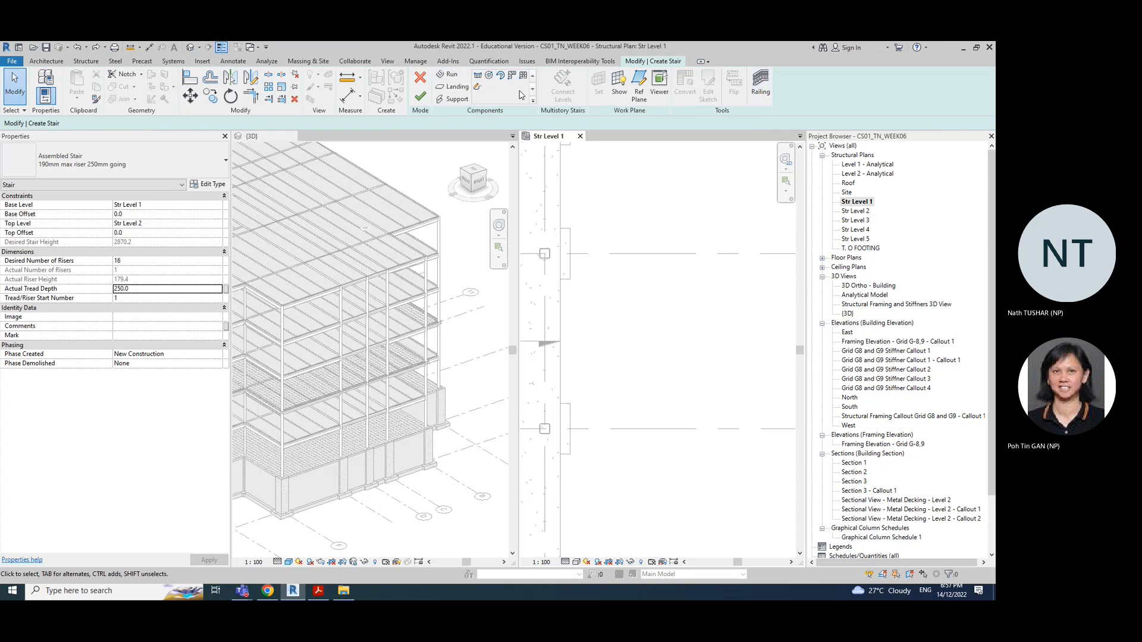
Draw one straight 16-riser run, 1000 mm wide, eastward along grid E from the foundation wall's outer face and finish the stair
{"action": "left_click", "coordinate": [478, 77]}
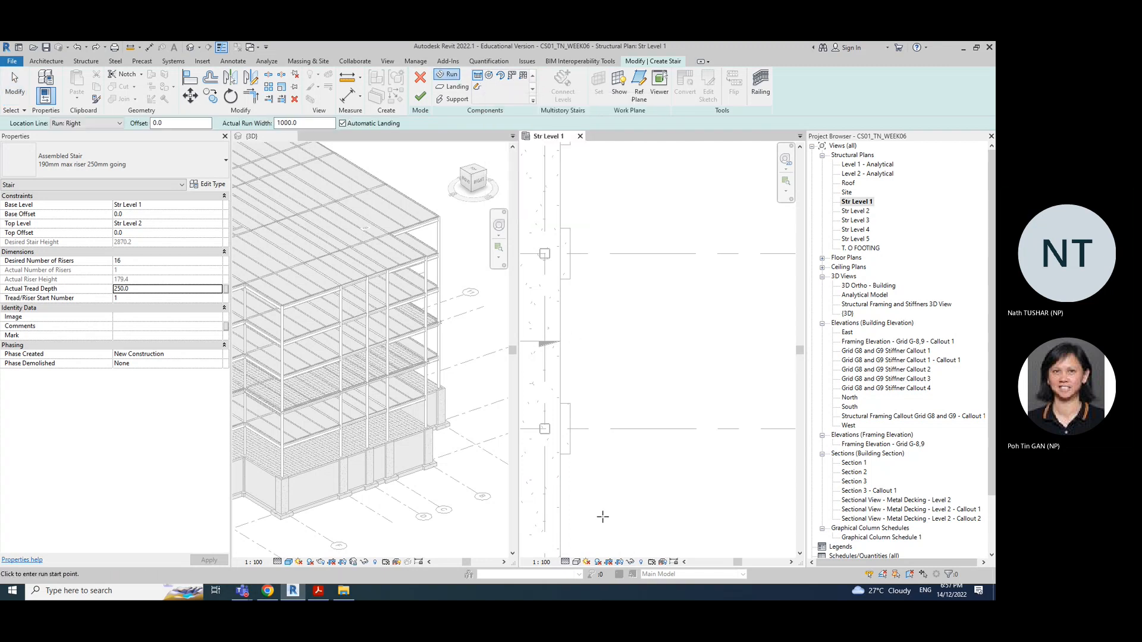
{"action": "left_click", "coordinate": [560, 428]}
{"action": "scroll", "coordinate": [645, 428], "scroll_direction": "down", "scroll_amount": 2}
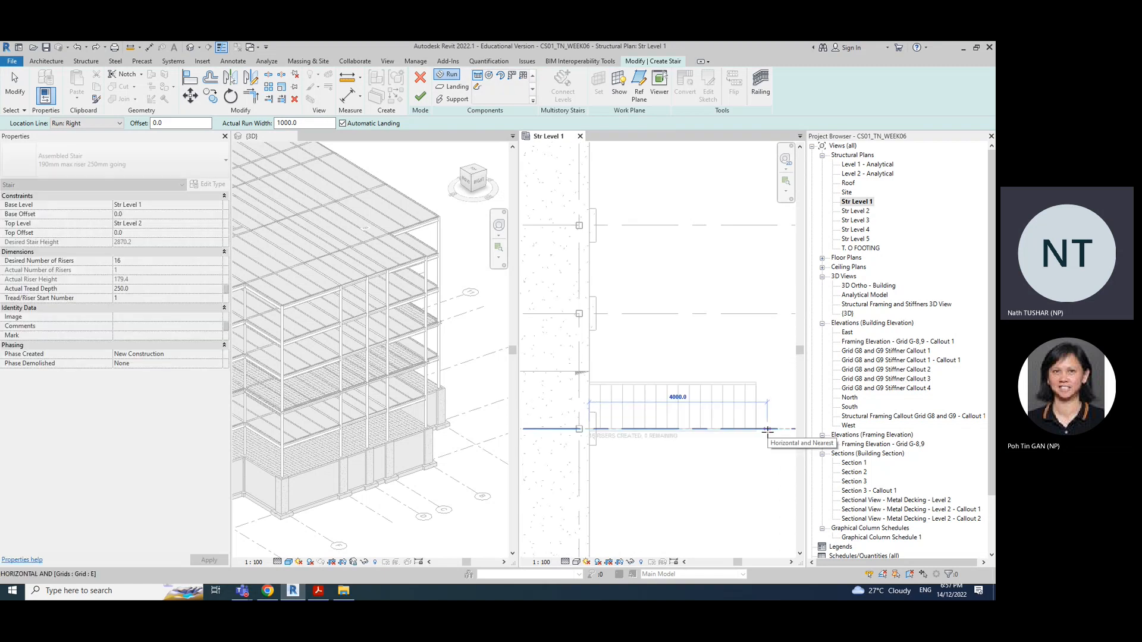
{"action": "scroll", "coordinate": [767, 429], "scroll_direction": "up", "scroll_amount": 2}
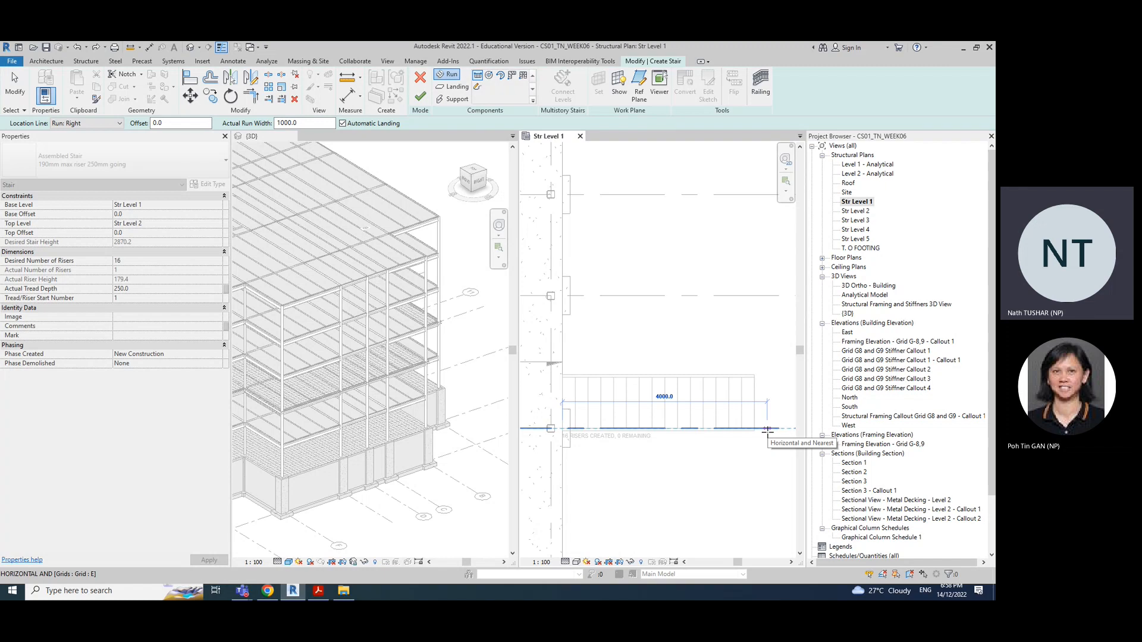
{"action": "left_click", "coordinate": [767, 428]}
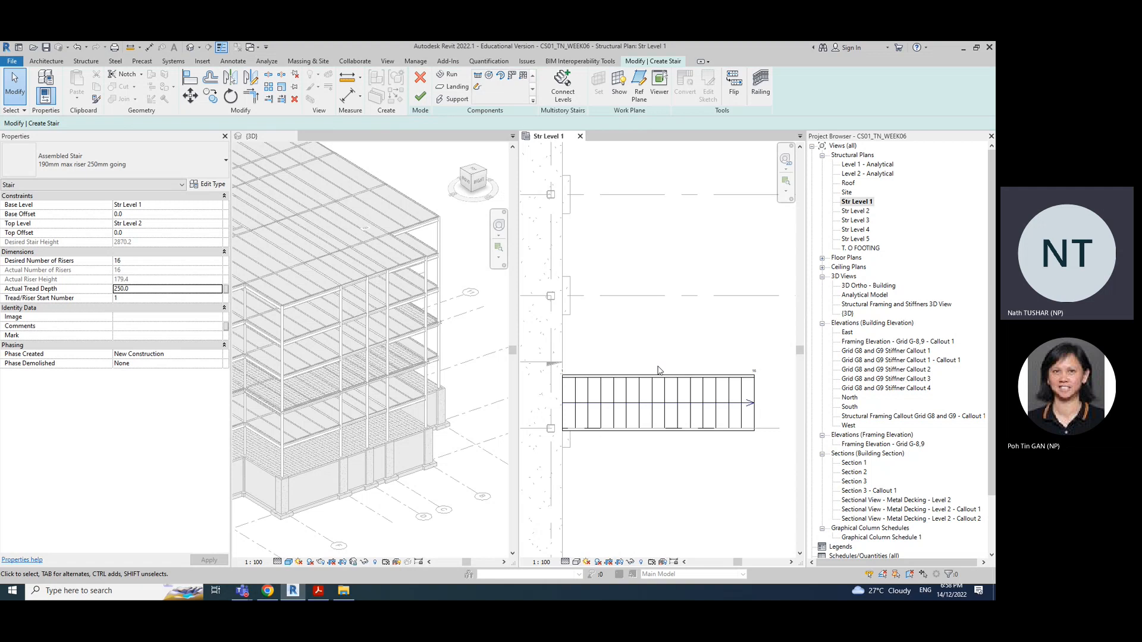
{"action": "left_click", "coordinate": [421, 98]}
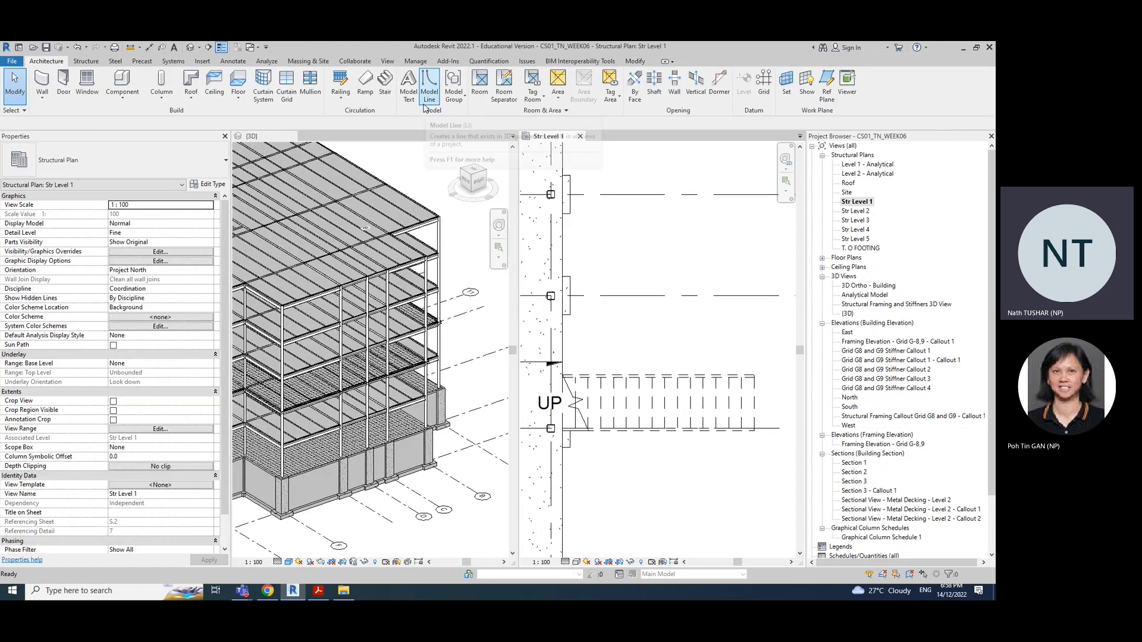
{"action": "scroll", "coordinate": [649, 443], "scroll_direction": "down", "scroll_amount": 3}
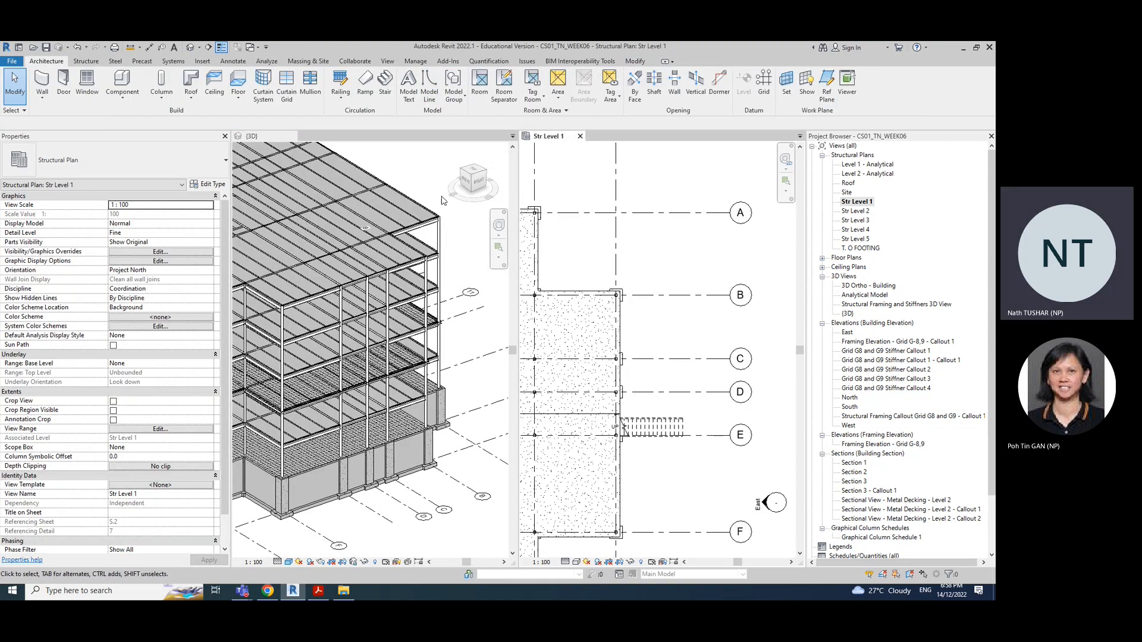
{"action": "scroll", "coordinate": [474, 266], "scroll_direction": "down", "scroll_amount": 4}
{"action": "scroll", "coordinate": [386, 449], "scroll_direction": "down", "scroll_amount": 3}
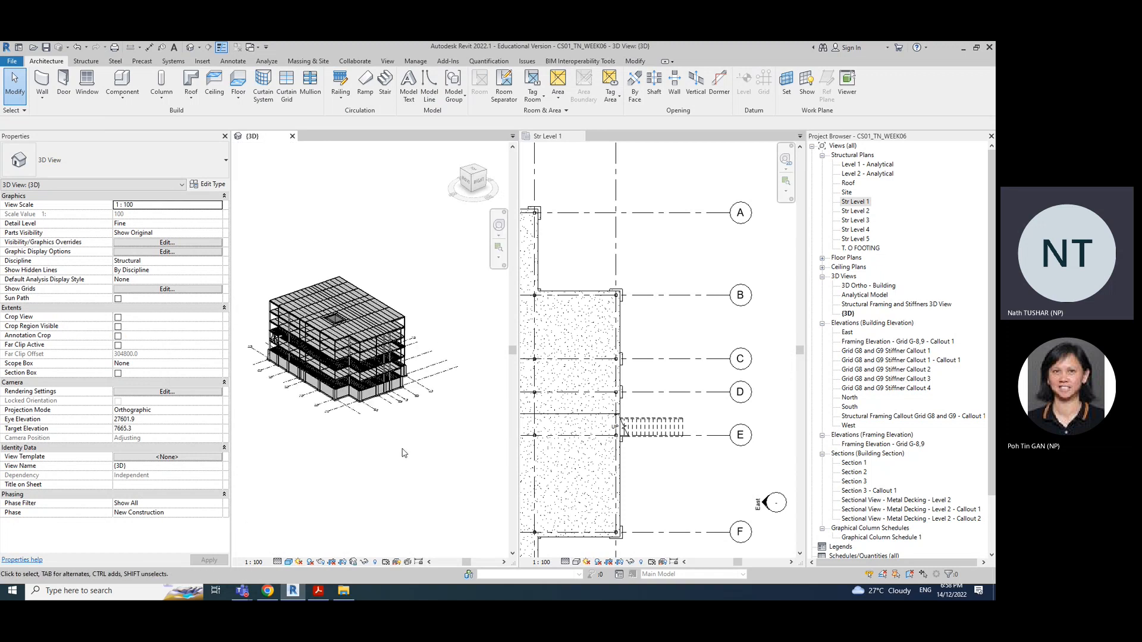
{"action": "key", "text": "v"}
{"action": "key", "text": "v"}
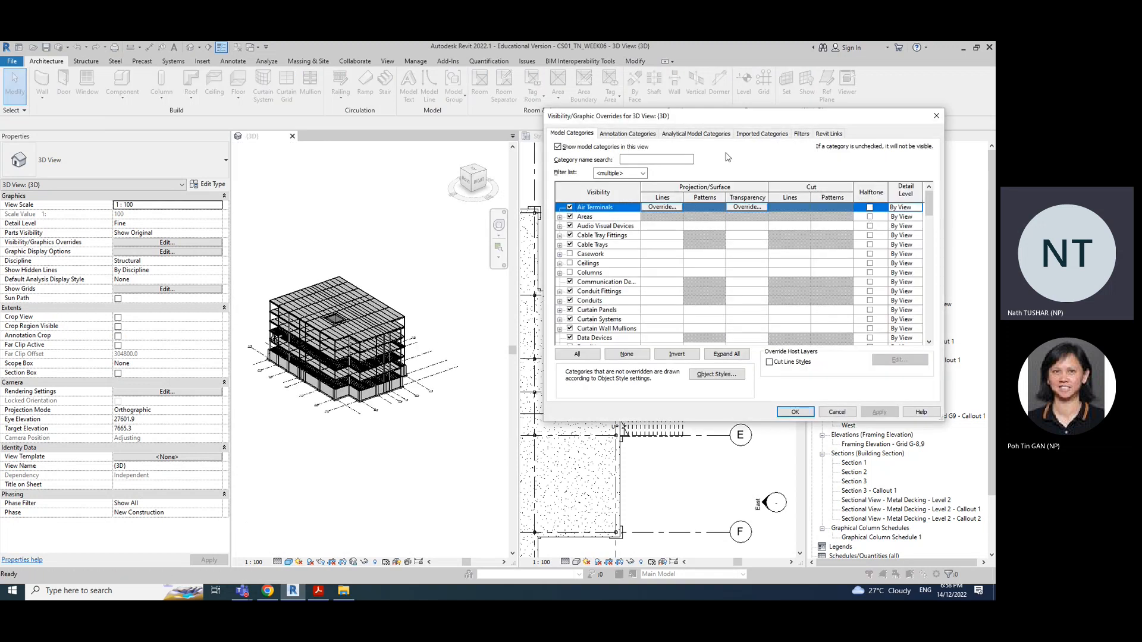
{"action": "left_click", "coordinate": [833, 413]}
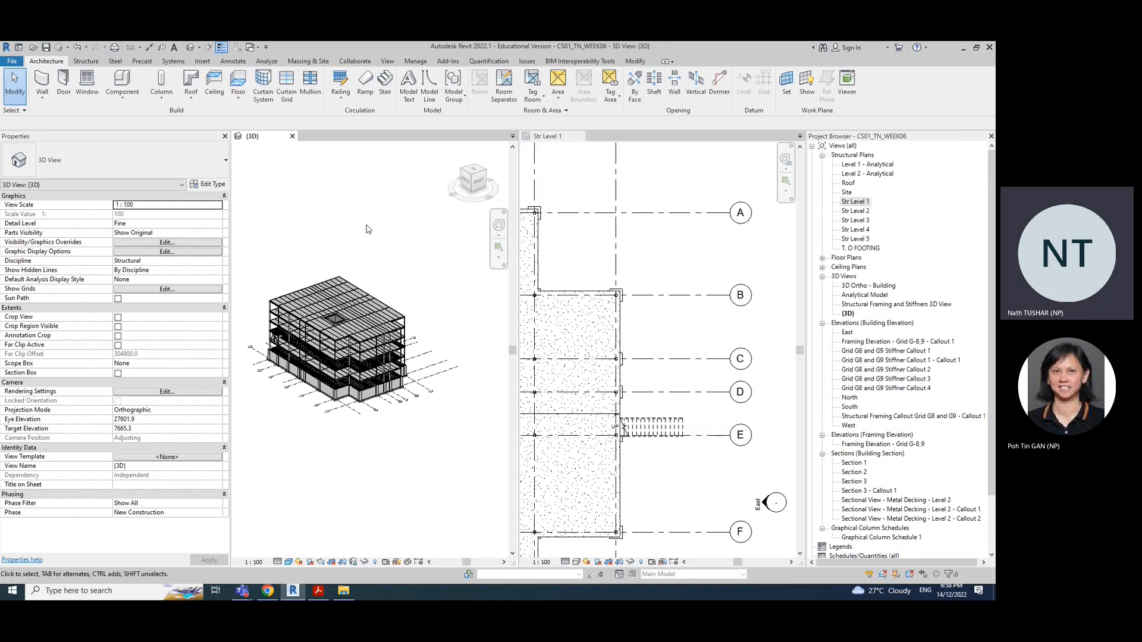
Turn on the Stairs category in the 3D view's visibility/graphics overrides
{"action": "key", "text": "v"}
{"action": "key", "text": "v"}
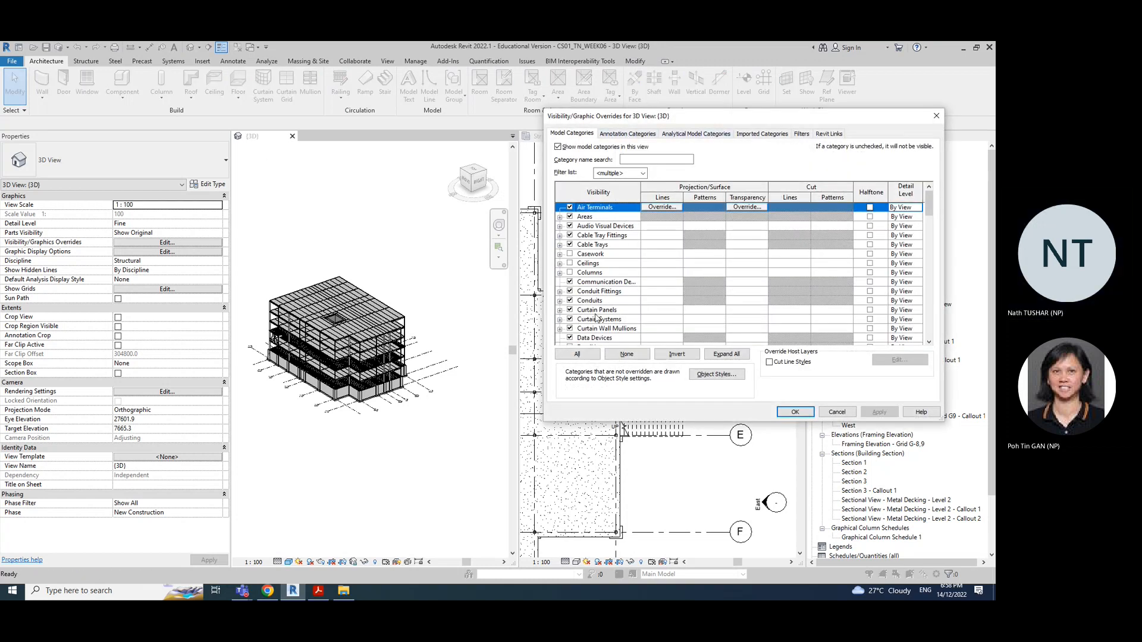
{"action": "scroll", "coordinate": [597, 319], "scroll_direction": "down", "scroll_amount": 13}
{"action": "scroll", "coordinate": [584, 310], "scroll_direction": "down", "scroll_amount": 4}
{"action": "scroll", "coordinate": [575, 333], "scroll_direction": "down", "scroll_amount": 3}
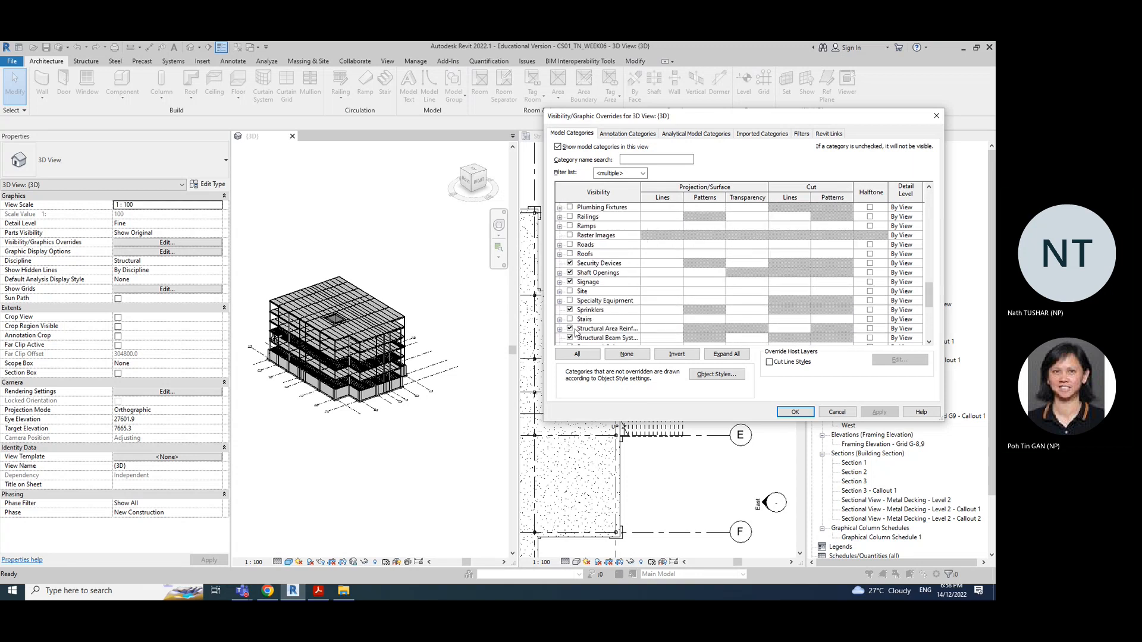
{"action": "left_click", "coordinate": [570, 319]}
{"action": "left_click", "coordinate": [881, 413]}
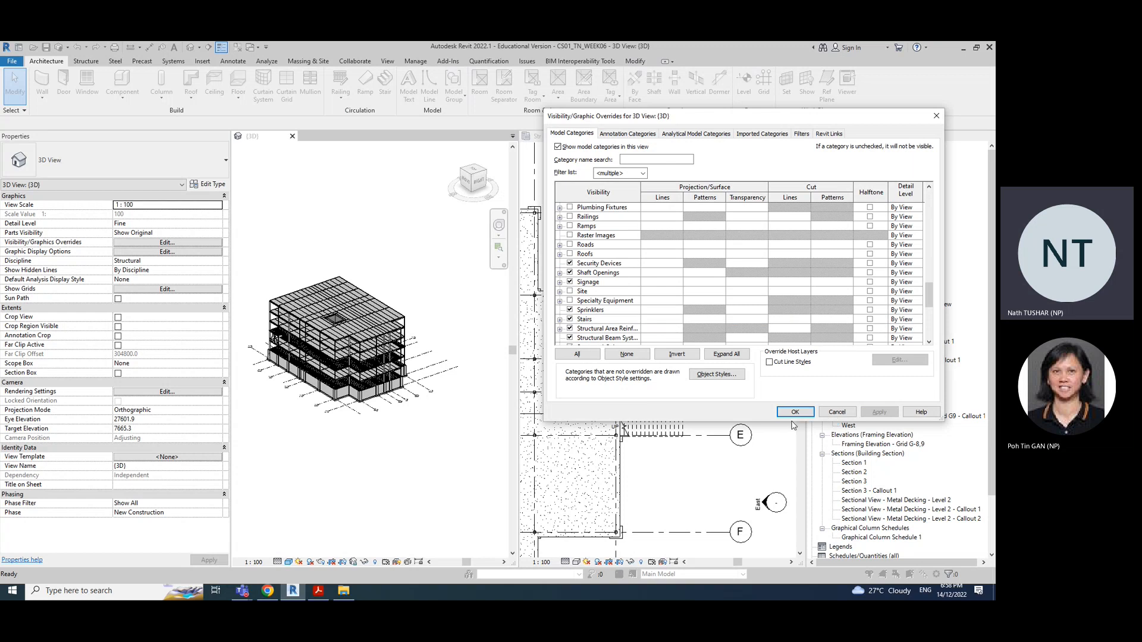
{"action": "left_click", "coordinate": [796, 413]}
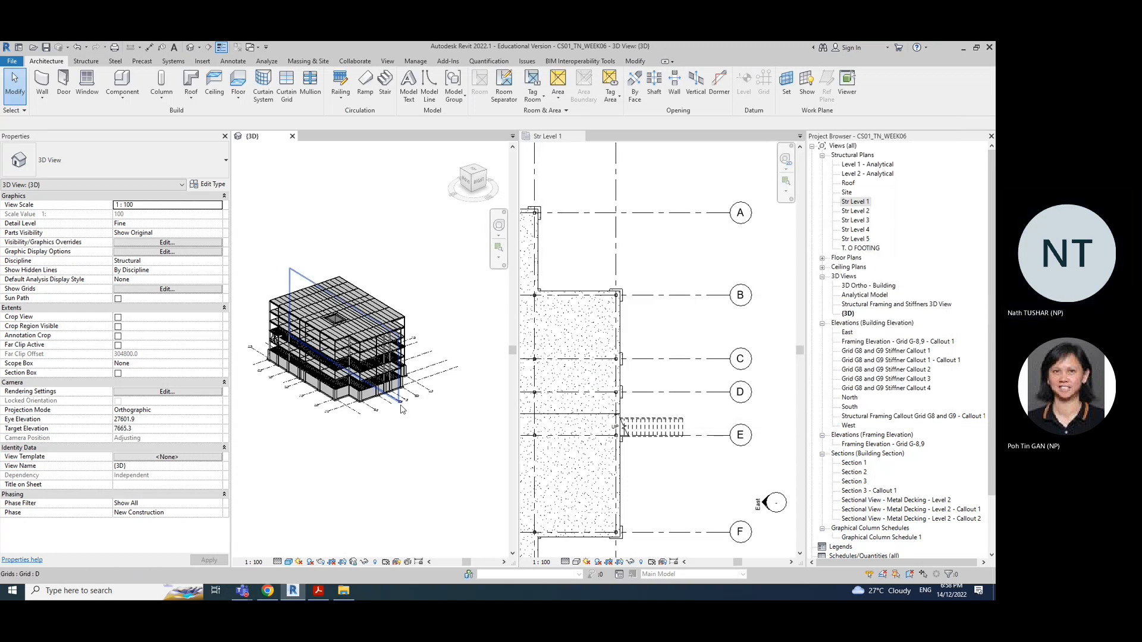
Examine the straight stair beside the building in the 3D view from several angles
{"action": "scroll", "coordinate": [381, 475], "scroll_direction": "up", "scroll_amount": 3}
{"action": "scroll", "coordinate": [357, 493], "scroll_direction": "down", "scroll_amount": 3}
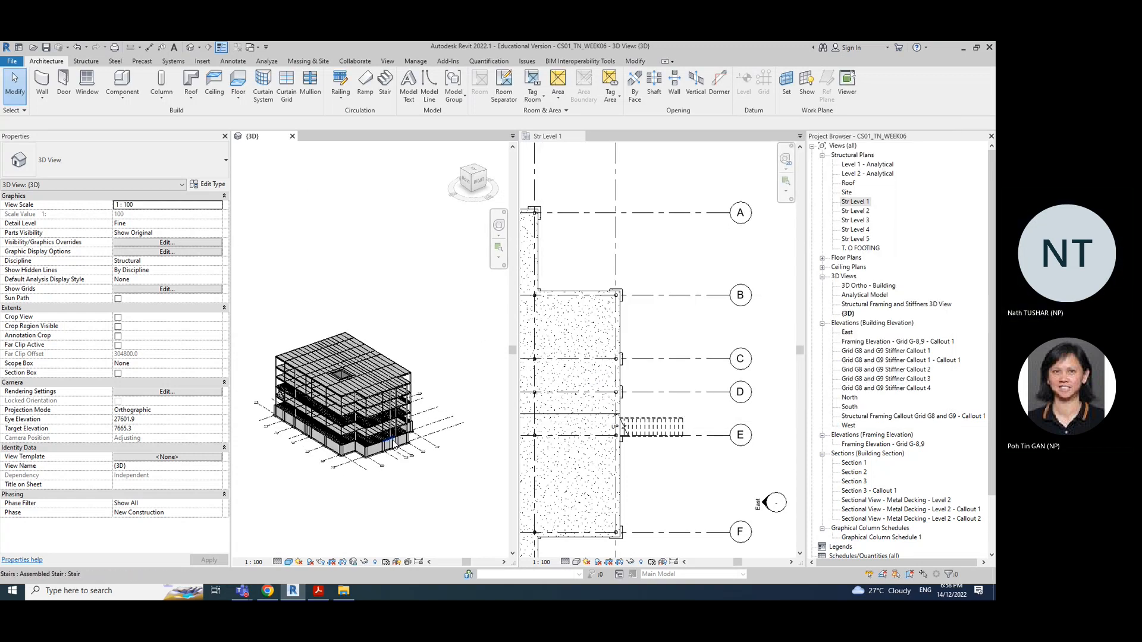
{"action": "scroll", "coordinate": [345, 501], "scroll_direction": "up", "scroll_amount": 3}
{"action": "middle_click_drag", "start_coordinate": [344, 501], "coordinate": [445, 453], "text": "shift"}
{"action": "scroll", "coordinate": [430, 417], "scroll_direction": "up", "scroll_amount": 4}
{"action": "scroll", "coordinate": [414, 454], "scroll_direction": "down", "scroll_amount": 2}
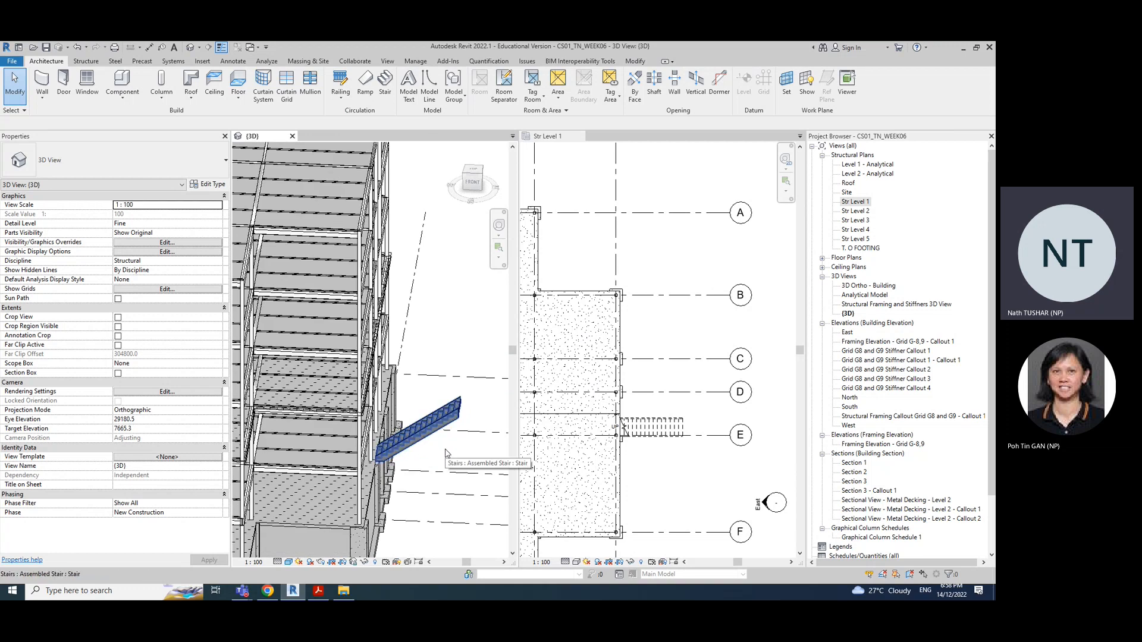
{"action": "scroll", "coordinate": [415, 460], "scroll_direction": "up", "scroll_amount": 2}
{"action": "mouse_move", "coordinate": [400, 460]}
{"action": "middle_mouse_down", "text": "shift"}
{"action": "mouse_move", "coordinate": [425, 455]}
{"action": "mouse_move", "coordinate": [411, 452]}
{"action": "middle_mouse_up", "text": "shift"}
{"action": "scroll", "coordinate": [359, 460], "scroll_direction": "down", "scroll_amount": 2}
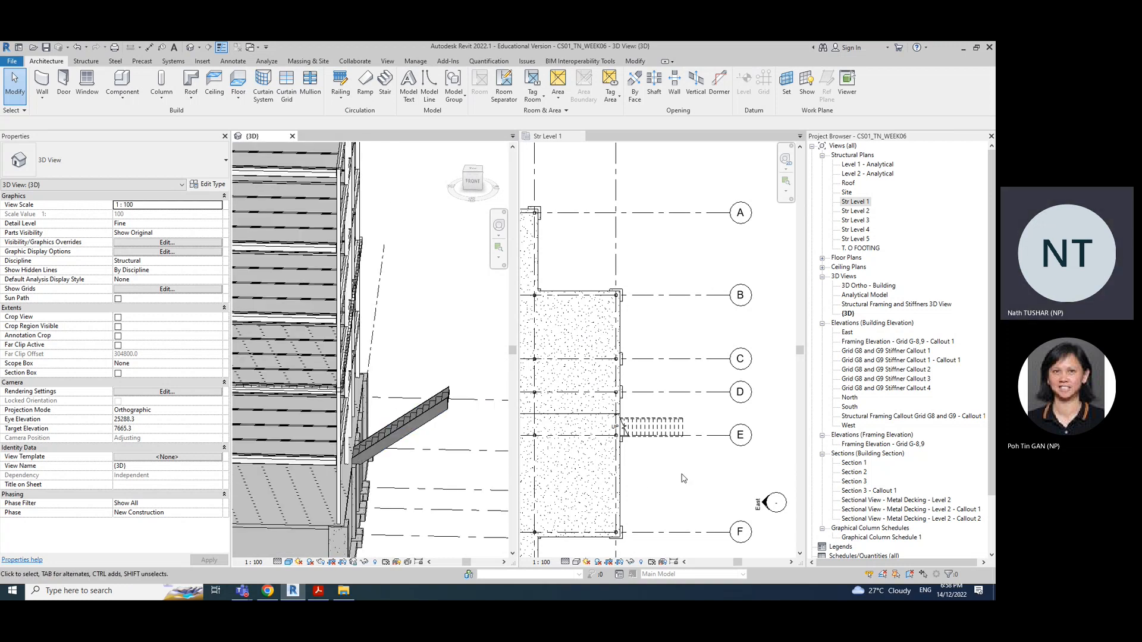
Create a second straight 16-riser stair, 1000 mm wide, running westward along grid C toward the foundation wall
{"action": "left_click", "coordinate": [688, 327]}
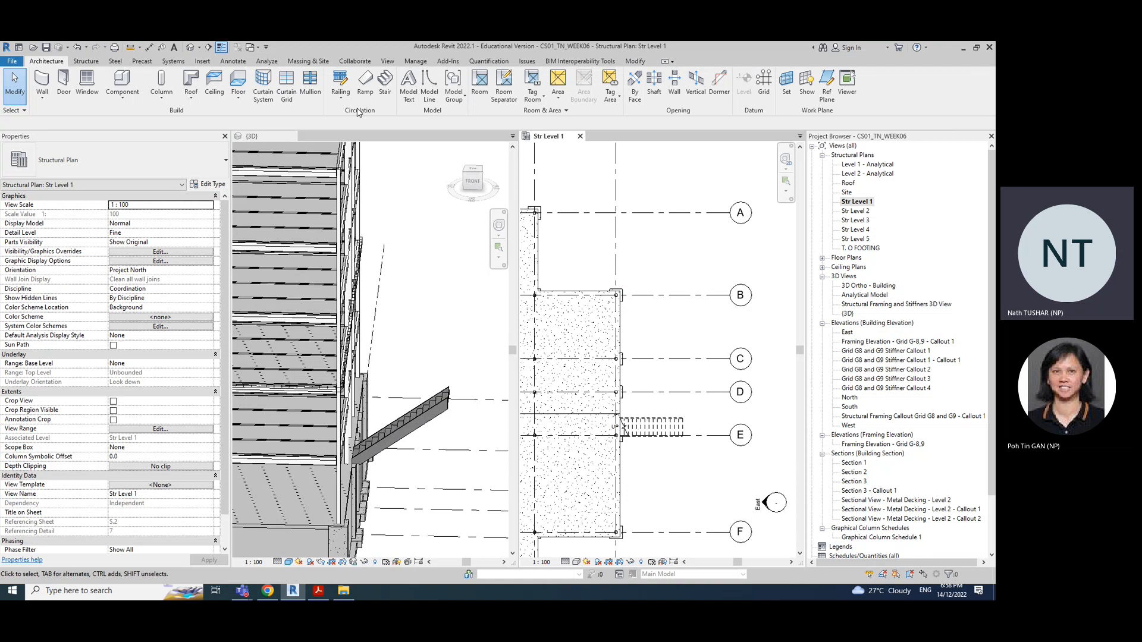
{"action": "left_click", "coordinate": [384, 84]}
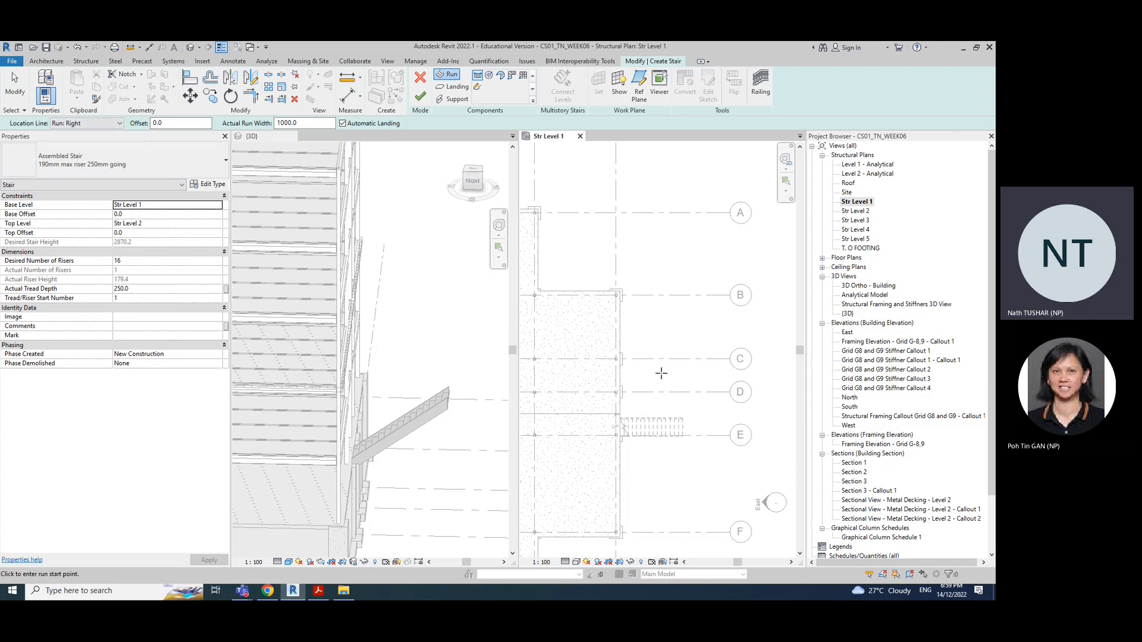
{"action": "scroll", "coordinate": [623, 436], "scroll_direction": "up", "scroll_amount": 2}
{"action": "scroll", "coordinate": [622, 436], "scroll_direction": "up", "scroll_amount": 2}
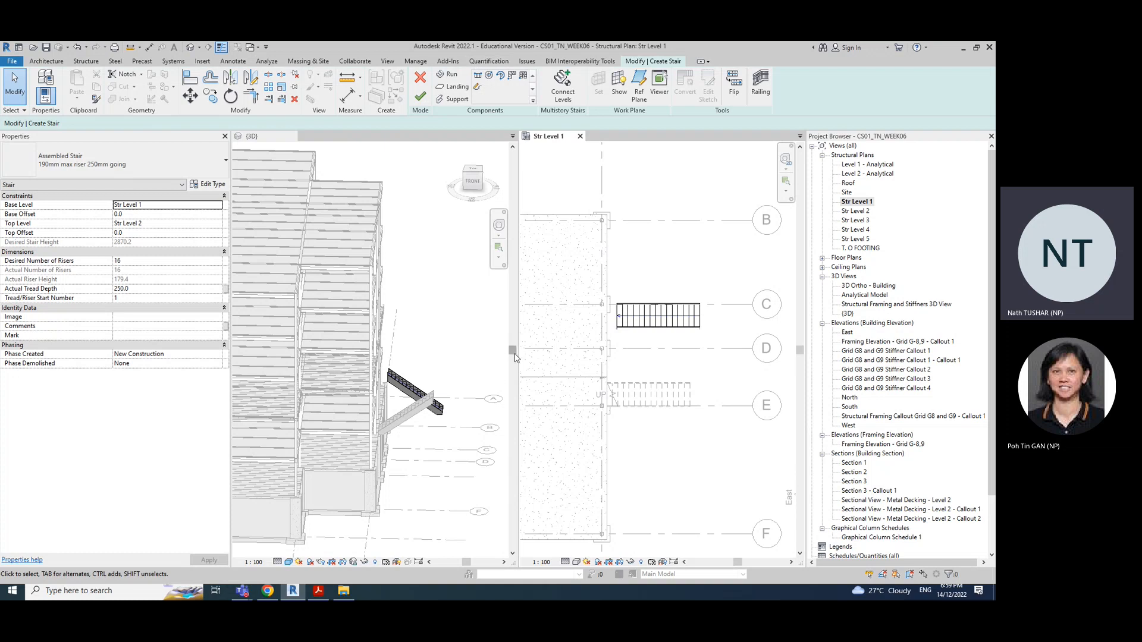
{"action": "left_click", "coordinate": [462, 352]}
{"action": "middle_click_drag", "start_coordinate": [462, 353], "coordinate": [398, 326], "text": "shift"}
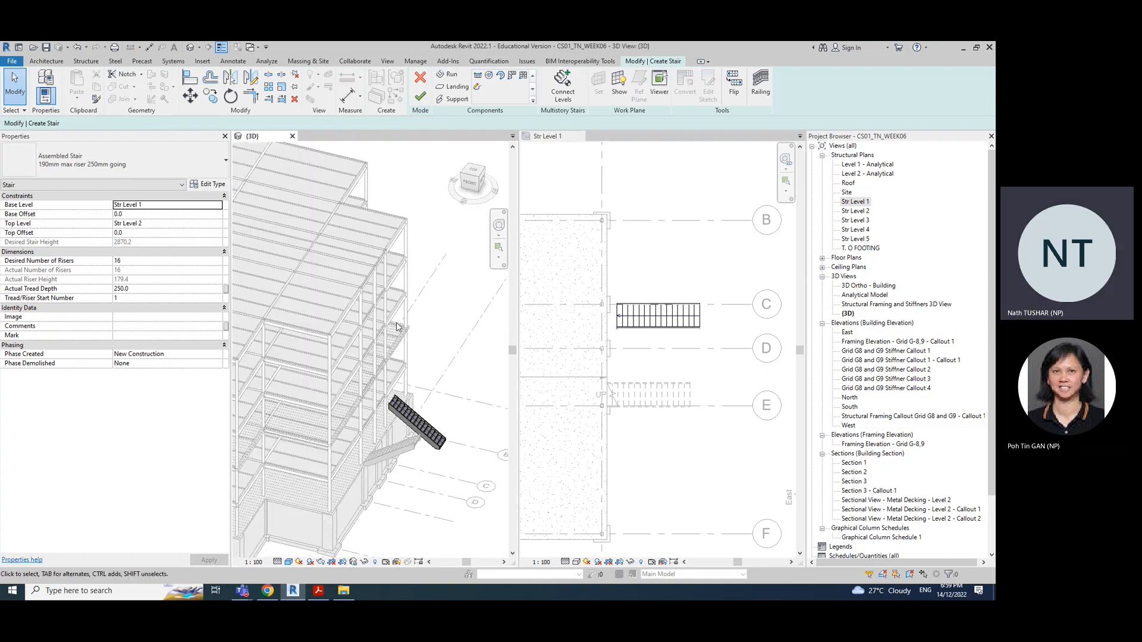
{"action": "left_click", "coordinate": [419, 96]}
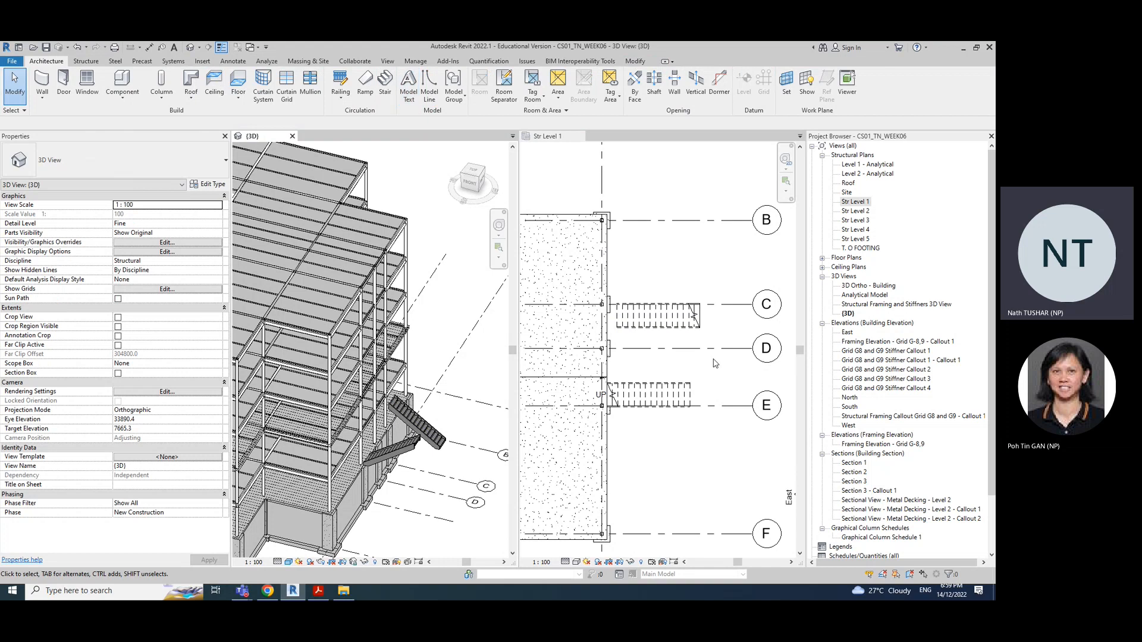
Delete both straight stairs at grids C and E from the Str Level 1 plan
{"action": "left_click", "coordinate": [666, 326]}
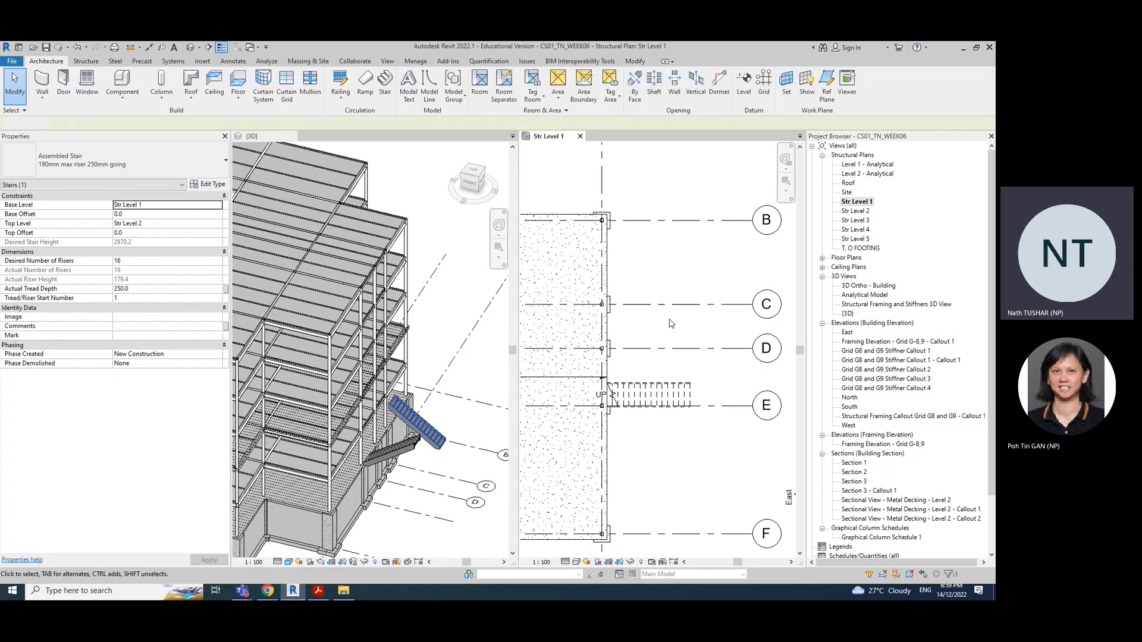
{"action": "left_click", "coordinate": [672, 395]}
{"action": "key", "text": "Delete"}
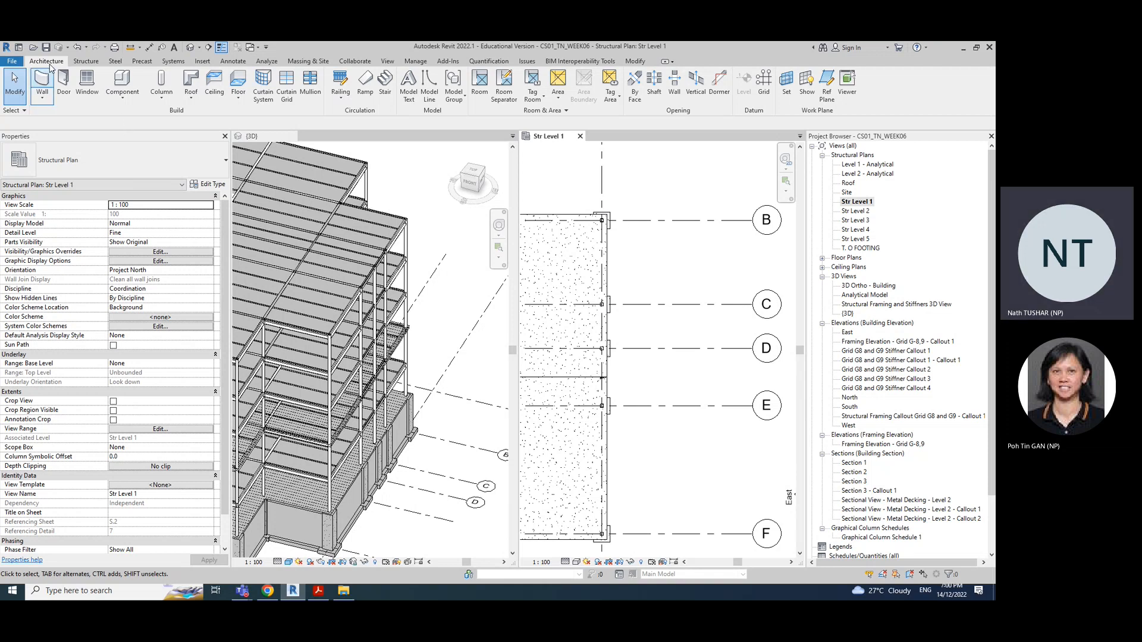
Start a new stair with a run 1750 mm long and 1000 mm wide, eastward along grid E from the foundation wall's outer face
{"action": "left_click", "coordinate": [386, 90]}
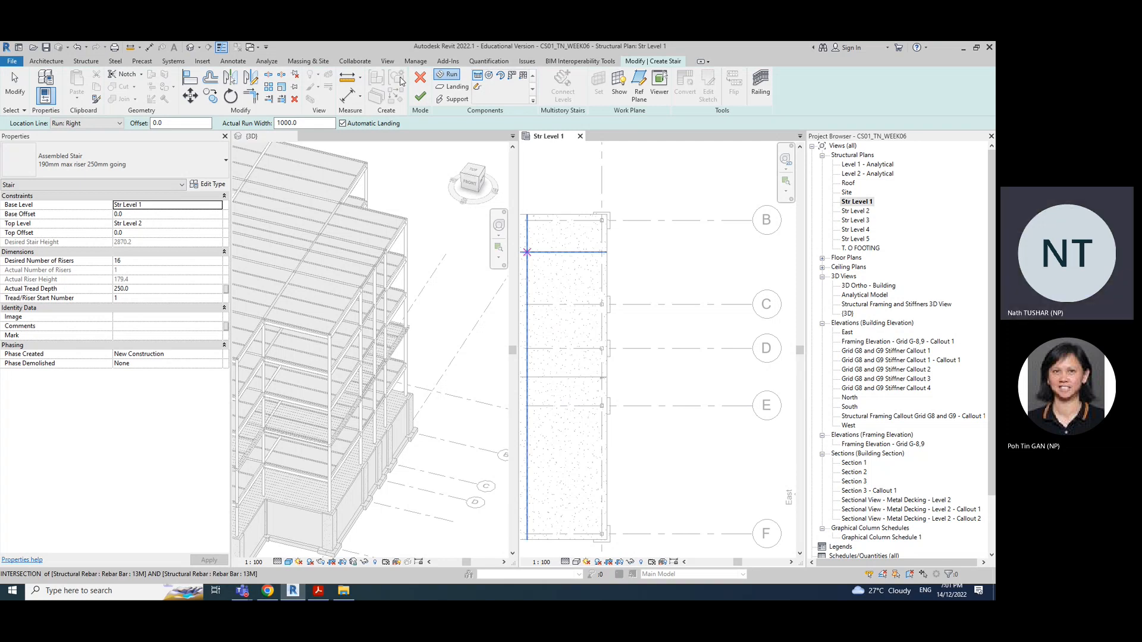
{"action": "left_click", "coordinate": [426, 80]}
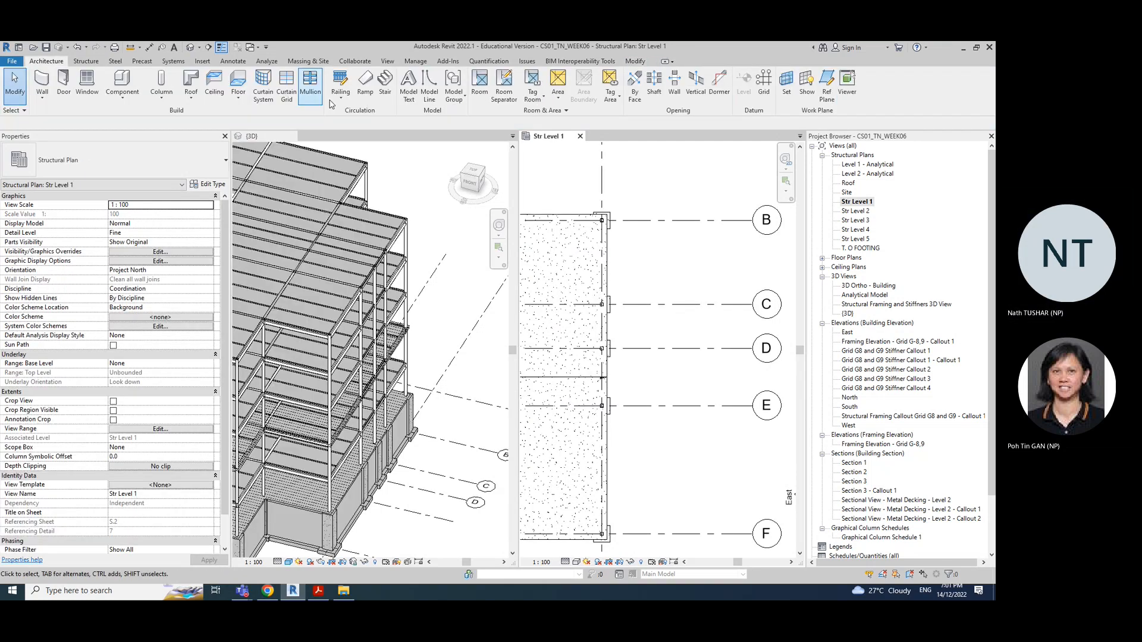
{"action": "left_click", "coordinate": [385, 86]}
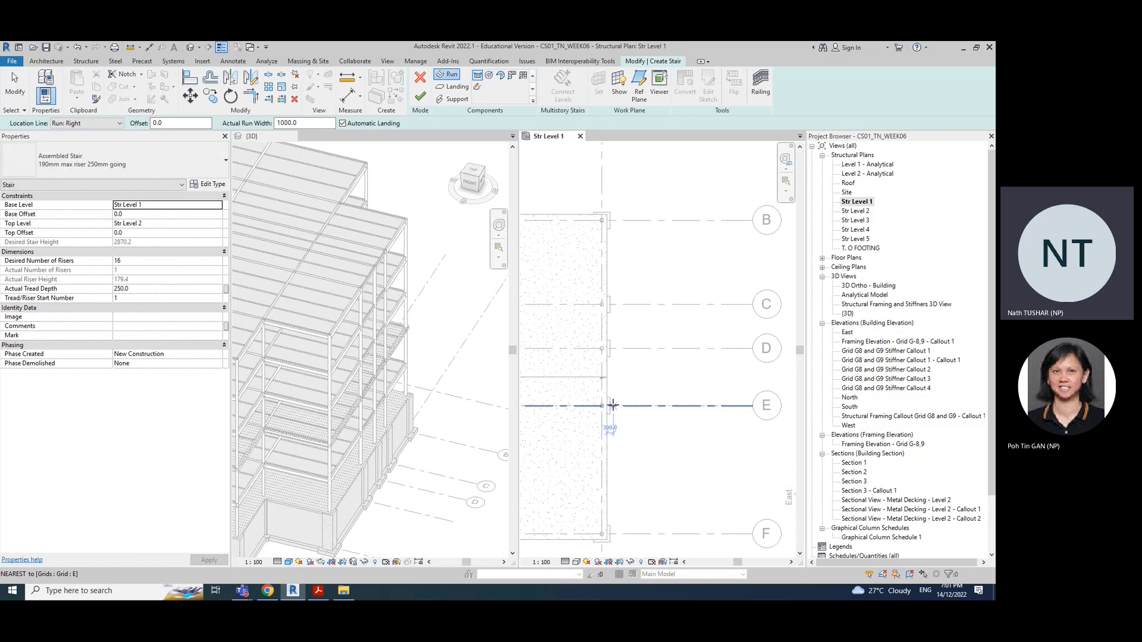
{"action": "scroll", "coordinate": [607, 408], "scroll_direction": "up", "scroll_amount": 3}
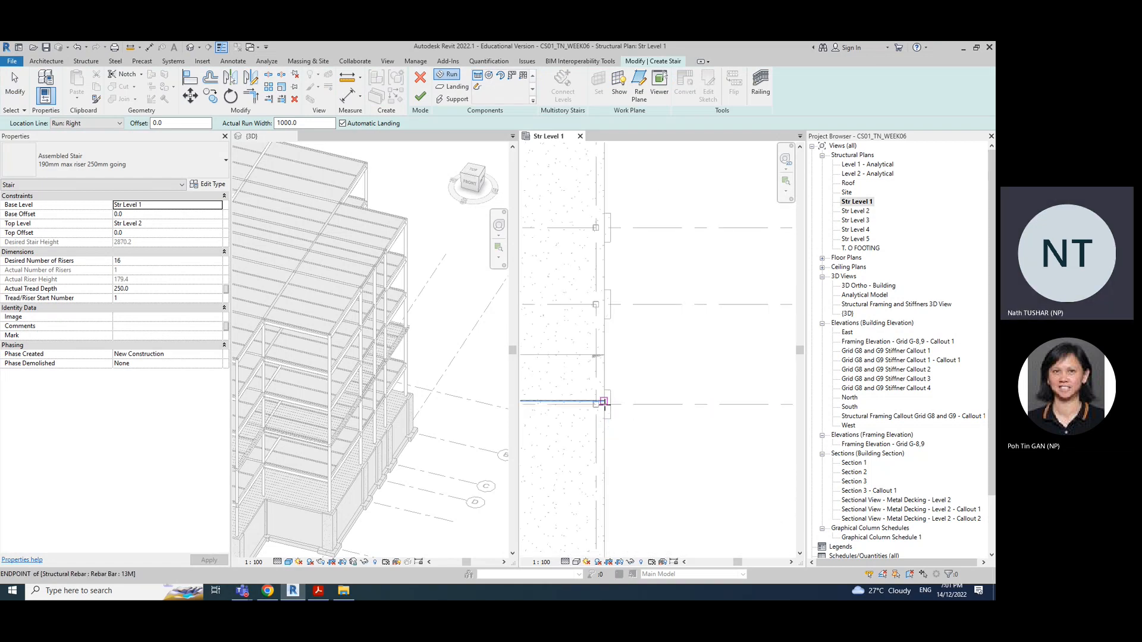
{"action": "scroll", "coordinate": [603, 404], "scroll_direction": "up", "scroll_amount": 1}
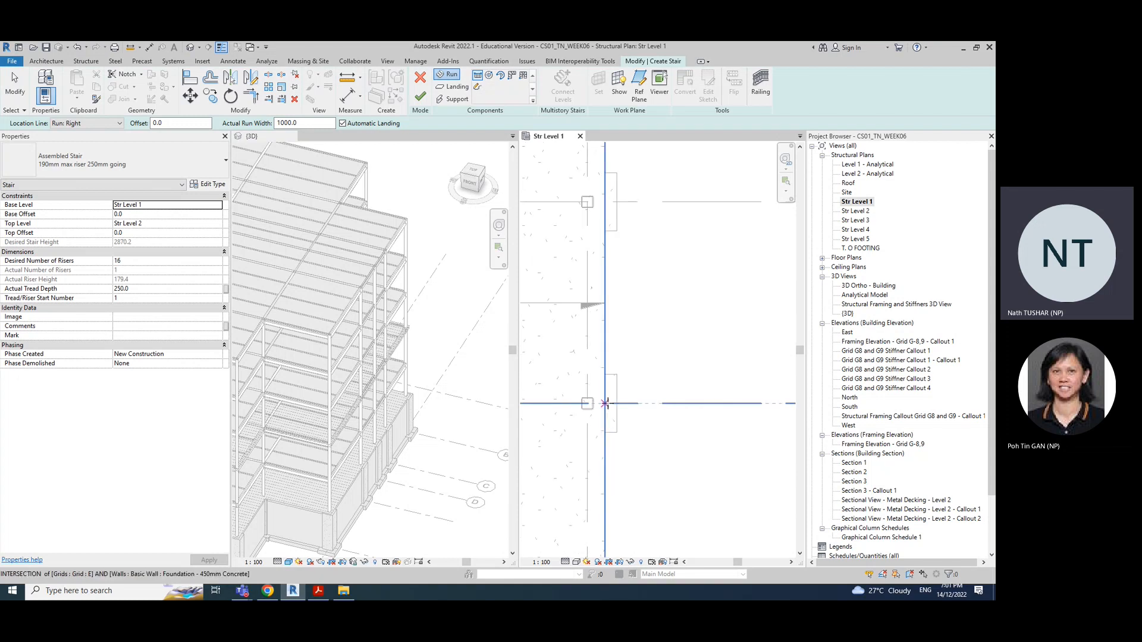
{"action": "left_click", "coordinate": [606, 404]}
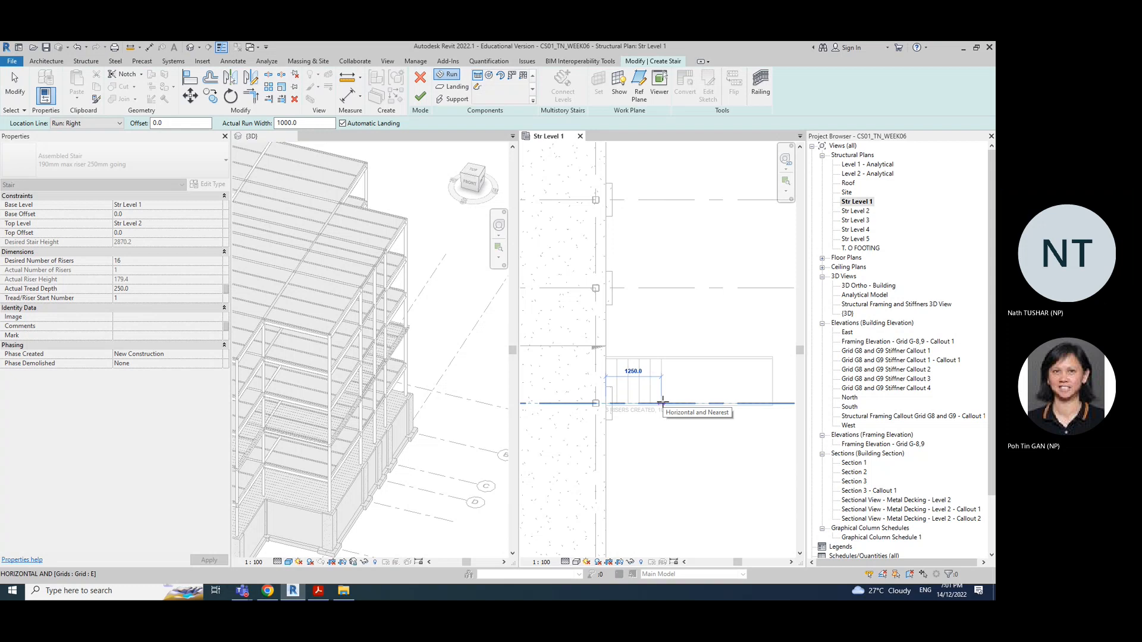
{"action": "scroll", "coordinate": [662, 403], "scroll_direction": "down", "scroll_amount": 1}
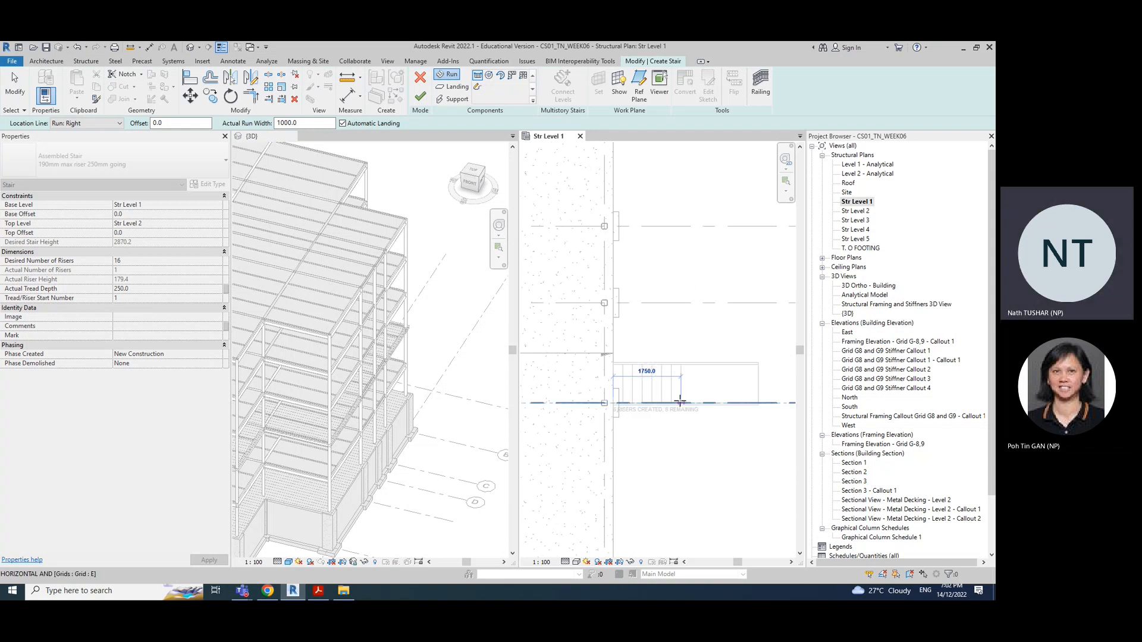
{"action": "left_click", "coordinate": [681, 397]}
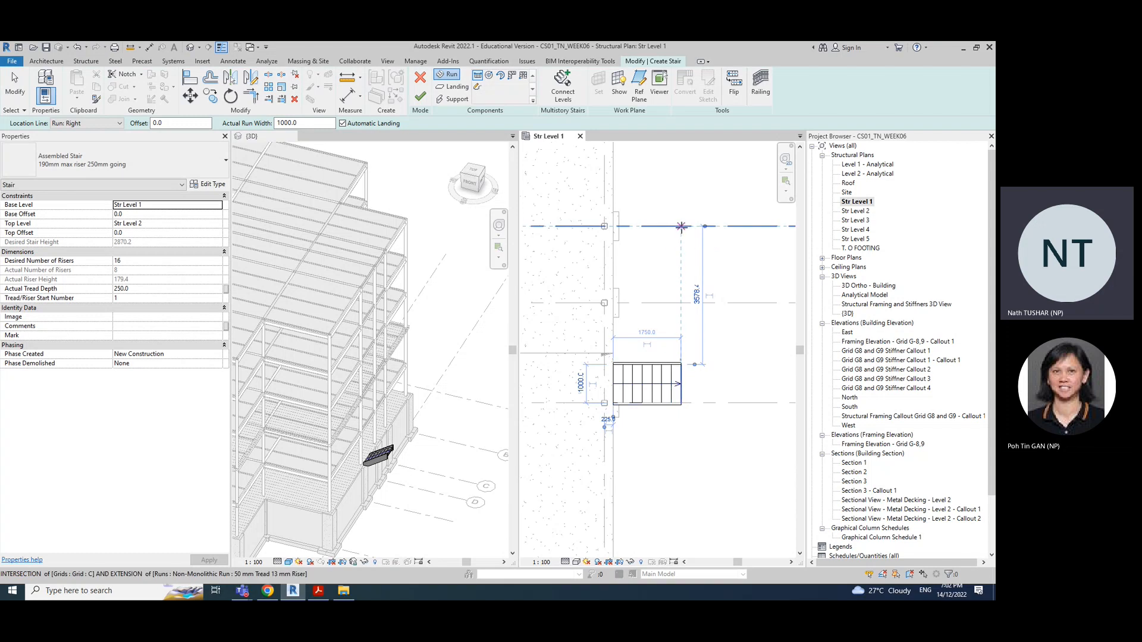
Add a second run westward along grid C, aligned with the first run's end and joined by an automatic landing, and finish the stair
{"action": "left_click", "coordinate": [682, 227]}
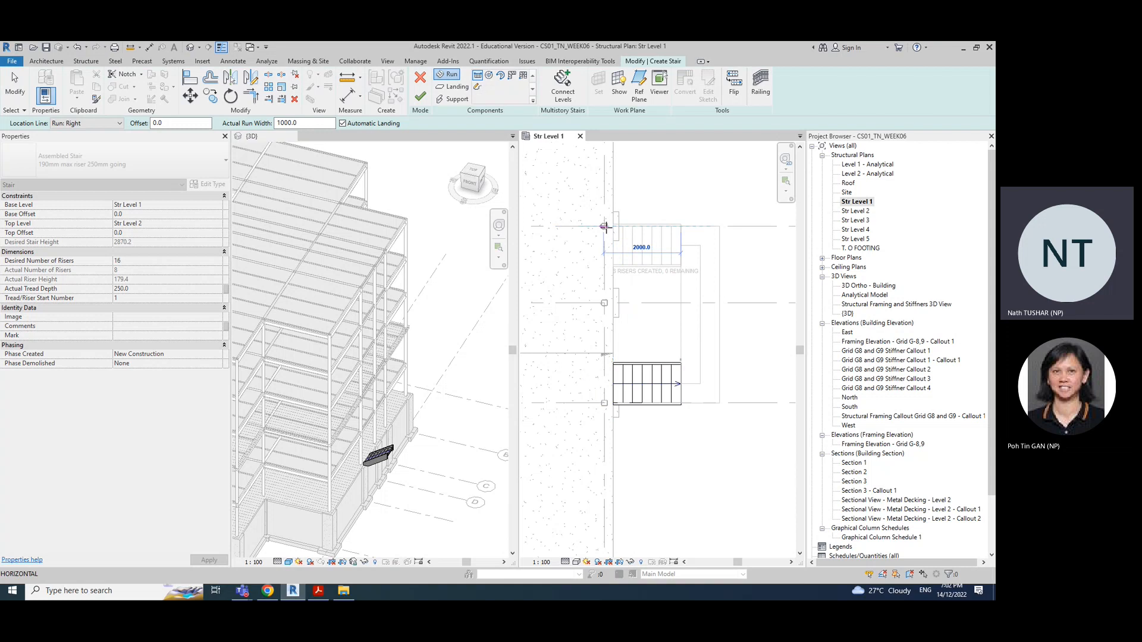
{"action": "left_click", "coordinate": [605, 227]}
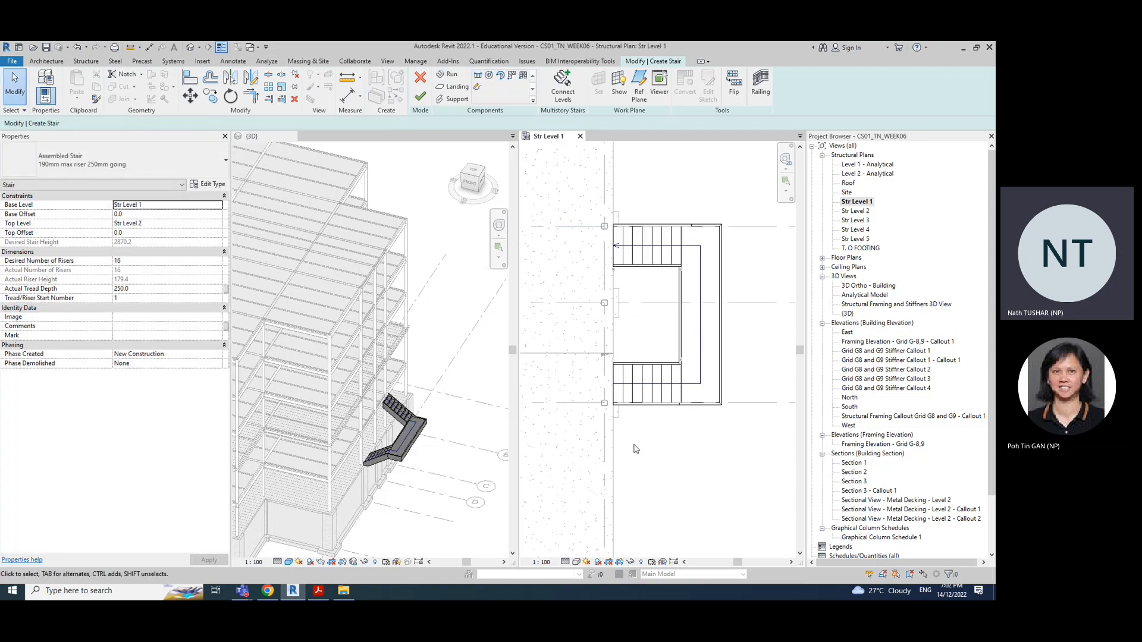
{"action": "scroll", "coordinate": [410, 465], "scroll_direction": "up", "scroll_amount": 3}
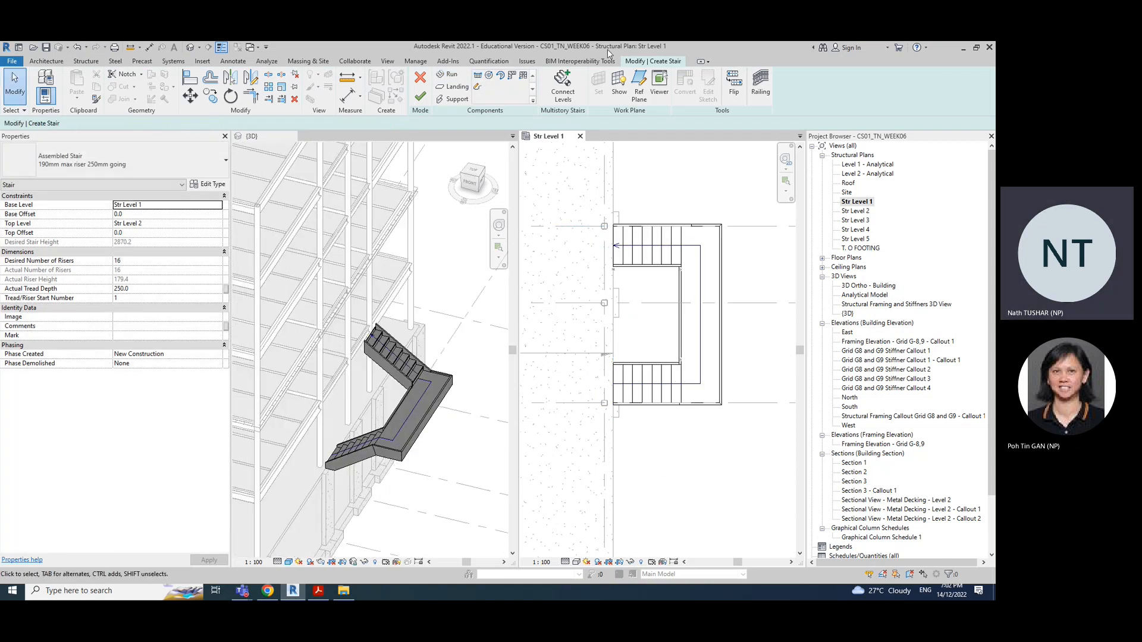
{"action": "left_click", "coordinate": [420, 96]}
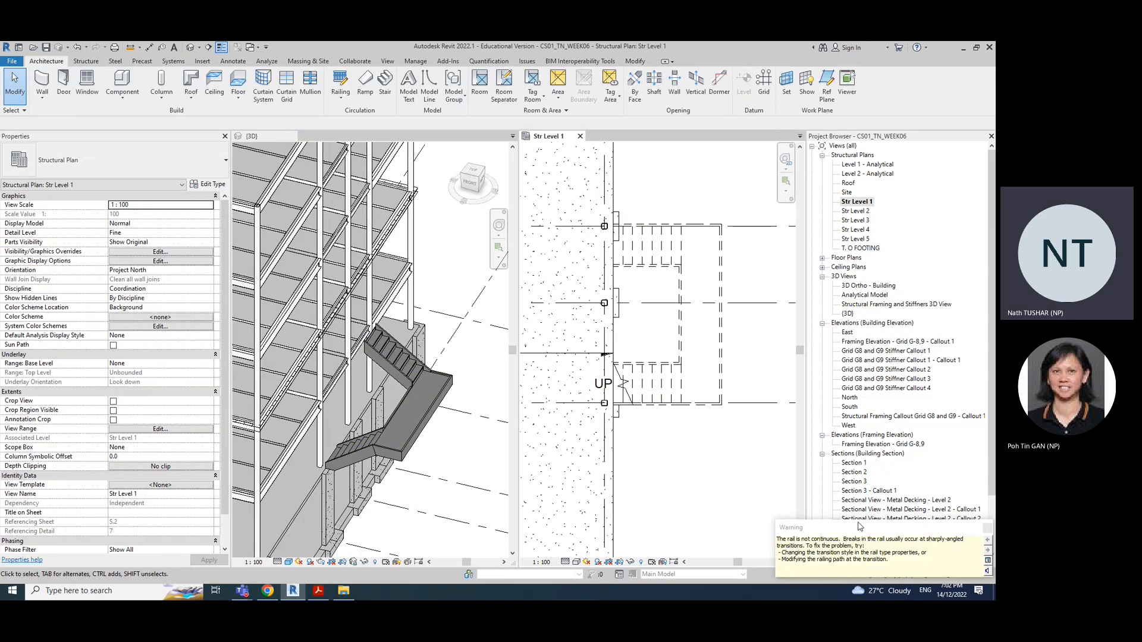
Dismiss the railing warning and inspect the two-run staircase against the foundation wall in the 3D view
{"action": "left_click", "coordinate": [986, 529]}
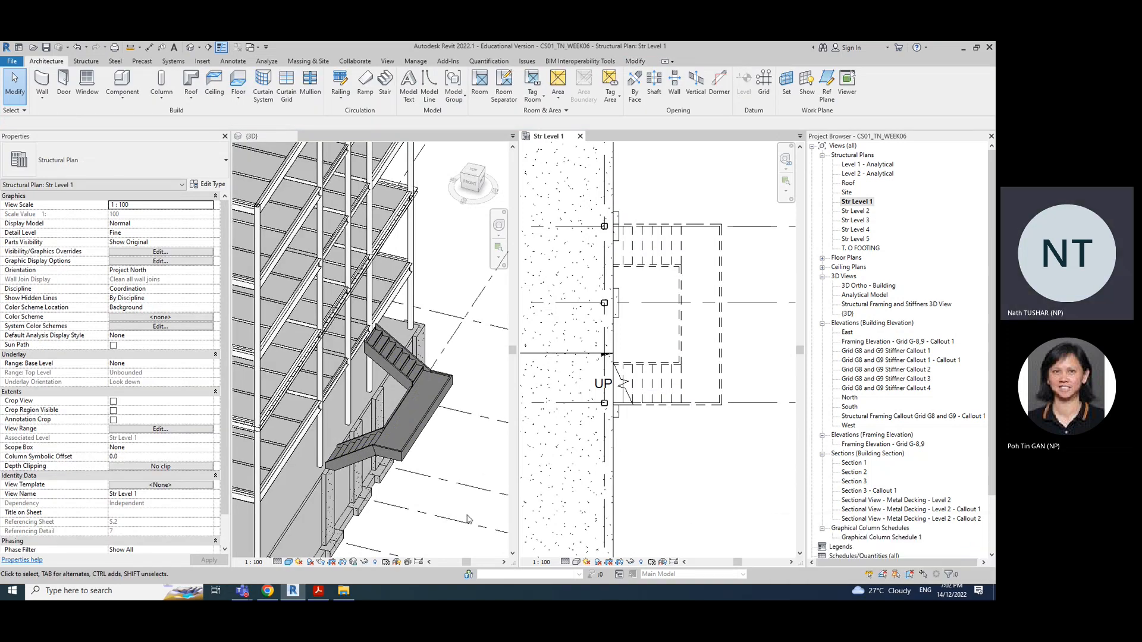
{"action": "left_click", "coordinate": [418, 510]}
{"action": "middle_click_drag", "start_coordinate": [424, 485], "coordinate": [386, 470], "text": "shift"}
{"action": "left_click", "coordinate": [474, 175]}
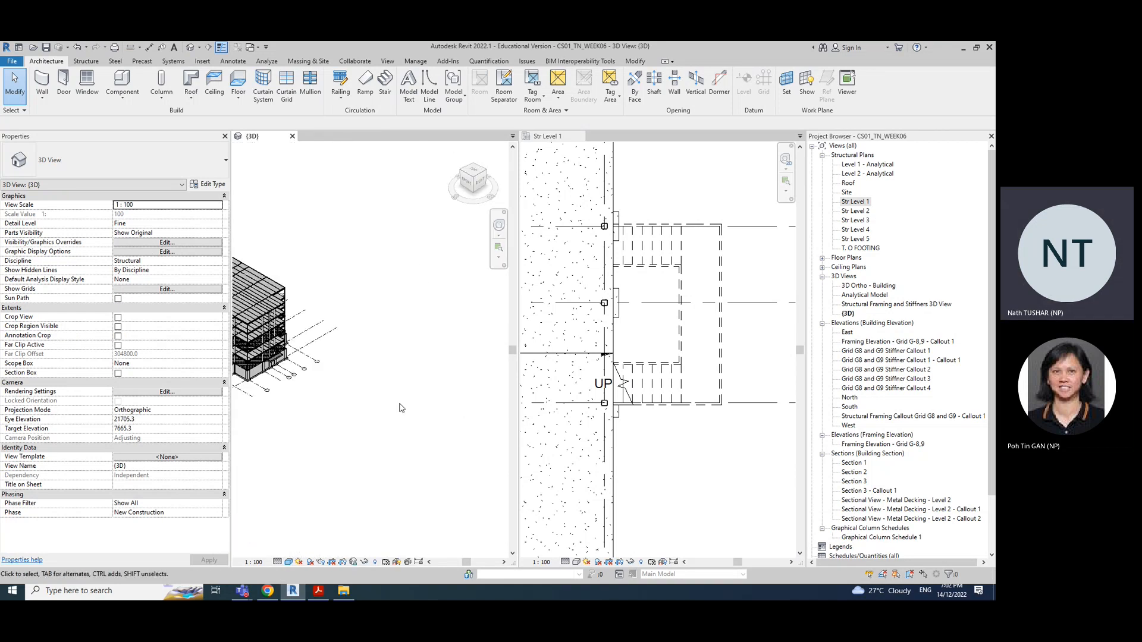
{"action": "scroll", "coordinate": [412, 410], "scroll_direction": "up", "scroll_amount": 5}
{"action": "scroll", "coordinate": [412, 410], "scroll_direction": "up", "scroll_amount": 3}
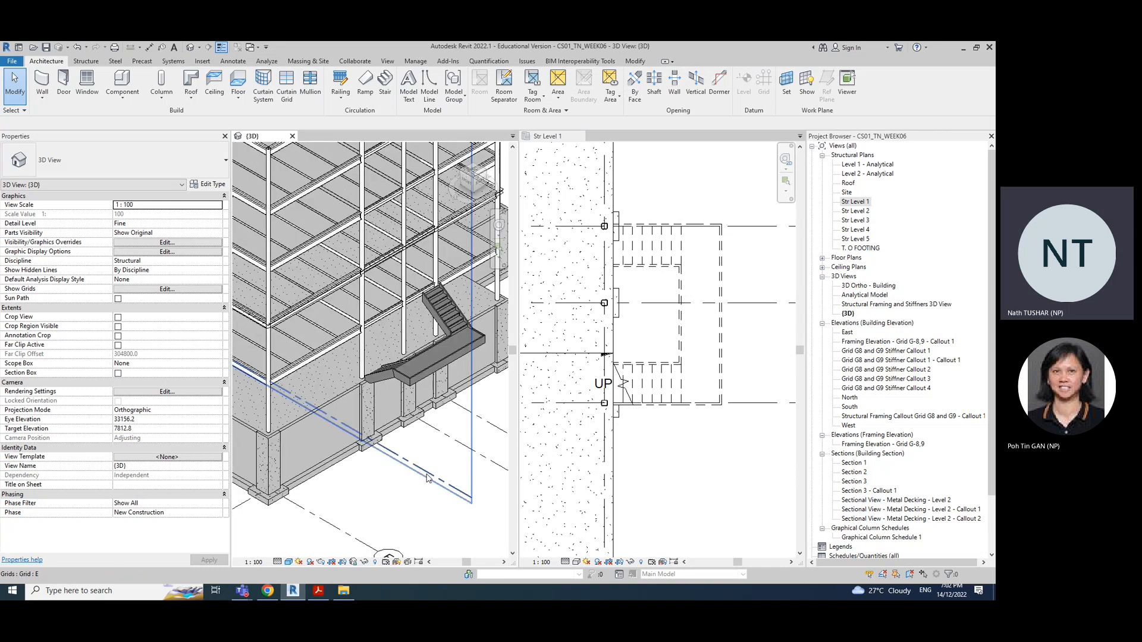
{"action": "middle_click_drag", "start_coordinate": [407, 512], "coordinate": [279, 475]}
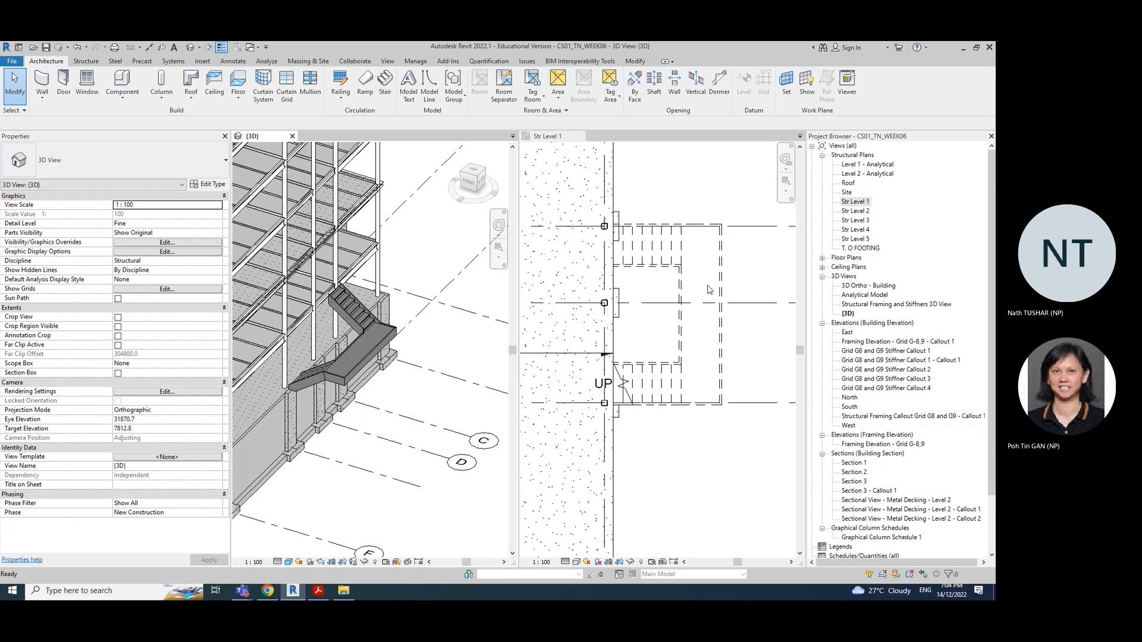
Delete the two-run staircase between grids E and C from the Str Level 1 plan
{"action": "left_click", "coordinate": [560, 141]}
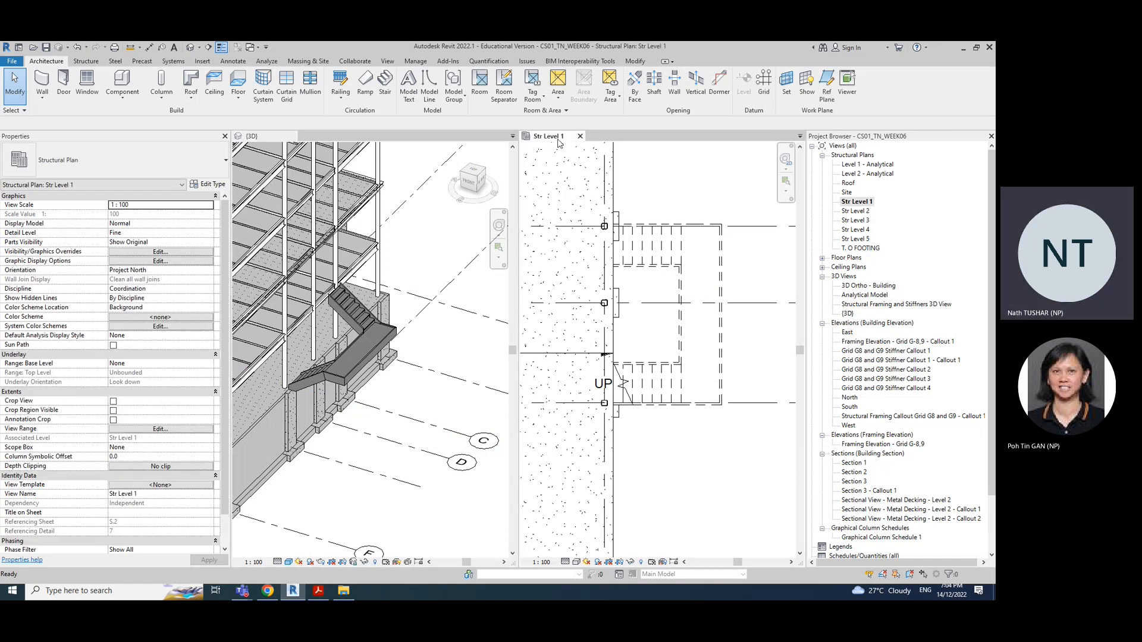
{"action": "left_click", "coordinate": [721, 275]}
{"action": "key", "text": "Delete"}
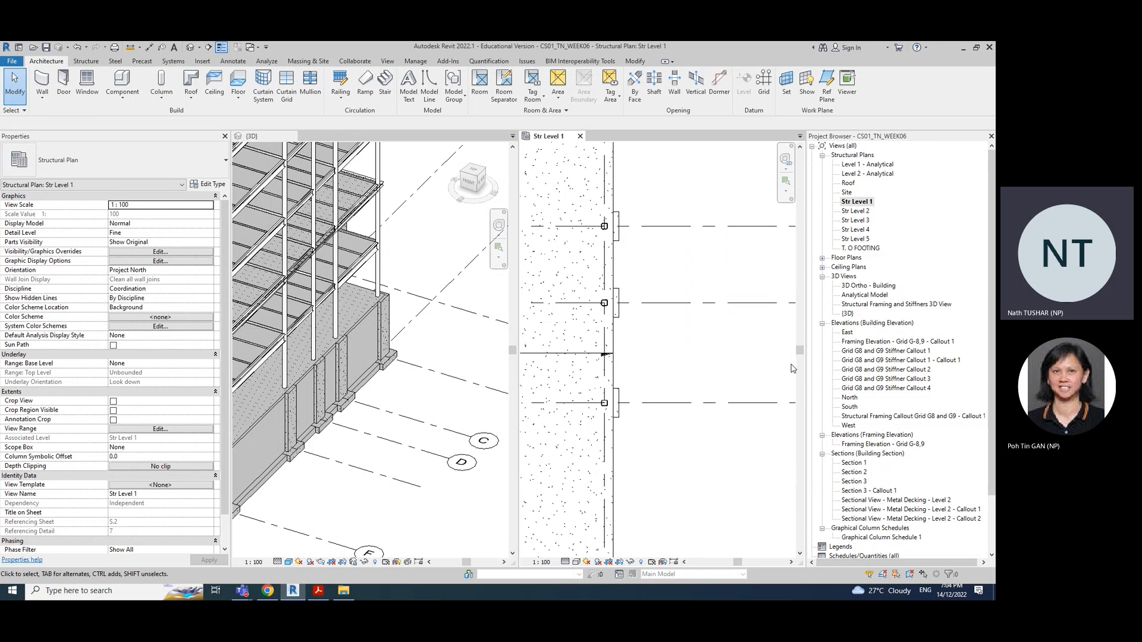
{"action": "left_click", "coordinate": [262, 137]}
{"action": "left_click", "coordinate": [530, 147]}
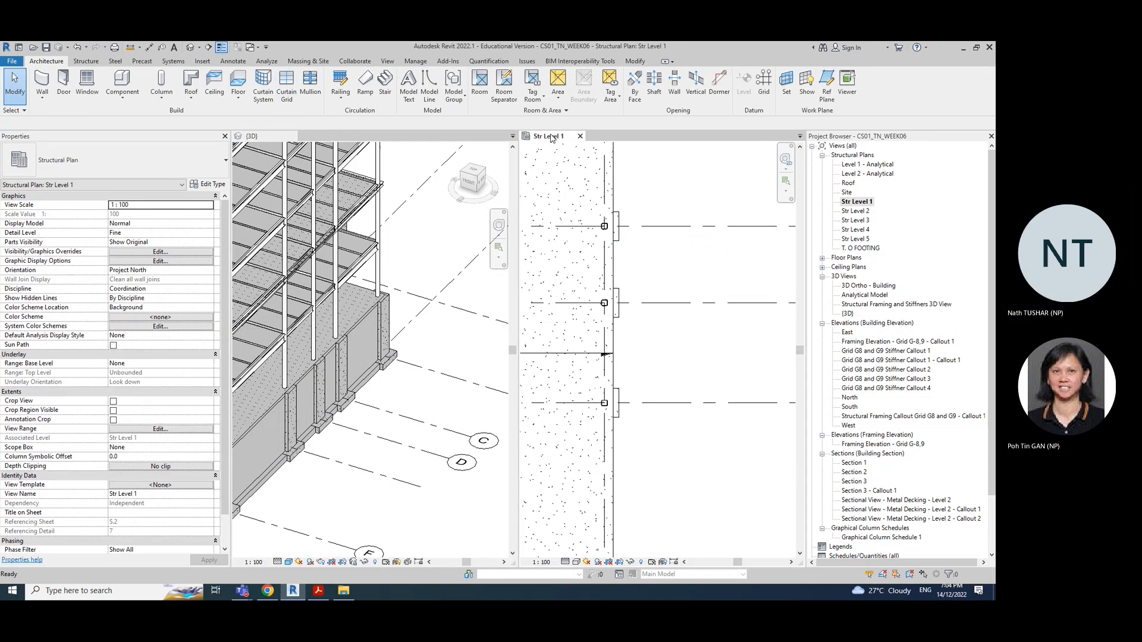
Examine the building's east side and its grids in the Str Level 1 plan, and the whole building in 3D
{"action": "scroll", "coordinate": [650, 390], "scroll_direction": "down", "scroll_amount": 5}
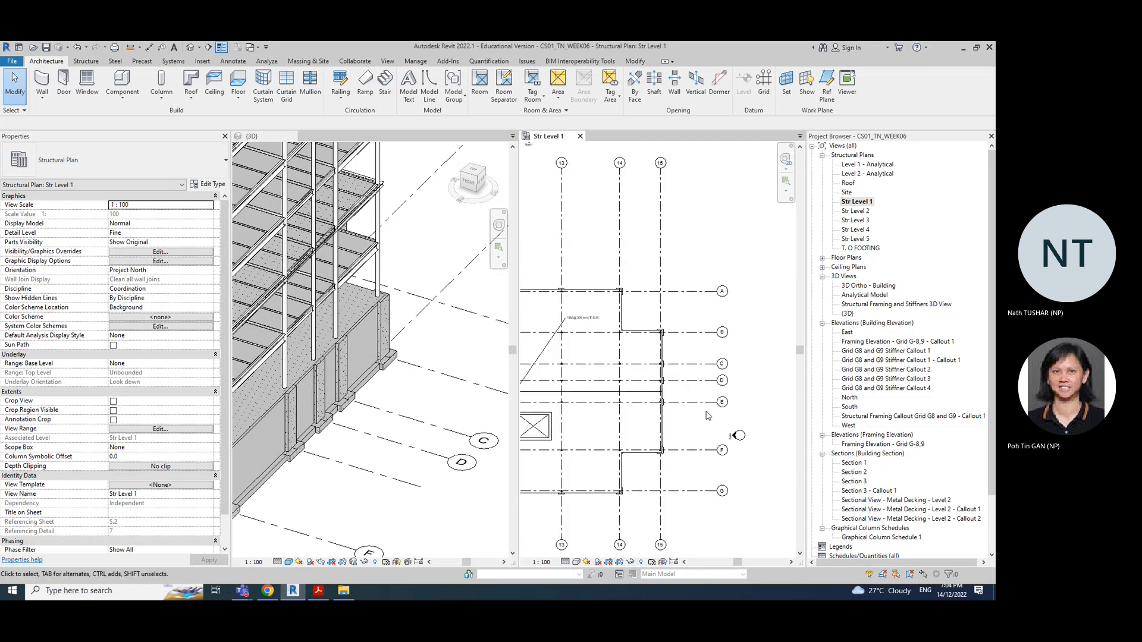
{"action": "scroll", "coordinate": [697, 433], "scroll_direction": "down", "scroll_amount": 4}
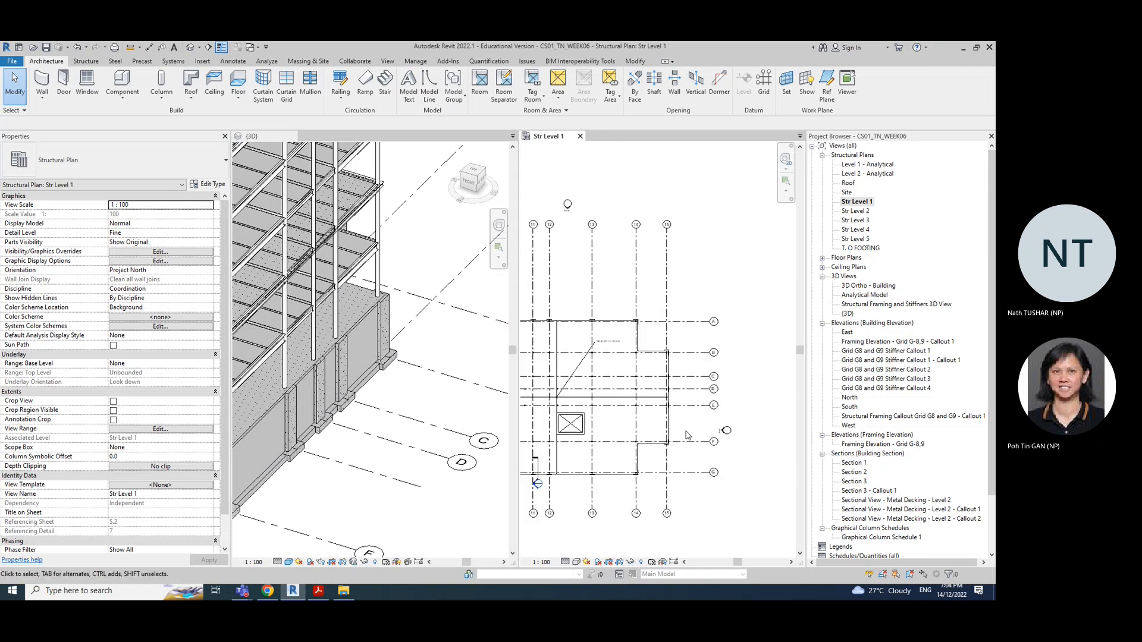
{"action": "scroll", "coordinate": [682, 445], "scroll_direction": "up", "scroll_amount": 3}
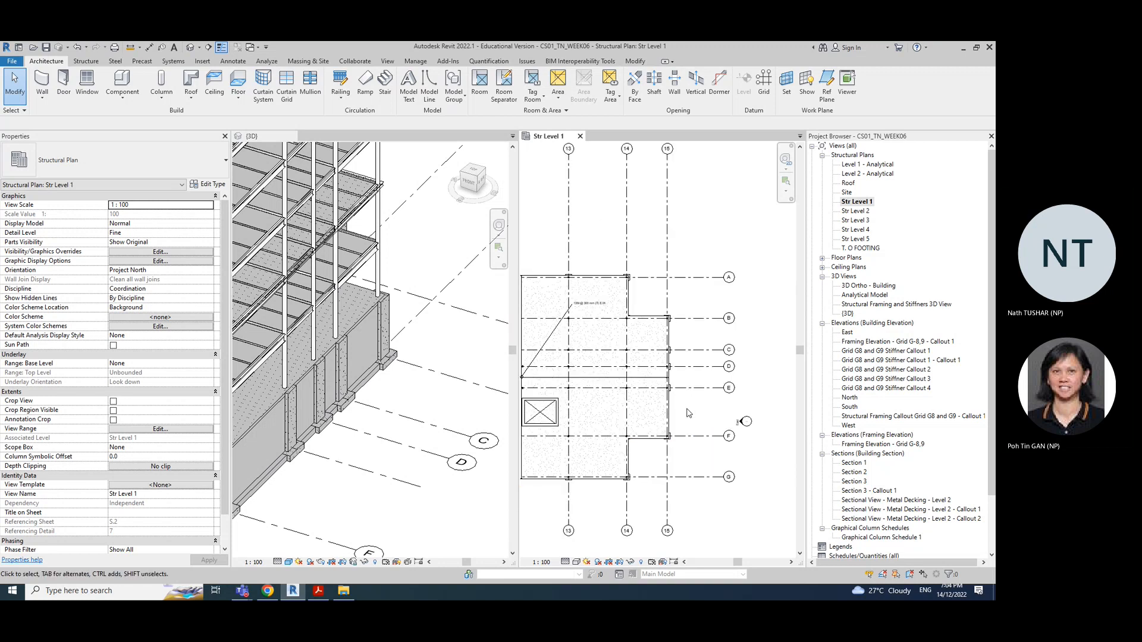
{"action": "scroll", "coordinate": [686, 412], "scroll_direction": "up", "scroll_amount": 2}
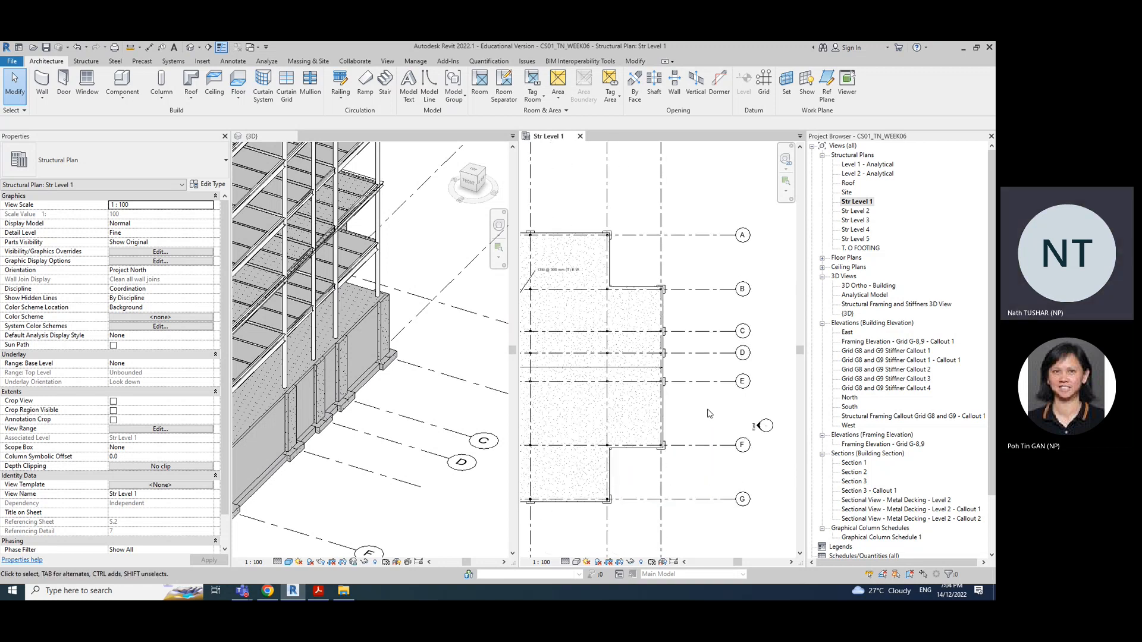
{"action": "middle_click_drag", "start_coordinate": [708, 414], "coordinate": [690, 415]}
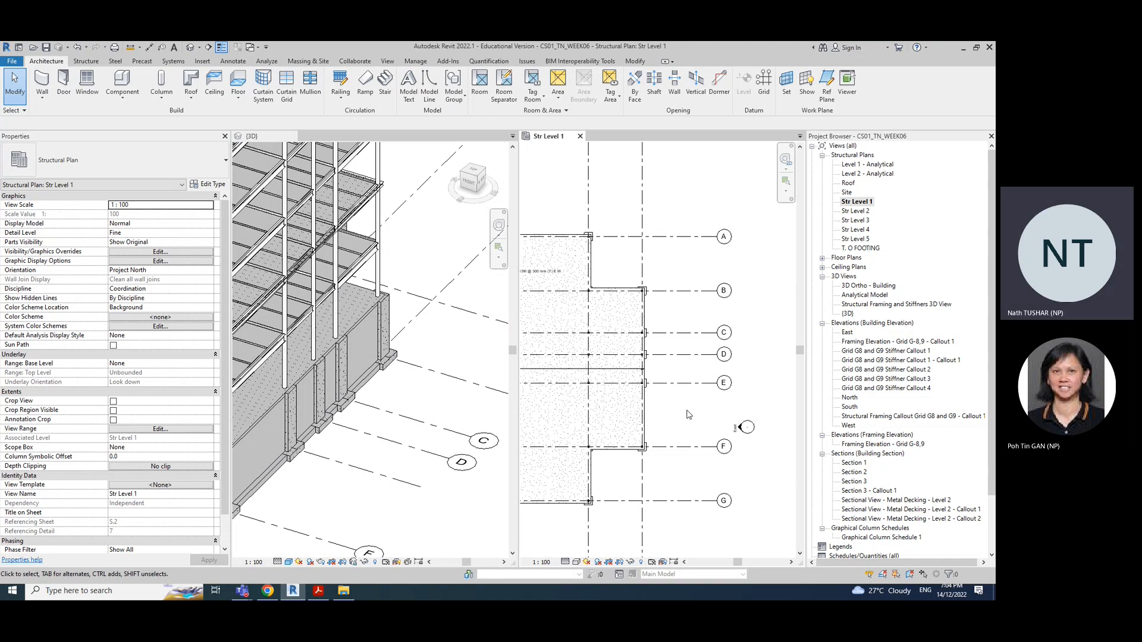
{"action": "scroll", "coordinate": [688, 415], "scroll_direction": "up", "scroll_amount": 3}
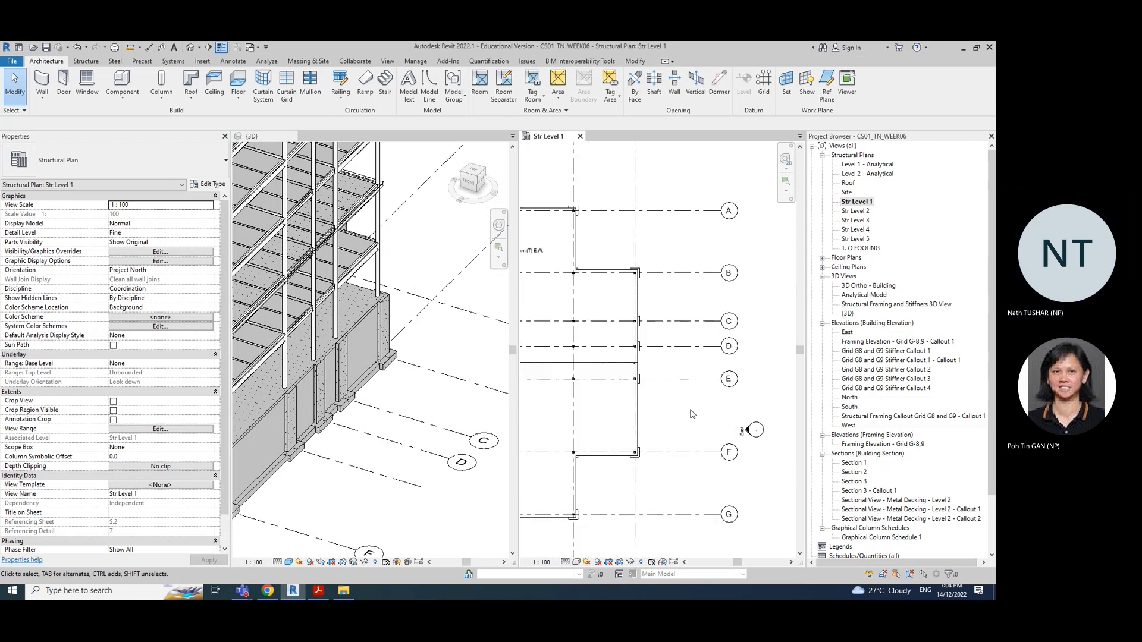
{"action": "middle_click_drag", "start_coordinate": [676, 394], "coordinate": [681, 423]}
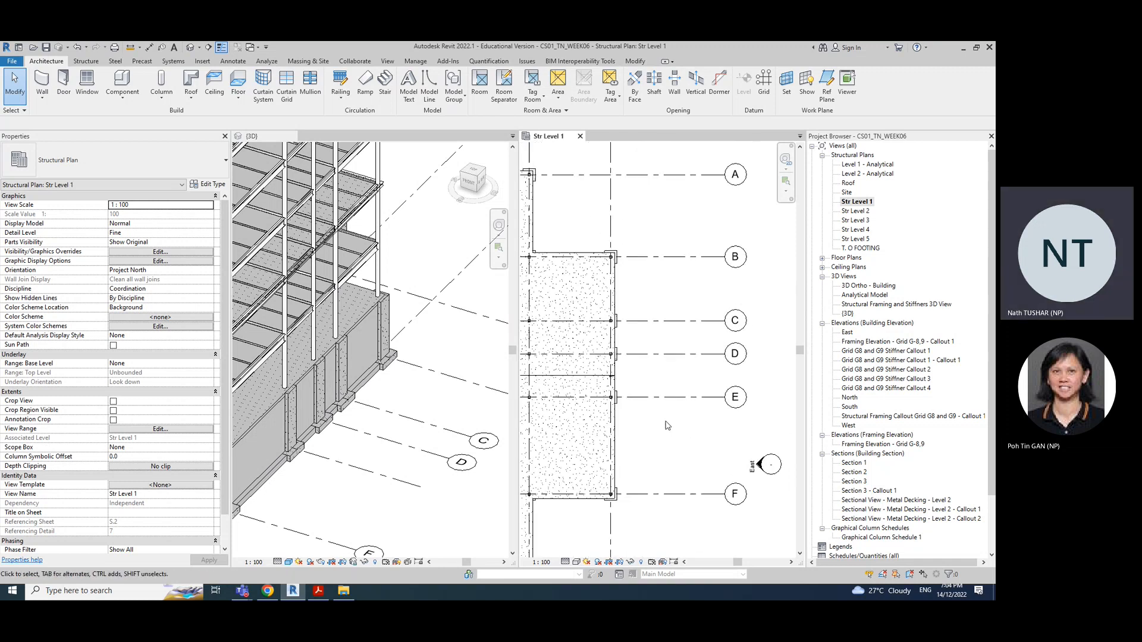
{"action": "scroll", "coordinate": [666, 428], "scroll_direction": "up", "scroll_amount": 1}
{"action": "scroll", "coordinate": [684, 439], "scroll_direction": "down", "scroll_amount": 5}
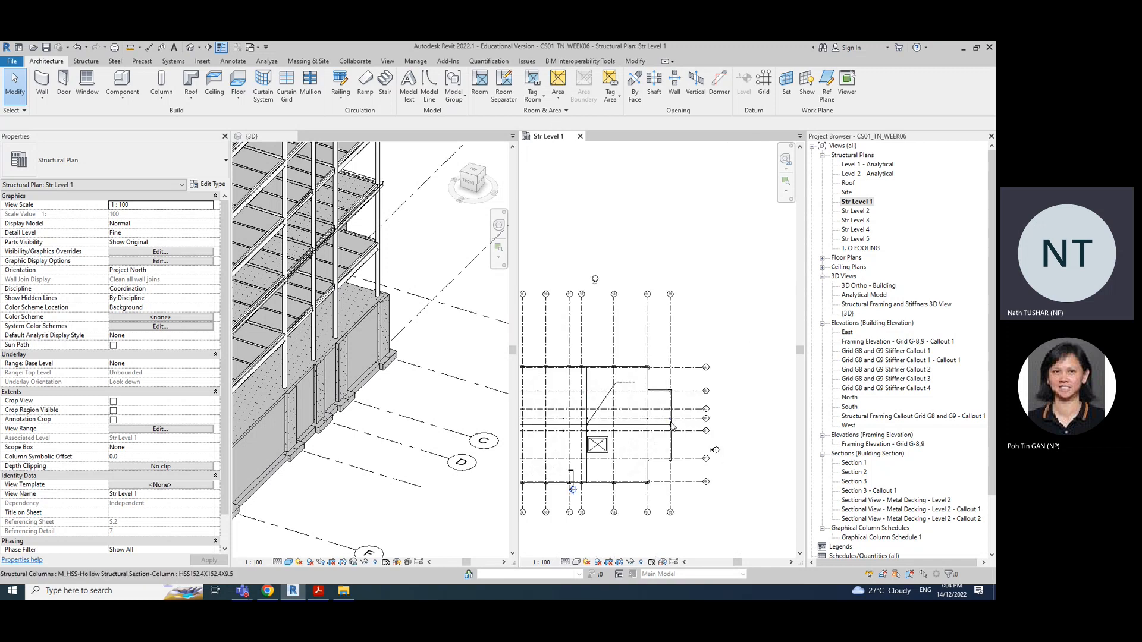
{"action": "middle_click_drag", "start_coordinate": [697, 350], "coordinate": [732, 281]}
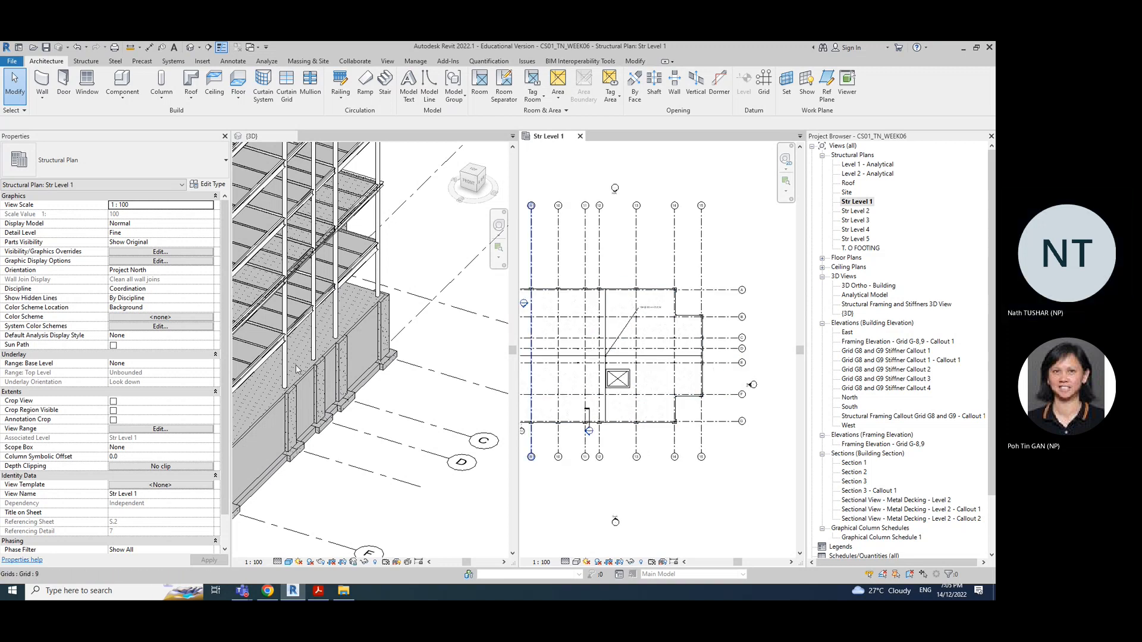
{"action": "scroll", "coordinate": [298, 370], "scroll_direction": "down", "scroll_amount": 5}
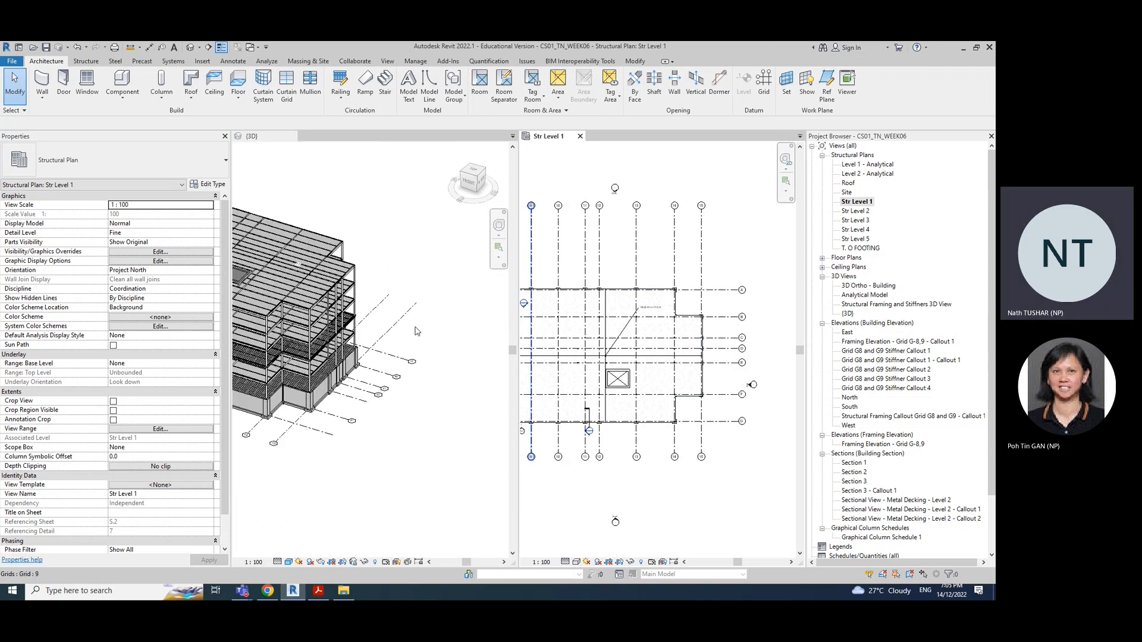
{"action": "left_click", "coordinate": [394, 350]}
{"action": "middle_click_drag", "start_coordinate": [432, 330], "coordinate": [326, 348], "text": "shift"}
{"action": "scroll", "coordinate": [728, 375], "scroll_direction": "up", "scroll_amount": 3}
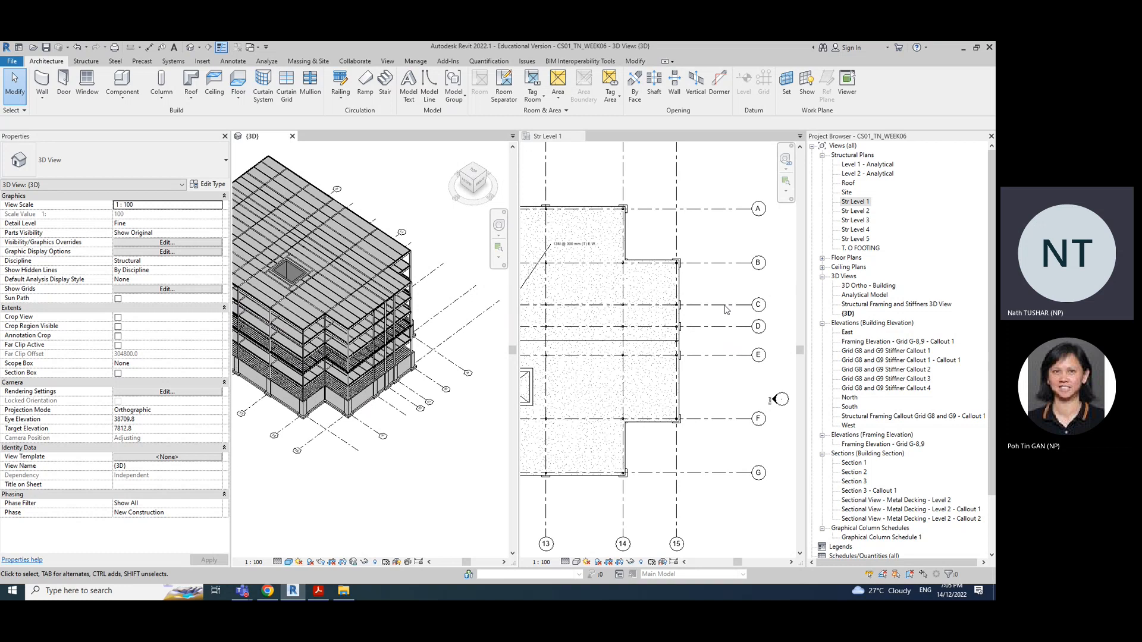
Extend the east ends of the aligned grids A to G farther from the building by stretching grid E
{"action": "left_click", "coordinate": [734, 355]}
{"action": "left_click", "coordinate": [734, 355]}
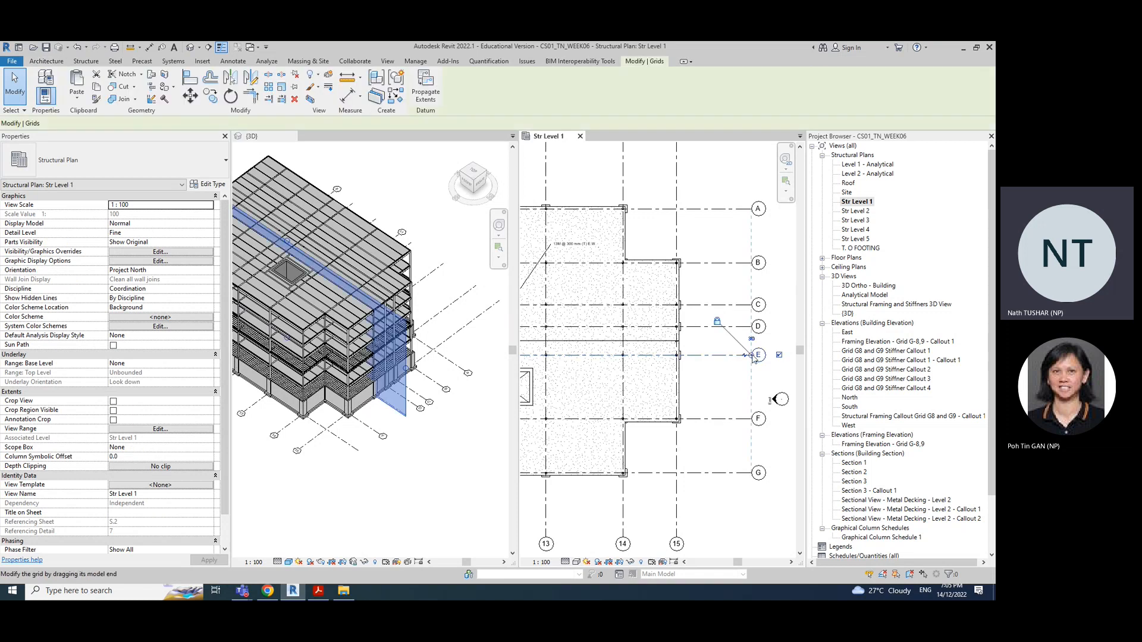
{"action": "left_click_drag", "start_coordinate": [751, 355], "coordinate": [791, 384]}
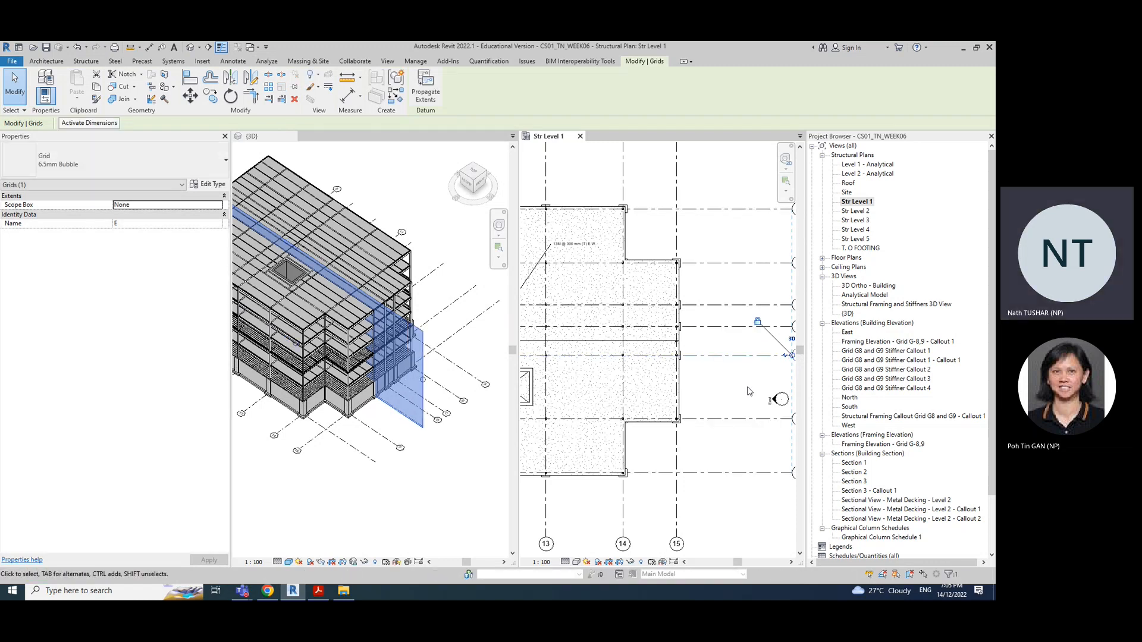
{"action": "scroll", "coordinate": [748, 394], "scroll_direction": "down", "scroll_amount": 2}
{"action": "left_click", "coordinate": [782, 403]}
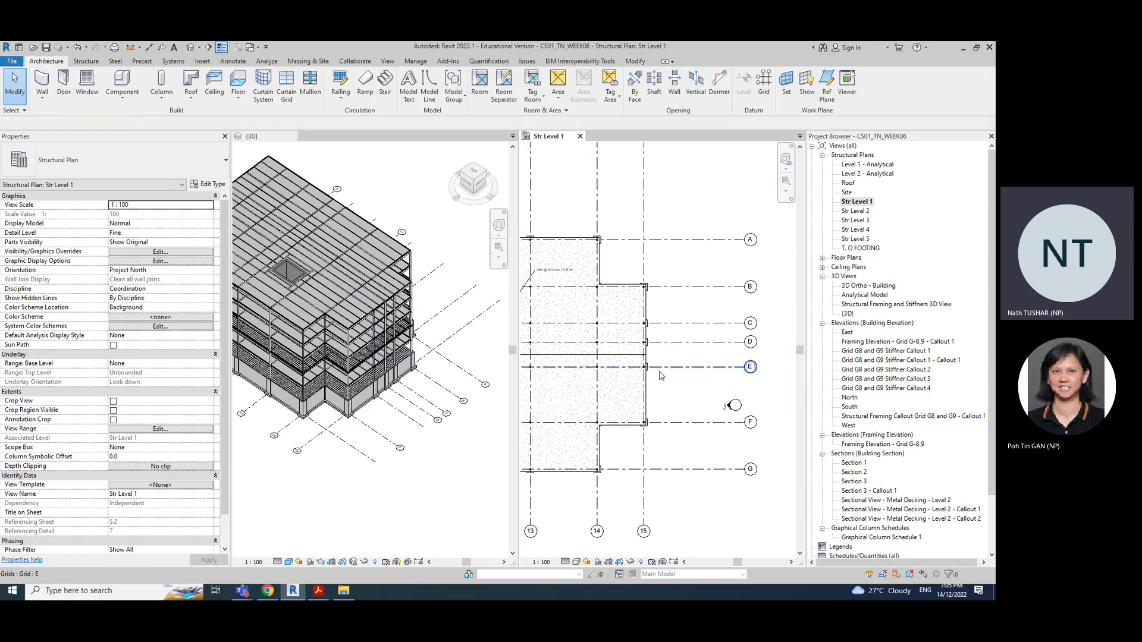
Move the East elevation marker farther east, beyond the bubbles of grids A to G
{"action": "scroll", "coordinate": [659, 378], "scroll_direction": "up", "scroll_amount": 2}
{"action": "scroll", "coordinate": [679, 392], "scroll_direction": "down", "scroll_amount": 1}
{"action": "middle_click_drag", "start_coordinate": [707, 397], "coordinate": [673, 404]}
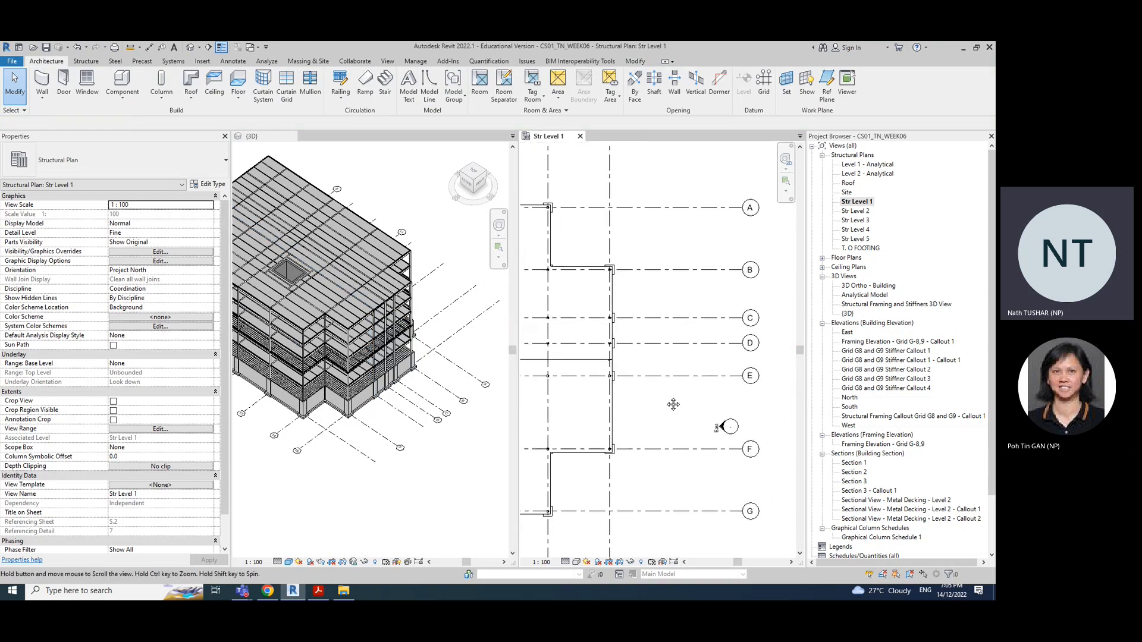
{"action": "mouse_move", "coordinate": [697, 406]}
{"action": "left_mouse_down"}
{"action": "mouse_move", "coordinate": [758, 448]}
{"action": "mouse_move", "coordinate": [747, 439]}
{"action": "mouse_move", "coordinate": [797, 423]}
{"action": "left_mouse_up"}
{"action": "left_click", "coordinate": [714, 412]}
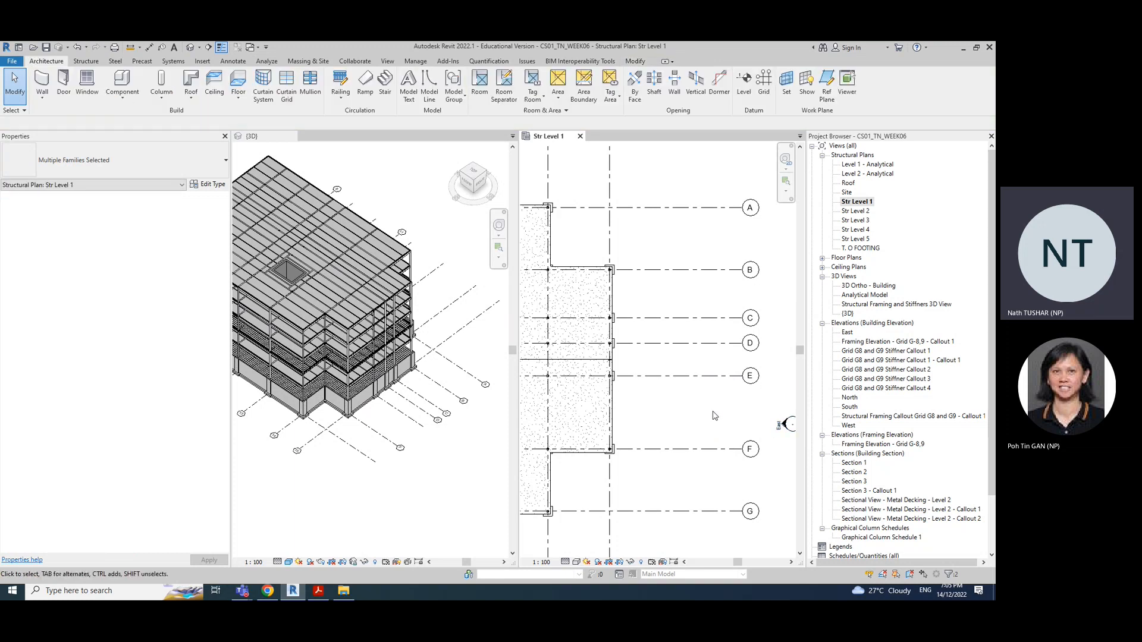
Stretch grid C's east end so the aligned lettered grids reach farther out toward the East elevation marker
{"action": "left_click", "coordinate": [741, 317]}
{"action": "left_click_drag", "start_coordinate": [775, 317], "coordinate": [788, 321]}
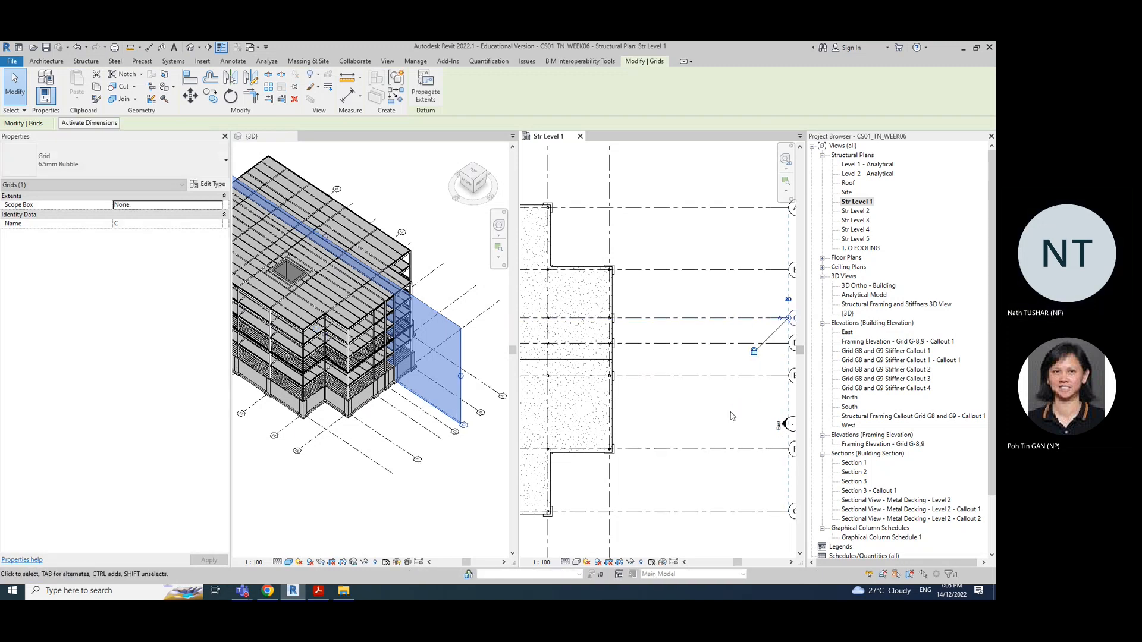
{"action": "left_click", "coordinate": [699, 406]}
{"action": "middle_click_drag", "start_coordinate": [674, 393], "coordinate": [658, 425]}
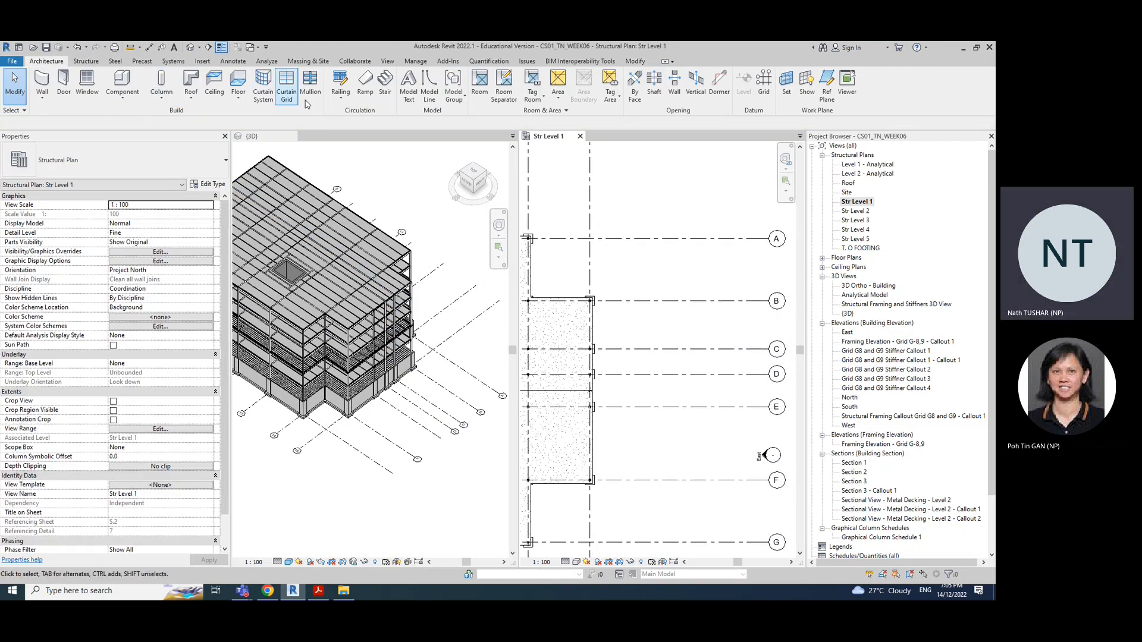
Start a new stair from Str Level 1 to Str Level 2 and set the actual run width to 1150 mm
{"action": "left_click", "coordinate": [384, 89]}
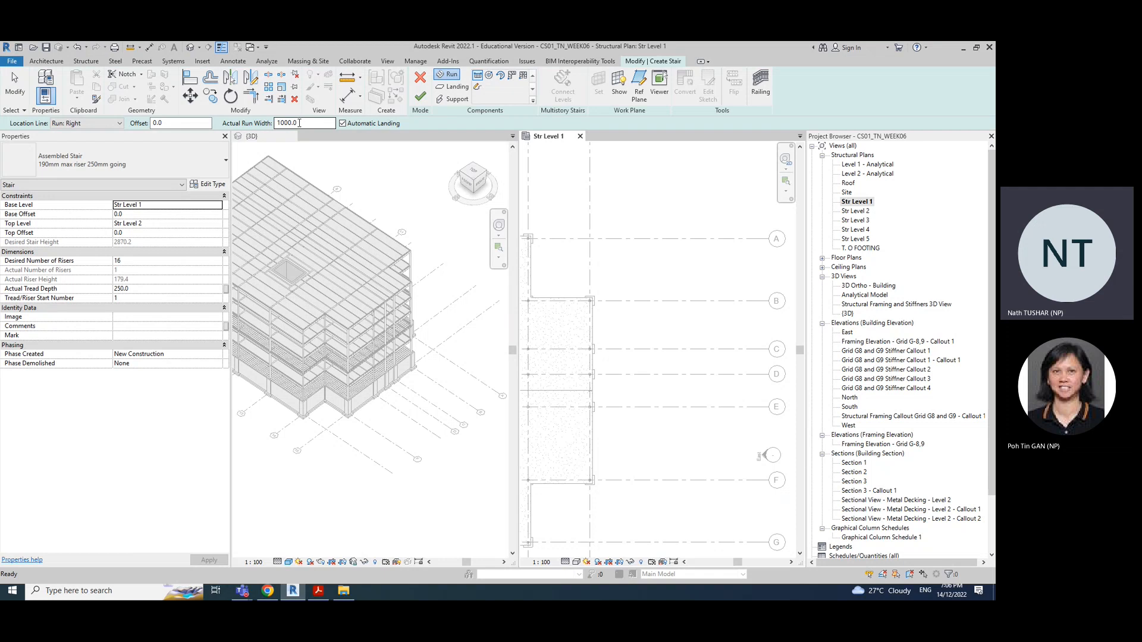
{"action": "left_click", "coordinate": [283, 122]}
{"action": "type", "text": "2"}
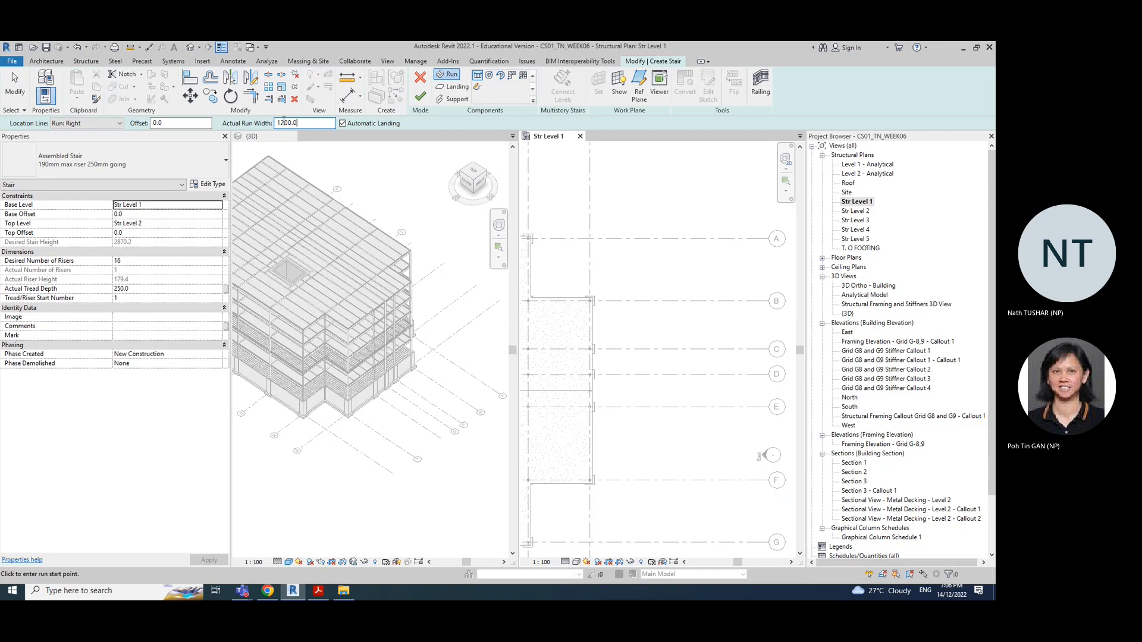
{"action": "left_click_drag", "start_coordinate": [281, 123], "coordinate": [290, 123]}
{"action": "type", "text": "150"}
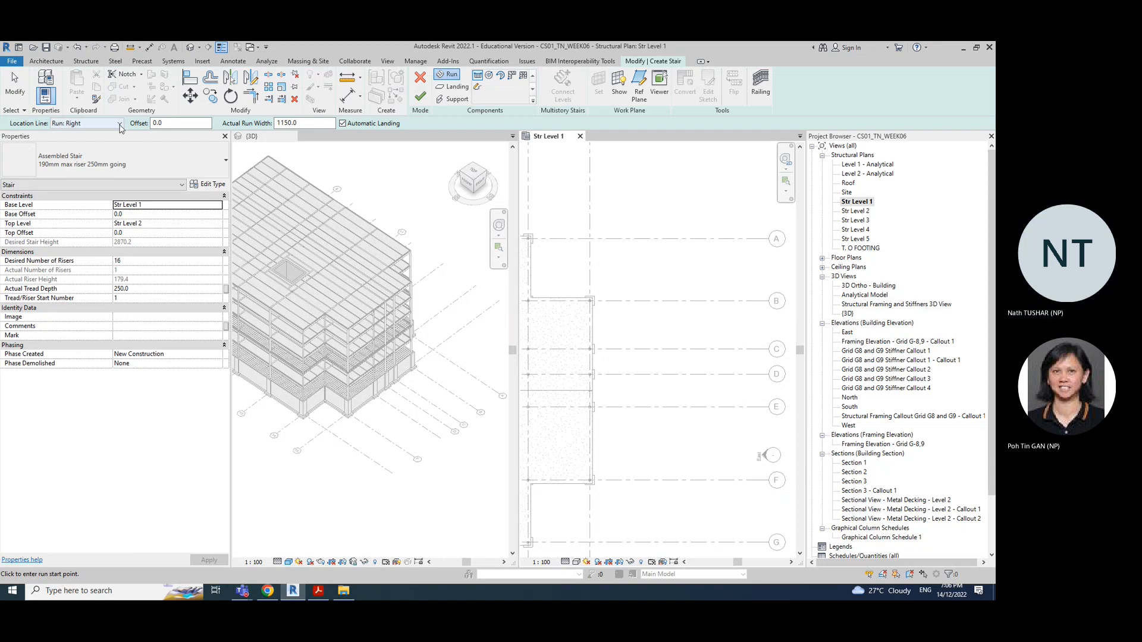
{"action": "left_click", "coordinate": [119, 125]}
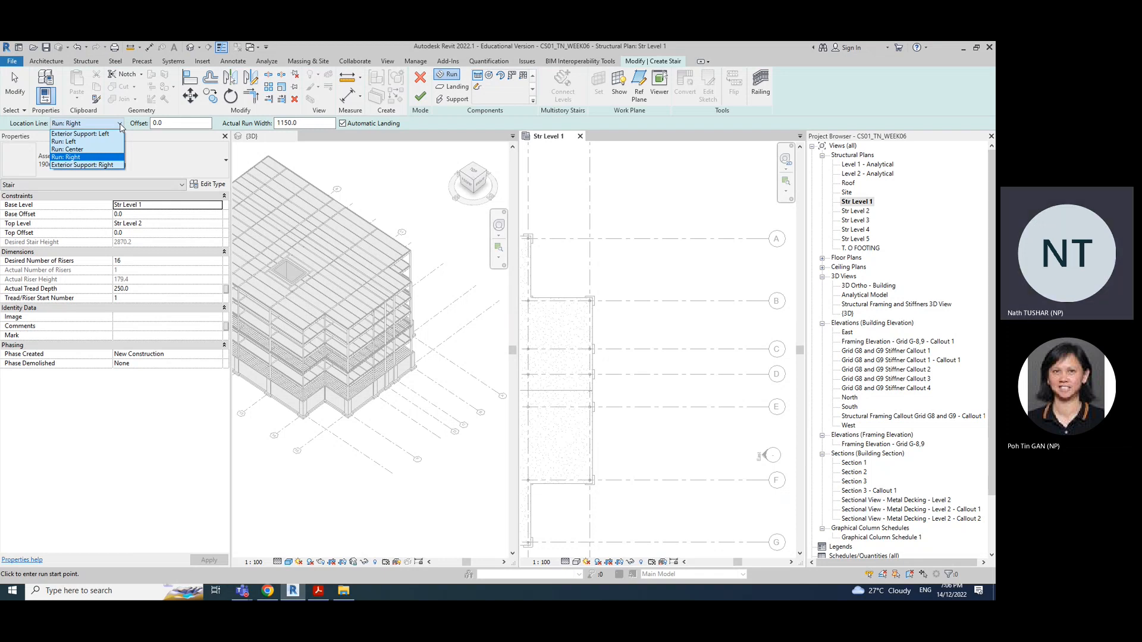
{"action": "left_click", "coordinate": [119, 124]}
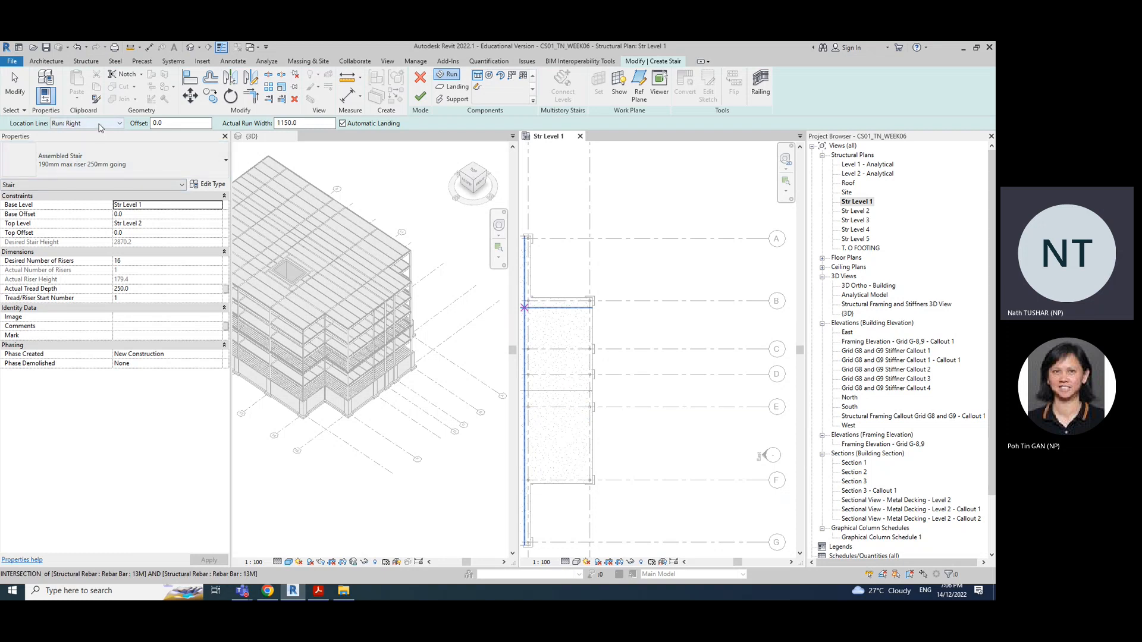
{"action": "left_click", "coordinate": [593, 406]}
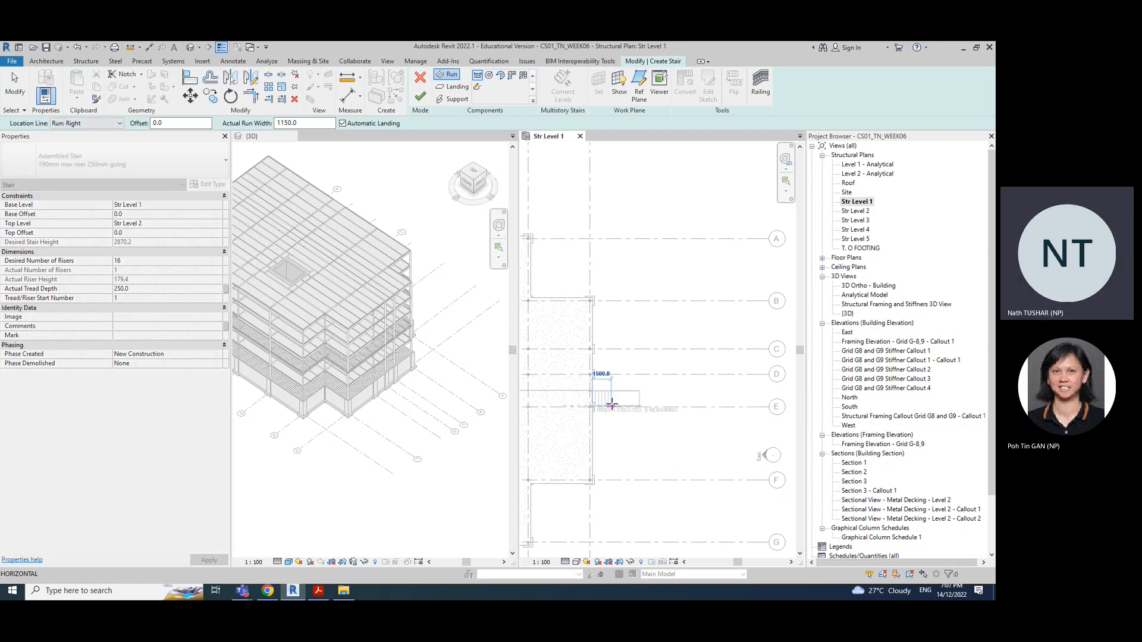
{"action": "scroll", "coordinate": [633, 404], "scroll_direction": "up", "scroll_amount": 2}
{"action": "scroll", "coordinate": [633, 405], "scroll_direction": "up", "scroll_amount": 2}
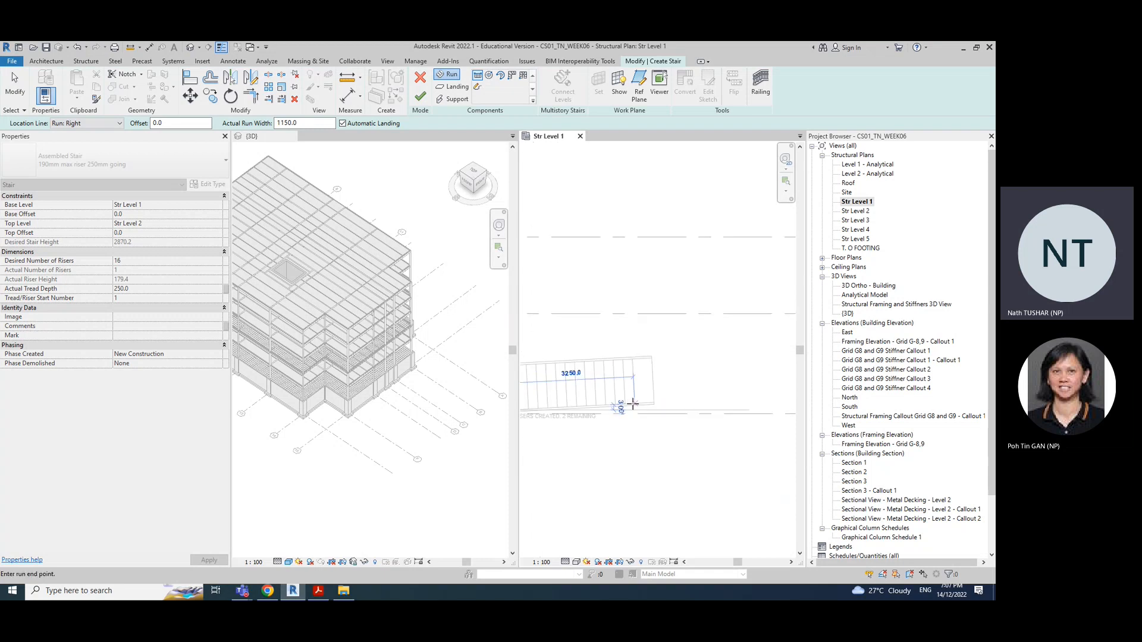
{"action": "middle_click_drag", "start_coordinate": [634, 405], "coordinate": [721, 403]}
{"action": "scroll", "coordinate": [721, 403], "scroll_direction": "down", "scroll_amount": 1}
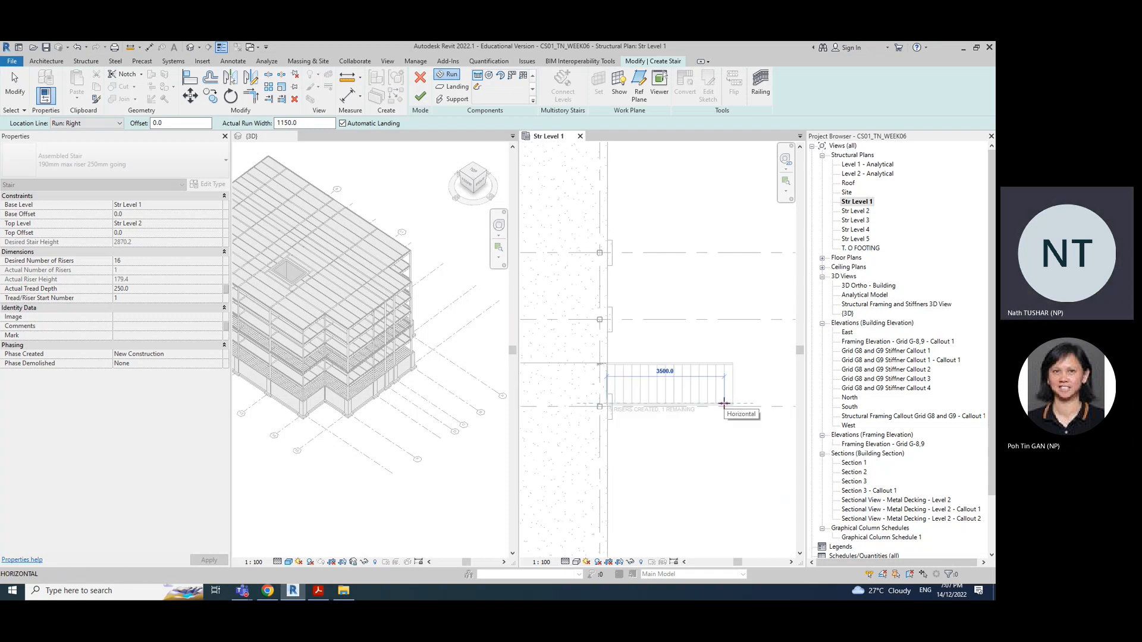
{"action": "key", "text": "Escape"}
Try starting the run at grid E with location lines Run: Left and Run: Center, and return the location line to Run: Right
{"action": "left_click", "coordinate": [87, 123]}
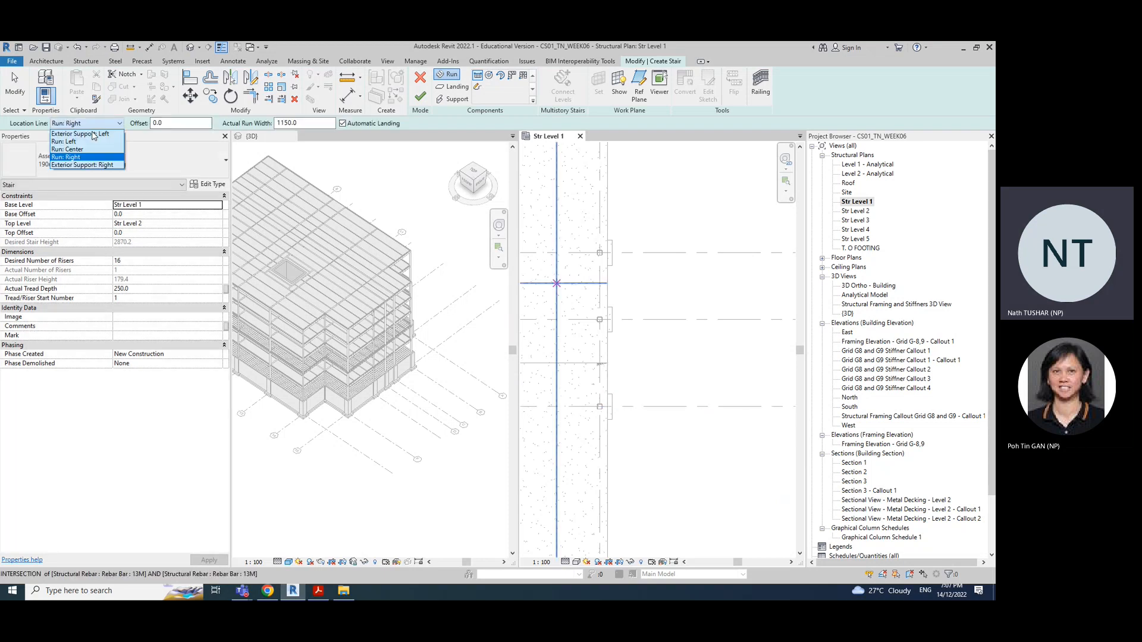
{"action": "left_click", "coordinate": [75, 142]}
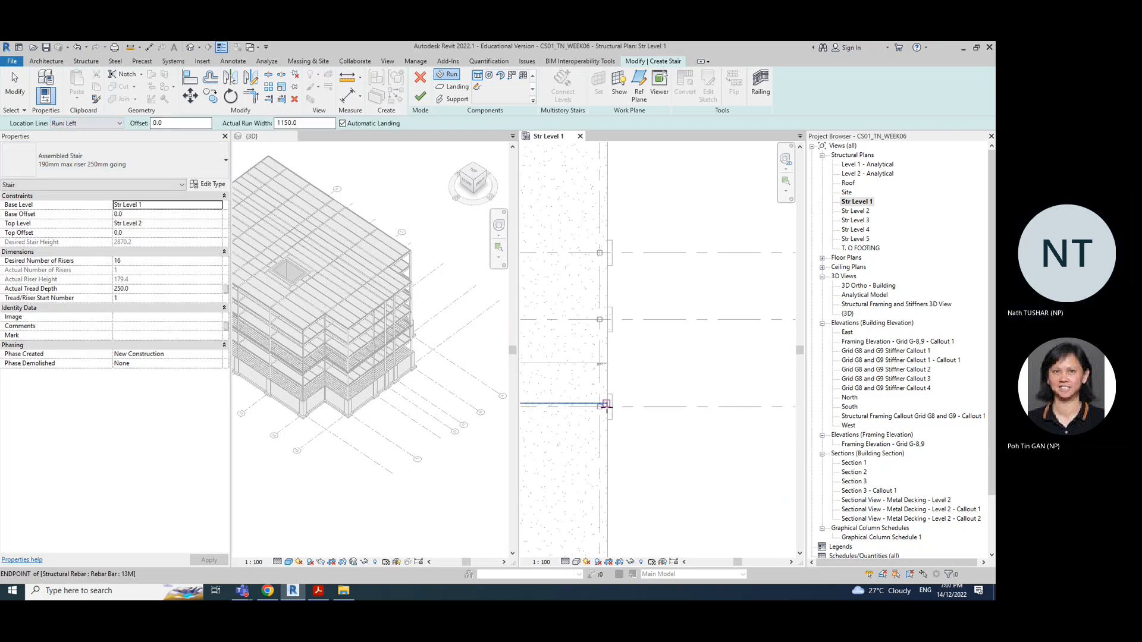
{"action": "left_click", "coordinate": [611, 407]}
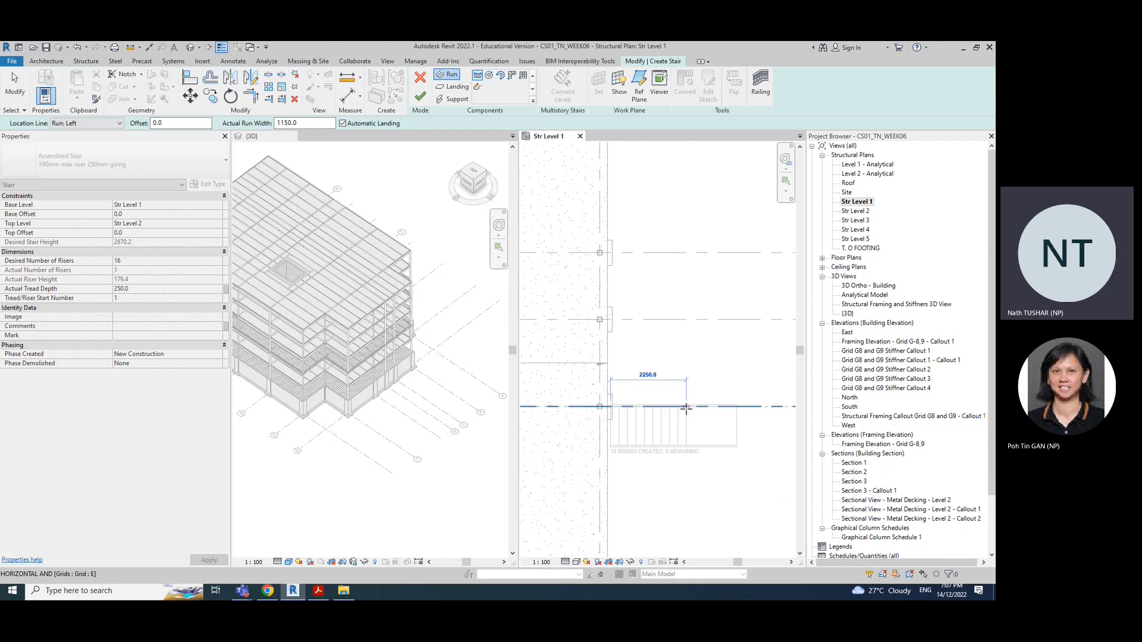
{"action": "key", "text": "Escape"}
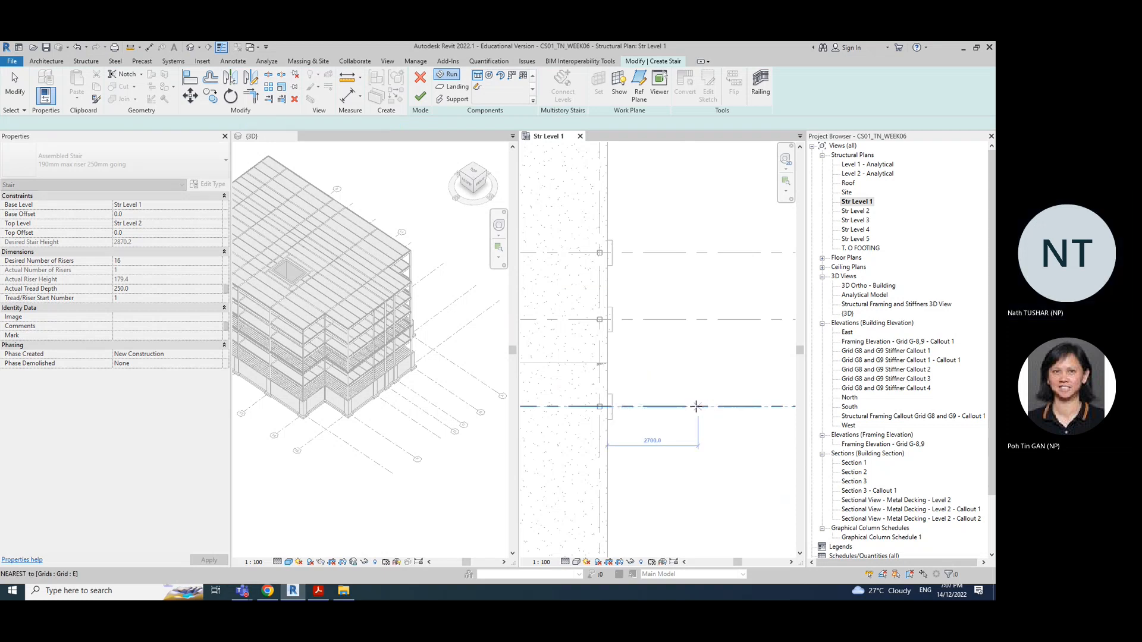
{"action": "left_click", "coordinate": [95, 123]}
{"action": "left_click", "coordinate": [82, 149]}
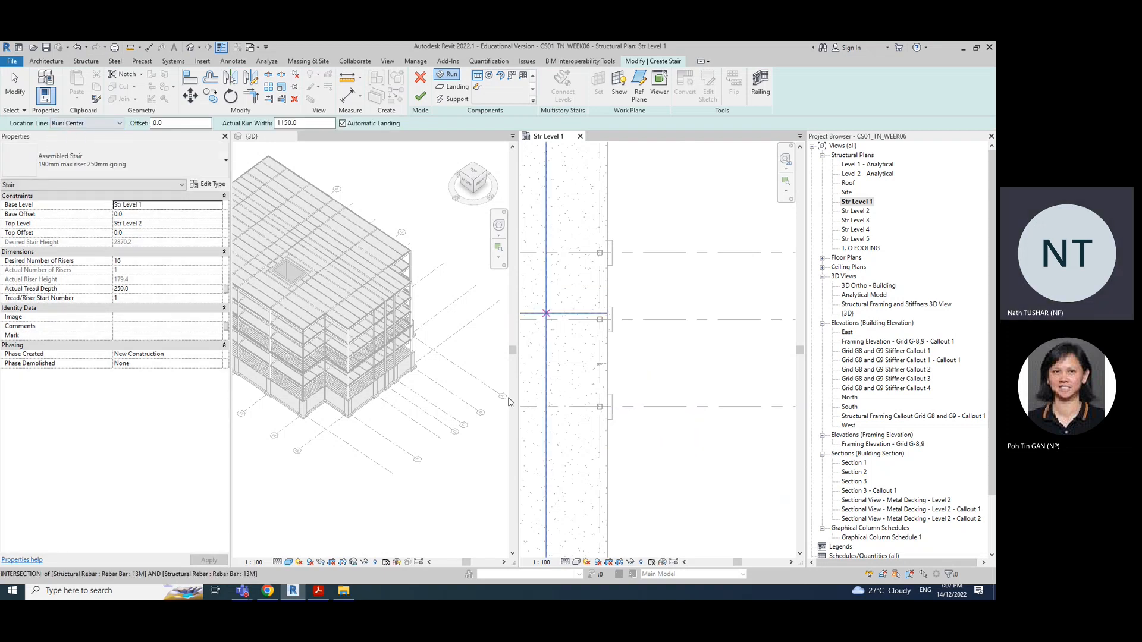
{"action": "left_click", "coordinate": [607, 406]}
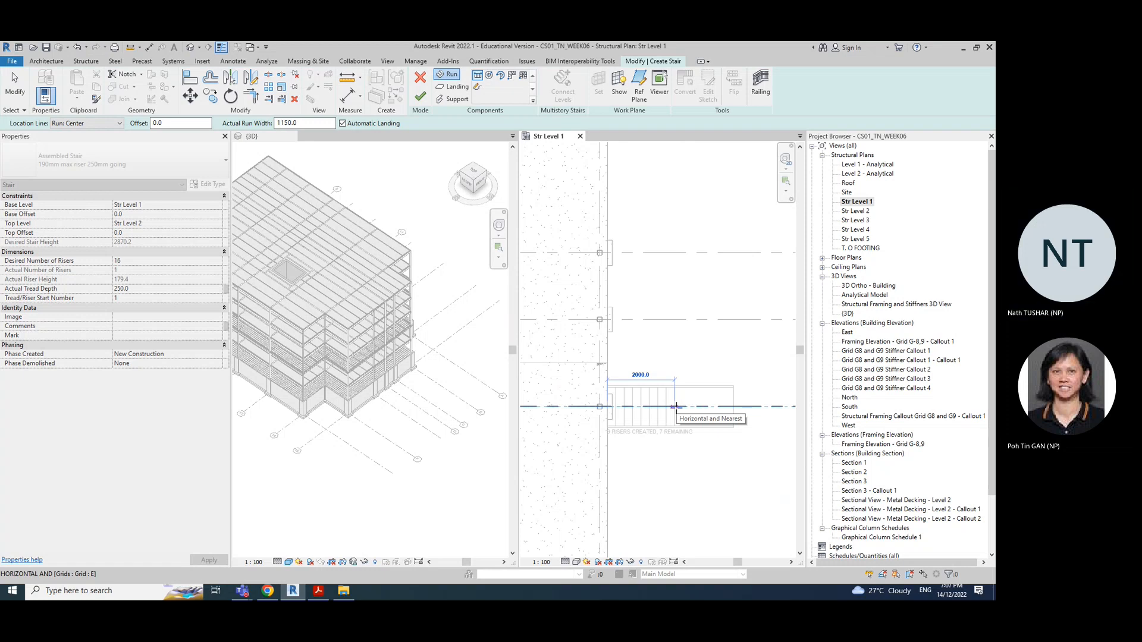
{"action": "key", "text": "Escape"}
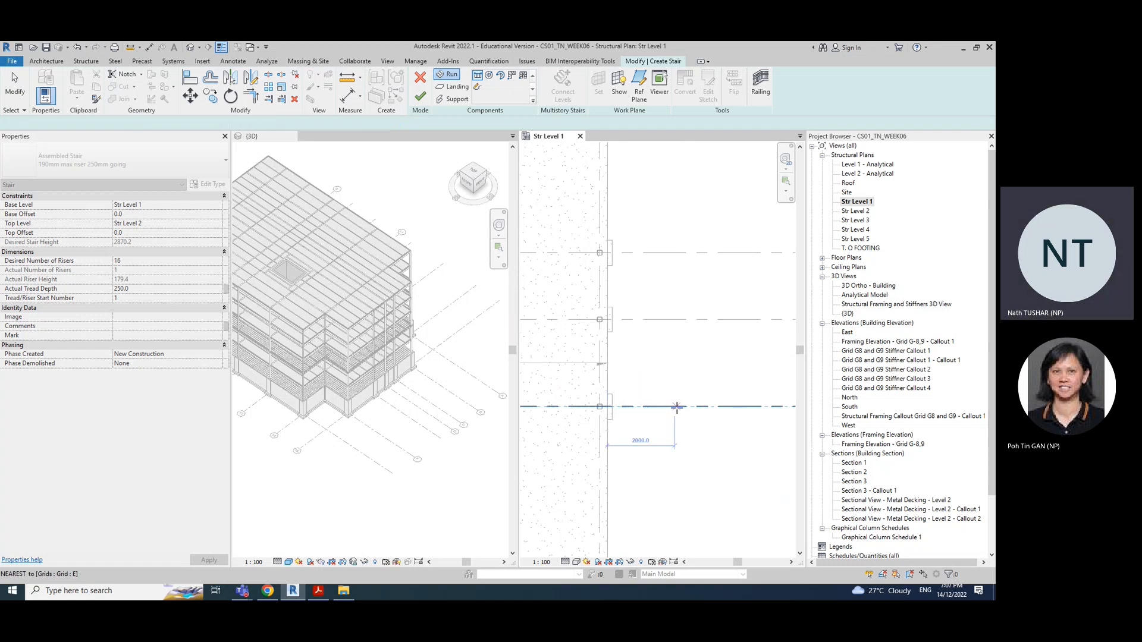
{"action": "left_click", "coordinate": [107, 125]}
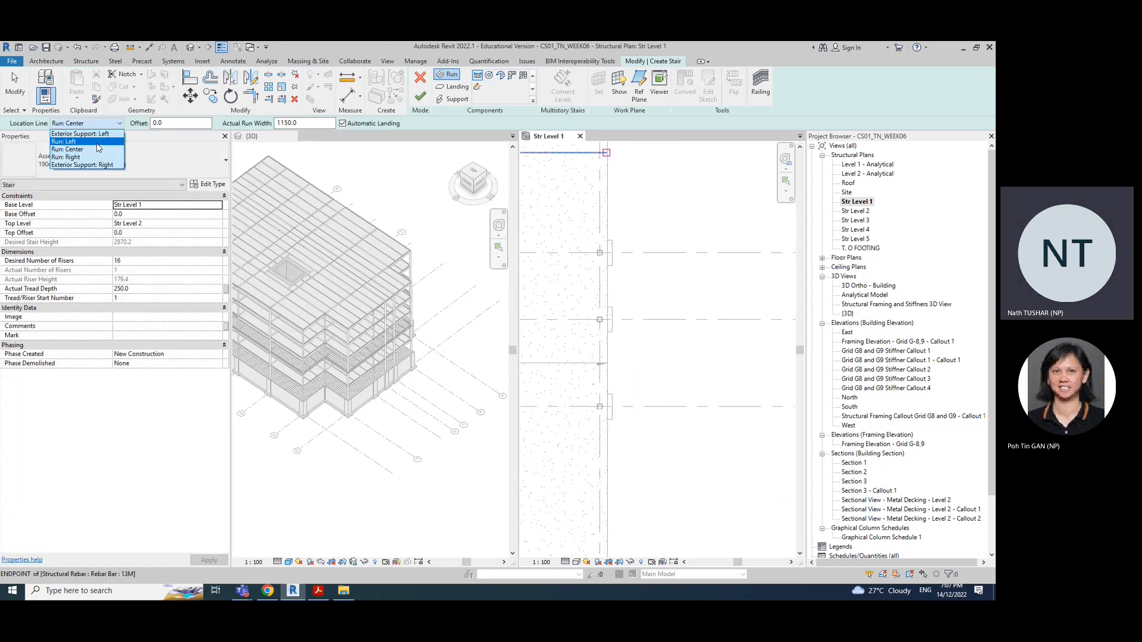
{"action": "left_click", "coordinate": [95, 142]}
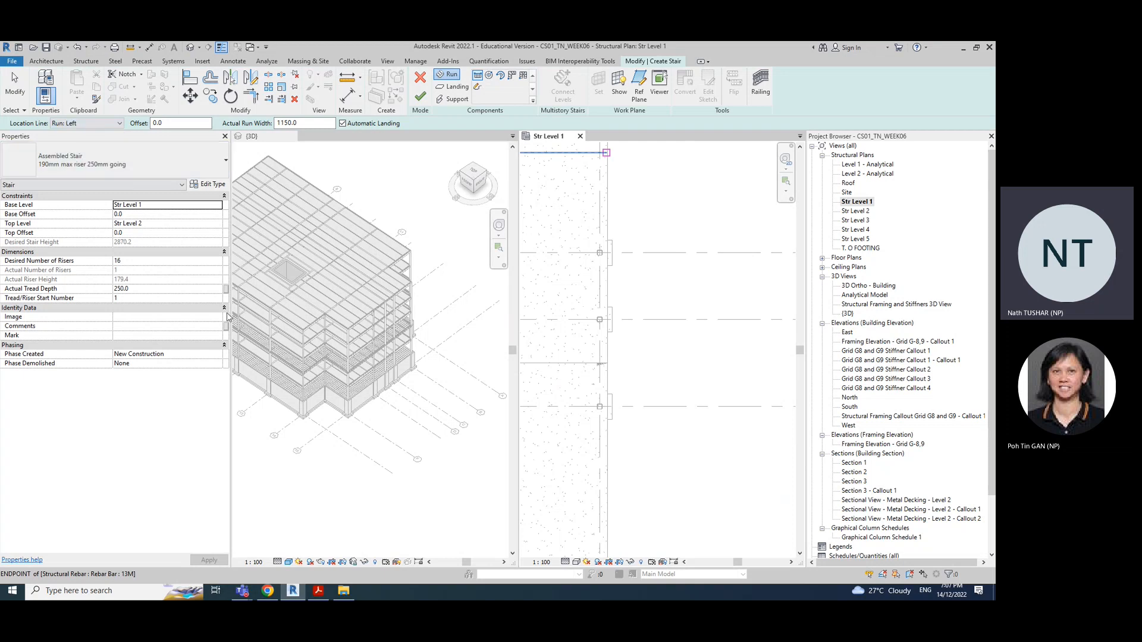
{"action": "left_click", "coordinate": [100, 126]}
{"action": "left_click", "coordinate": [66, 157]}
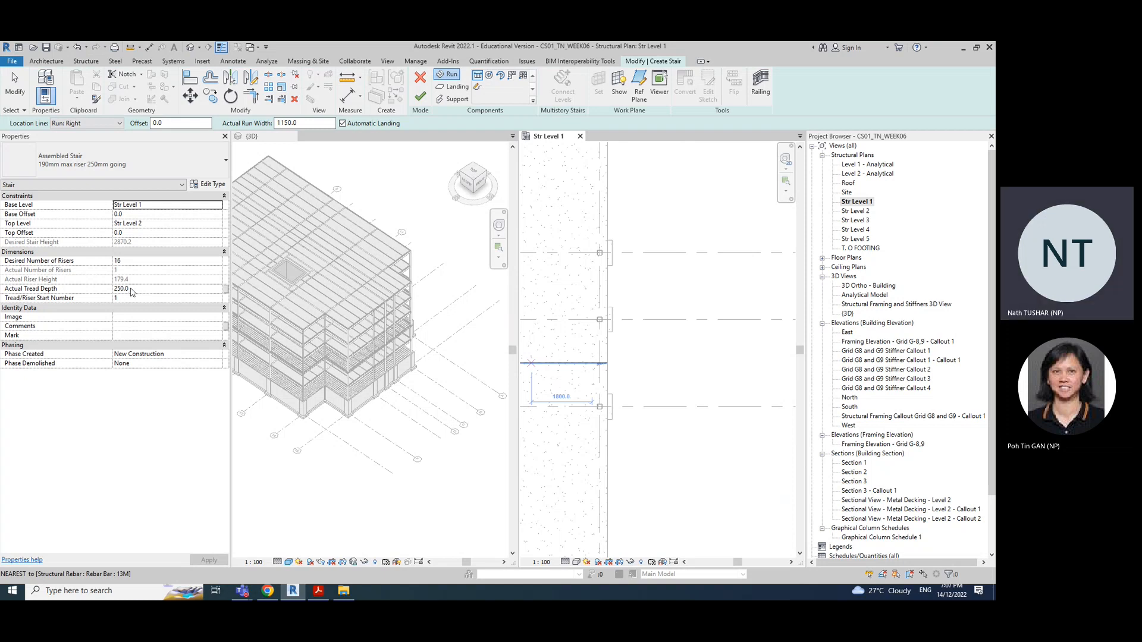
Set the stair's actual tread depth to 175 mm
{"action": "left_click", "coordinate": [127, 290]}
{"action": "left_click_drag", "start_coordinate": [124, 290], "coordinate": [102, 297]}
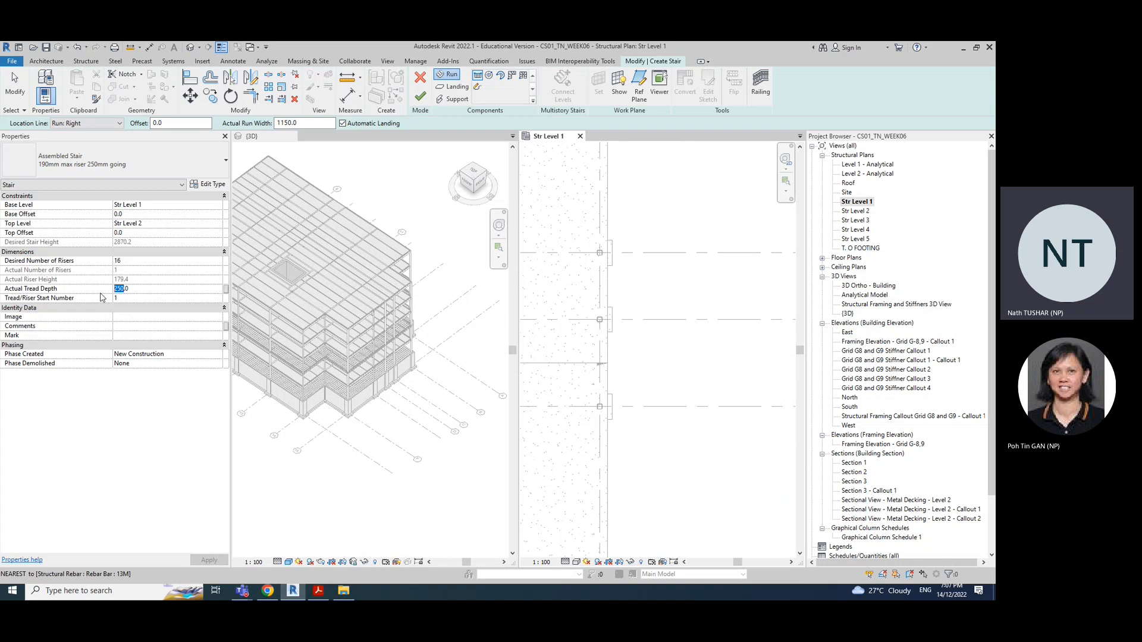
{"action": "type", "text": "200"}
{"action": "left_click_drag", "start_coordinate": [124, 289], "coordinate": [86, 295]}
{"action": "type", "text": "175"}
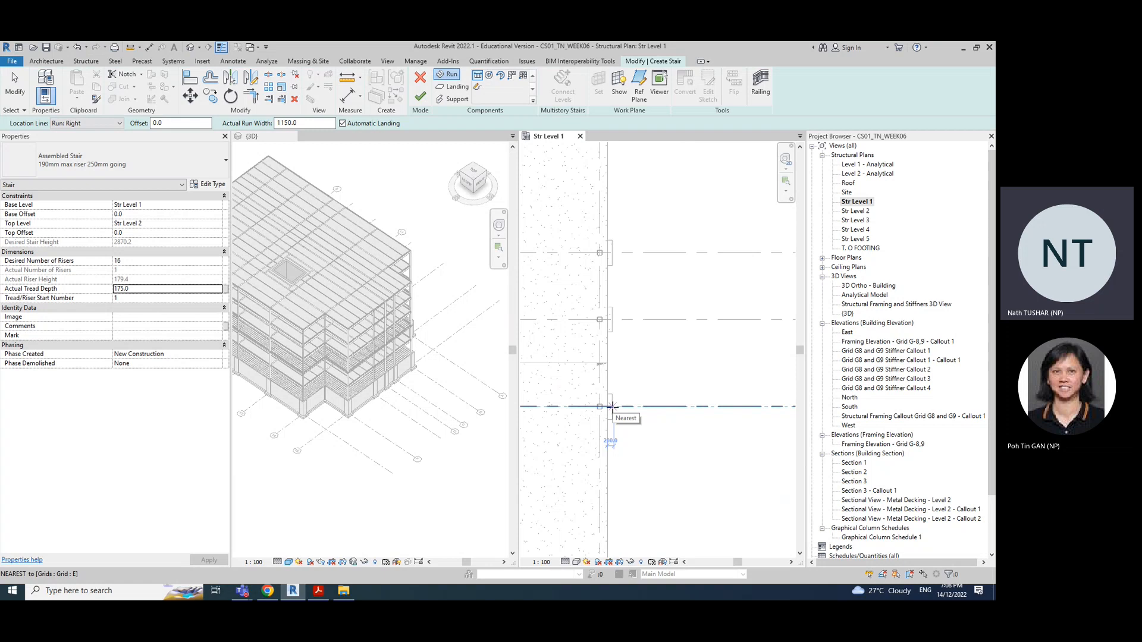
{"action": "scroll", "coordinate": [629, 411], "scroll_direction": "up", "scroll_amount": 4}
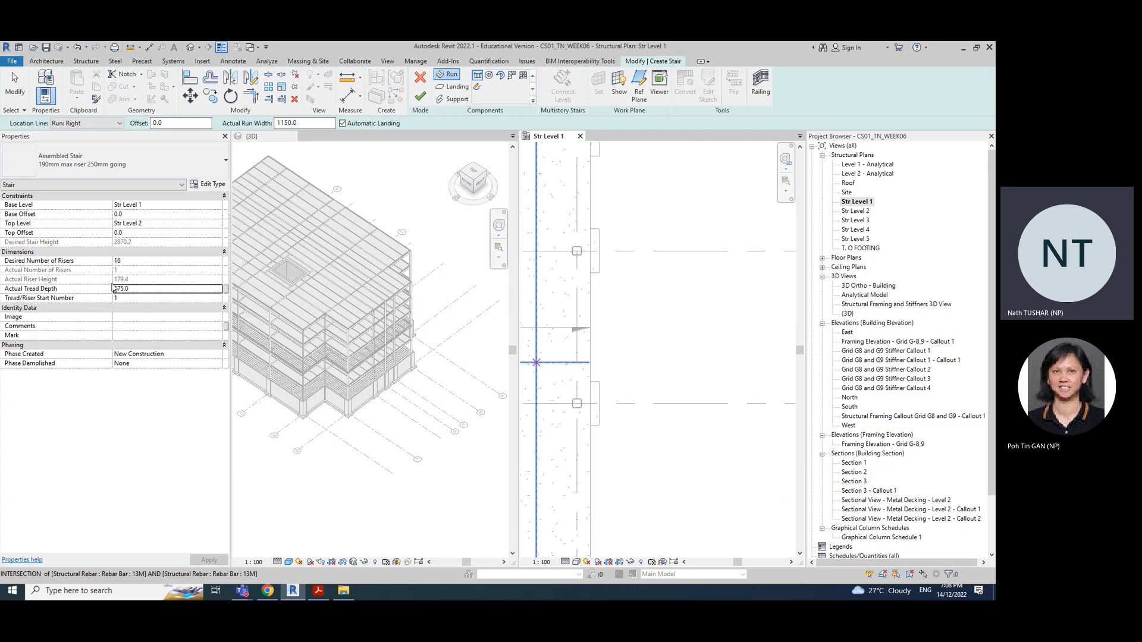
{"action": "left_click", "coordinate": [145, 290]}
{"action": "left_click", "coordinate": [163, 288]}
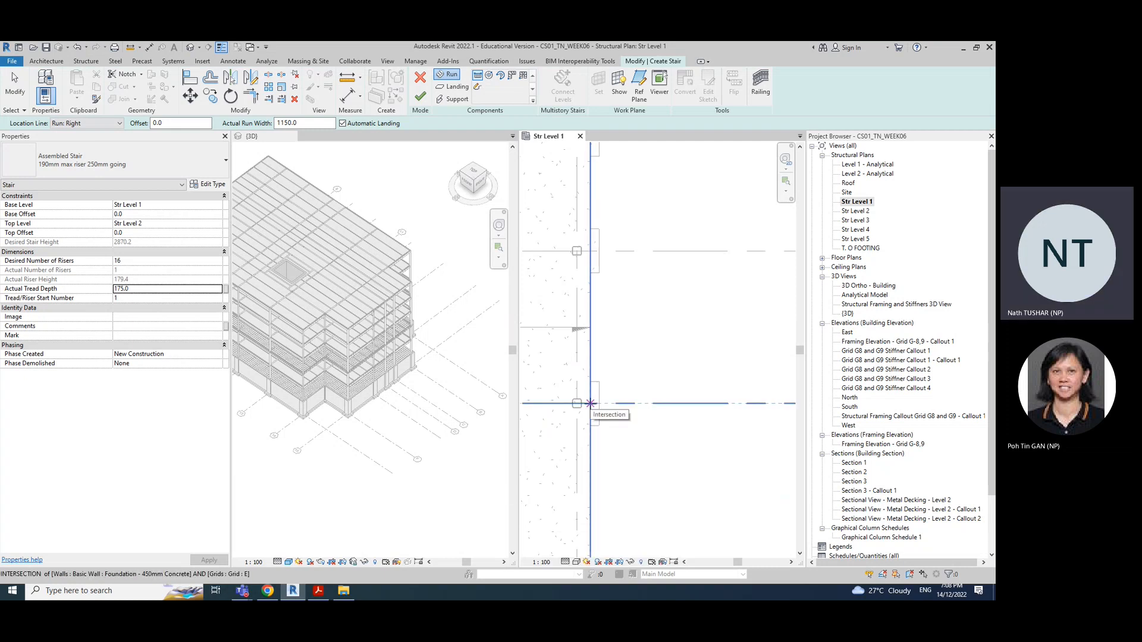
{"action": "left_click", "coordinate": [591, 404]}
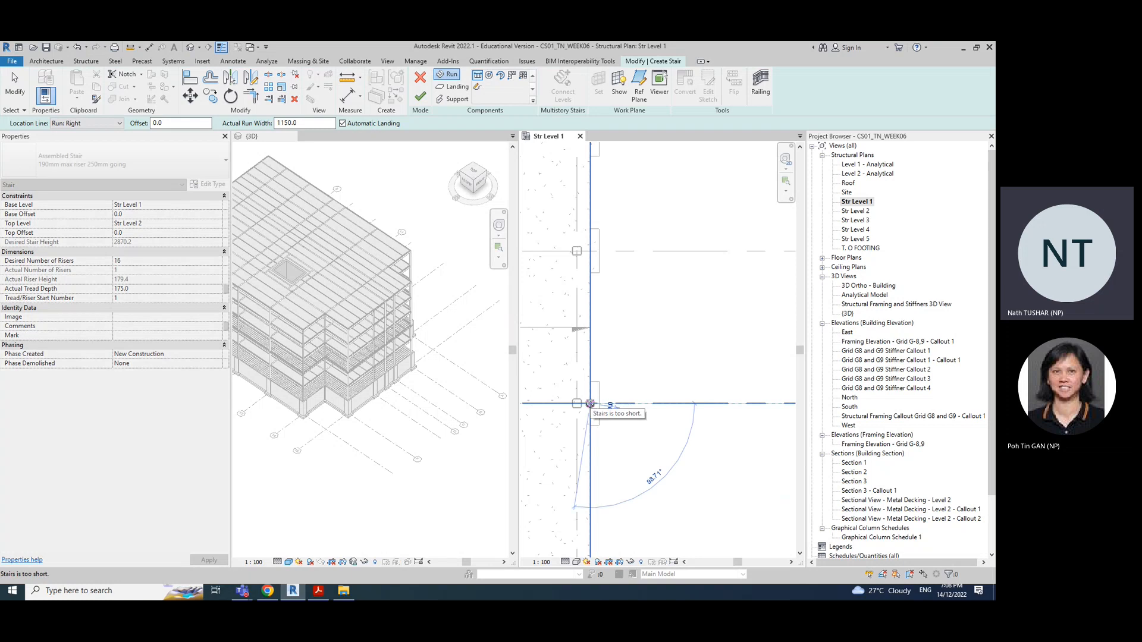
{"action": "scroll", "coordinate": [590, 403], "scroll_direction": "down", "scroll_amount": 3}
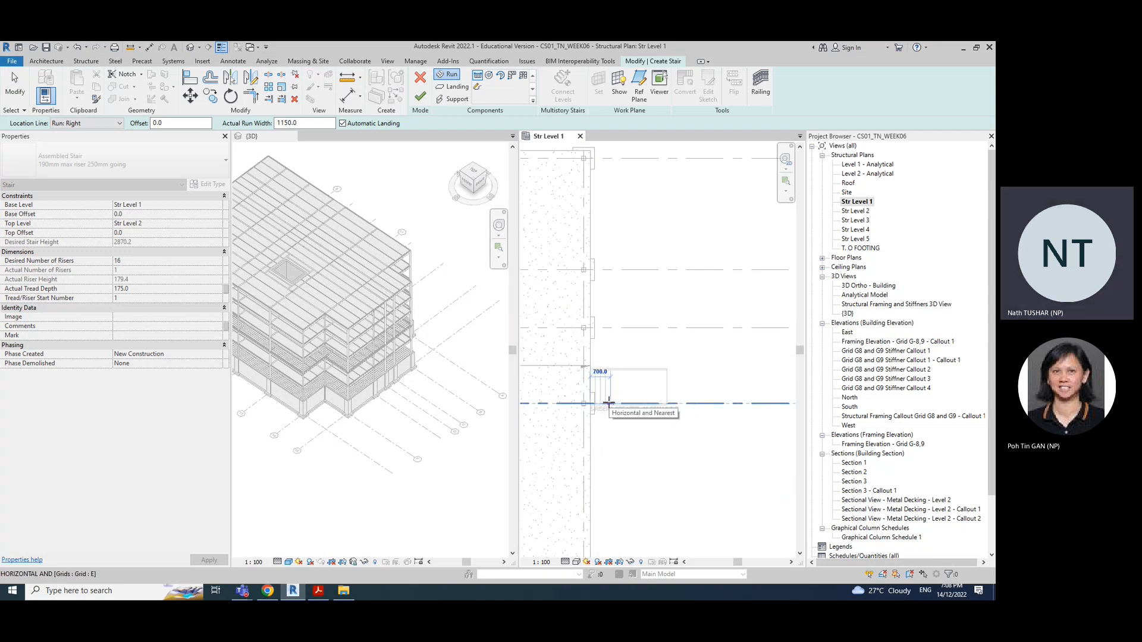
{"action": "scroll", "coordinate": [609, 404], "scroll_direction": "up", "scroll_amount": 3}
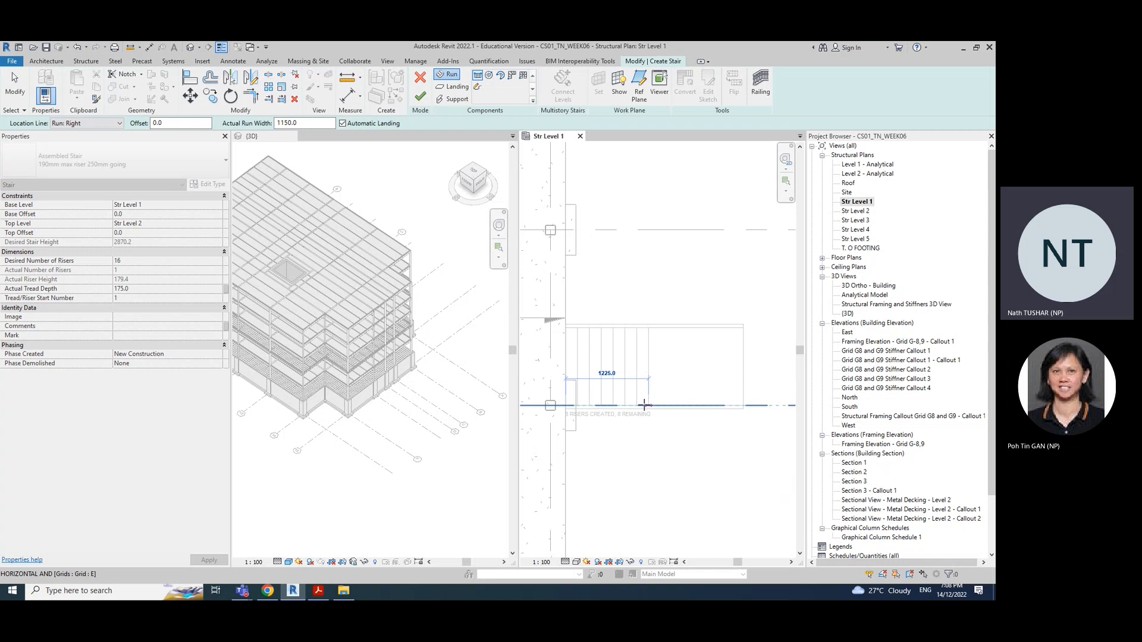
{"action": "key", "text": "Escape"}
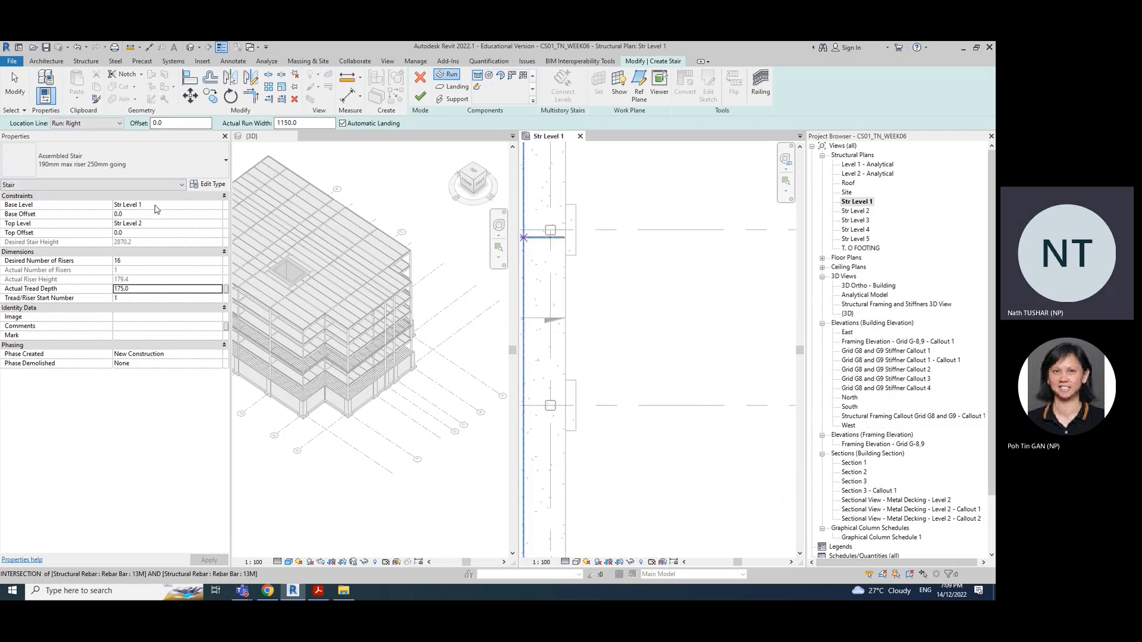
{"action": "left_click", "coordinate": [165, 169]}
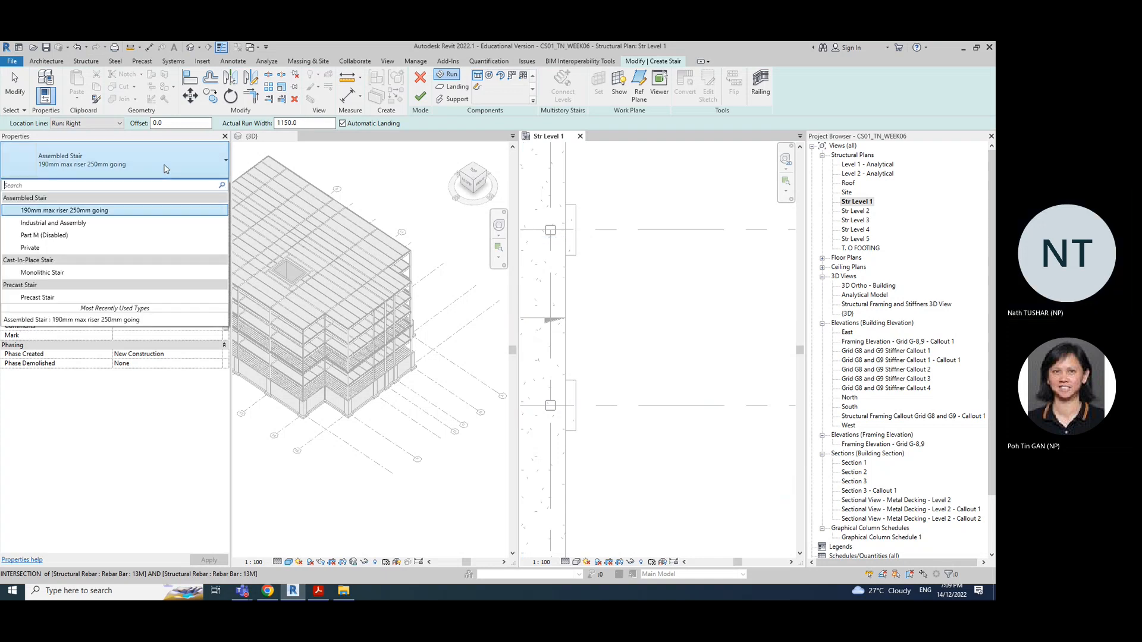
{"action": "left_click", "coordinate": [166, 169]}
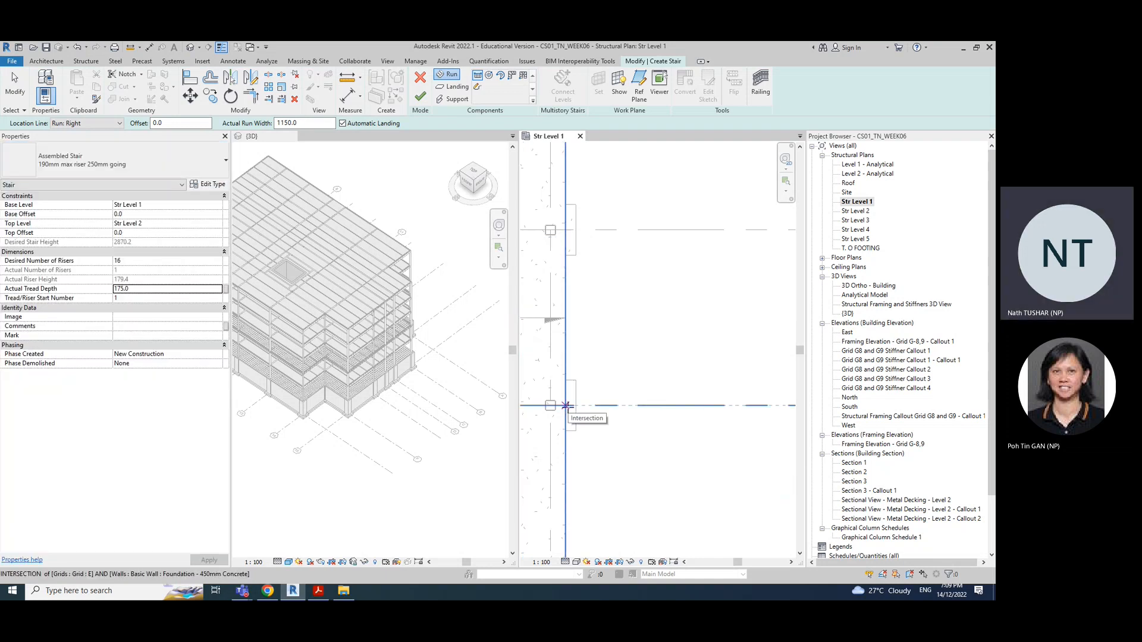
Draw the first stair run 1225 mm long eastward along grid E, starting where the grid meets the foundation wall's outer face
{"action": "scroll", "coordinate": [645, 454], "scroll_direction": "down", "scroll_amount": 3}
{"action": "scroll", "coordinate": [644, 455], "scroll_direction": "down", "scroll_amount": 2}
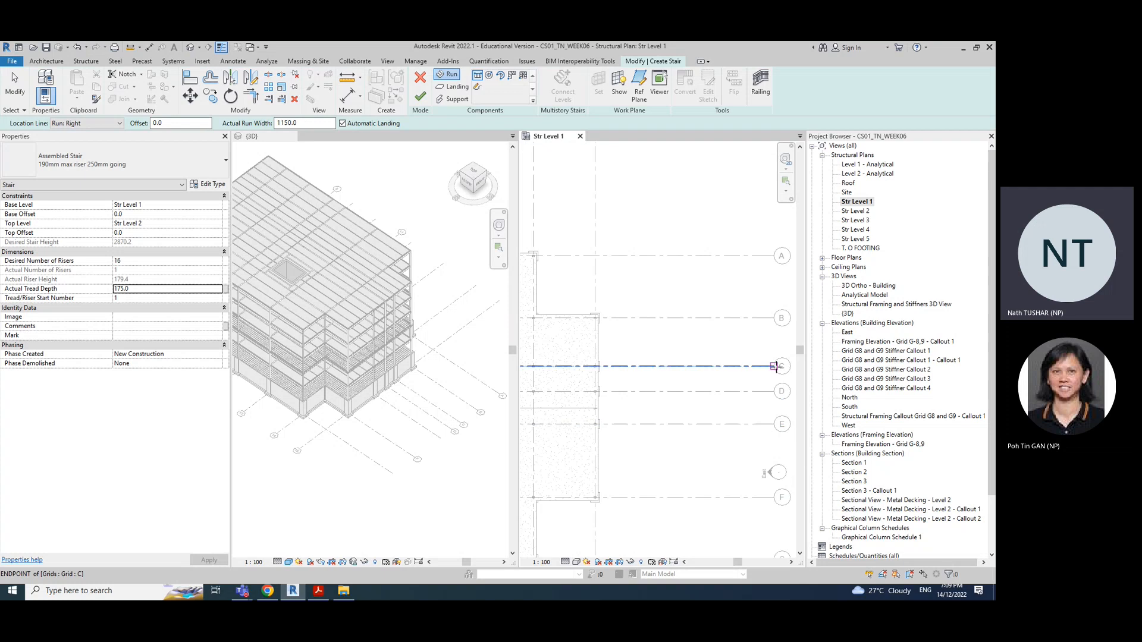
{"action": "scroll", "coordinate": [602, 426], "scroll_direction": "up", "scroll_amount": 2}
{"action": "middle_click_drag", "start_coordinate": [607, 448], "coordinate": [578, 457]}
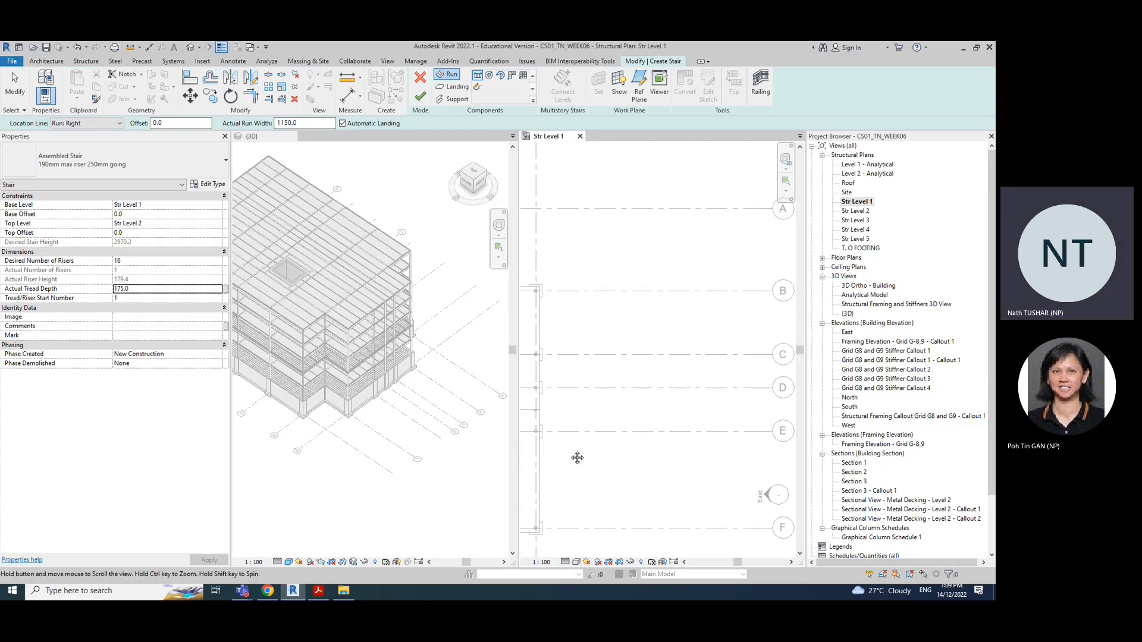
{"action": "scroll", "coordinate": [556, 427], "scroll_direction": "up", "scroll_amount": 5}
{"action": "scroll", "coordinate": [556, 428], "scroll_direction": "up", "scroll_amount": 1}
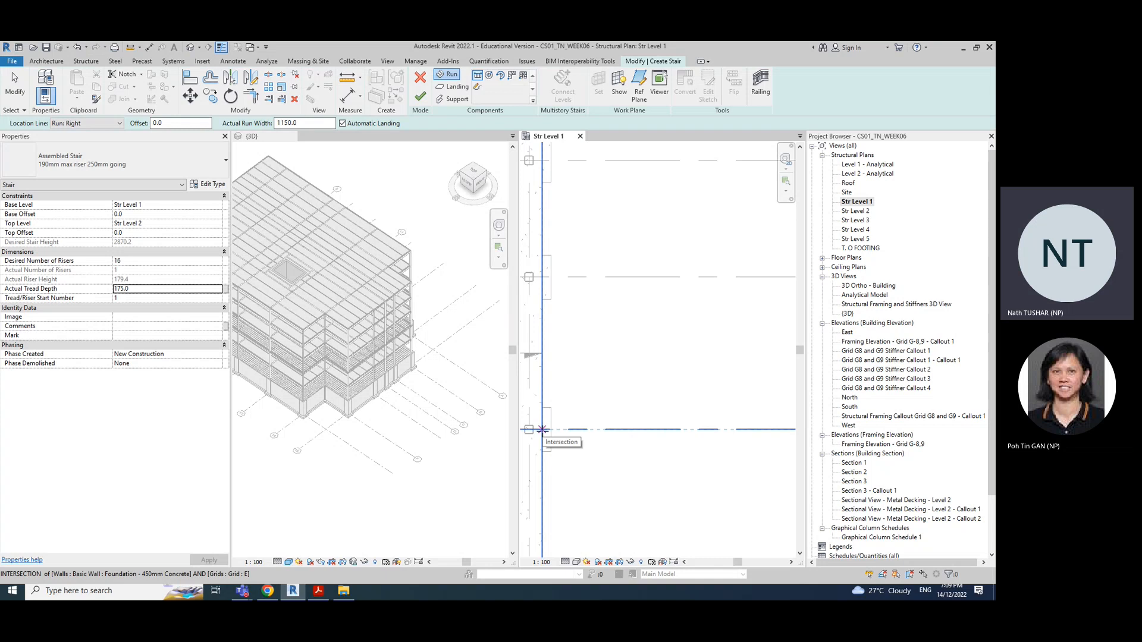
{"action": "left_click", "coordinate": [543, 429]}
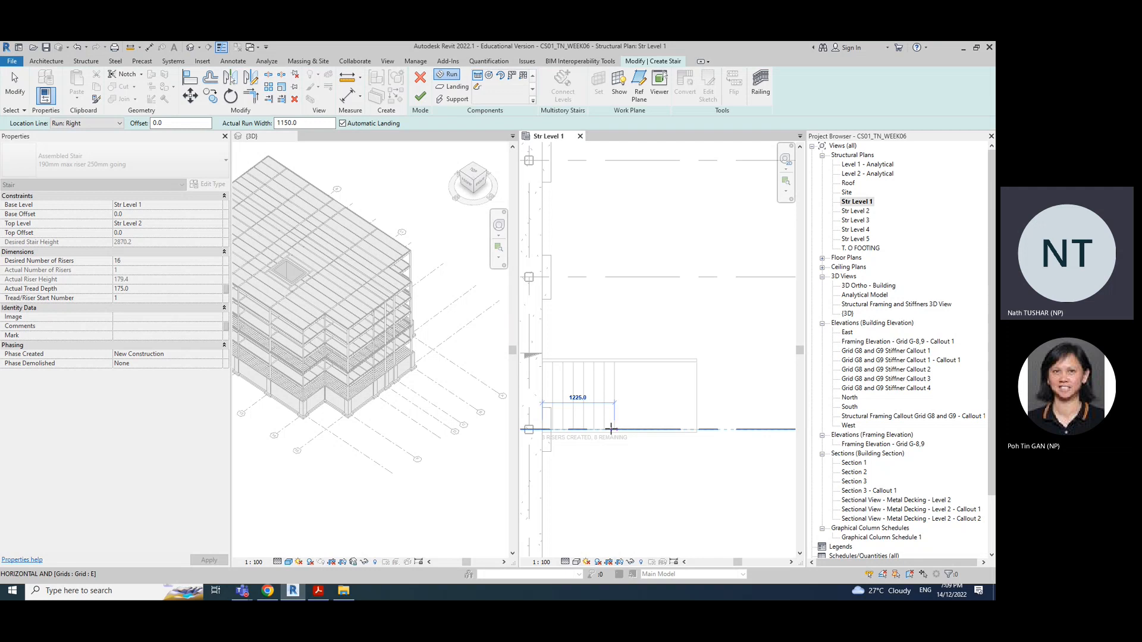
{"action": "left_click", "coordinate": [613, 429]}
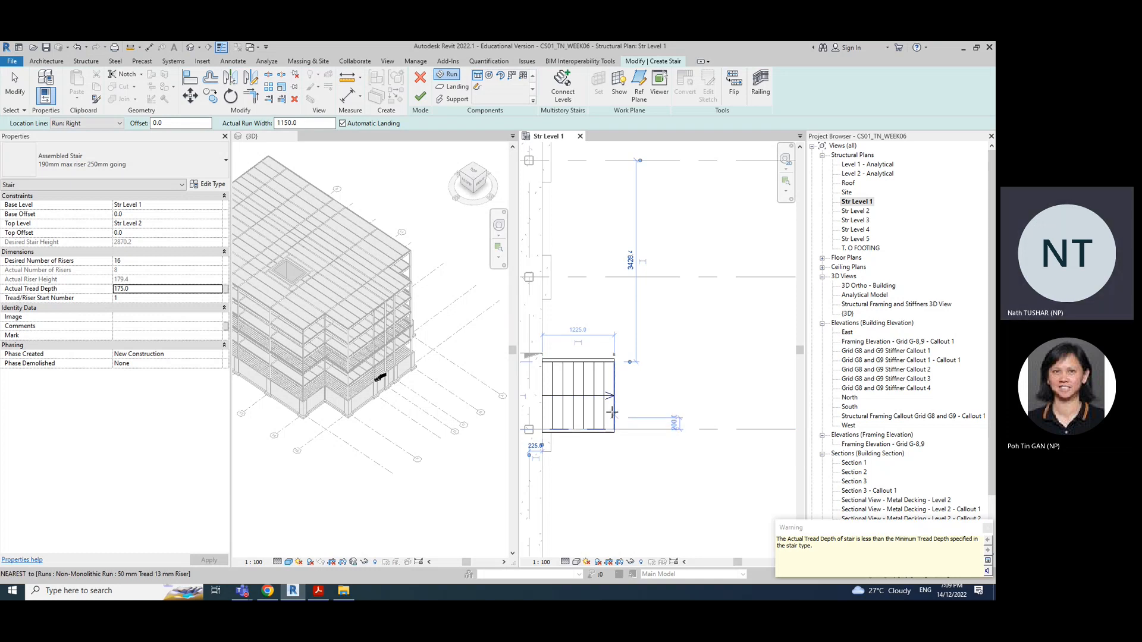
Draw the second run westward along grid C, from in line with the first run's end back to the wall face, with an automatic landing
{"action": "middle_click_drag", "start_coordinate": [615, 291], "coordinate": [628, 360]}
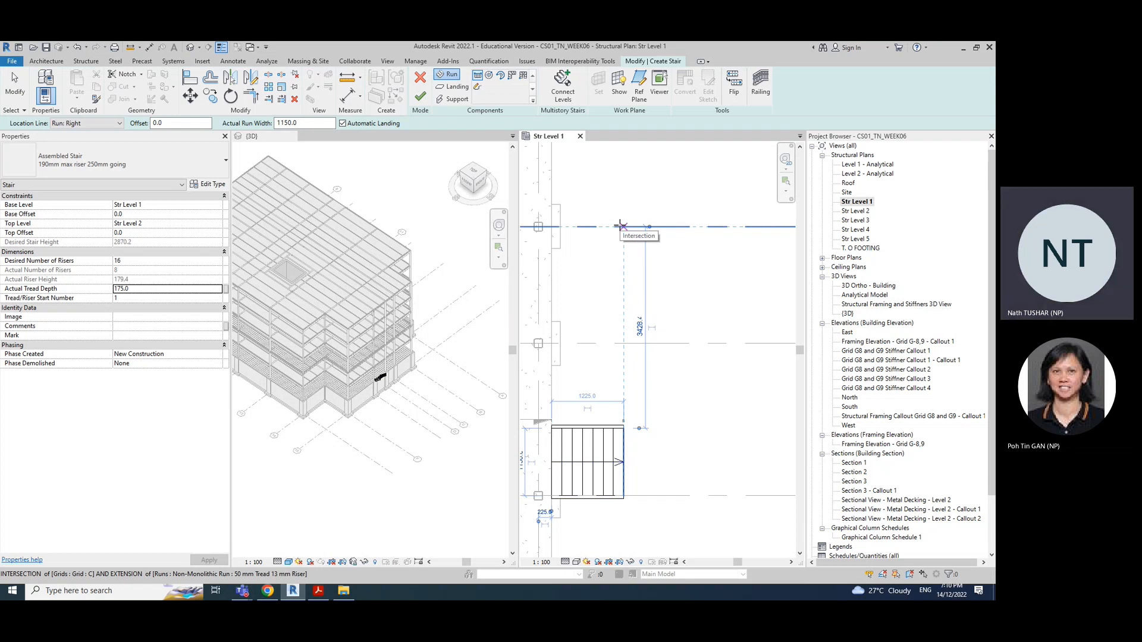
{"action": "left_click", "coordinate": [621, 226]}
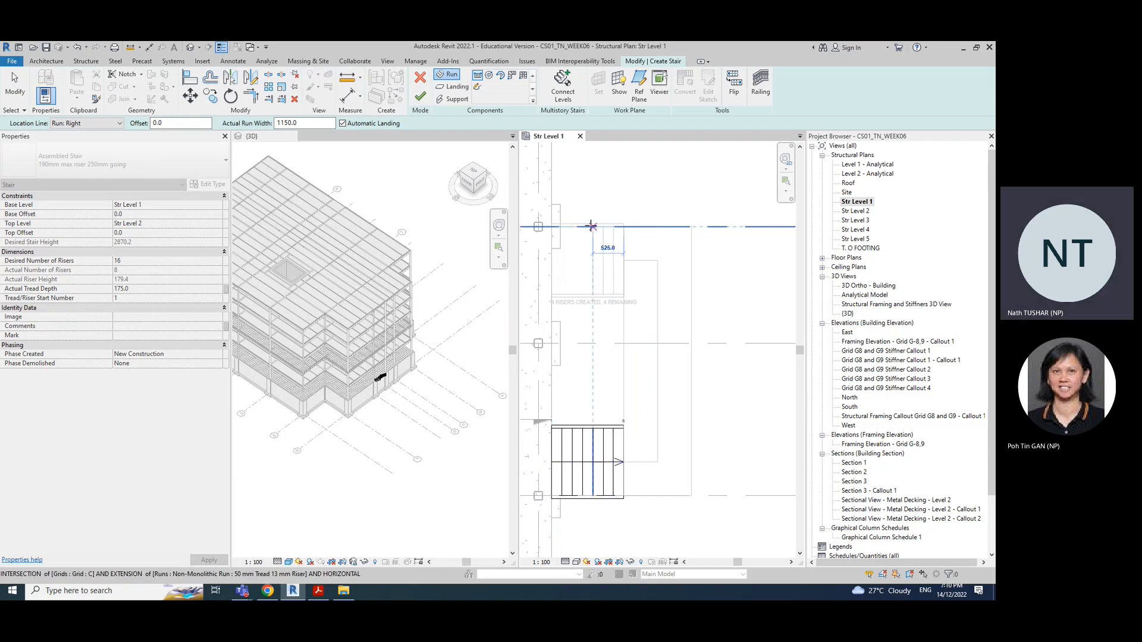
{"action": "left_click", "coordinate": [550, 226]}
{"action": "key", "text": "Escape"}
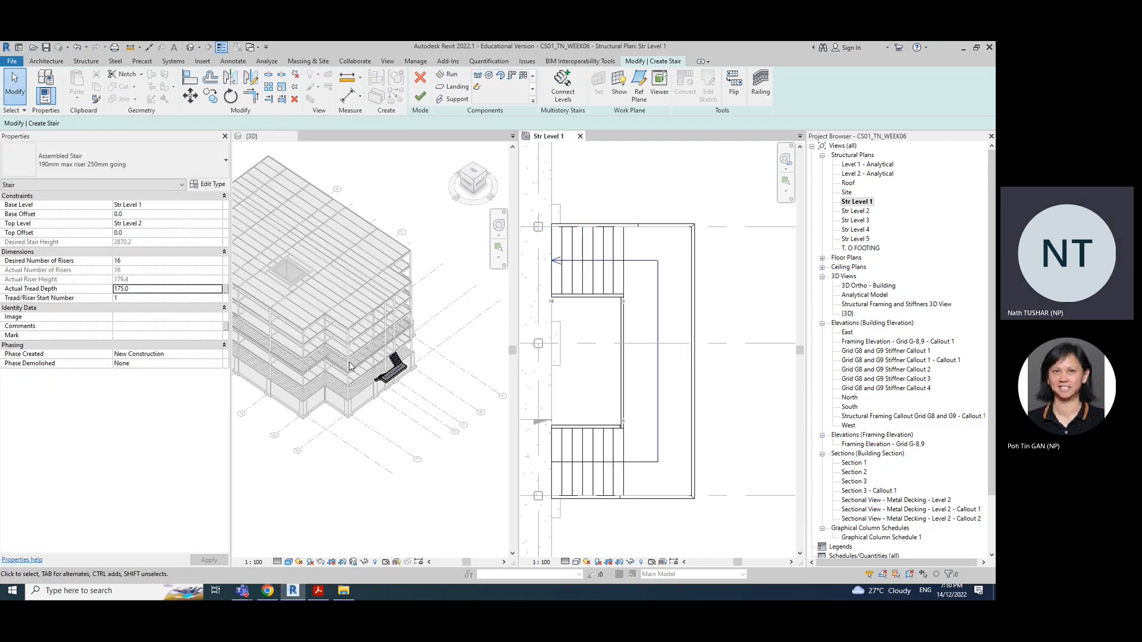
Finish the two-run stair with its landing and dismiss the railing warning
{"action": "scroll", "coordinate": [351, 367], "scroll_direction": "up", "scroll_amount": 4}
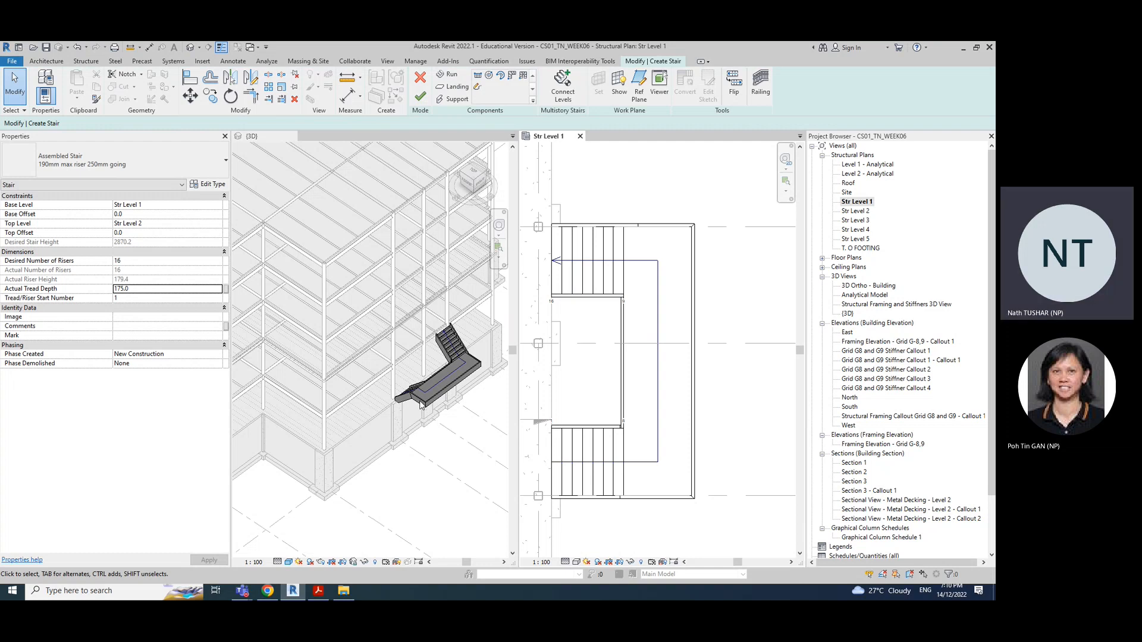
{"action": "left_click", "coordinate": [420, 97]}
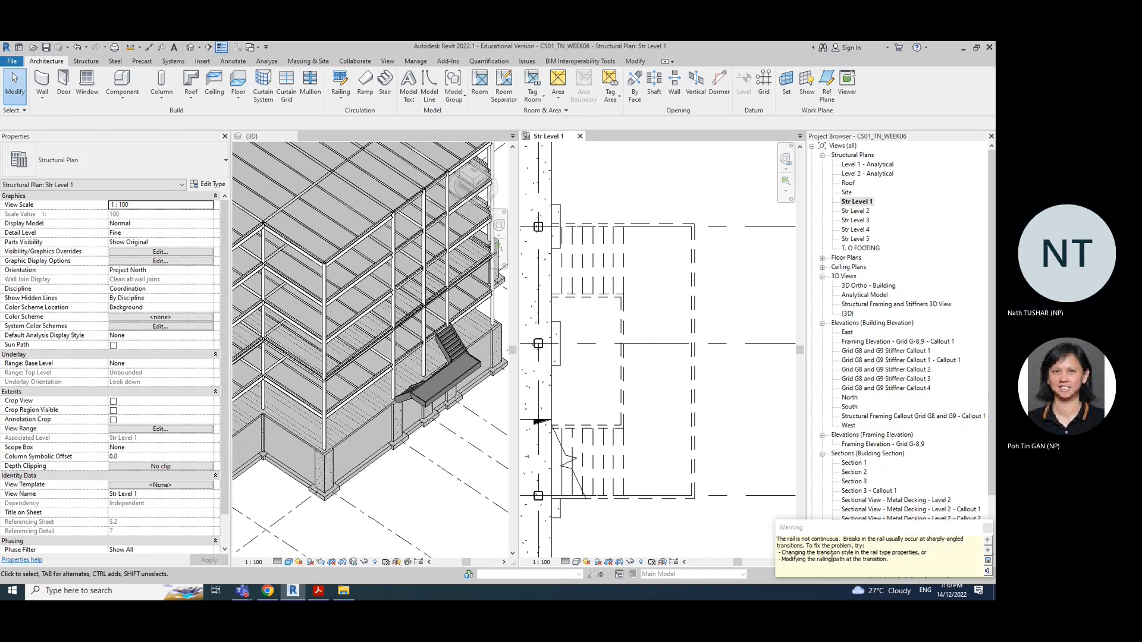
{"action": "left_click", "coordinate": [988, 528]}
Examine the staircase on the building's east side from several angles in the 3D view
{"action": "scroll", "coordinate": [381, 464], "scroll_direction": "up", "scroll_amount": 5}
{"action": "middle_click_drag", "start_coordinate": [345, 458], "coordinate": [410, 470], "text": "shift"}
{"action": "middle_click_drag", "start_coordinate": [402, 402], "coordinate": [366, 457]}
{"action": "scroll", "coordinate": [316, 346], "scroll_direction": "up", "scroll_amount": 5}
{"action": "middle_click_drag", "start_coordinate": [441, 347], "coordinate": [429, 371], "text": "shift"}
{"action": "scroll", "coordinate": [357, 416], "scroll_direction": "down", "scroll_amount": 5}
{"action": "middle_click_drag", "start_coordinate": [361, 495], "coordinate": [457, 471], "text": "shift"}
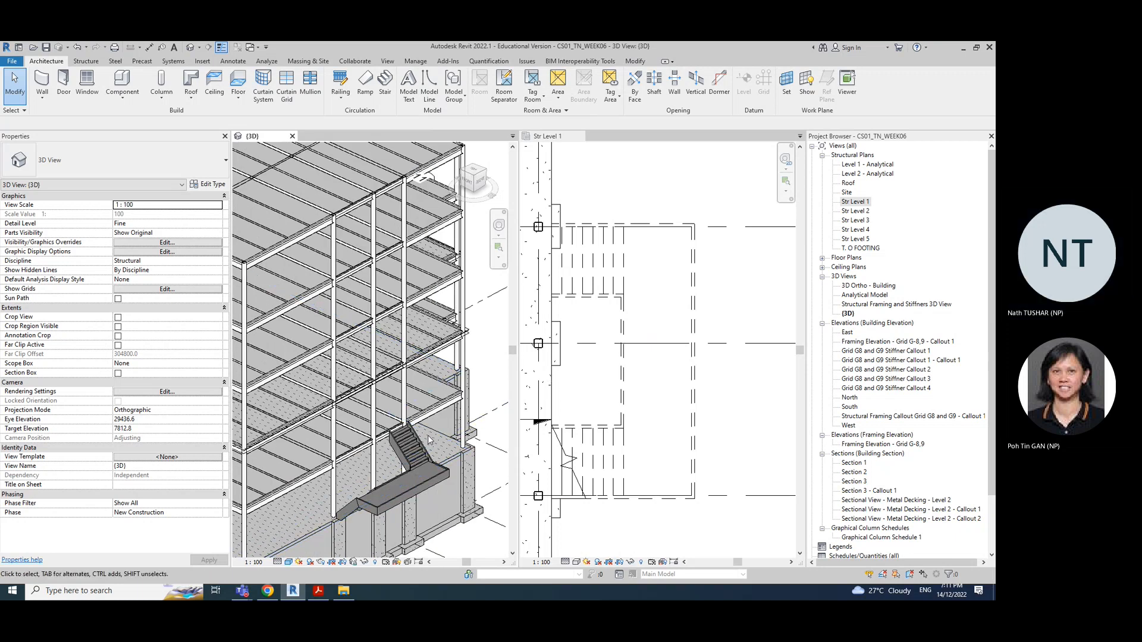
{"action": "scroll", "coordinate": [415, 446], "scroll_direction": "down", "scroll_amount": 2}
{"action": "scroll", "coordinate": [415, 446], "scroll_direction": "up", "scroll_amount": 5}
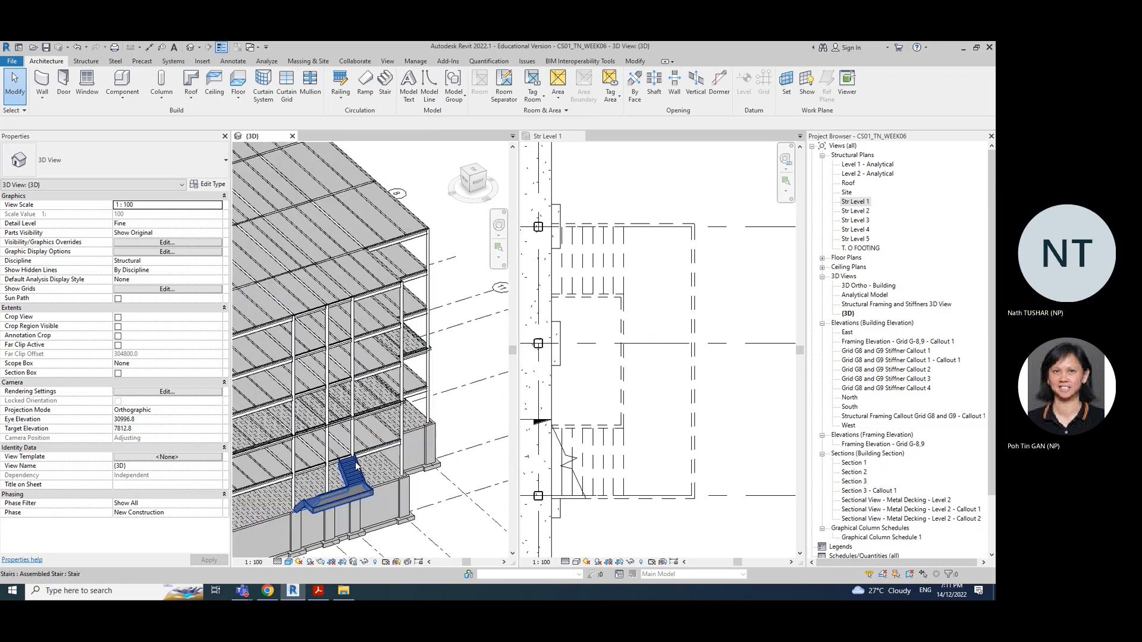
Examine the assembled stair in the 3D view and the Str Level 1 plan, especially where its upper flight meets the floor edge
{"action": "scroll", "coordinate": [348, 483], "scroll_direction": "up", "scroll_amount": 3}
{"action": "scroll", "coordinate": [345, 478], "scroll_direction": "down", "scroll_amount": 3}
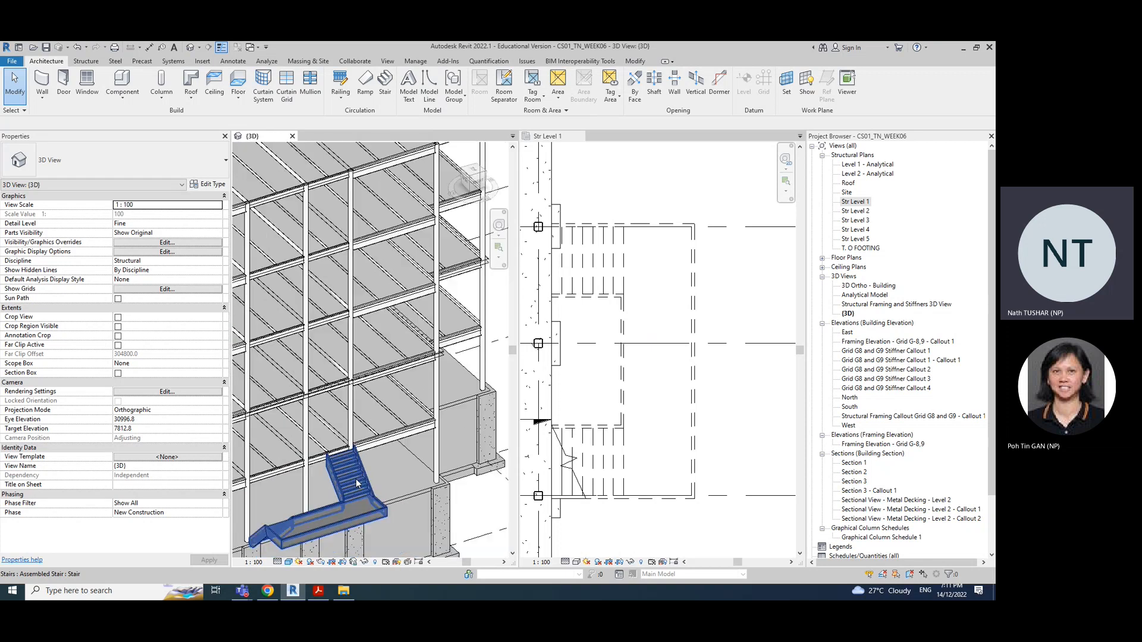
{"action": "left_click", "coordinate": [733, 400]}
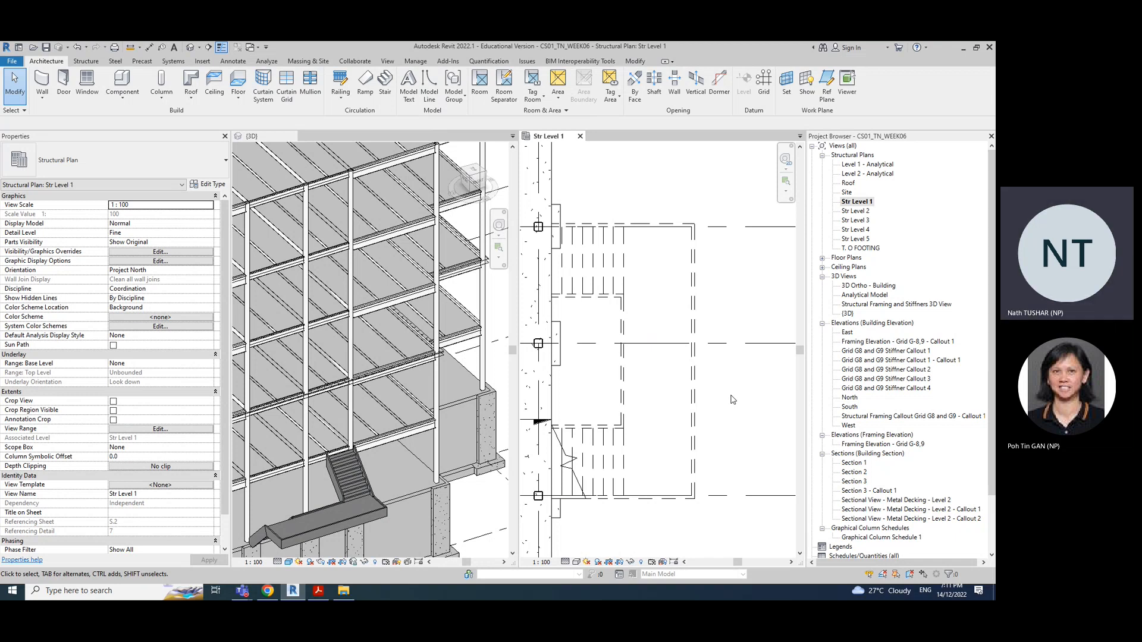
{"action": "scroll", "coordinate": [326, 466], "scroll_direction": "up", "scroll_amount": 3}
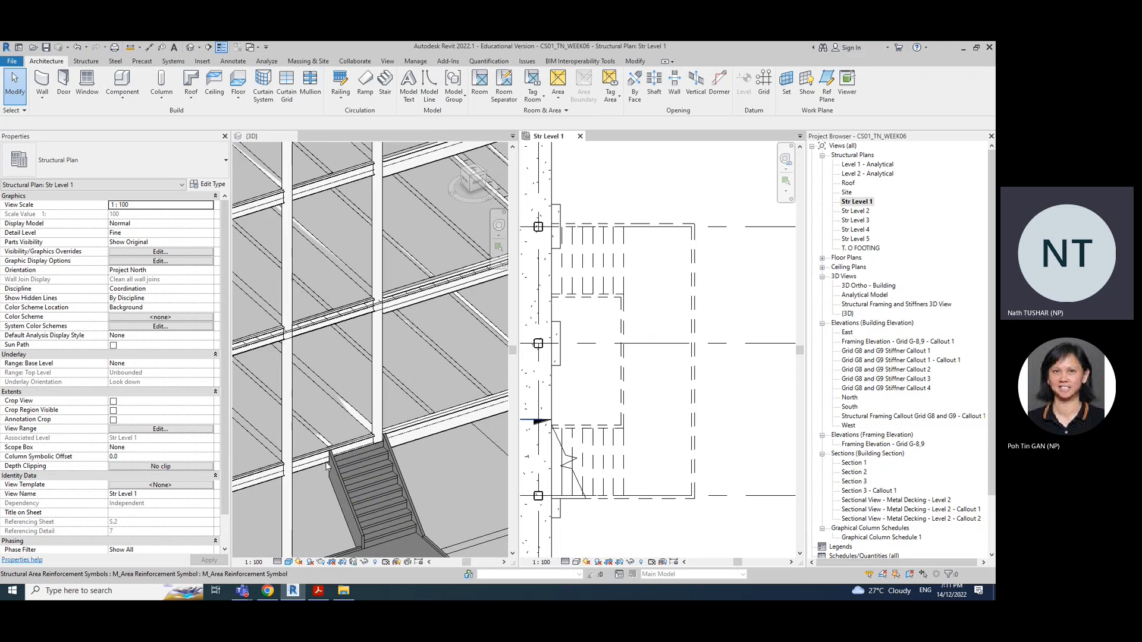
{"action": "scroll", "coordinate": [326, 465], "scroll_direction": "up", "scroll_amount": 2}
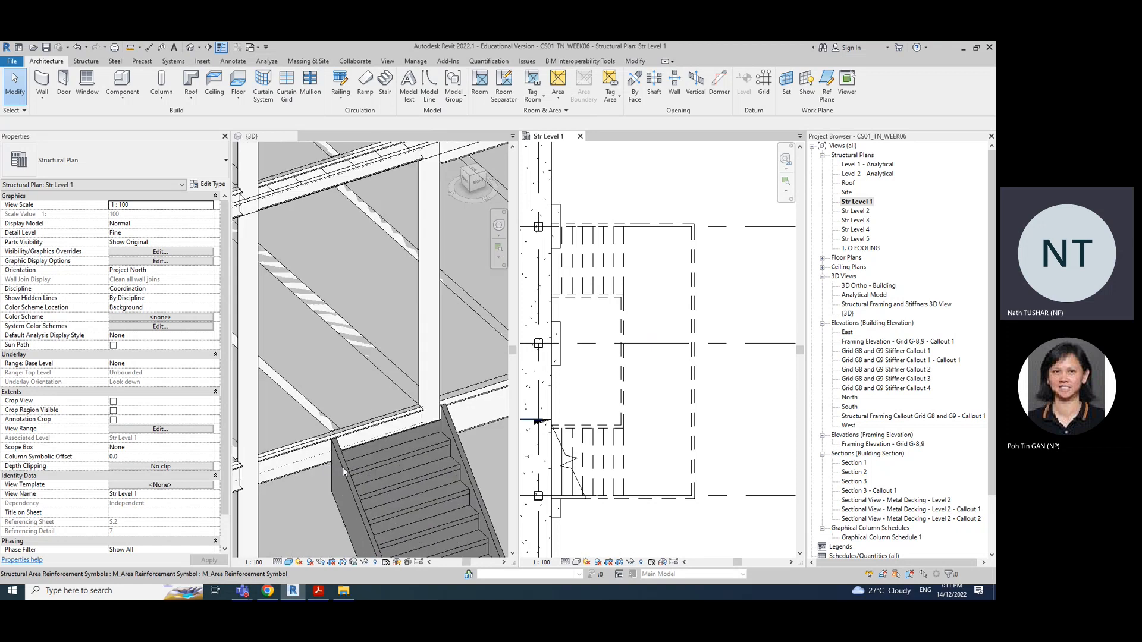
{"action": "left_click", "coordinate": [303, 516]}
{"action": "middle_click_drag", "start_coordinate": [324, 511], "coordinate": [329, 321]}
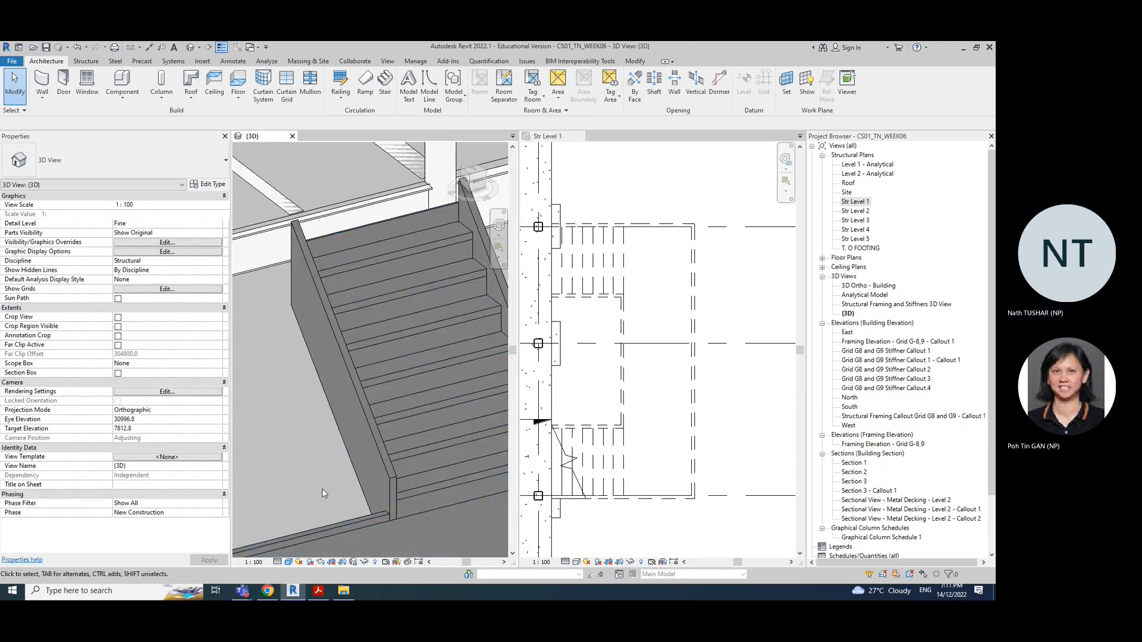
{"action": "left_click", "coordinate": [329, 322]}
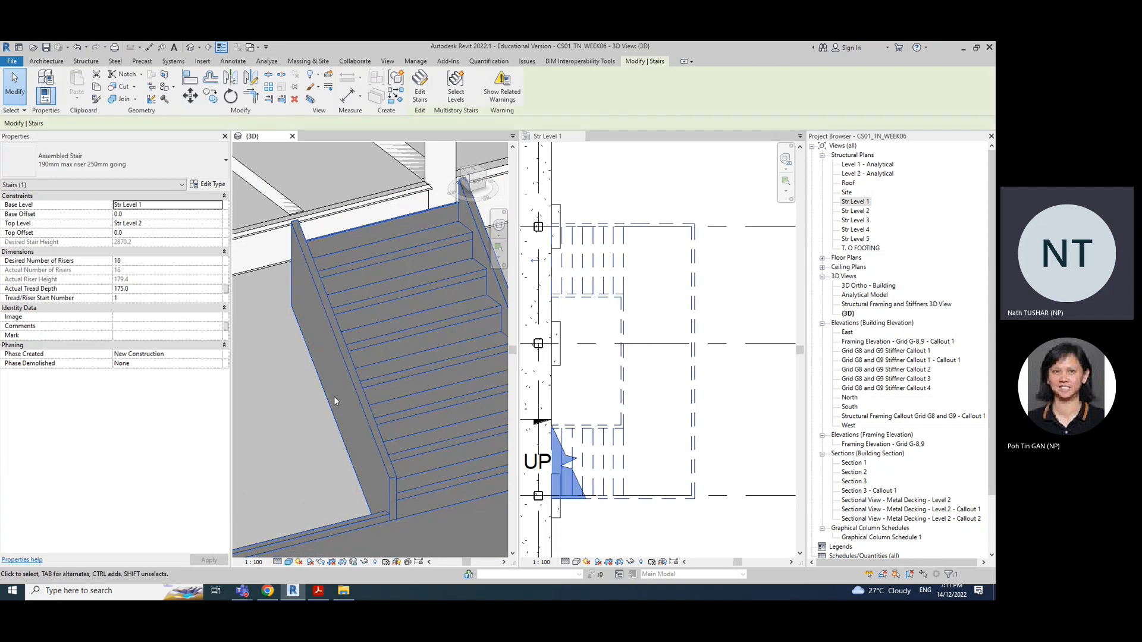
{"action": "scroll", "coordinate": [334, 396], "scroll_direction": "down", "scroll_amount": 5}
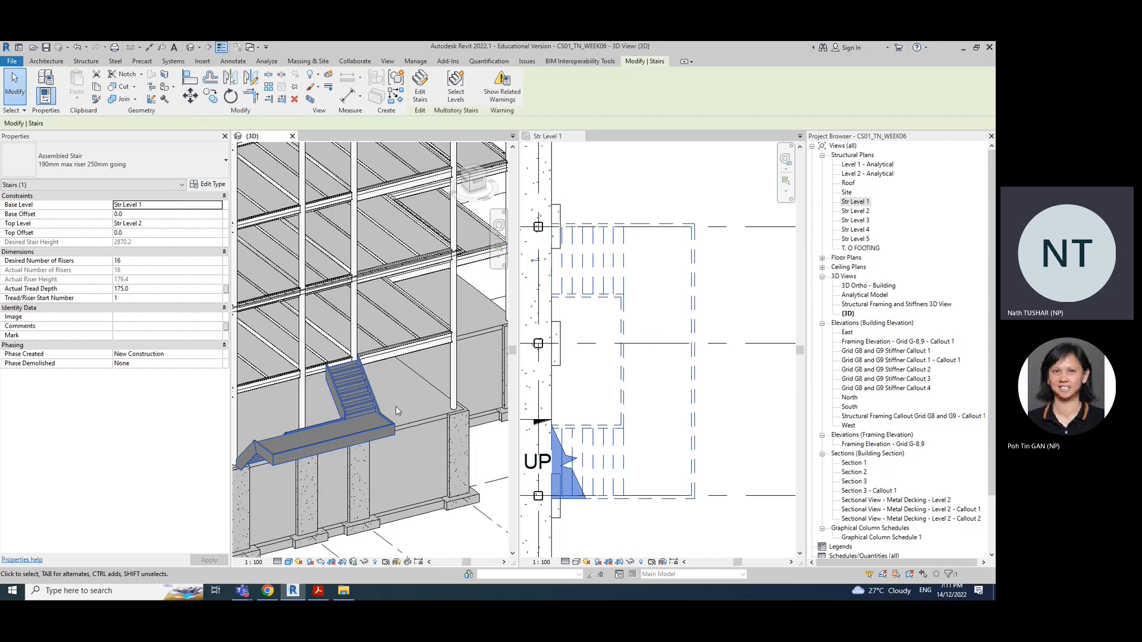
{"action": "scroll", "coordinate": [395, 406], "scroll_direction": "down", "scroll_amount": 5}
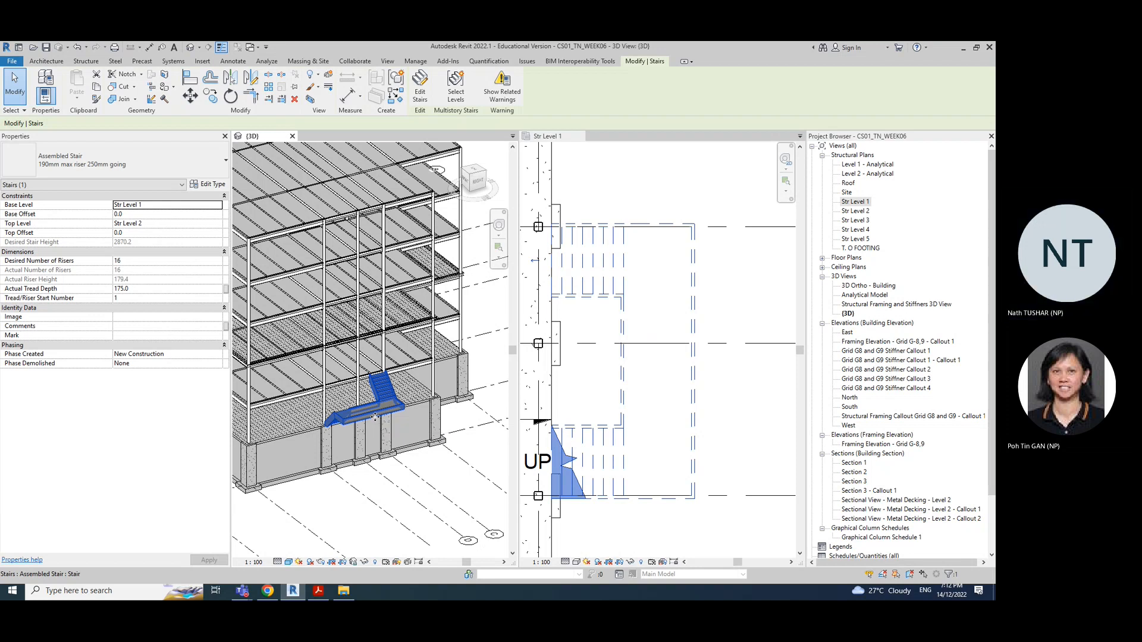
{"action": "scroll", "coordinate": [597, 388], "scroll_direction": "down", "scroll_amount": 3}
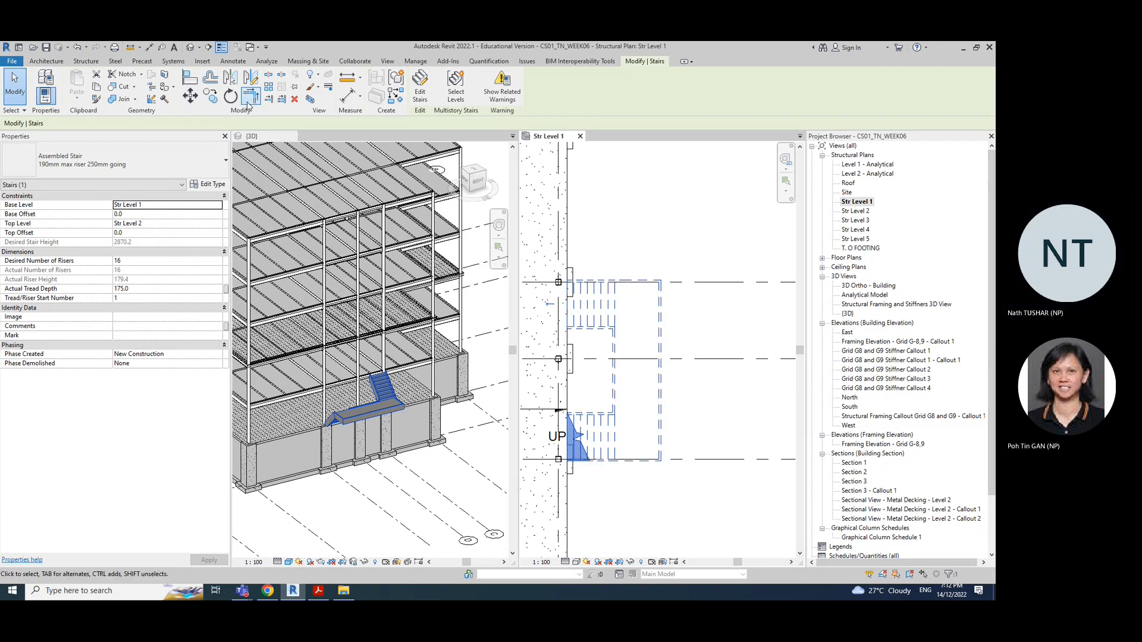
Move the stair about 1000 mm straight up along the foundation wall in the Str Level 1 plan
{"action": "left_click", "coordinate": [618, 243]}
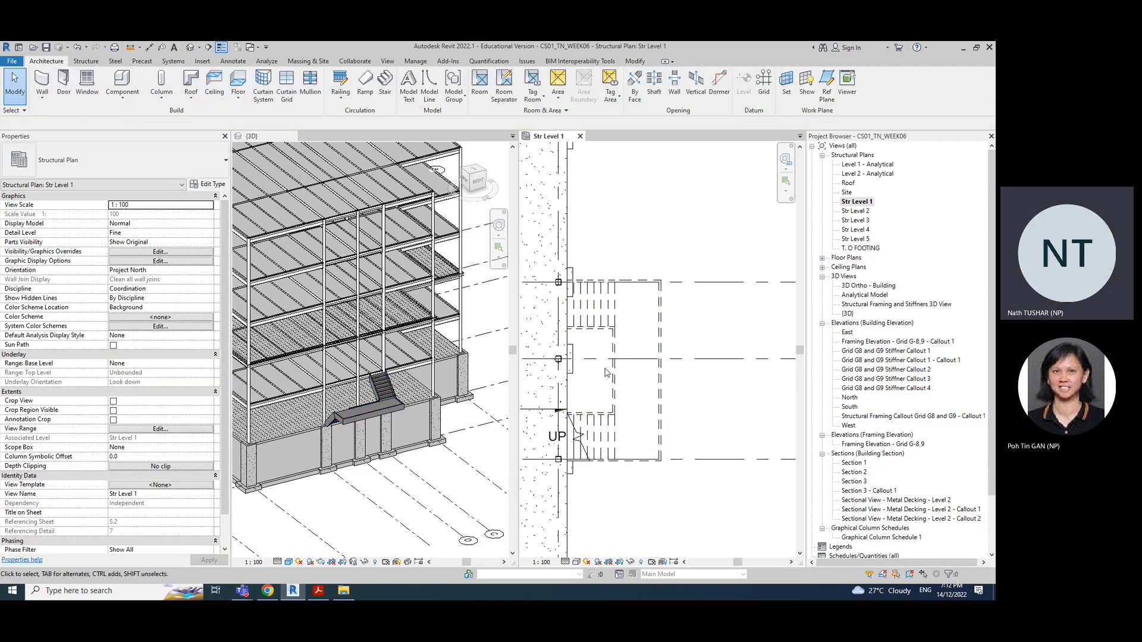
{"action": "left_click", "coordinate": [590, 327]}
{"action": "scroll", "coordinate": [594, 410], "scroll_direction": "down", "scroll_amount": 2}
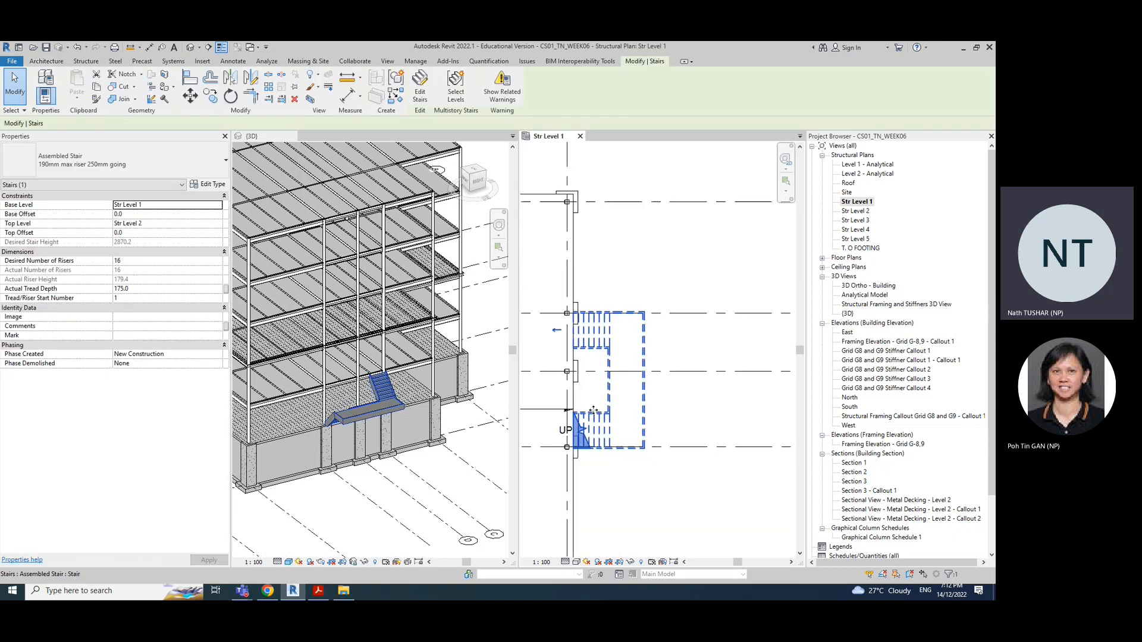
{"action": "middle_click_drag", "start_coordinate": [657, 421], "coordinate": [697, 415]}
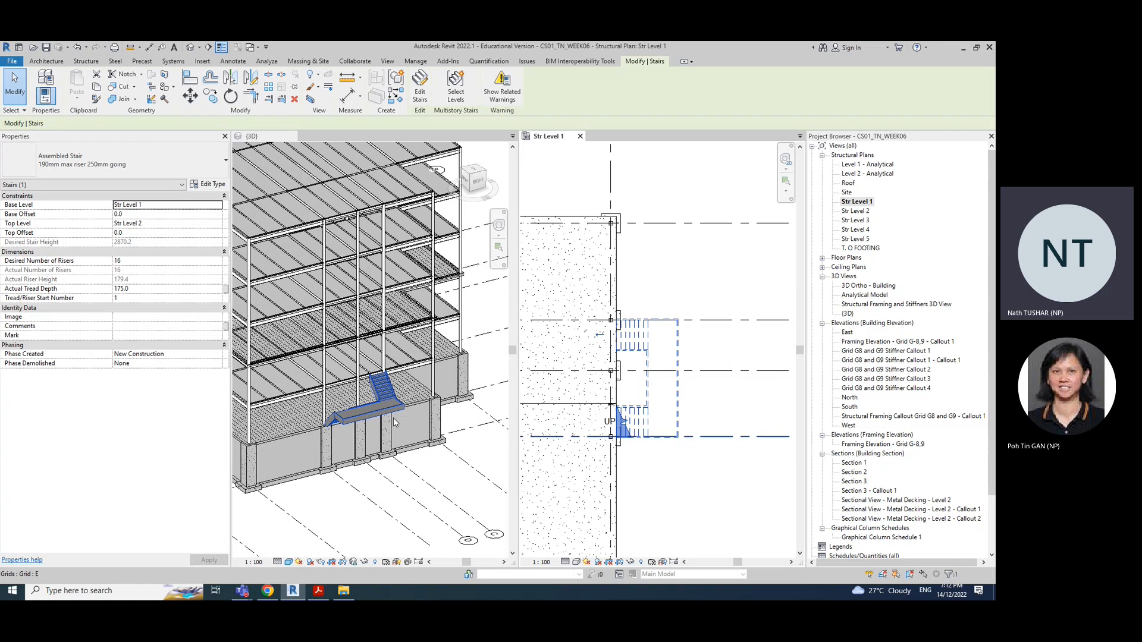
{"action": "scroll", "coordinate": [310, 422], "scroll_direction": "up", "scroll_amount": 3}
{"action": "scroll", "coordinate": [311, 422], "scroll_direction": "down", "scroll_amount": 3}
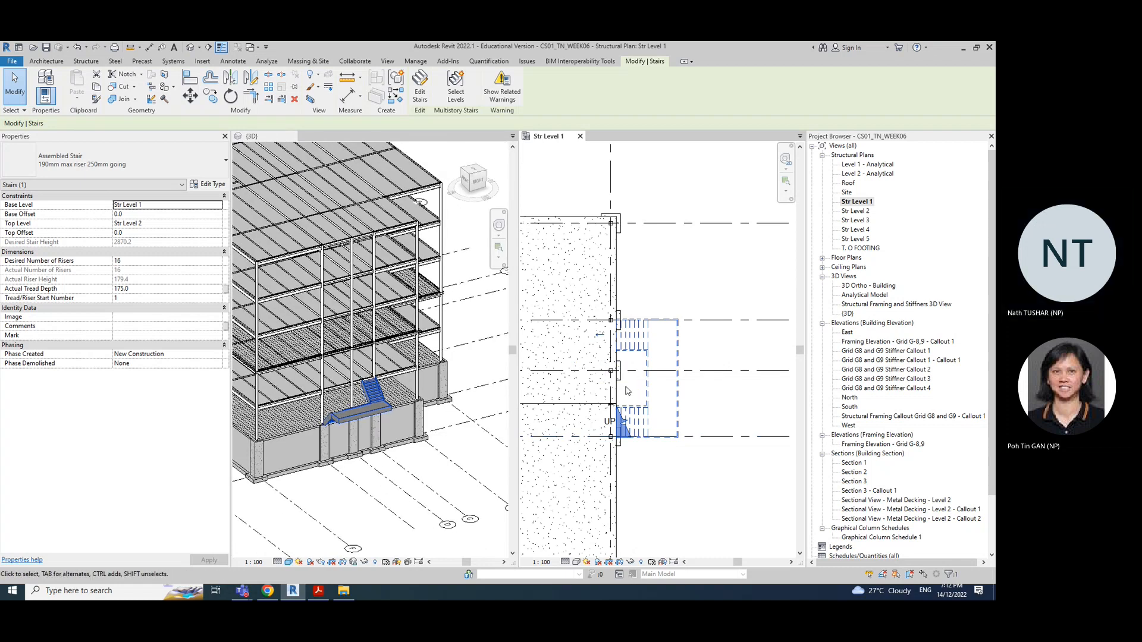
{"action": "scroll", "coordinate": [627, 391], "scroll_direction": "up", "scroll_amount": 2}
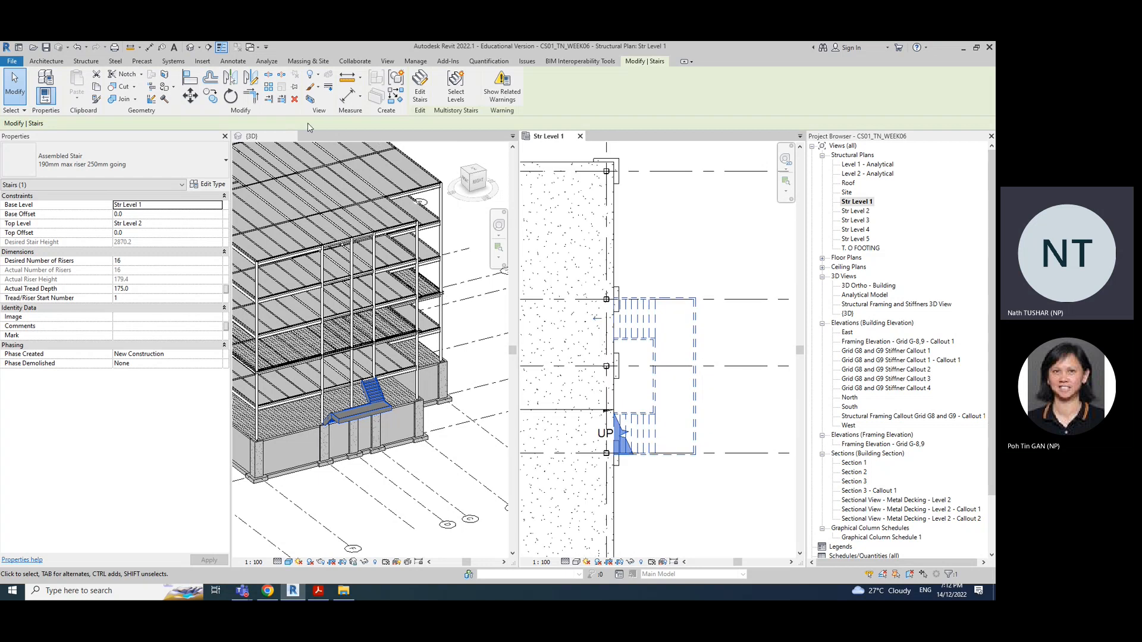
{"action": "left_click", "coordinate": [190, 96]}
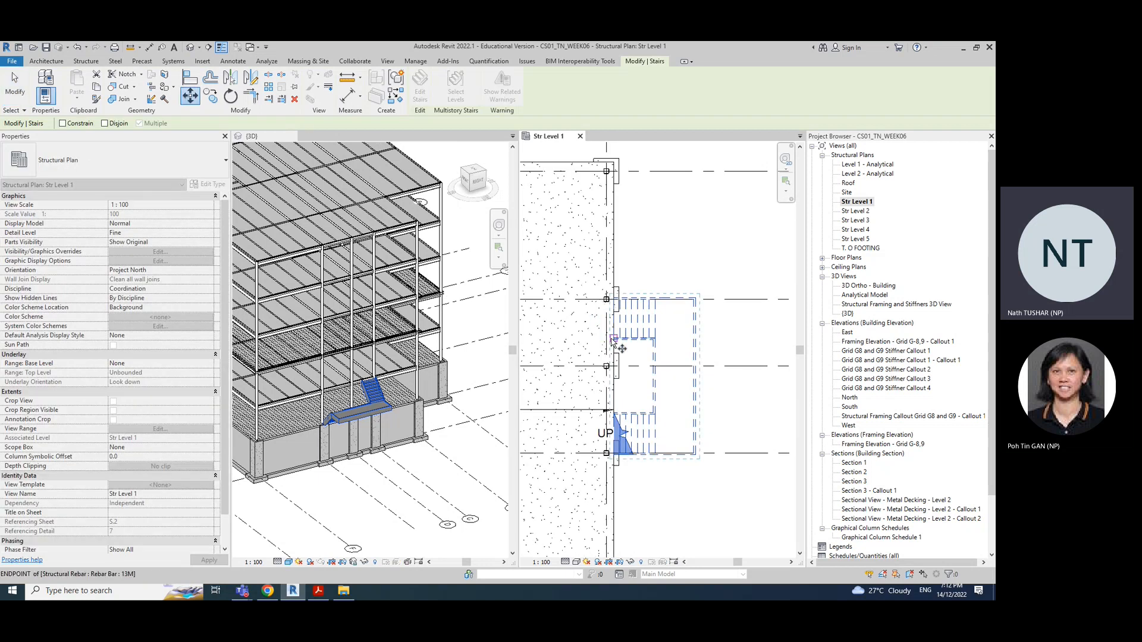
{"action": "scroll", "coordinate": [612, 334], "scroll_direction": "up", "scroll_amount": 3}
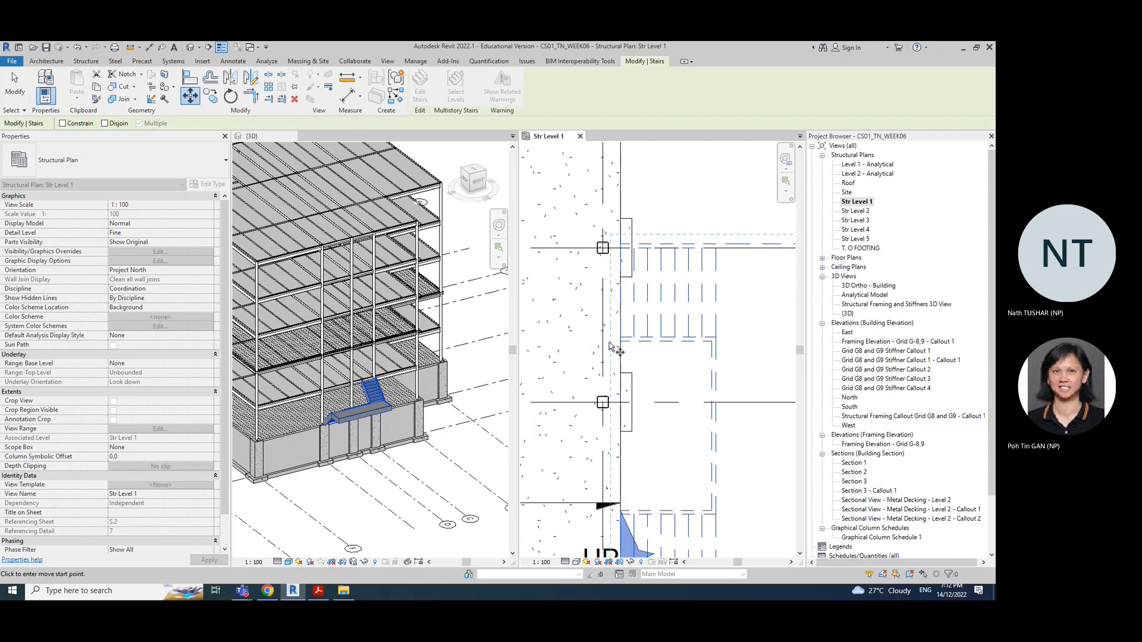
{"action": "left_click", "coordinate": [621, 245]}
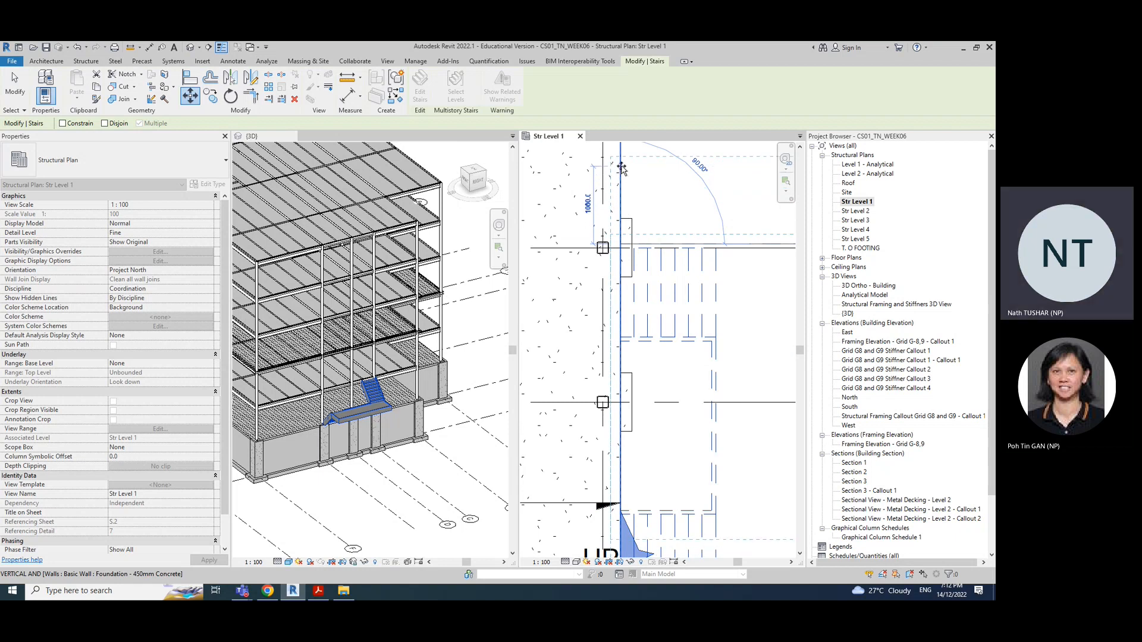
{"action": "scroll", "coordinate": [632, 292], "scroll_direction": "down", "scroll_amount": 2}
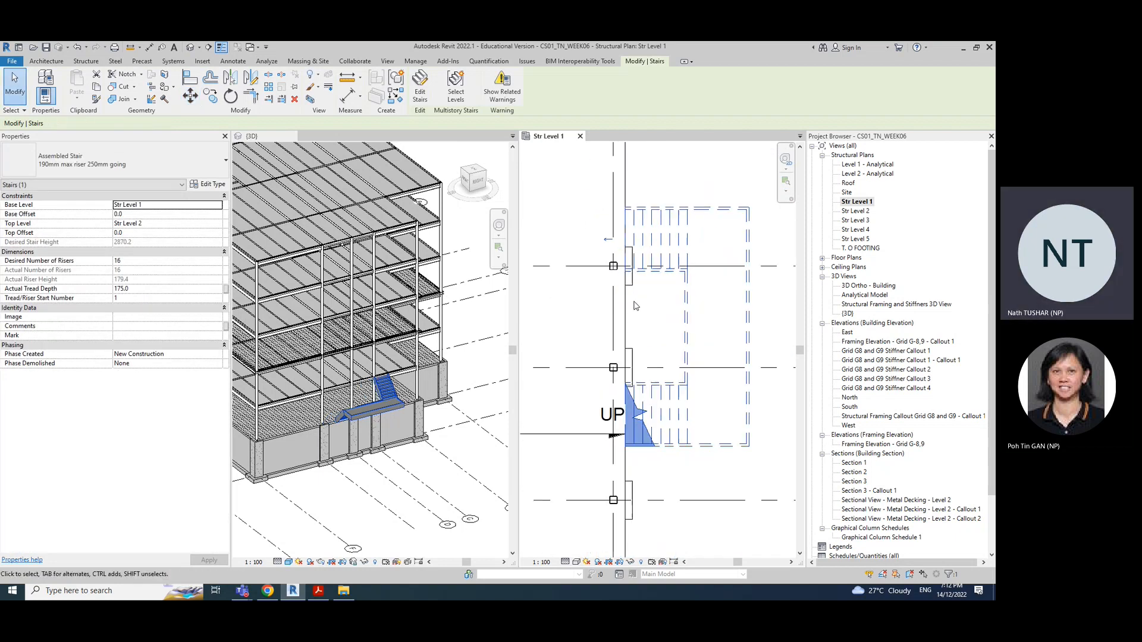
Move the stair further up along the wall so the inner edge of its upper flight meets the adjacent column's upper edge
{"action": "middle_click_drag", "start_coordinate": [645, 294], "coordinate": [649, 398]}
{"action": "left_click", "coordinate": [190, 96]}
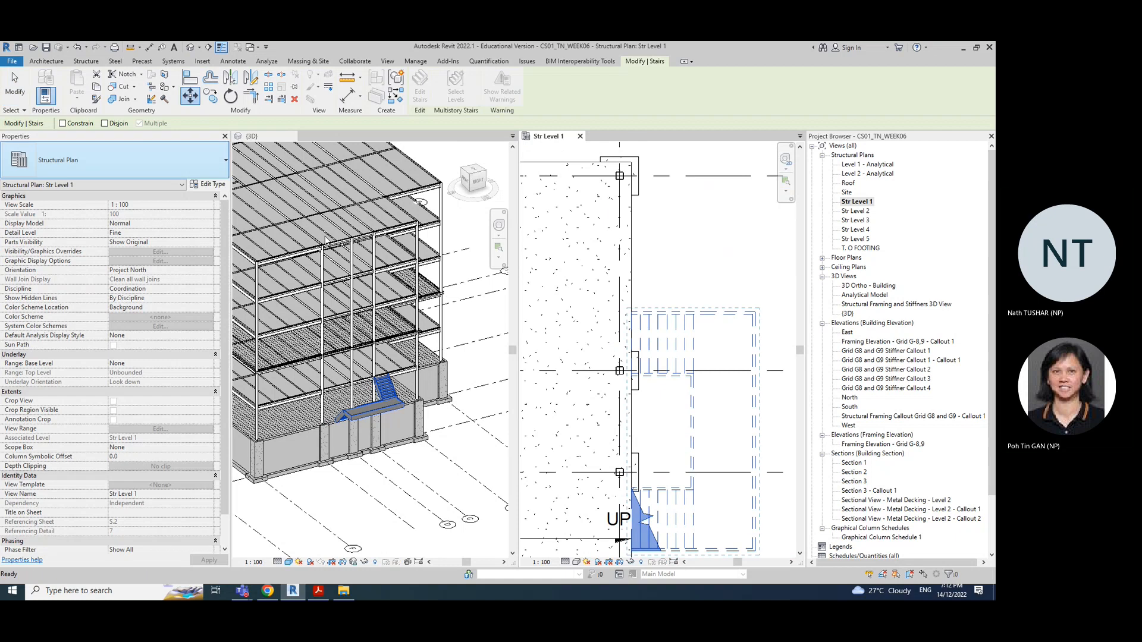
{"action": "left_click", "coordinate": [632, 379]}
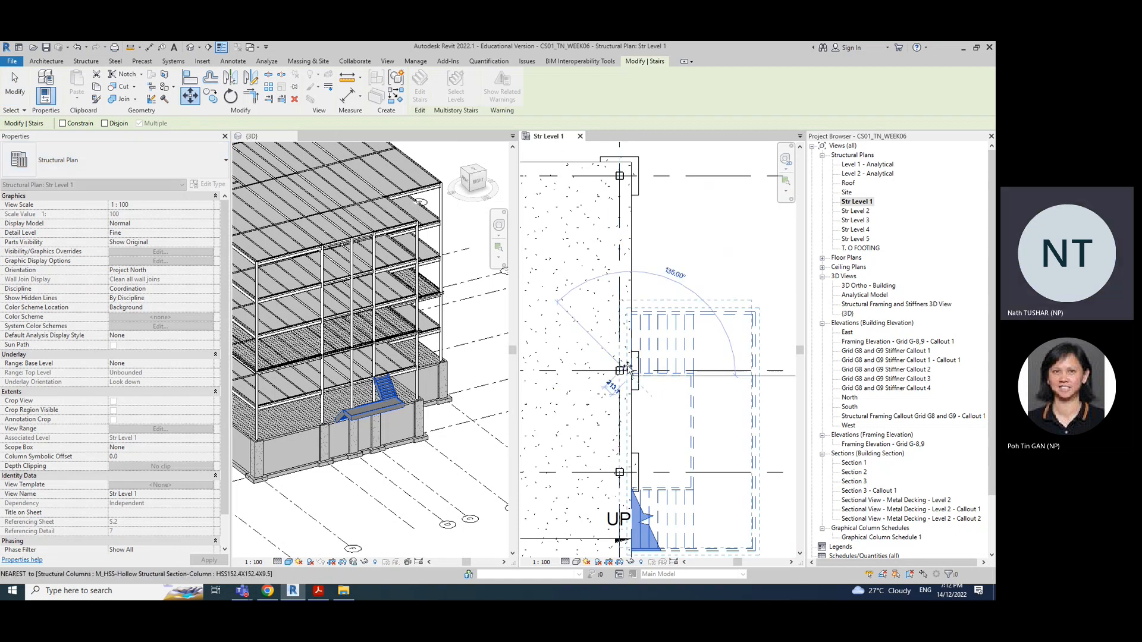
{"action": "left_click", "coordinate": [632, 355]}
{"action": "key", "text": "Escape"}
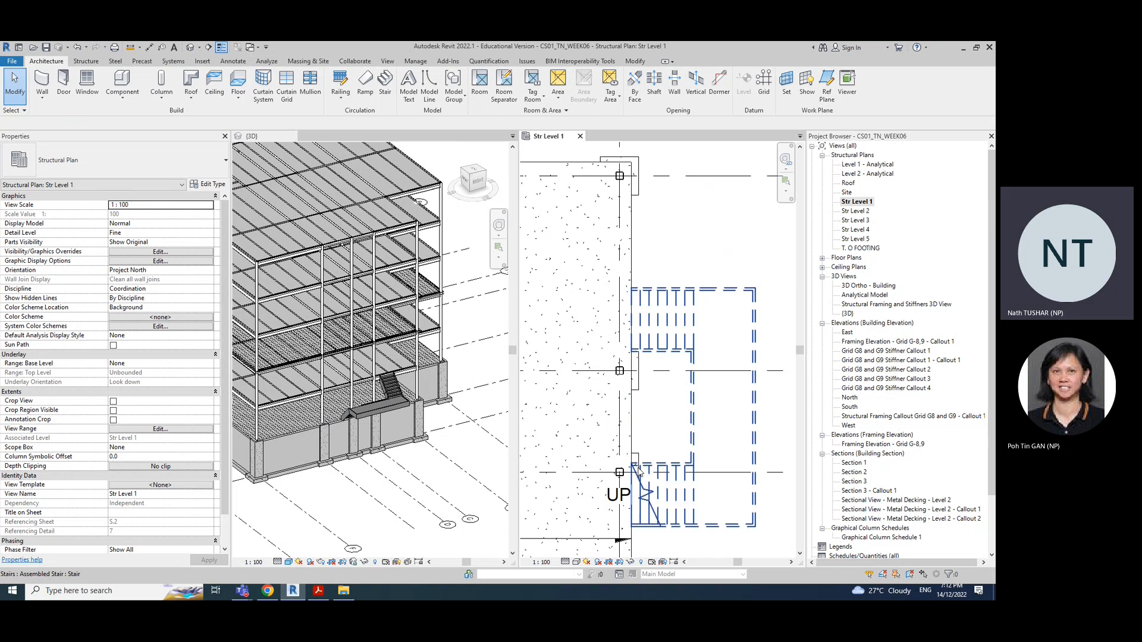
Examine the stair's position against the columns in the 3D view and along the wall in the Str Level 1 plan
{"action": "scroll", "coordinate": [639, 470], "scroll_direction": "down", "scroll_amount": 2}
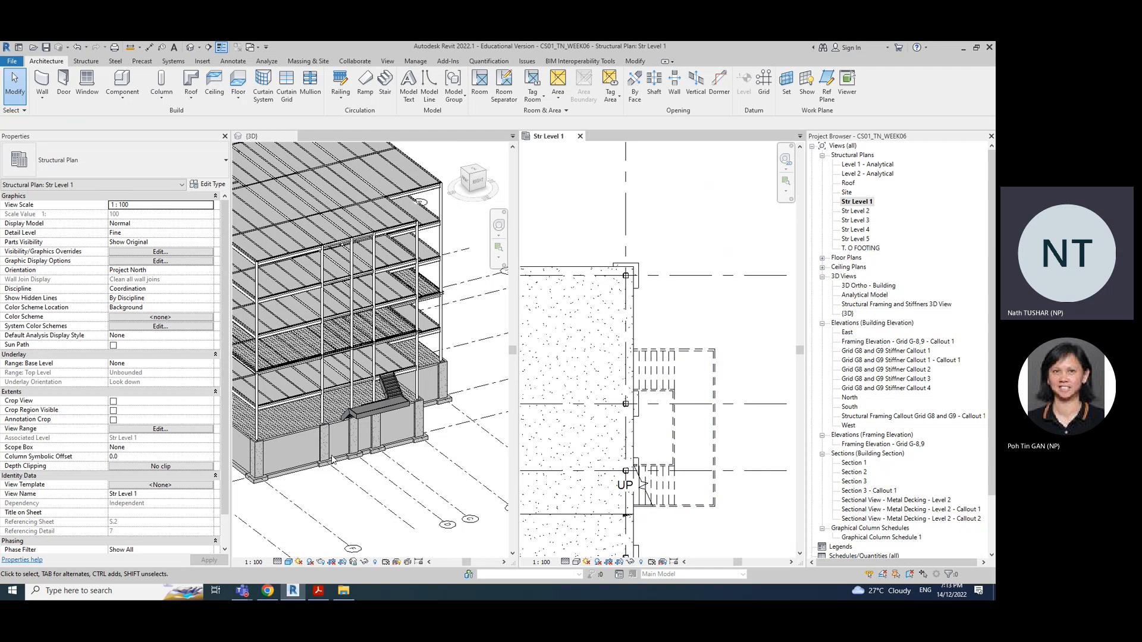
{"action": "scroll", "coordinate": [358, 383], "scroll_direction": "up", "scroll_amount": 2}
{"action": "left_click", "coordinate": [358, 412]}
{"action": "middle_click_drag", "start_coordinate": [356, 417], "coordinate": [373, 477], "text": "shift"}
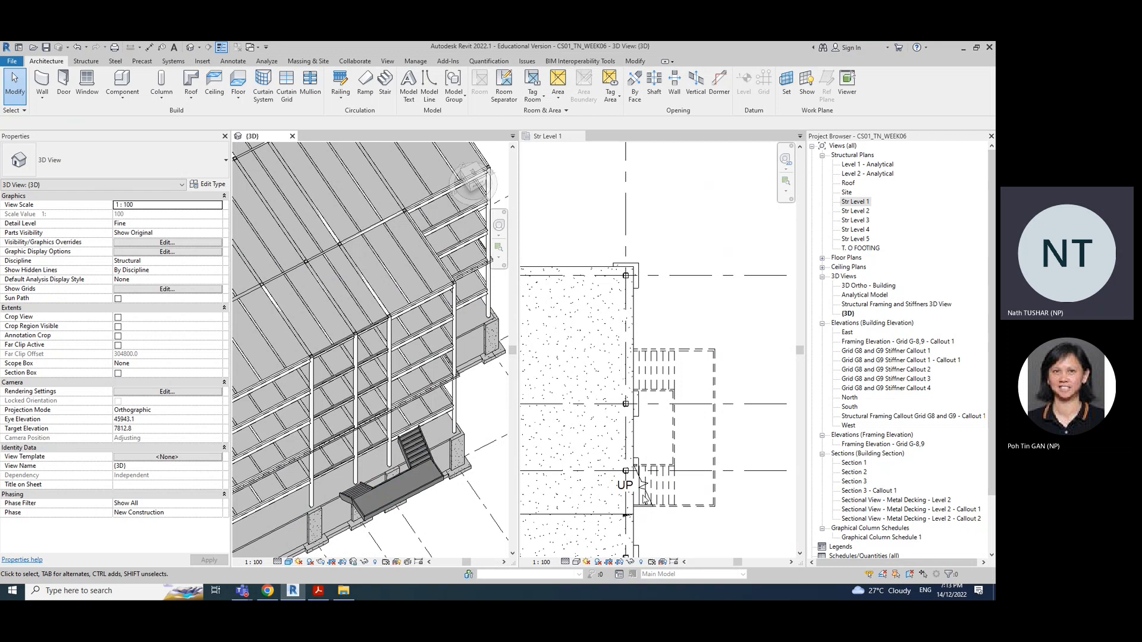
{"action": "scroll", "coordinate": [635, 528], "scroll_direction": "down", "scroll_amount": 1}
{"action": "left_click", "coordinate": [656, 537]}
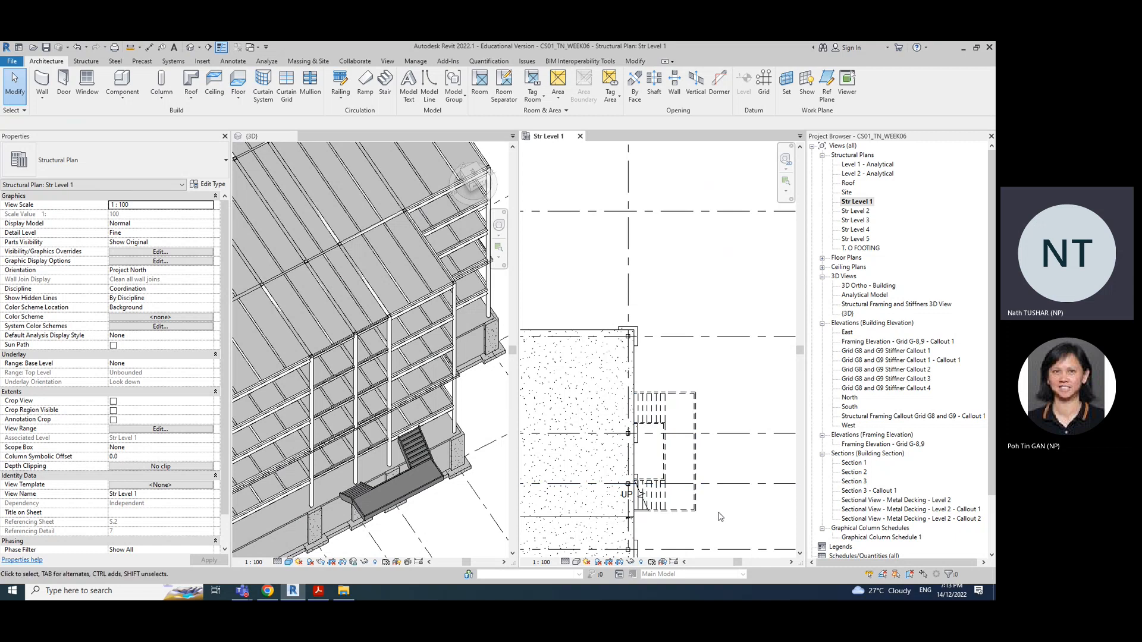
{"action": "scroll", "coordinate": [718, 514], "scroll_direction": "down", "scroll_amount": 1}
{"action": "middle_click_drag", "start_coordinate": [721, 523], "coordinate": [734, 442]}
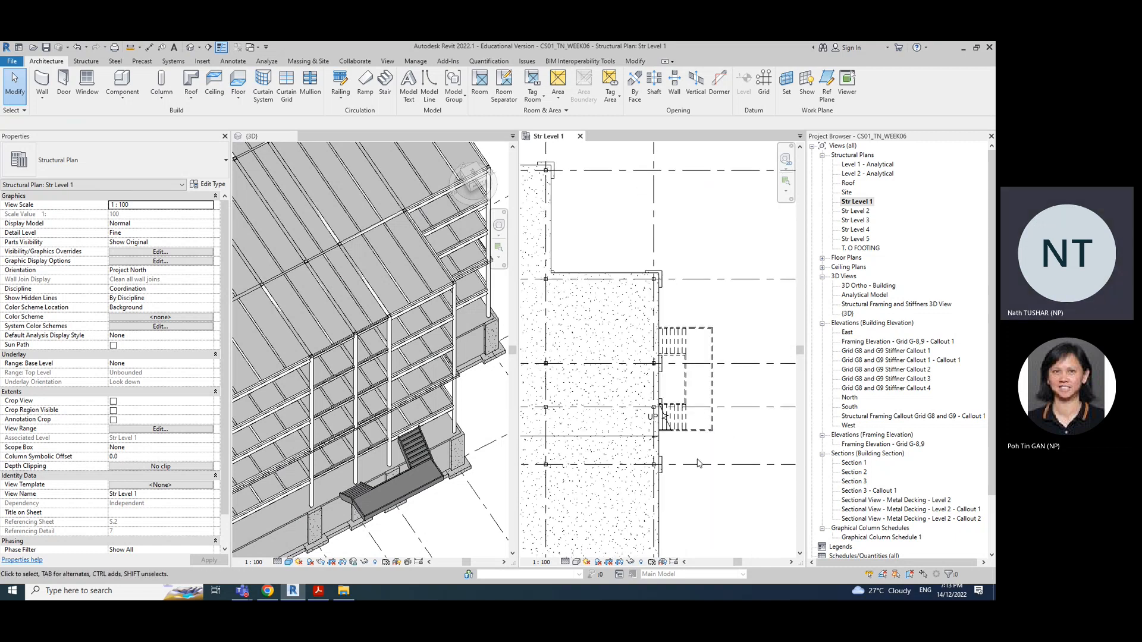
{"action": "scroll", "coordinate": [699, 463], "scroll_direction": "down", "scroll_amount": 1}
{"action": "middle_click_drag", "start_coordinate": [699, 519], "coordinate": [665, 418]}
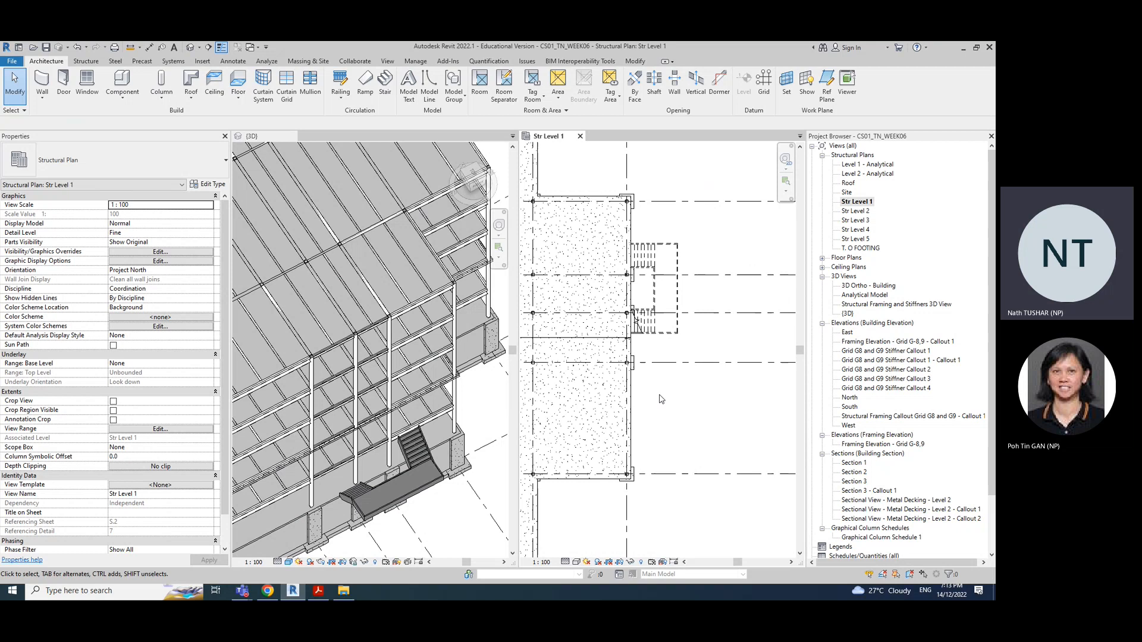
Move the stair down along the wall into the lowest bay of the plan, just above the corner column
{"action": "left_click", "coordinate": [652, 336]}
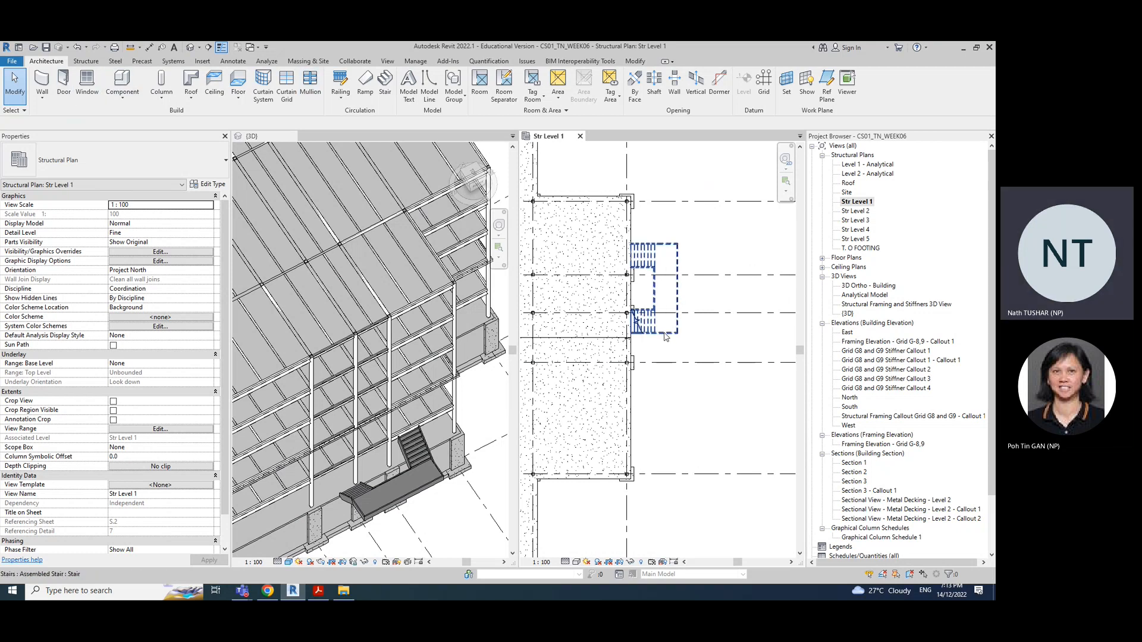
{"action": "left_click", "coordinate": [190, 95]}
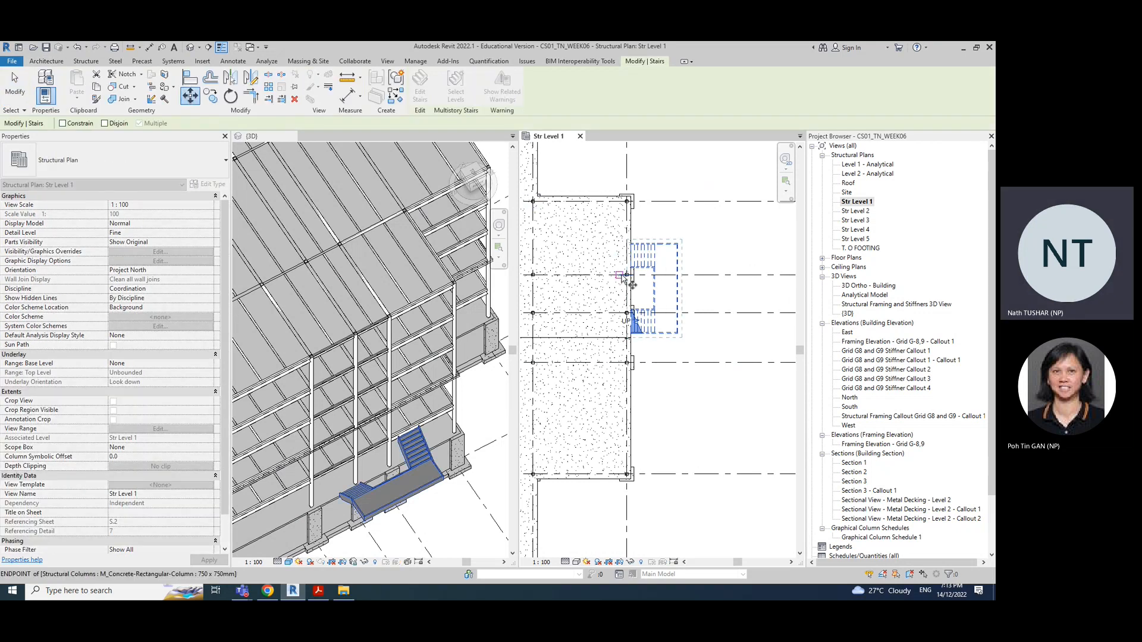
{"action": "scroll", "coordinate": [639, 279], "scroll_direction": "up", "scroll_amount": 2}
{"action": "scroll", "coordinate": [637, 275], "scroll_direction": "up", "scroll_amount": 2}
{"action": "scroll", "coordinate": [640, 391], "scroll_direction": "down", "scroll_amount": 2}
{"action": "middle_click_drag", "start_coordinate": [644, 460], "coordinate": [648, 415]}
{"action": "scroll", "coordinate": [633, 412], "scroll_direction": "up", "scroll_amount": 2}
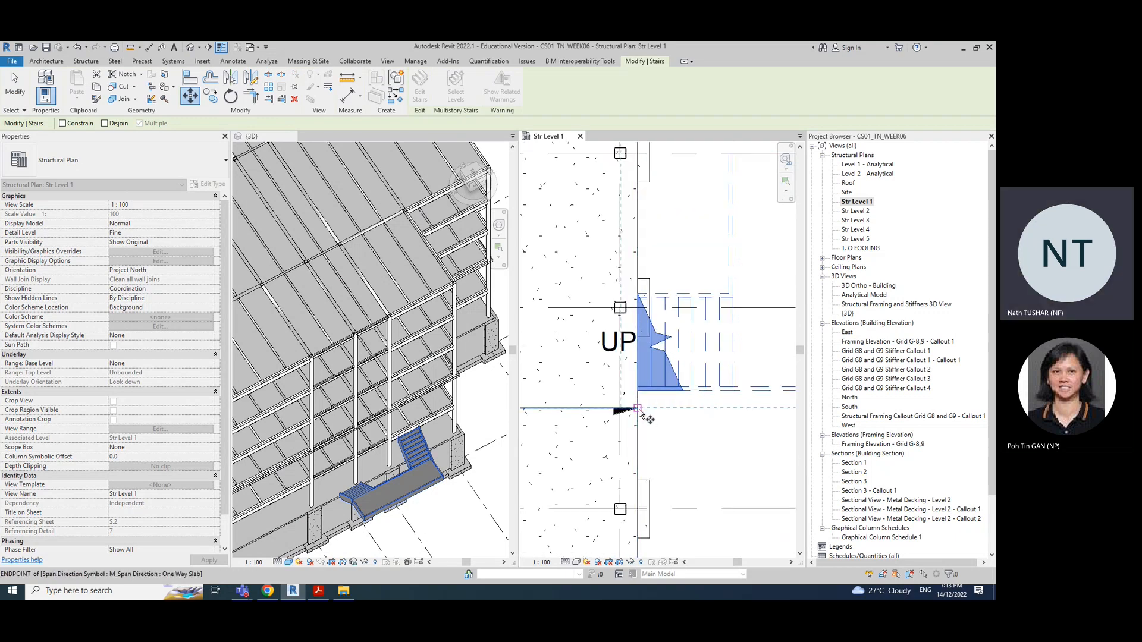
{"action": "left_click", "coordinate": [637, 409]}
{"action": "scroll", "coordinate": [672, 479], "scroll_direction": "down", "scroll_amount": 3}
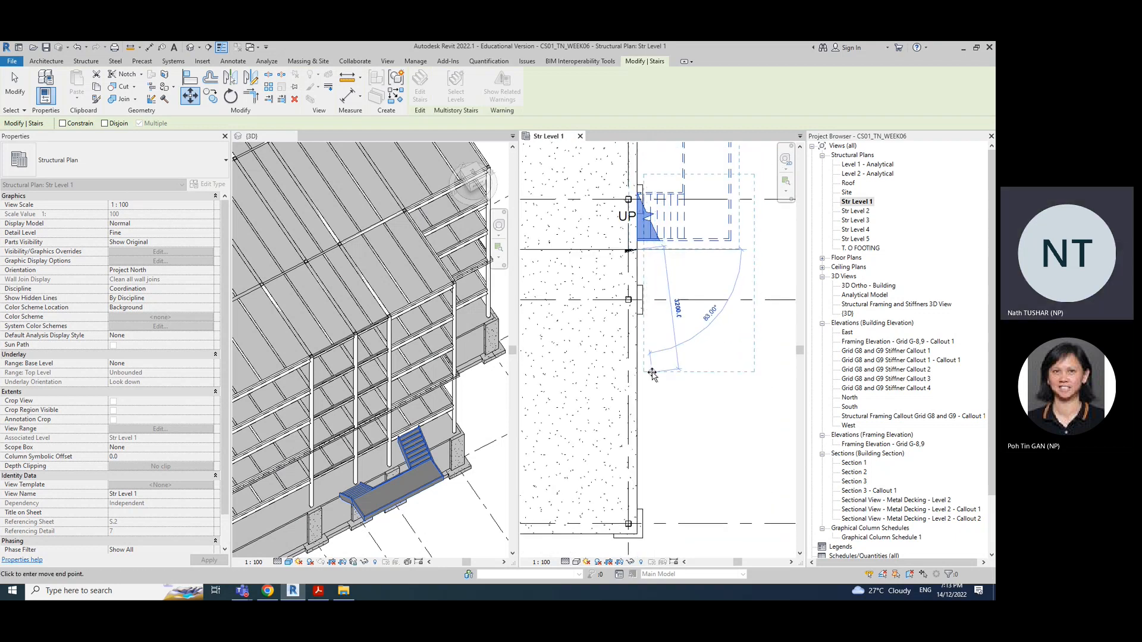
{"action": "left_click", "coordinate": [637, 510]}
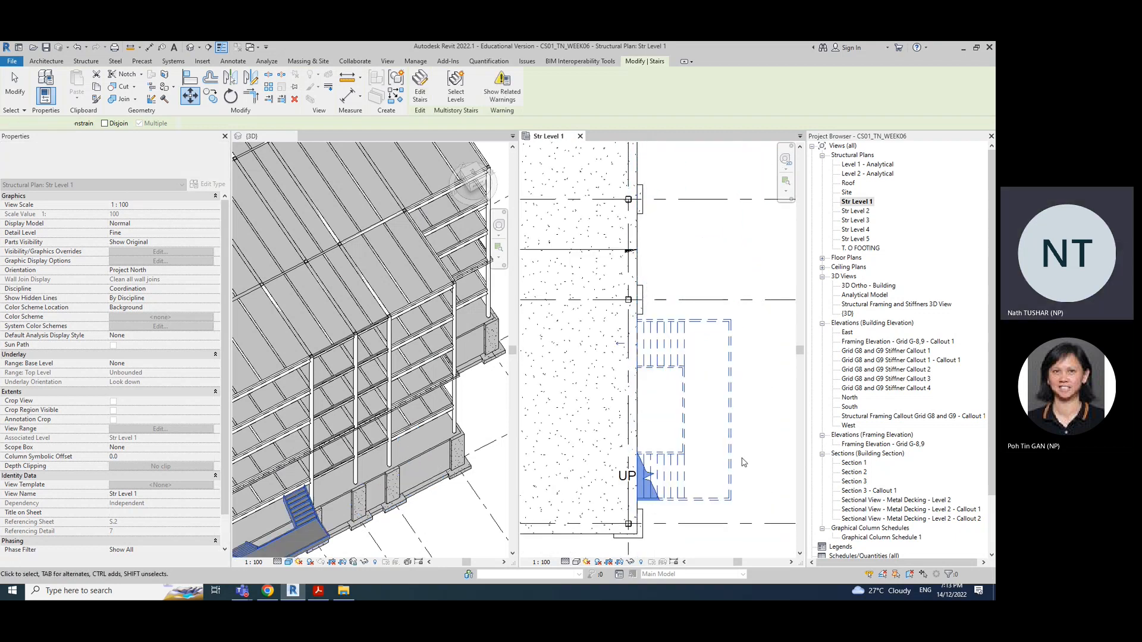
Examine the stair's new location near the building corner in both the 3D view and the Str Level 1 plan
{"action": "left_click", "coordinate": [742, 462]}
{"action": "scroll", "coordinate": [749, 454], "scroll_direction": "down", "scroll_amount": 2}
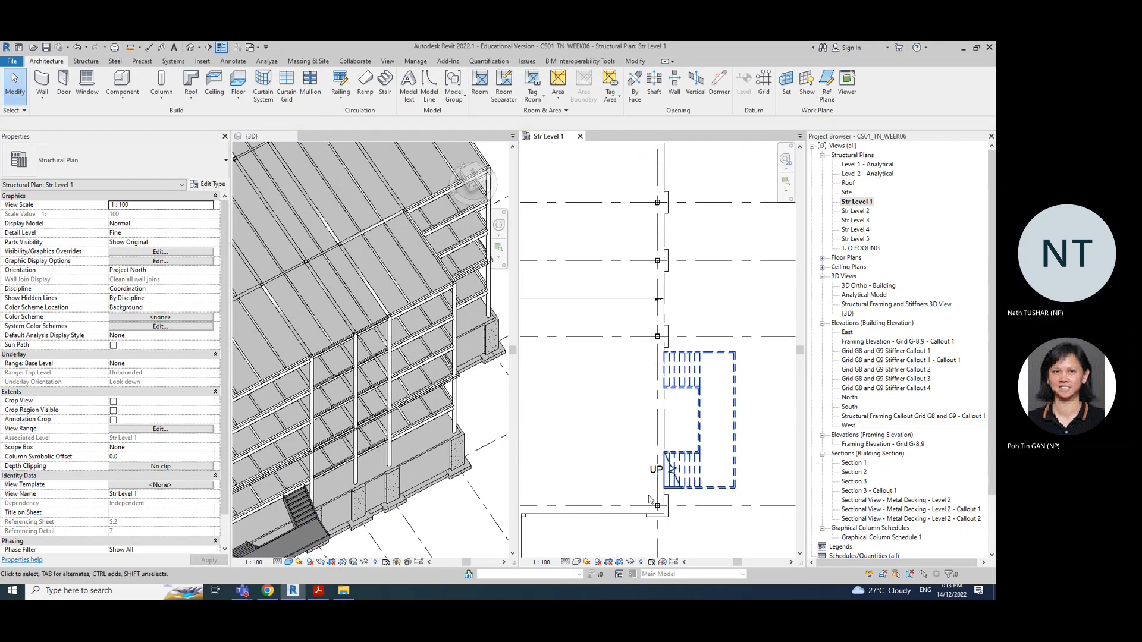
{"action": "left_click", "coordinate": [435, 499]}
{"action": "middle_click_drag", "start_coordinate": [453, 517], "coordinate": [490, 405]}
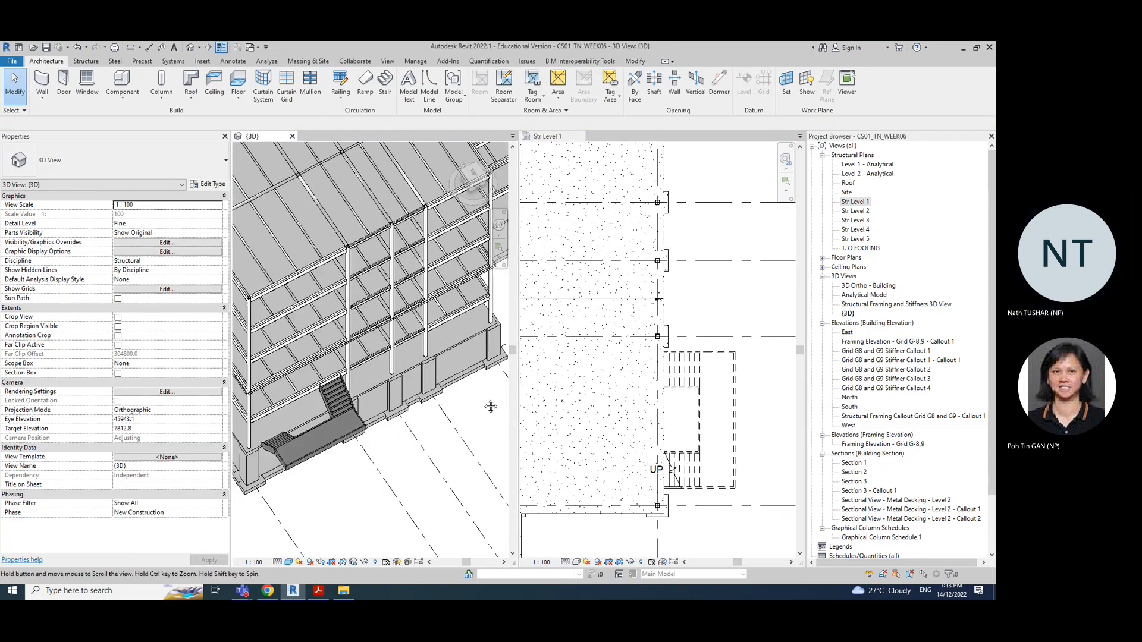
{"action": "scroll", "coordinate": [299, 515], "scroll_direction": "up", "scroll_amount": 1}
{"action": "middle_click_drag", "start_coordinate": [301, 515], "coordinate": [339, 480], "text": "shift"}
{"action": "scroll", "coordinate": [341, 479], "scroll_direction": "down", "scroll_amount": 3}
{"action": "scroll", "coordinate": [687, 530], "scroll_direction": "up", "scroll_amount": 4}
{"action": "left_click", "coordinate": [691, 462]}
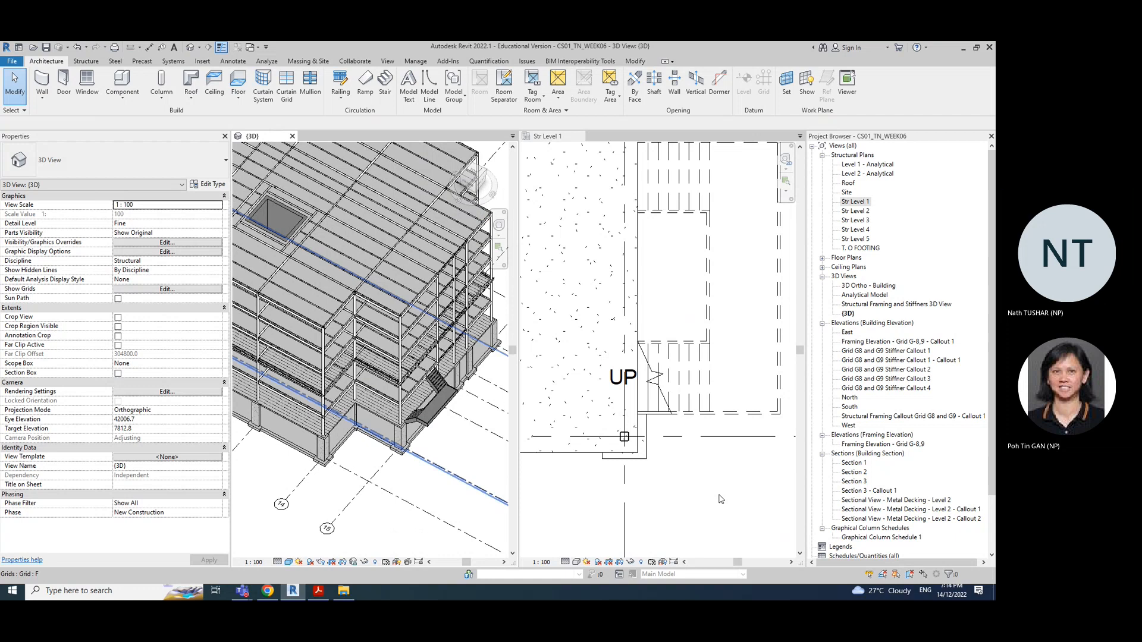
{"action": "scroll", "coordinate": [673, 496], "scroll_direction": "down", "scroll_amount": 3}
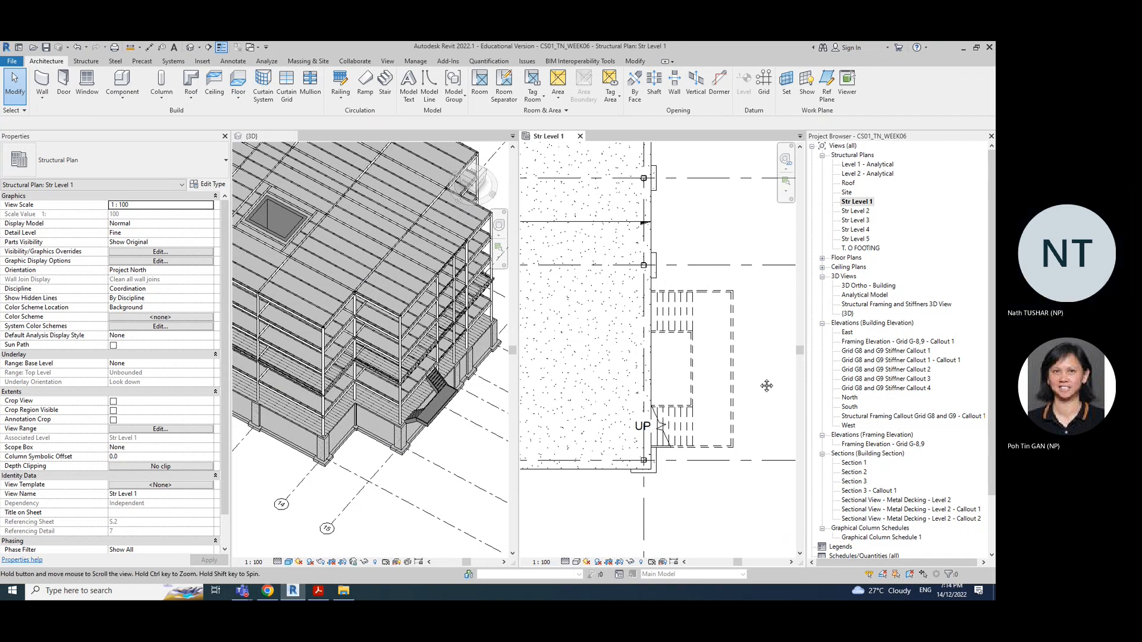
Draw a horizontal grid line from the wall outward across the stair, roughly midway between the two adjacent column gridlines
{"action": "middle_click_drag", "start_coordinate": [765, 385], "coordinate": [695, 370]}
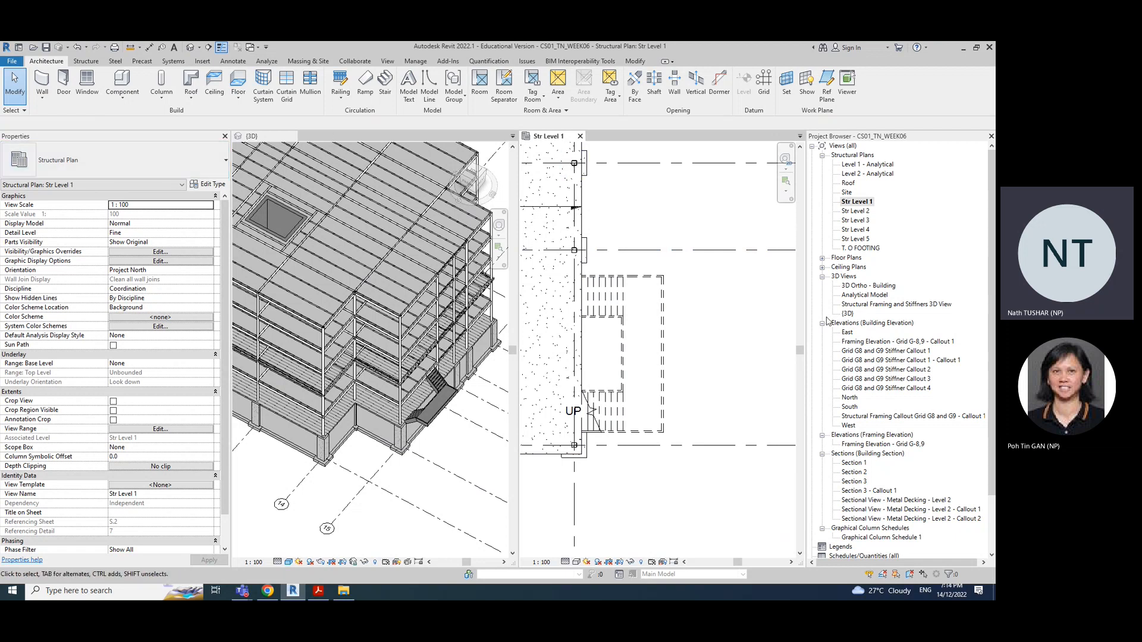
{"action": "scroll", "coordinate": [709, 258], "scroll_direction": "down", "scroll_amount": 3}
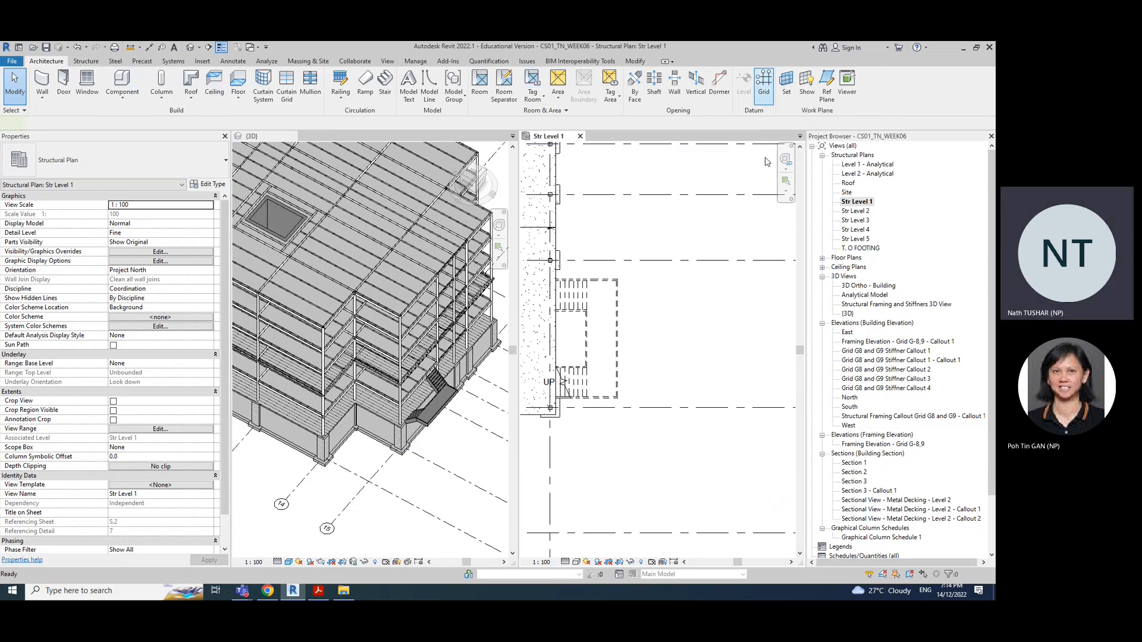
{"action": "left_click", "coordinate": [764, 82]}
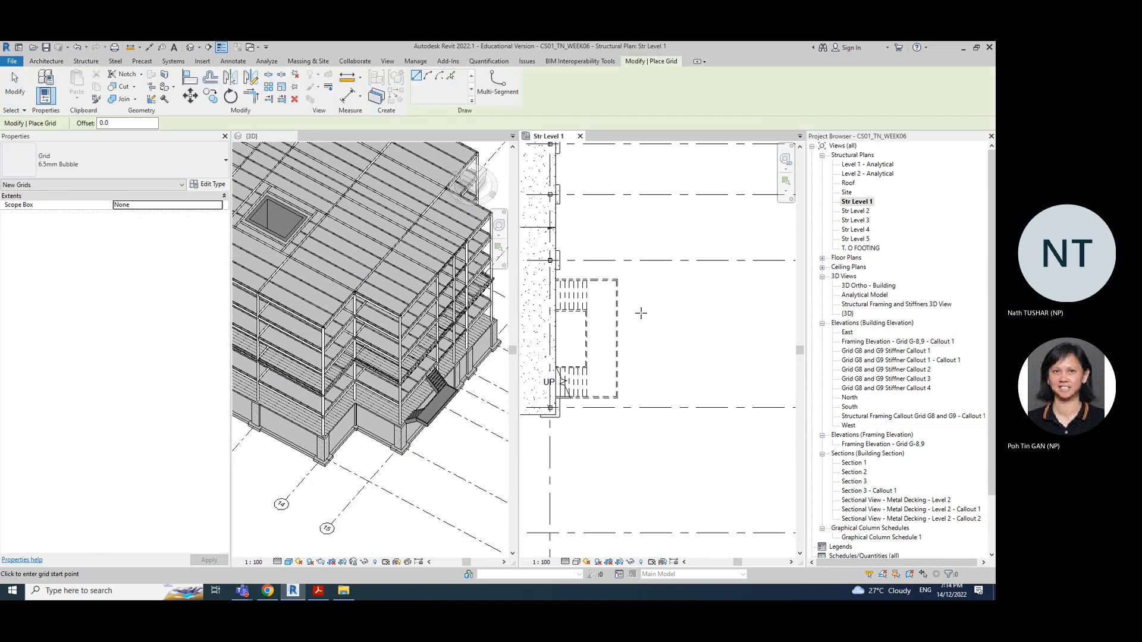
{"action": "left_click", "coordinate": [555, 333]}
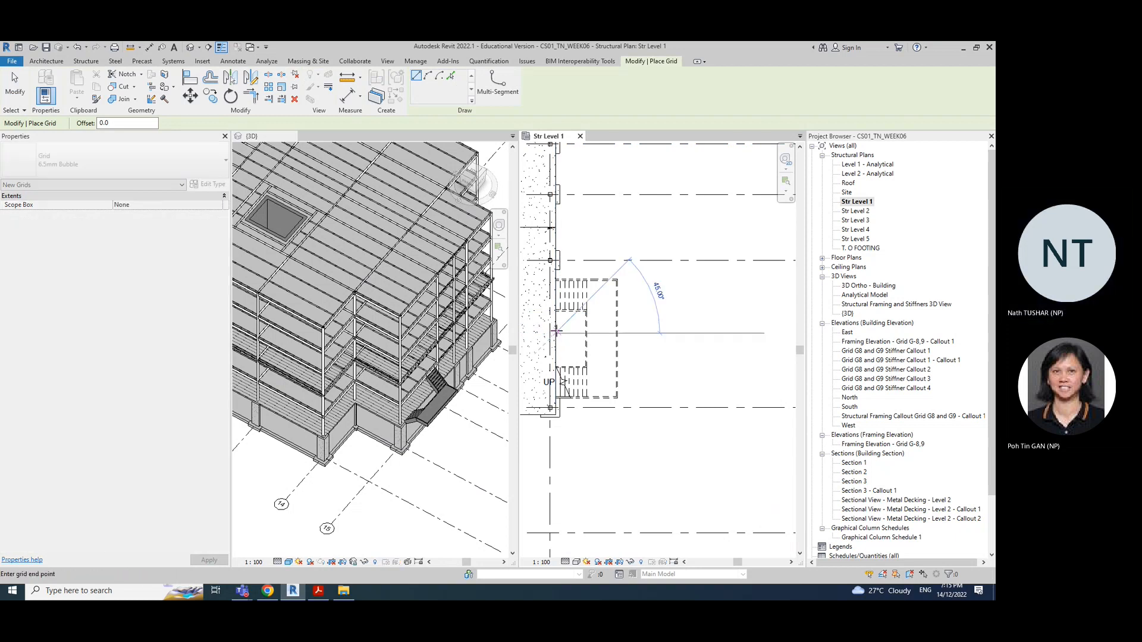
{"action": "left_click", "coordinate": [704, 333]}
{"action": "key", "text": "Escape"}
{"action": "key", "text": "Escape"}
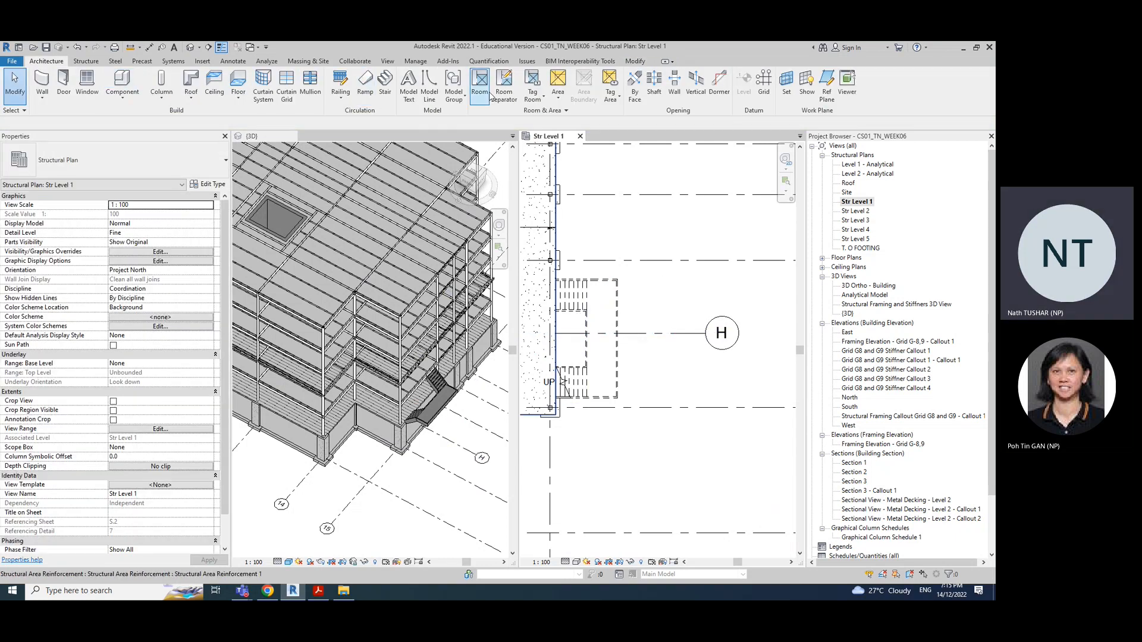
Add an aligned dimension from the upper column gridline through grid H to the lower column gridline and make its segments equal
{"action": "left_click", "coordinate": [635, 61]}
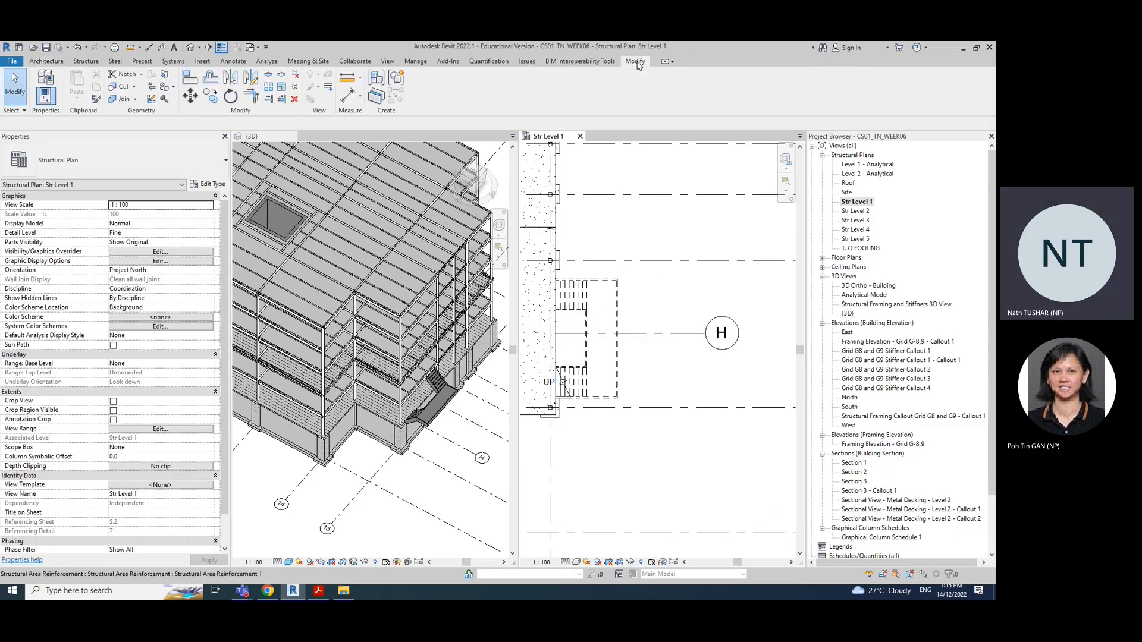
{"action": "left_click", "coordinate": [343, 99]}
{"action": "left_click", "coordinate": [678, 260]}
{"action": "left_click", "coordinate": [678, 333]}
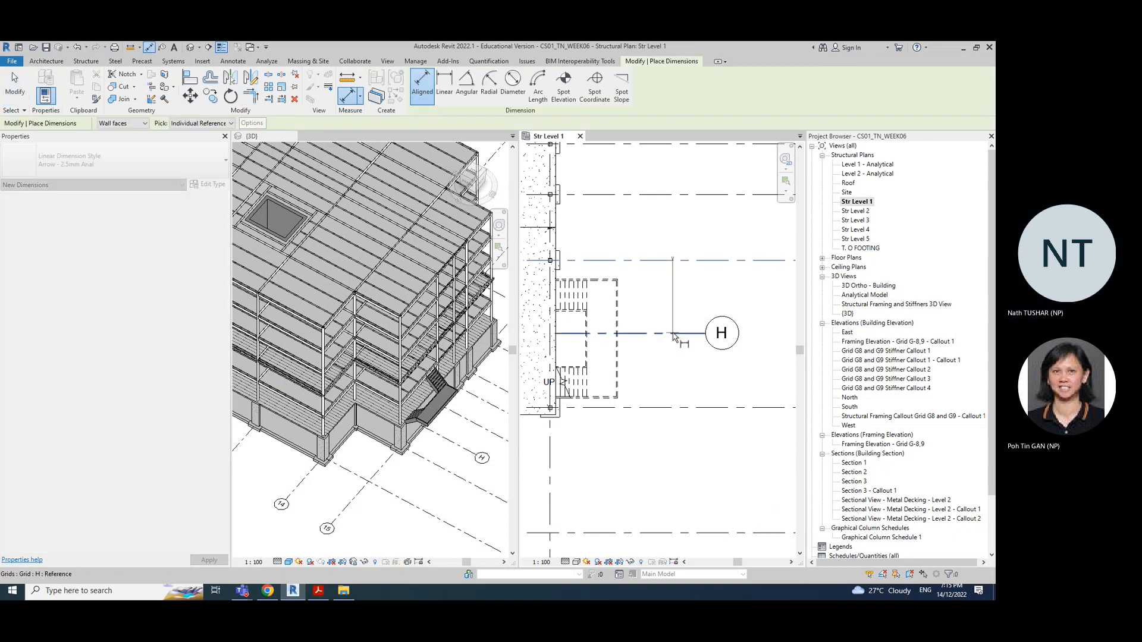
{"action": "left_click", "coordinate": [680, 407]}
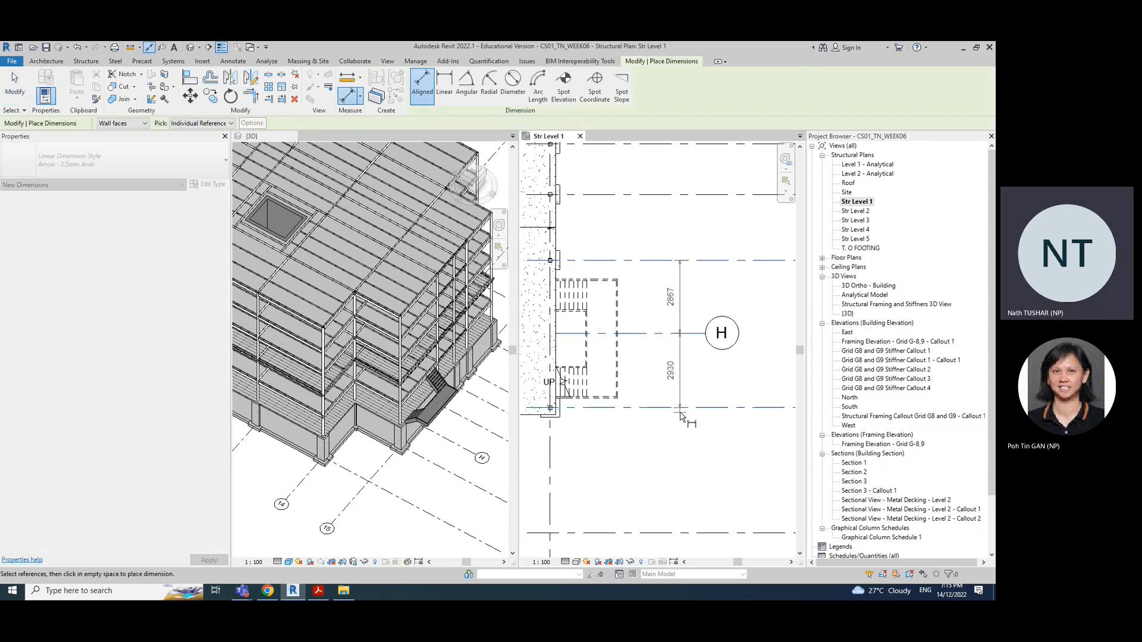
{"action": "left_click", "coordinate": [681, 424]}
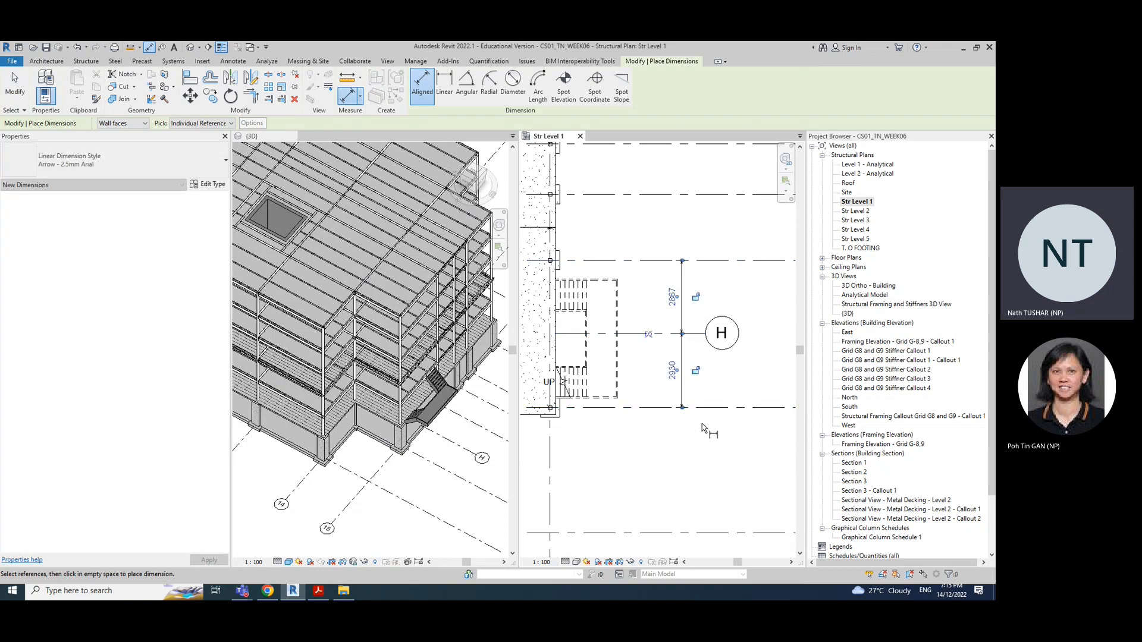
{"action": "left_click", "coordinate": [650, 335]}
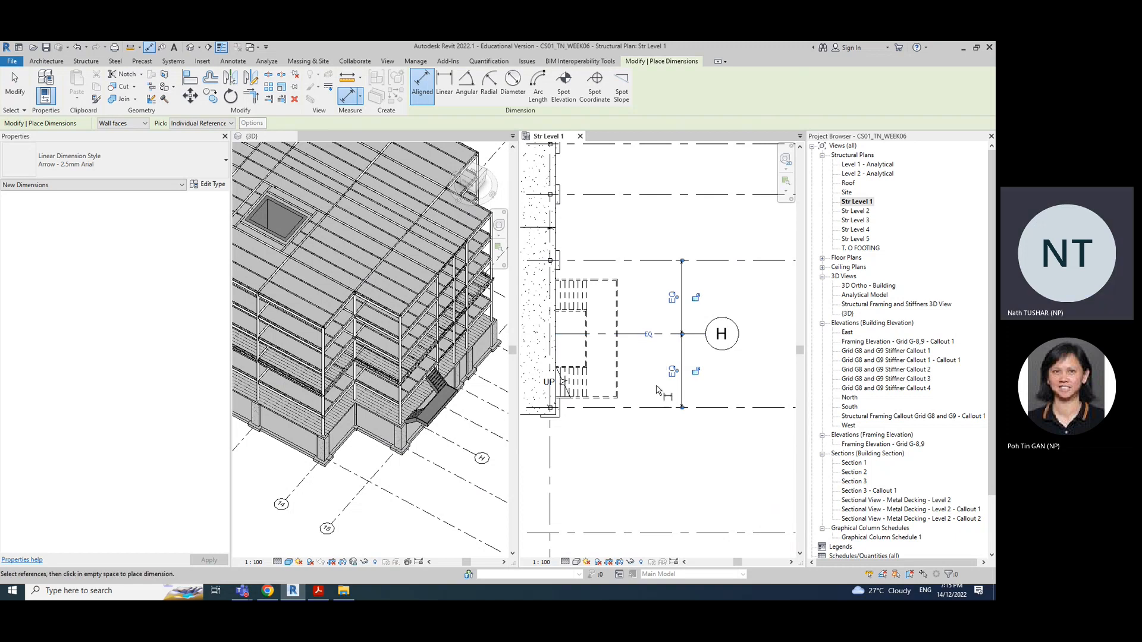
{"action": "key", "text": "Escape"}
{"action": "key", "text": "Escape"}
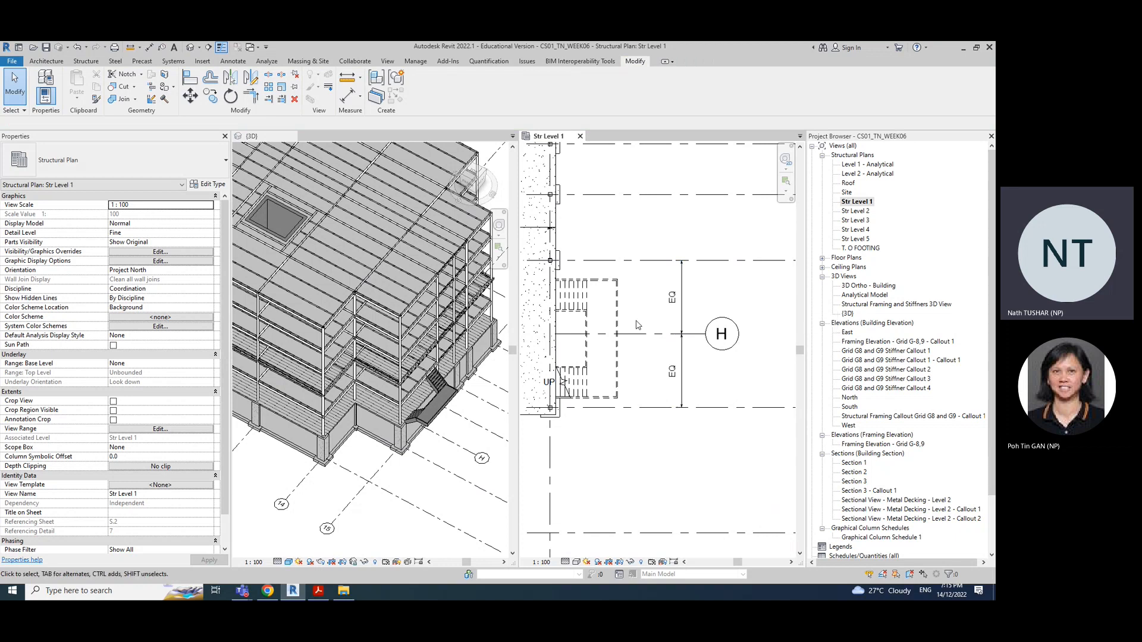
Move the stair slightly up along the wall so it sits roughly centred on grid H
{"action": "scroll", "coordinate": [532, 360], "scroll_direction": "up", "scroll_amount": 3}
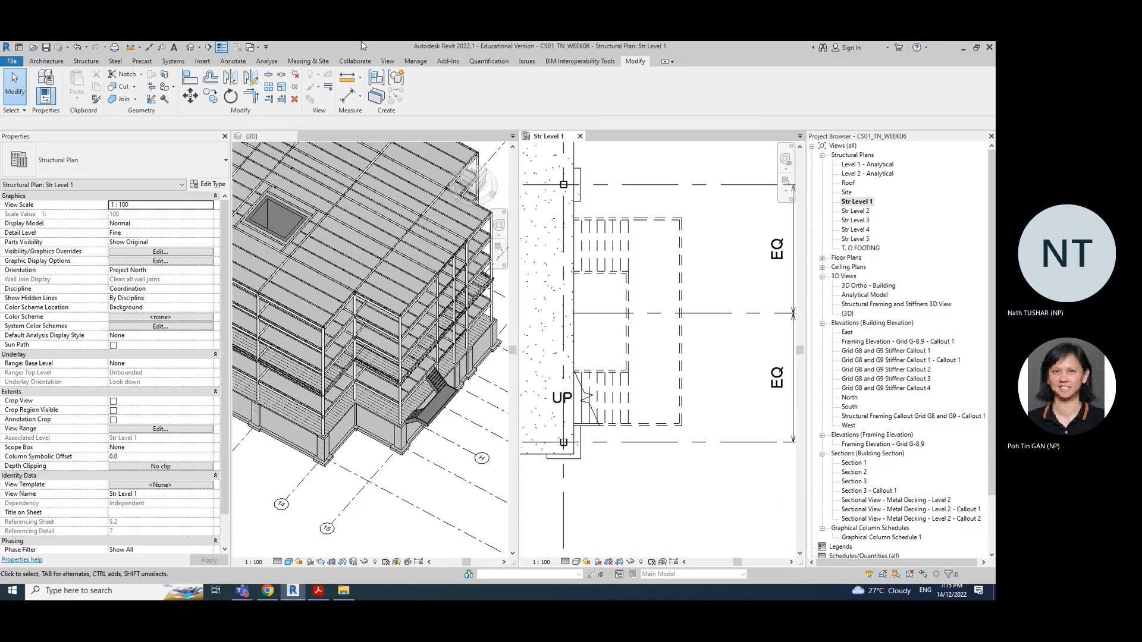
{"action": "left_click", "coordinate": [595, 398]}
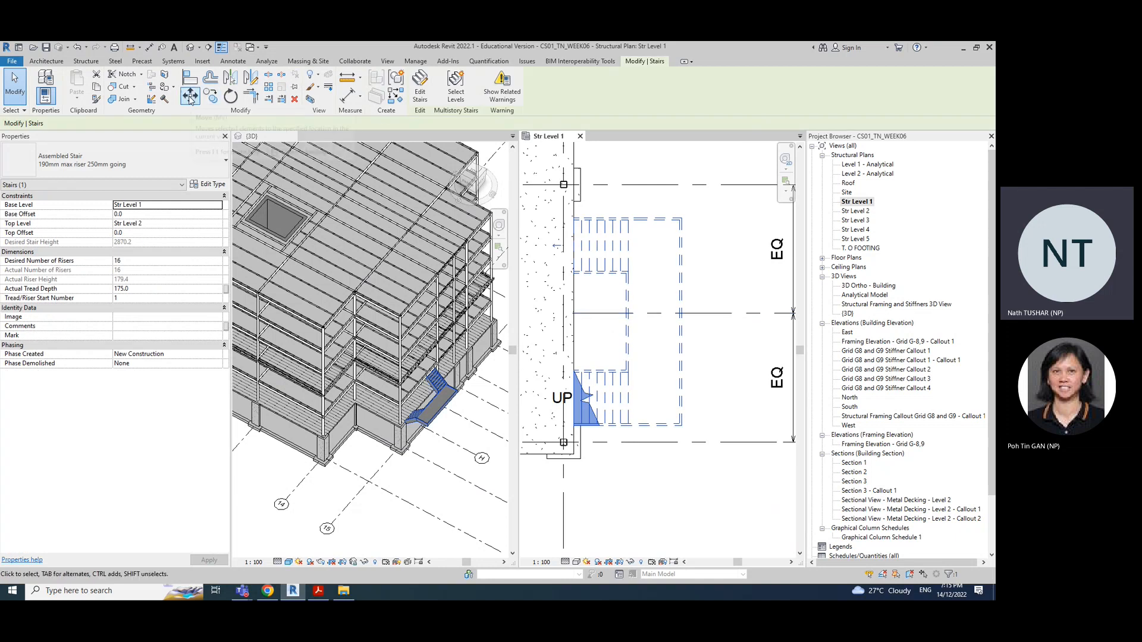
{"action": "key", "text": "Escape"}
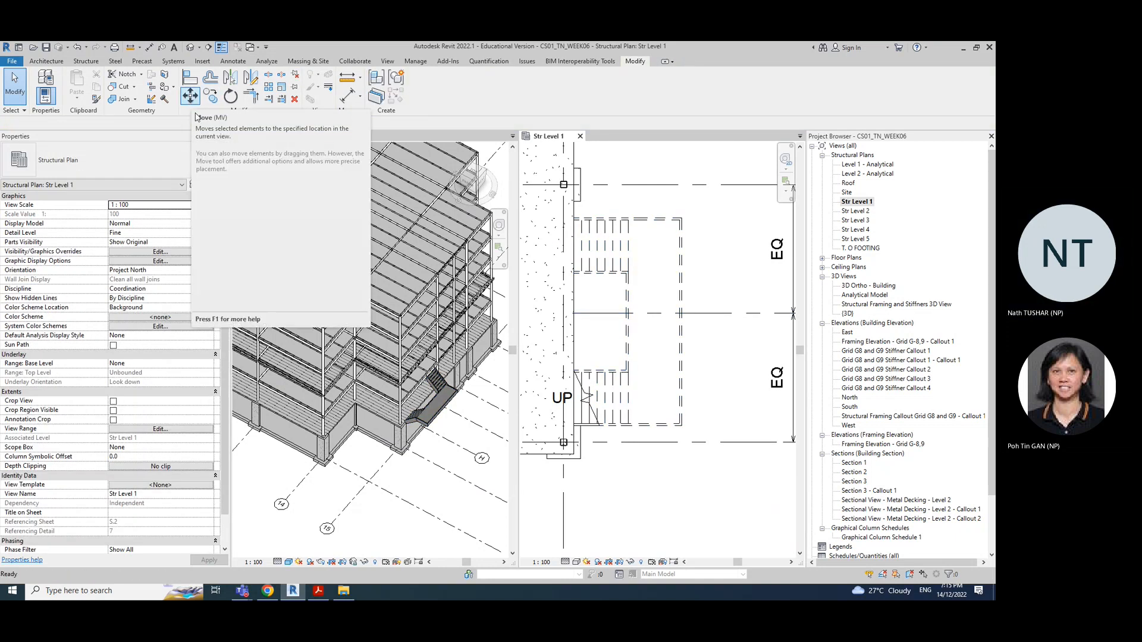
{"action": "left_click", "coordinate": [629, 338]}
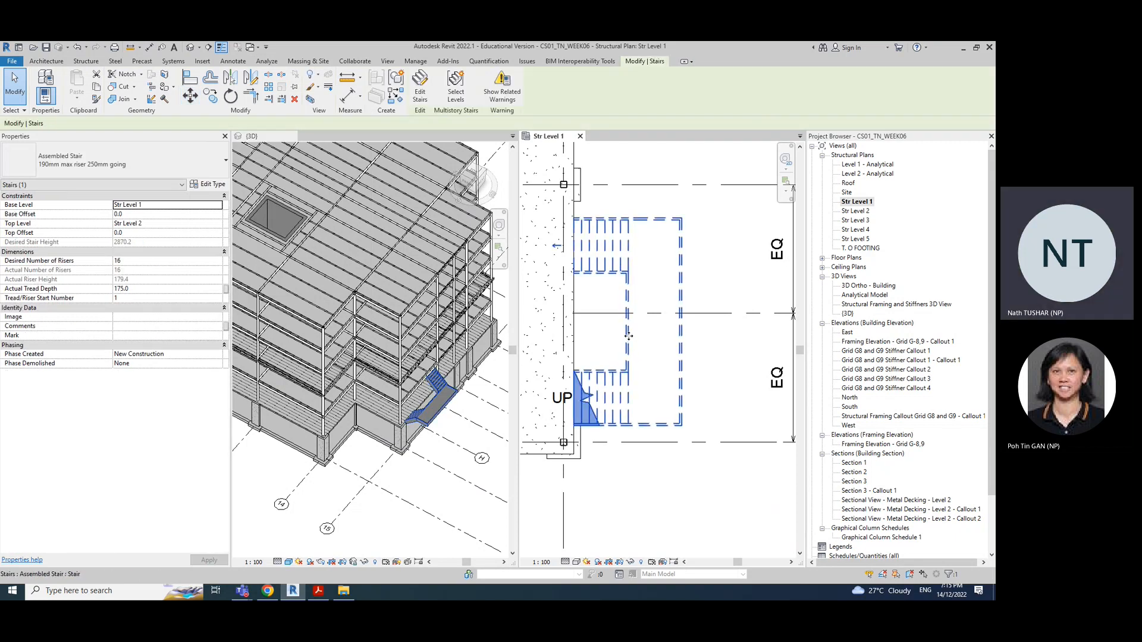
{"action": "left_click_drag", "start_coordinate": [628, 336], "coordinate": [636, 328]}
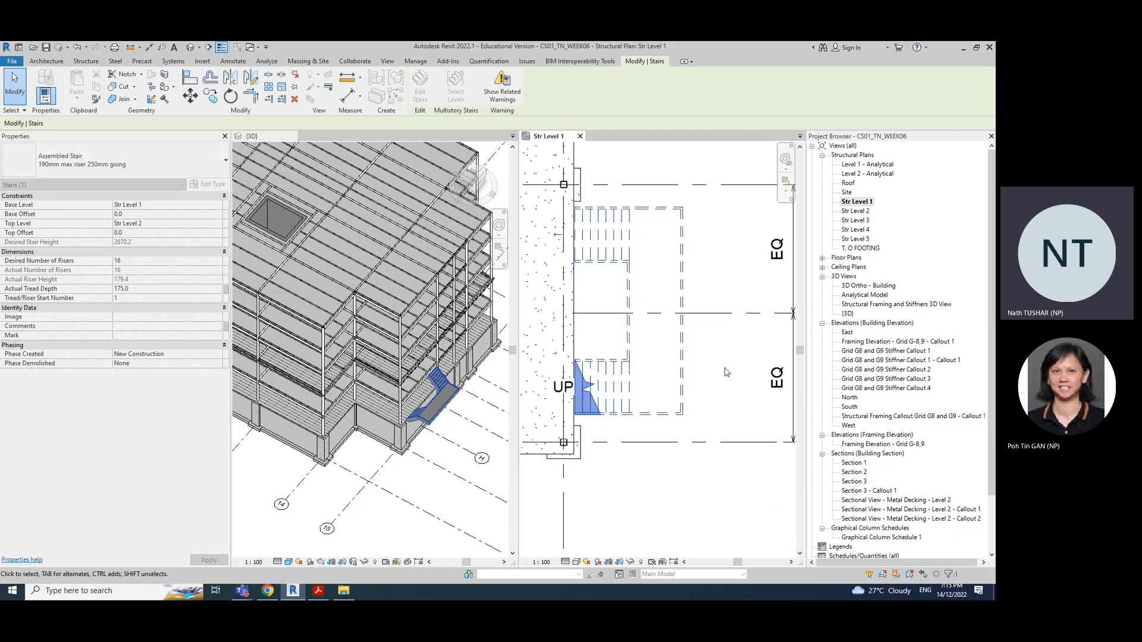
{"action": "left_click", "coordinate": [726, 370]}
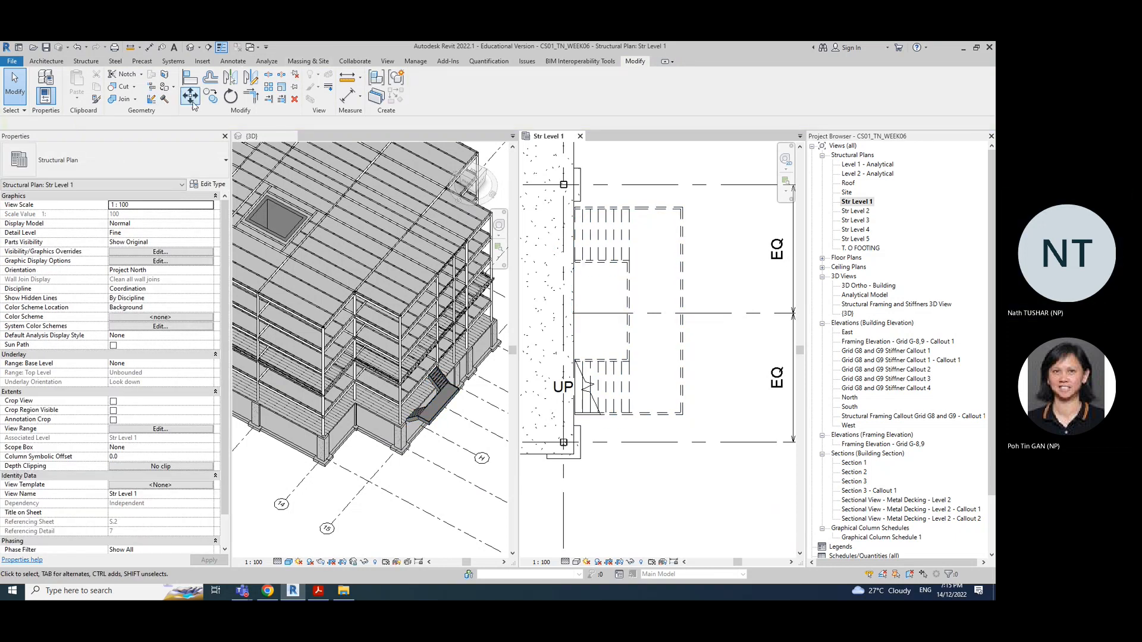
{"action": "left_click", "coordinate": [189, 76]}
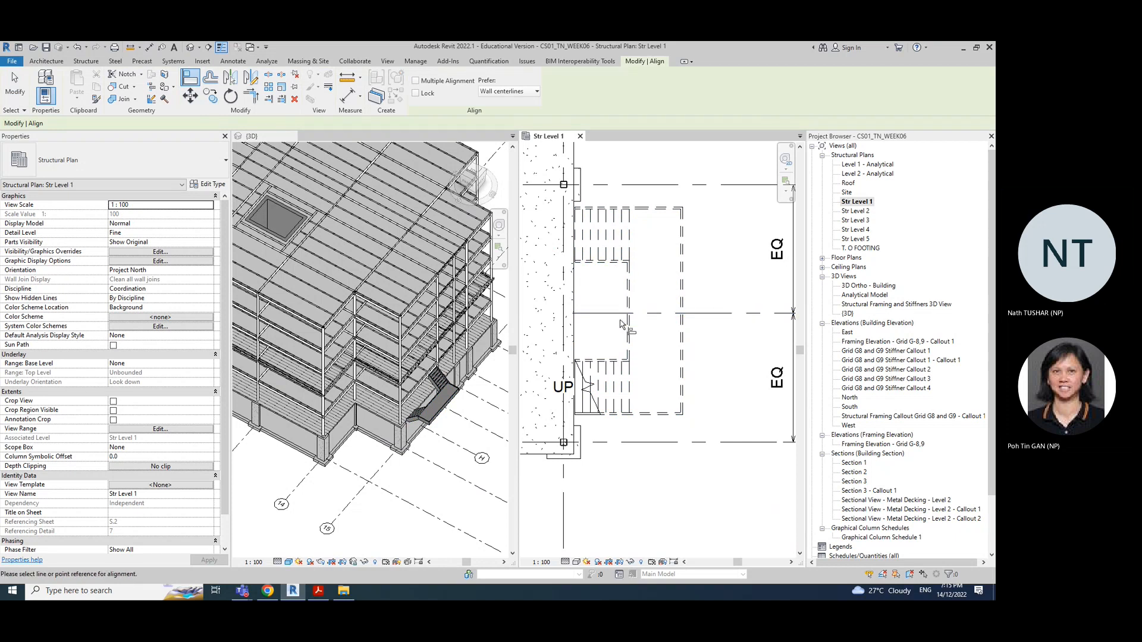
{"action": "key", "text": "Escape"}
{"action": "left_click", "coordinate": [629, 300]}
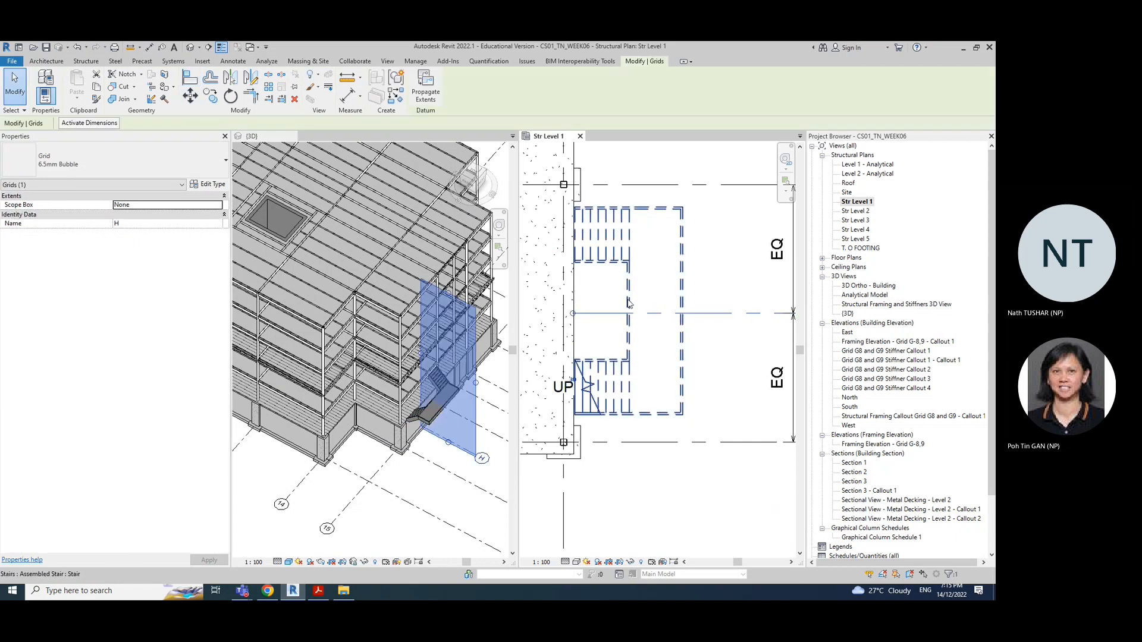
{"action": "left_click", "coordinate": [604, 330]}
{"action": "left_click", "coordinate": [631, 297]}
{"action": "left_click", "coordinate": [648, 343]}
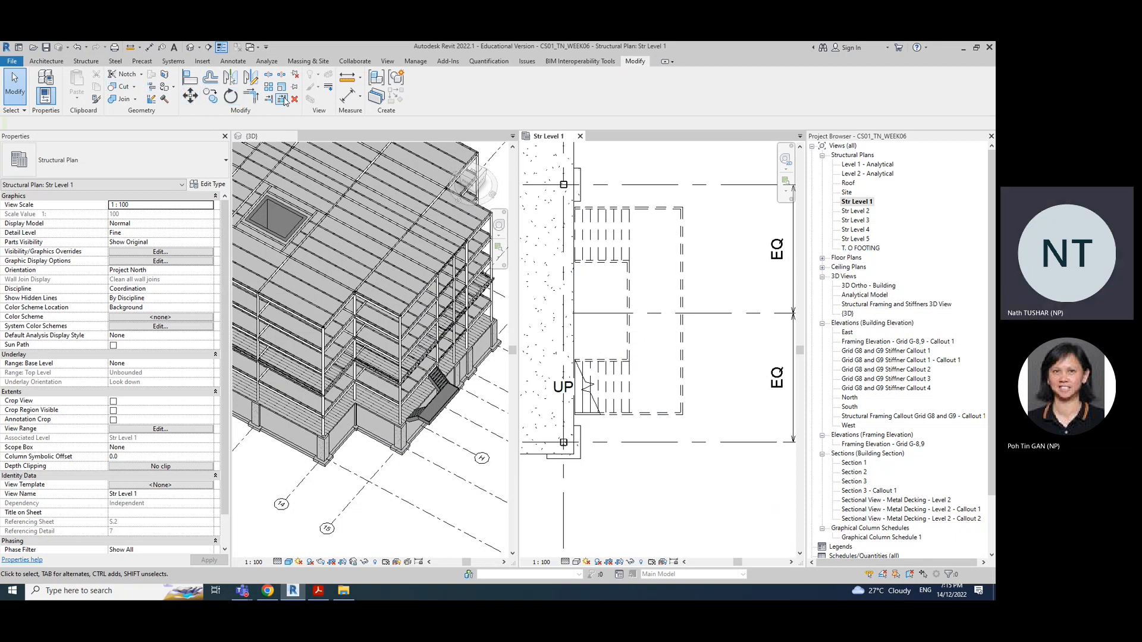
Add an aligned dimension from the upper flight's inner edge through grid H to the lower flight's inner edge
{"action": "left_click", "coordinate": [349, 95]}
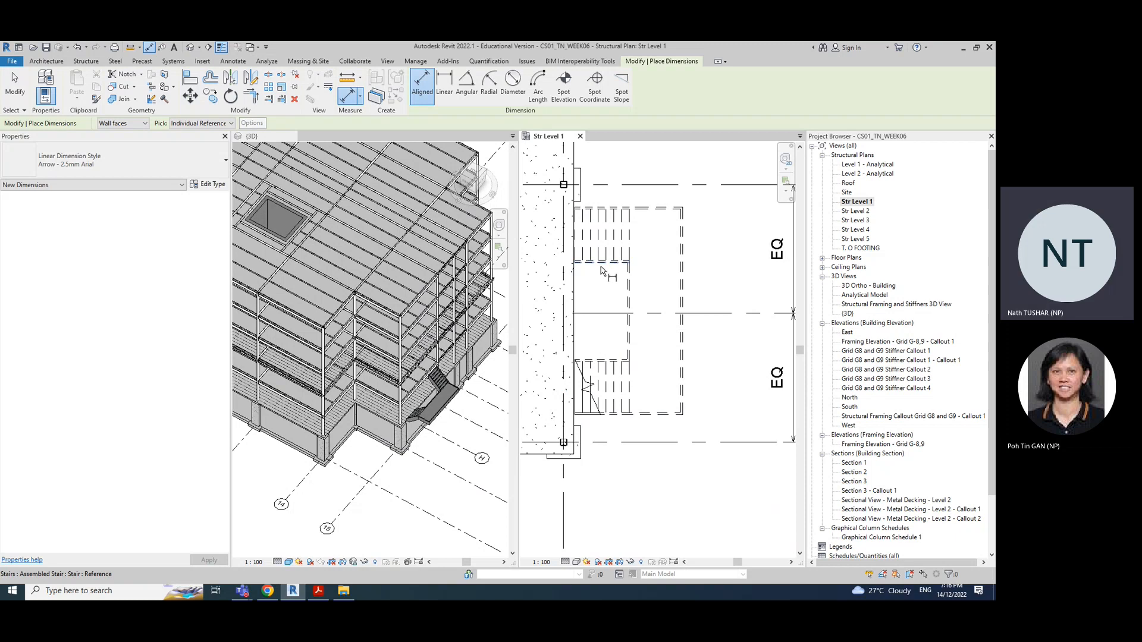
{"action": "left_click", "coordinate": [601, 267]}
{"action": "left_click", "coordinate": [594, 315]}
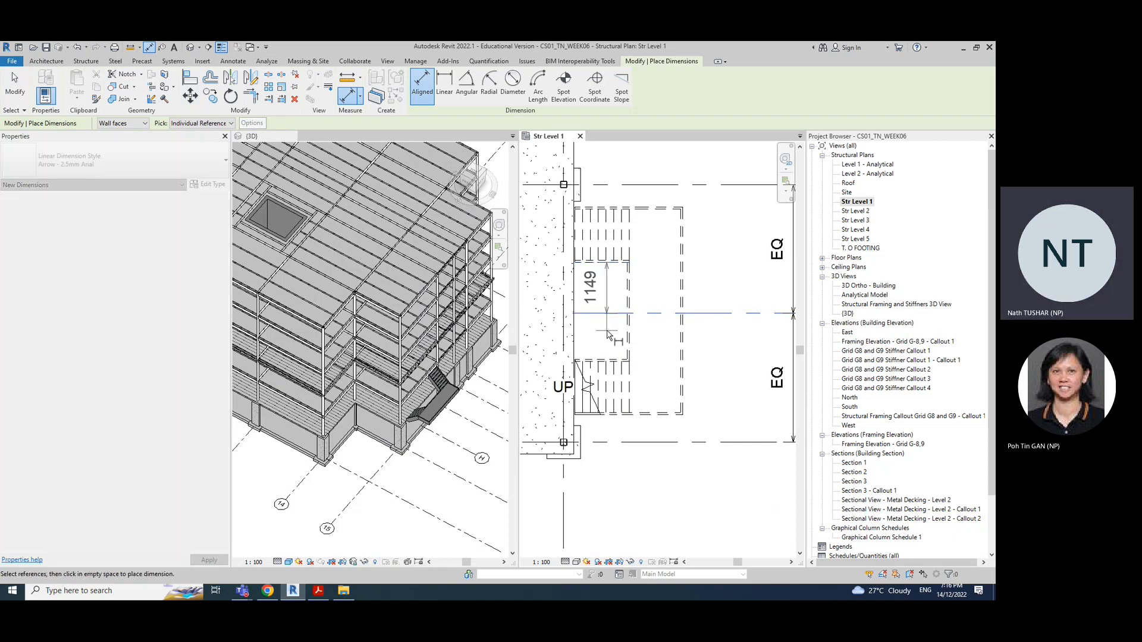
{"action": "left_click", "coordinate": [604, 360]}
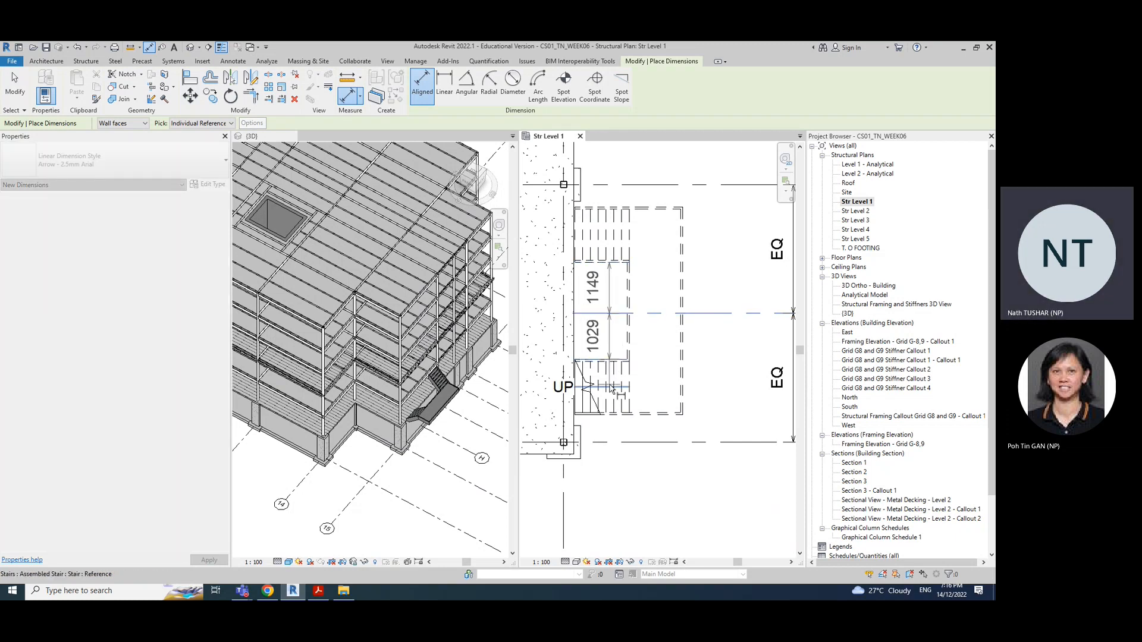
{"action": "left_click", "coordinate": [603, 434]}
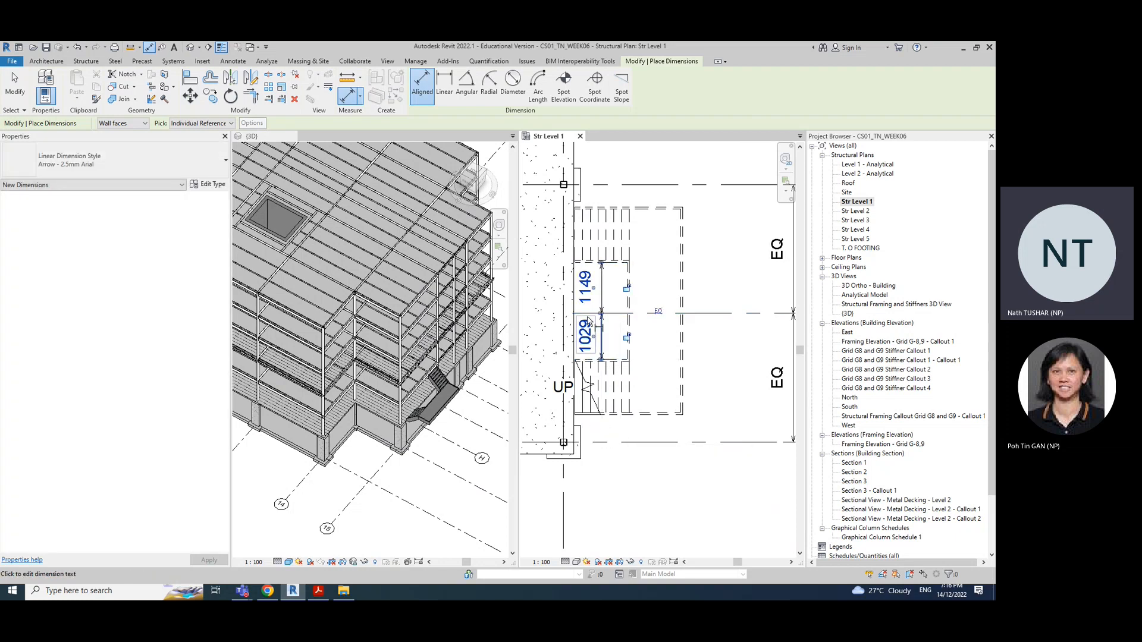
Try to apply the equality constraint to the stair's dimension segments on either side of grid H
{"action": "left_click", "coordinate": [658, 310]}
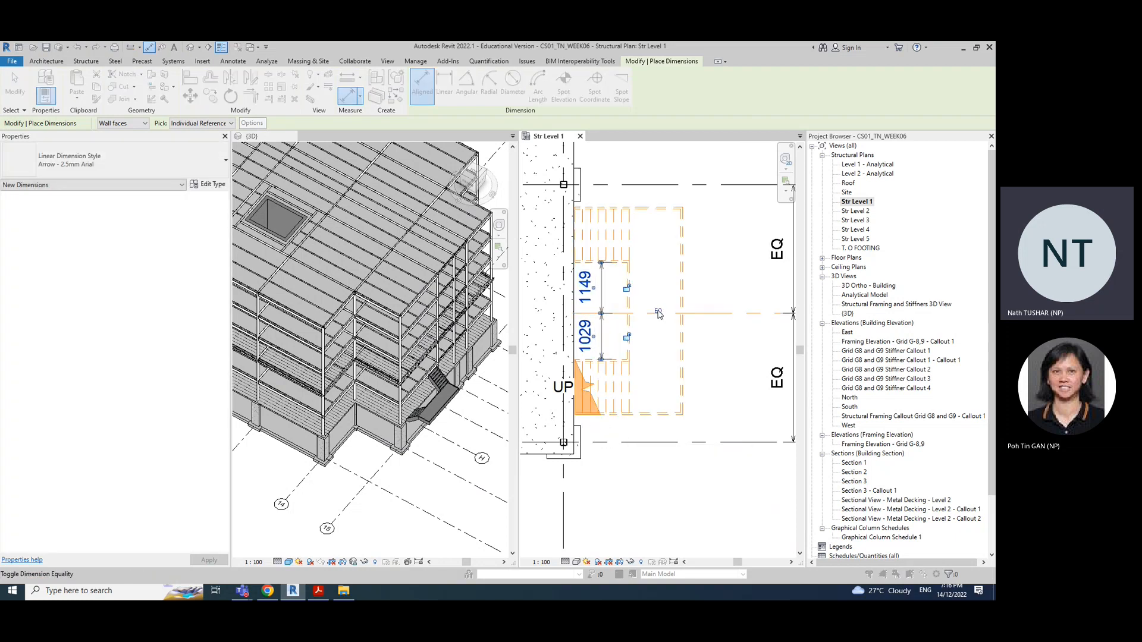
{"action": "left_click", "coordinate": [586, 352]}
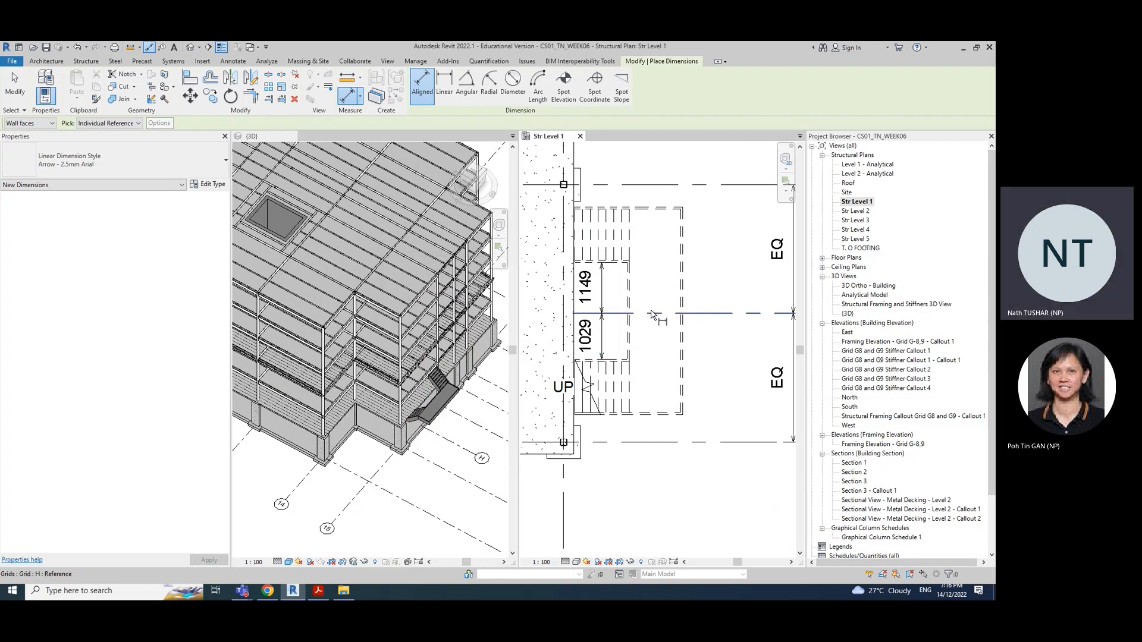
{"action": "key", "text": "Escape"}
{"action": "key", "text": "Escape"}
With the stair selected, open the distance between grid H and the lower flight for editing and leave its value as is
{"action": "left_click", "coordinate": [625, 338]}
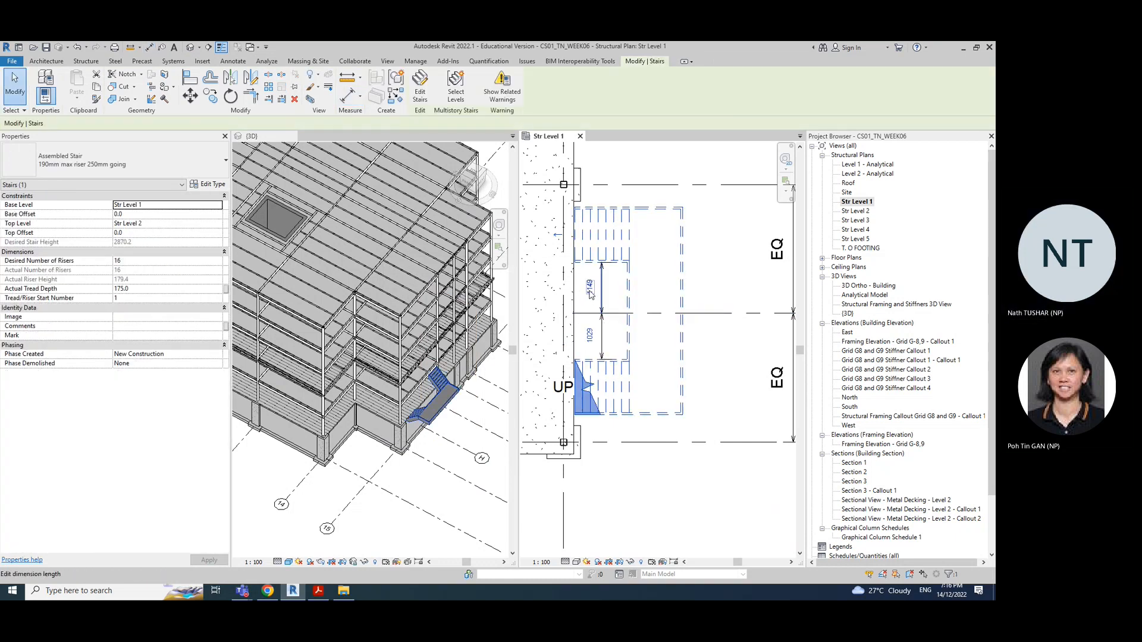
{"action": "left_click", "coordinate": [597, 337]}
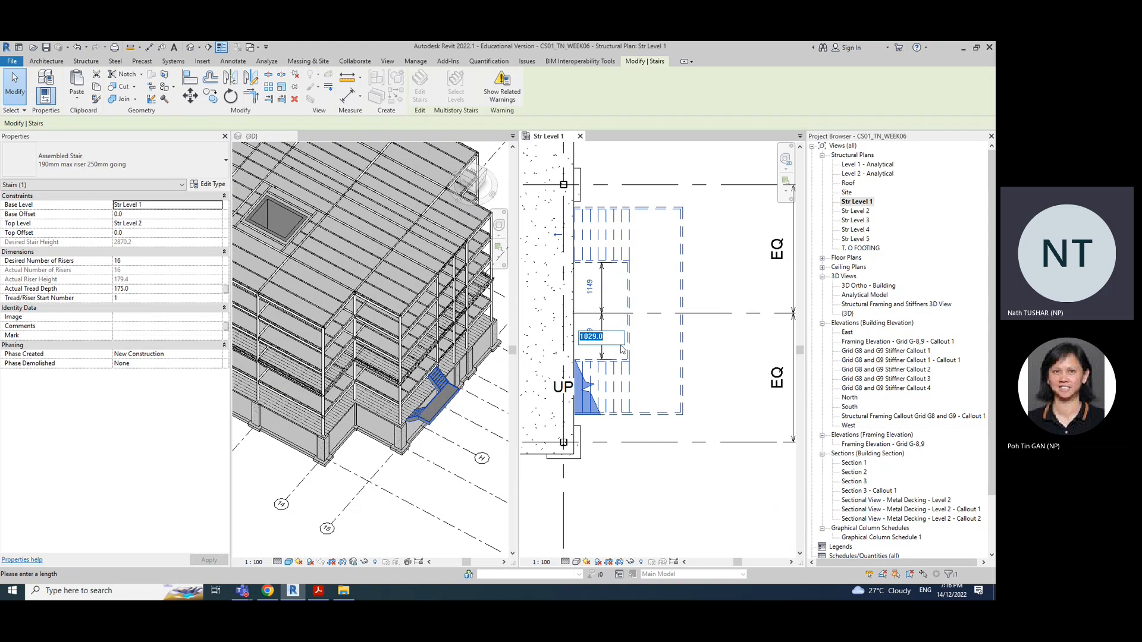
{"action": "key", "text": "Return"}
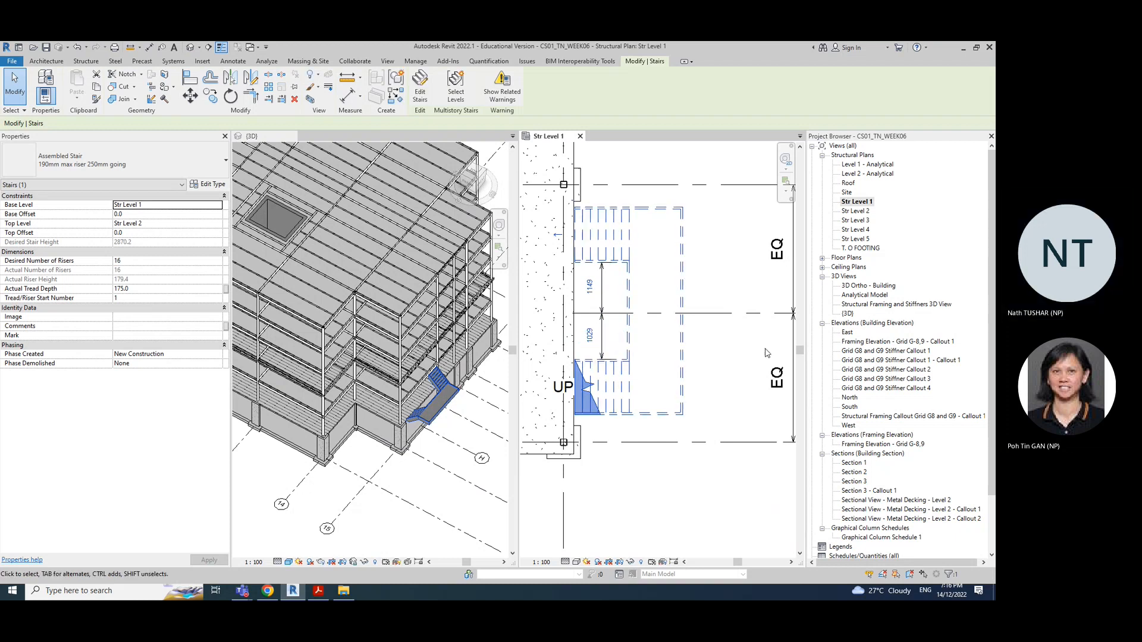
{"action": "left_click", "coordinate": [743, 369]}
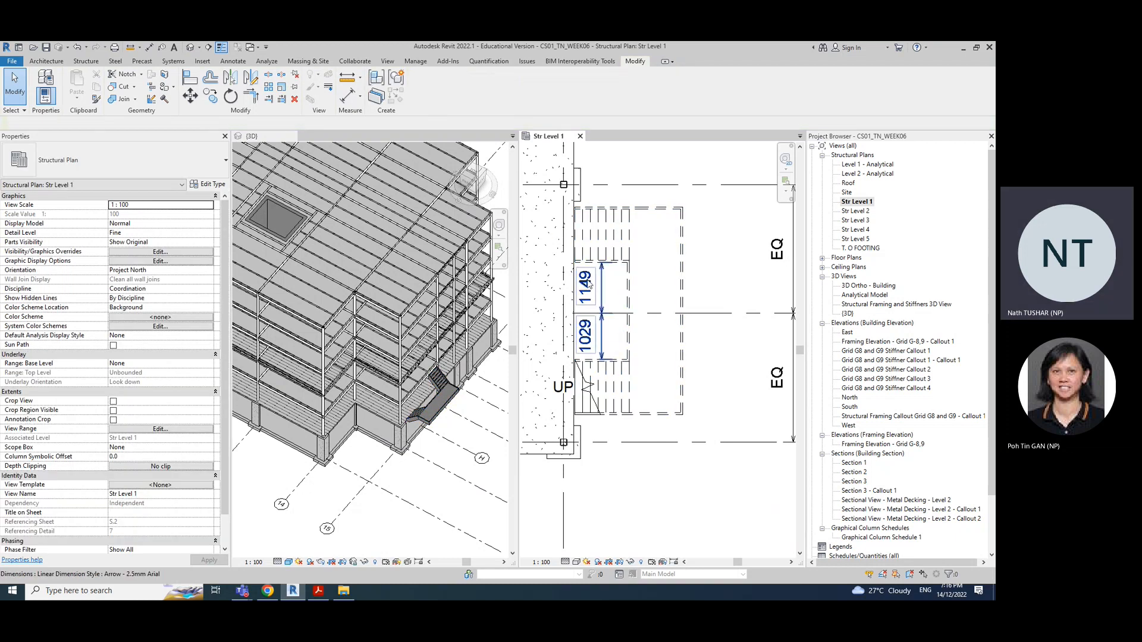
Add an overall aligned dimension between the two column gridlines that bound the stair bay
{"action": "scroll", "coordinate": [604, 354], "scroll_direction": "down", "scroll_amount": 1}
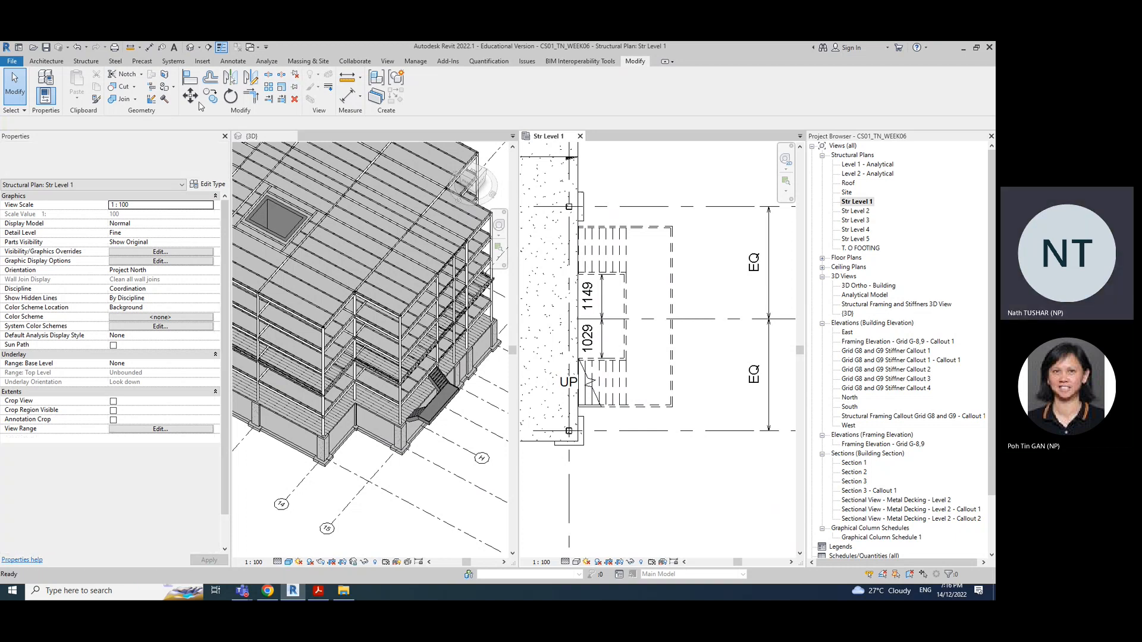
{"action": "left_click", "coordinate": [349, 95]}
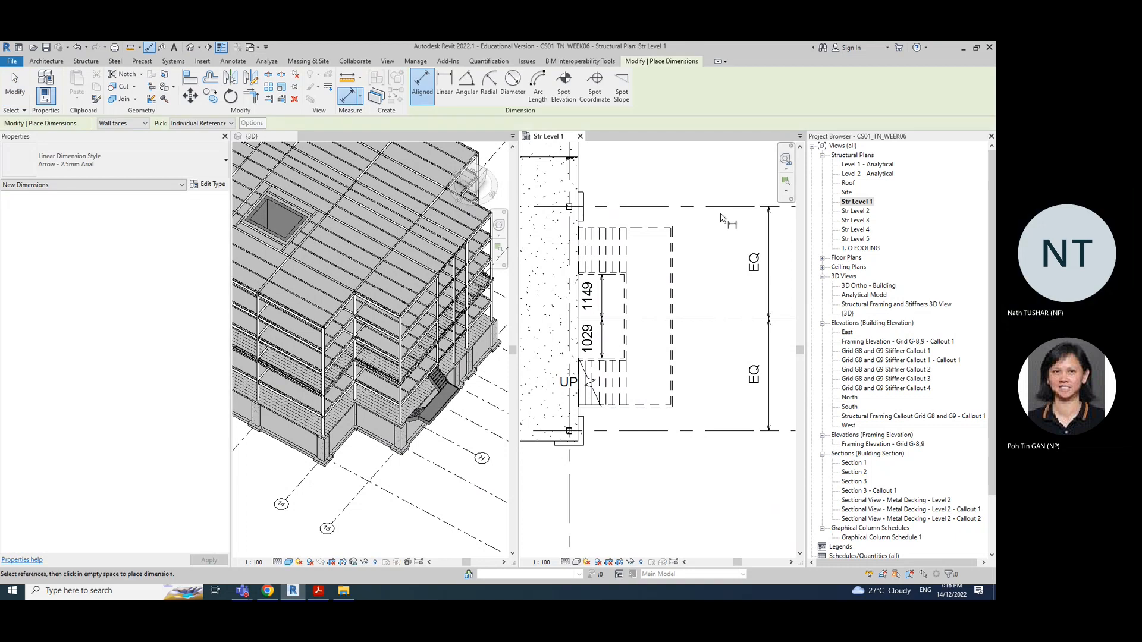
{"action": "left_click", "coordinate": [722, 207]}
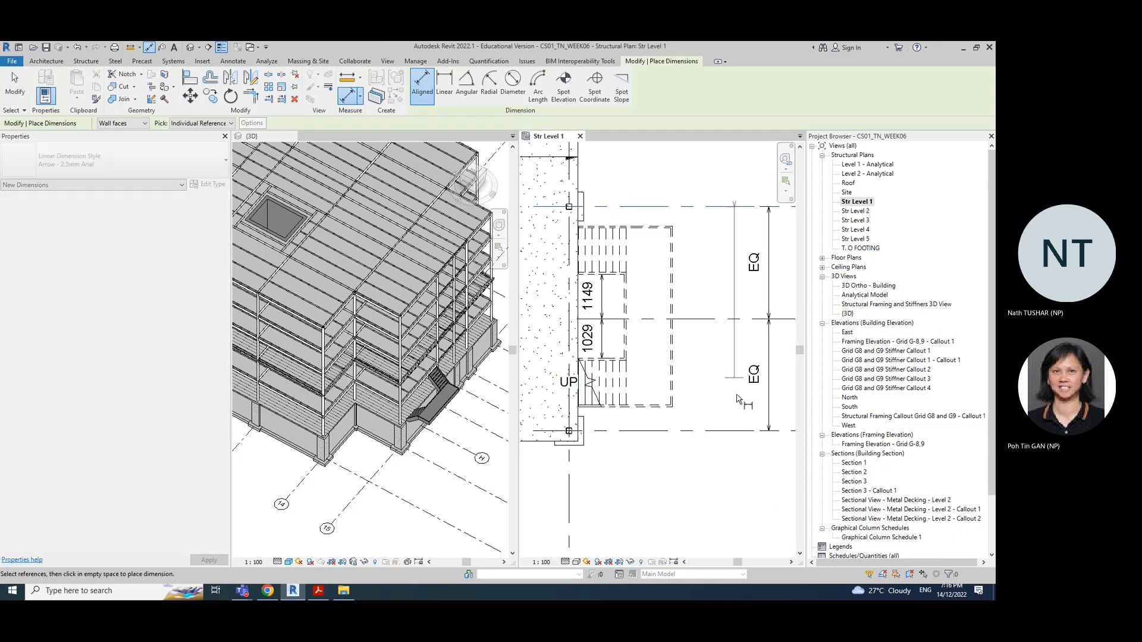
{"action": "left_click", "coordinate": [723, 458]}
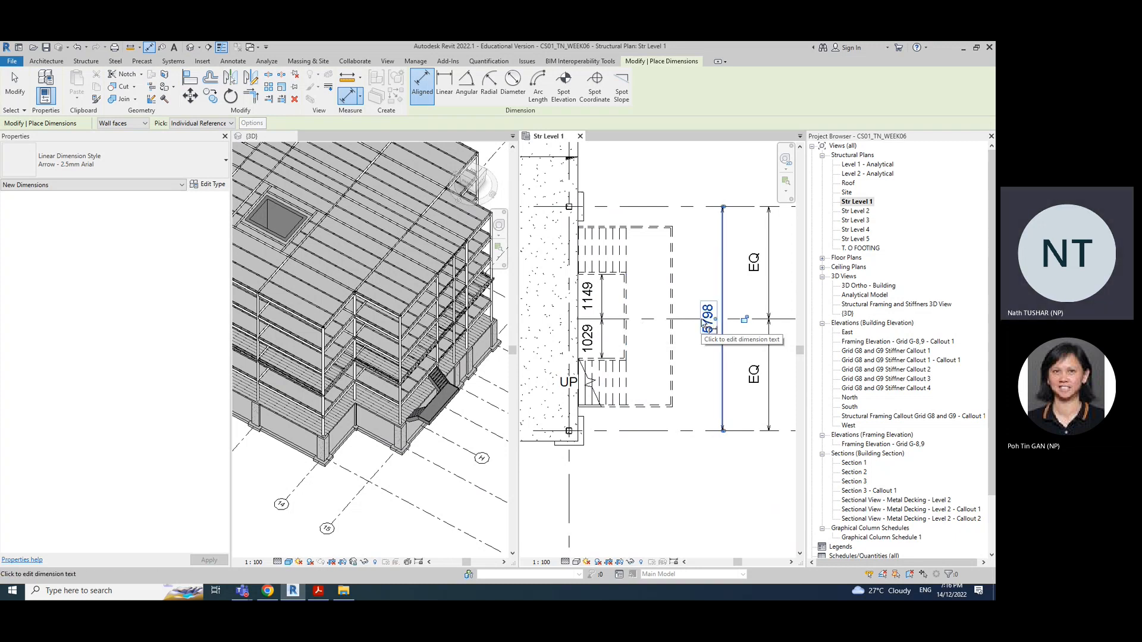
{"action": "key", "text": "Escape"}
{"action": "key", "text": "Escape"}
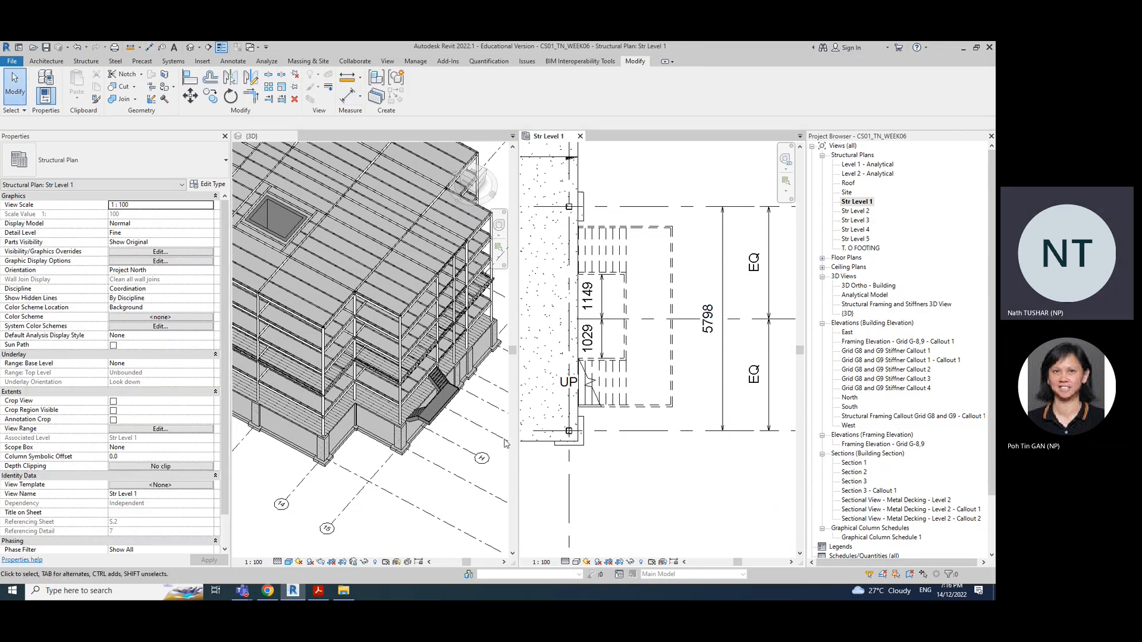
{"action": "left_click", "coordinate": [125, 592]}
{"action": "type", "text": "dcalc"}
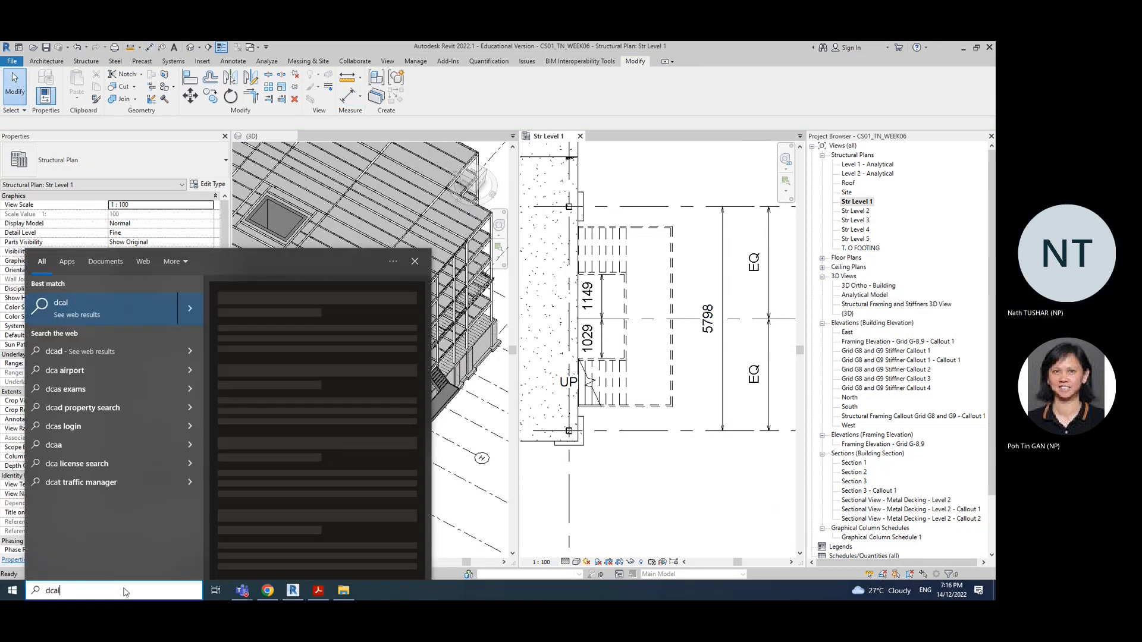
{"action": "key", "text": "BackSpace"}
{"action": "key", "text": "BackSpace"}
{"action": "key", "text": "BackSpace"}
{"action": "key", "text": "BackSpace"}
{"action": "key", "text": "BackSpace"}
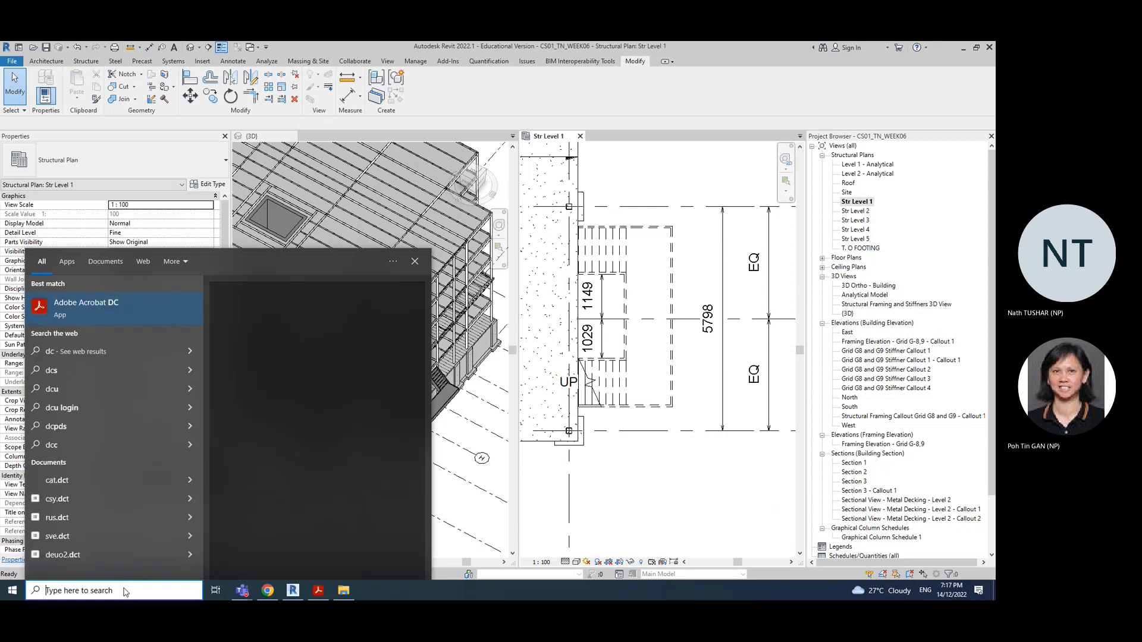
{"action": "type", "text": "calc"}
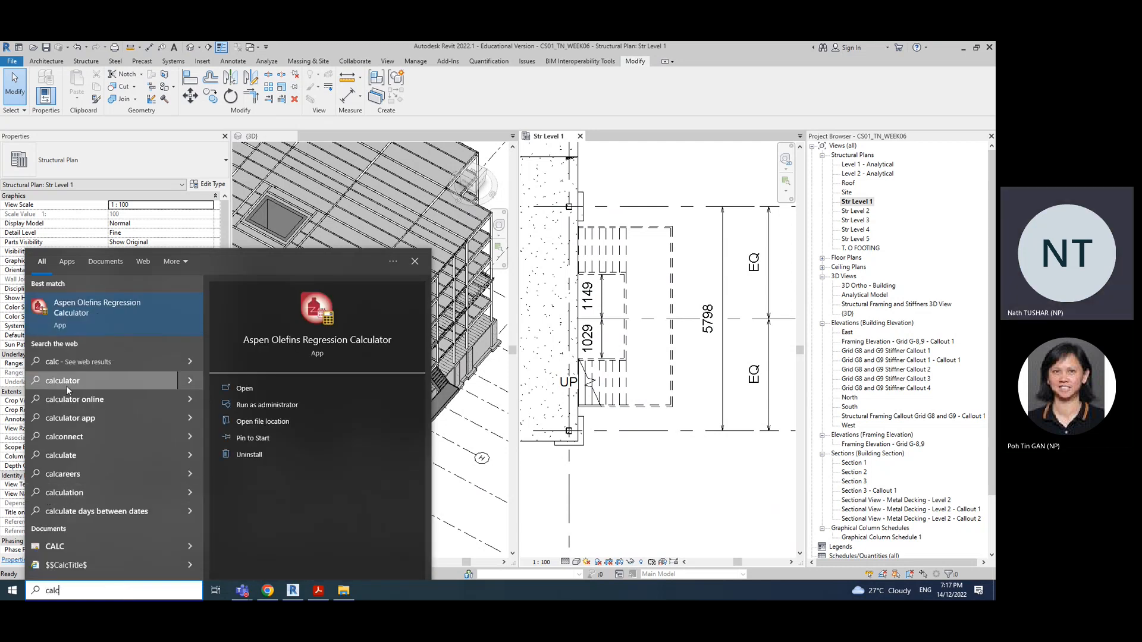
{"action": "left_click", "coordinate": [63, 387]}
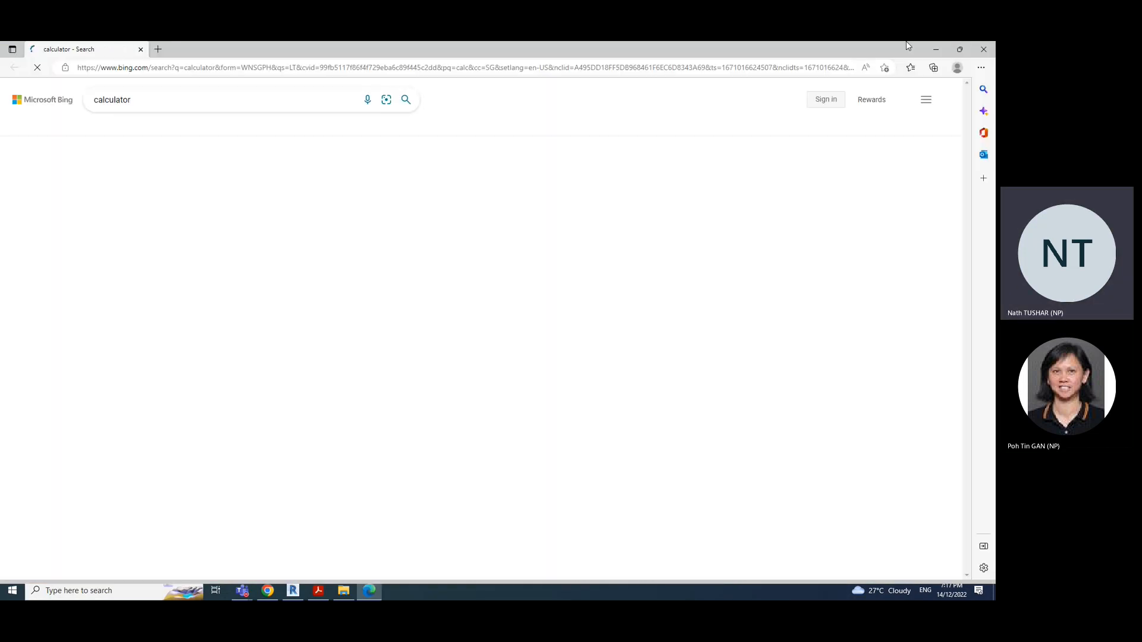
{"action": "left_click", "coordinate": [985, 54]}
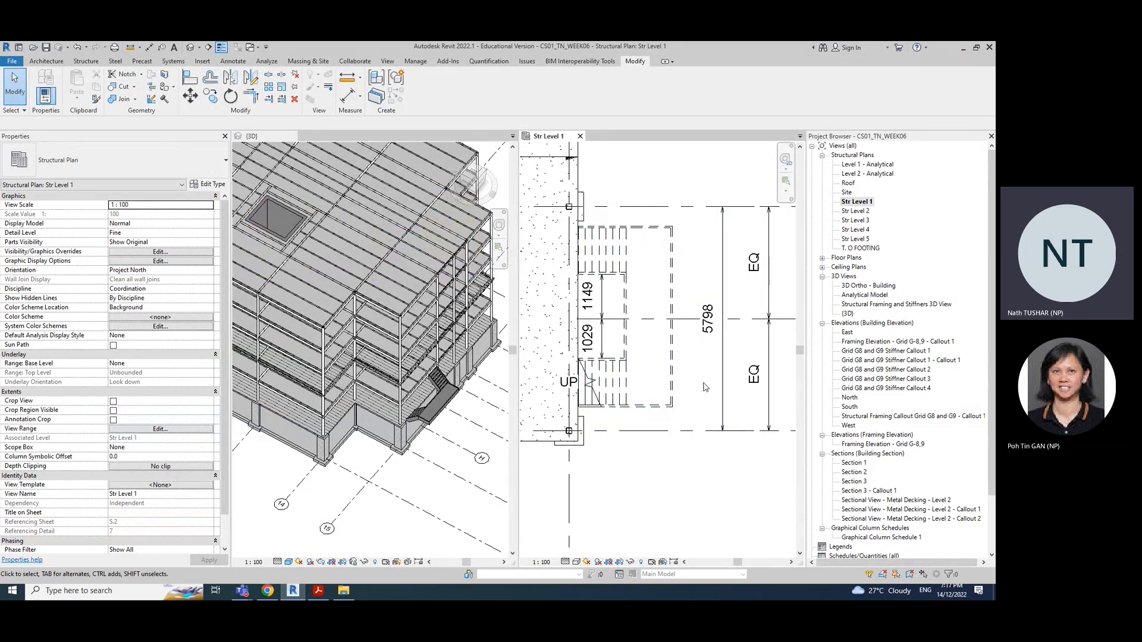
Delete the aligned dimension between the stair's two flights that runs through grid H
{"action": "left_click", "coordinate": [603, 331]}
{"action": "key", "text": "Delete"}
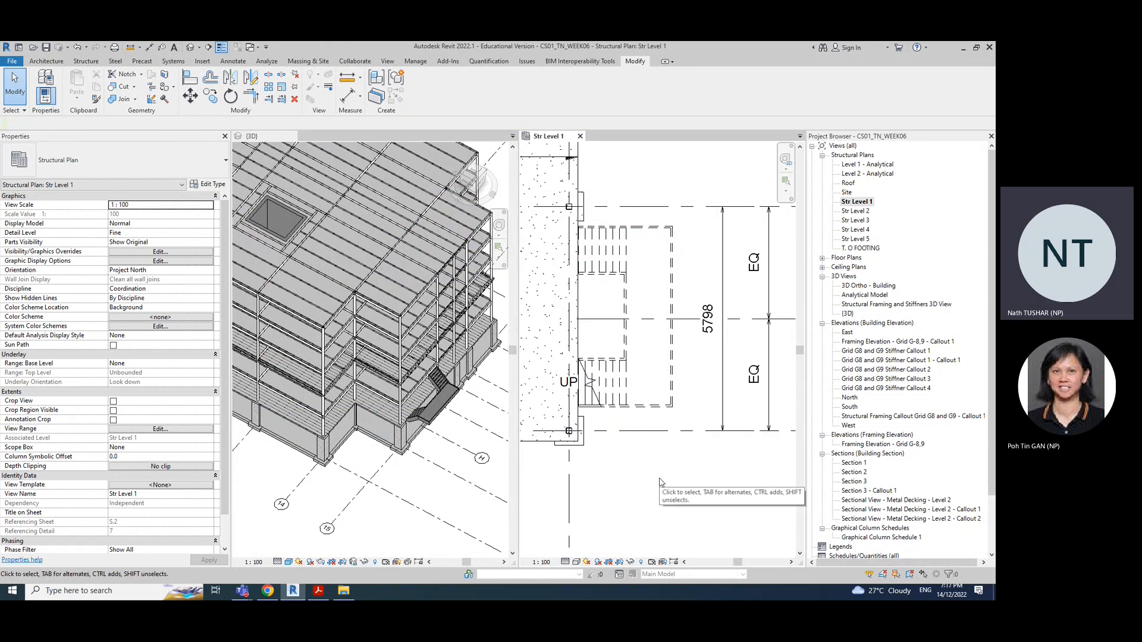
{"action": "left_click", "coordinate": [640, 324]}
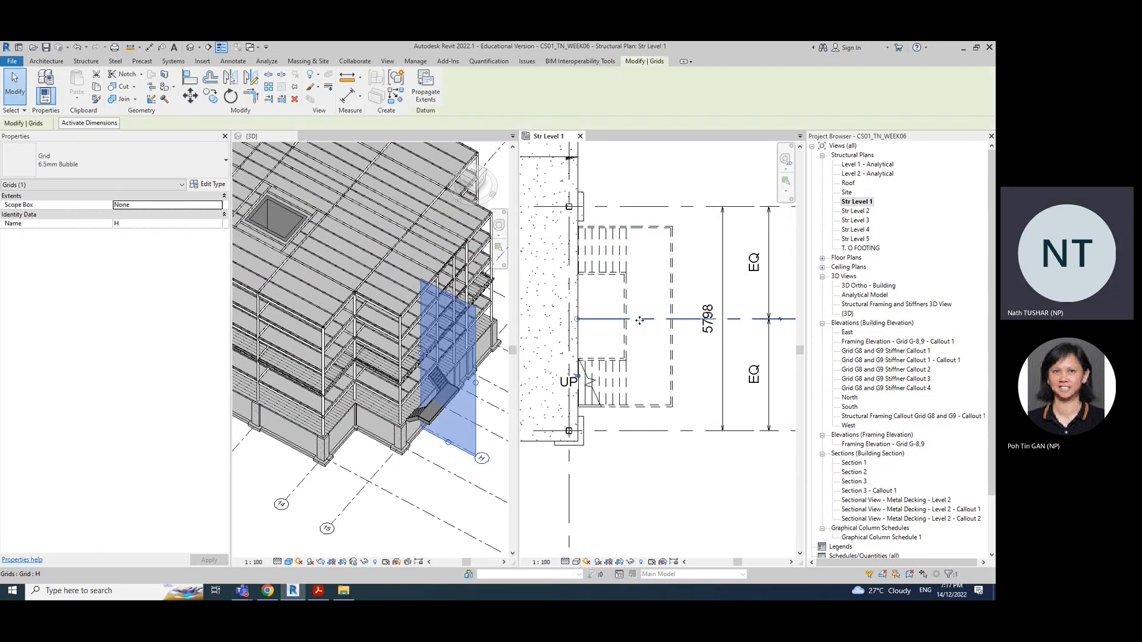
{"action": "left_click", "coordinate": [642, 355]}
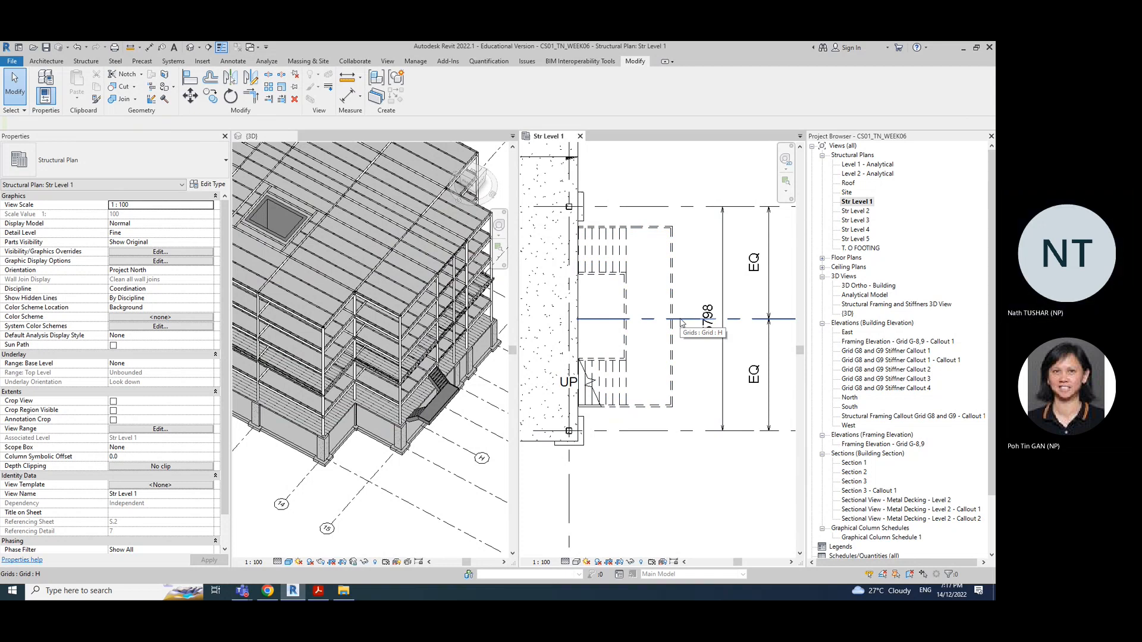
{"action": "left_click", "coordinate": [626, 295]}
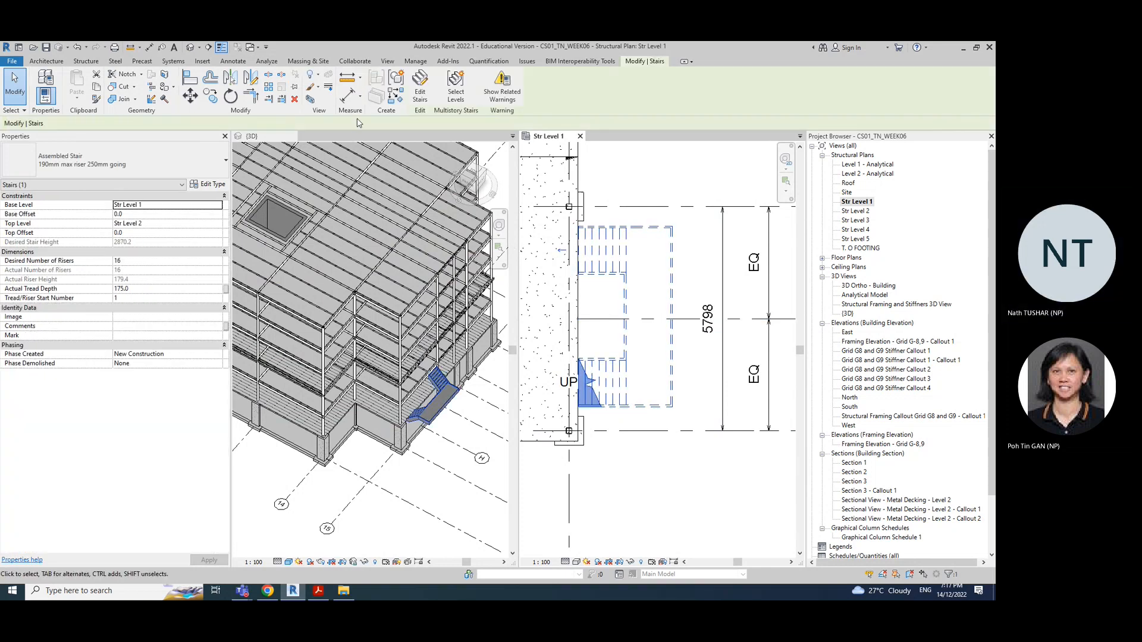
{"action": "left_click", "coordinate": [190, 100]}
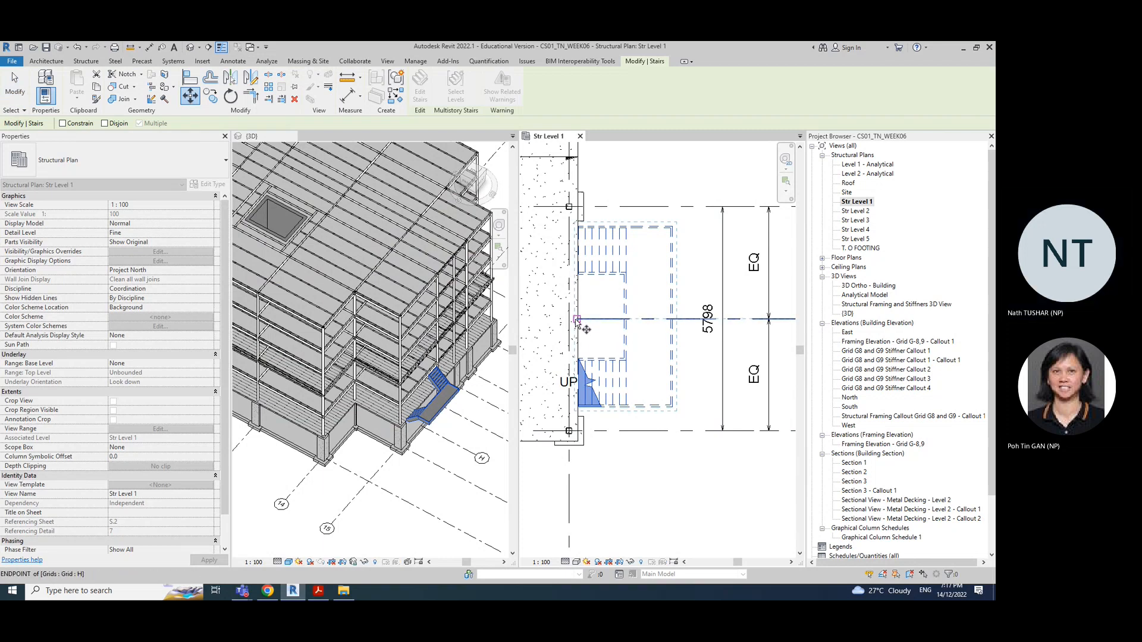
{"action": "key", "text": "Escape"}
{"action": "key", "text": "Escape"}
Delete grid H and the two remaining dimensions between the column gridlines bounding the stair bay
{"action": "left_click", "coordinate": [601, 321]}
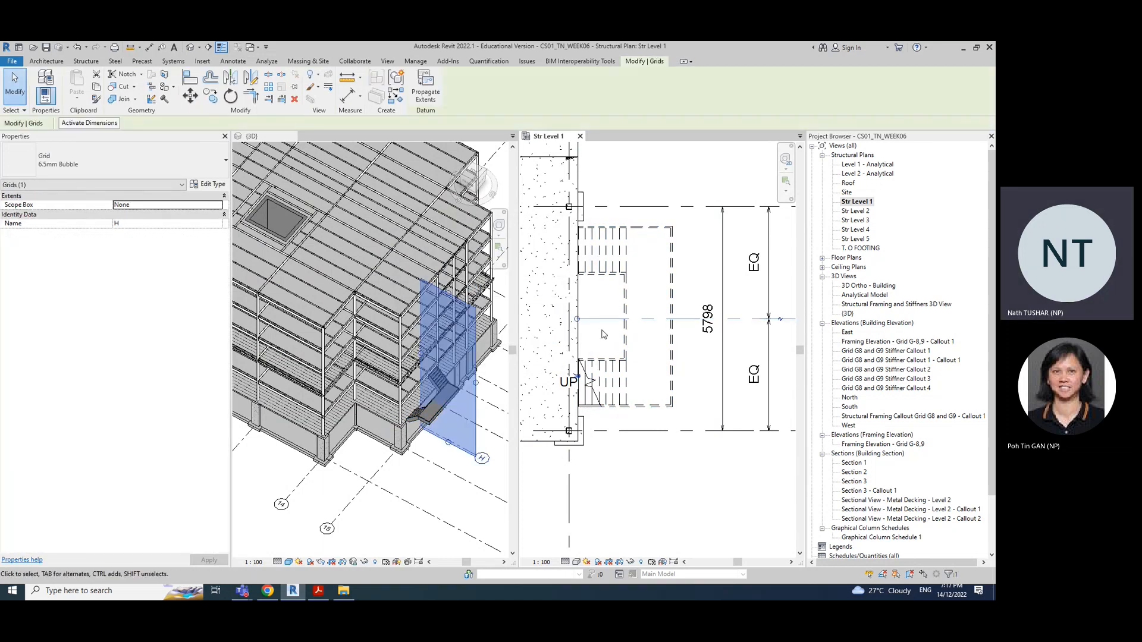
{"action": "key", "text": "Delete"}
{"action": "left_click", "coordinate": [724, 339]}
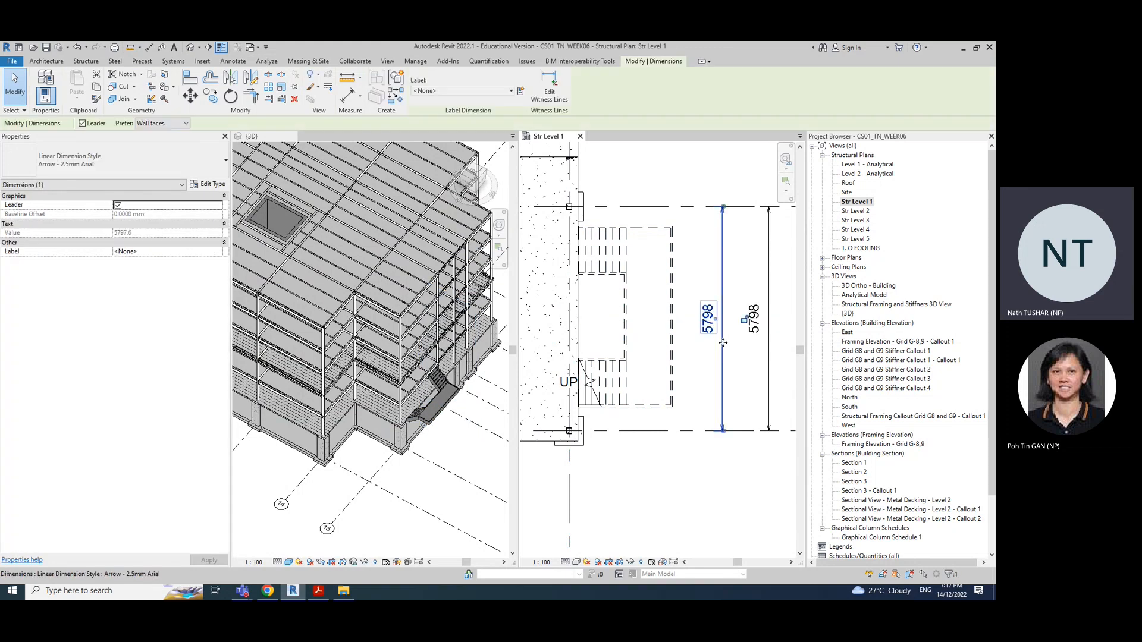
{"action": "key", "text": "Delete"}
{"action": "left_click", "coordinate": [768, 340]}
{"action": "key", "text": "Delete"}
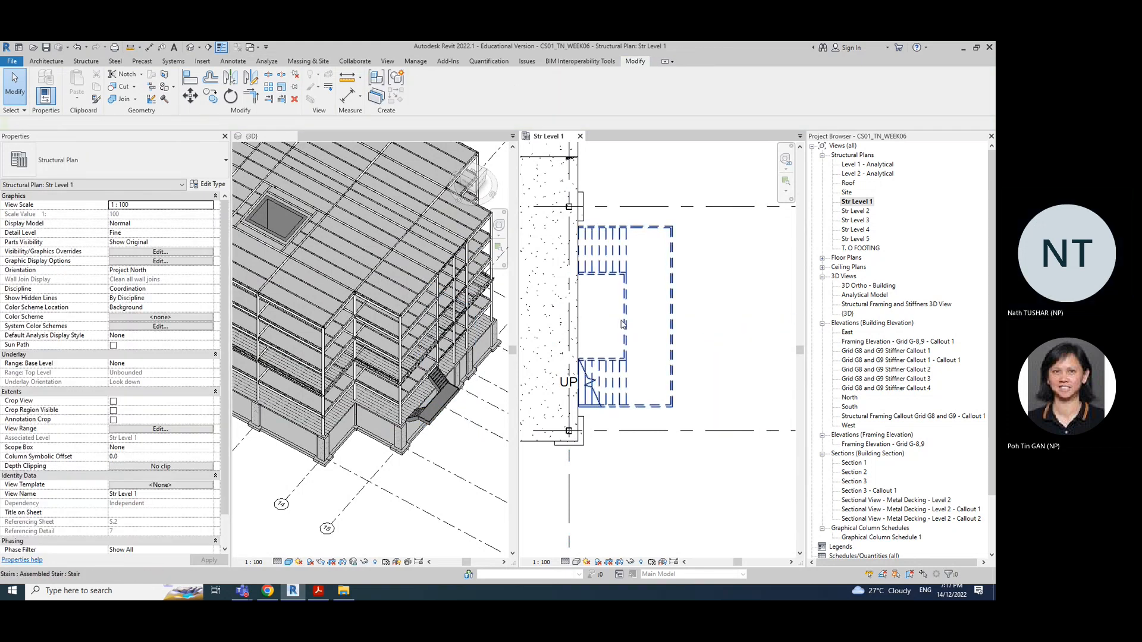
{"action": "left_click", "coordinate": [190, 95]}
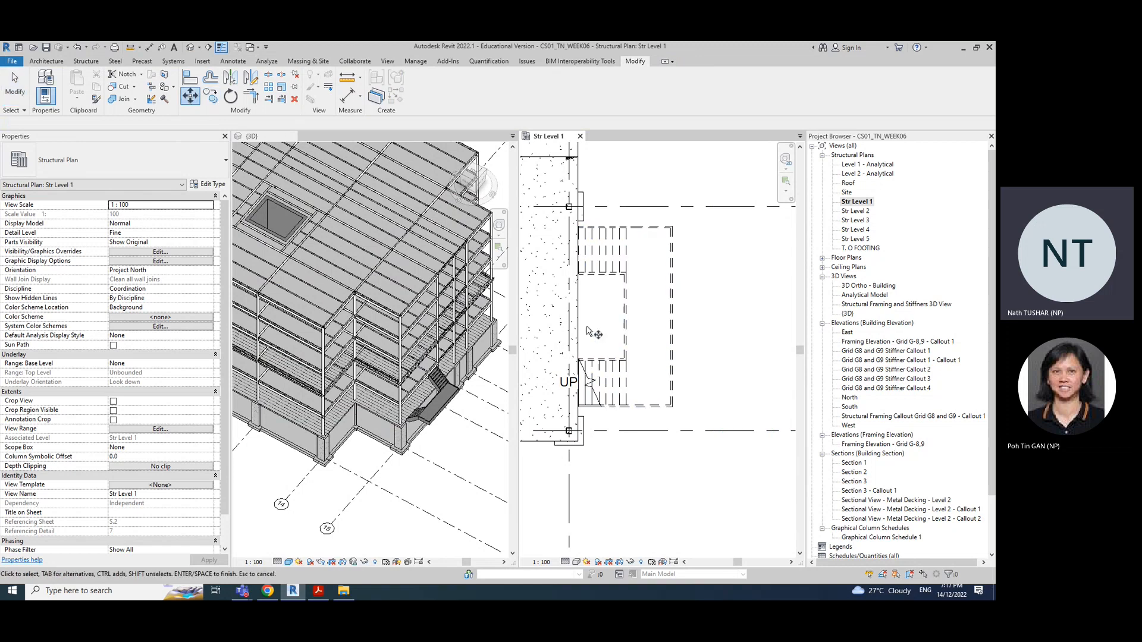
{"action": "key", "text": "Escape"}
{"action": "left_click", "coordinate": [624, 316]}
{"action": "left_click", "coordinate": [190, 97]}
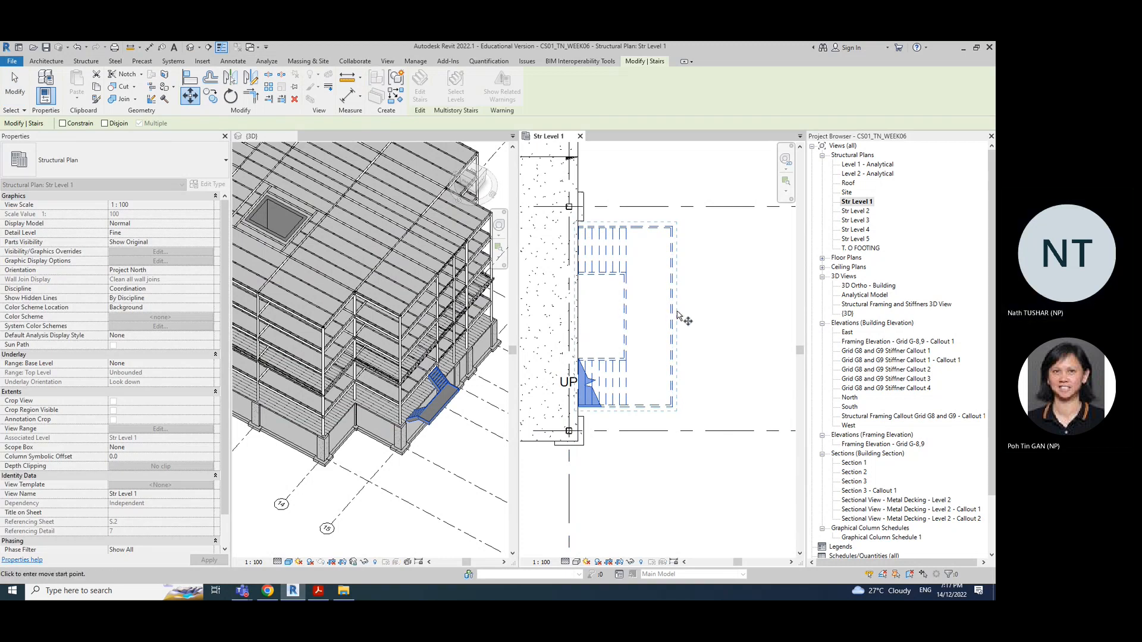
{"action": "left_click", "coordinate": [672, 316]}
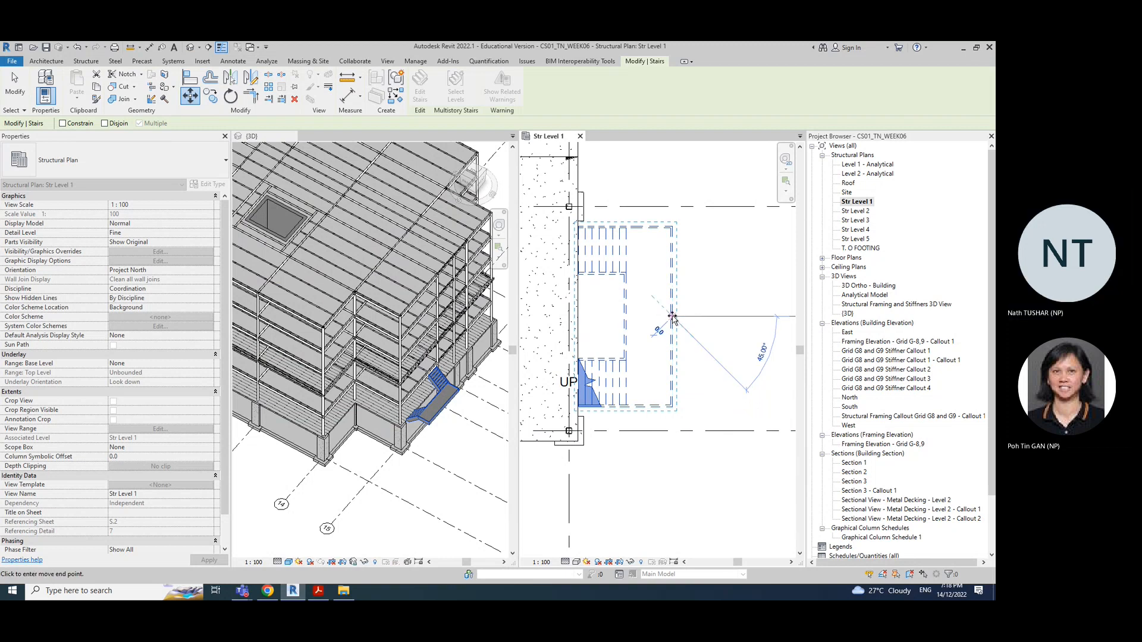
{"action": "key", "text": "Escape"}
{"action": "key", "text": "Escape"}
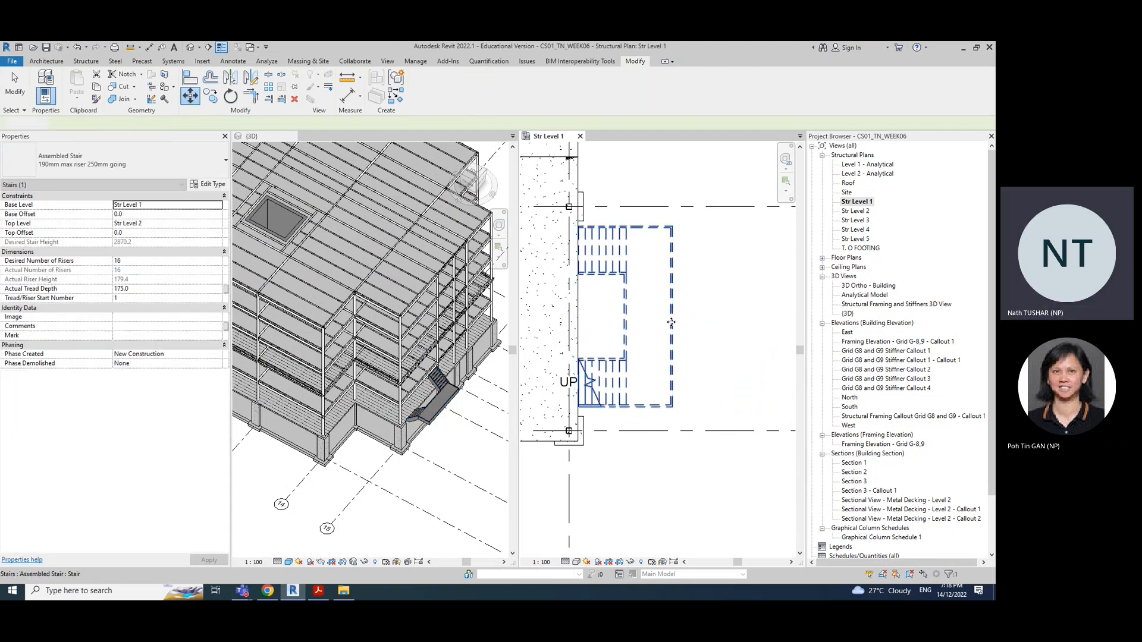
Undo the deletions of grid H and the bay dimensions beside the stair
{"action": "key", "text": "ctrl+z"}
{"action": "key", "text": "ctrl+z"}
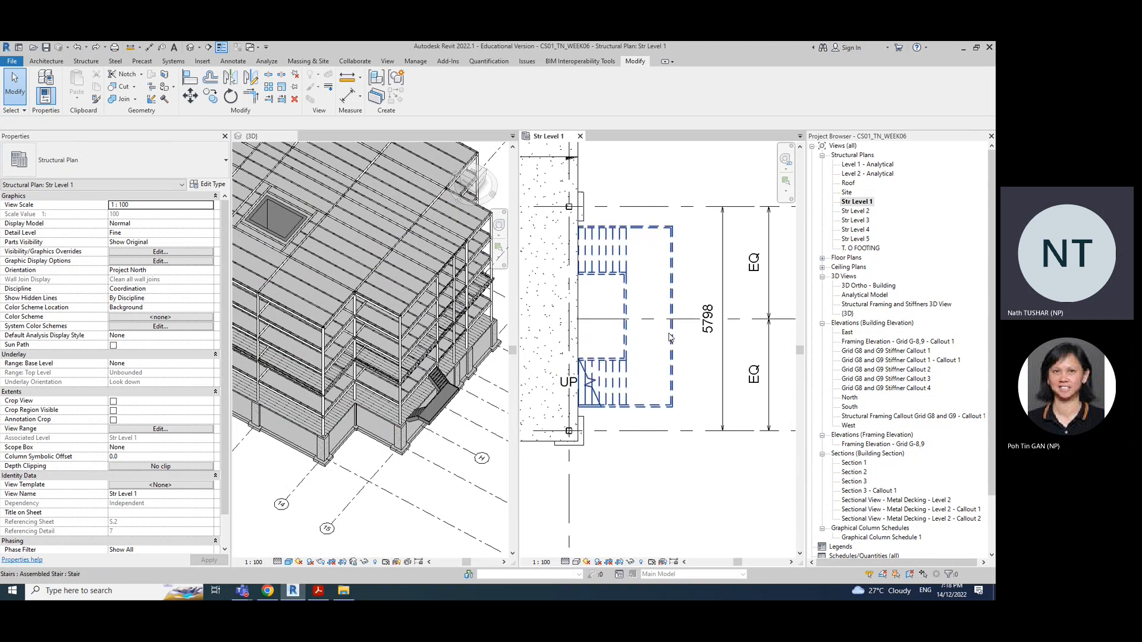
Move the stair from the midpoint of its landing's outer edge onto grid H
{"action": "left_click", "coordinate": [671, 337]}
{"action": "key", "text": "m"}
{"action": "key", "text": "v"}
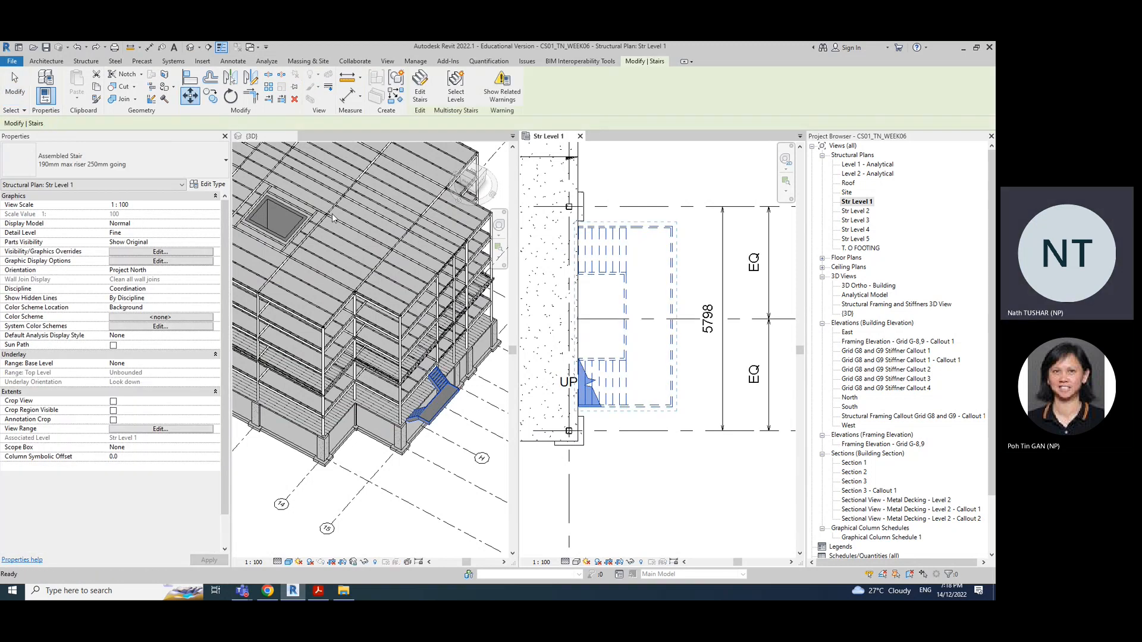
{"action": "left_click", "coordinate": [673, 320]}
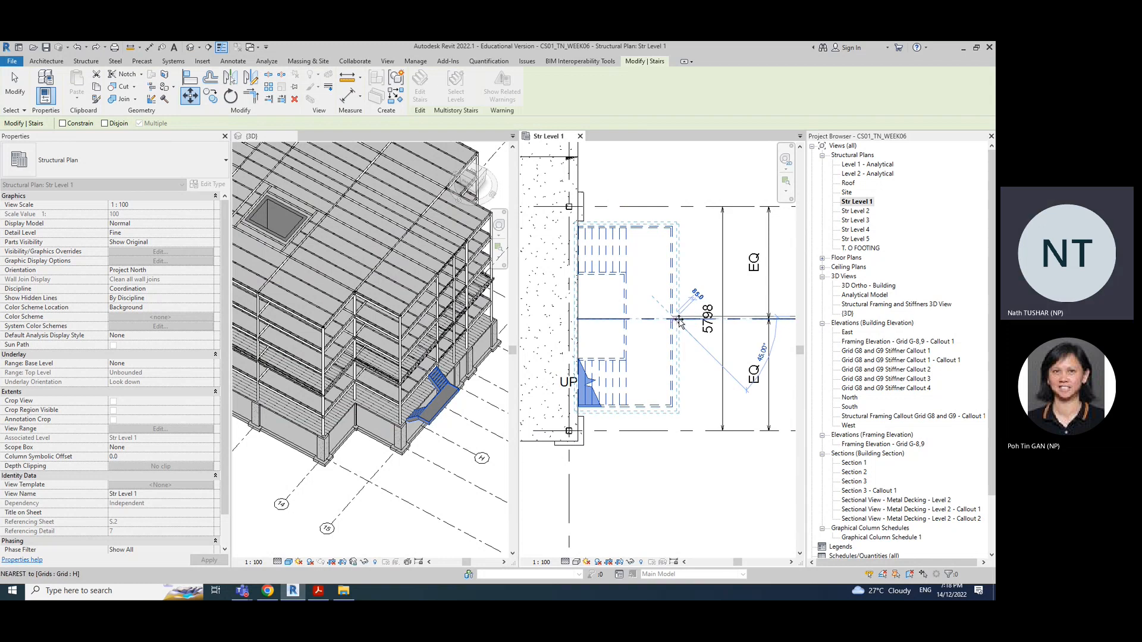
{"action": "scroll", "coordinate": [679, 321], "scroll_direction": "up", "scroll_amount": 3}
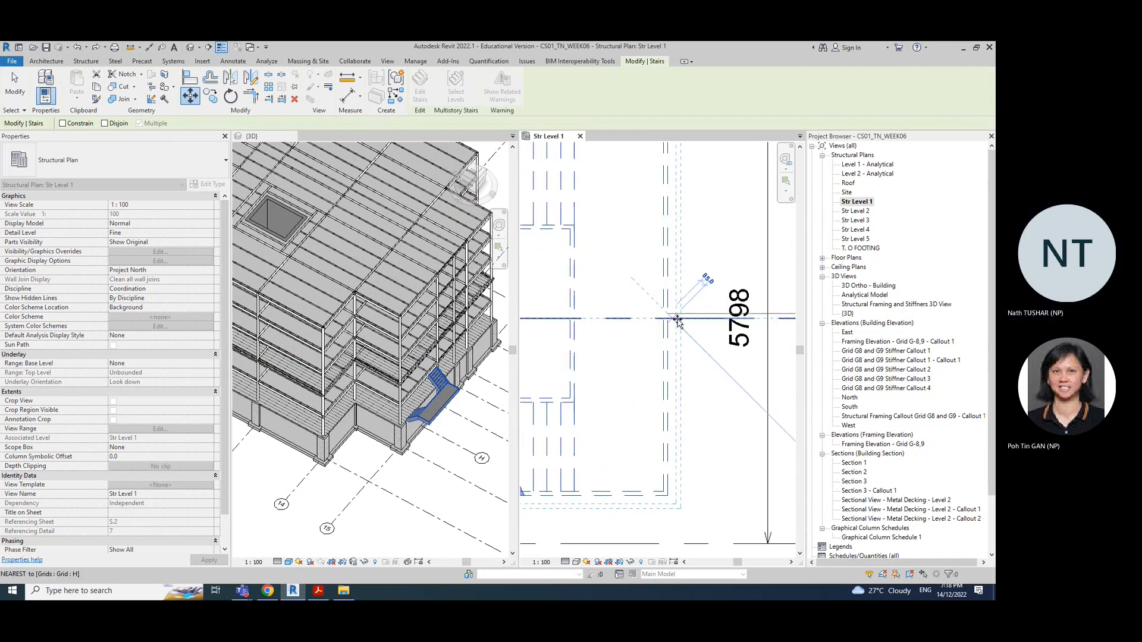
{"action": "scroll", "coordinate": [677, 321], "scroll_direction": "down", "scroll_amount": 2}
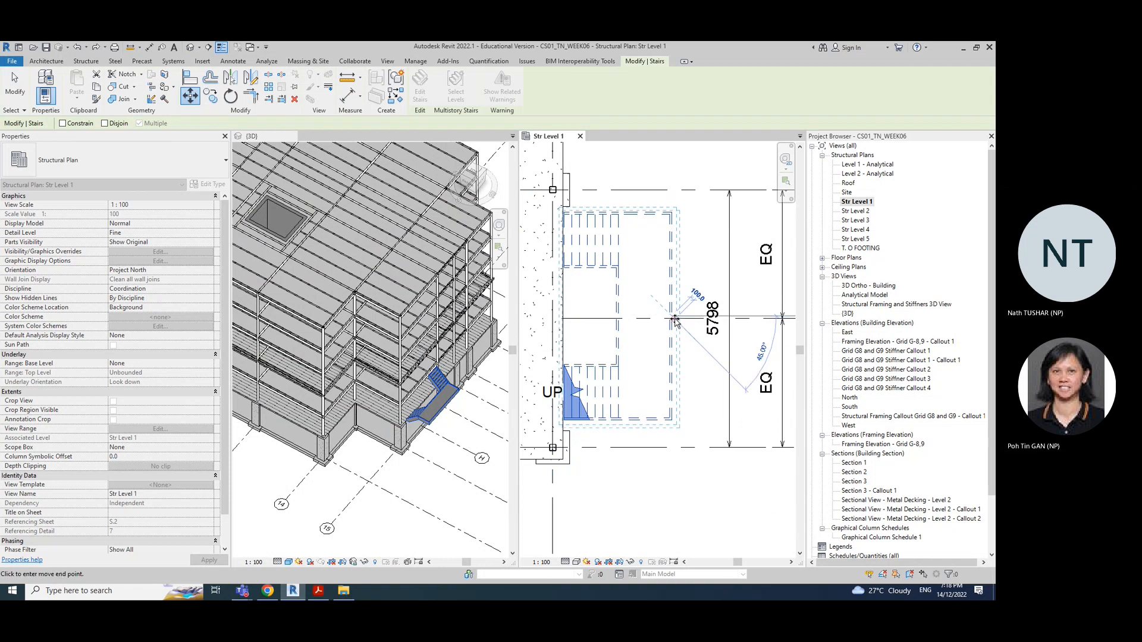
{"action": "scroll", "coordinate": [675, 321], "scroll_direction": "up", "scroll_amount": 2}
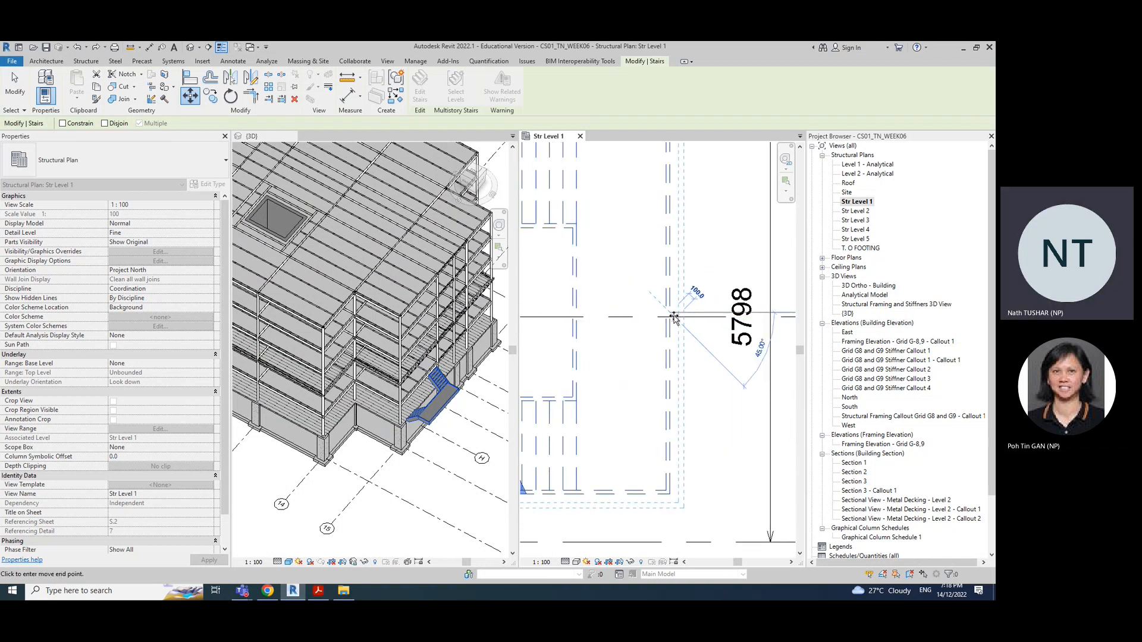
{"action": "scroll", "coordinate": [674, 320], "scroll_direction": "down", "scroll_amount": 2}
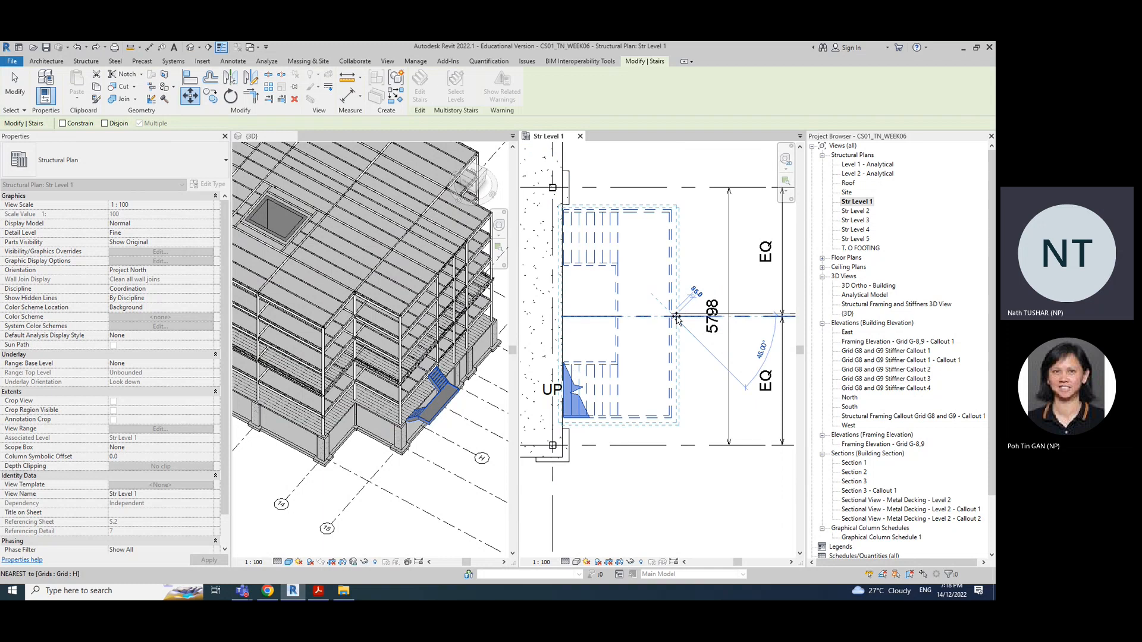
{"action": "left_click", "coordinate": [677, 319]}
{"action": "left_click", "coordinate": [690, 365]}
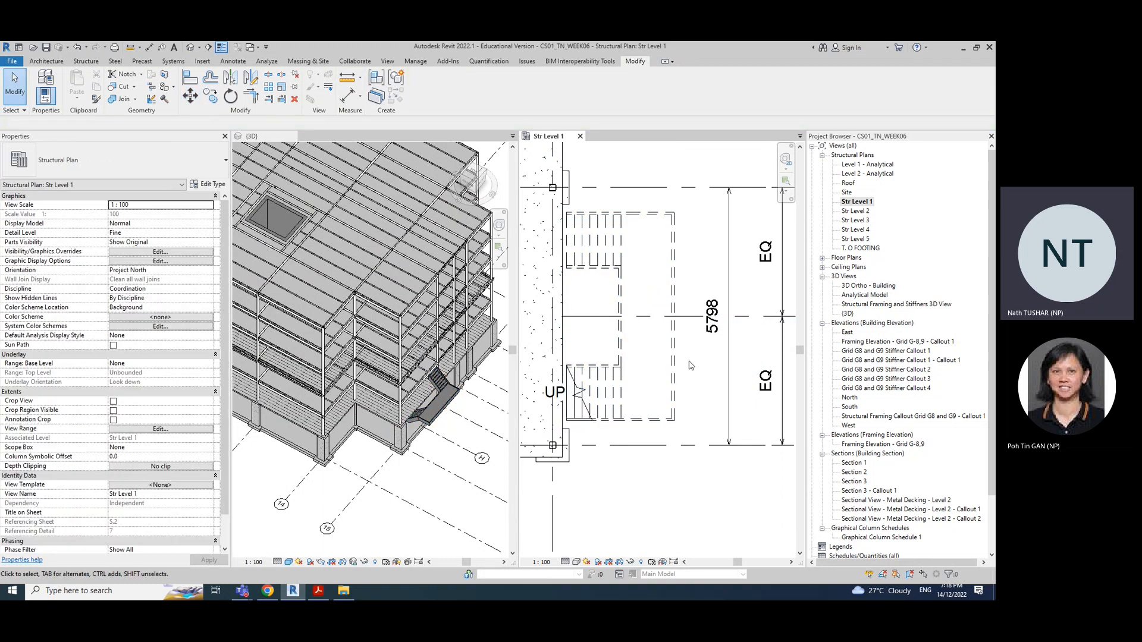
Move the stair horizontally from the lower flight's outer corner to the face of the foundation wall
{"action": "left_click", "coordinate": [619, 335]}
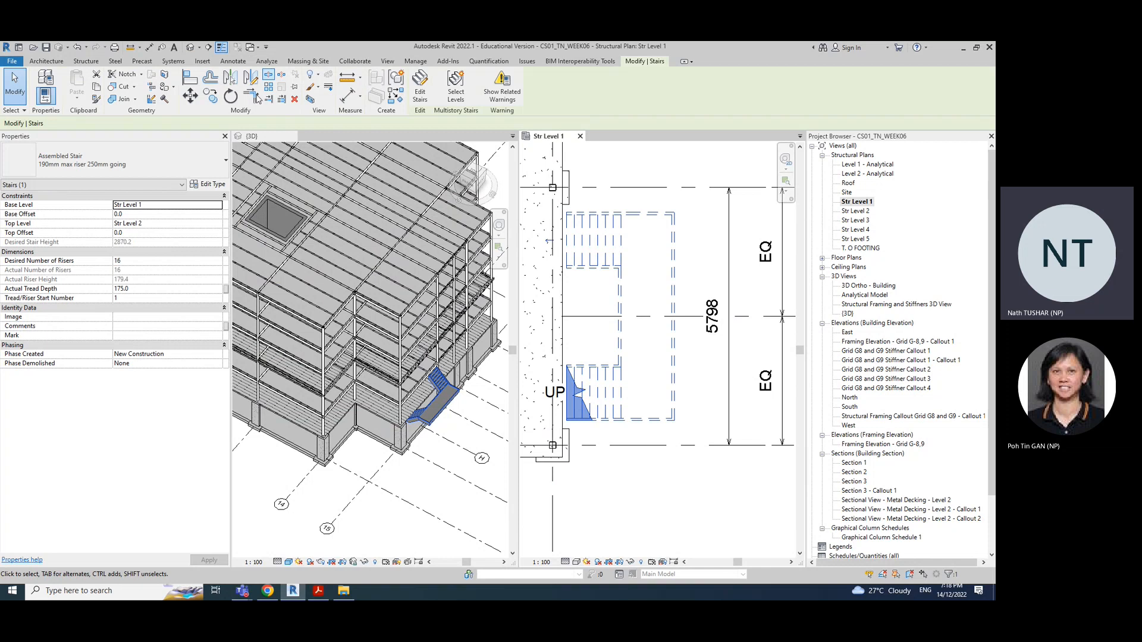
{"action": "left_click", "coordinate": [192, 97]}
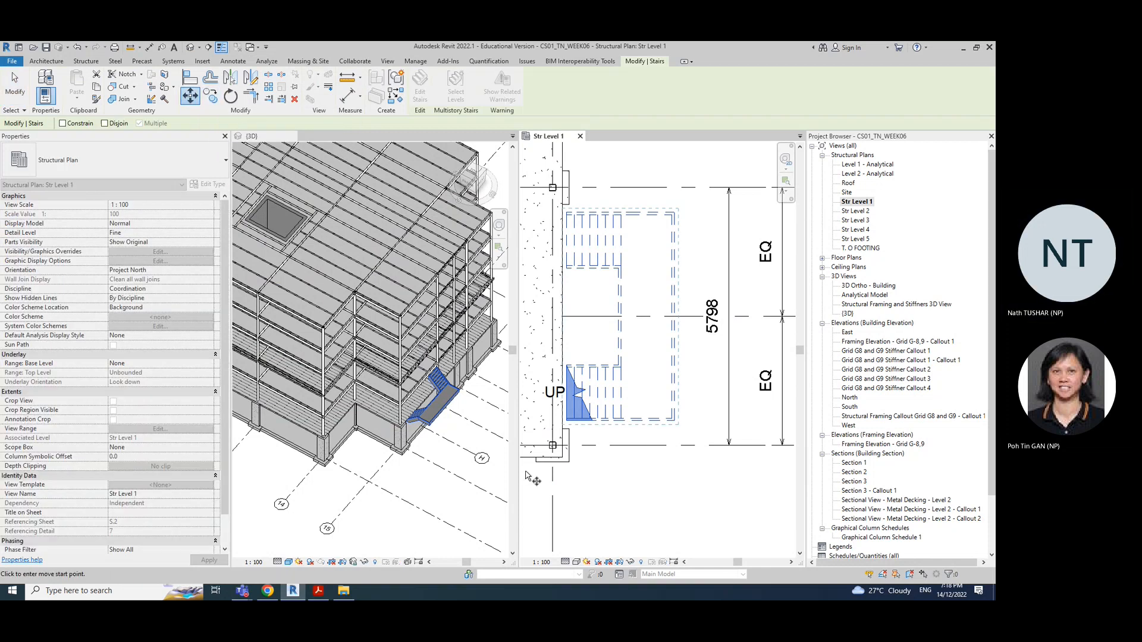
{"action": "left_click", "coordinate": [564, 421]}
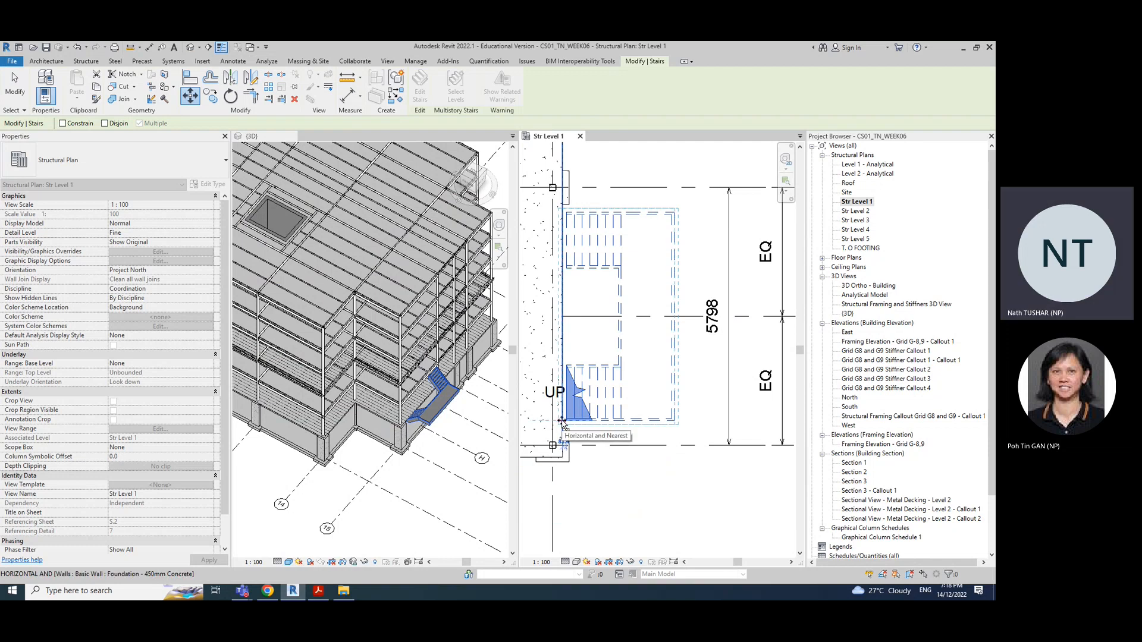
{"action": "left_click", "coordinate": [560, 422]}
{"action": "left_click", "coordinate": [705, 394]}
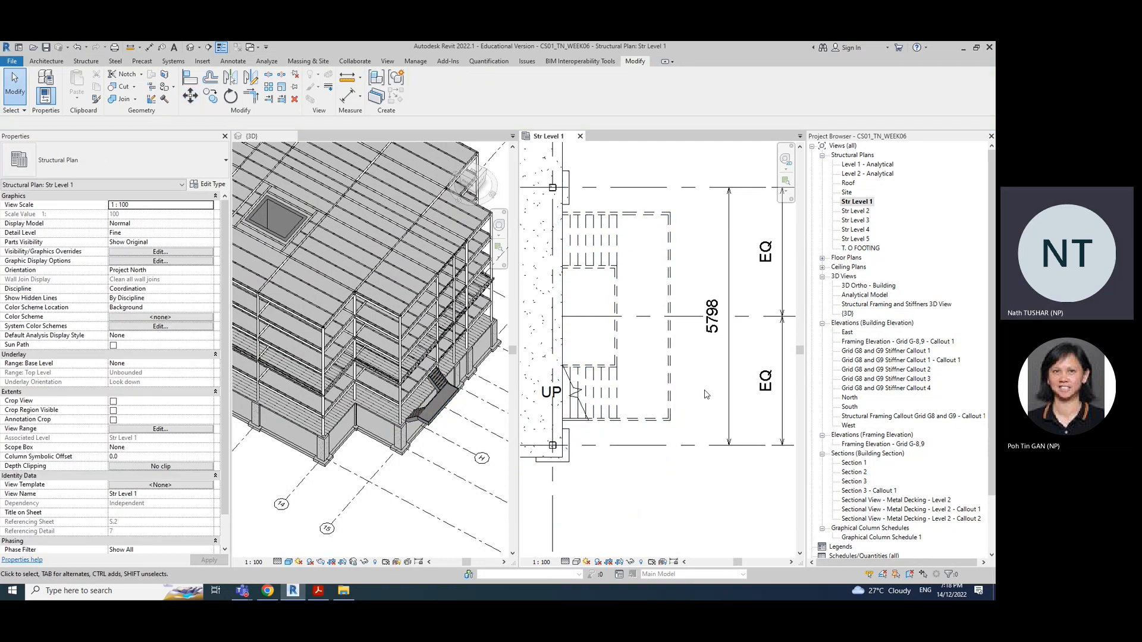
Delete the overall and EQ dimensions of the stair bay in the Str Level 1 plan, removing the equality constraint
{"action": "scroll", "coordinate": [430, 467], "scroll_direction": "up", "scroll_amount": 3}
{"action": "left_click", "coordinate": [429, 461]}
{"action": "middle_click_drag", "start_coordinate": [428, 474], "coordinate": [415, 442], "text": "shift"}
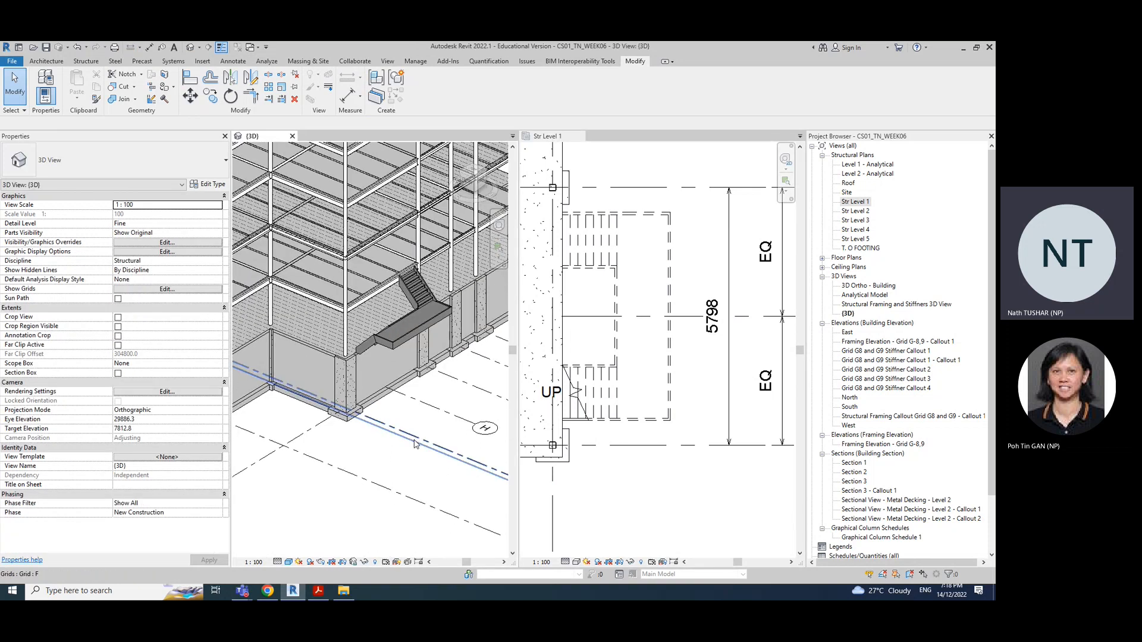
{"action": "scroll", "coordinate": [415, 441], "scroll_direction": "down", "scroll_amount": 5}
{"action": "scroll", "coordinate": [677, 386], "scroll_direction": "down", "scroll_amount": 2}
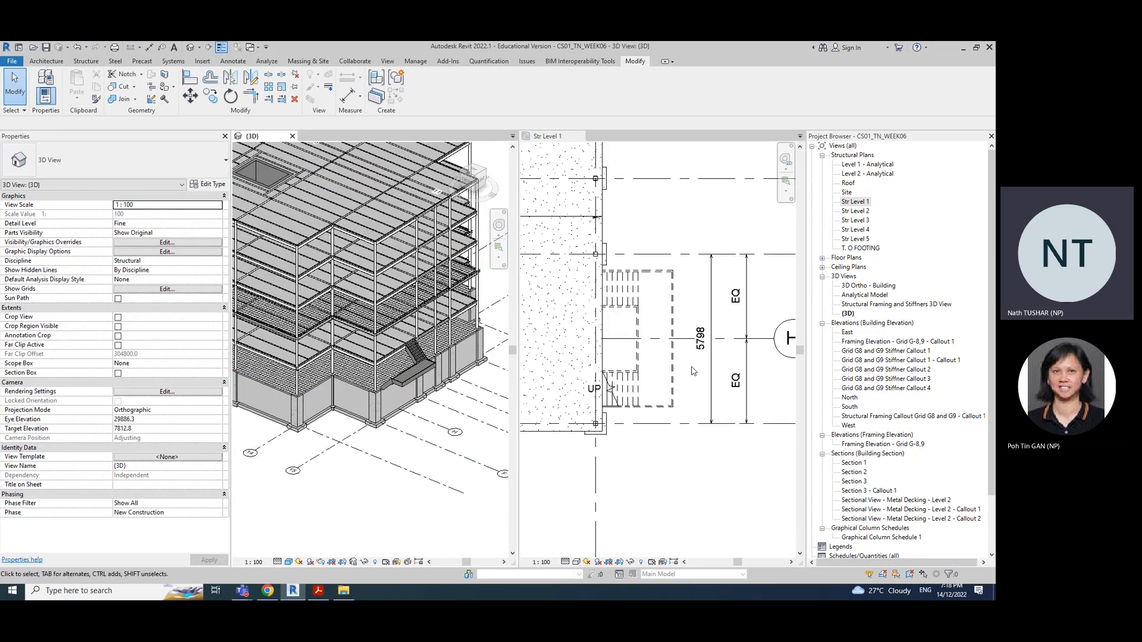
{"action": "left_click", "coordinate": [636, 257]}
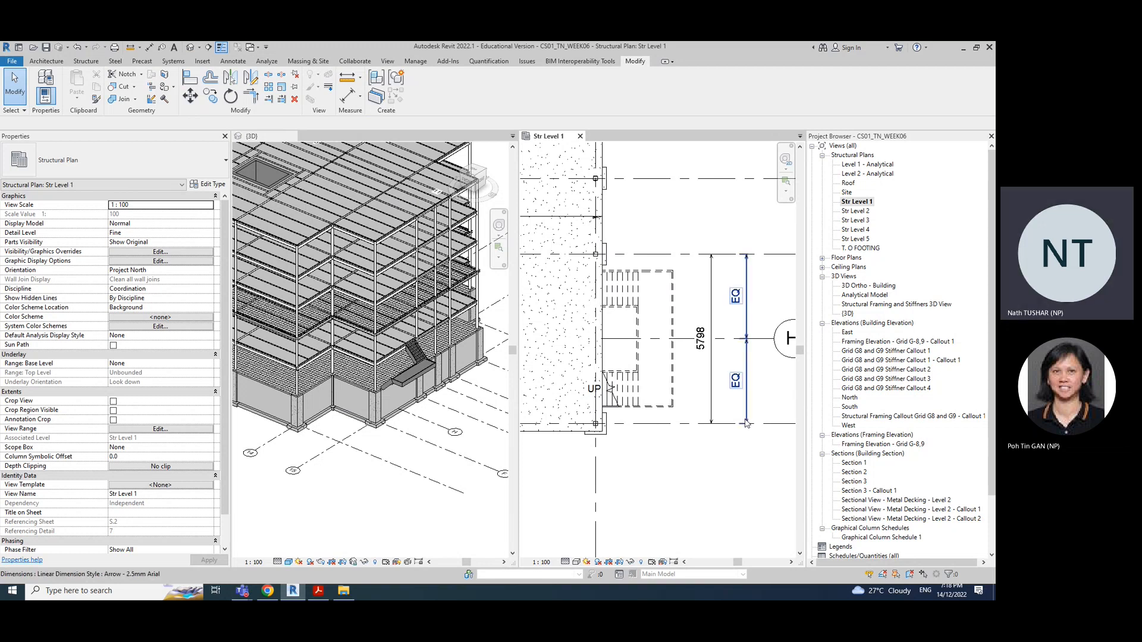
{"action": "left_click", "coordinate": [713, 398]}
{"action": "key", "text": "Delete"}
{"action": "left_click", "coordinate": [747, 386]}
{"action": "key", "text": "Delete"}
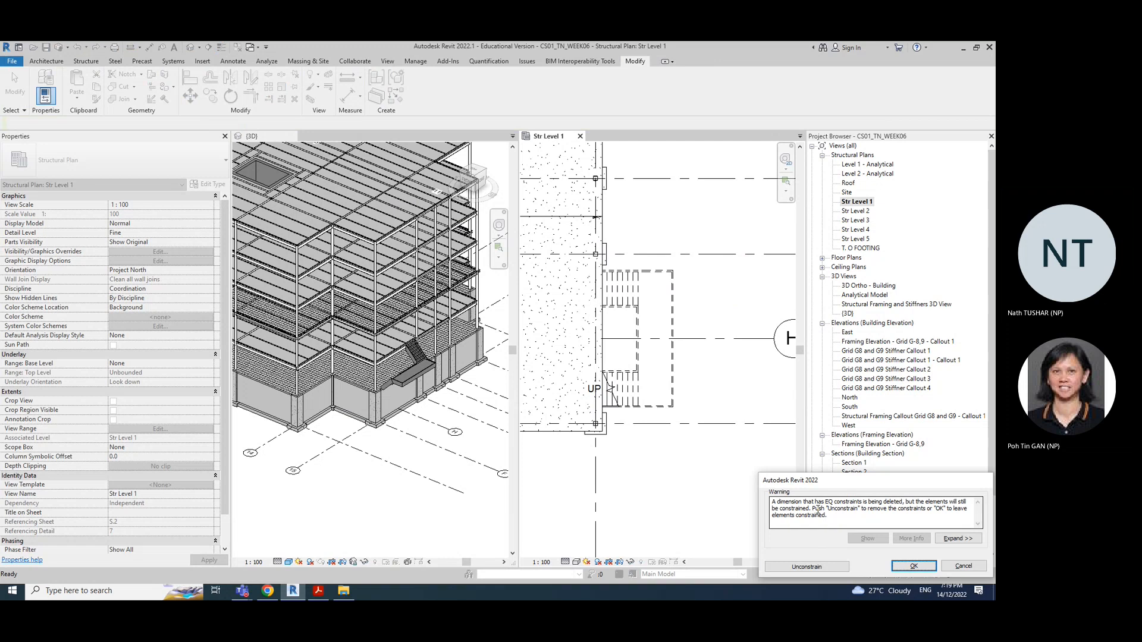
{"action": "left_click", "coordinate": [806, 567]}
{"action": "scroll", "coordinate": [746, 404], "scroll_direction": "down", "scroll_amount": 3}
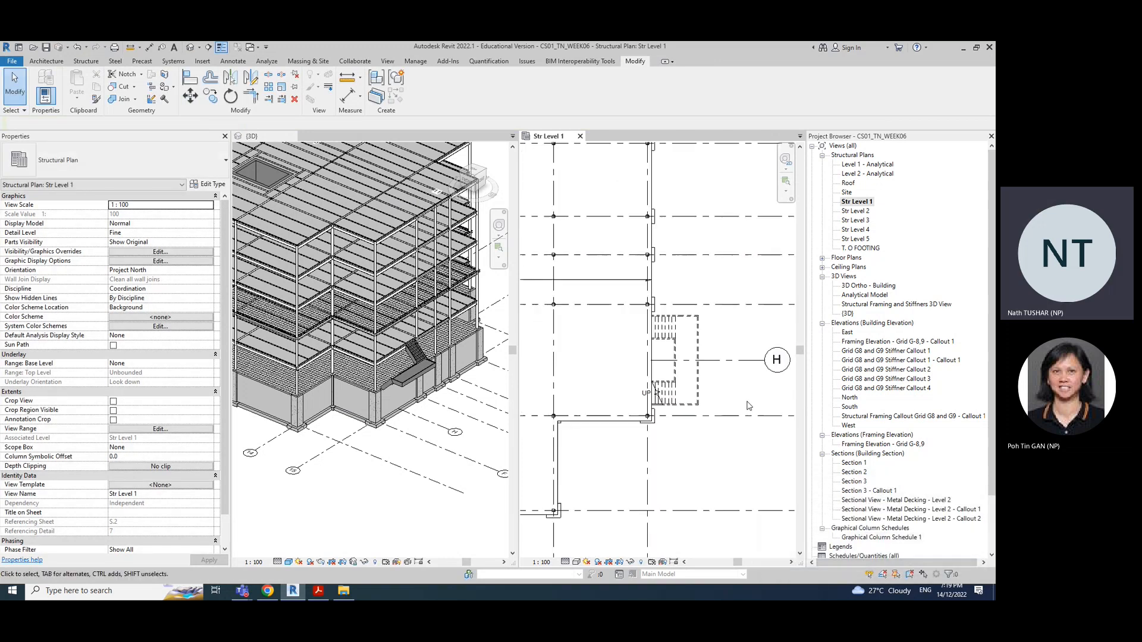
{"action": "middle_click_drag", "start_coordinate": [716, 394], "coordinate": [673, 400]}
{"action": "scroll", "coordinate": [672, 401], "scroll_direction": "up", "scroll_amount": 3}
{"action": "scroll", "coordinate": [673, 401], "scroll_direction": "down", "scroll_amount": 2}
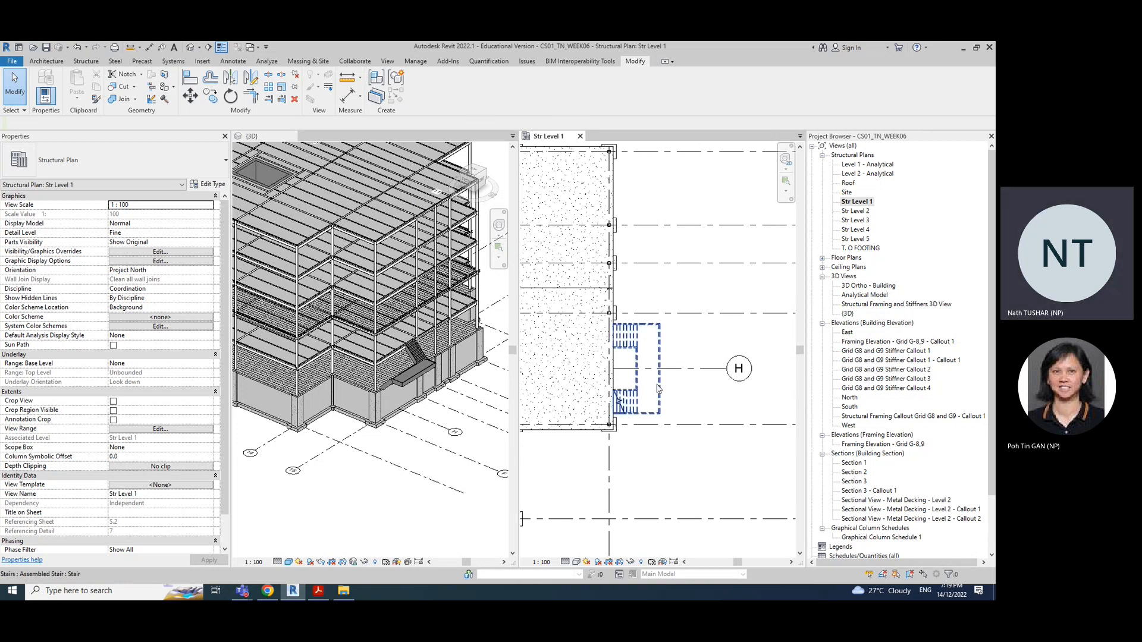
Shift the stair upward off grid H in the Str Level 1 plan, about one flight width toward grid E
{"action": "left_click", "coordinate": [660, 388]}
{"action": "left_click_drag", "start_coordinate": [657, 347], "coordinate": [655, 324]}
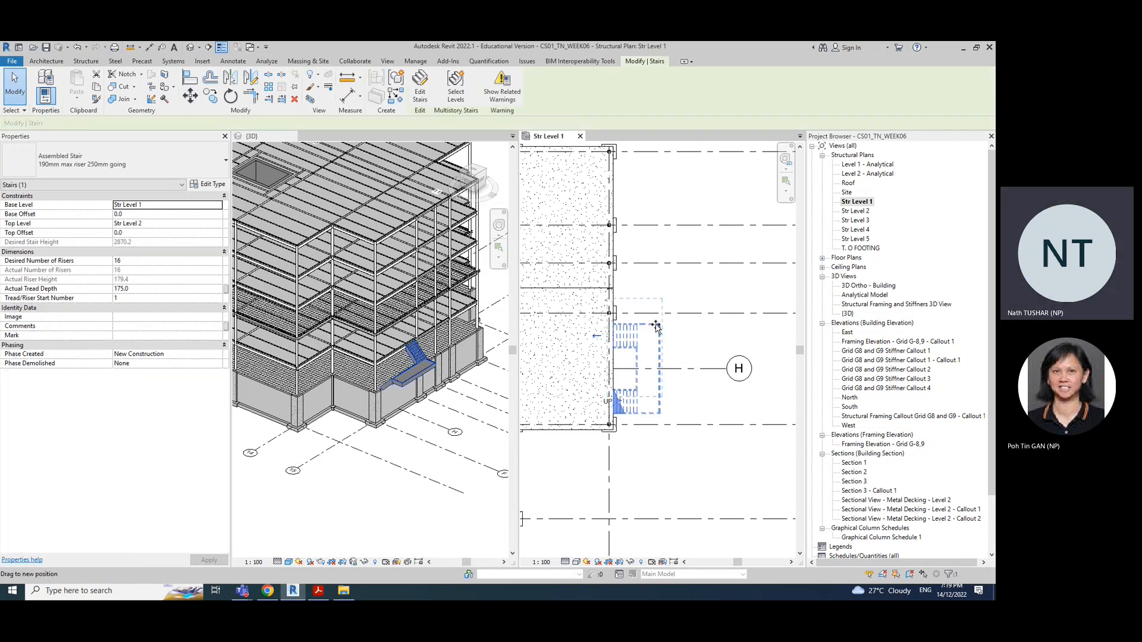
{"action": "left_click", "coordinate": [691, 418]}
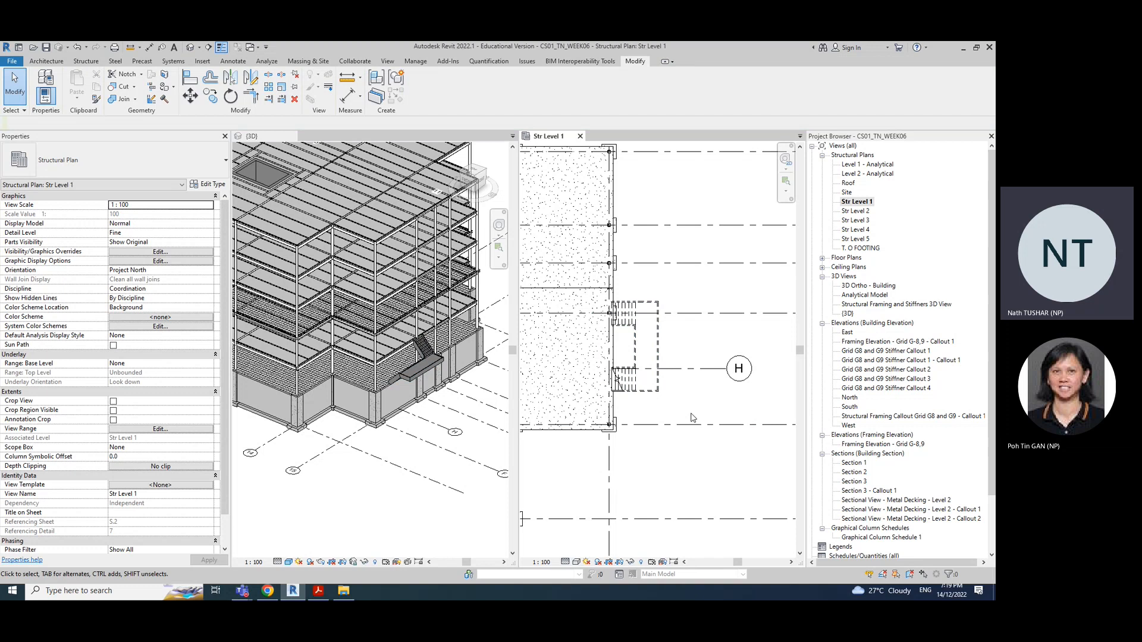
Delete grid H running through the stair and leave the delete command
{"action": "left_click", "coordinate": [677, 373]}
{"action": "key", "text": "d"}
{"action": "key", "text": "e"}
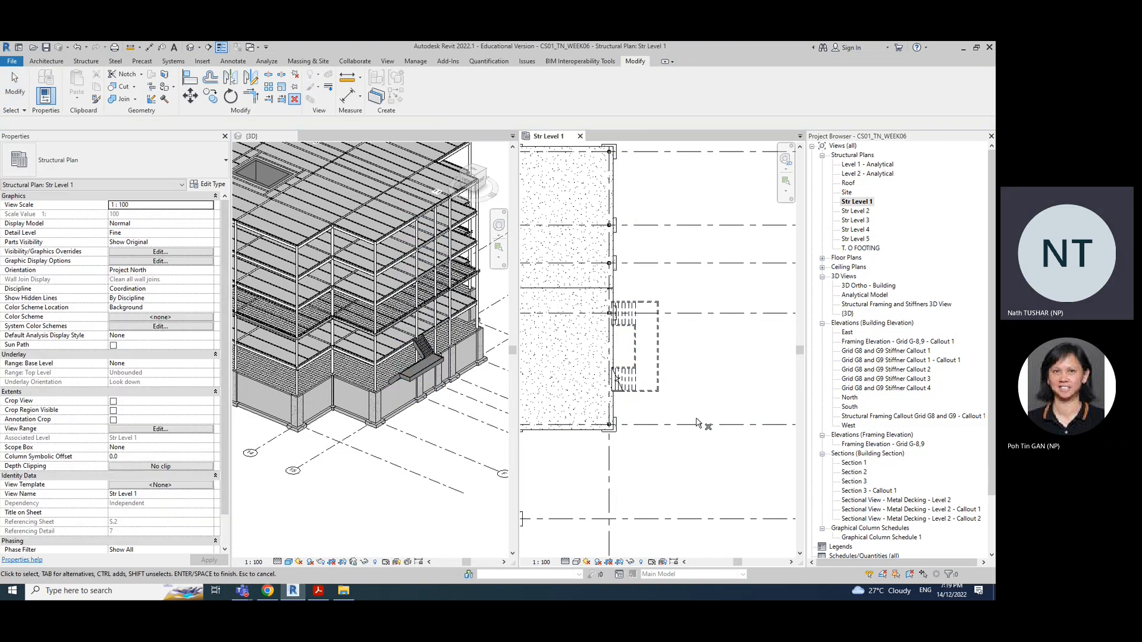
{"action": "key", "text": "Escape"}
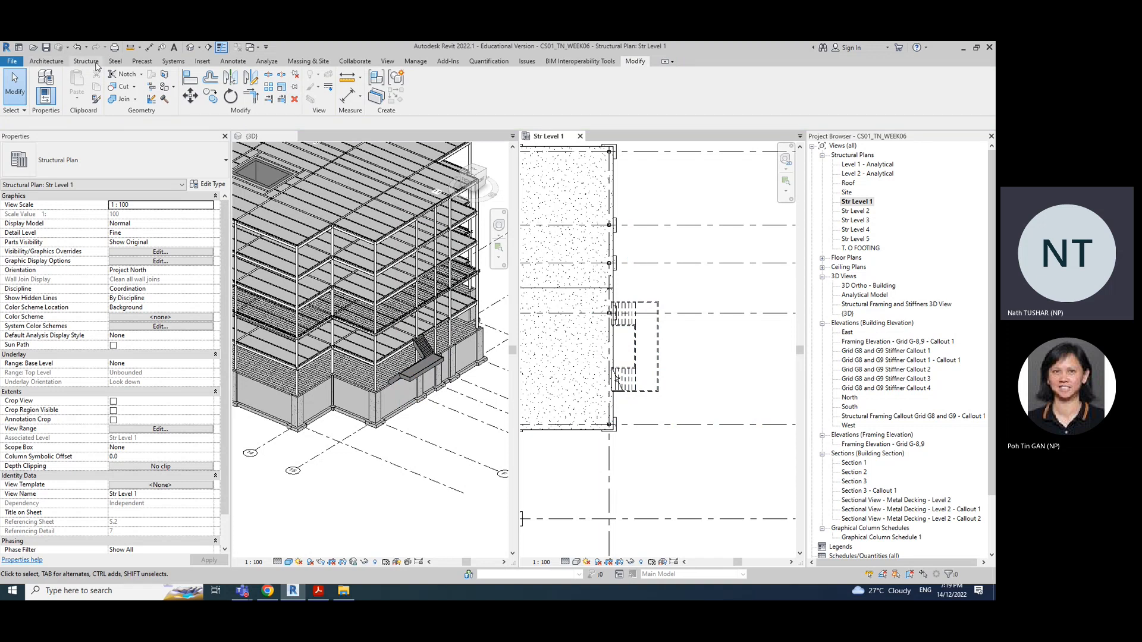
Draw a new straight horizontal grid between grids E and F, from the foundation wall face outward past the stair landing
{"action": "left_click", "coordinate": [56, 63]}
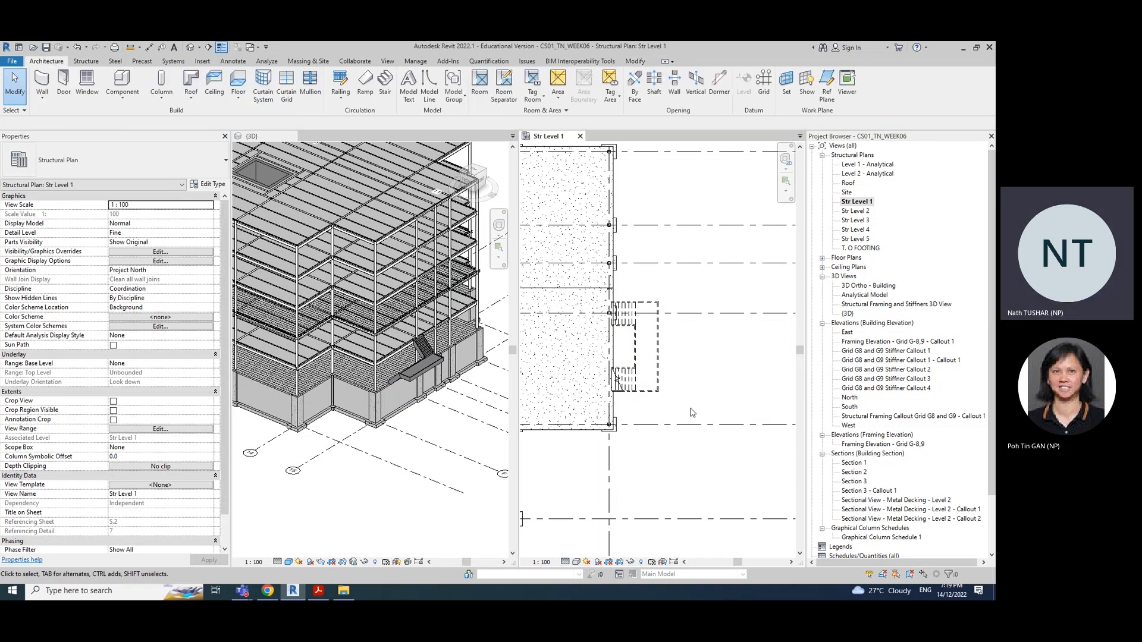
{"action": "left_click", "coordinate": [690, 316]}
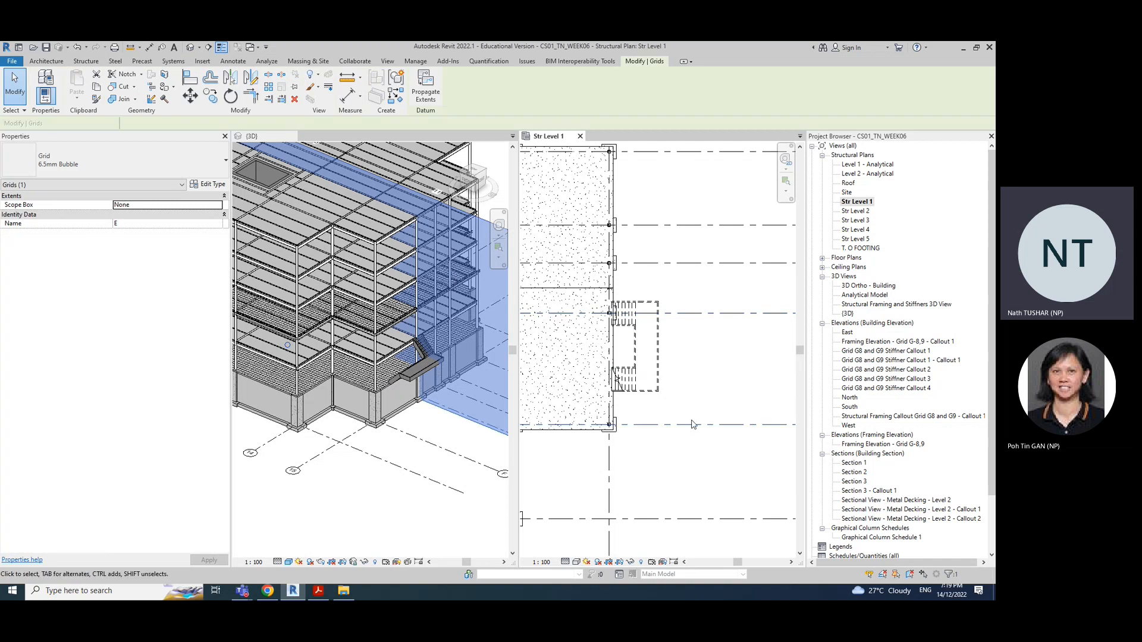
{"action": "left_click", "coordinate": [691, 424]}
{"action": "left_click", "coordinate": [700, 361]}
{"action": "left_click", "coordinate": [764, 83]}
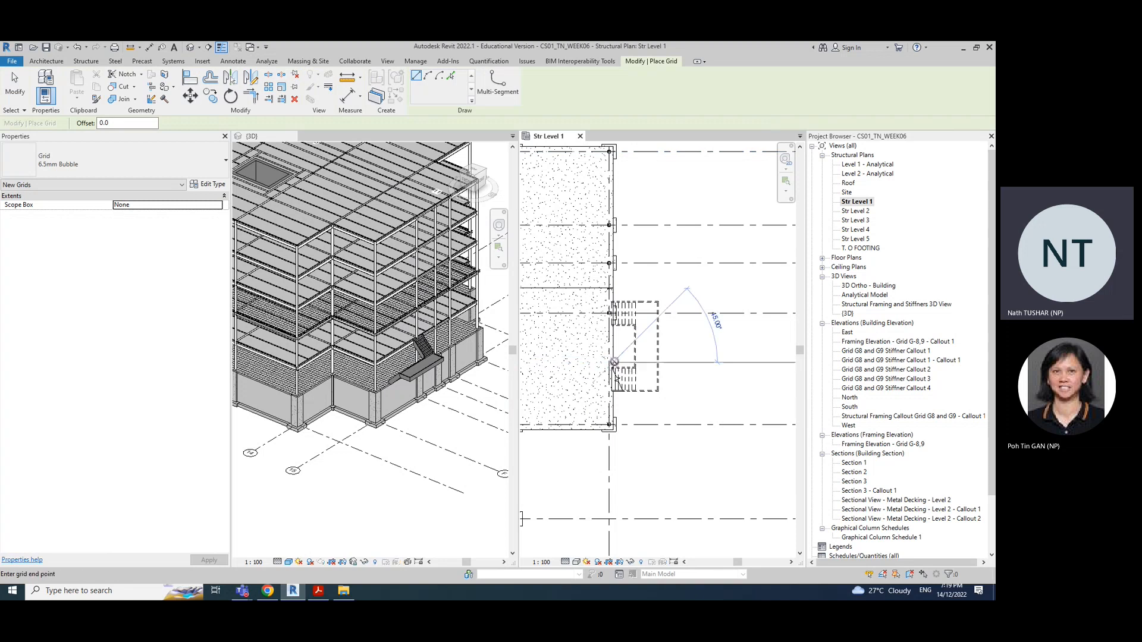
{"action": "left_click", "coordinate": [613, 362]}
{"action": "scroll", "coordinate": [719, 363], "scroll_direction": "down", "scroll_amount": 1}
{"action": "left_click", "coordinate": [777, 362]}
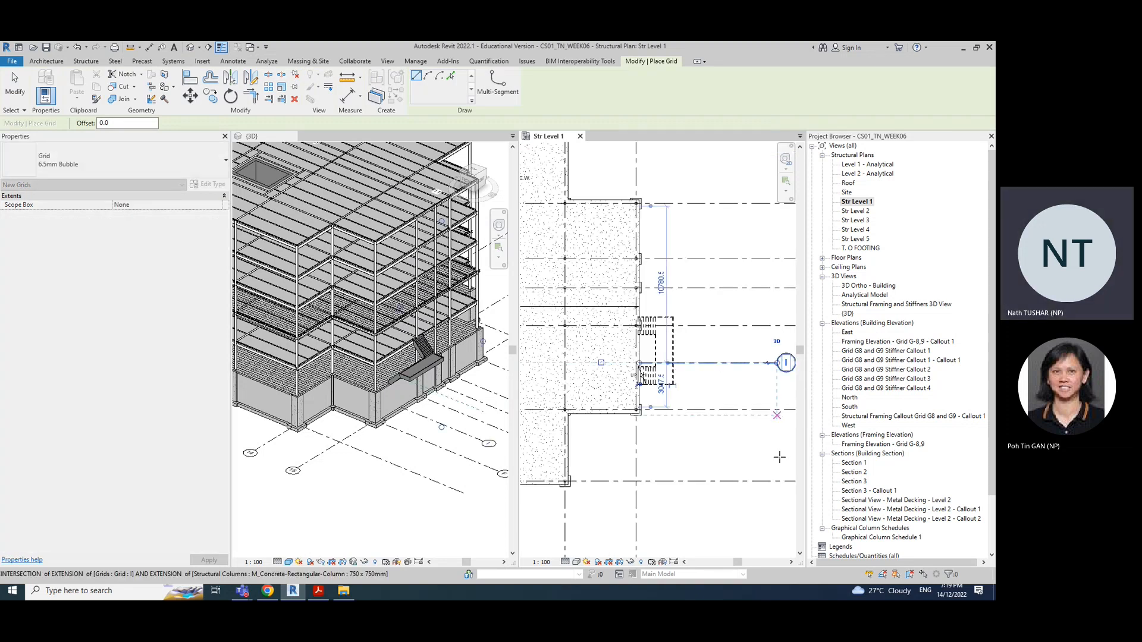
{"action": "key", "text": "Escape"}
{"action": "key", "text": "Escape"}
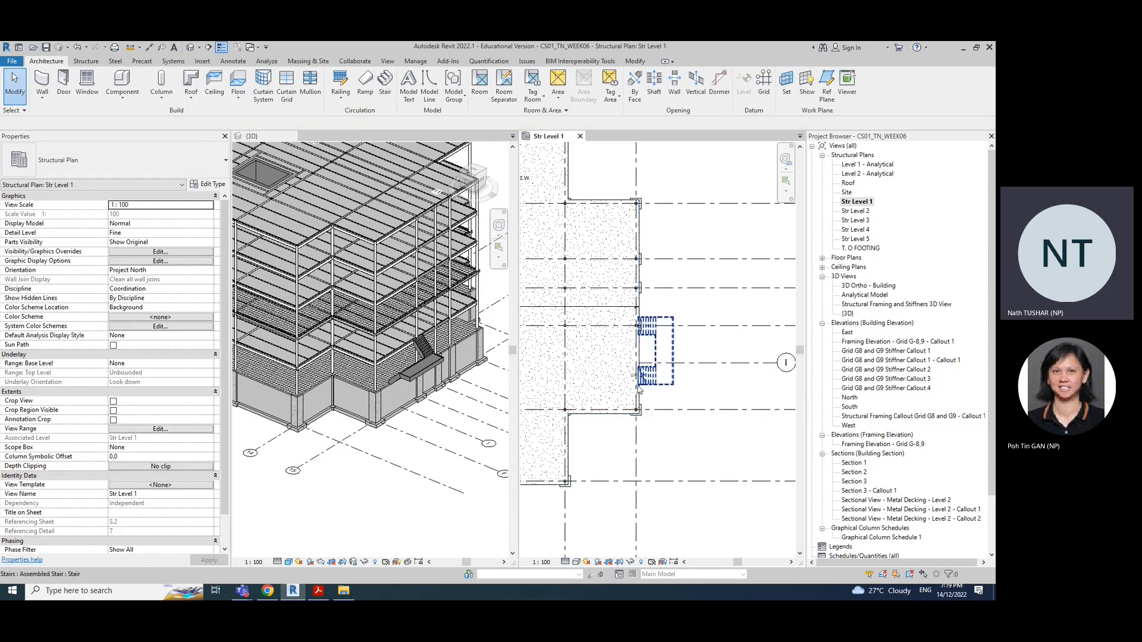
Move the new grid off centre between grids E and F, to about 1517 mm below grid E
{"action": "scroll", "coordinate": [753, 385], "scroll_direction": "up", "scroll_amount": 1}
{"action": "scroll", "coordinate": [753, 385], "scroll_direction": "up", "scroll_amount": 1}
{"action": "middle_click_drag", "start_coordinate": [753, 385], "coordinate": [713, 397]}
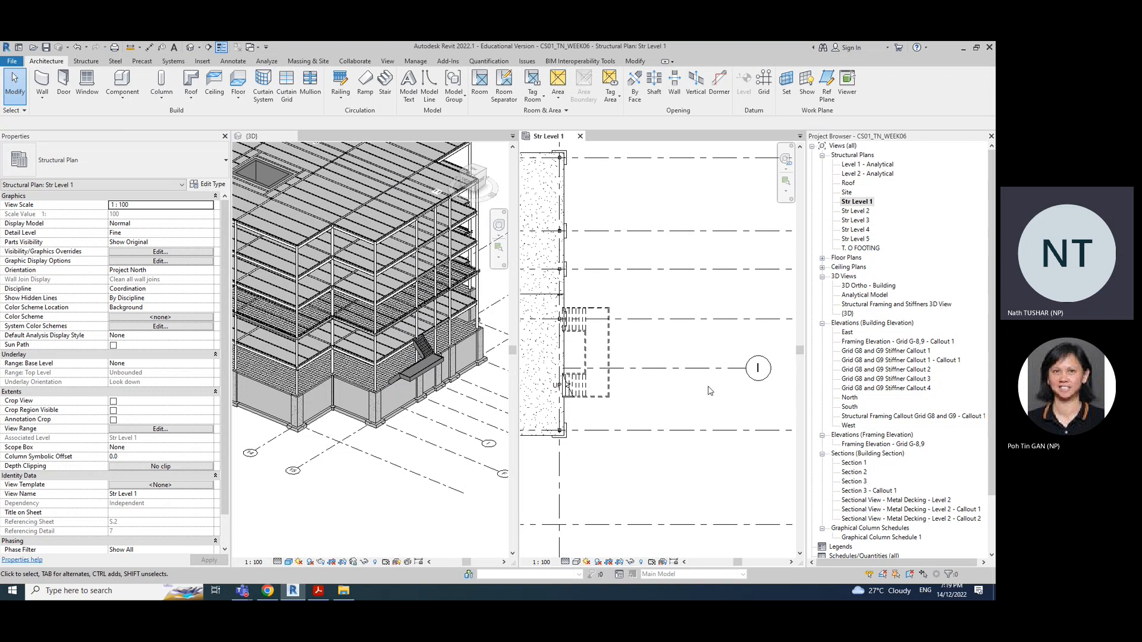
{"action": "left_click", "coordinate": [676, 369]}
{"action": "left_click_drag", "start_coordinate": [667, 369], "coordinate": [678, 347]}
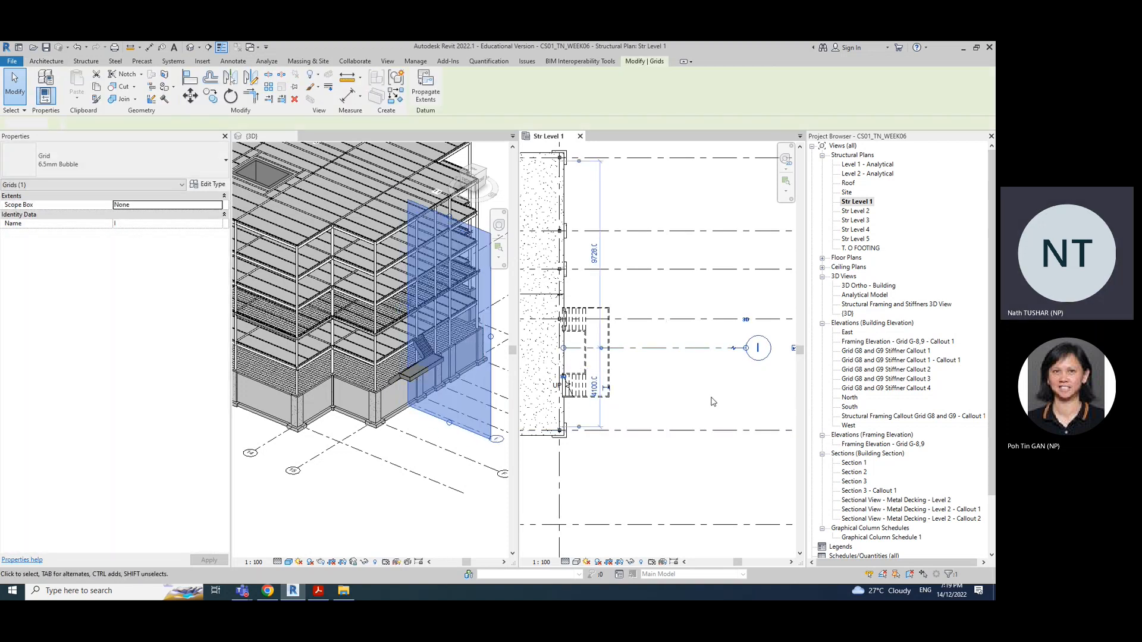
{"action": "left_click", "coordinate": [713, 402]}
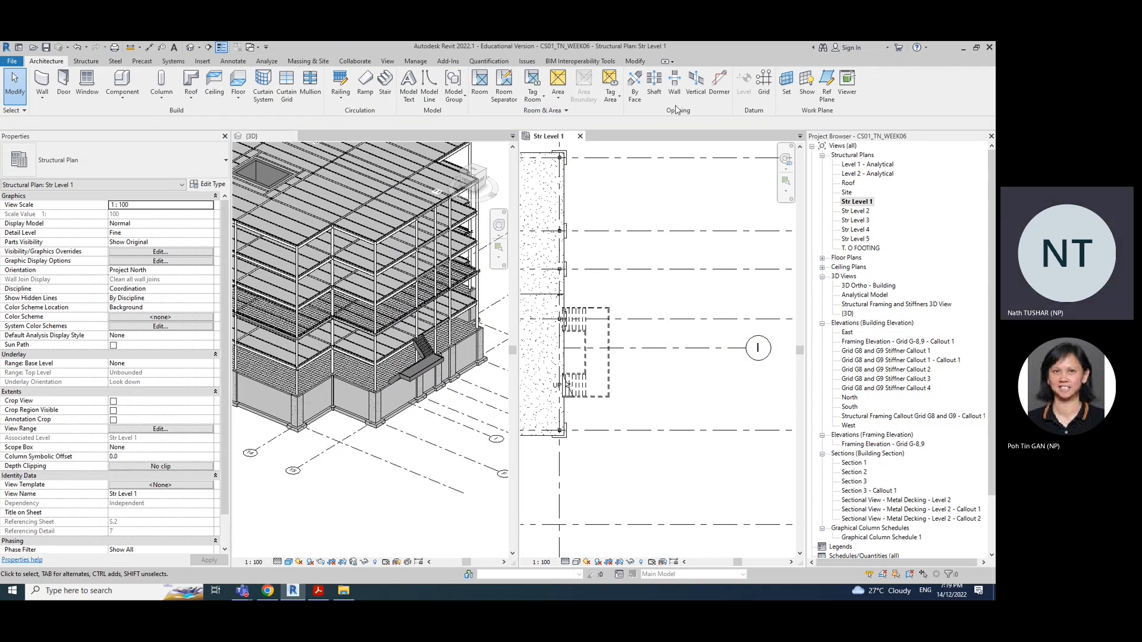
Place an aligned dimension string across grid E, the new grid between them and grid F, outside the stair landing
{"action": "left_click", "coordinate": [701, 348]}
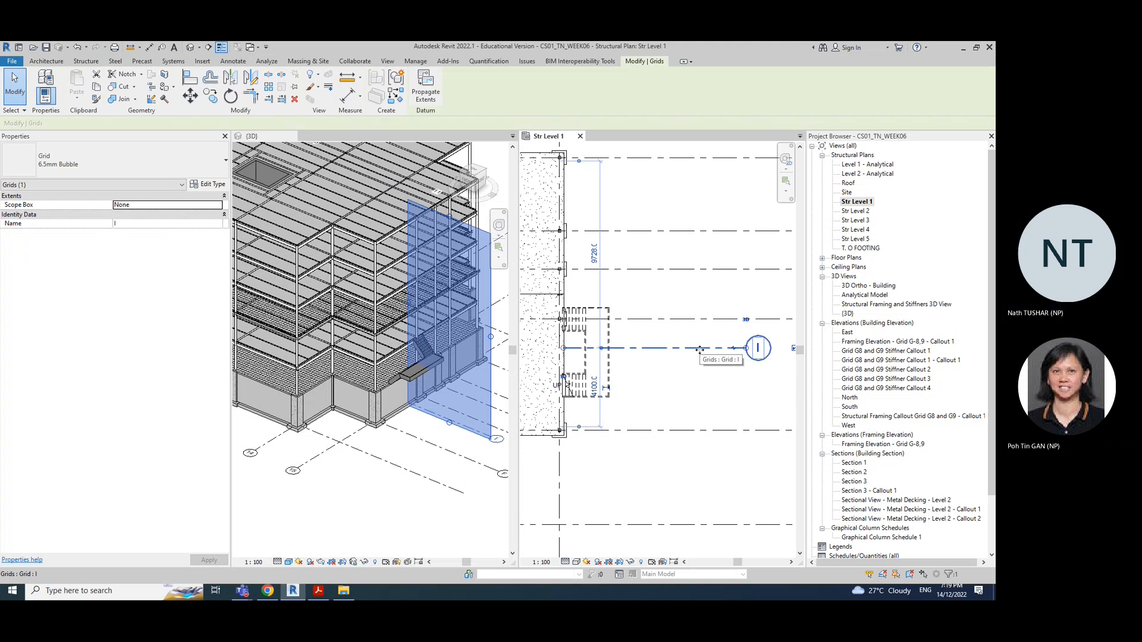
{"action": "left_click", "coordinate": [683, 321]}
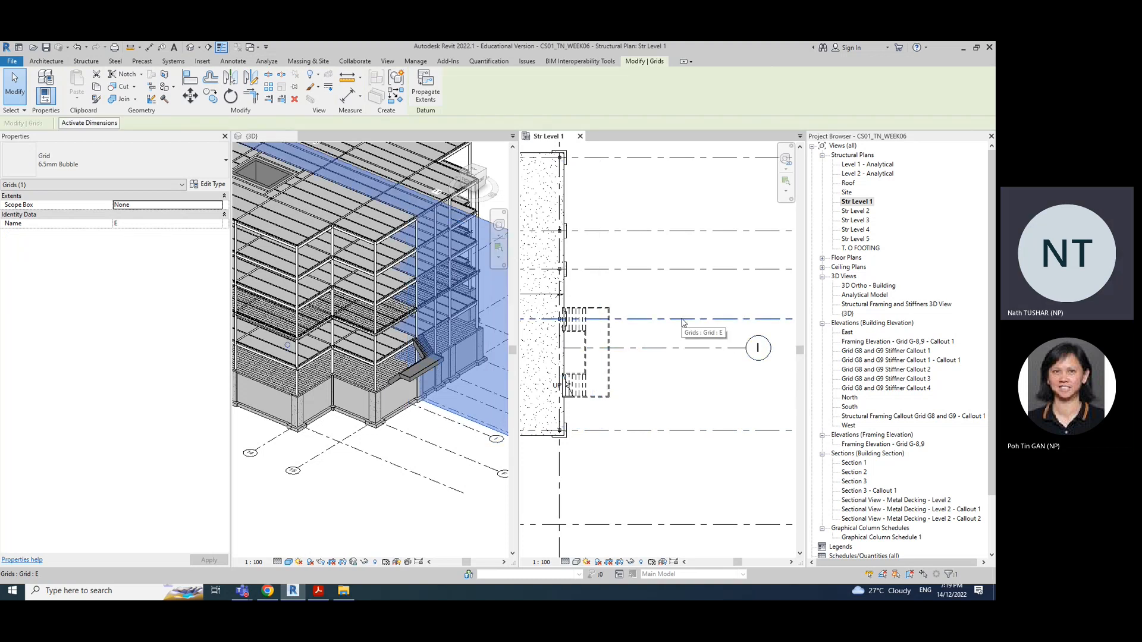
{"action": "left_click", "coordinate": [690, 431]}
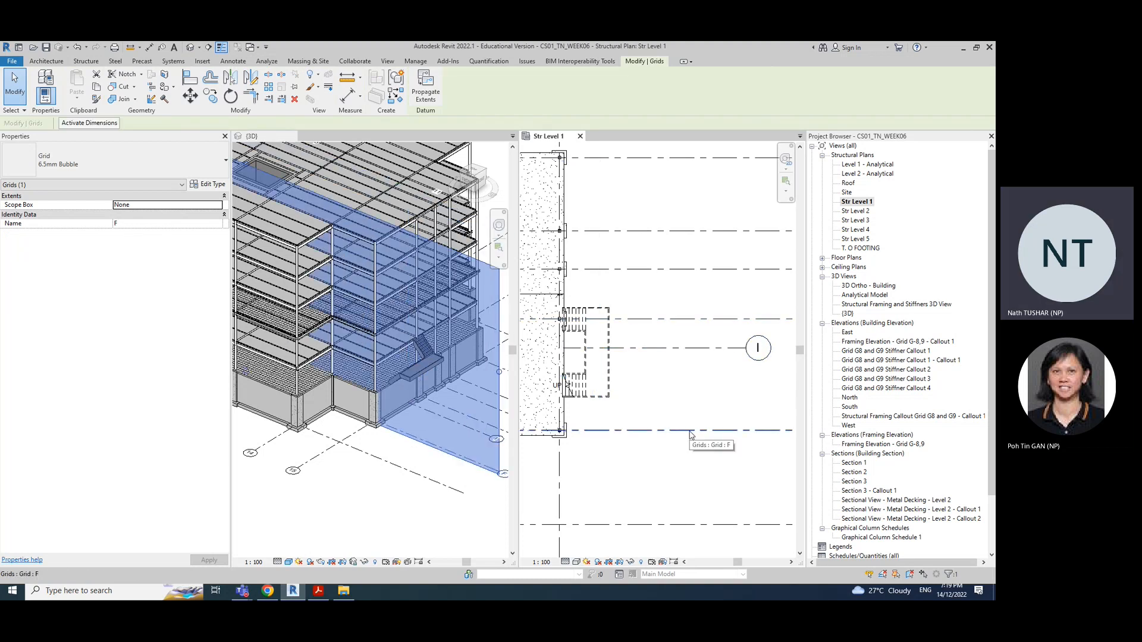
{"action": "left_click", "coordinate": [702, 393]}
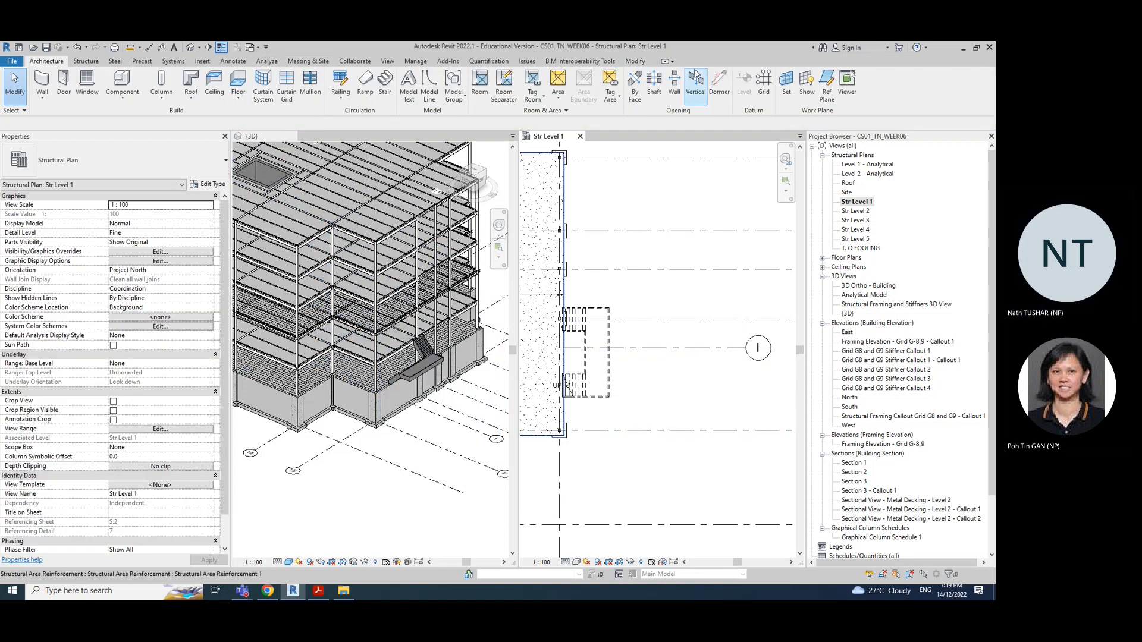
{"action": "left_click", "coordinate": [635, 61]}
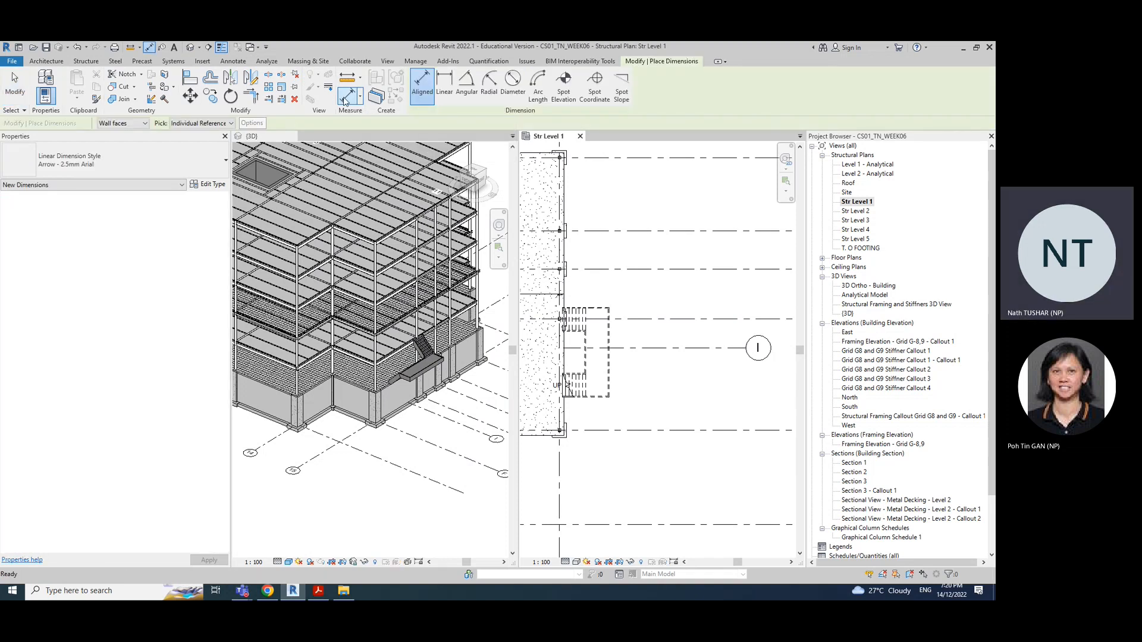
{"action": "left_click", "coordinate": [684, 320]}
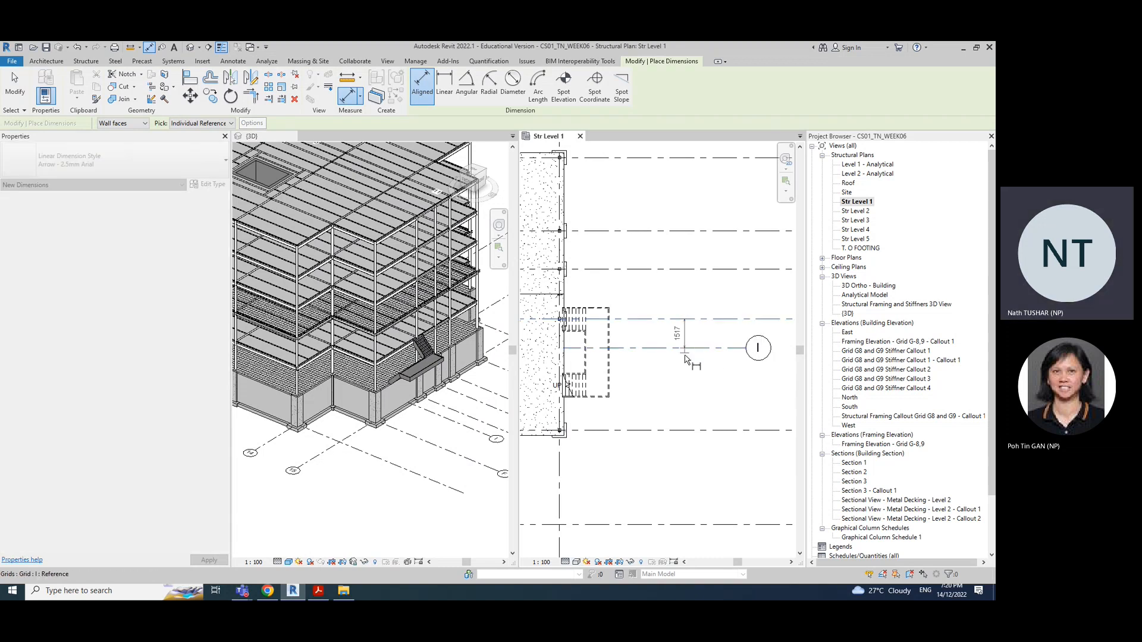
{"action": "left_click", "coordinate": [686, 430]}
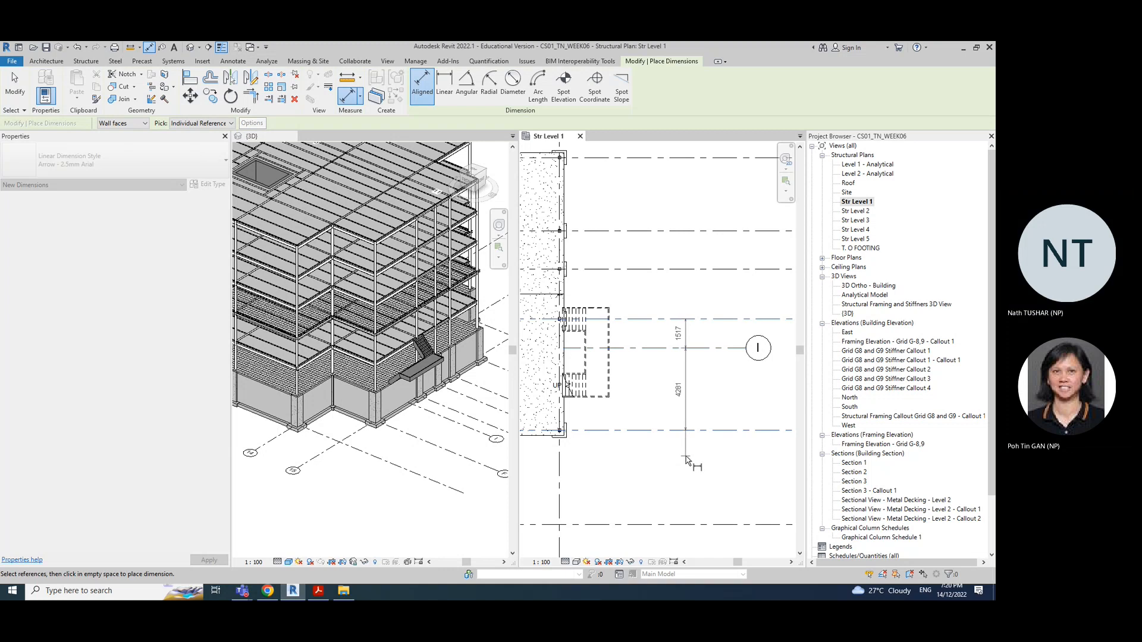
{"action": "left_click", "coordinate": [687, 461]}
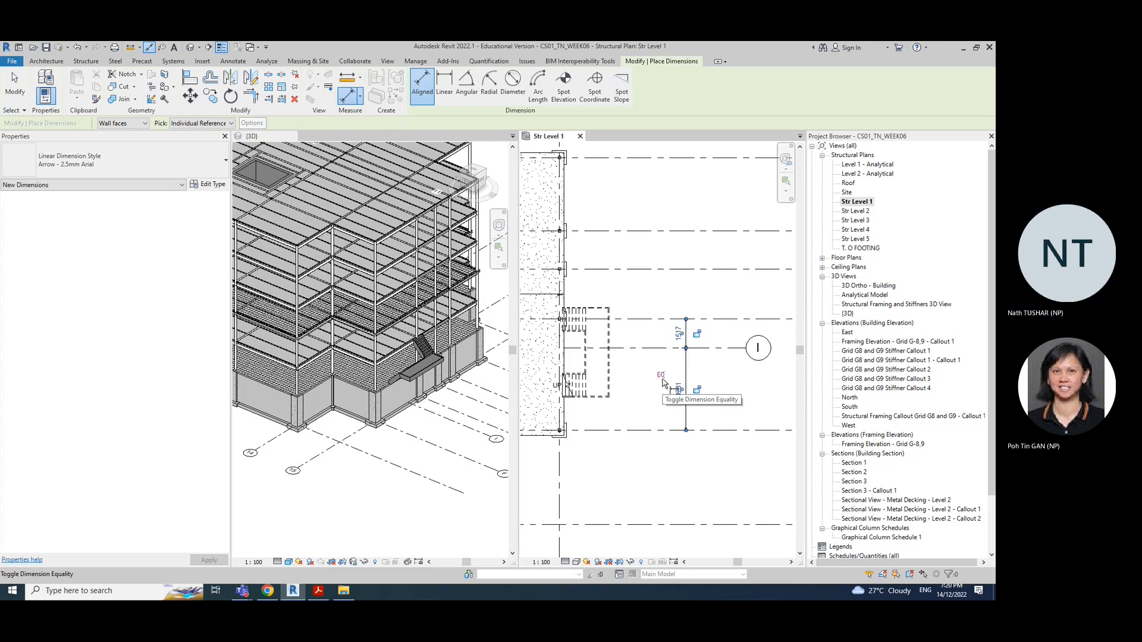
Apply the equality constraint to the dimension string so the new grid is centred between grids E and F
{"action": "scroll", "coordinate": [661, 381], "scroll_direction": "up", "scroll_amount": 4}
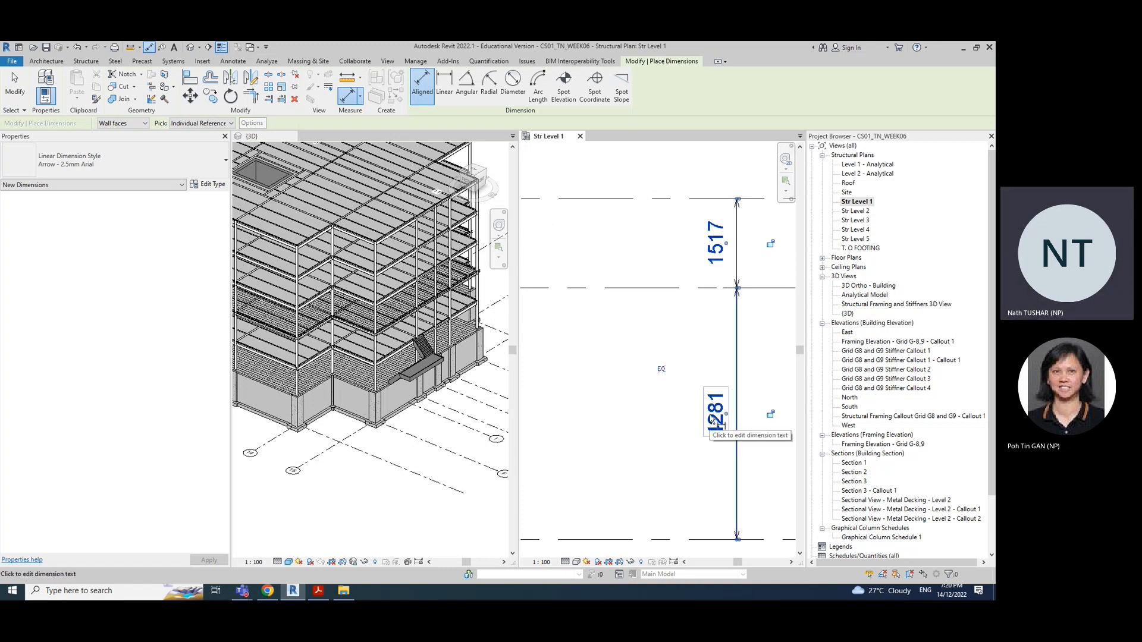
{"action": "left_click", "coordinate": [662, 370]}
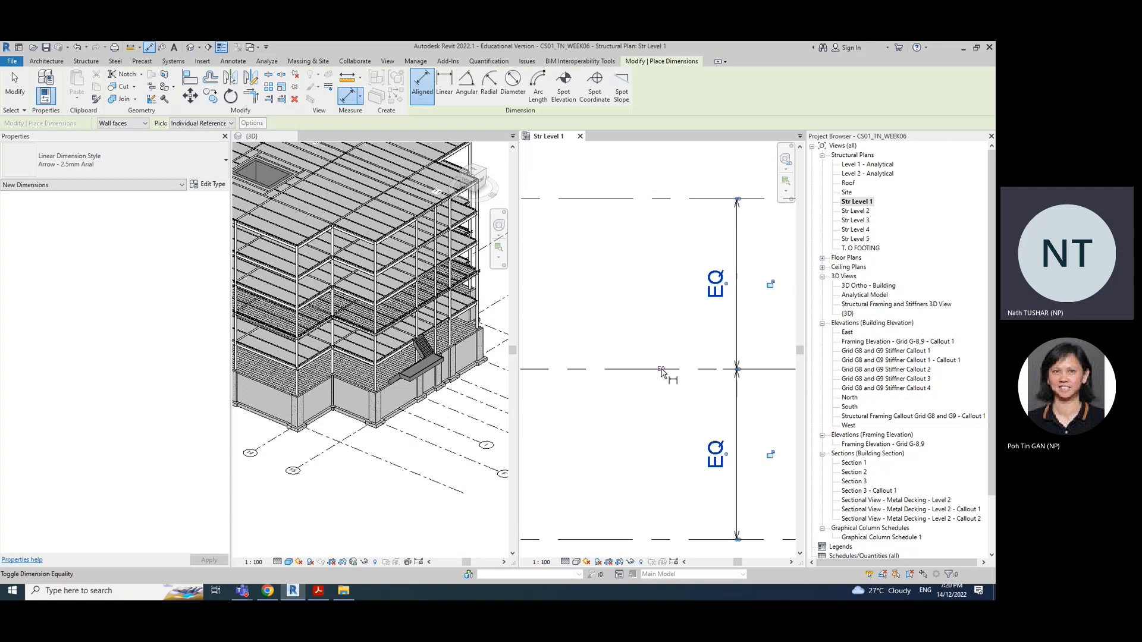
{"action": "scroll", "coordinate": [661, 372], "scroll_direction": "down", "scroll_amount": 5}
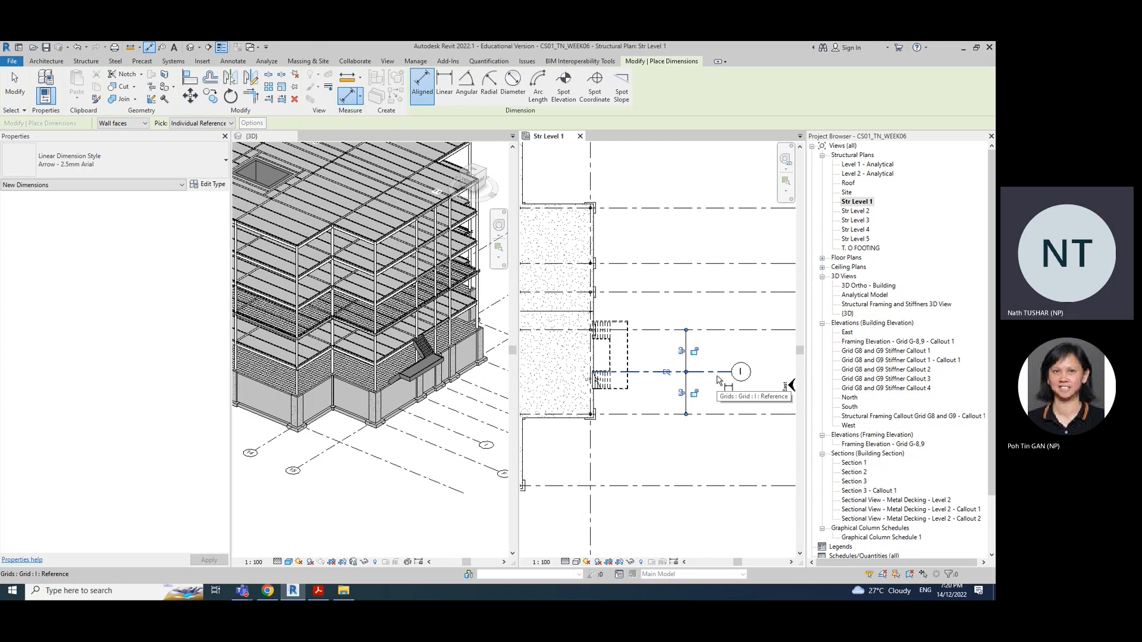
{"action": "key", "text": "Escape"}
{"action": "key", "text": "Escape"}
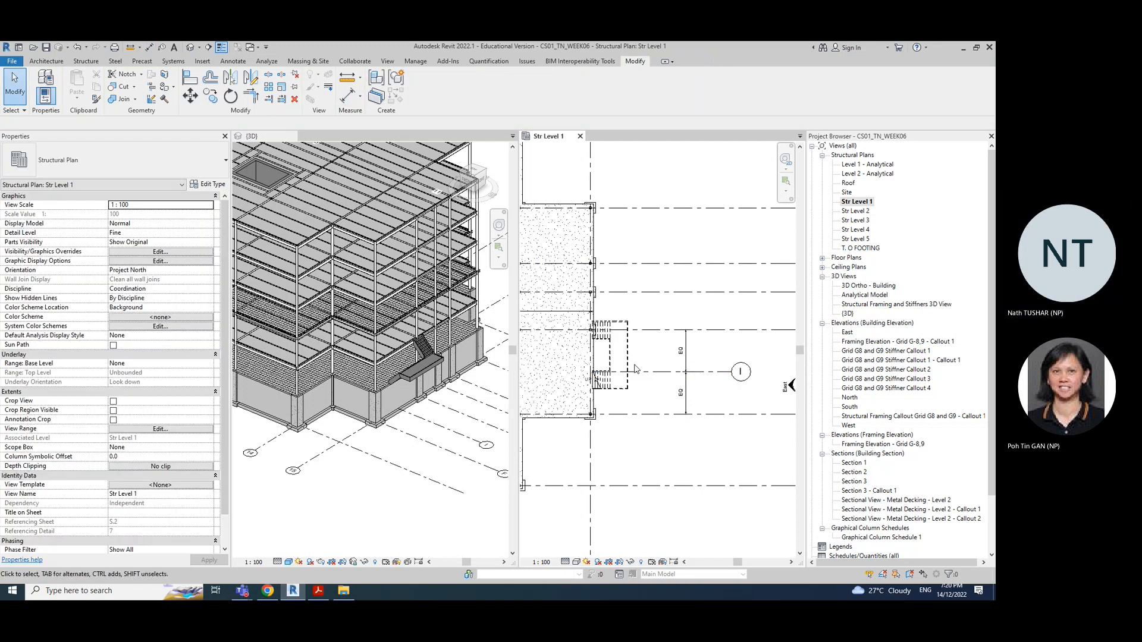
Move the stair vertically from the midpoint of its landing's outer edge onto the equally spaced grid between E and F
{"action": "scroll", "coordinate": [635, 369], "scroll_direction": "up", "scroll_amount": 2}
{"action": "scroll", "coordinate": [653, 364], "scroll_direction": "up", "scroll_amount": 1}
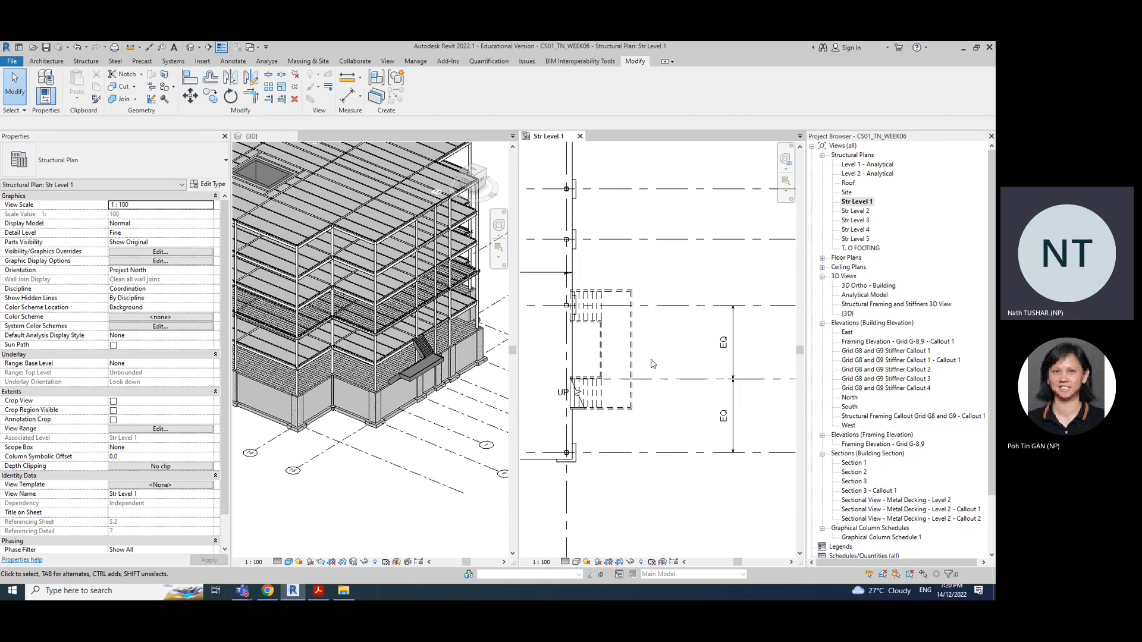
{"action": "left_click", "coordinate": [621, 379]}
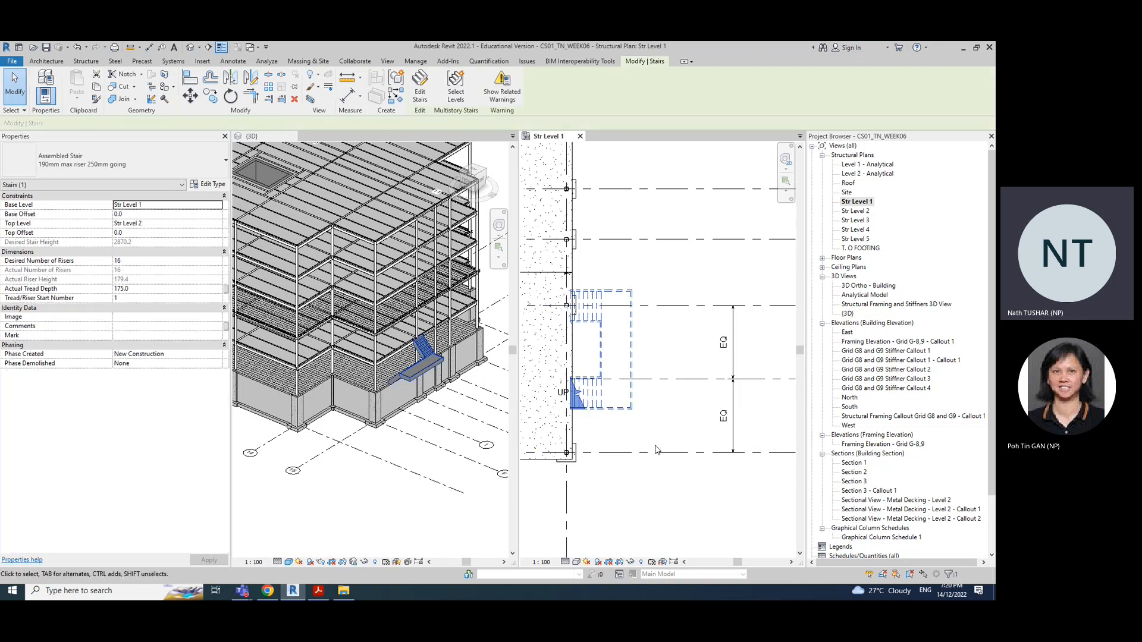
{"action": "left_click", "coordinate": [673, 431]}
{"action": "left_click", "coordinate": [632, 347]}
{"action": "left_click", "coordinate": [191, 95]}
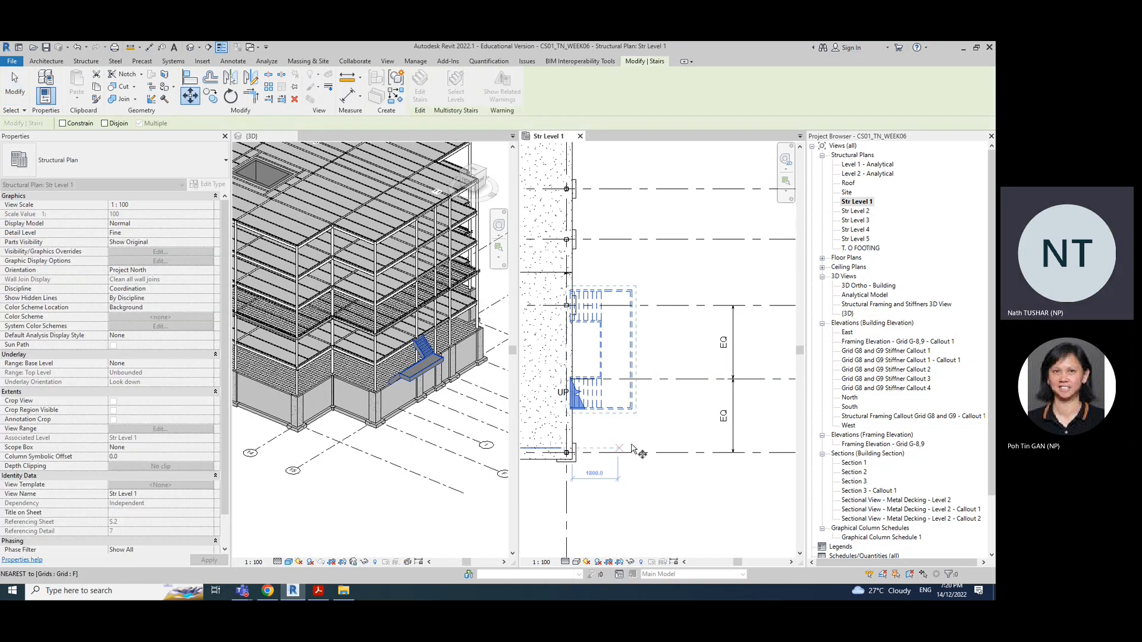
{"action": "left_click", "coordinate": [632, 351]}
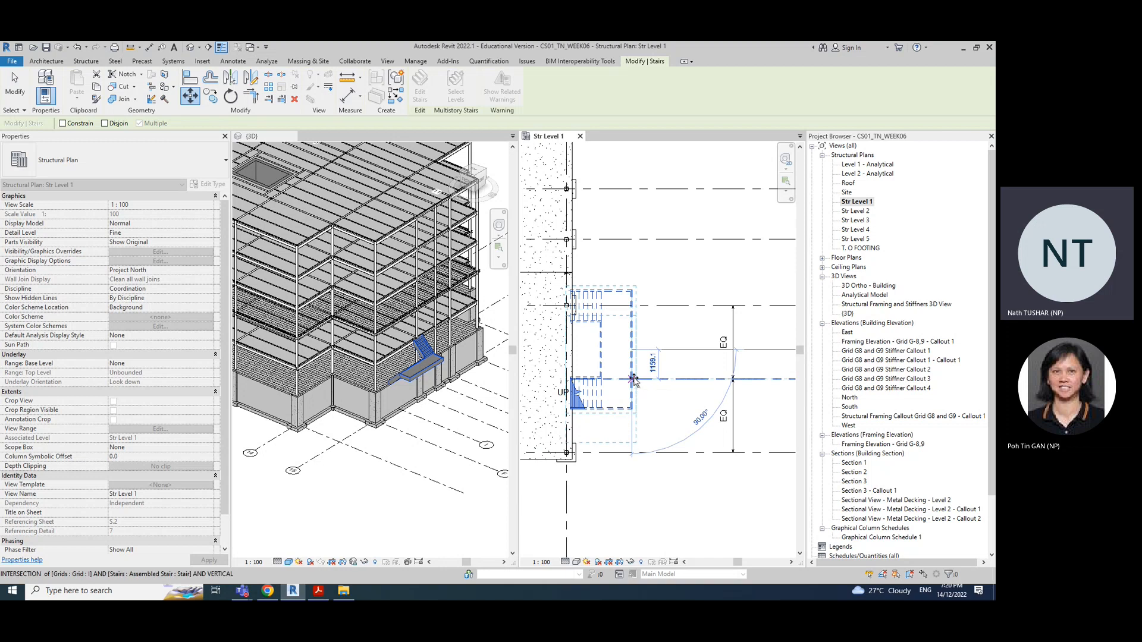
{"action": "left_click", "coordinate": [633, 380]}
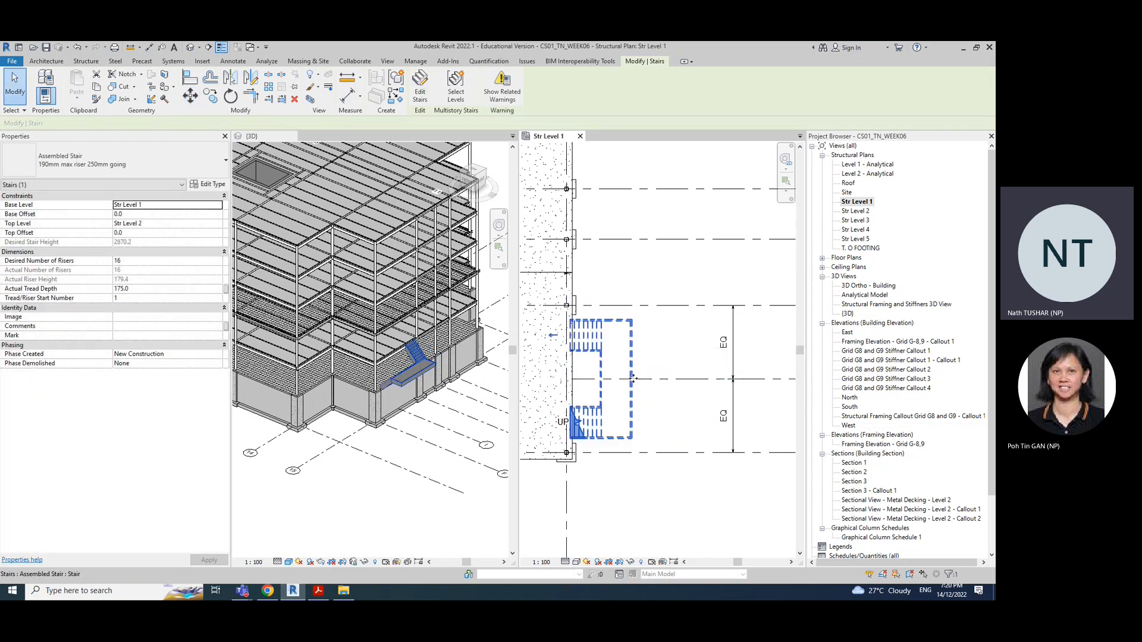
{"action": "key", "text": "Escape"}
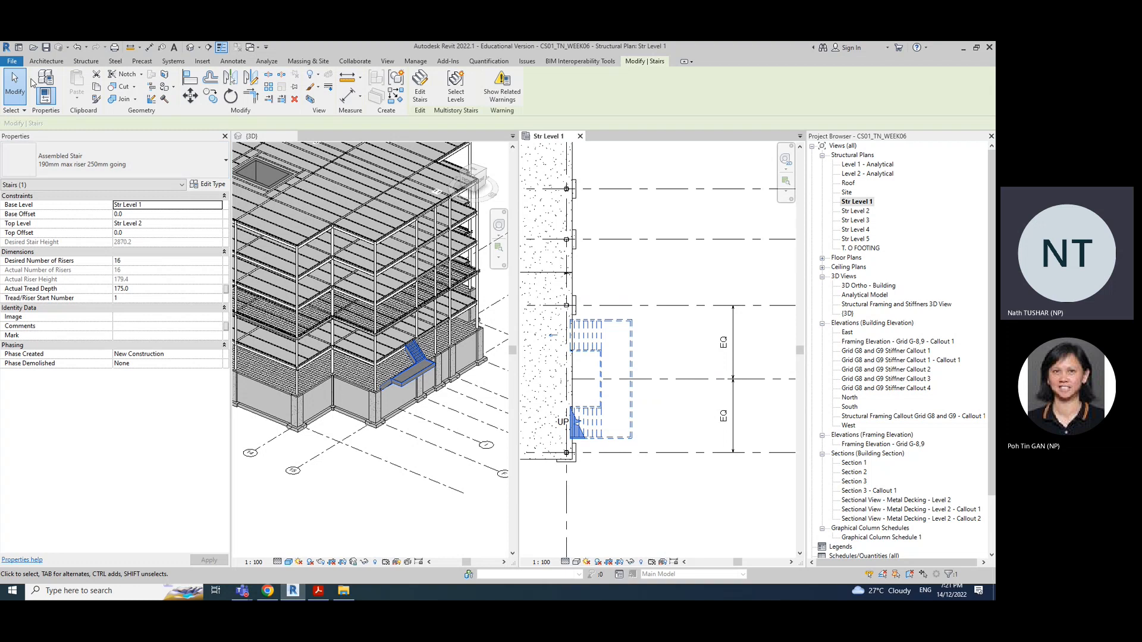
Examine in the 3D view how the stair's lower flight meets the foundation wall and corner column
{"action": "scroll", "coordinate": [387, 389], "scroll_direction": "up", "scroll_amount": 5}
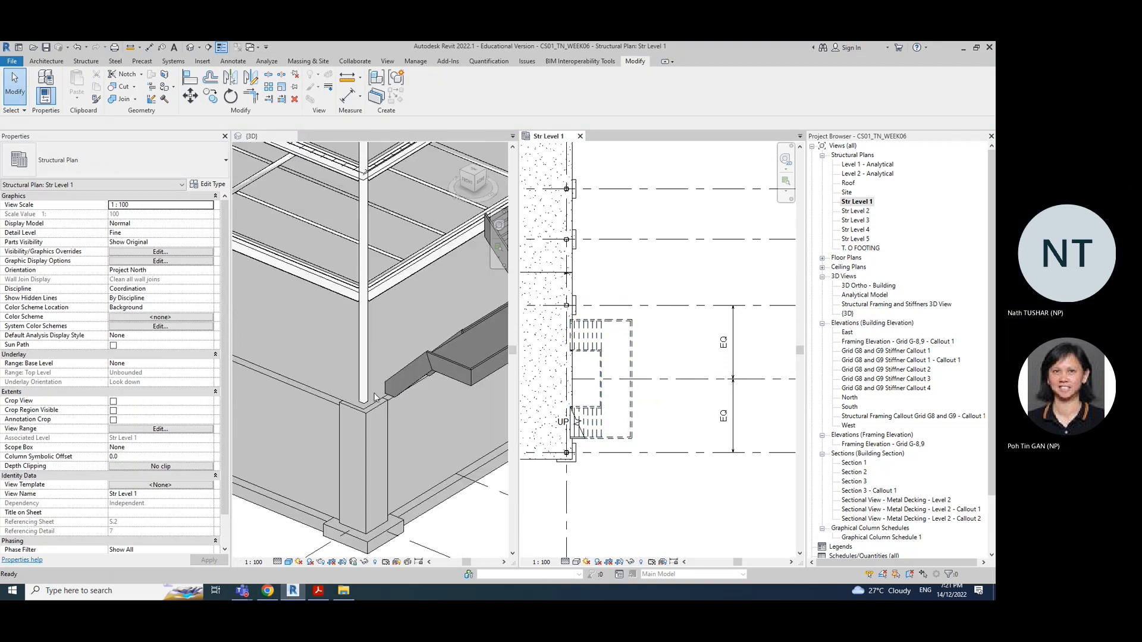
{"action": "scroll", "coordinate": [375, 396], "scroll_direction": "up", "scroll_amount": 2}
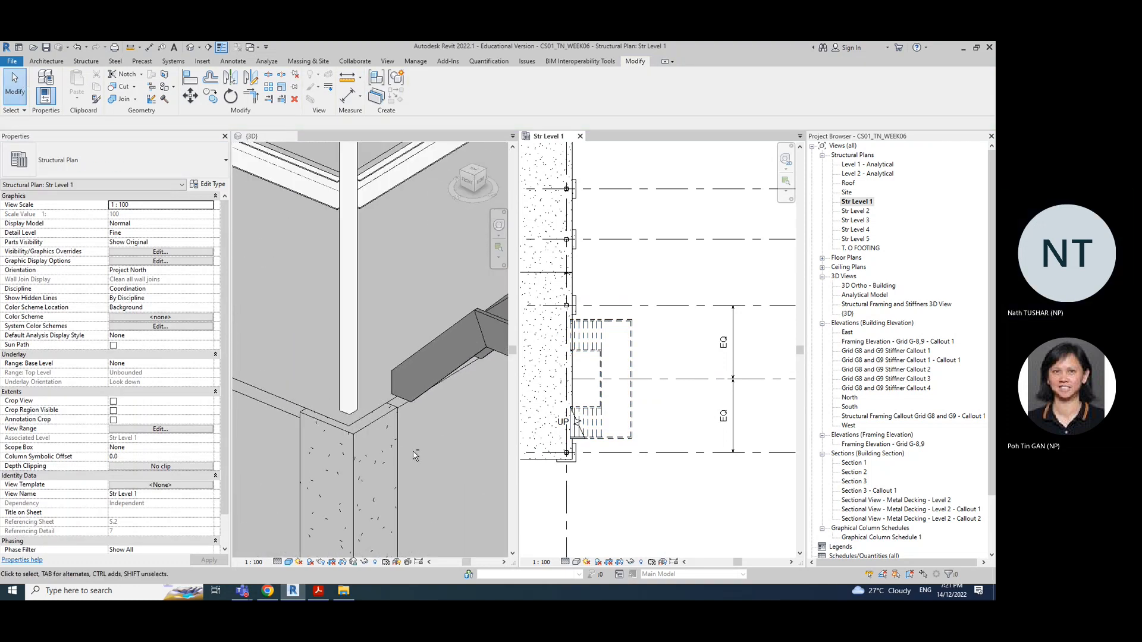
{"action": "scroll", "coordinate": [401, 478], "scroll_direction": "down", "scroll_amount": 2}
{"action": "left_click", "coordinate": [403, 481]}
{"action": "middle_click_drag", "start_coordinate": [431, 483], "coordinate": [335, 465], "text": "shift"}
{"action": "scroll", "coordinate": [415, 433], "scroll_direction": "down", "scroll_amount": 1}
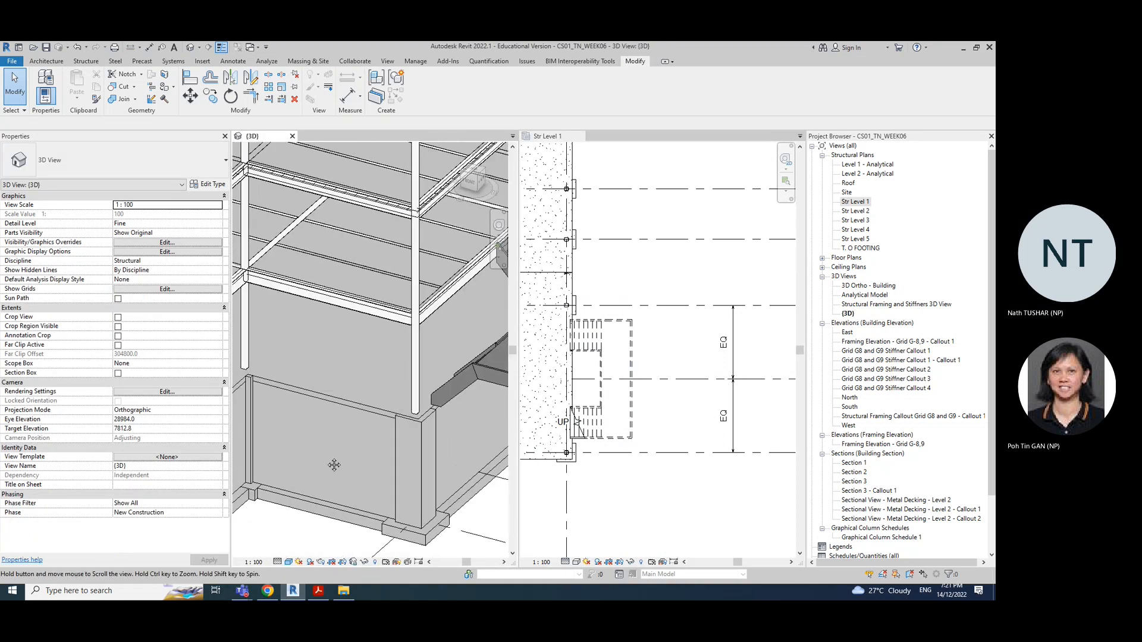
{"action": "left_click", "coordinate": [469, 382]}
{"action": "middle_click_drag", "start_coordinate": [470, 382], "coordinate": [567, 456], "text": "shift"}
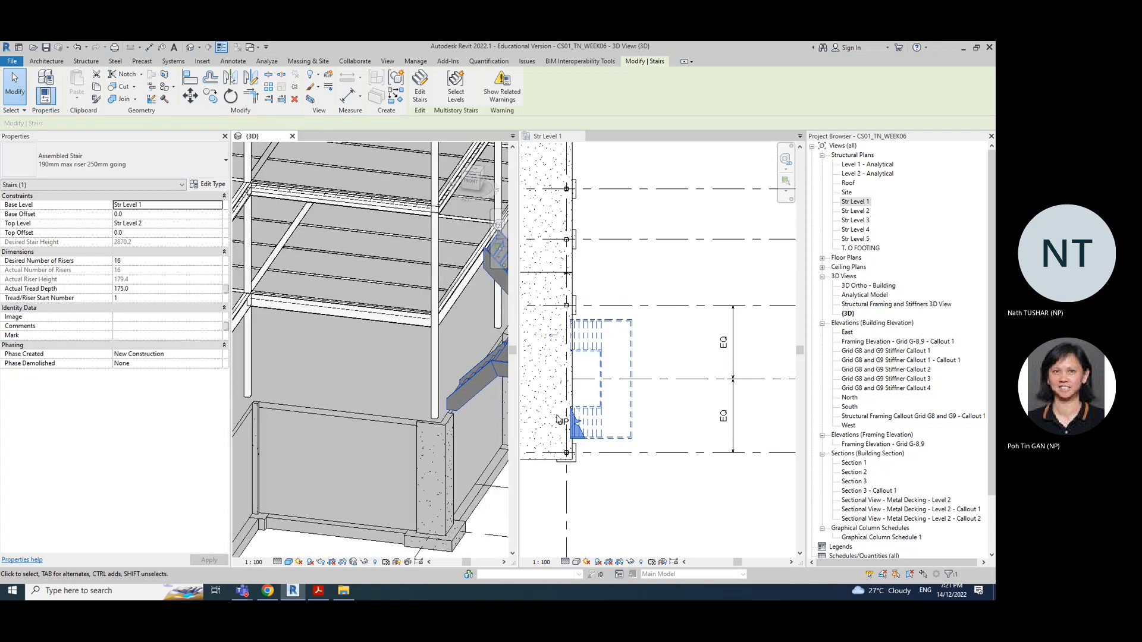
{"action": "middle_click_drag", "start_coordinate": [486, 405], "coordinate": [443, 467], "text": "shift"}
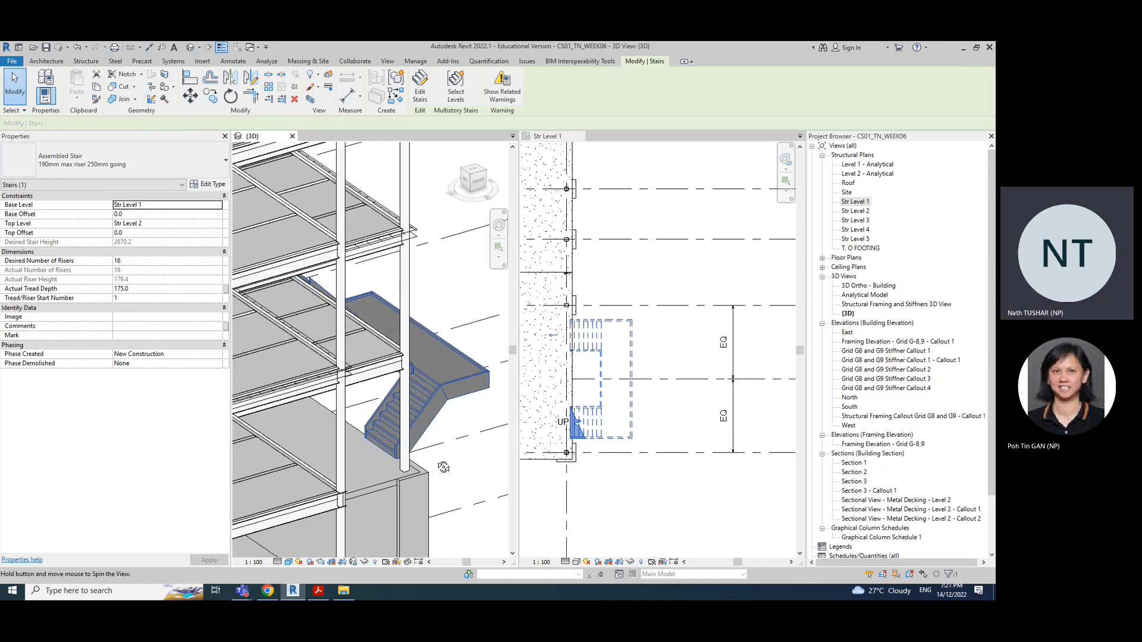
Align the starting edge of the stair's lower flight with the slab edge in the Str Level 1 plan
{"action": "scroll", "coordinate": [619, 445], "scroll_direction": "up", "scroll_amount": 5}
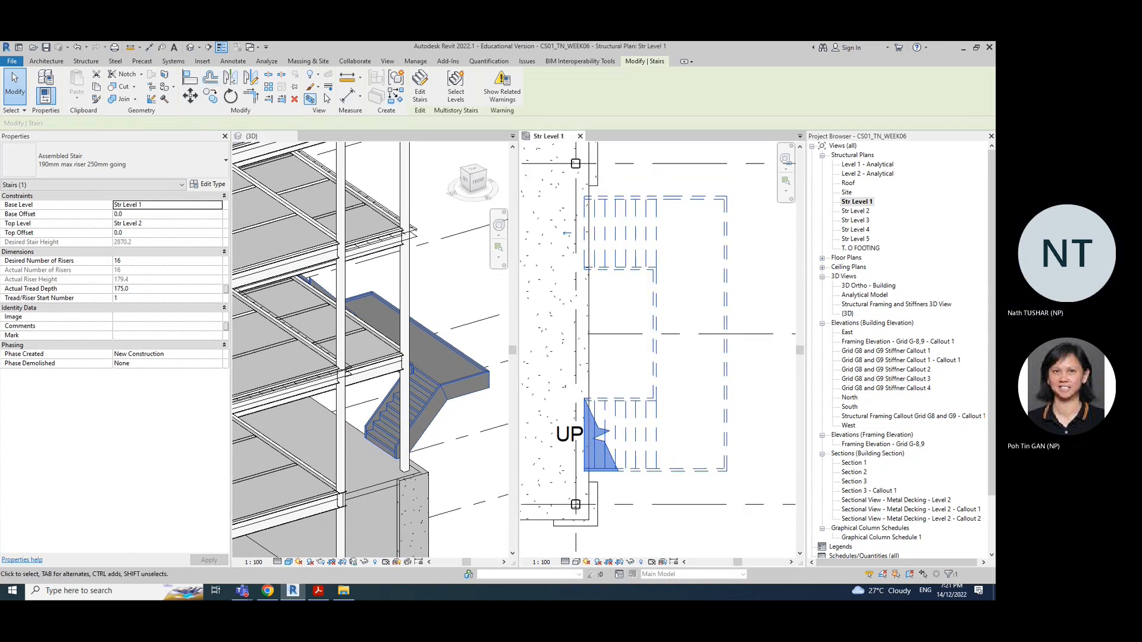
{"action": "left_click", "coordinate": [190, 79]}
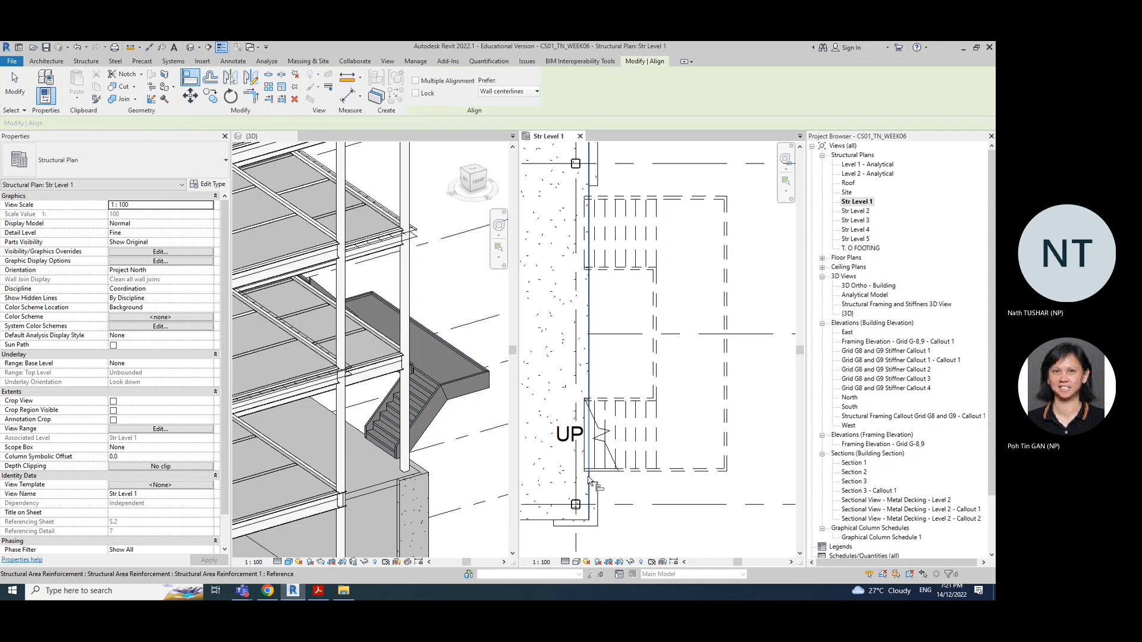
{"action": "left_click", "coordinate": [585, 463]}
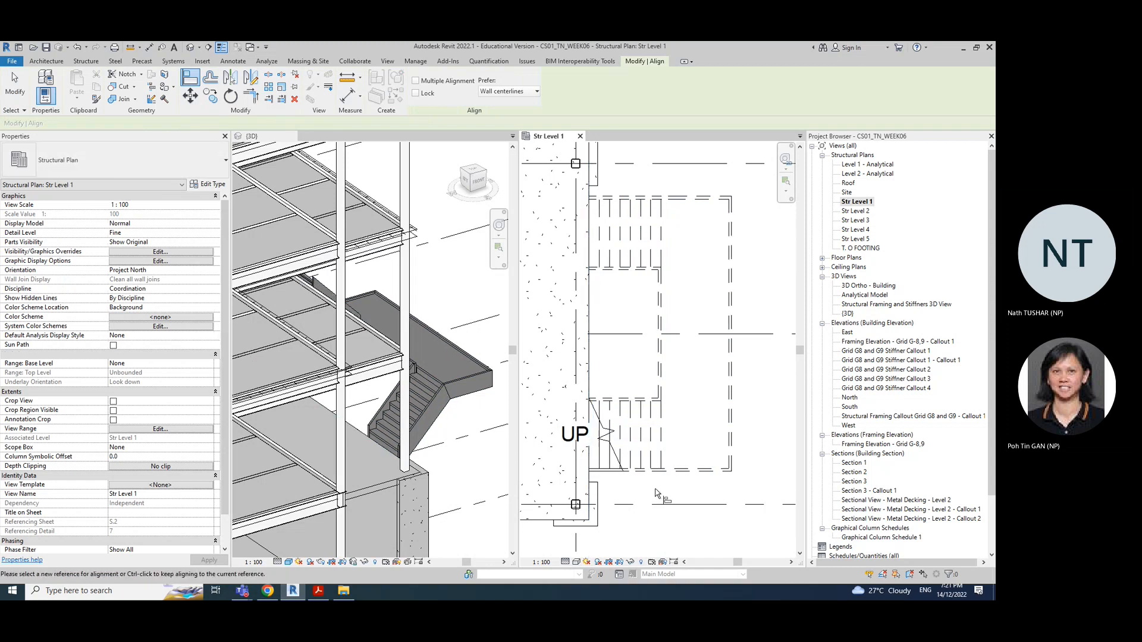
{"action": "key", "text": "Escape"}
Examine from the front and from above in the 3D view how the stair's two flights meet the floor edges
{"action": "scroll", "coordinate": [355, 448], "scroll_direction": "up", "scroll_amount": 4}
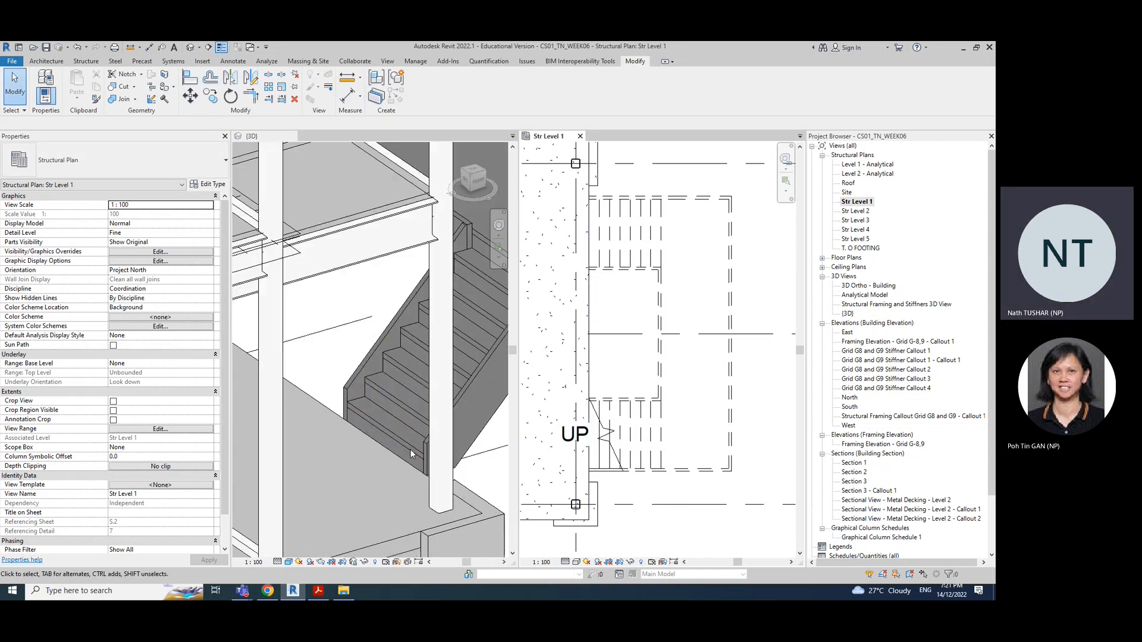
{"action": "middle_click_drag", "start_coordinate": [375, 459], "coordinate": [309, 482], "text": "shift"}
{"action": "scroll", "coordinate": [321, 482], "scroll_direction": "down", "scroll_amount": 3}
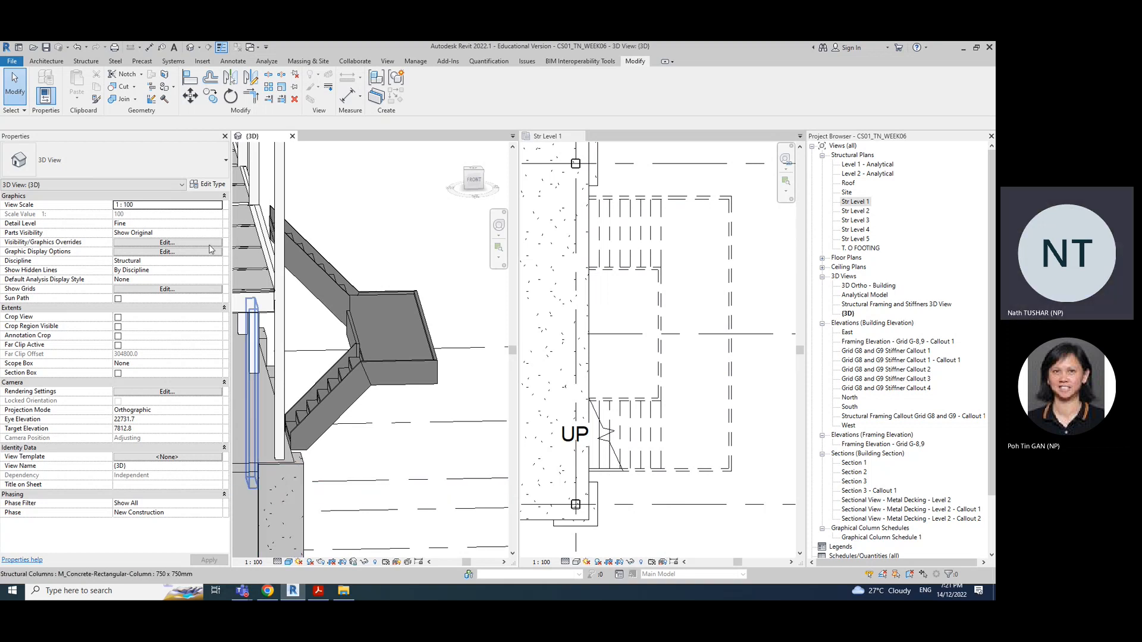
{"action": "scroll", "coordinate": [269, 277], "scroll_direction": "up", "scroll_amount": 2}
{"action": "middle_click_drag", "start_coordinate": [312, 314], "coordinate": [294, 279], "text": "shift"}
{"action": "left_click", "coordinate": [618, 271]}
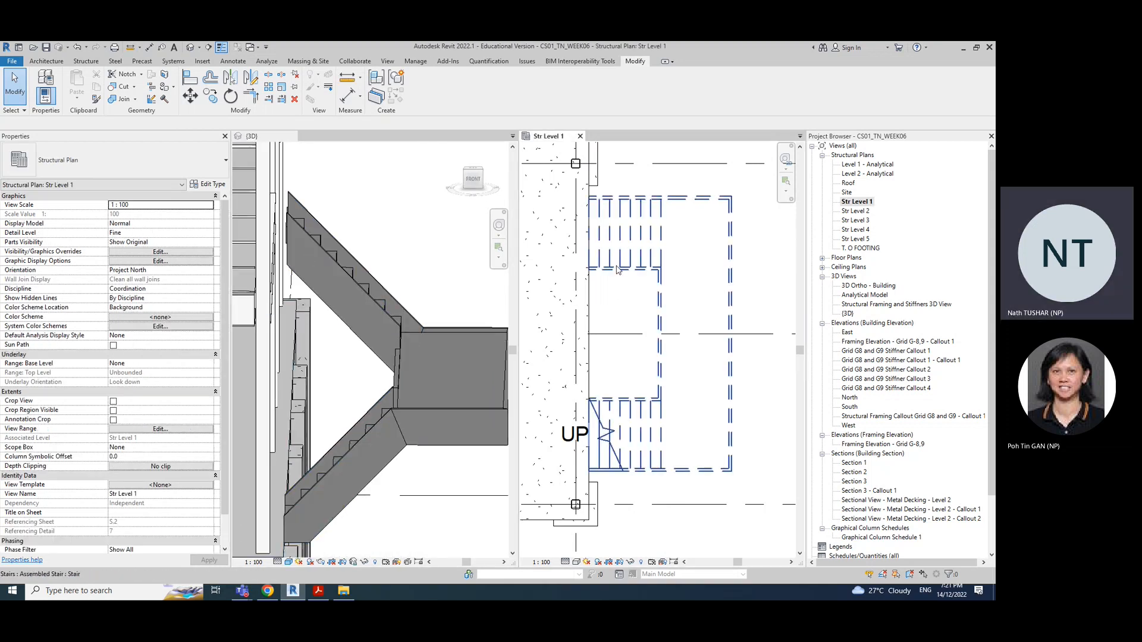
{"action": "left_click", "coordinate": [617, 271]}
{"action": "left_click", "coordinate": [349, 207]}
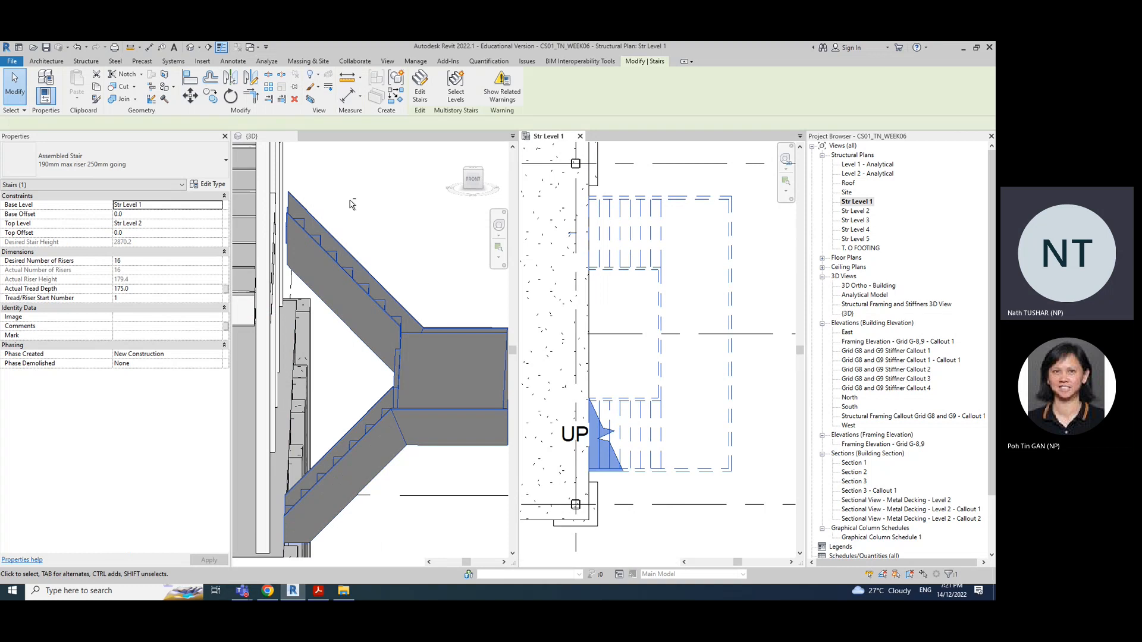
{"action": "middle_click_drag", "start_coordinate": [404, 218], "coordinate": [386, 271], "text": "shift"}
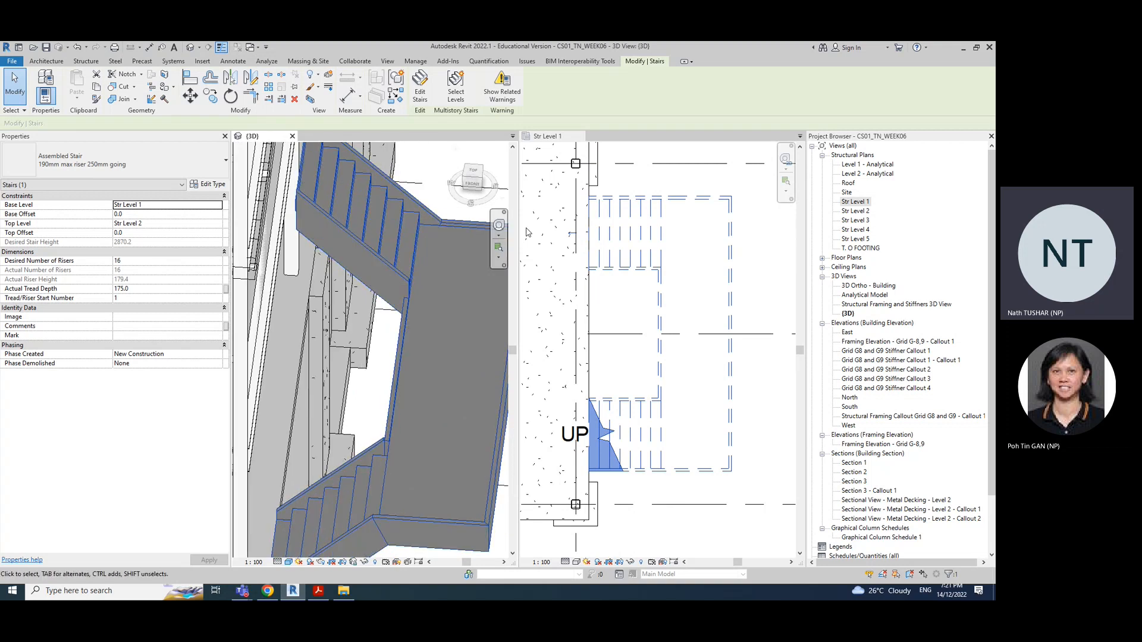
{"action": "left_click", "coordinate": [640, 258]}
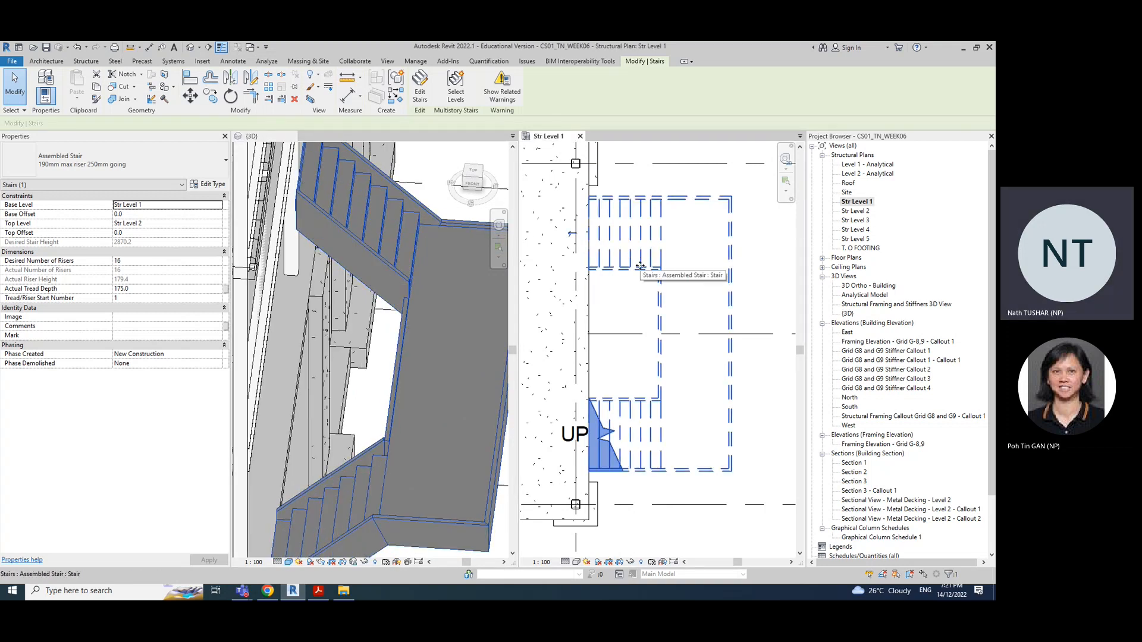
{"action": "left_click", "coordinate": [316, 315]}
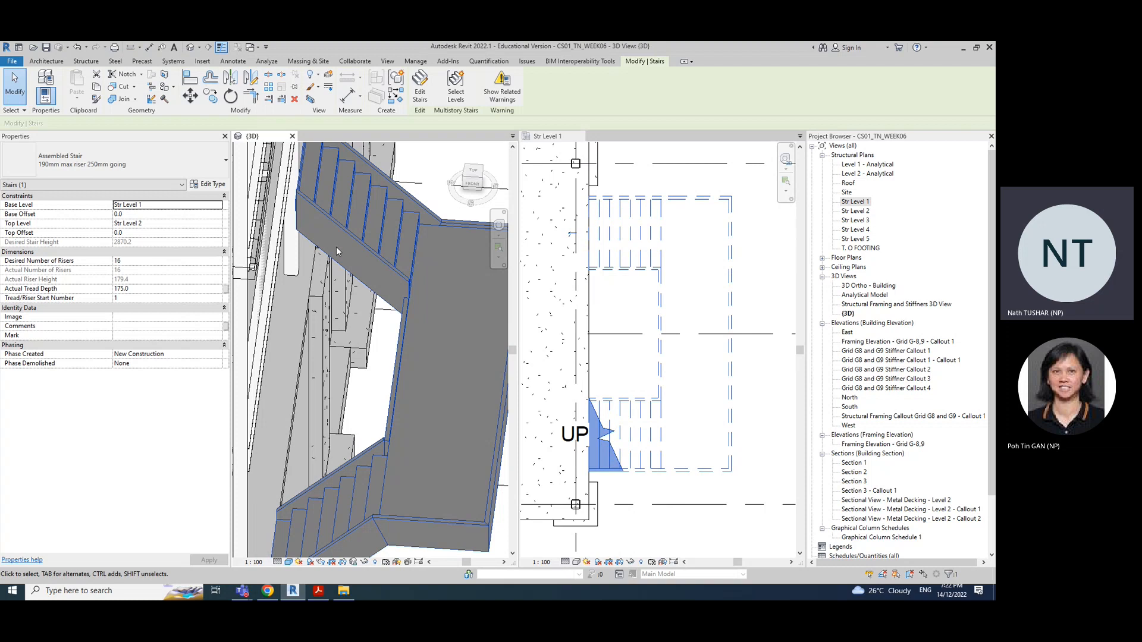
{"action": "middle_click_drag", "start_coordinate": [316, 315], "coordinate": [334, 274], "text": "shift"}
Move the stair horizontally in plan from the slab edge onto grid 15
{"action": "left_click", "coordinate": [616, 271]}
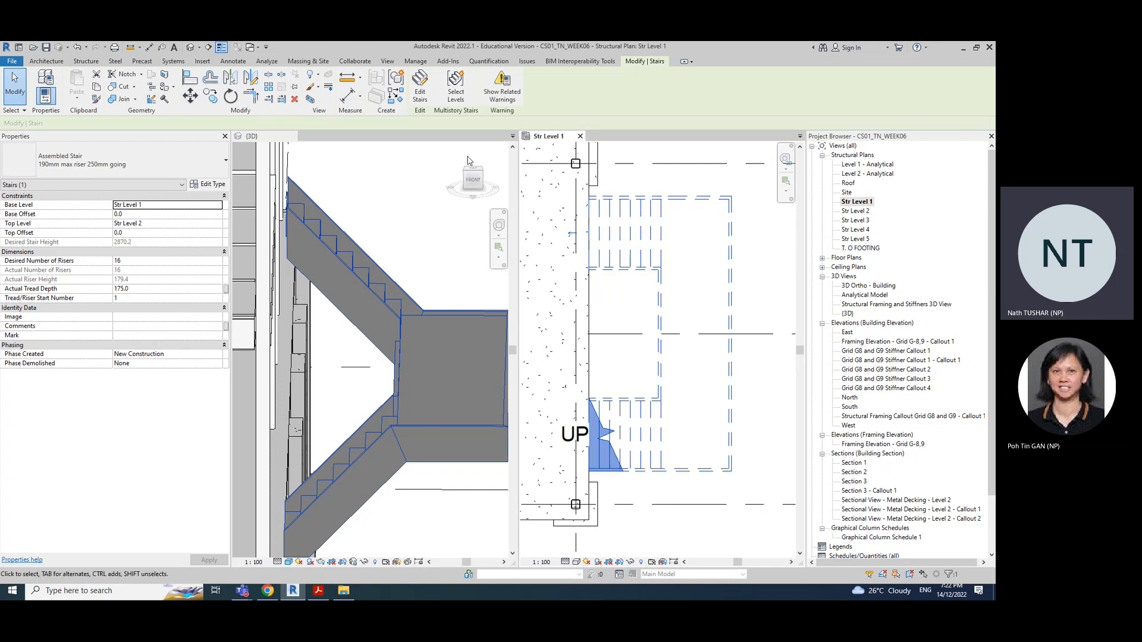
{"action": "left_click", "coordinate": [190, 95]}
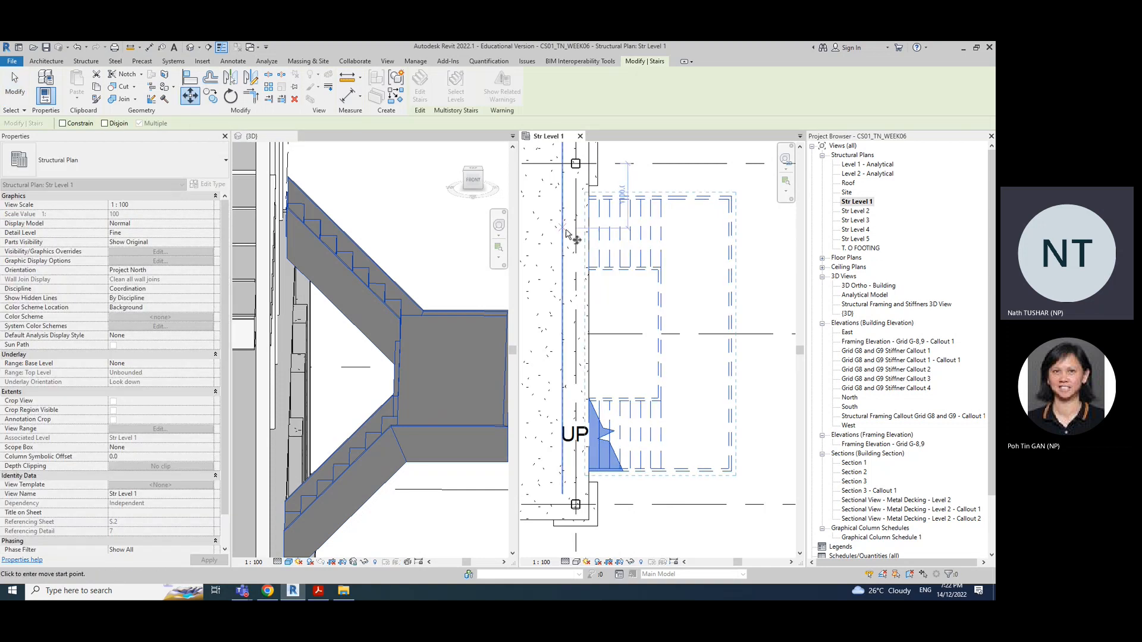
{"action": "left_click", "coordinate": [588, 234]}
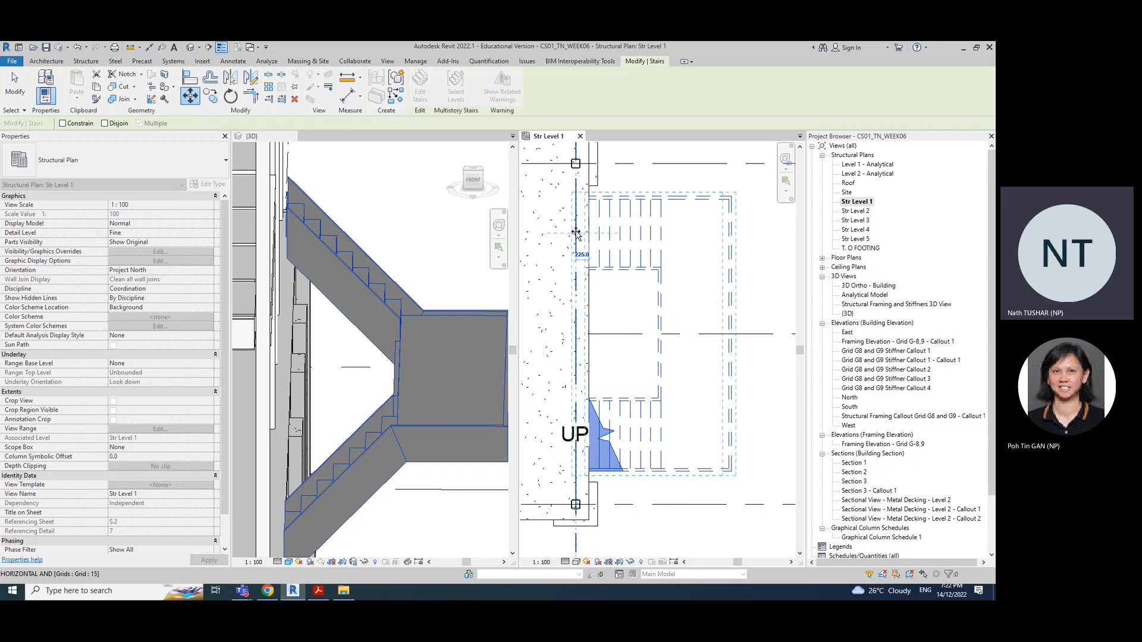
{"action": "left_click", "coordinate": [575, 233]}
Examine the repositioned stair against the building structure and grids in the 3D view and the Str Level 1 plan
{"action": "middle_click_drag", "start_coordinate": [357, 224], "coordinate": [387, 274], "text": "shift"}
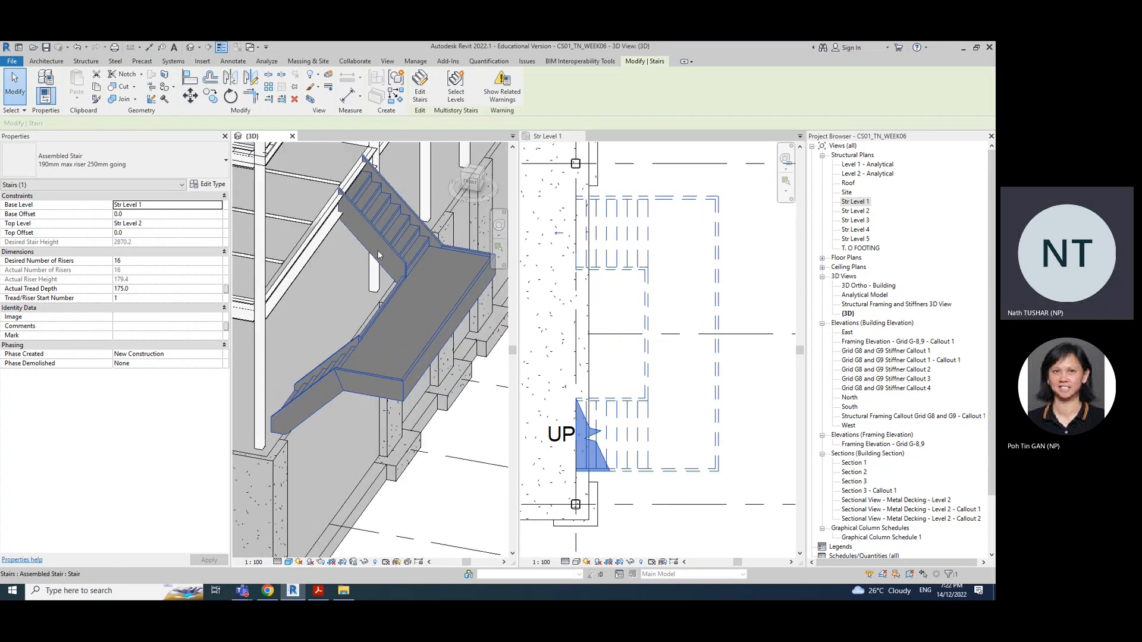
{"action": "left_click", "coordinate": [678, 272]}
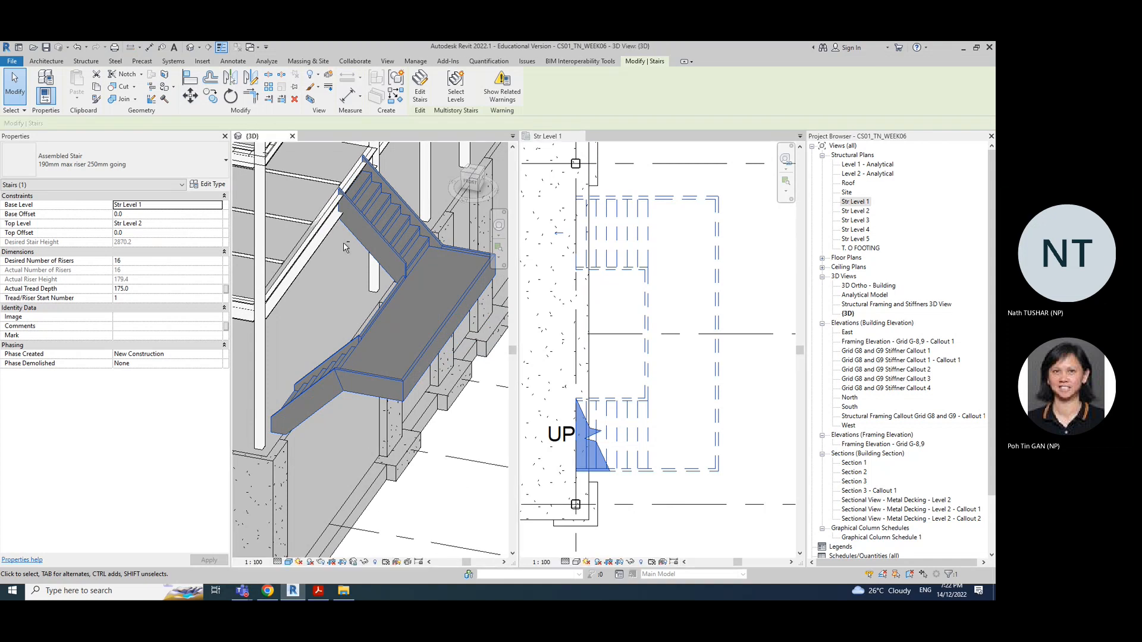
{"action": "middle_click_drag", "start_coordinate": [357, 357], "coordinate": [404, 291], "text": "shift"}
{"action": "scroll", "coordinate": [386, 340], "scroll_direction": "down", "scroll_amount": 3}
{"action": "scroll", "coordinate": [393, 338], "scroll_direction": "down", "scroll_amount": 2}
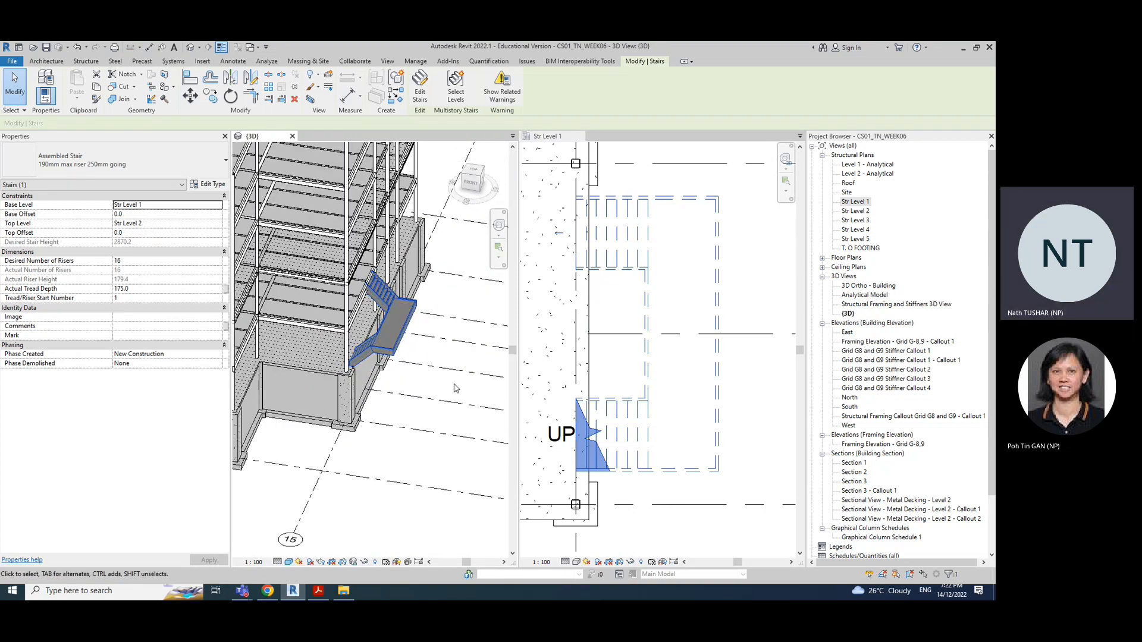
{"action": "scroll", "coordinate": [737, 413], "scroll_direction": "down", "scroll_amount": 5}
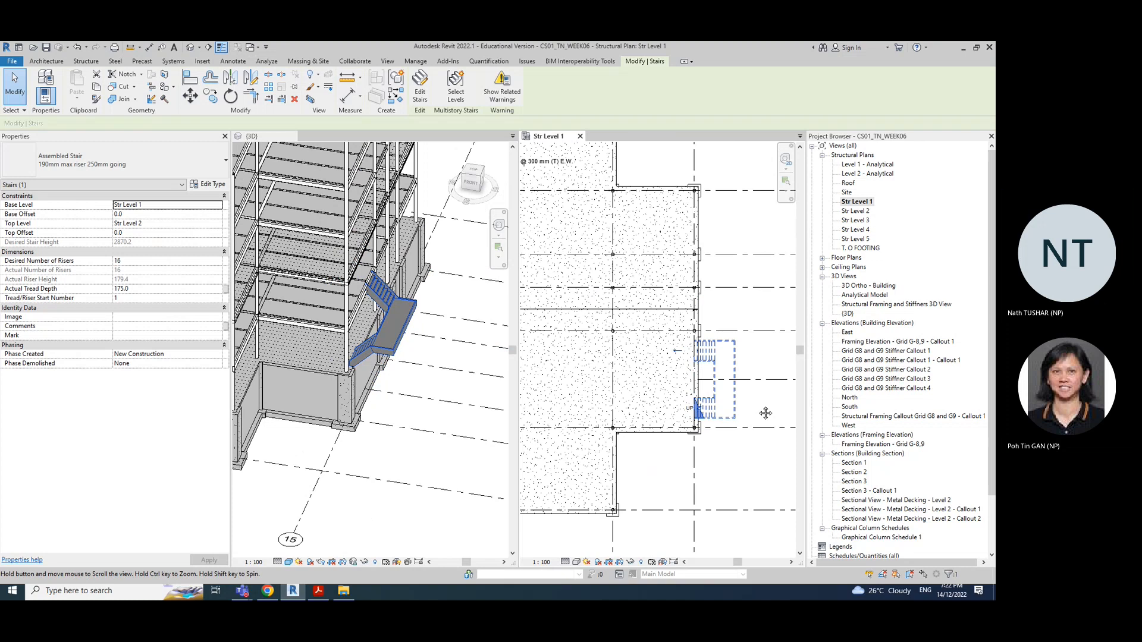
{"action": "scroll", "coordinate": [458, 268], "scroll_direction": "down", "scroll_amount": 5}
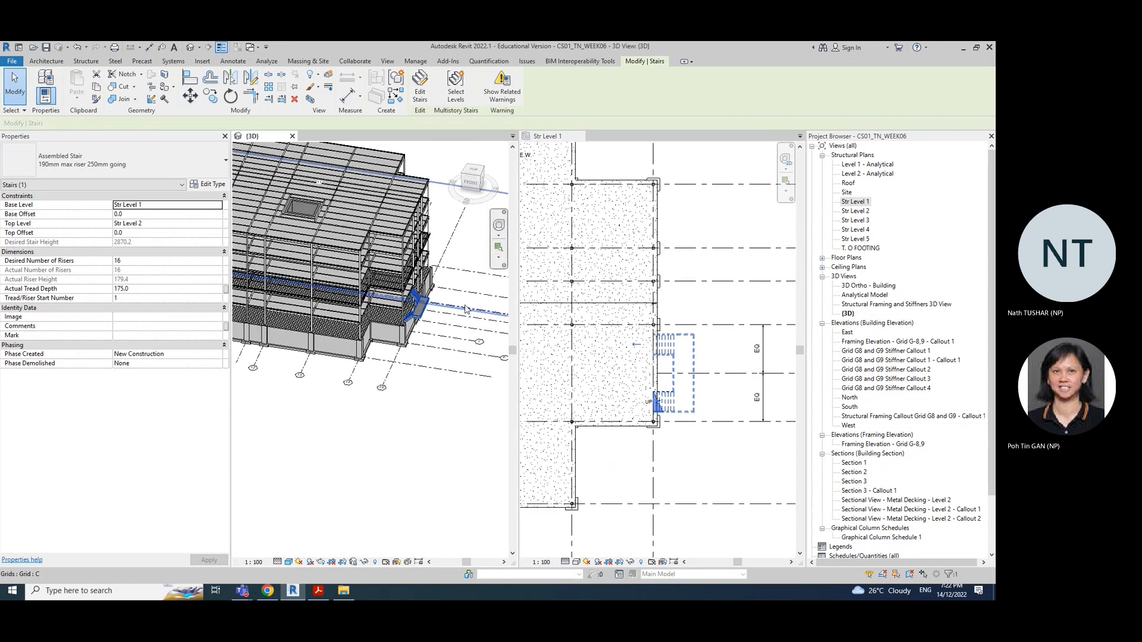
{"action": "scroll", "coordinate": [386, 342], "scroll_direction": "up", "scroll_amount": 2}
{"action": "middle_click_drag", "start_coordinate": [331, 495], "coordinate": [342, 464], "text": "shift"}
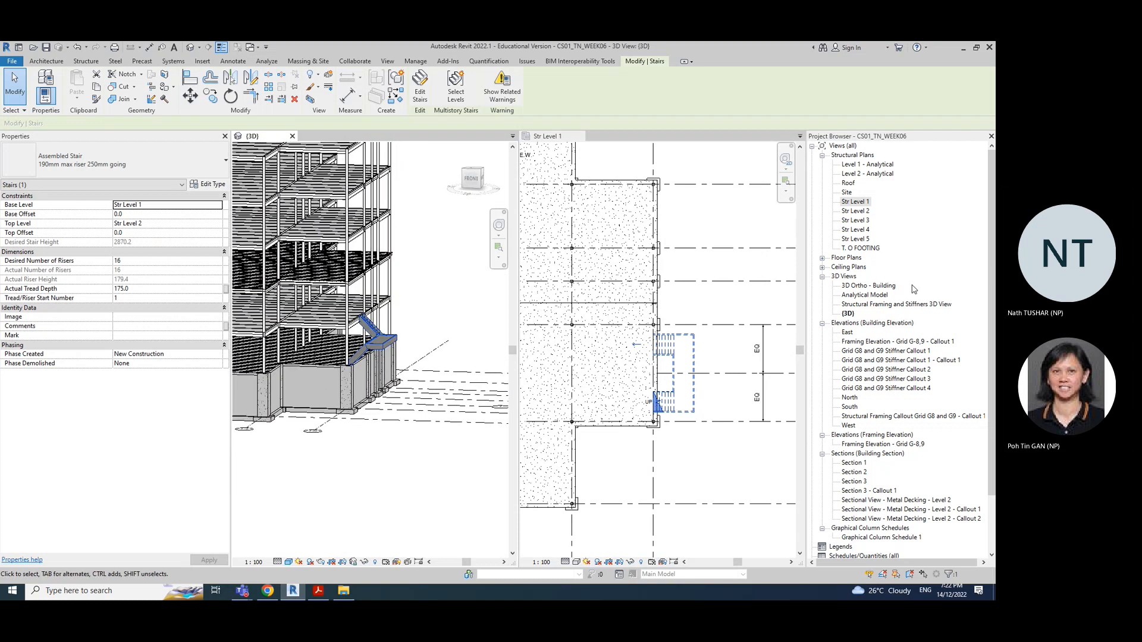
{"action": "scroll", "coordinate": [863, 520], "scroll_direction": "down", "scroll_amount": 2}
{"action": "scroll", "coordinate": [860, 524], "scroll_direction": "up", "scroll_amount": 2}
Open the South elevation and place an aligned dimension string across all levels from Roof to T. O FOOTING, outside grid 15
{"action": "double_click", "coordinate": [855, 407]}
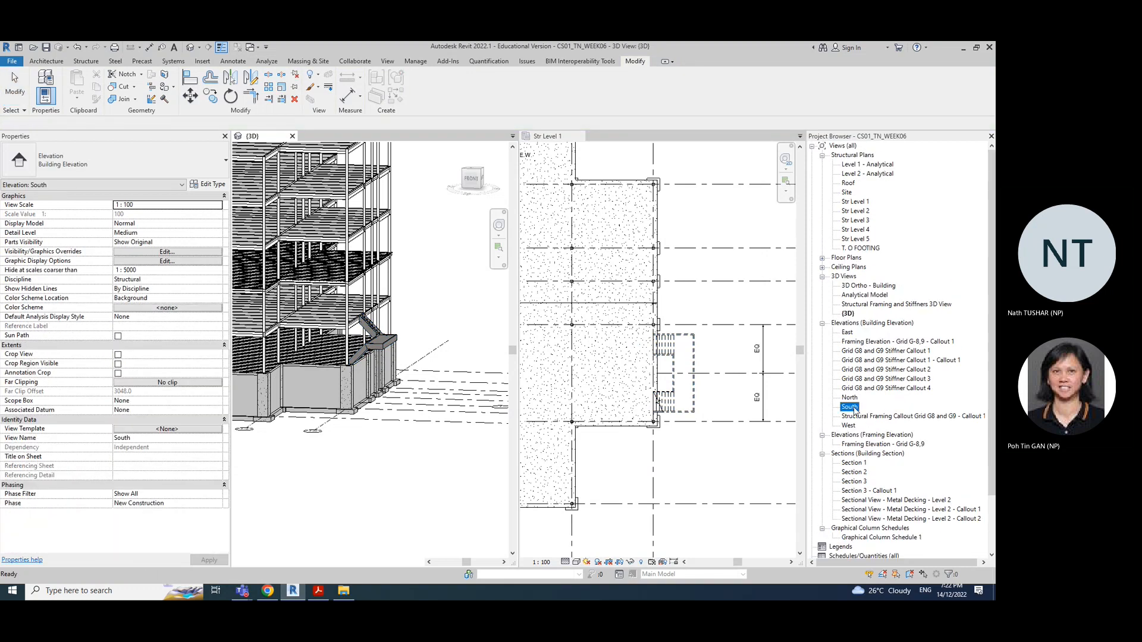
{"action": "scroll", "coordinate": [473, 381], "scroll_direction": "up", "scroll_amount": 4}
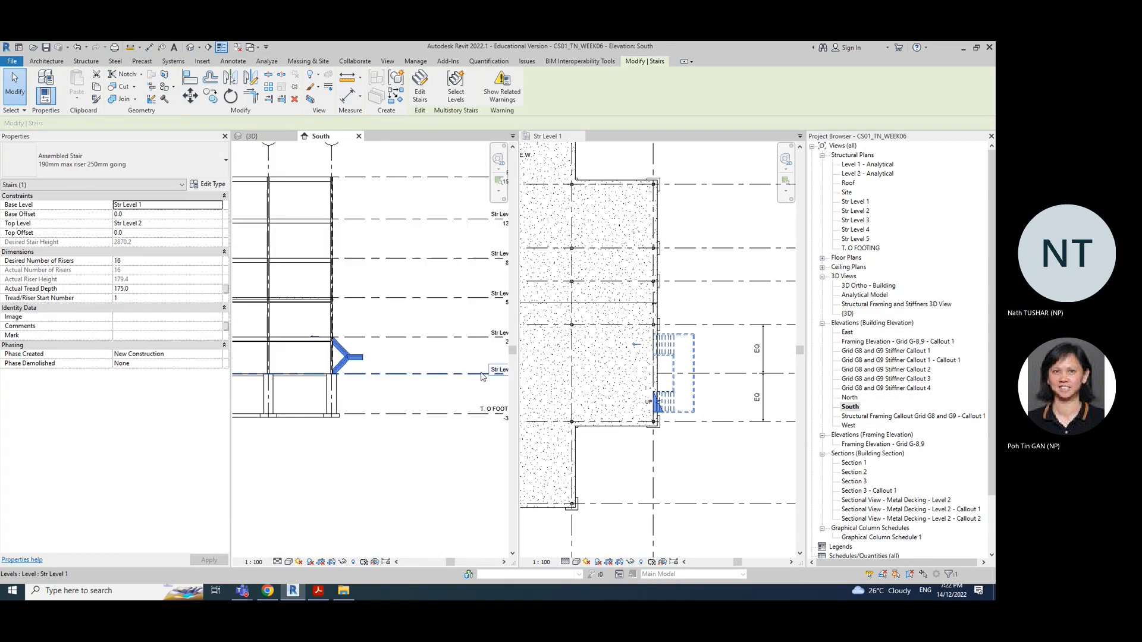
{"action": "middle_click_drag", "start_coordinate": [444, 383], "coordinate": [401, 396]}
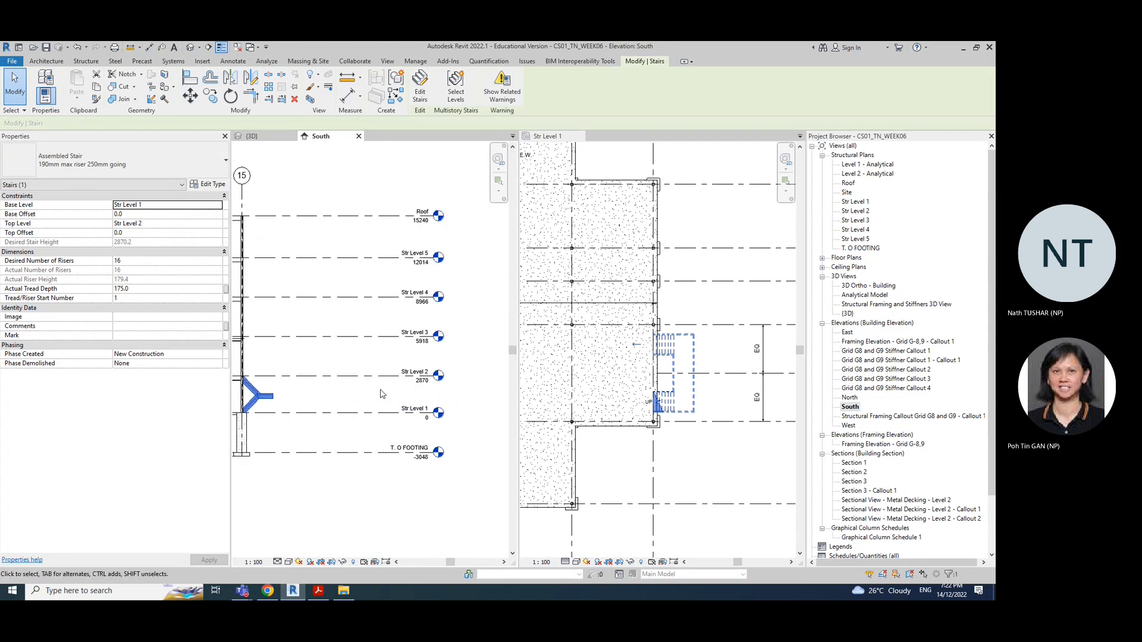
{"action": "scroll", "coordinate": [374, 394], "scroll_direction": "down", "scroll_amount": 2}
{"action": "middle_click_drag", "start_coordinate": [329, 406], "coordinate": [348, 404]}
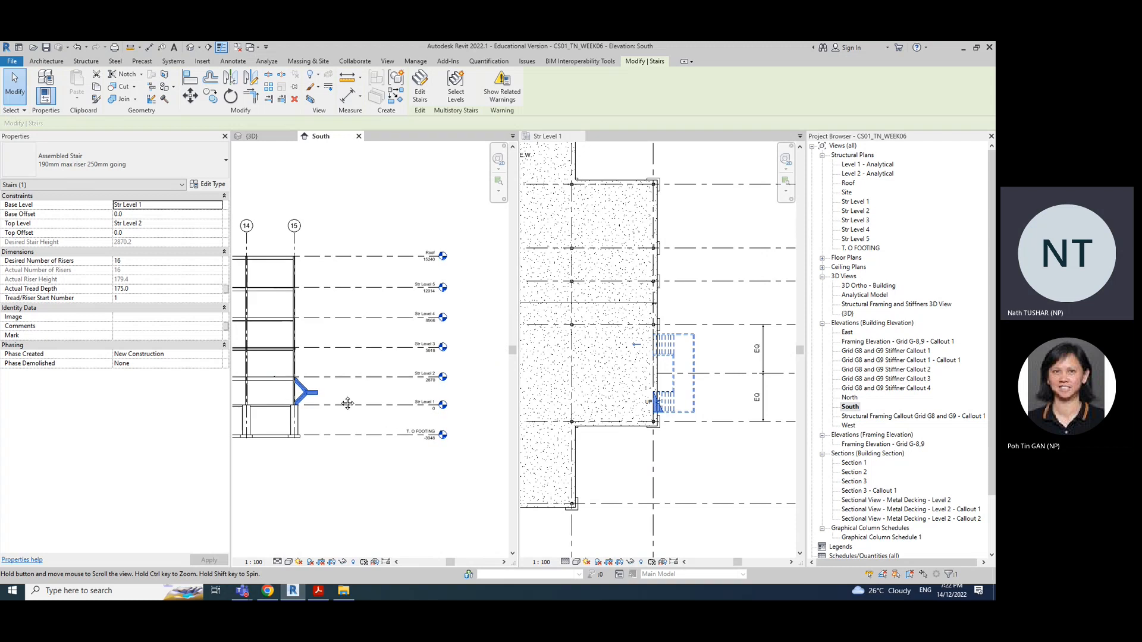
{"action": "left_click", "coordinate": [343, 100]}
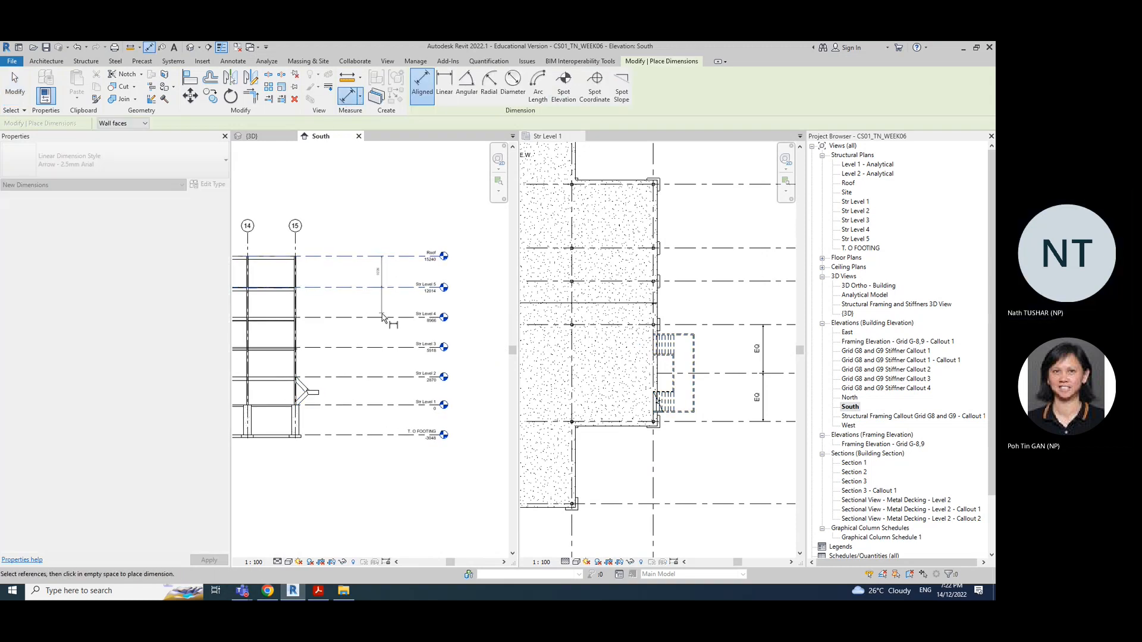
{"action": "left_click", "coordinate": [380, 317]}
{"action": "left_click", "coordinate": [377, 347]}
{"action": "left_click", "coordinate": [374, 376]}
{"action": "left_click", "coordinate": [371, 405]}
{"action": "left_click", "coordinate": [370, 434]}
{"action": "left_click", "coordinate": [367, 470]}
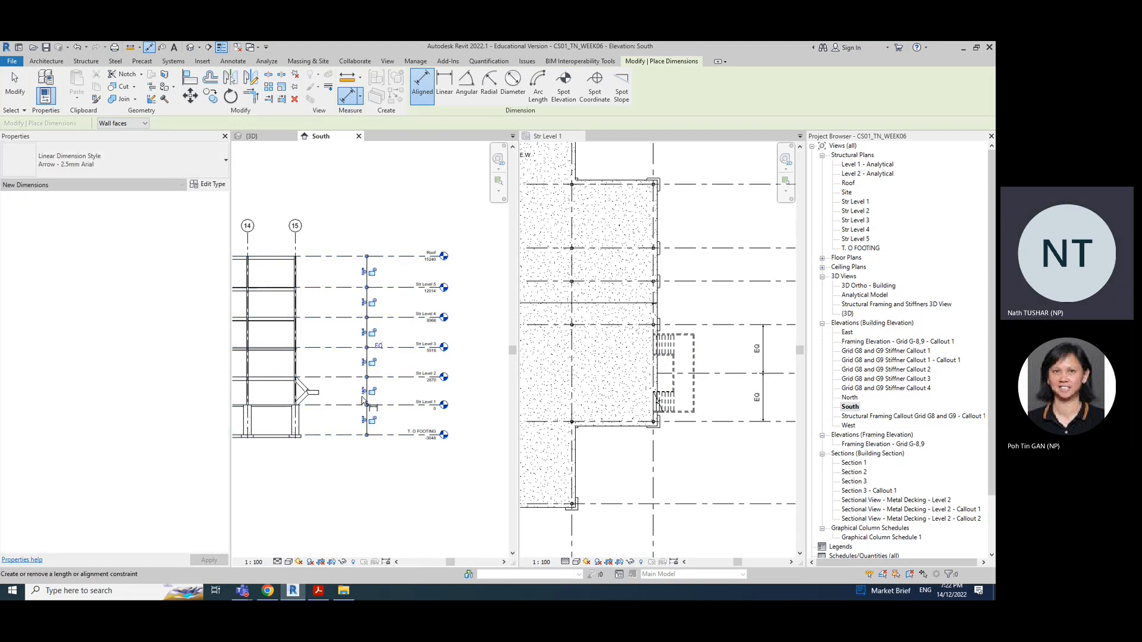
Compare the floor-to-floor heights in the South elevation's dimension string, finish dimensioning and close the elevation
{"action": "scroll", "coordinate": [357, 373], "scroll_direction": "up", "scroll_amount": 4}
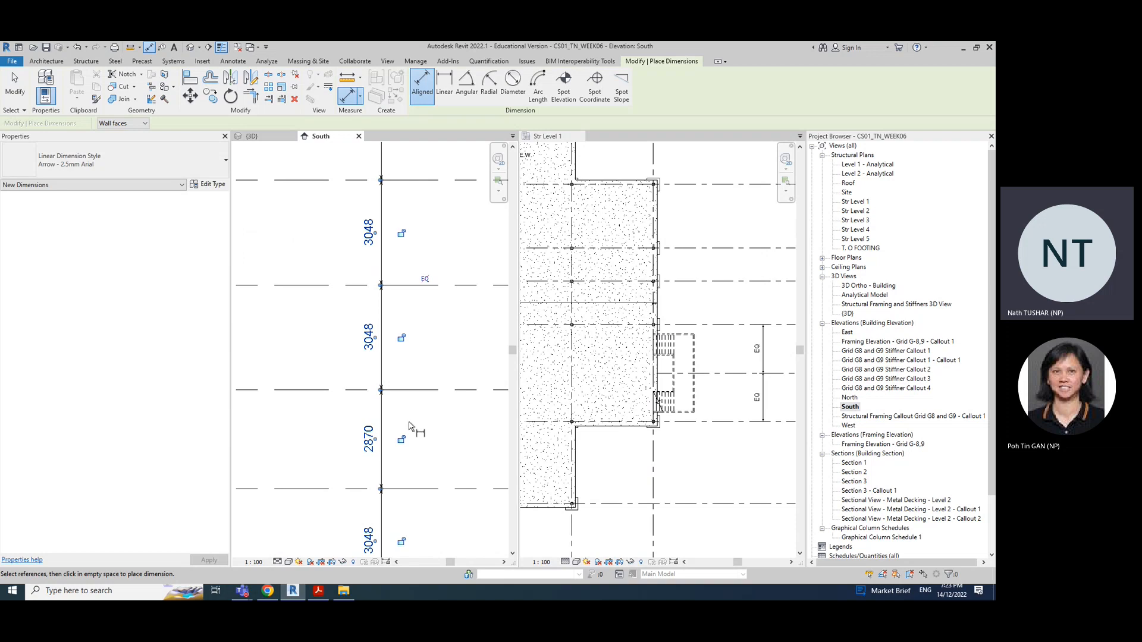
{"action": "scroll", "coordinate": [408, 426], "scroll_direction": "down", "scroll_amount": 2}
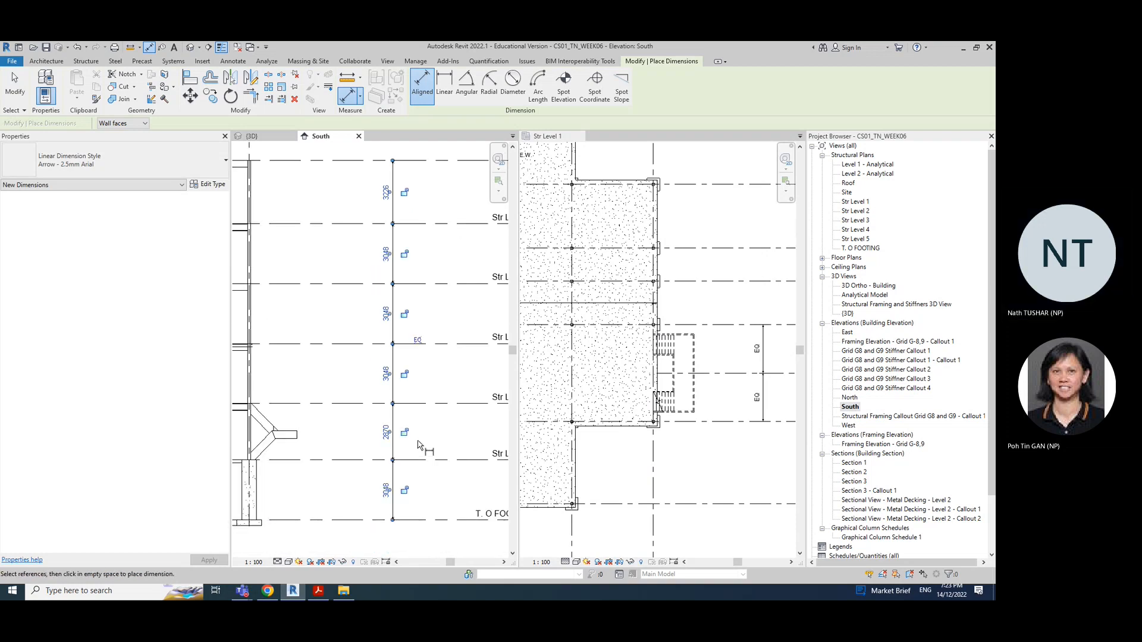
{"action": "scroll", "coordinate": [418, 445], "scroll_direction": "down", "scroll_amount": 1}
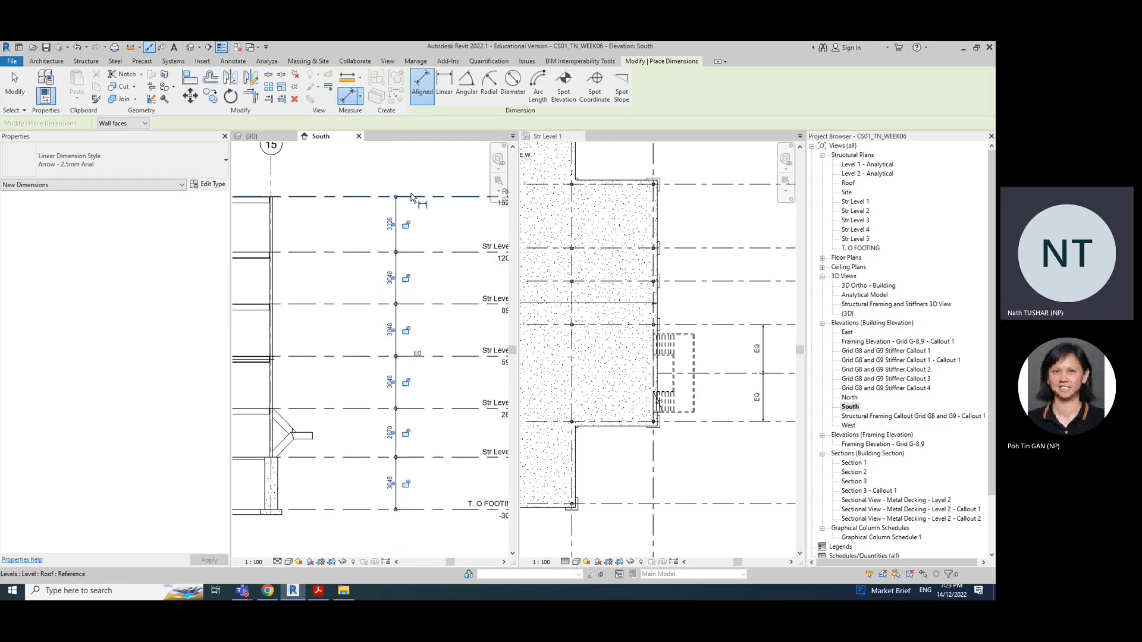
{"action": "scroll", "coordinate": [427, 313], "scroll_direction": "down", "scroll_amount": 1}
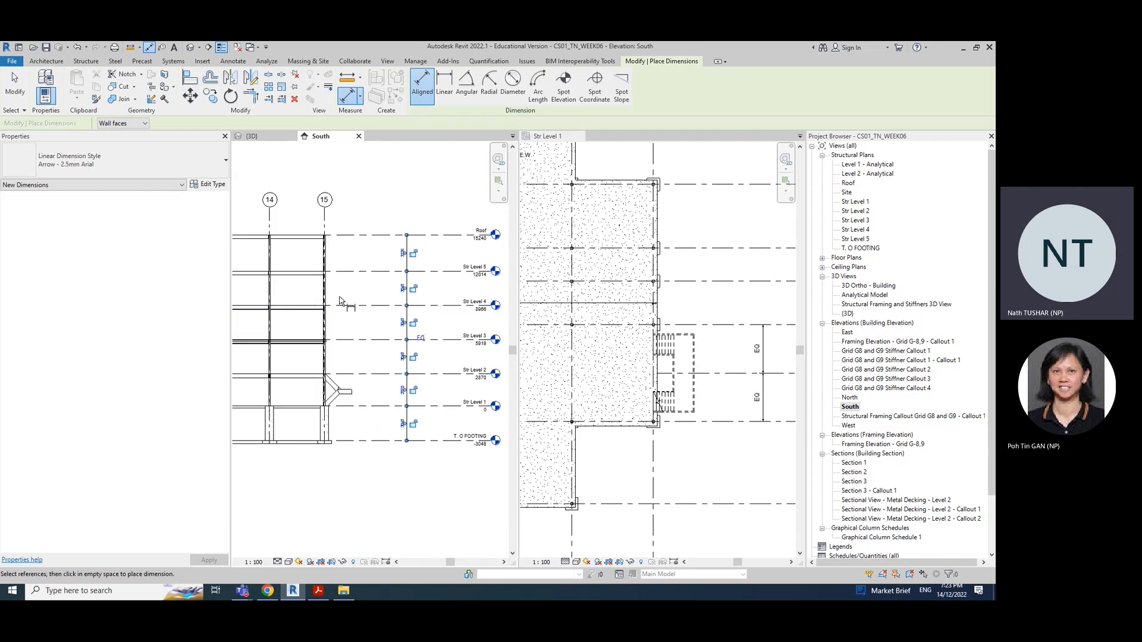
{"action": "middle_click_drag", "start_coordinate": [352, 293], "coordinate": [380, 292]}
{"action": "scroll", "coordinate": [342, 289], "scroll_direction": "down", "scroll_amount": 1}
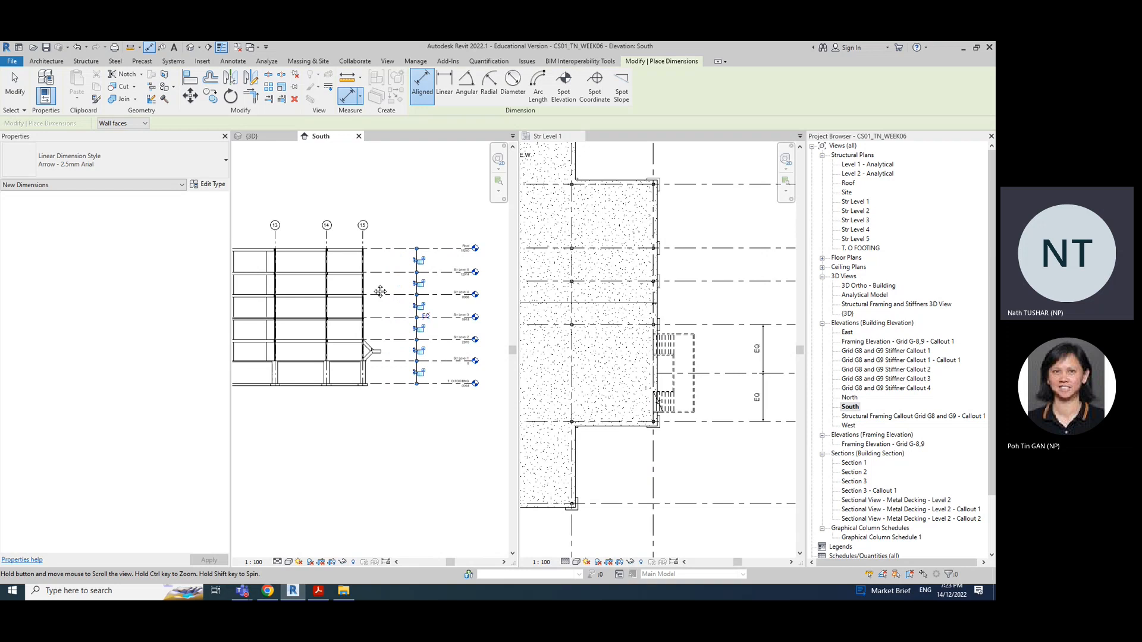
{"action": "scroll", "coordinate": [395, 269], "scroll_direction": "up", "scroll_amount": 2}
{"action": "left_click", "coordinate": [442, 271]}
{"action": "key", "text": "Escape"}
{"action": "key", "text": "Escape"}
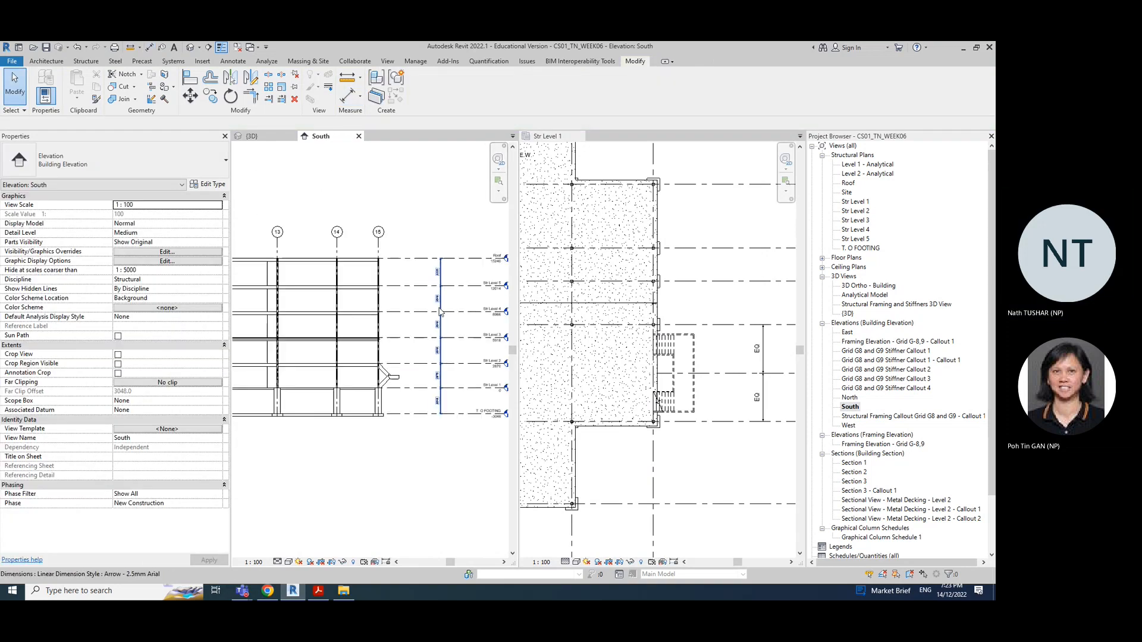
{"action": "left_click", "coordinate": [359, 135]}
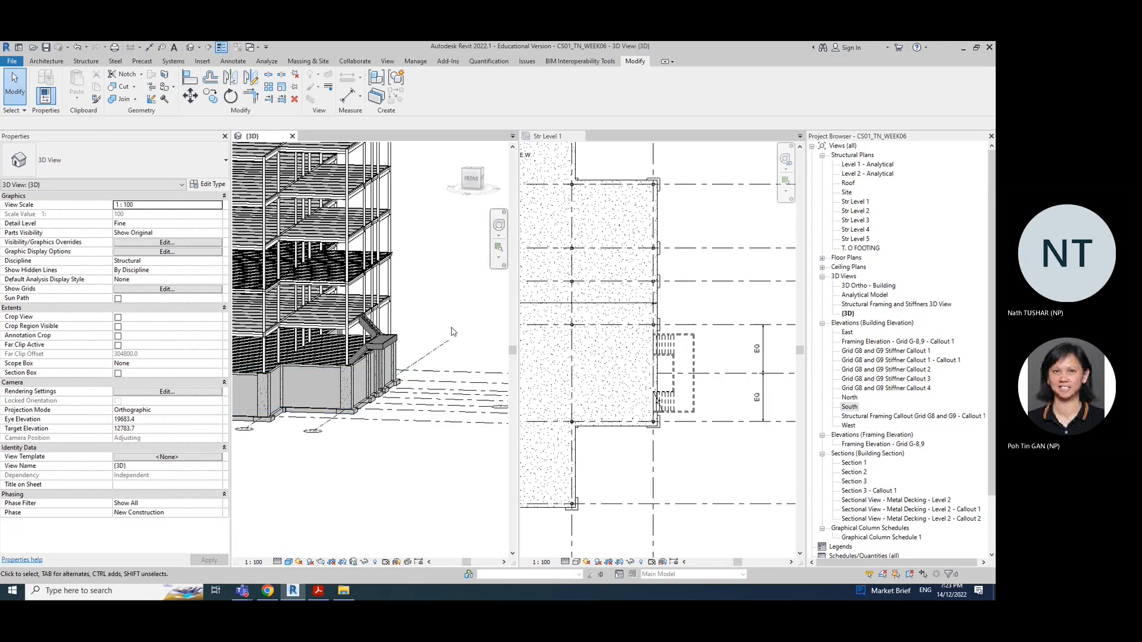
{"action": "middle_click_drag", "start_coordinate": [439, 292], "coordinate": [409, 280], "text": "shift"}
{"action": "middle_click_drag", "start_coordinate": [407, 272], "coordinate": [428, 256], "text": "shift"}
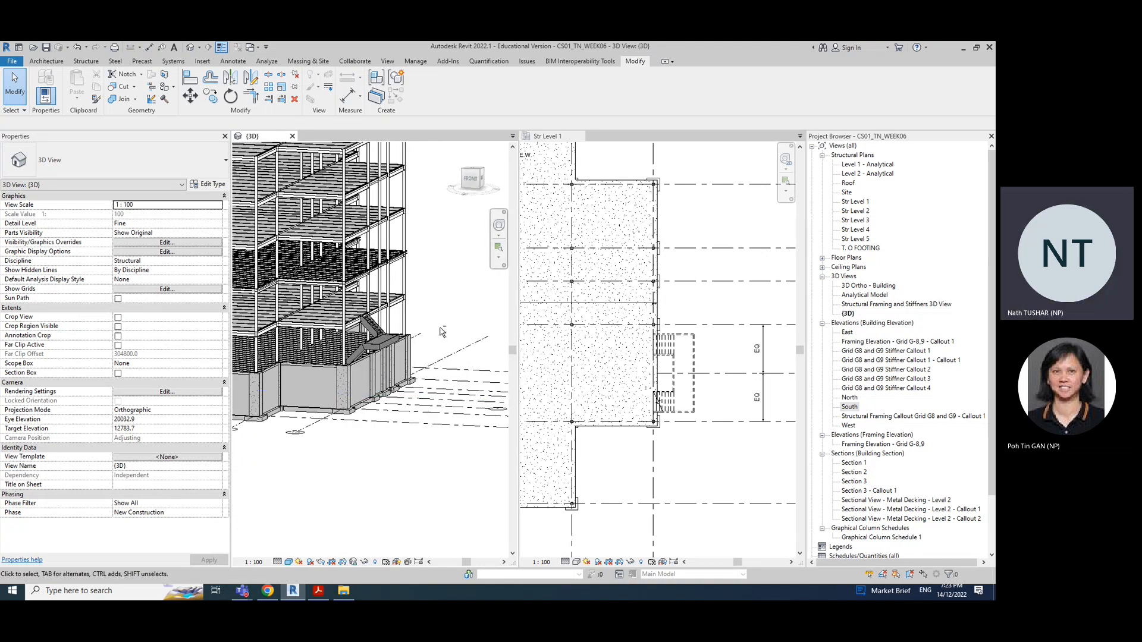
{"action": "middle_click_drag", "start_coordinate": [437, 480], "coordinate": [411, 351], "text": "shift"}
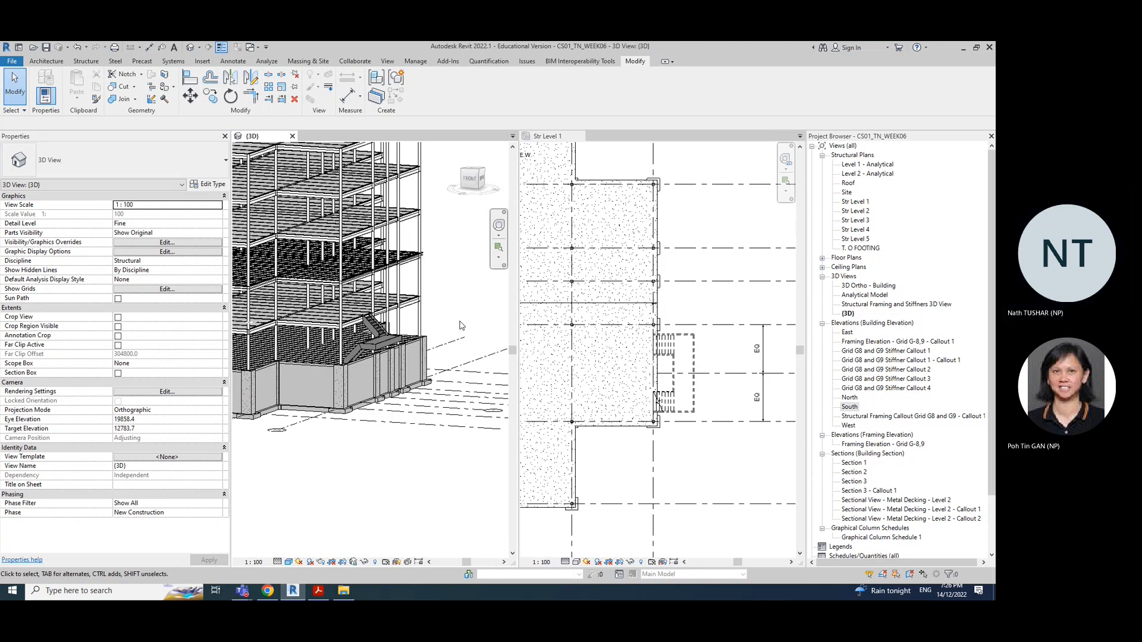
{"action": "scroll", "coordinate": [394, 416], "scroll_direction": "down", "scroll_amount": 2}
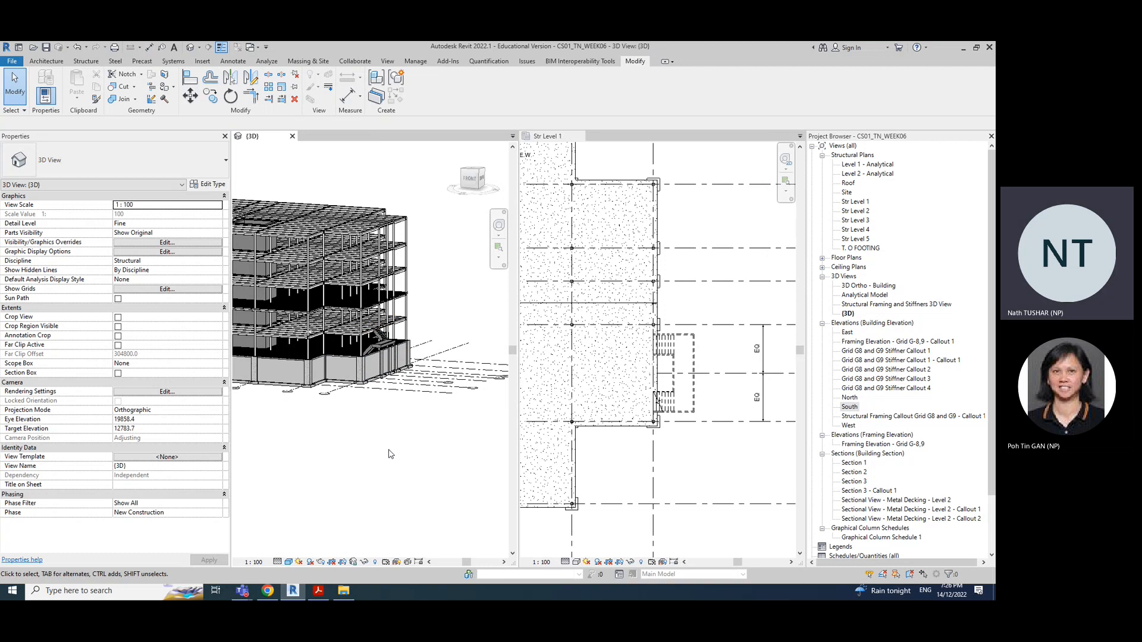
Examine how the stair meets the building edge in the 3D view and the North elevation
{"action": "middle_click_drag", "start_coordinate": [326, 429], "coordinate": [348, 509], "text": "shift"}
{"action": "scroll", "coordinate": [393, 351], "scroll_direction": "up", "scroll_amount": 5}
{"action": "middle_click_drag", "start_coordinate": [365, 475], "coordinate": [414, 492], "text": "shift"}
{"action": "middle_click_drag", "start_coordinate": [405, 504], "coordinate": [392, 538], "text": "shift"}
{"action": "scroll", "coordinate": [337, 347], "scroll_direction": "up", "scroll_amount": 5}
{"action": "mouse_move", "coordinate": [391, 453]}
{"action": "middle_mouse_down", "text": "shift"}
{"action": "mouse_move", "coordinate": [361, 446]}
{"action": "mouse_move", "coordinate": [360, 408]}
{"action": "mouse_move", "coordinate": [320, 409]}
{"action": "mouse_move", "coordinate": [386, 433]}
{"action": "middle_mouse_up", "text": "shift"}
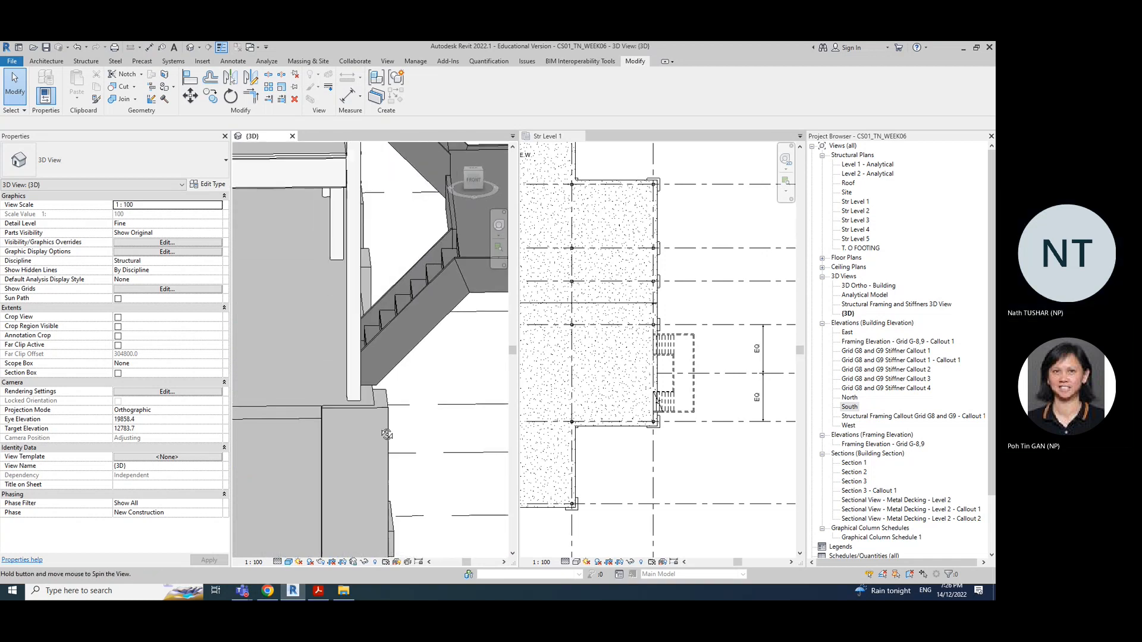
{"action": "left_click", "coordinate": [688, 469]}
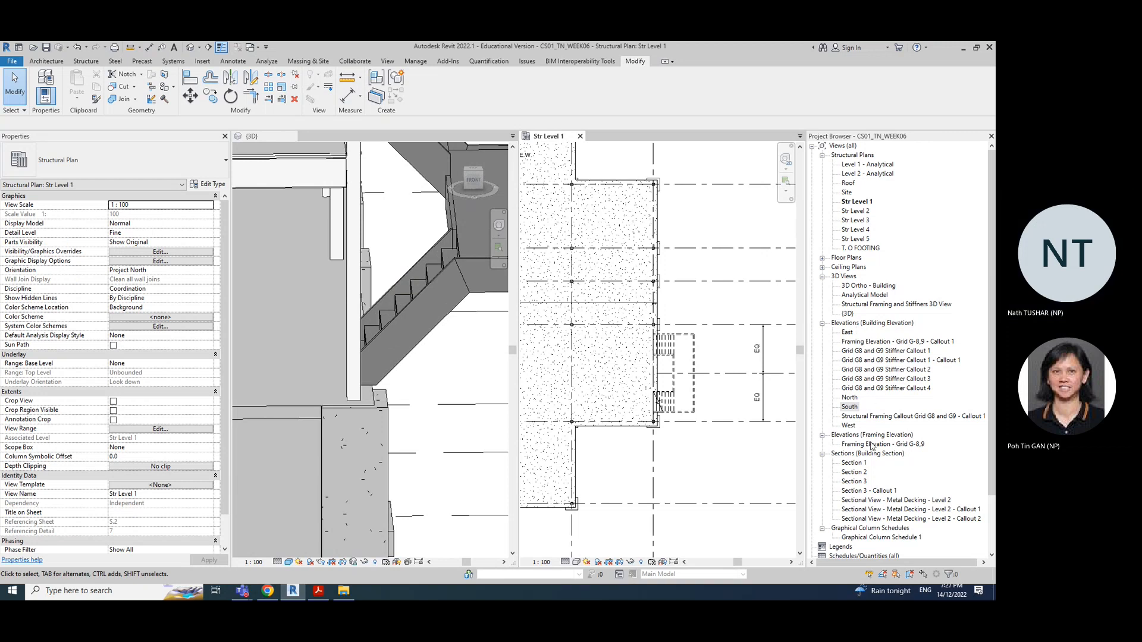
{"action": "double_click", "coordinate": [854, 398]}
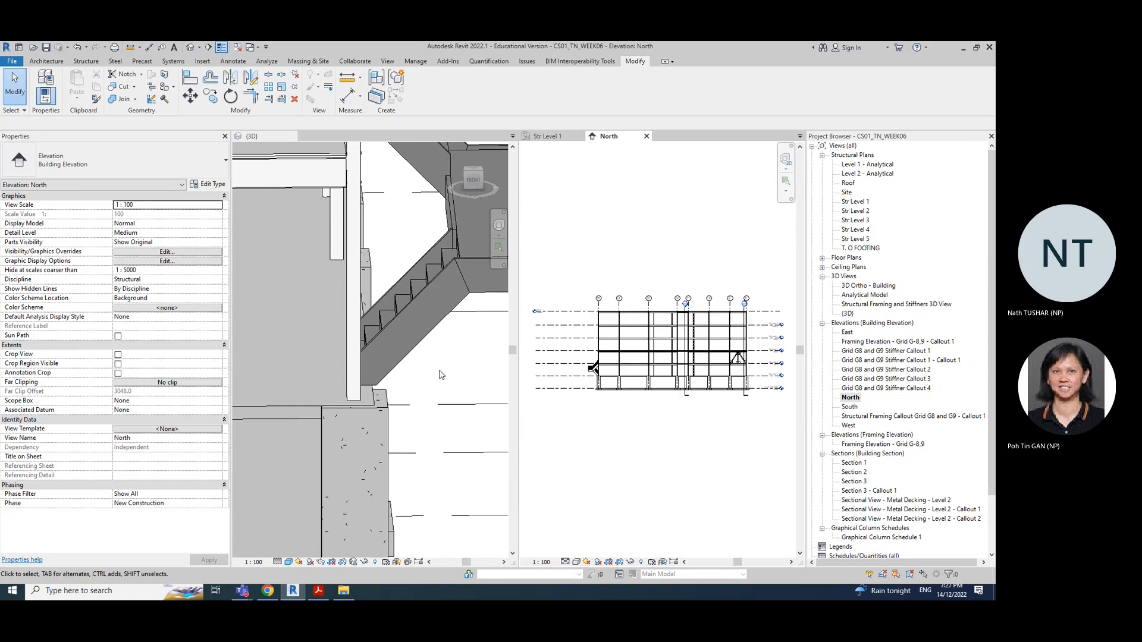
{"action": "scroll", "coordinate": [608, 415], "scroll_direction": "up", "scroll_amount": 10}
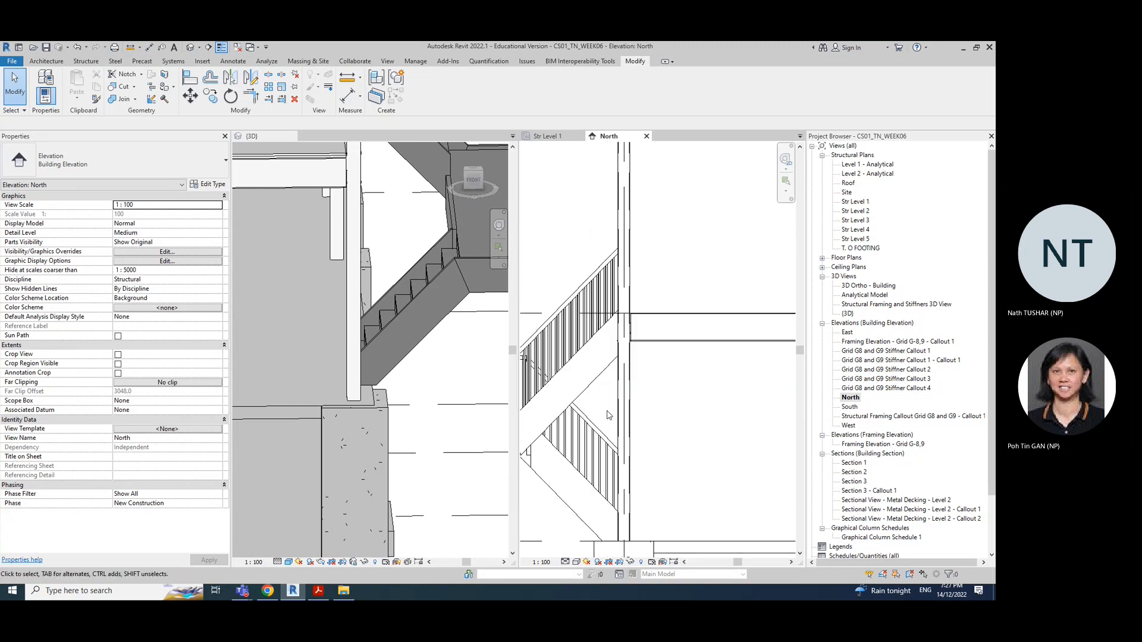
{"action": "scroll", "coordinate": [608, 518], "scroll_direction": "up", "scroll_amount": 2}
{"action": "scroll", "coordinate": [608, 518], "scroll_direction": "down", "scroll_amount": 4}
Compare the stair's runs, landing and stringers in the South elevation and the 3D view
{"action": "left_click", "coordinate": [849, 408]}
{"action": "double_click", "coordinate": [849, 408]}
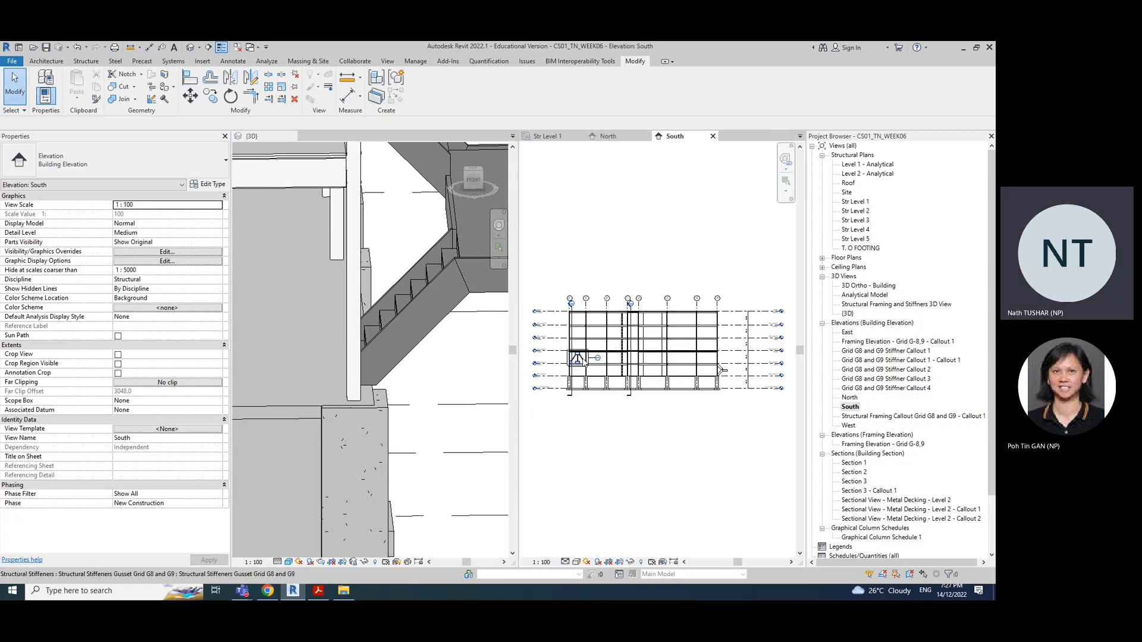
{"action": "scroll", "coordinate": [568, 383], "scroll_direction": "up", "scroll_amount": 3}
{"action": "scroll", "coordinate": [622, 456], "scroll_direction": "down", "scroll_amount": 6}
{"action": "scroll", "coordinate": [712, 446], "scroll_direction": "up", "scroll_amount": 4}
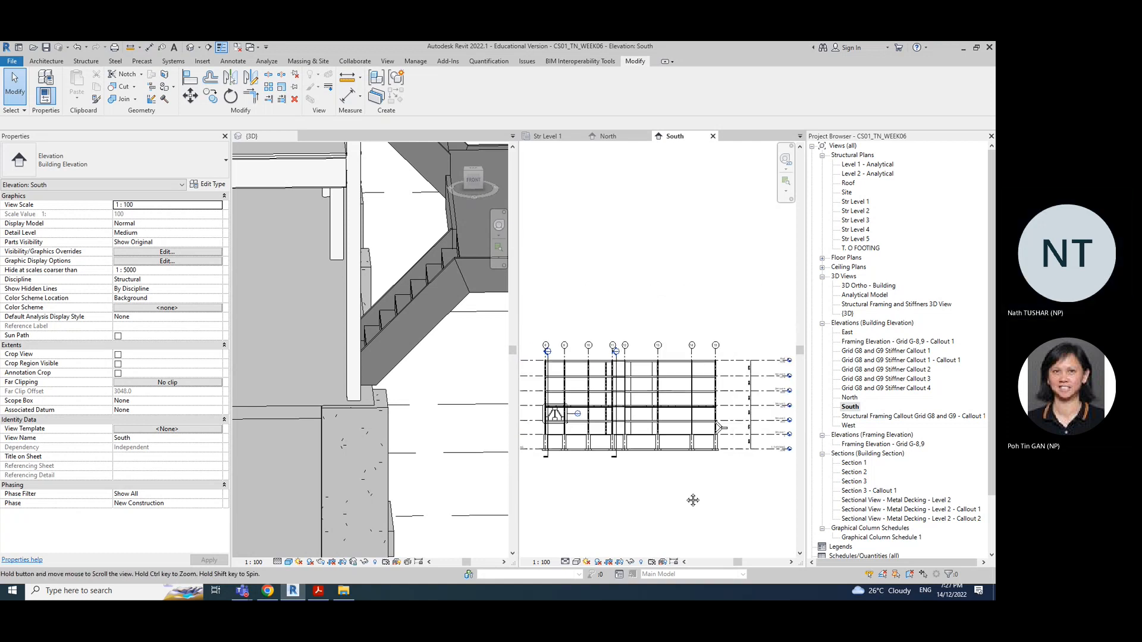
{"action": "scroll", "coordinate": [712, 432], "scroll_direction": "up", "scroll_amount": 5}
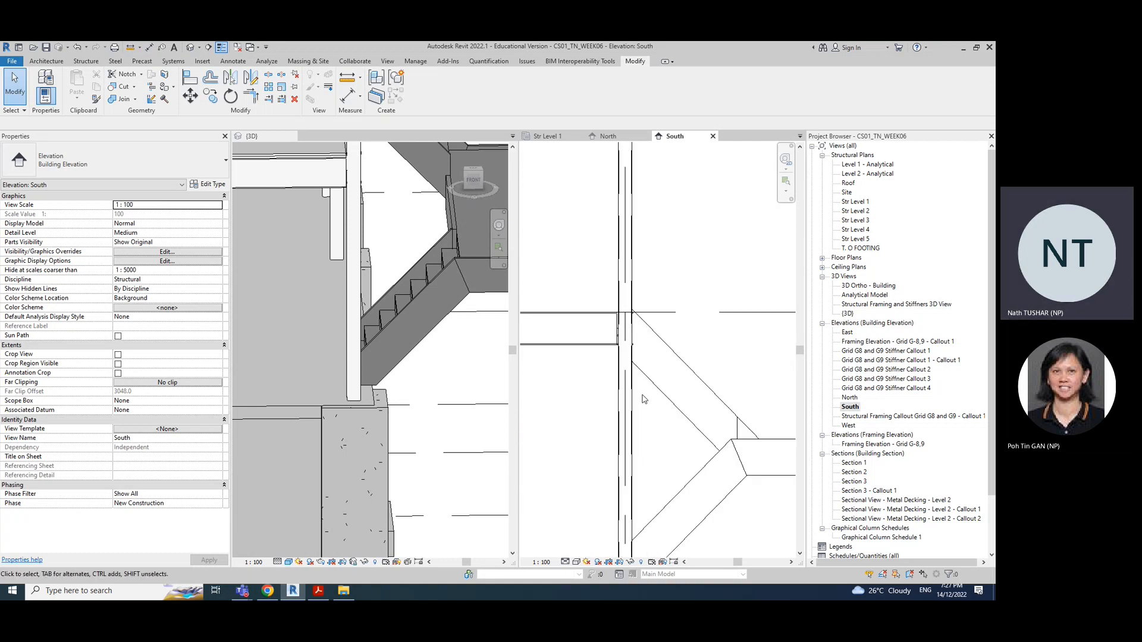
{"action": "left_click", "coordinate": [651, 436]}
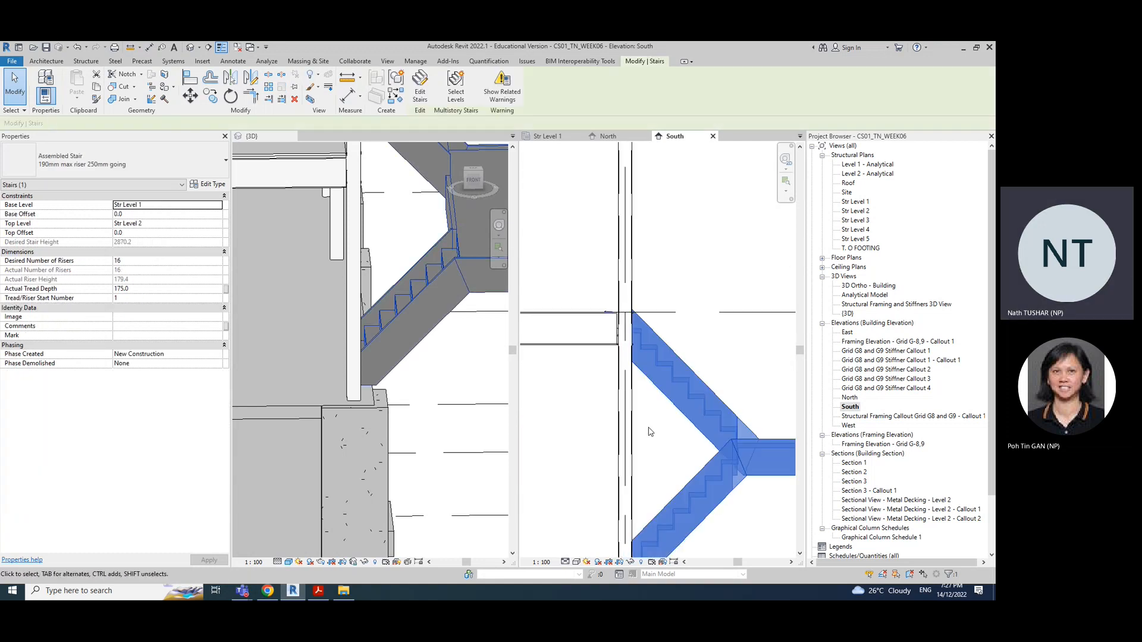
{"action": "scroll", "coordinate": [651, 432], "scroll_direction": "down", "scroll_amount": 2}
{"action": "left_click", "coordinate": [722, 512]}
{"action": "scroll", "coordinate": [723, 512], "scroll_direction": "up", "scroll_amount": 2}
{"action": "scroll", "coordinate": [458, 364], "scroll_direction": "down", "scroll_amount": 3}
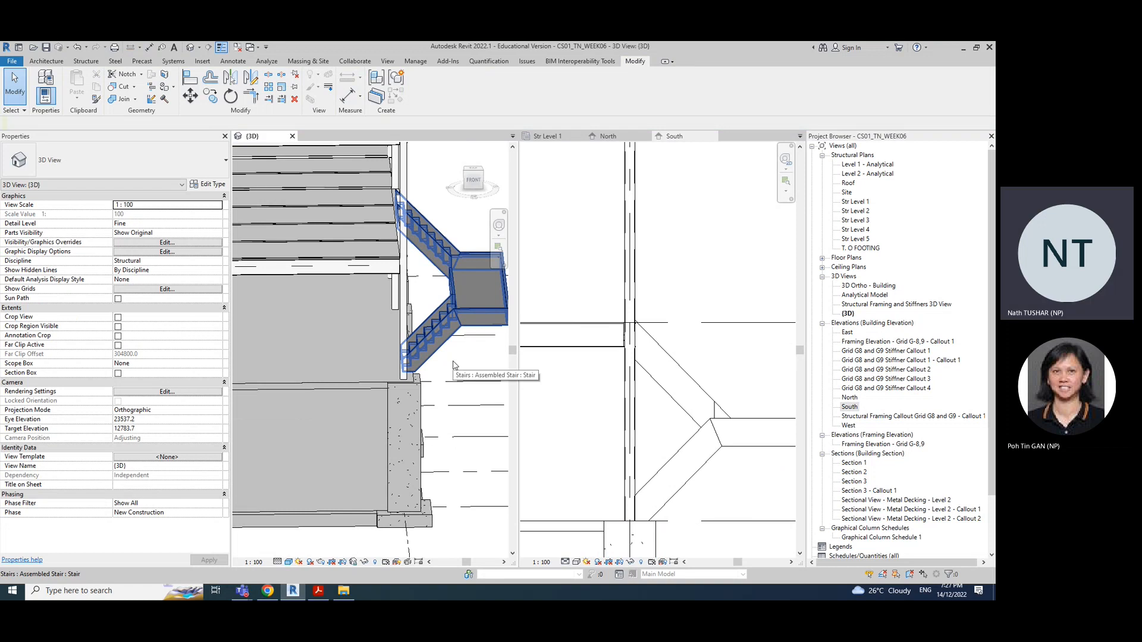
{"action": "scroll", "coordinate": [453, 364], "scroll_direction": "down", "scroll_amount": 2}
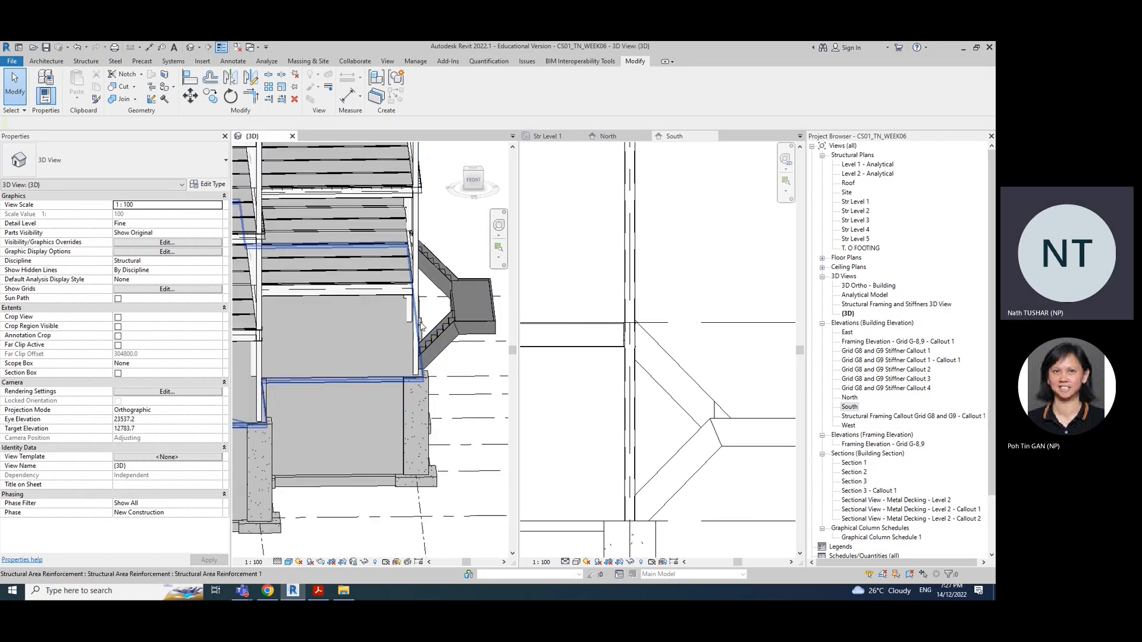
{"action": "middle_click_drag", "start_coordinate": [417, 303], "coordinate": [437, 351], "text": "shift"}
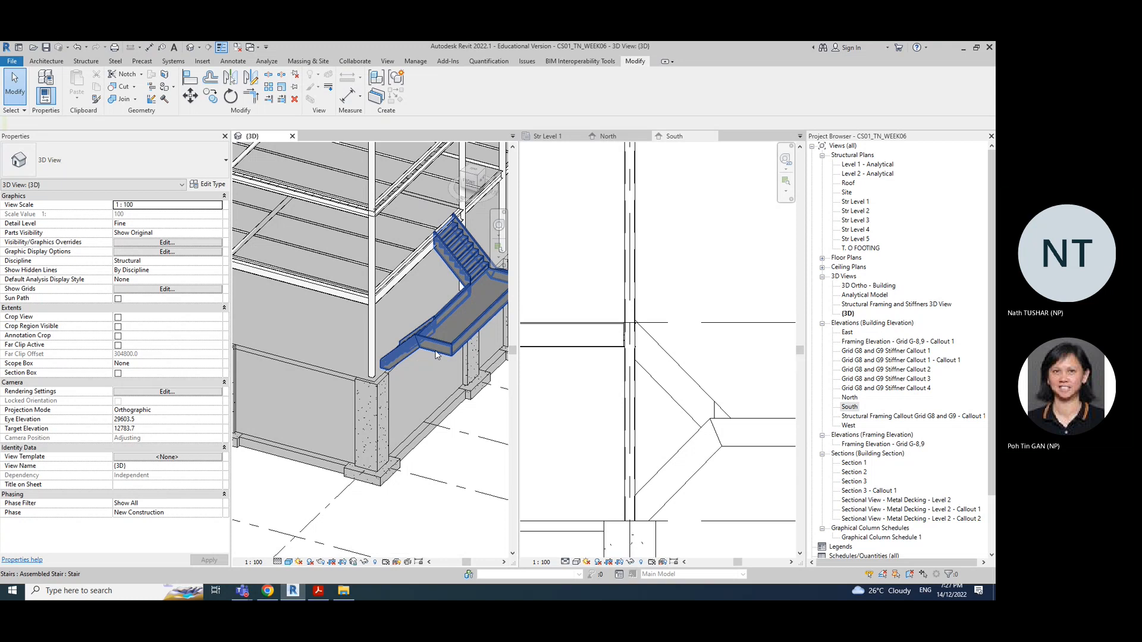
{"action": "left_click", "coordinate": [743, 381]}
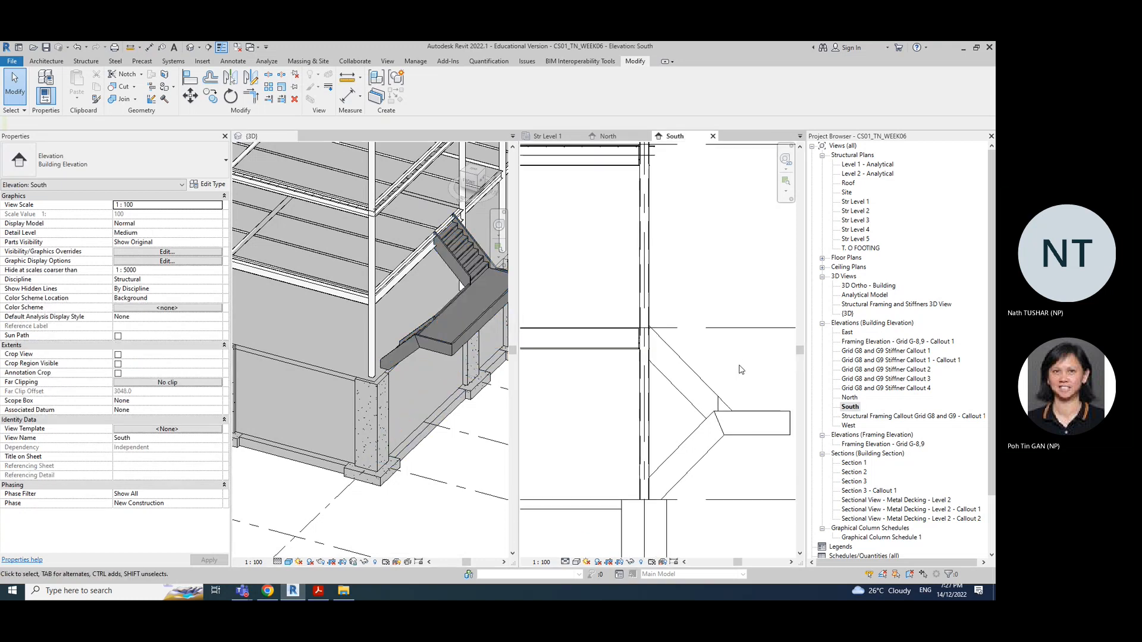
{"action": "scroll", "coordinate": [719, 410], "scroll_direction": "down", "scroll_amount": 3}
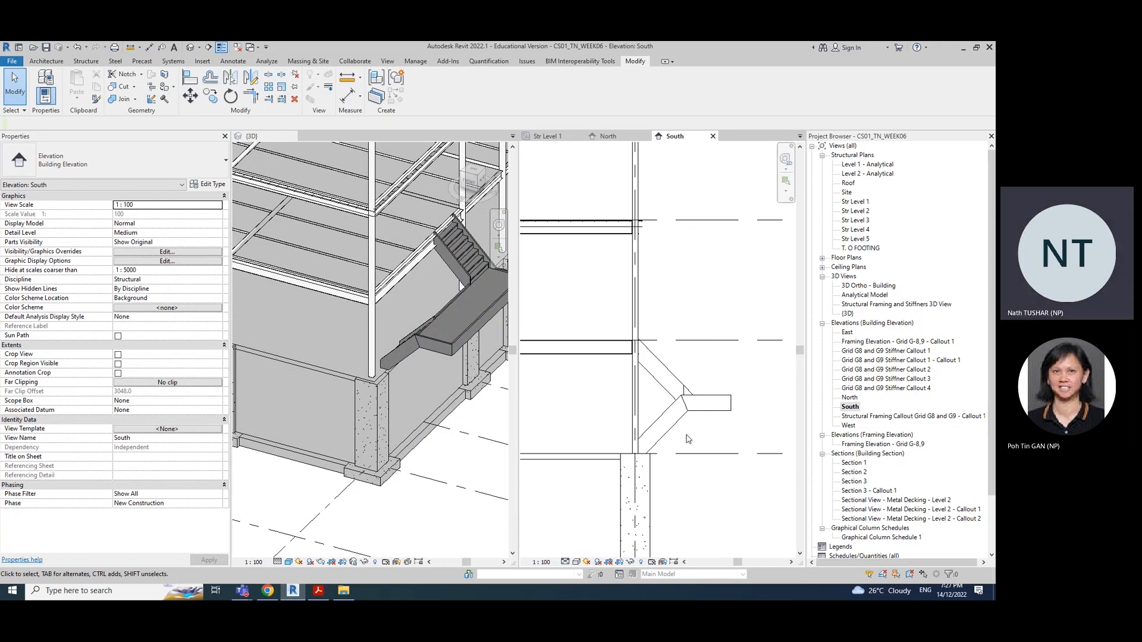
{"action": "mouse_move", "coordinate": [241, 590]}
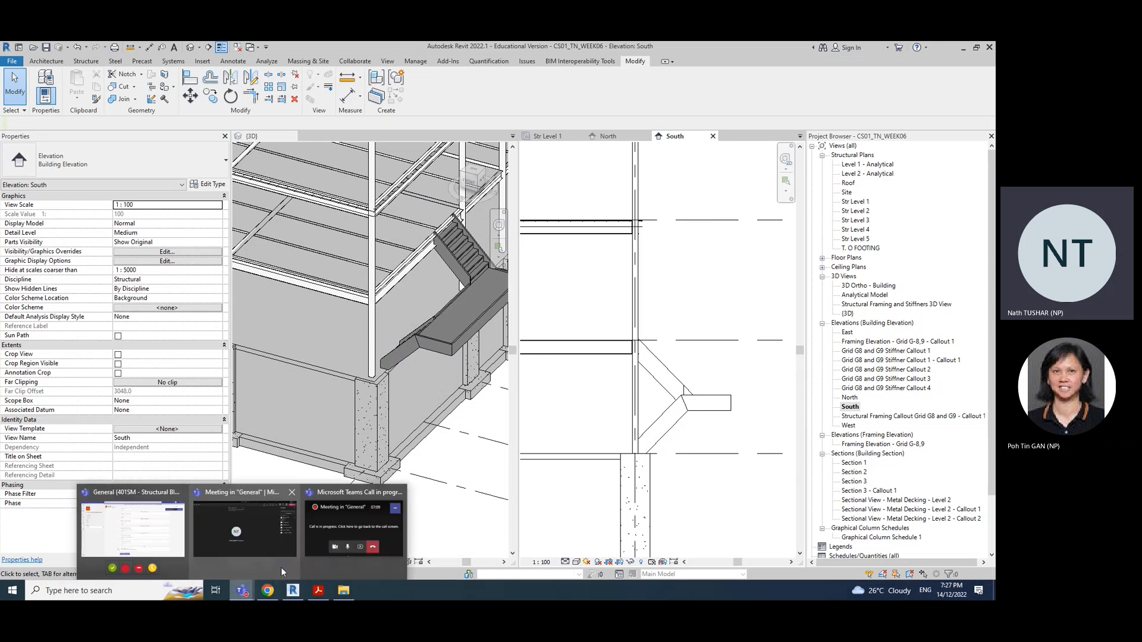
{"action": "left_click", "coordinate": [306, 527]}
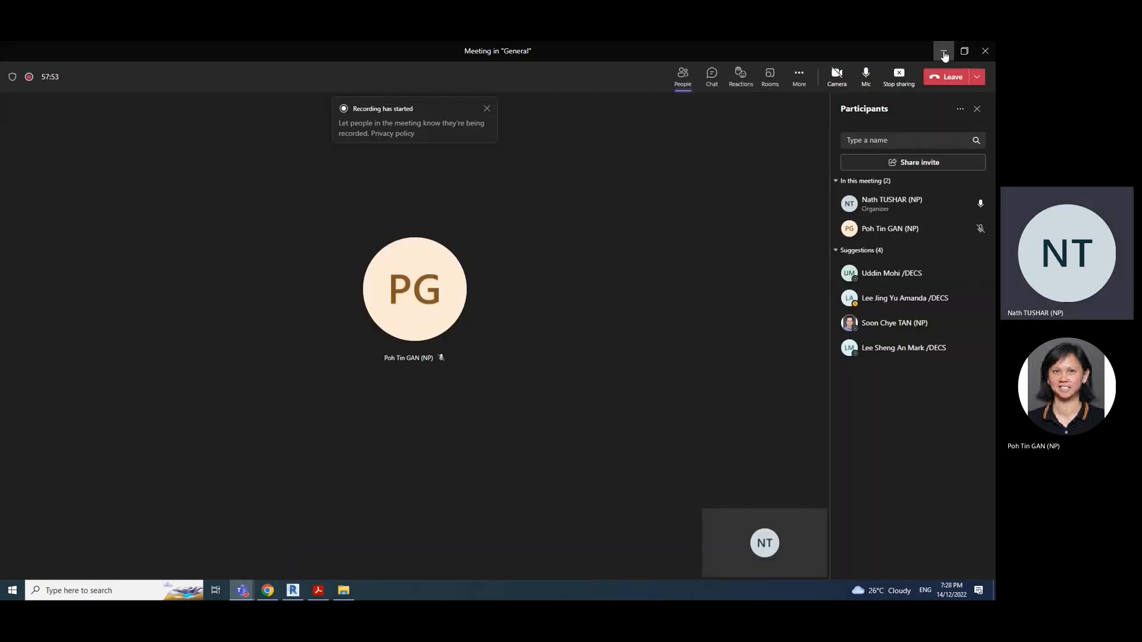
{"action": "left_click", "coordinate": [808, 81]}
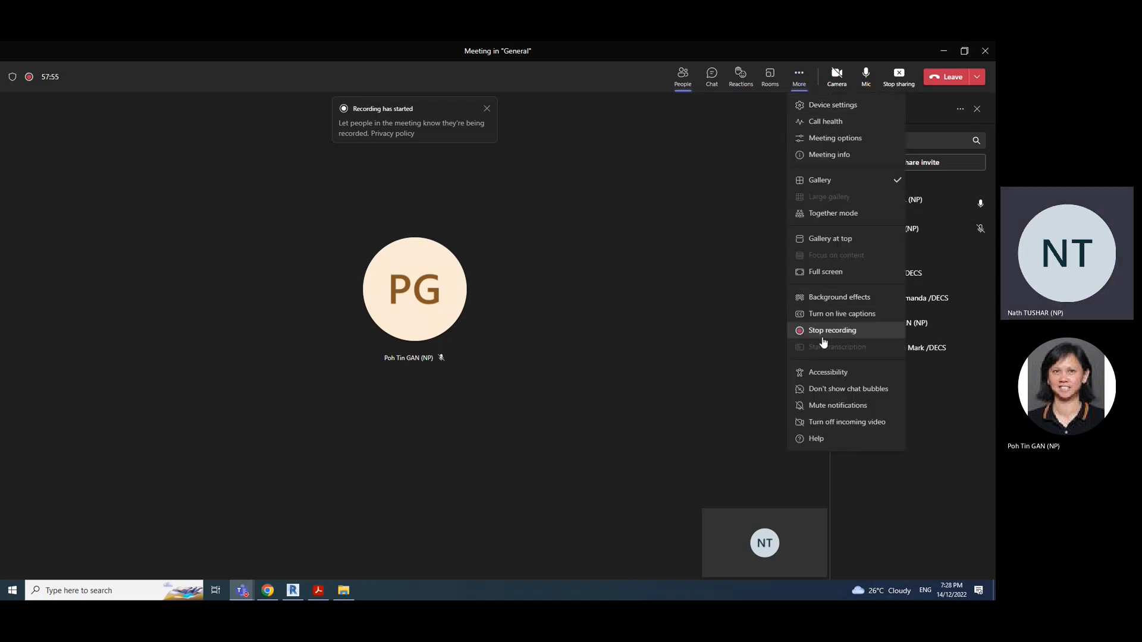
{"action": "left_click", "coordinate": [718, 200]}
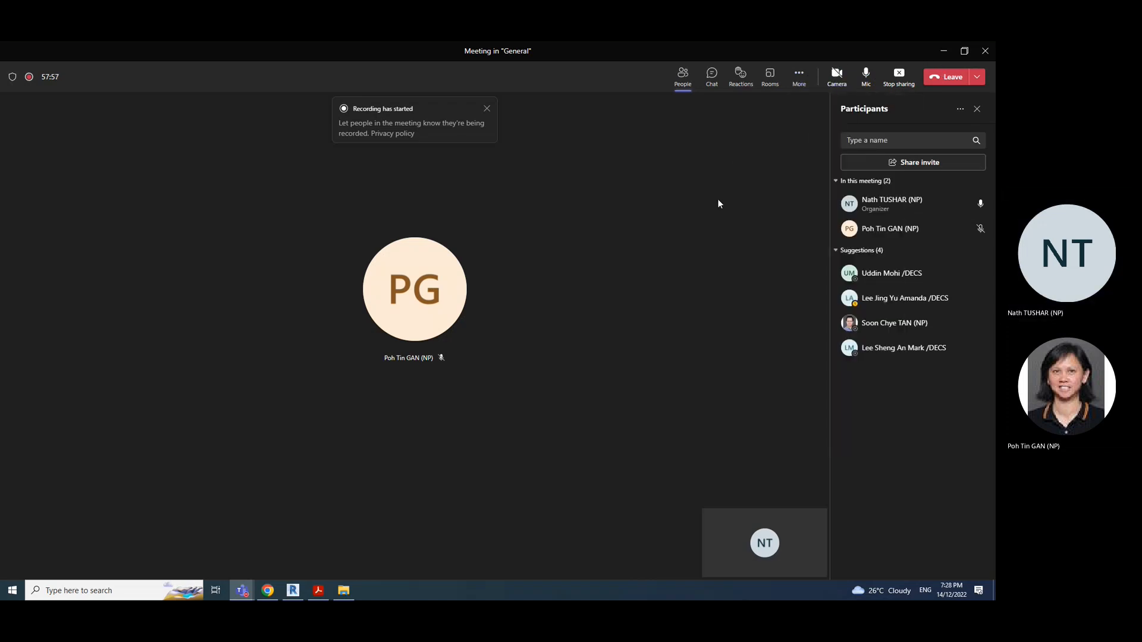
{"action": "left_click", "coordinate": [943, 51]}
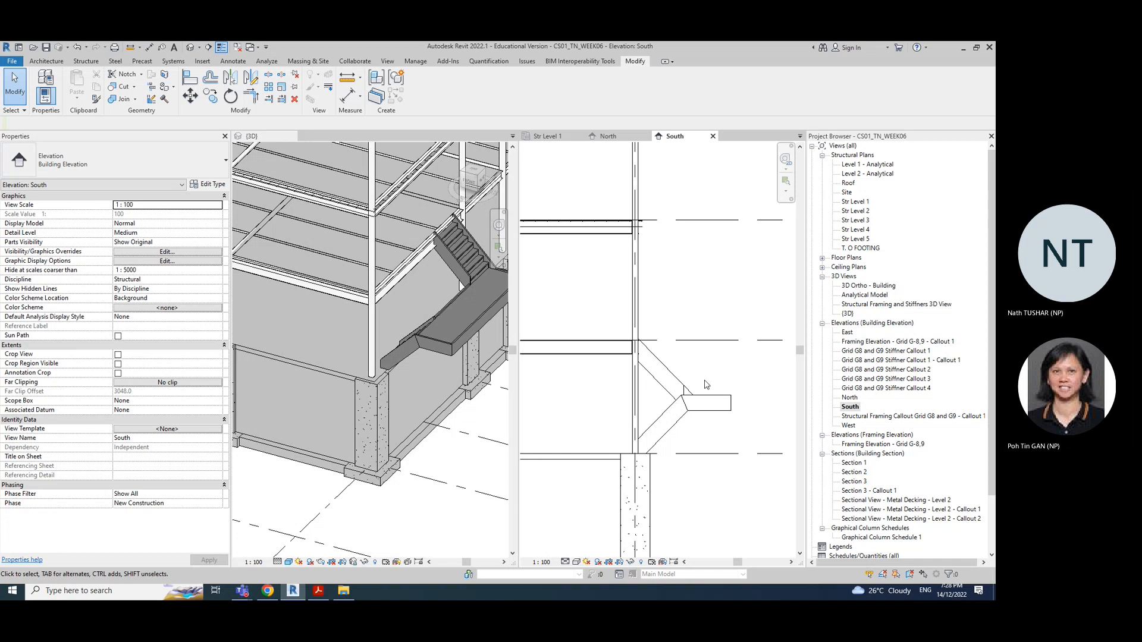
Review the type properties of the external stair and its stair calculator rules, leaving the calculator unchanged
{"action": "left_click", "coordinate": [709, 404]}
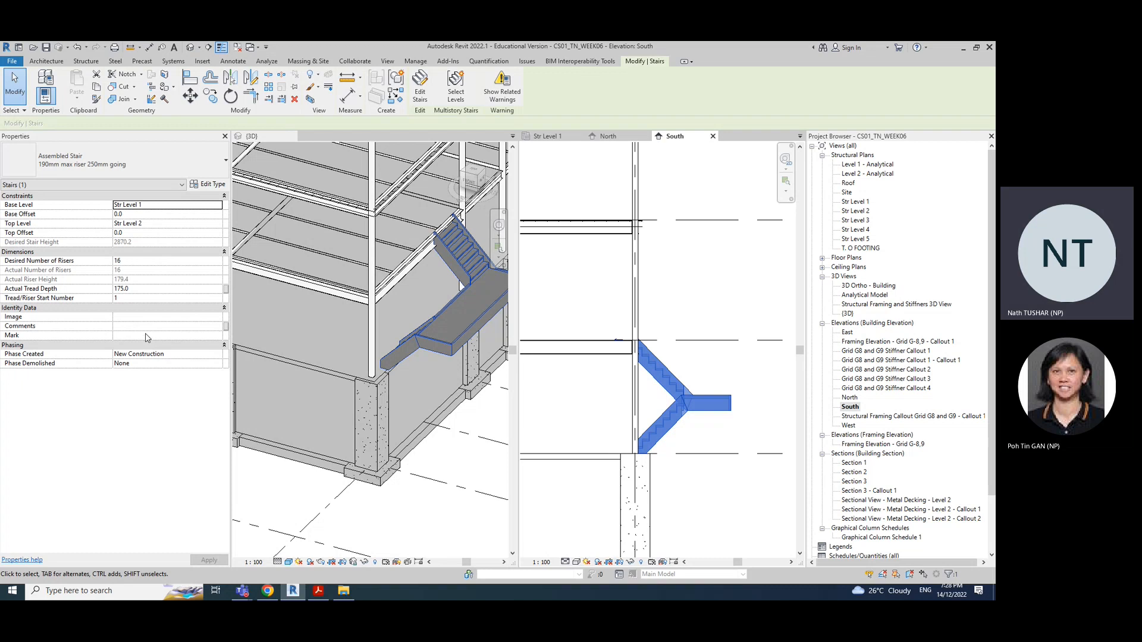
{"action": "left_click", "coordinate": [209, 185]}
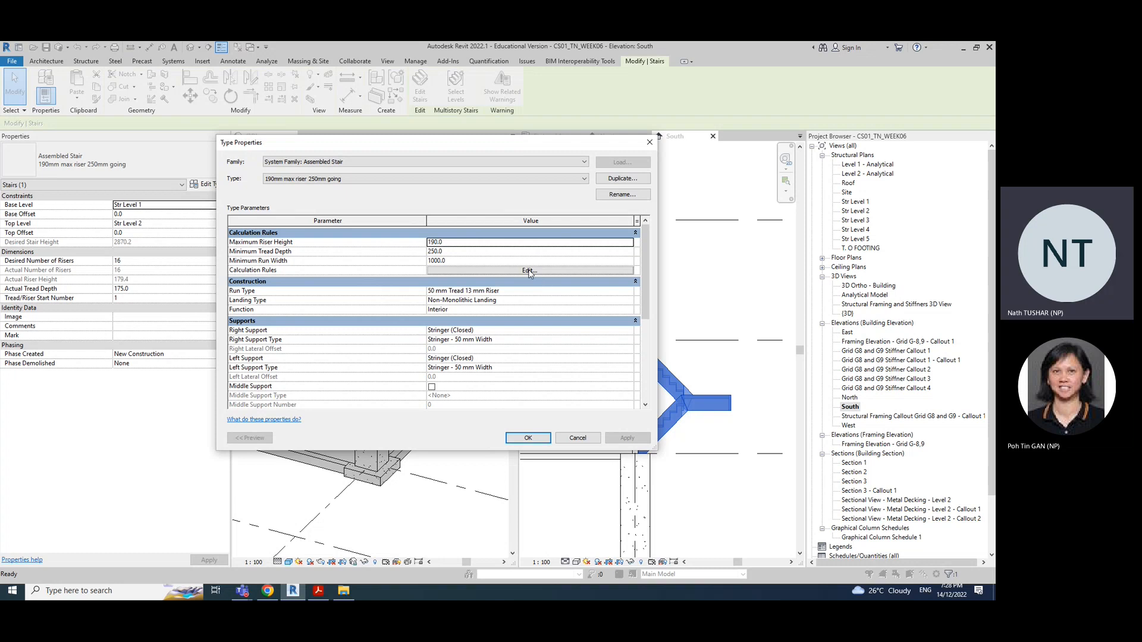
{"action": "left_click", "coordinate": [531, 272]}
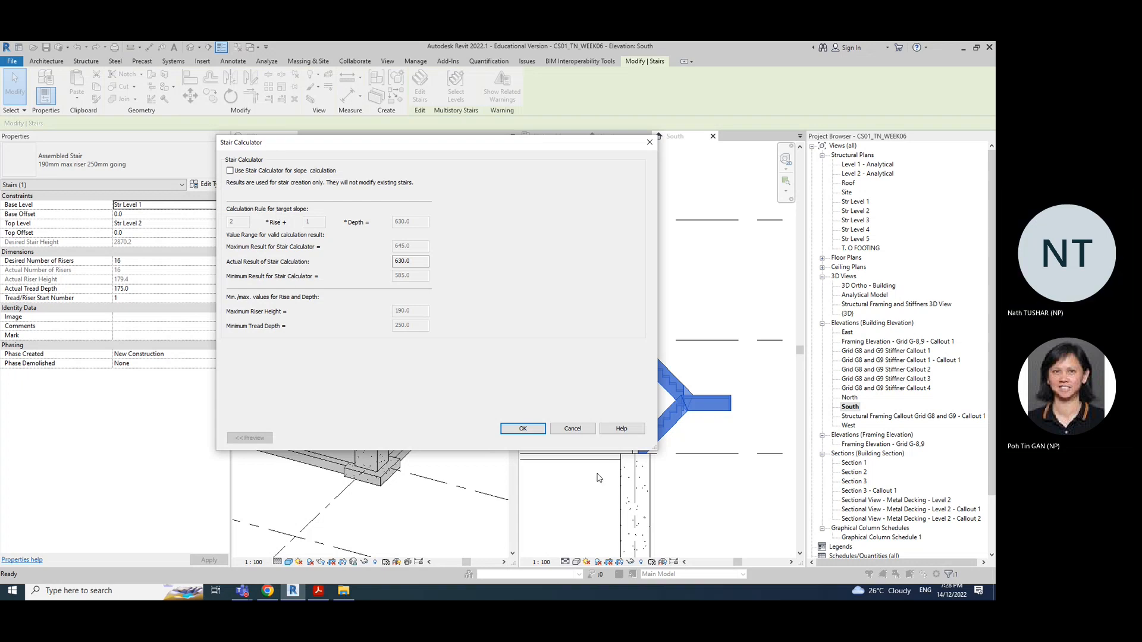
{"action": "left_click", "coordinate": [573, 429]}
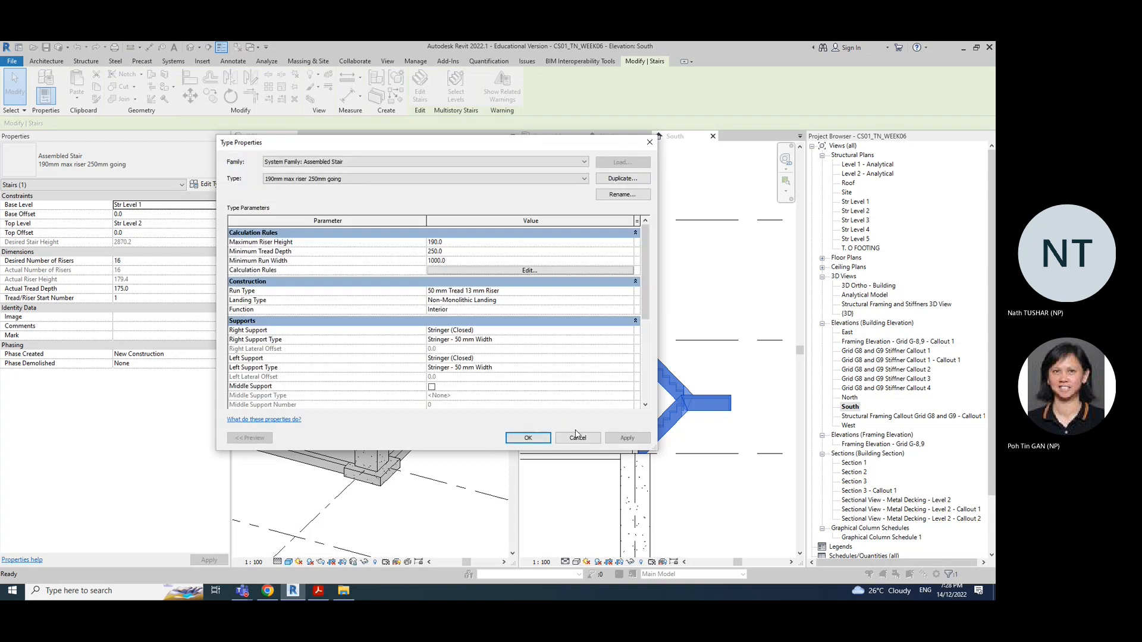
Set both the right support and the left support of the 190mm max riser 250mm going stair type to None
{"action": "left_click", "coordinate": [520, 331]}
{"action": "left_click", "coordinate": [629, 332]}
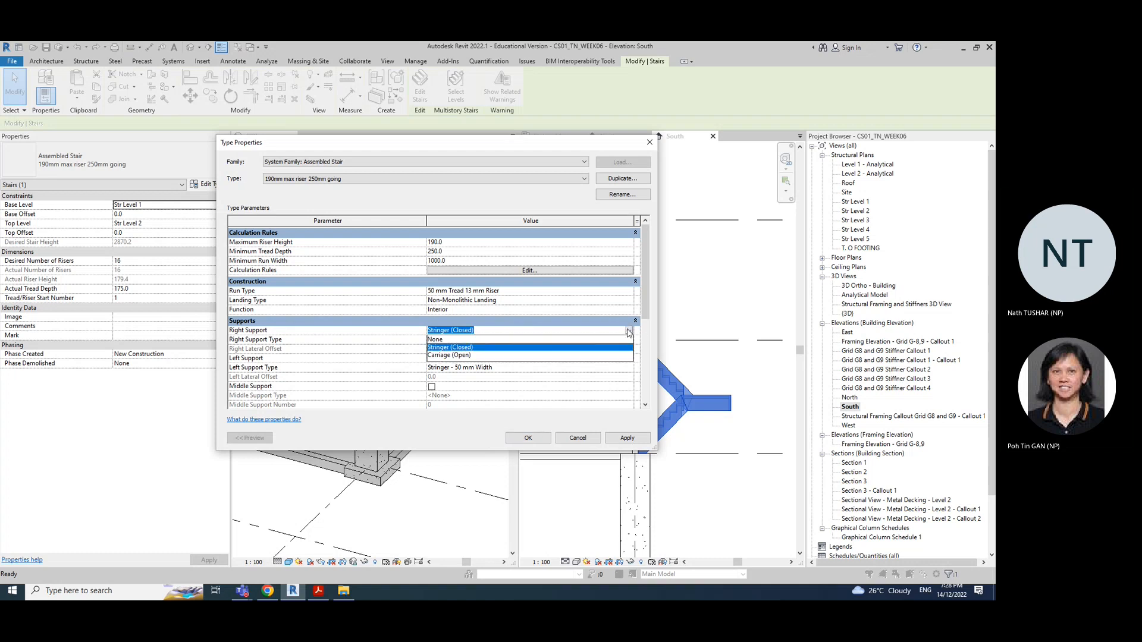
{"action": "left_click", "coordinate": [443, 339]}
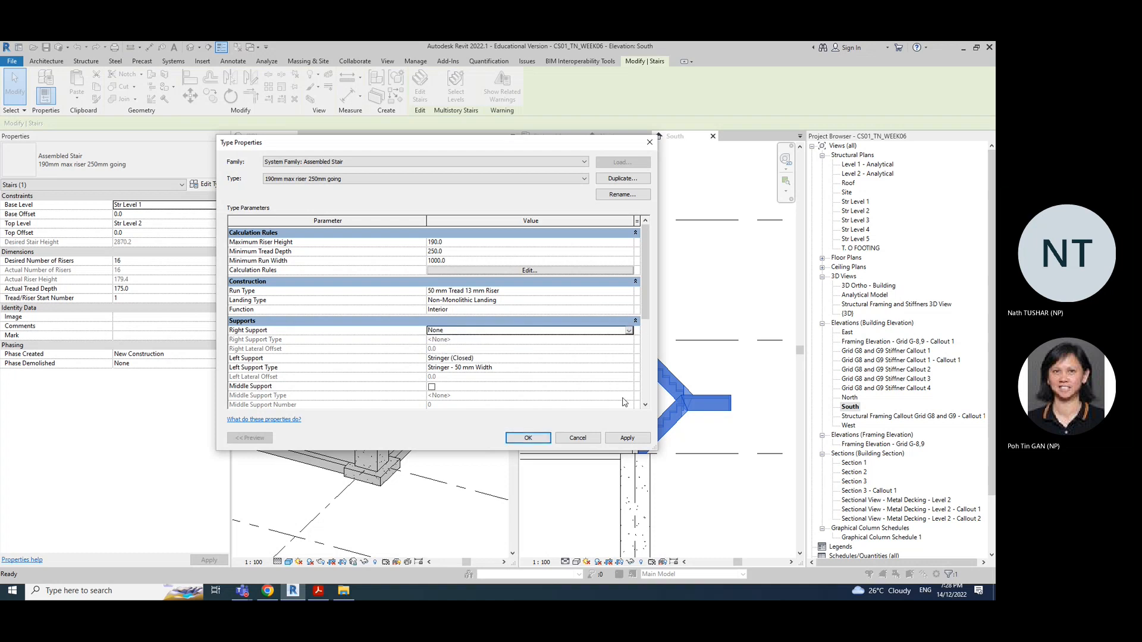
{"action": "left_click_drag", "start_coordinate": [561, 143], "coordinate": [397, 118]}
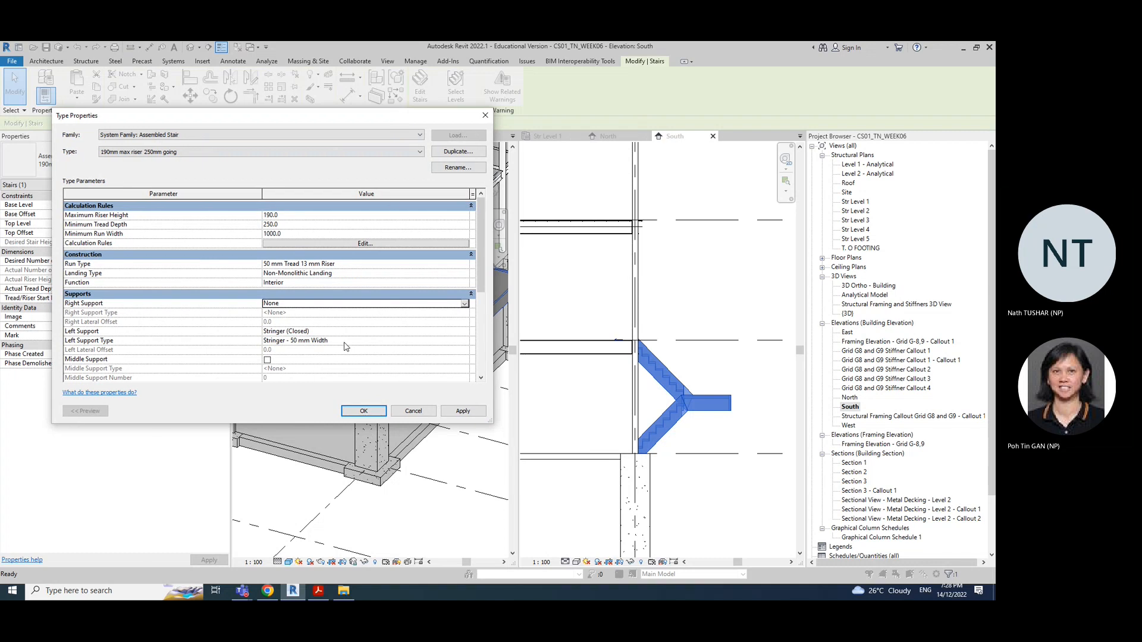
{"action": "left_click", "coordinate": [444, 331]}
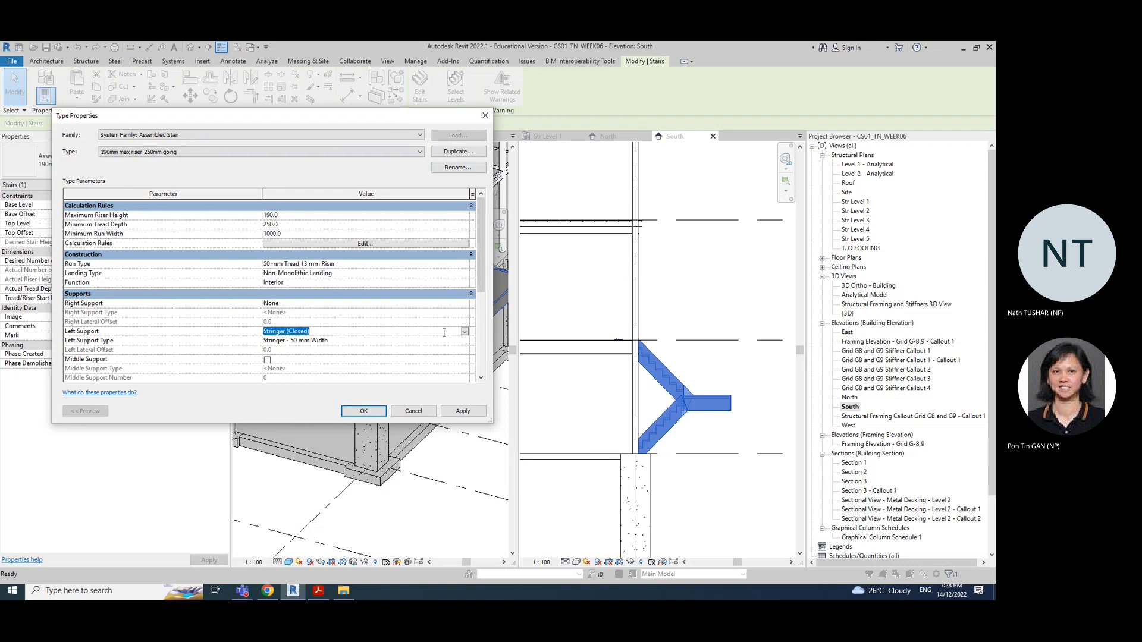
{"action": "left_click", "coordinate": [463, 333]}
{"action": "left_click", "coordinate": [291, 340]}
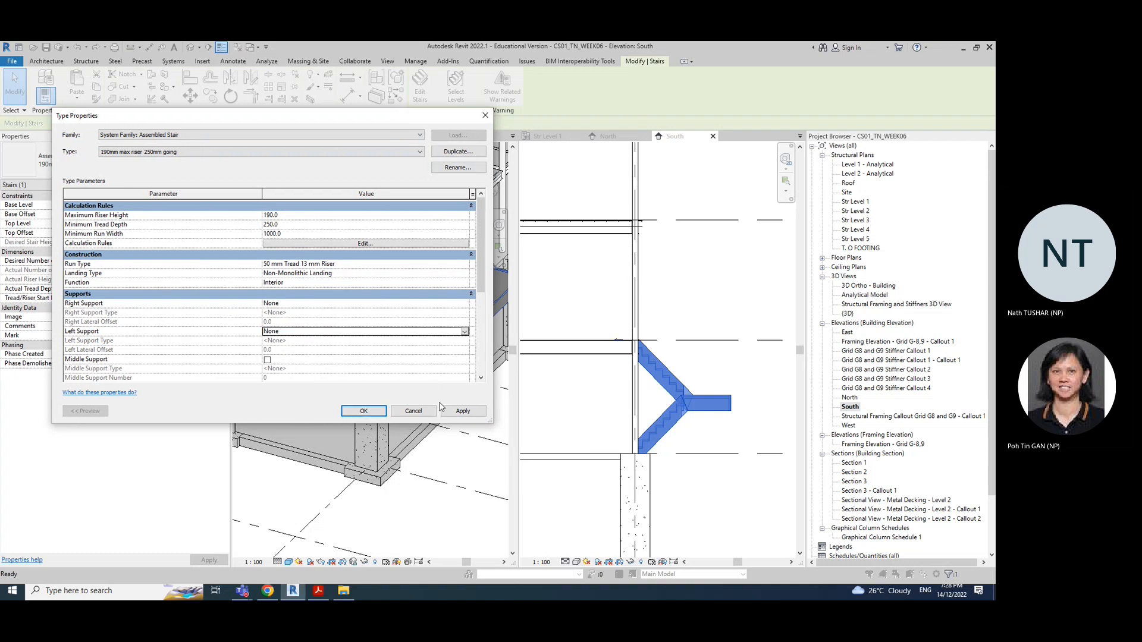
Try the stair type's middle support, switch it back off and apply the type changes to the stair
{"action": "scroll", "coordinate": [355, 353], "scroll_direction": "down", "scroll_amount": 3}
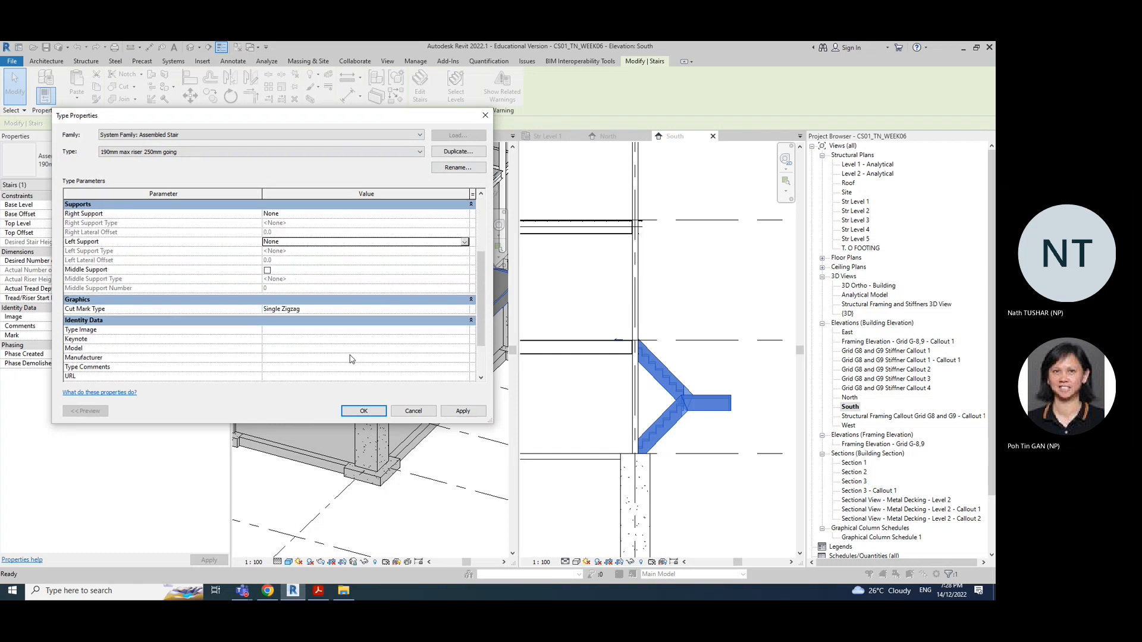
{"action": "left_click", "coordinate": [267, 271]}
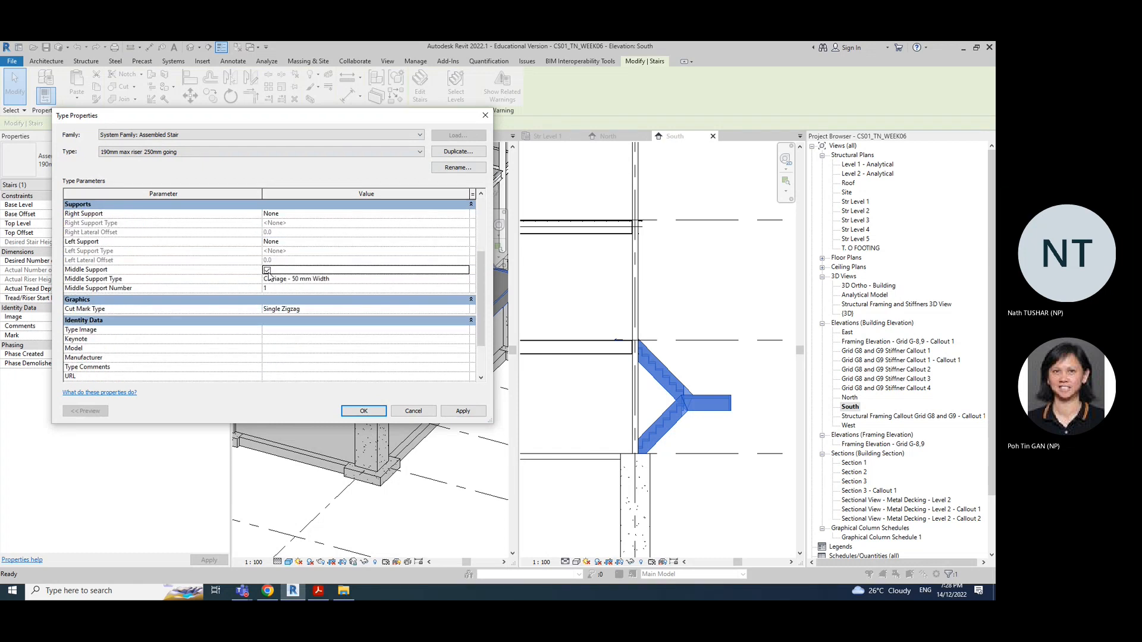
{"action": "left_click", "coordinate": [267, 271]}
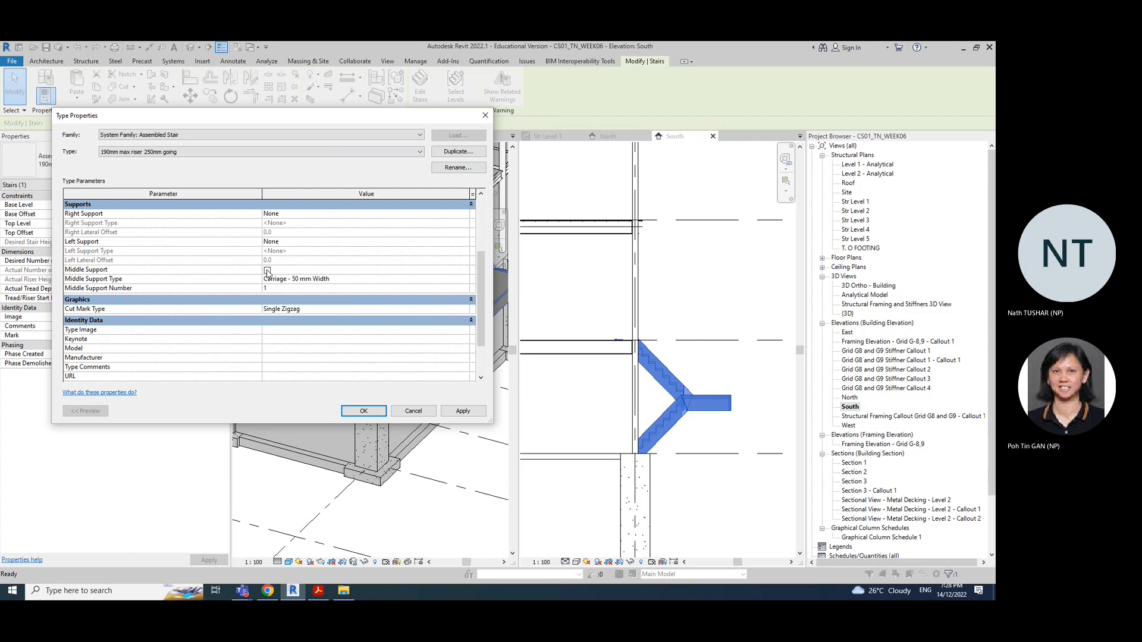
{"action": "left_click", "coordinate": [464, 411]}
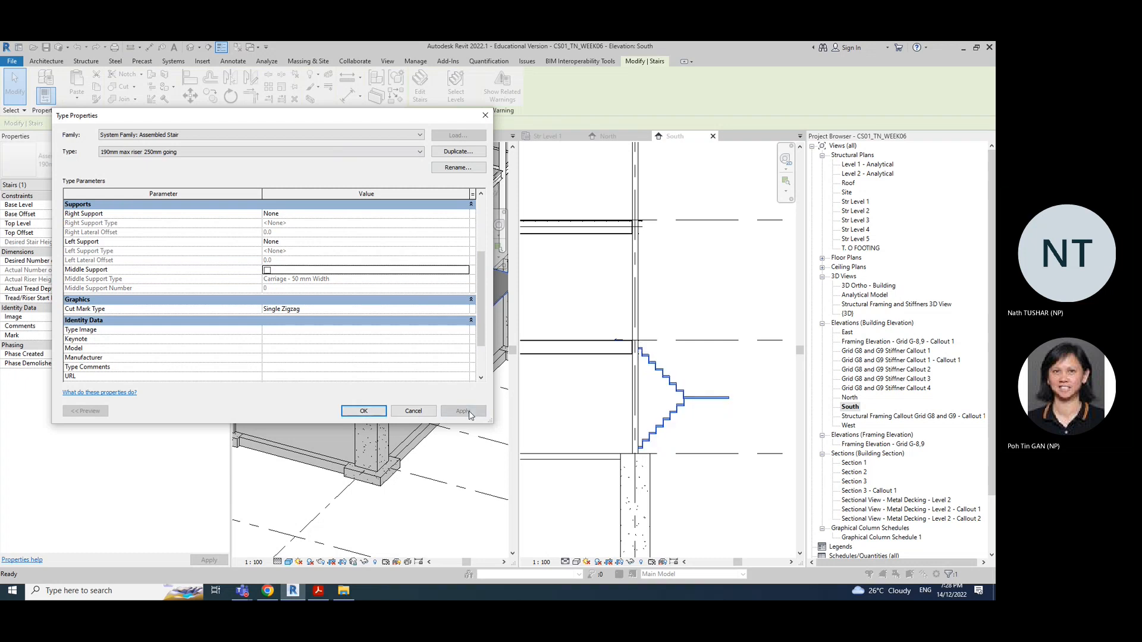
{"action": "left_click", "coordinate": [363, 411]}
{"action": "left_click", "coordinate": [697, 430]}
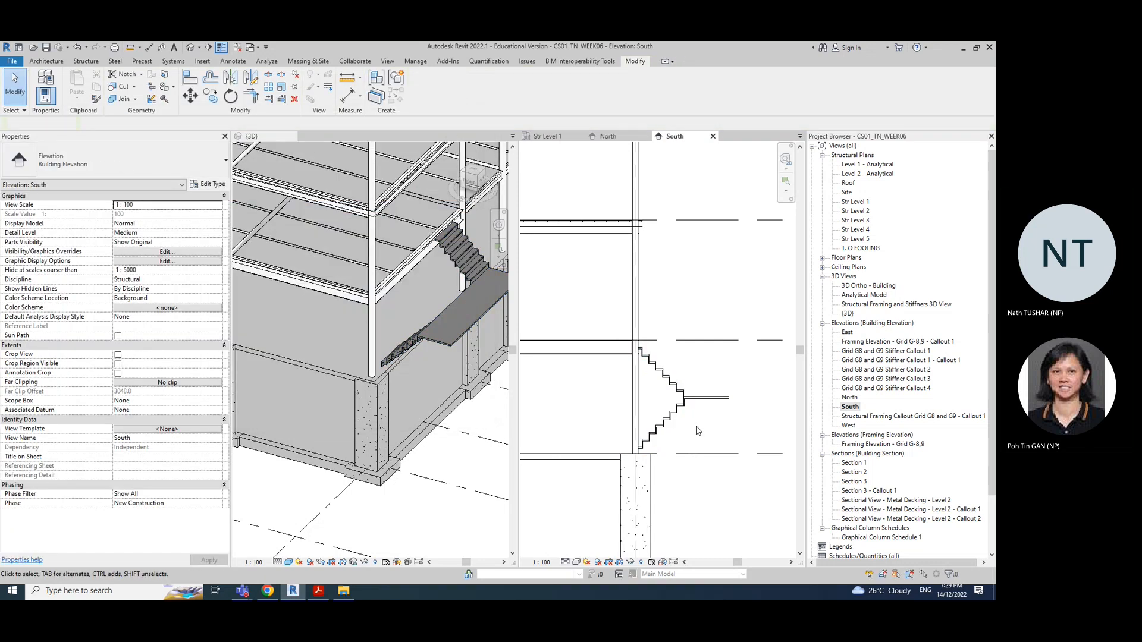
Set the right support of the external stair's 190mm max riser 250mm going type to Carriage (Open)
{"action": "left_click", "coordinate": [421, 407]}
{"action": "middle_click_drag", "start_coordinate": [443, 413], "coordinate": [474, 374], "text": "shift"}
{"action": "left_click", "coordinate": [470, 324]}
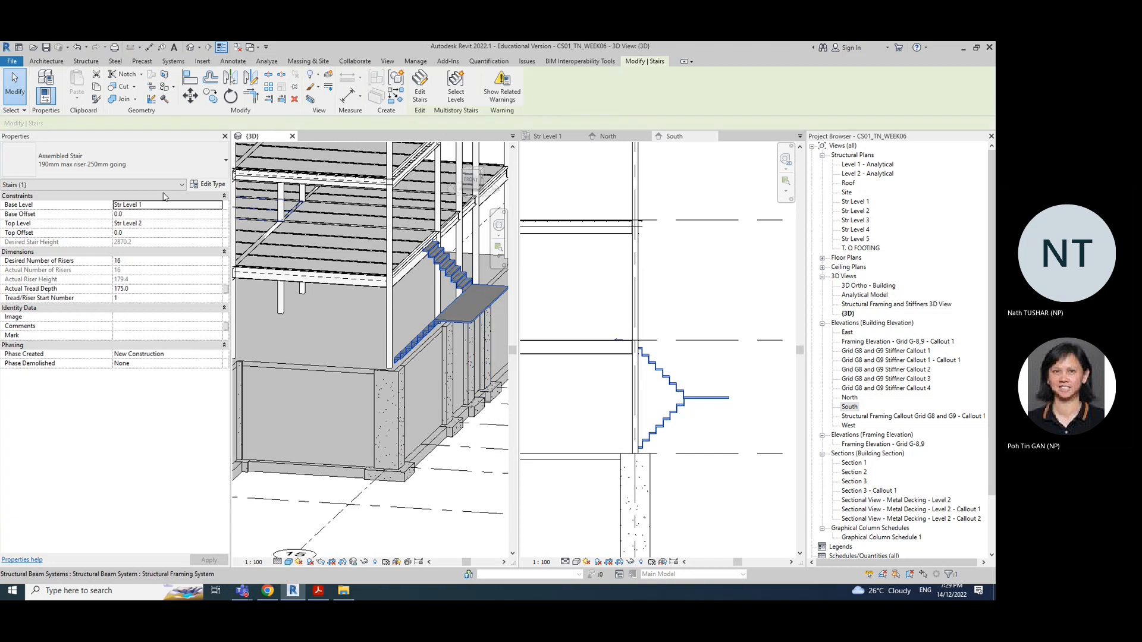
{"action": "left_click", "coordinate": [215, 185]}
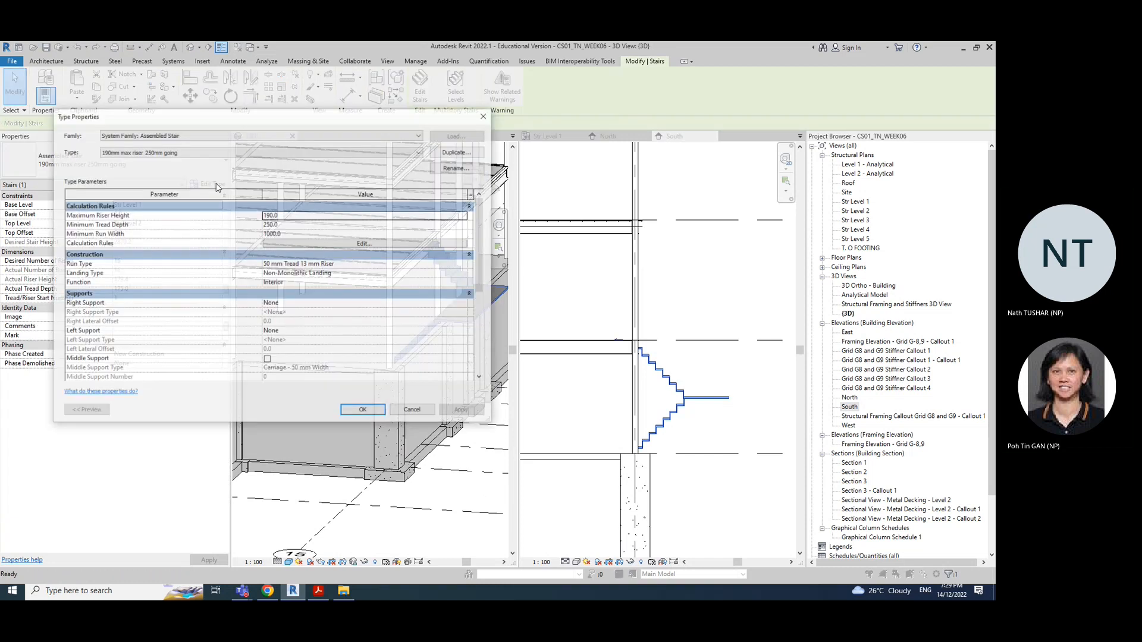
{"action": "left_click", "coordinate": [355, 302]}
{"action": "left_click", "coordinate": [465, 305]}
{"action": "left_click", "coordinate": [296, 332]}
Review the type properties of the right support's Carriage - 50 mm Width, leaving them unchanged
{"action": "left_click", "coordinate": [355, 314]}
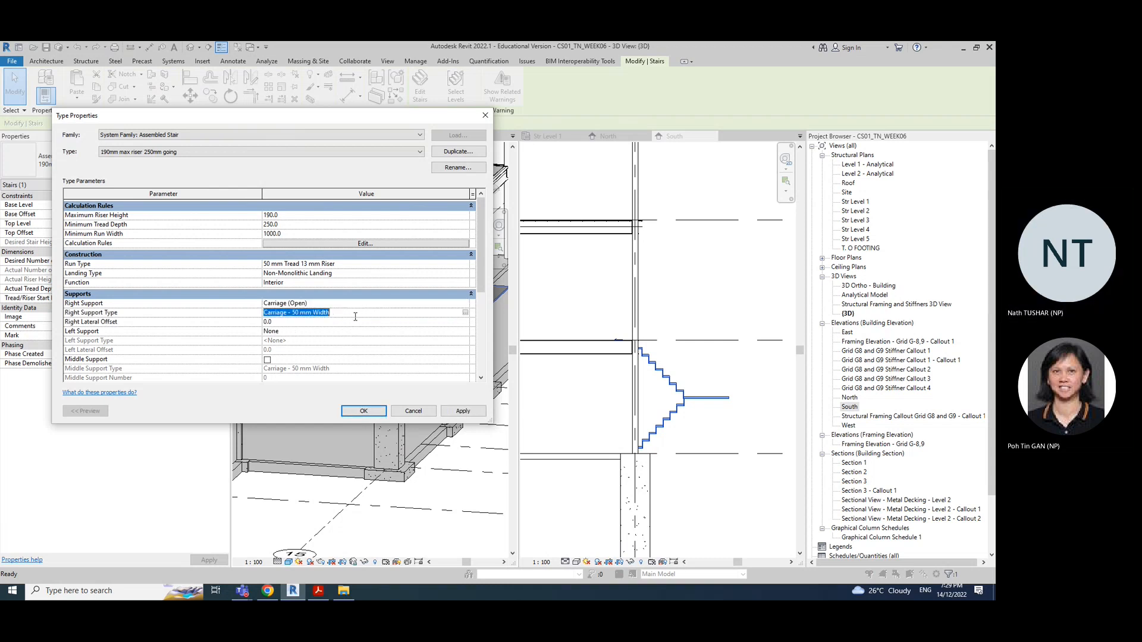
{"action": "left_click", "coordinate": [465, 313]}
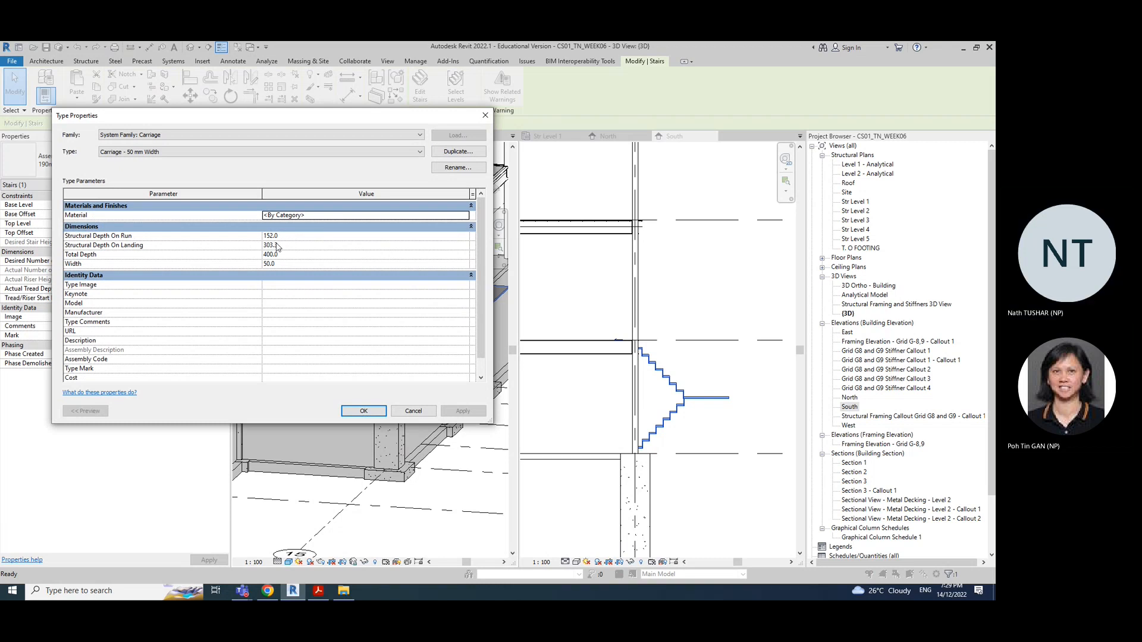
{"action": "scroll", "coordinate": [262, 350], "scroll_direction": "down", "scroll_amount": 1}
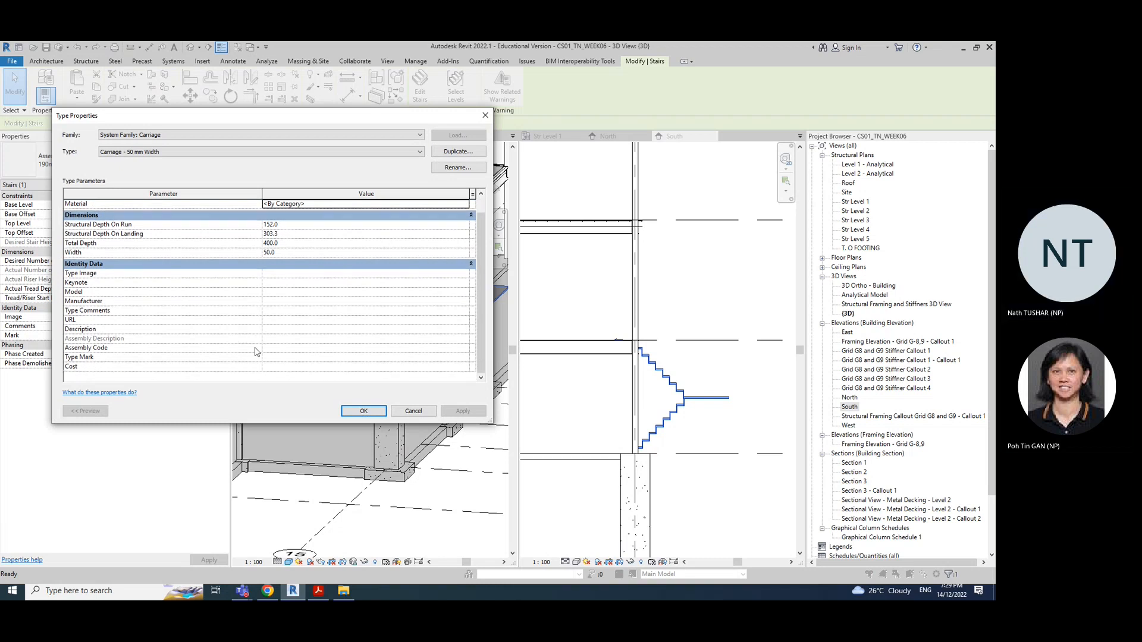
{"action": "left_click", "coordinate": [415, 412]}
Set the left support of the stair type to Carriage (Open)
{"action": "left_click", "coordinate": [300, 331]}
{"action": "left_click", "coordinate": [465, 331]}
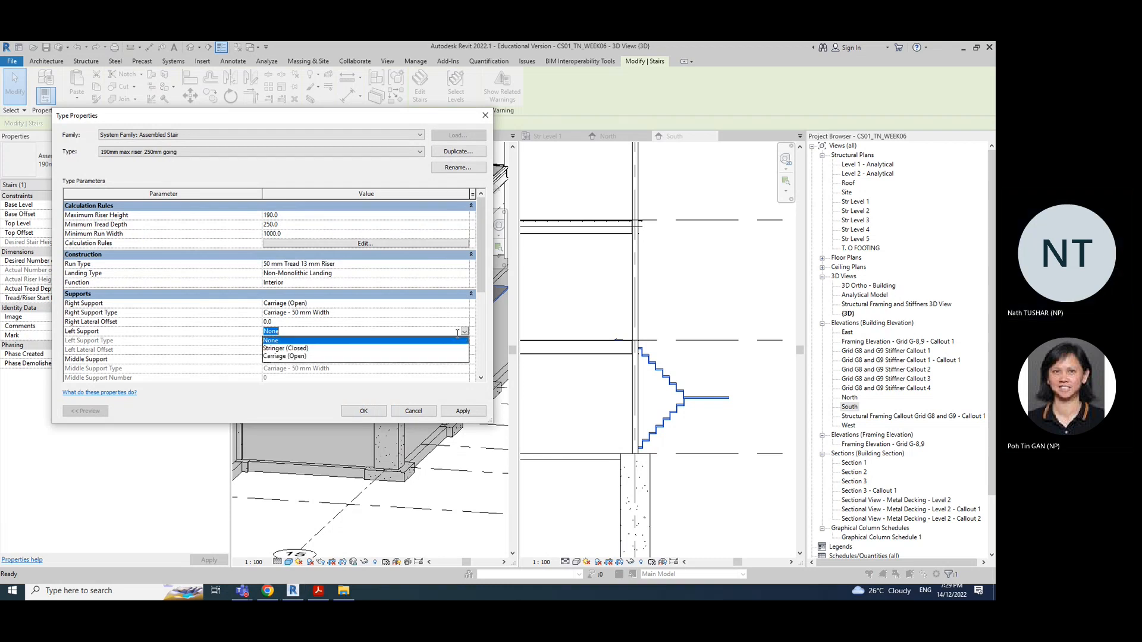
{"action": "left_click", "coordinate": [285, 357]}
Enable the stair type's middle support and apply the support changes to the external stair
{"action": "scroll", "coordinate": [274, 309], "scroll_direction": "down", "scroll_amount": 3}
{"action": "left_click", "coordinate": [270, 290]}
{"action": "left_click", "coordinate": [268, 291]}
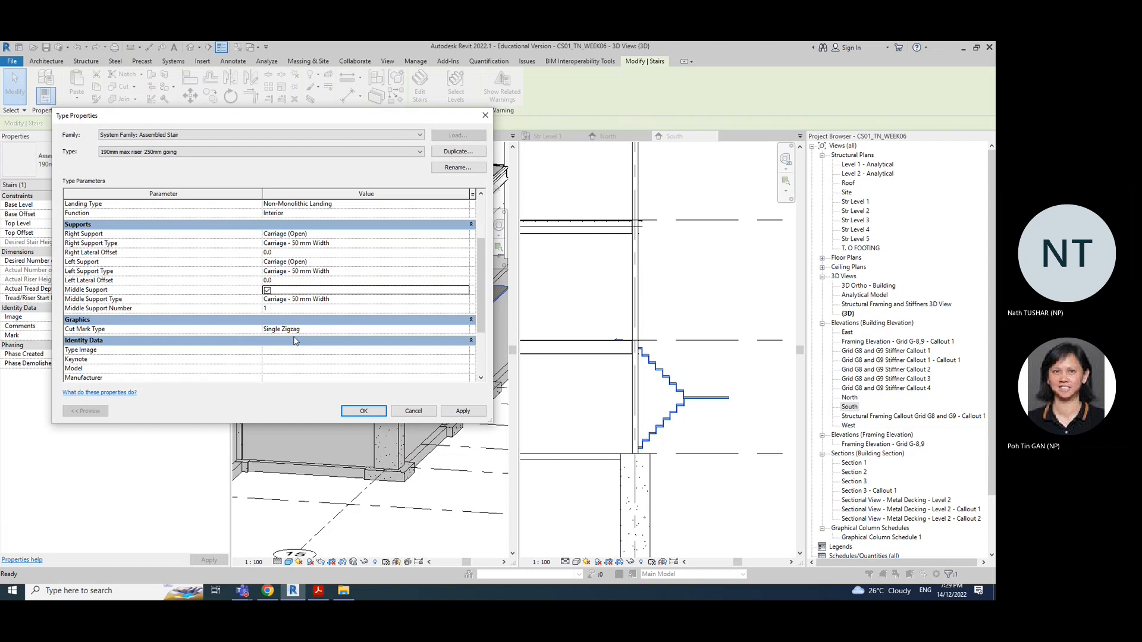
{"action": "scroll", "coordinate": [302, 338], "scroll_direction": "down", "scroll_amount": 3}
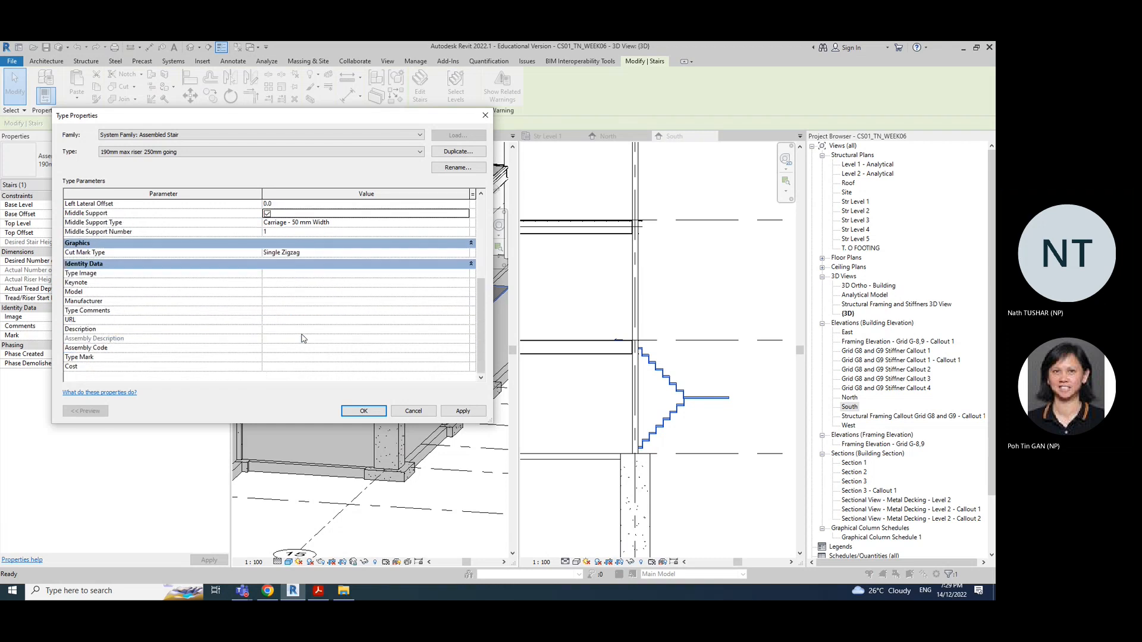
{"action": "left_click", "coordinate": [462, 410]}
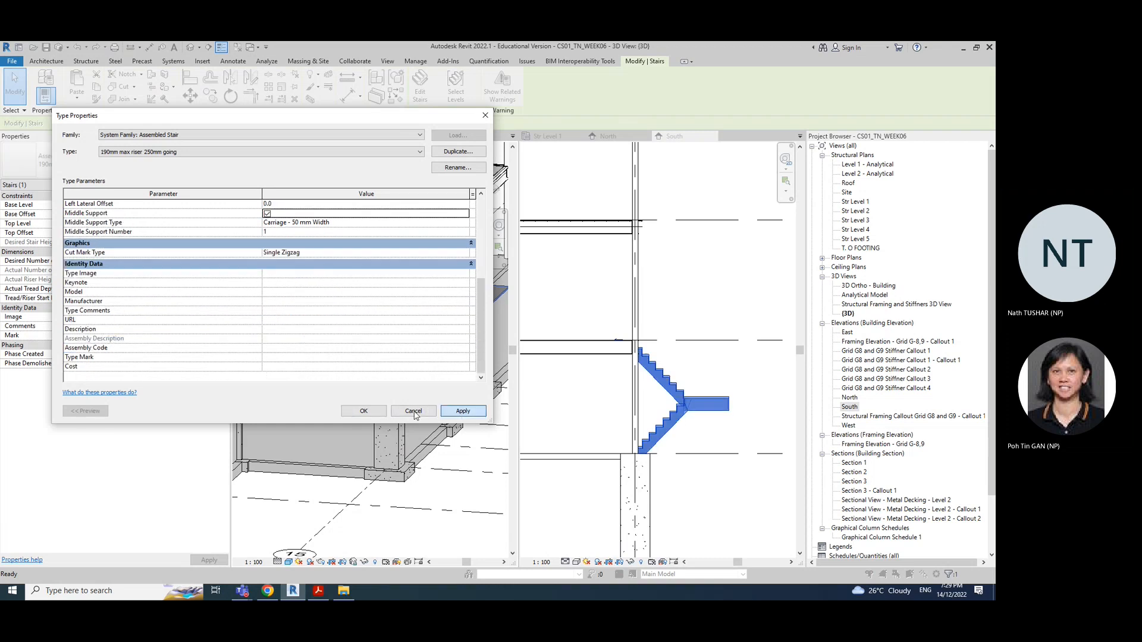
{"action": "left_click", "coordinate": [364, 411]}
{"action": "left_click", "coordinate": [607, 307]}
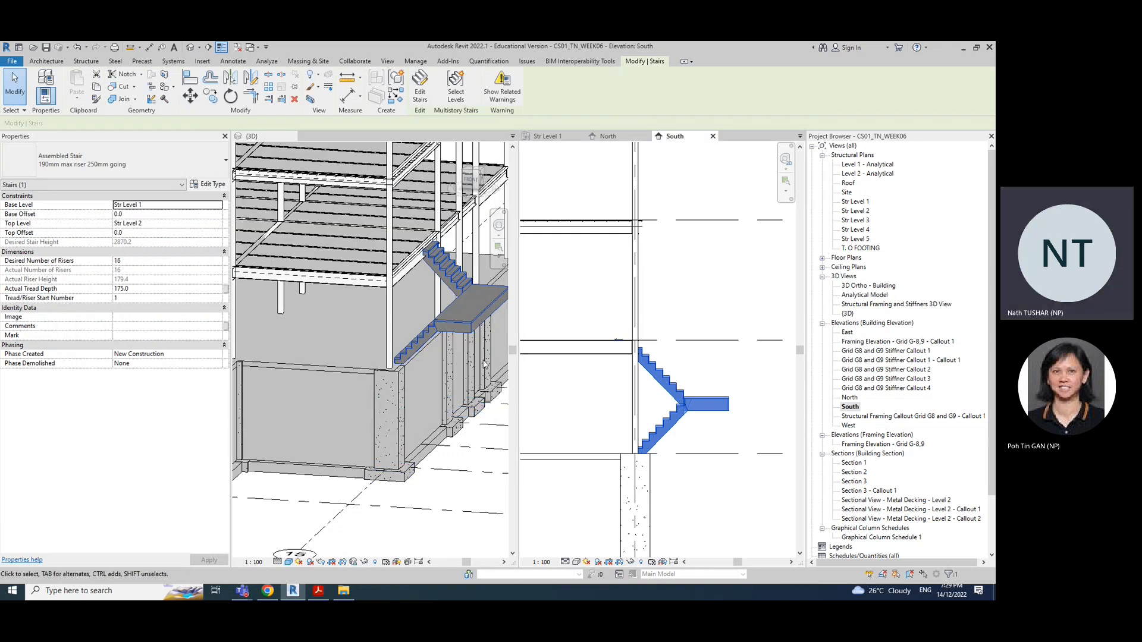
{"action": "key", "text": "Escape"}
Examine the stair with its carriage supports in the 3D view and against the levels in the South elevation
{"action": "scroll", "coordinate": [470, 386], "scroll_direction": "down", "scroll_amount": 3}
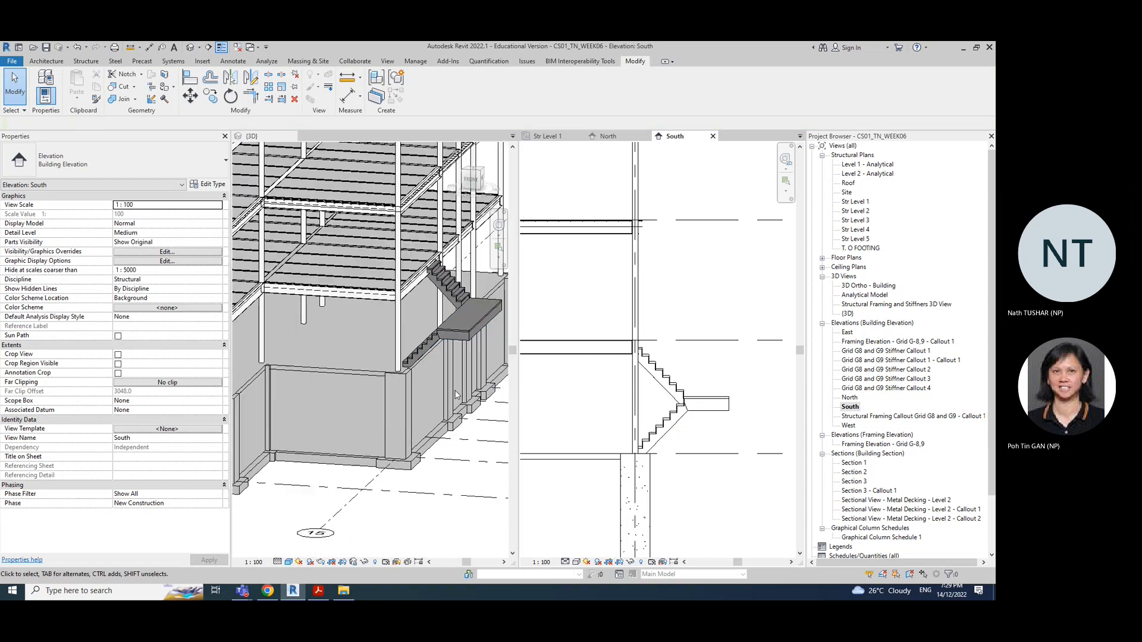
{"action": "scroll", "coordinate": [444, 422], "scroll_direction": "down", "scroll_amount": 1}
{"action": "left_click", "coordinate": [415, 489]}
{"action": "mouse_move", "coordinate": [414, 491]}
{"action": "middle_mouse_down", "text": "shift"}
{"action": "mouse_move", "coordinate": [456, 488]}
{"action": "mouse_move", "coordinate": [393, 458]}
{"action": "mouse_move", "coordinate": [428, 496]}
{"action": "middle_mouse_up", "text": "shift"}
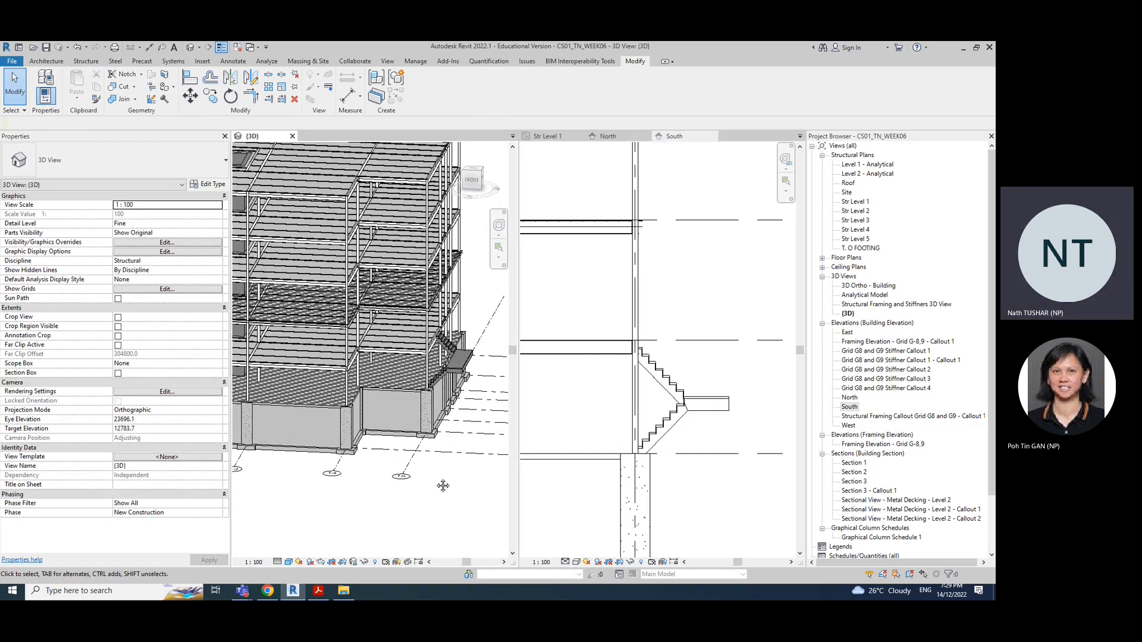
{"action": "mouse_move", "coordinate": [410, 542]}
{"action": "middle_mouse_down", "text": "shift"}
{"action": "mouse_move", "coordinate": [419, 527]}
{"action": "mouse_move", "coordinate": [427, 539]}
{"action": "middle_mouse_up", "text": "shift"}
{"action": "left_click", "coordinate": [745, 405]}
{"action": "scroll", "coordinate": [741, 408], "scroll_direction": "down", "scroll_amount": 4}
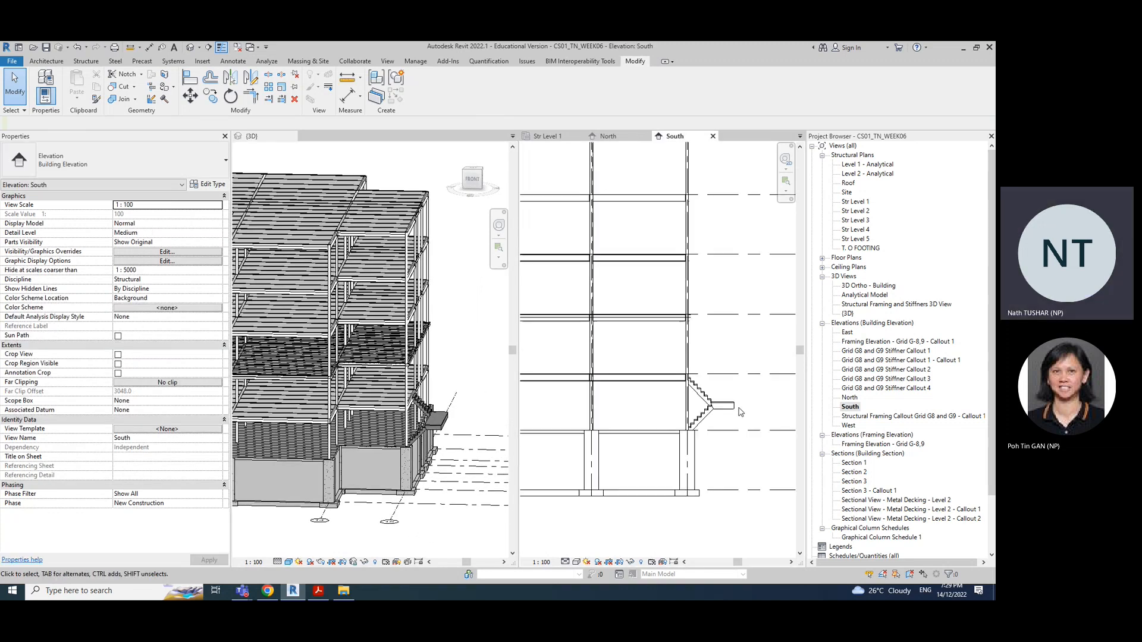
{"action": "middle_click_drag", "start_coordinate": [774, 408], "coordinate": [689, 423]}
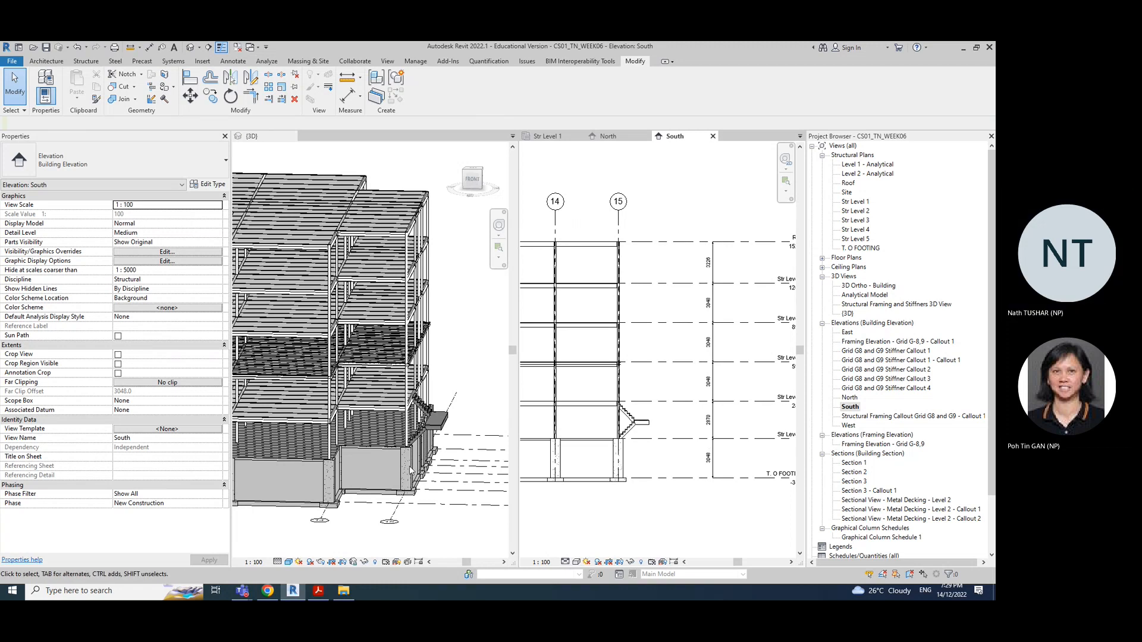
Try copying the external stair and pasting it aligned to Str Level 3, Str Level 4 and Str Level 5
{"action": "left_click", "coordinate": [440, 422]}
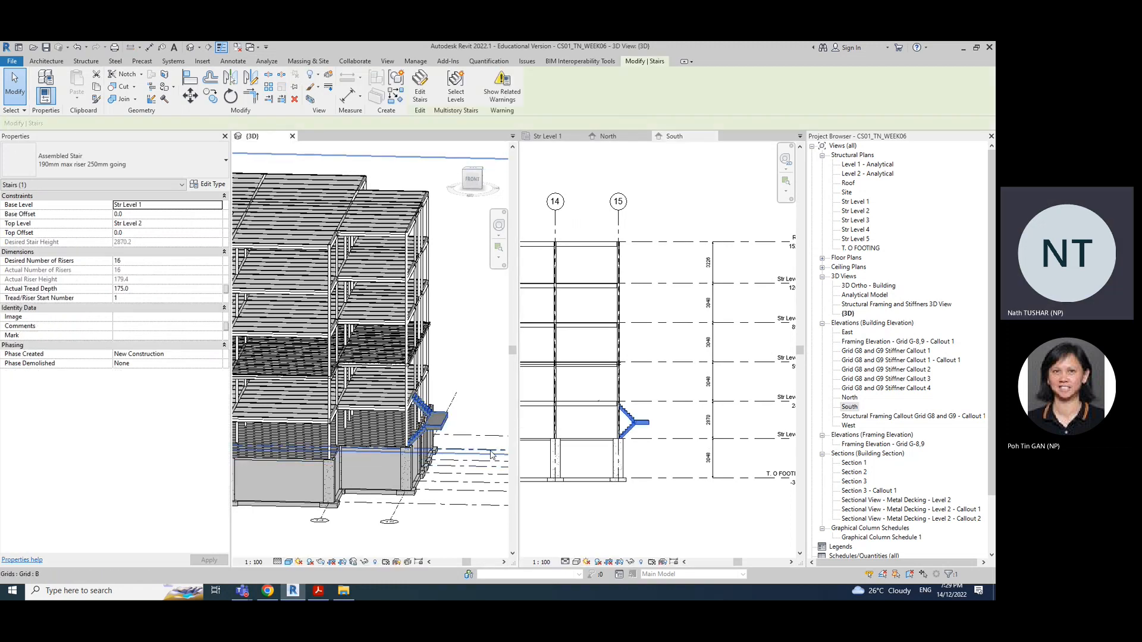
{"action": "left_click", "coordinate": [96, 87]}
{"action": "left_click", "coordinate": [75, 100]}
{"action": "left_click", "coordinate": [113, 136]}
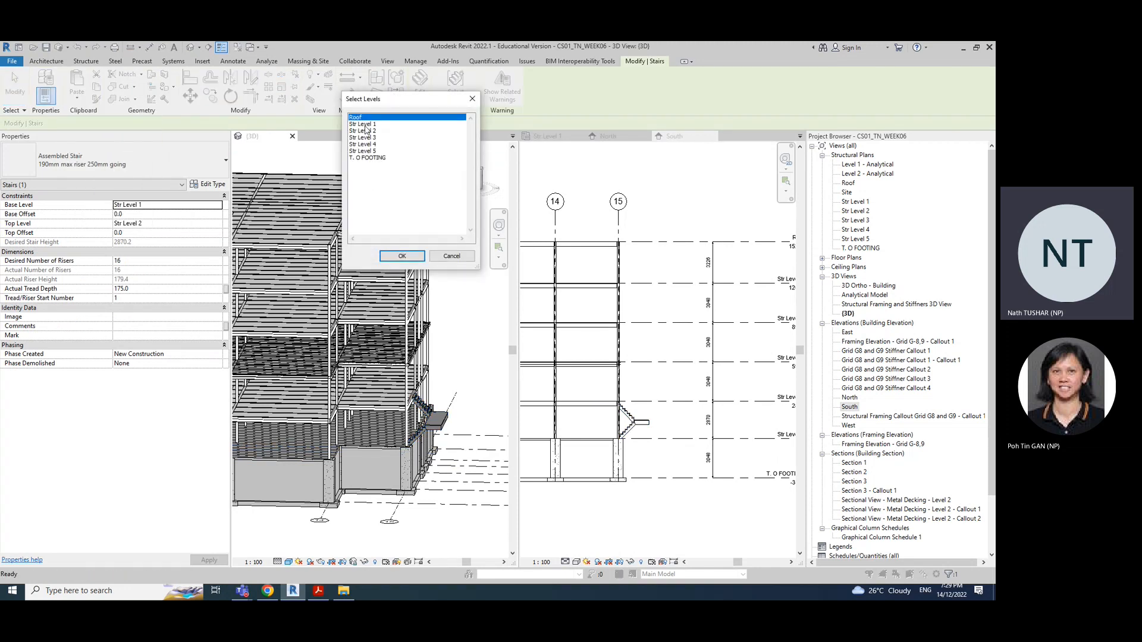
{"action": "left_click_drag", "start_coordinate": [366, 138], "coordinate": [368, 151]}
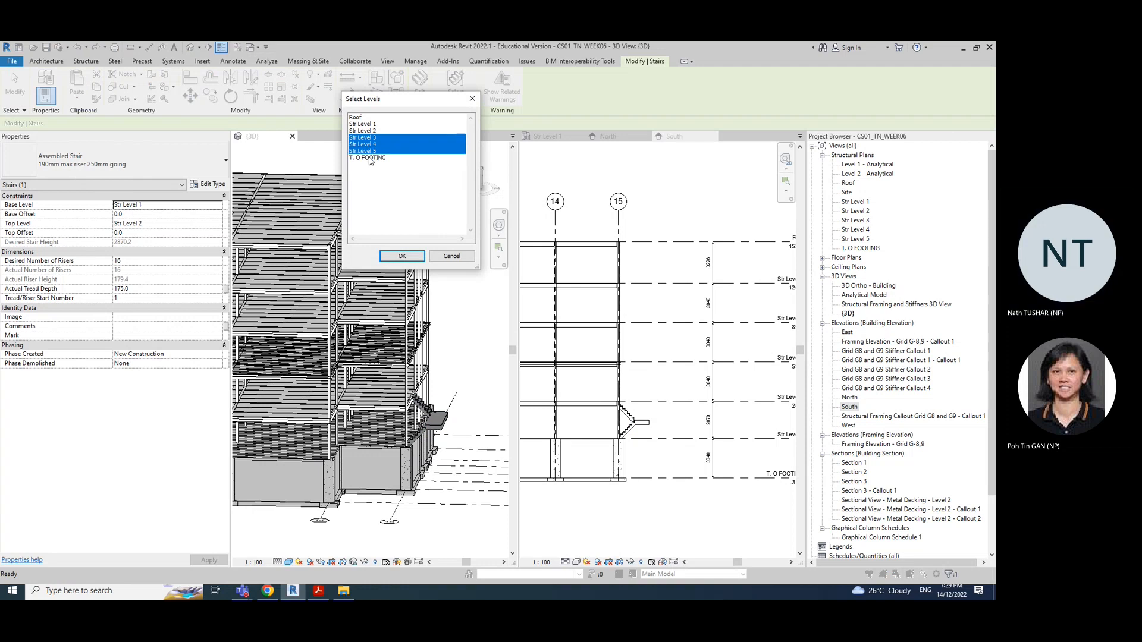
{"action": "left_click", "coordinate": [417, 256]}
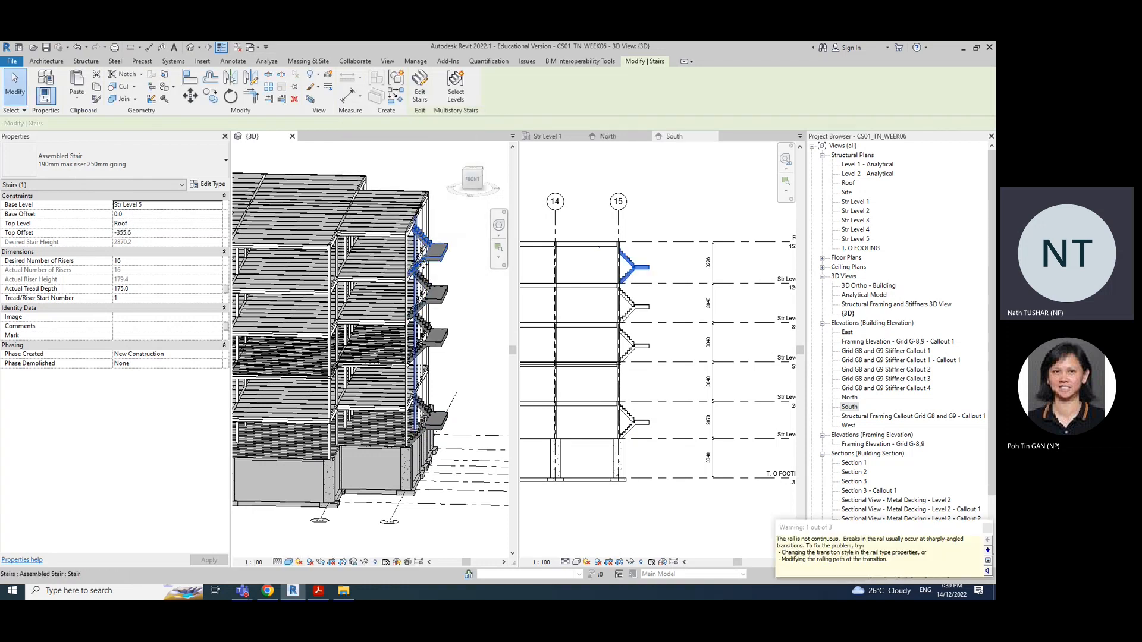
{"action": "left_click", "coordinate": [462, 350]}
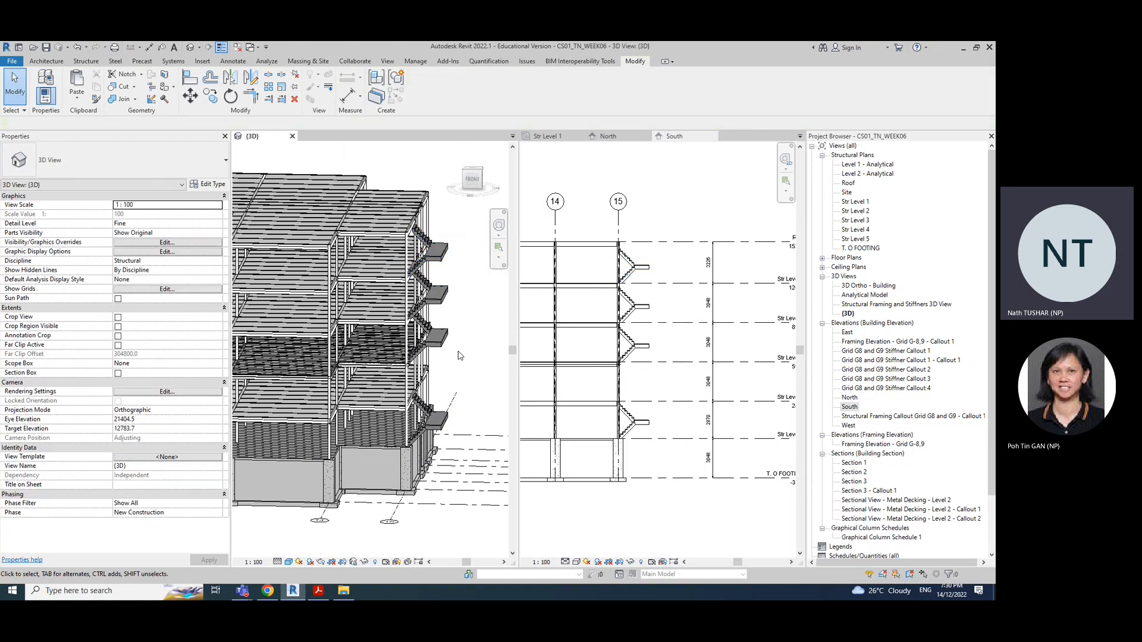
Inspect the pasted stairs on the upper levels in 3D and undo the paste
{"action": "scroll", "coordinate": [458, 356], "scroll_direction": "up", "scroll_amount": 3}
{"action": "scroll", "coordinate": [430, 381], "scroll_direction": "up", "scroll_amount": 4}
{"action": "scroll", "coordinate": [419, 345], "scroll_direction": "down", "scroll_amount": 2}
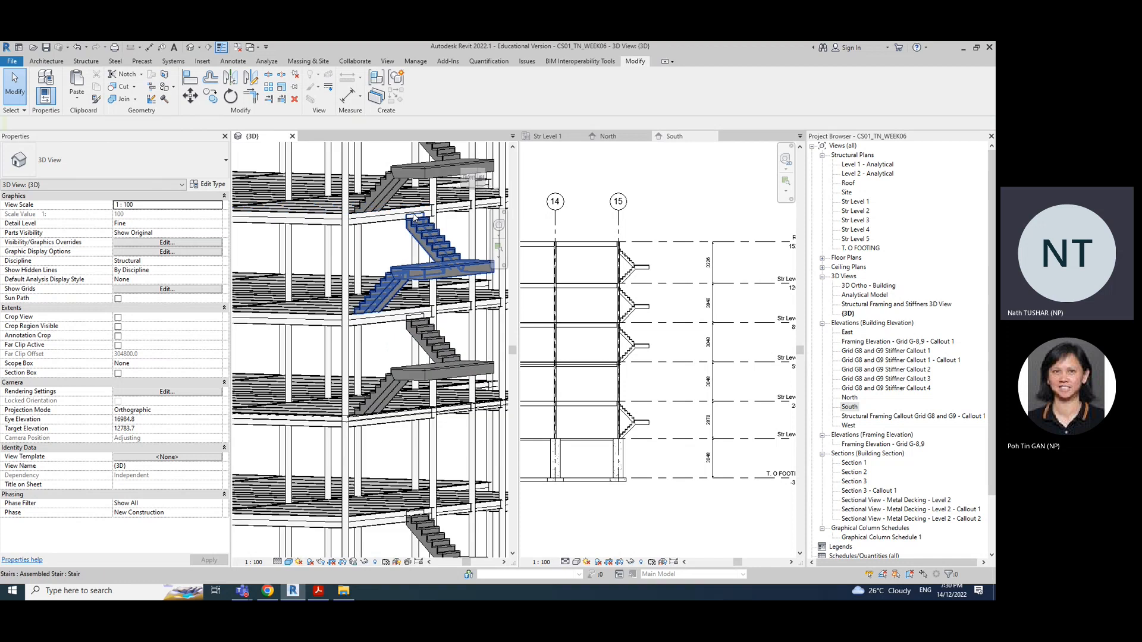
{"action": "scroll", "coordinate": [443, 517], "scroll_direction": "down", "scroll_amount": 2}
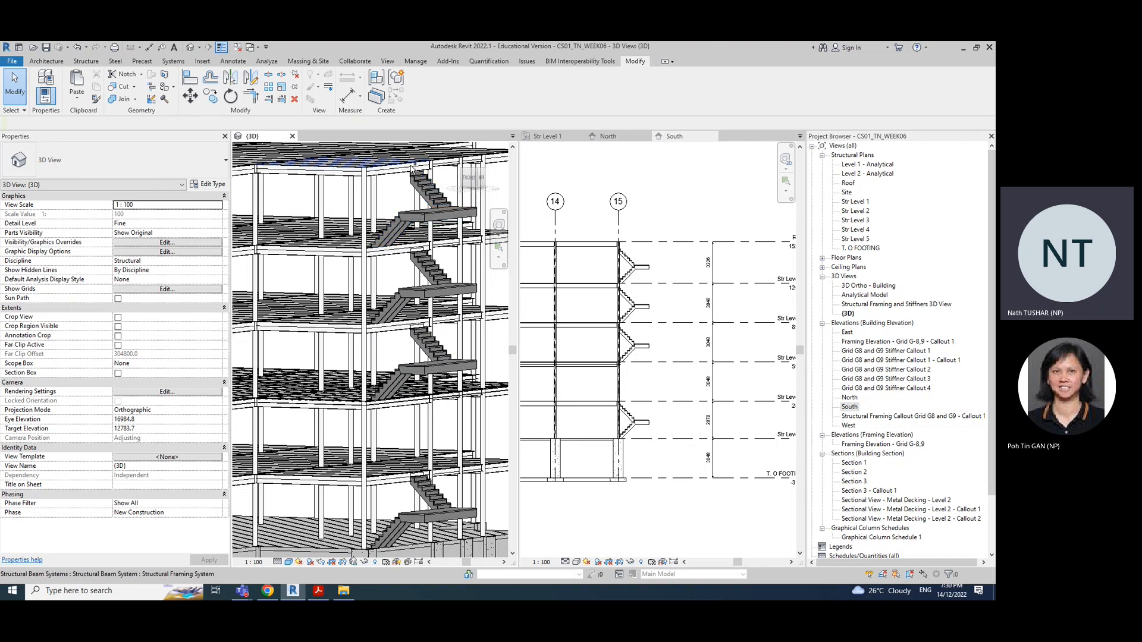
{"action": "key", "text": "ctrl+z"}
{"action": "scroll", "coordinate": [435, 296], "scroll_direction": "down", "scroll_amount": 3}
Close the South, North and Str Level 1 views, keeping only the 3D view open
{"action": "left_click", "coordinate": [651, 221]}
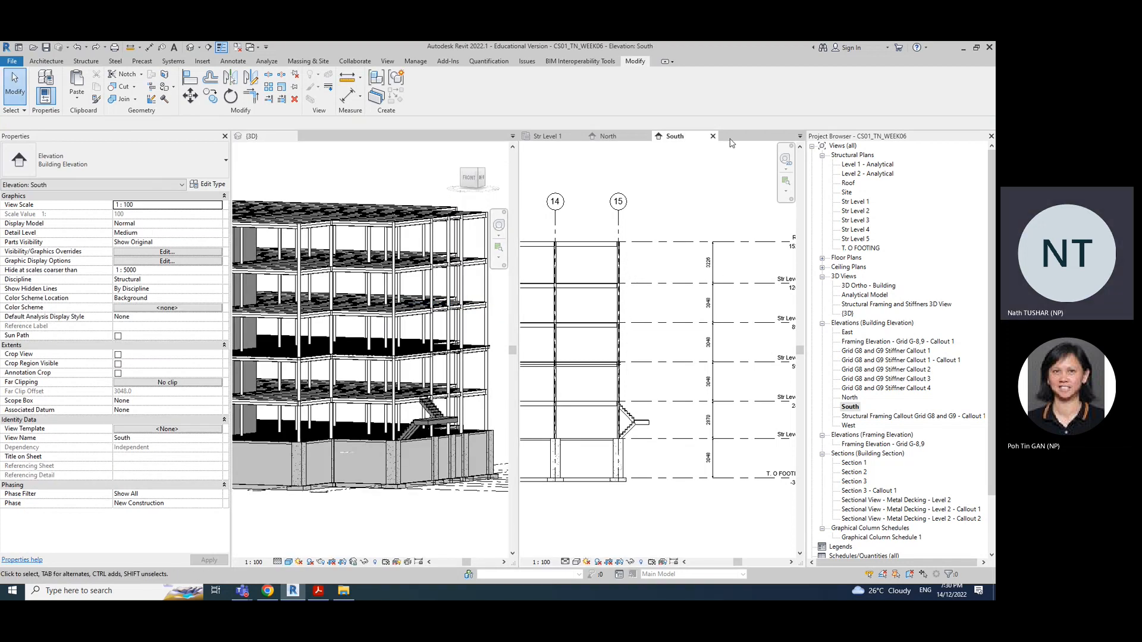
{"action": "left_click", "coordinate": [712, 136]}
{"action": "left_click", "coordinate": [644, 137]}
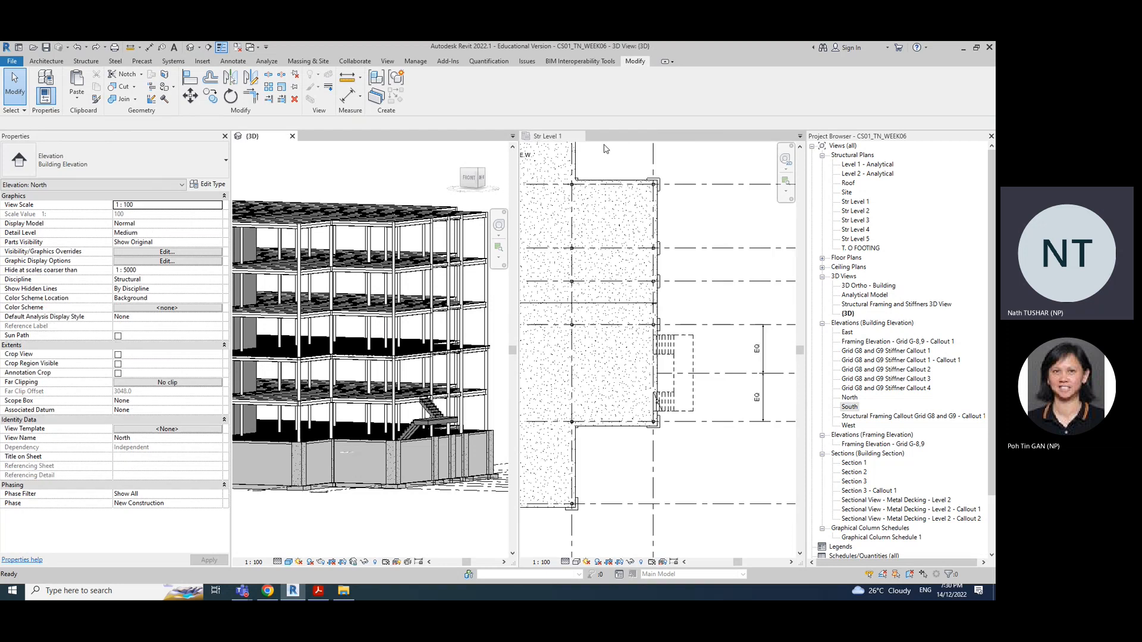
{"action": "left_click", "coordinate": [564, 138]}
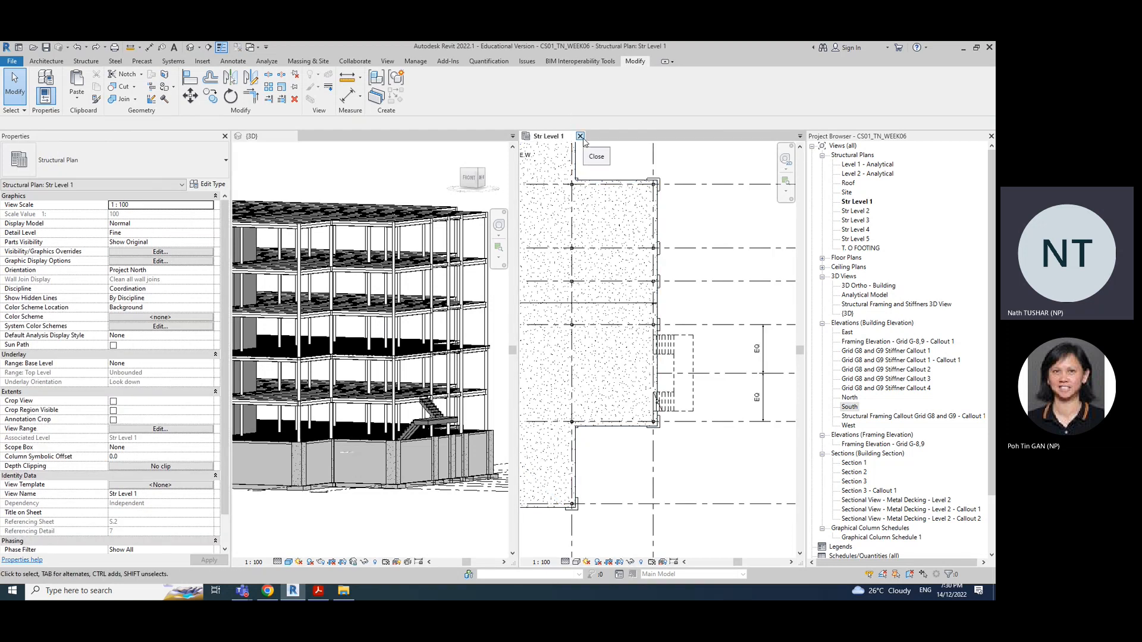
{"action": "left_click", "coordinate": [581, 138]}
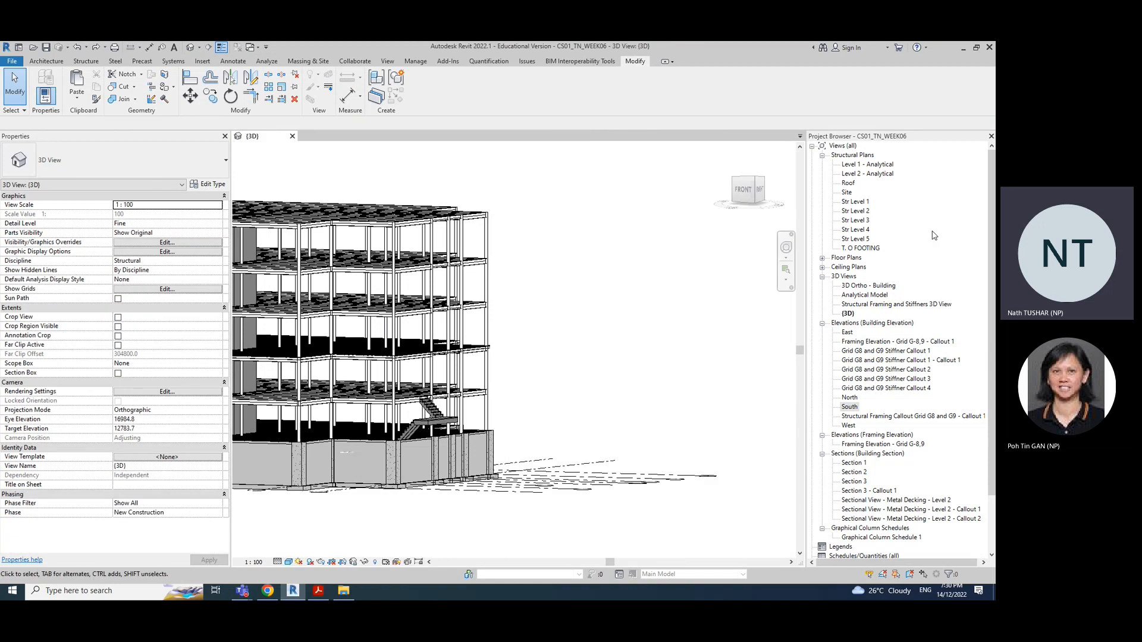
Open the Str Level 2 structural plan and tile it beside the 3D view
{"action": "double_click", "coordinate": [860, 212]}
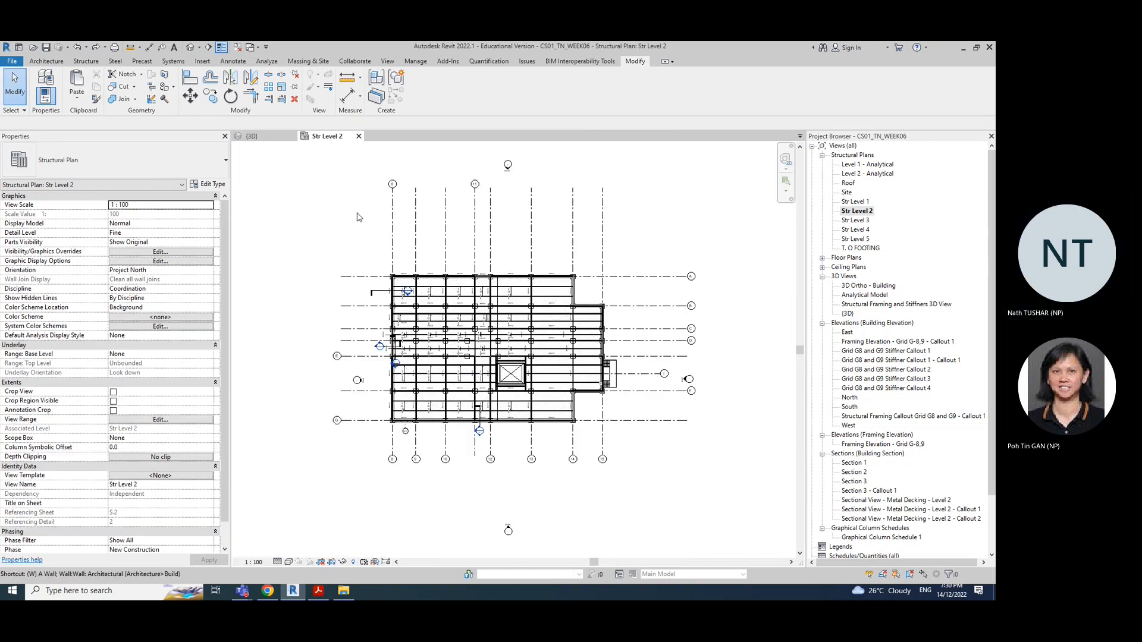
{"action": "key", "text": "w"}
{"action": "key", "text": "t"}
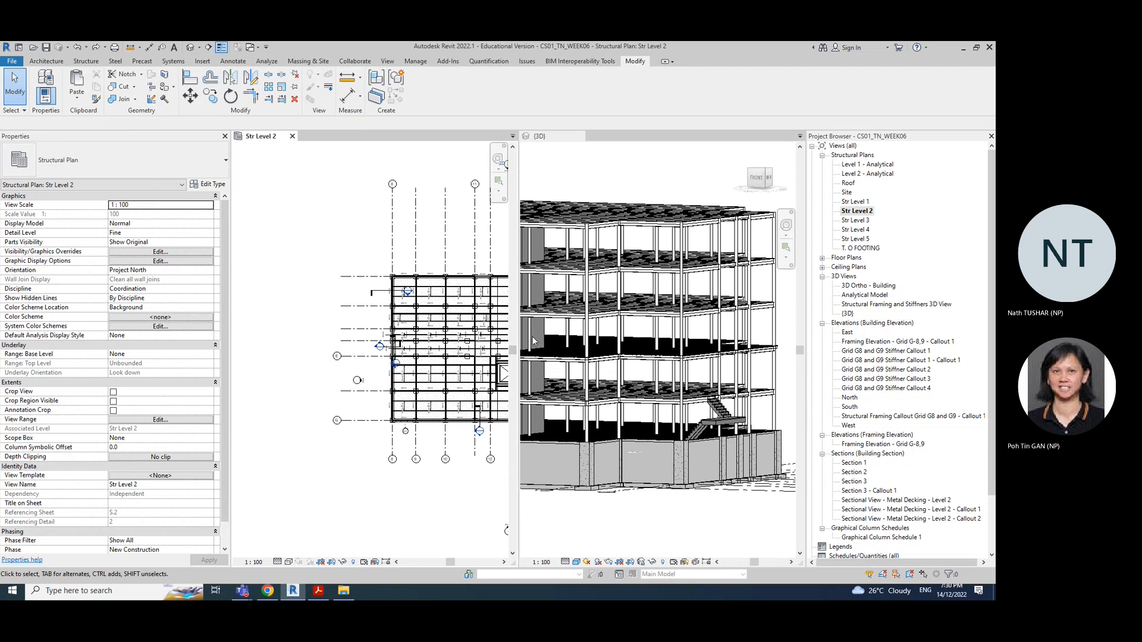
{"action": "middle_click", "coordinate": [302, 322]}
{"action": "middle_click", "coordinate": [301, 321]}
Examine the external stair and its outer 900mm railing in the Str Level 2 plan, checking each one's properties
{"action": "scroll", "coordinate": [452, 379], "scroll_direction": "up", "scroll_amount": 3}
{"action": "scroll", "coordinate": [452, 381], "scroll_direction": "up", "scroll_amount": 6}
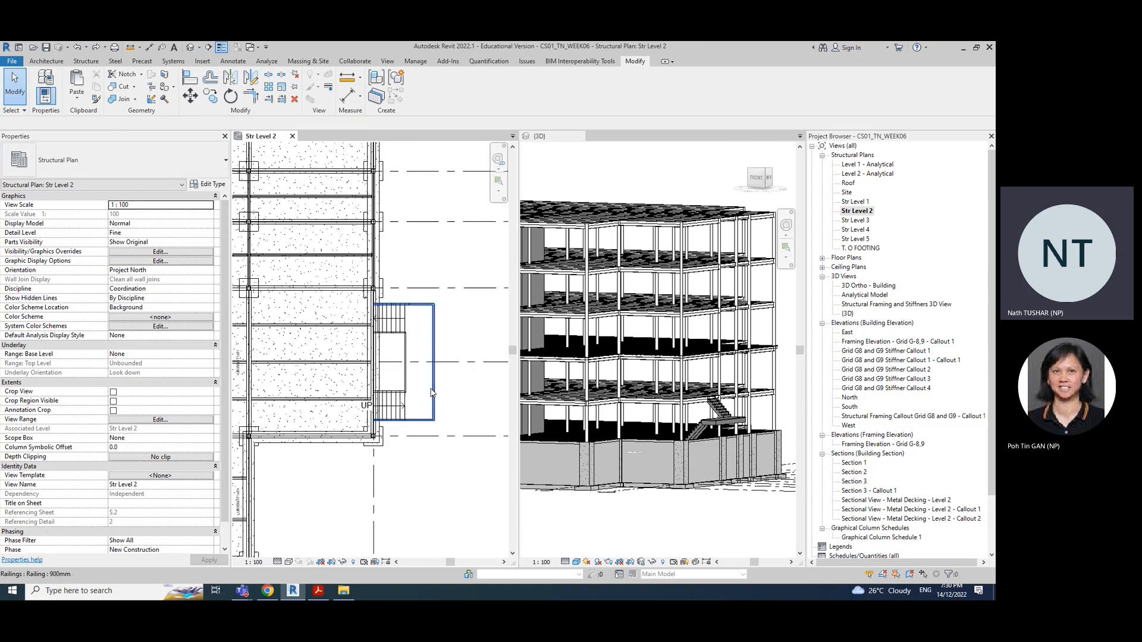
{"action": "left_click", "coordinate": [432, 392]}
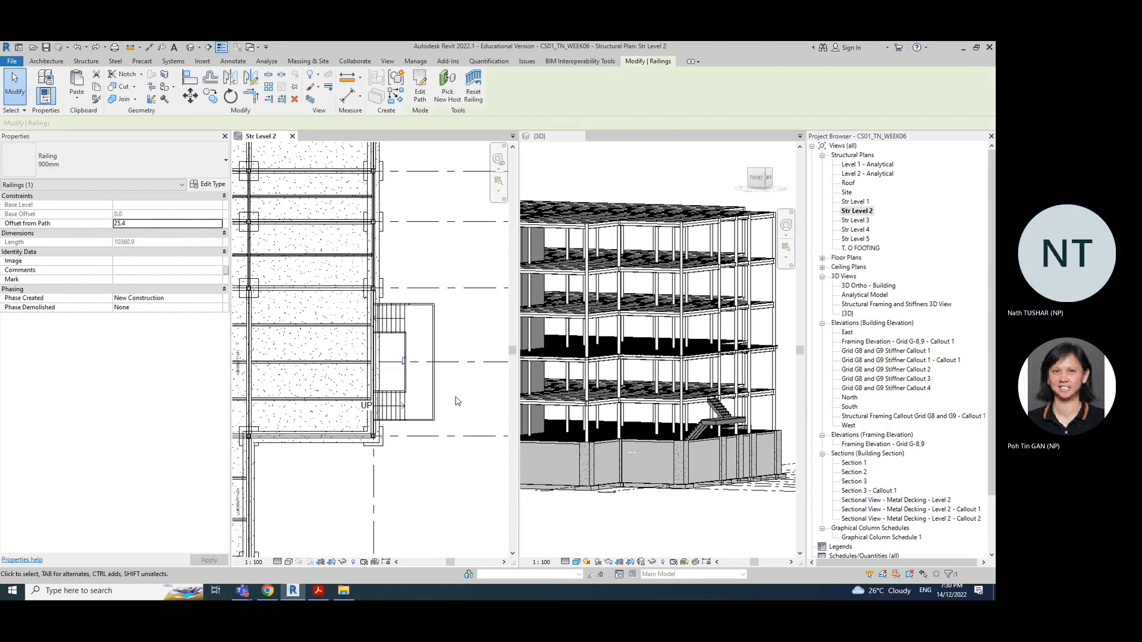
{"action": "left_click", "coordinate": [393, 315]}
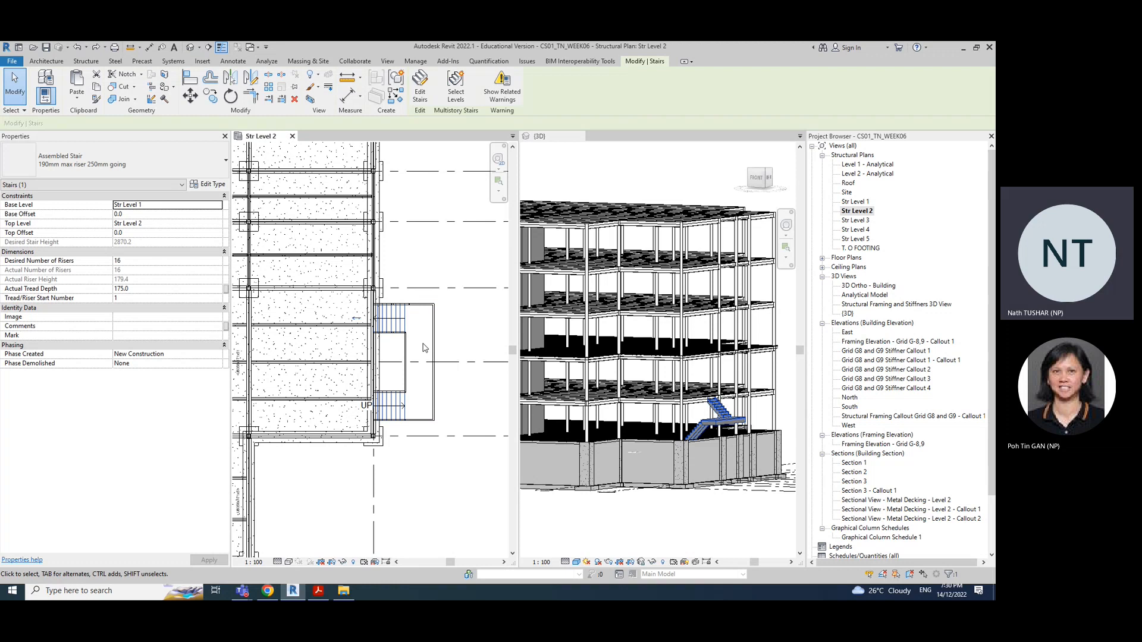
{"action": "left_click", "coordinate": [470, 336]}
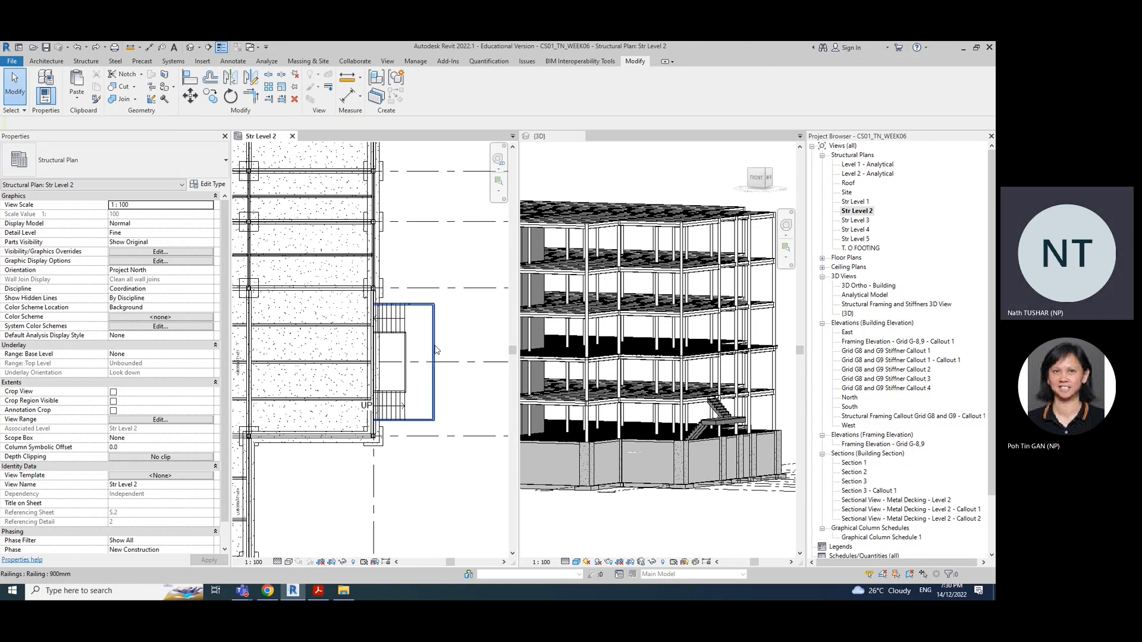
{"action": "left_click", "coordinate": [434, 384]}
{"action": "left_click", "coordinate": [453, 326]}
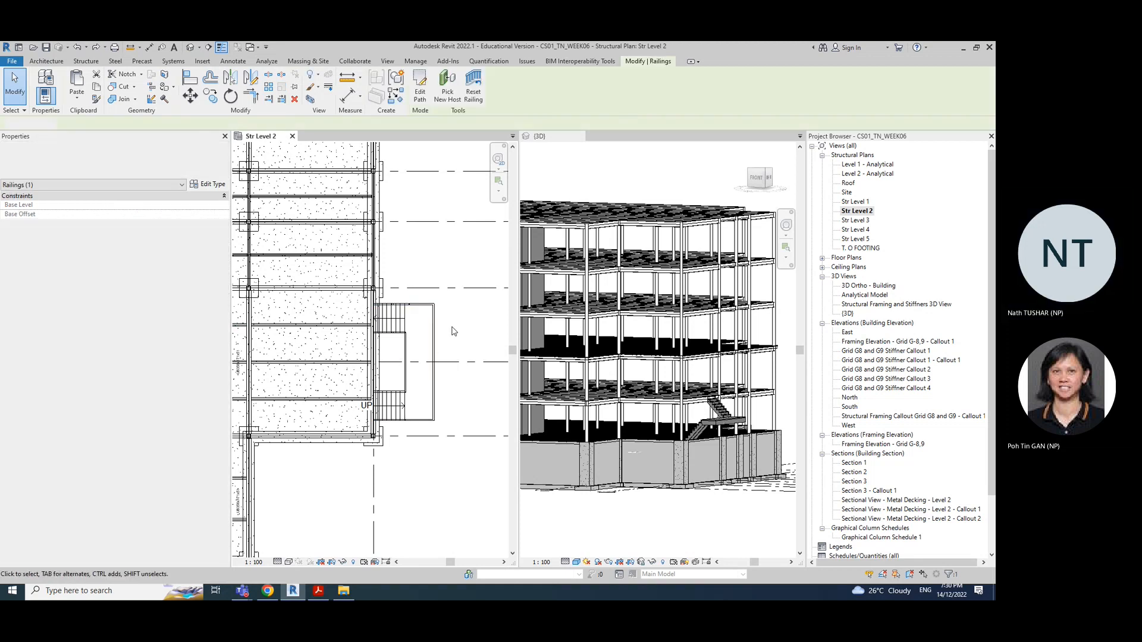
{"action": "left_click", "coordinate": [408, 330]}
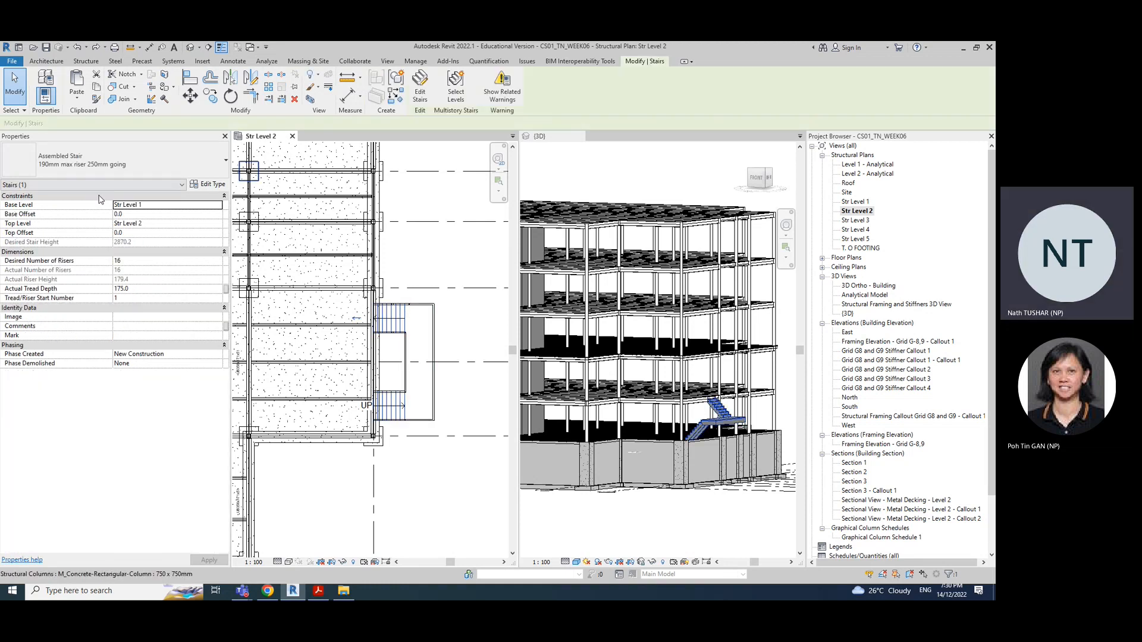
{"action": "left_click", "coordinate": [448, 303]}
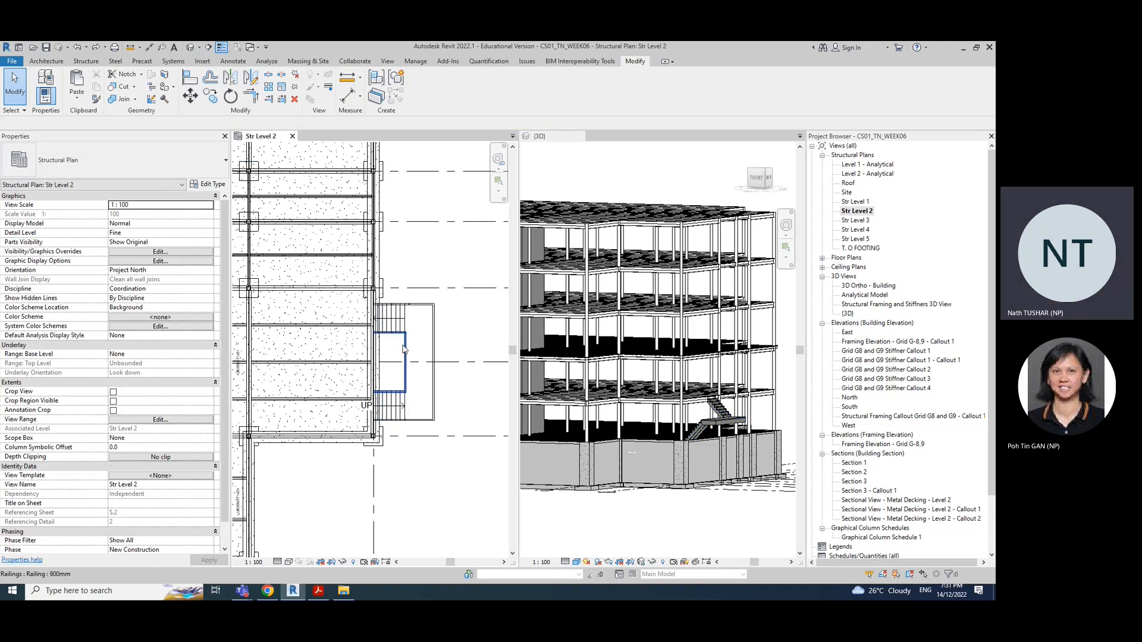
{"action": "left_click", "coordinate": [434, 321]}
{"action": "key", "text": "Escape"}
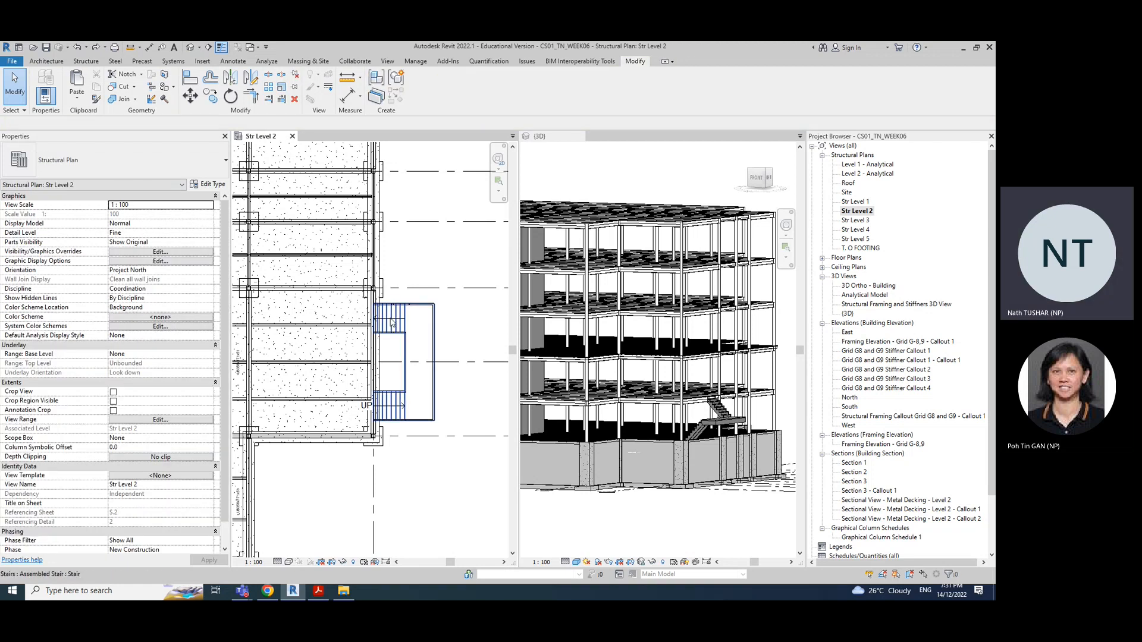
Start a new stair similar to the existing external stair from the Str Level 2 plan
{"action": "left_click", "coordinate": [404, 313]}
{"action": "right_click", "coordinate": [404, 314]}
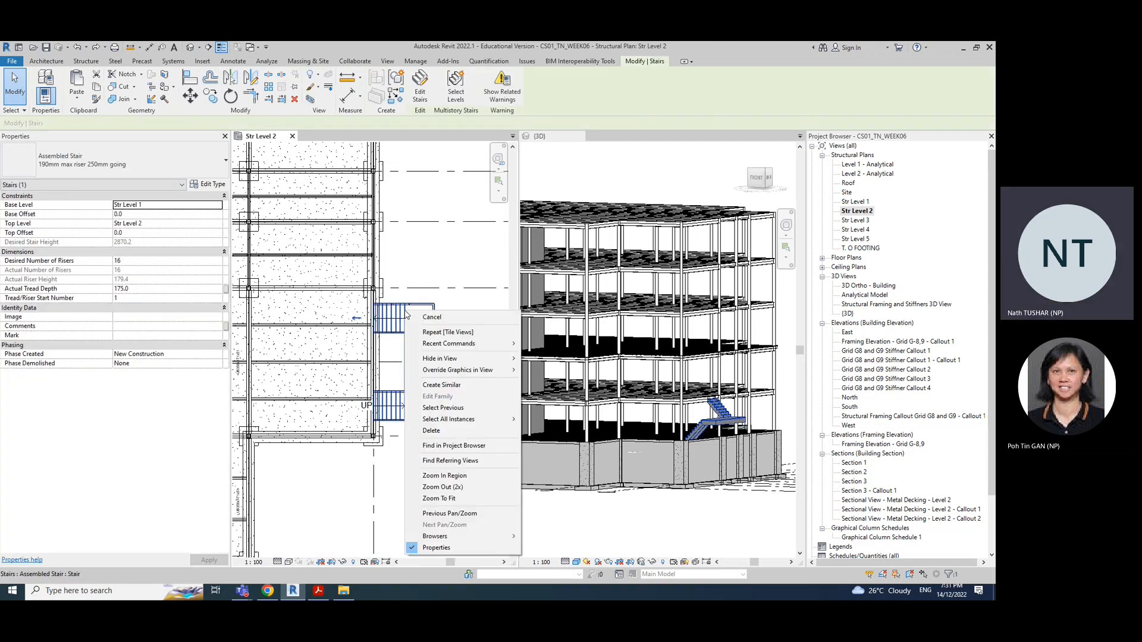
{"action": "left_click", "coordinate": [453, 384]}
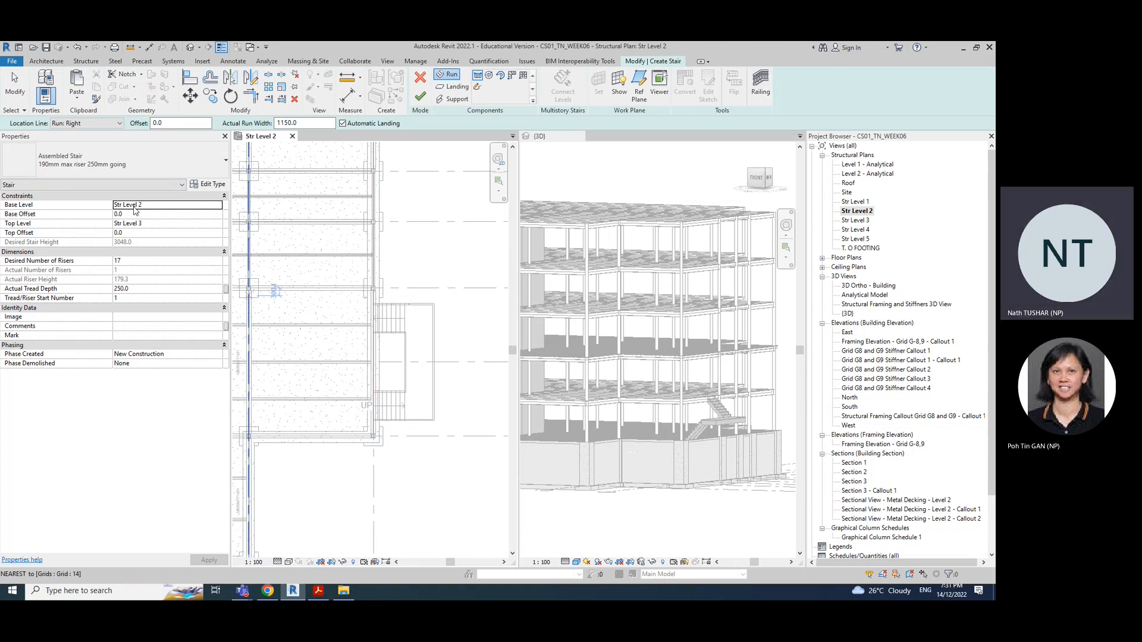
Try to draw the stair's first run along the centre of the existing lower flight, using the Run: Right location line
{"action": "scroll", "coordinate": [357, 405], "scroll_direction": "up", "scroll_amount": 4}
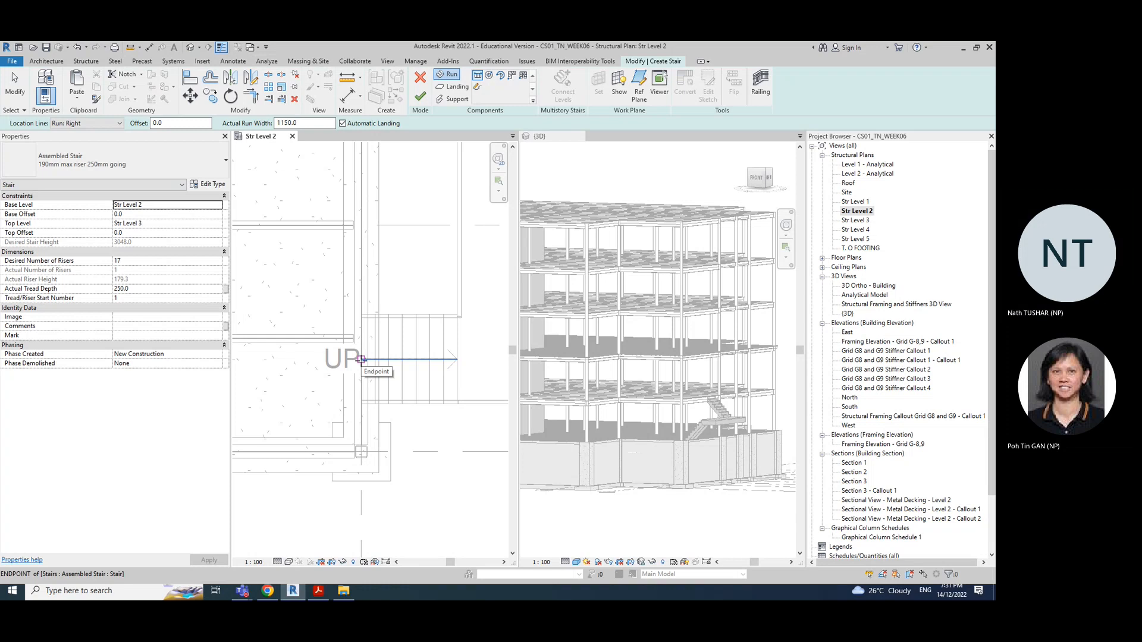
{"action": "left_click", "coordinate": [361, 360]}
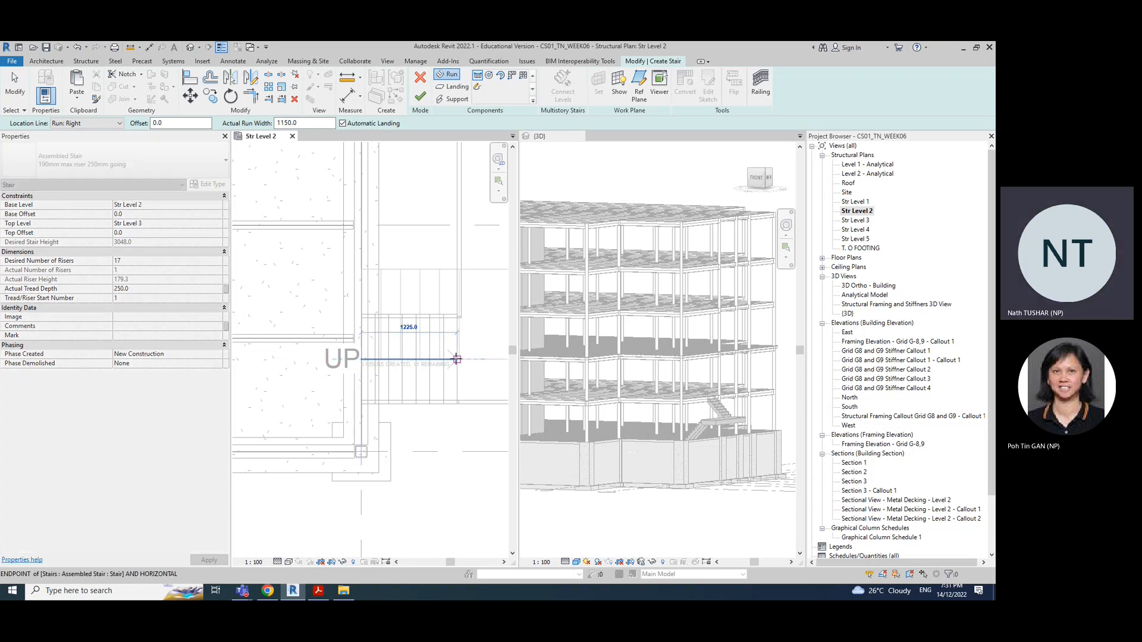
{"action": "scroll", "coordinate": [457, 360], "scroll_direction": "up", "scroll_amount": 3}
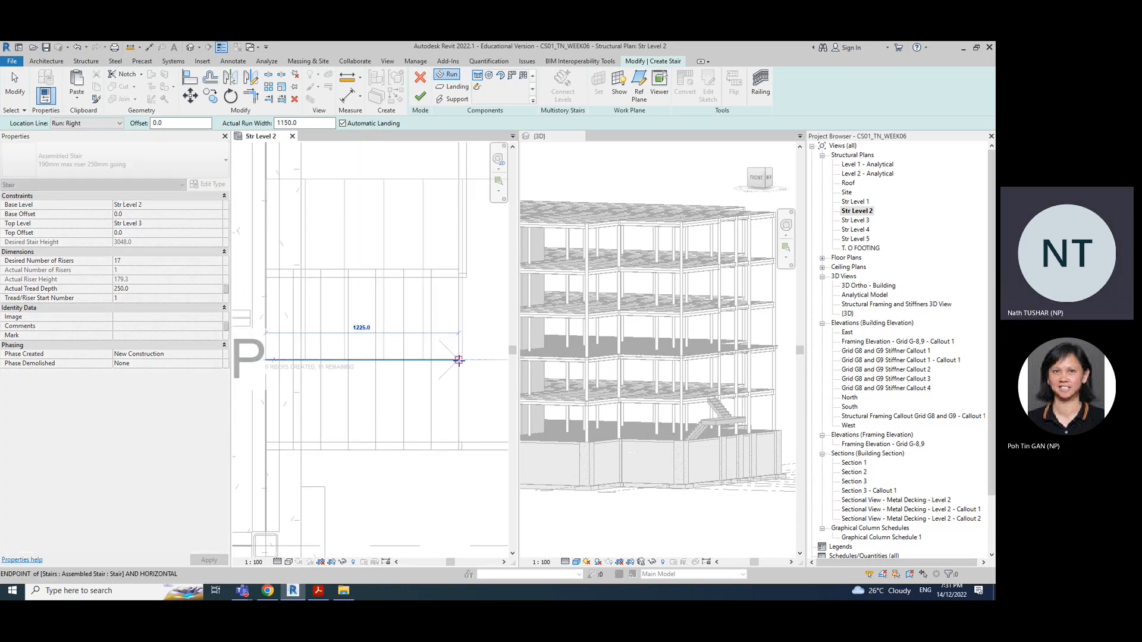
{"action": "left_click", "coordinate": [458, 360]}
{"action": "scroll", "coordinate": [458, 360], "scroll_direction": "down", "scroll_amount": 3}
{"action": "key", "text": "Escape"}
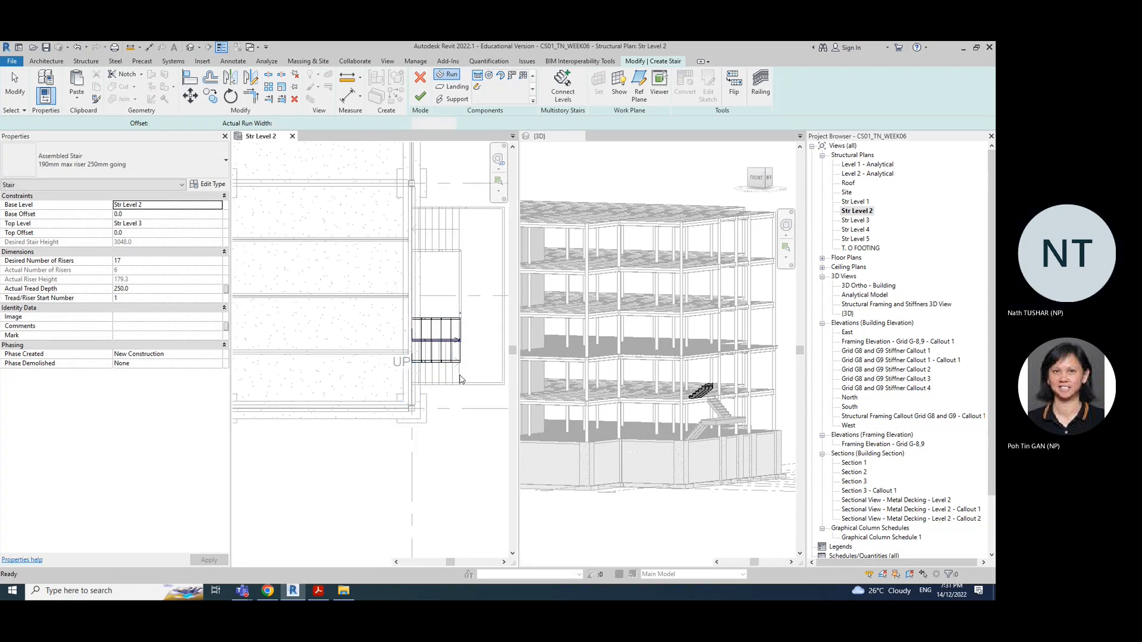
Set the location line for the new stair runs to Run: Center
{"action": "scroll", "coordinate": [458, 357], "scroll_direction": "up", "scroll_amount": 5}
{"action": "left_click", "coordinate": [110, 122]}
{"action": "left_click", "coordinate": [95, 152]}
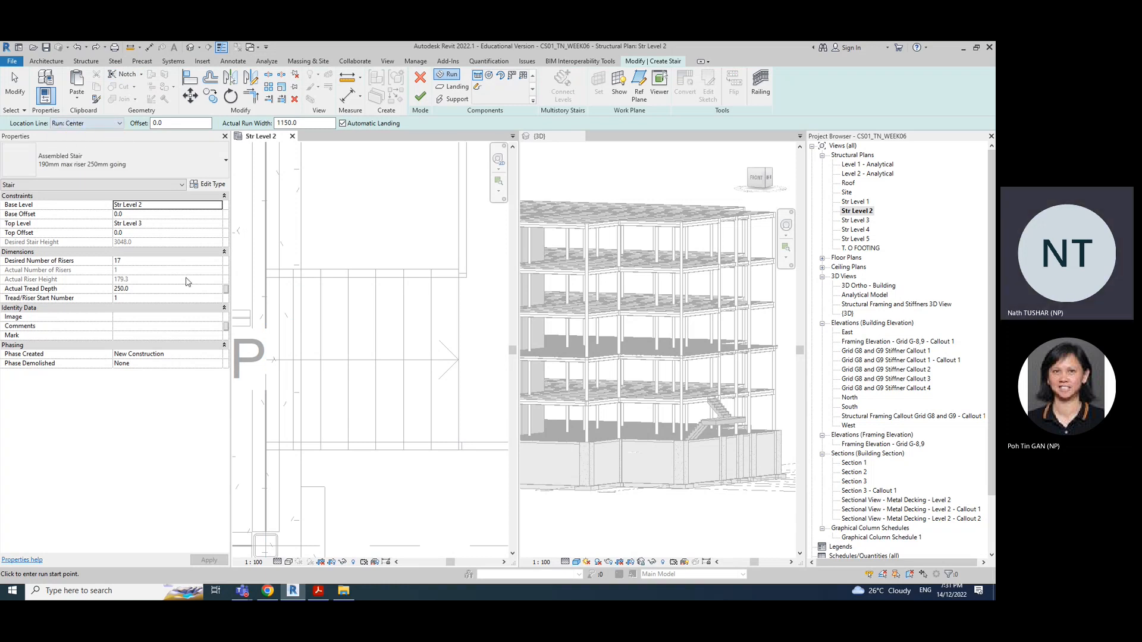
Try to draw a centred first run about 1225 mm long over the existing lower flight
{"action": "scroll", "coordinate": [268, 369], "scroll_direction": "down", "scroll_amount": 2}
{"action": "scroll", "coordinate": [272, 386], "scroll_direction": "down", "scroll_amount": 2}
{"action": "left_click", "coordinate": [267, 372]}
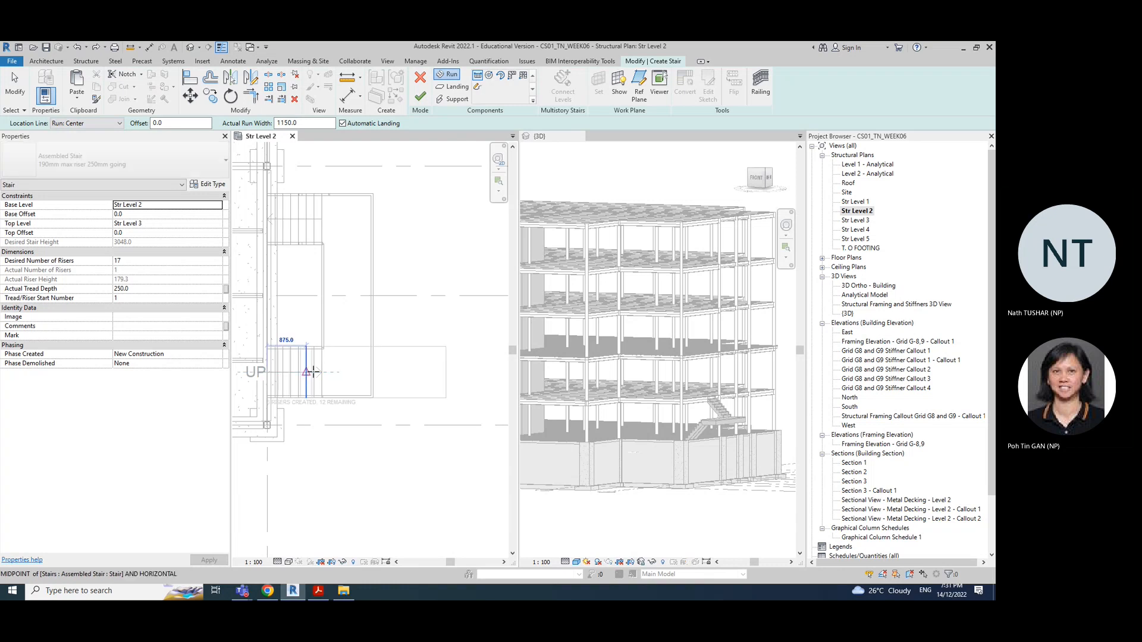
{"action": "scroll", "coordinate": [321, 373], "scroll_direction": "up", "scroll_amount": 3}
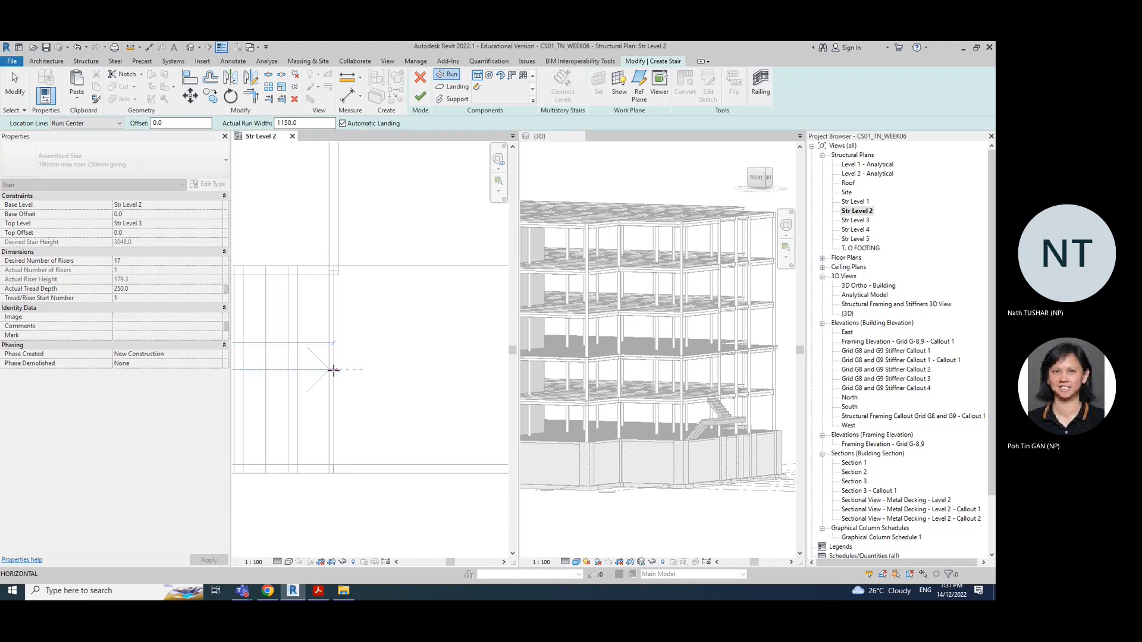
{"action": "scroll", "coordinate": [329, 370], "scroll_direction": "down", "scroll_amount": 3}
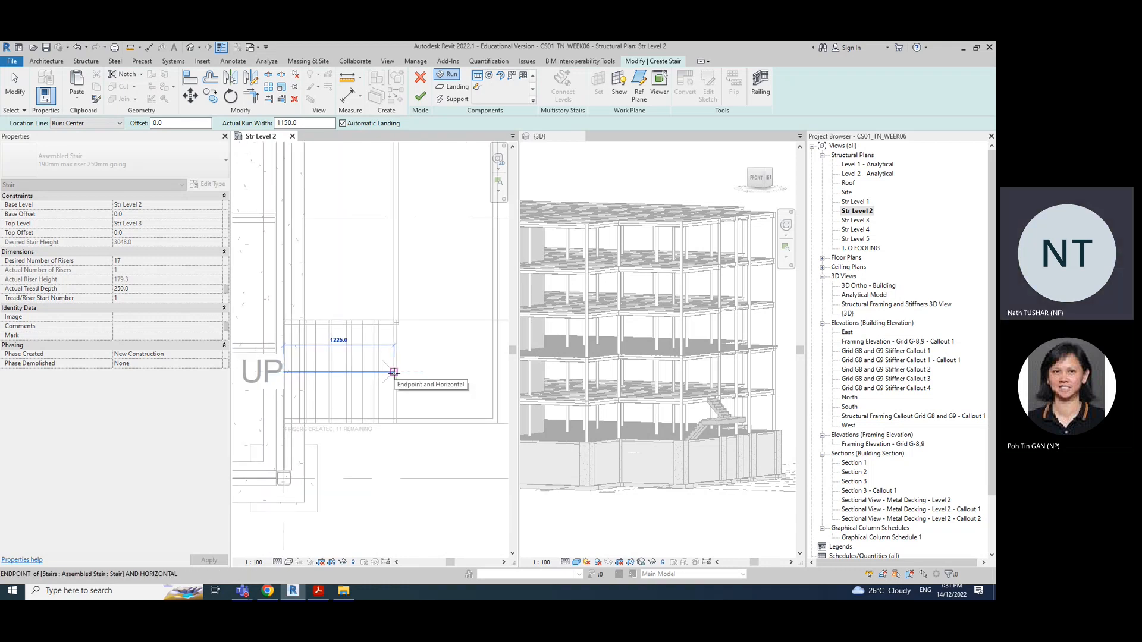
{"action": "left_click", "coordinate": [393, 373]}
Set the new stair's actual tread depth to 175 mm and its desired number of risers to 16, accepting the warning
{"action": "left_click", "coordinate": [187, 261]}
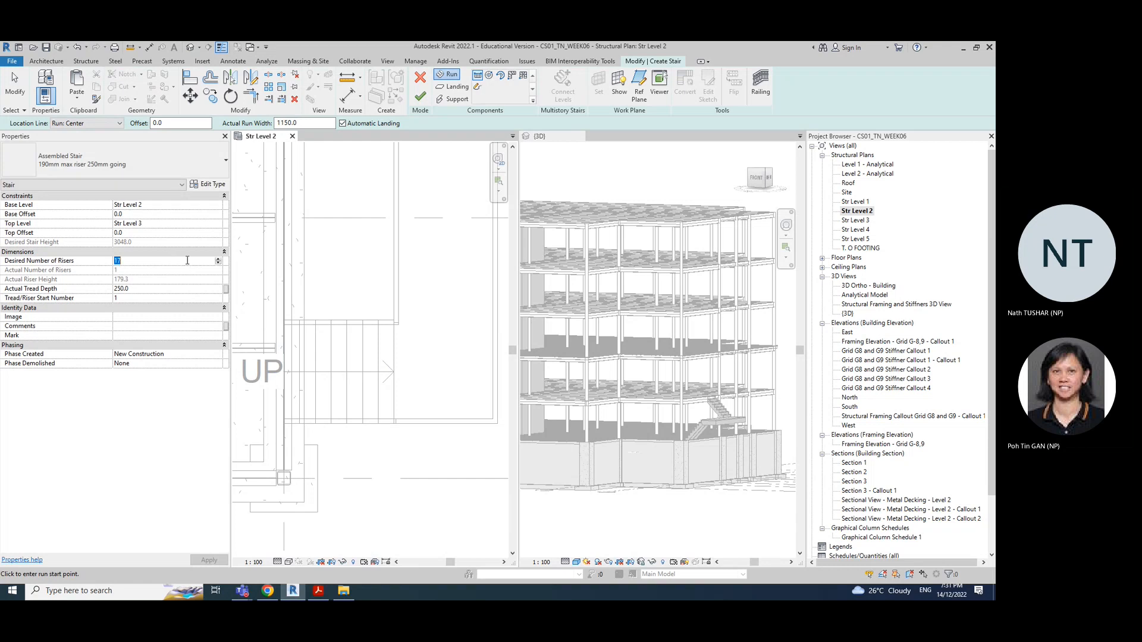
{"action": "left_click", "coordinate": [146, 289]}
{"action": "type", "text": "175"}
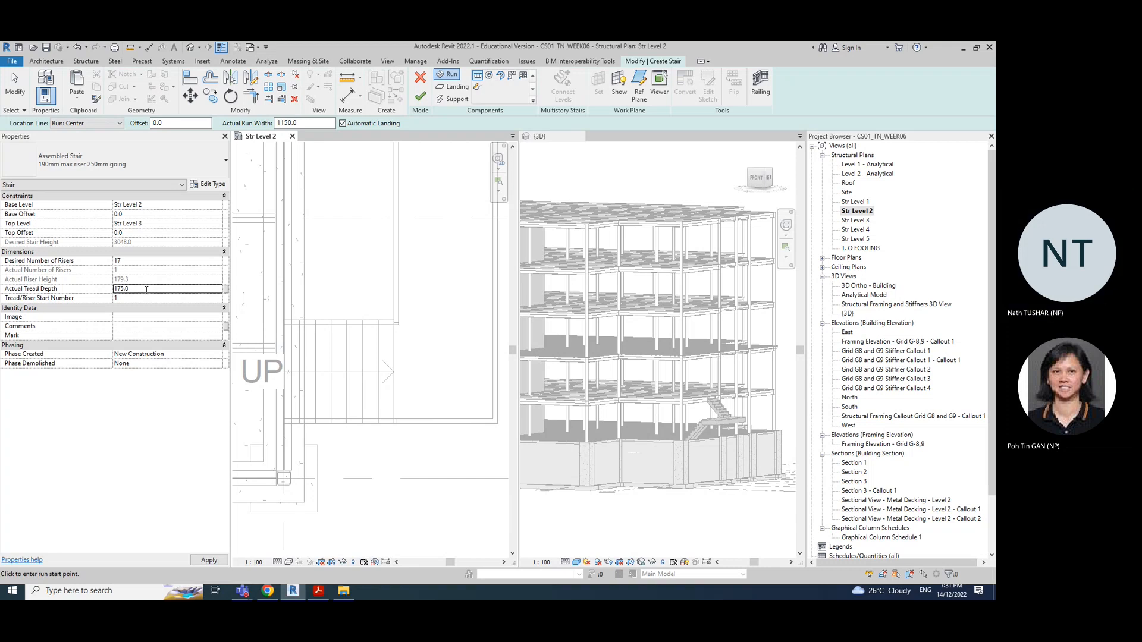
{"action": "key", "text": "Return"}
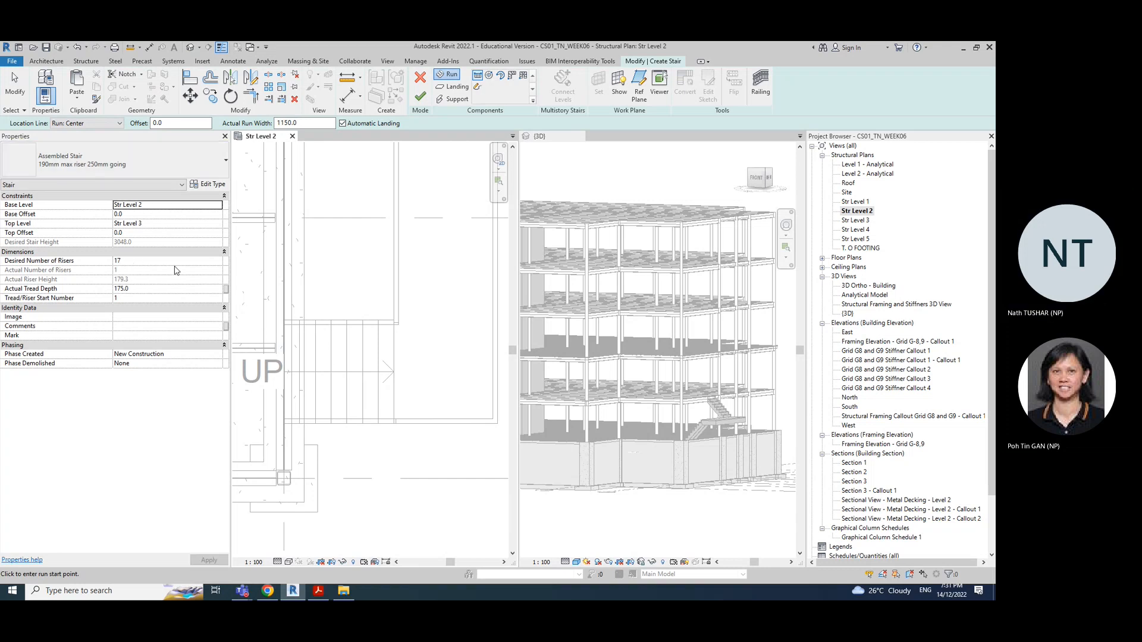
{"action": "left_click", "coordinate": [218, 259]}
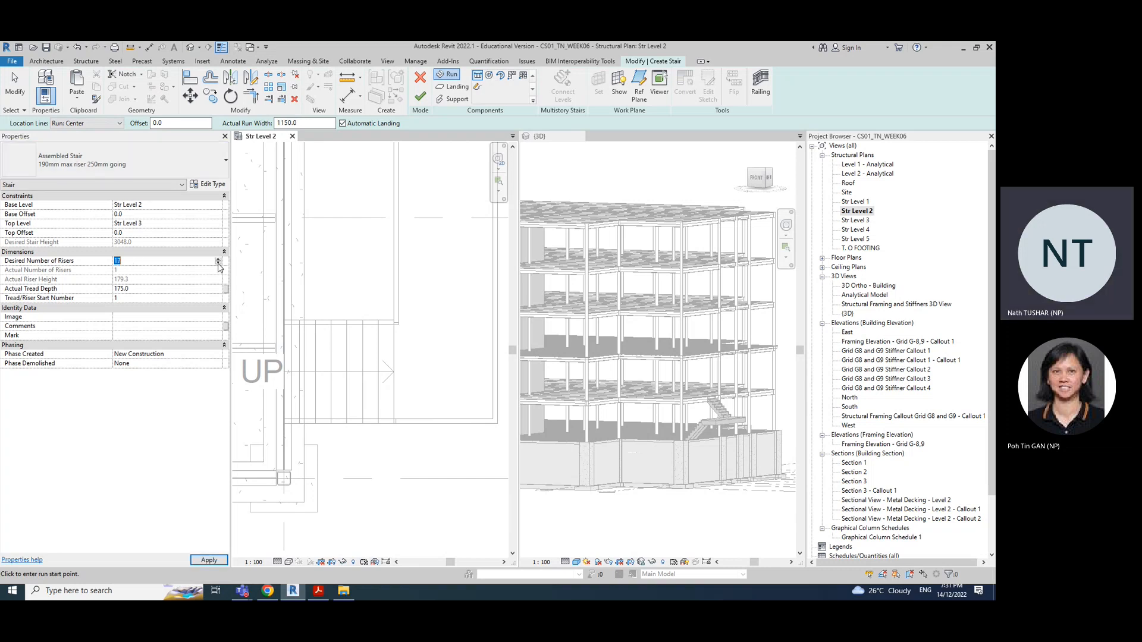
{"action": "left_click", "coordinate": [131, 434]}
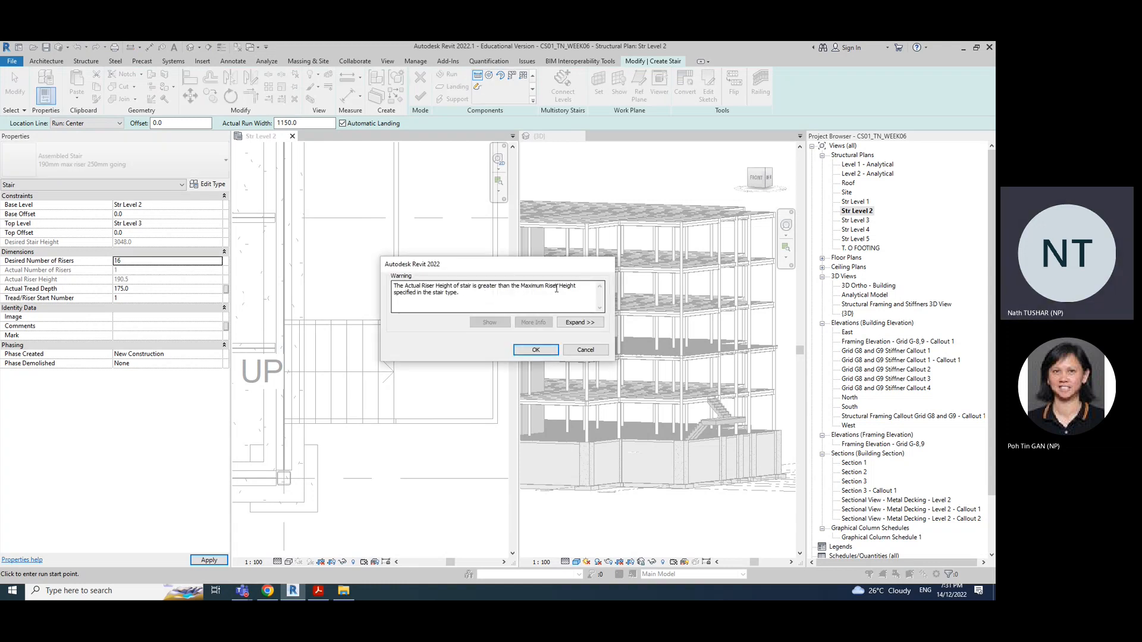
{"action": "left_click", "coordinate": [535, 350]}
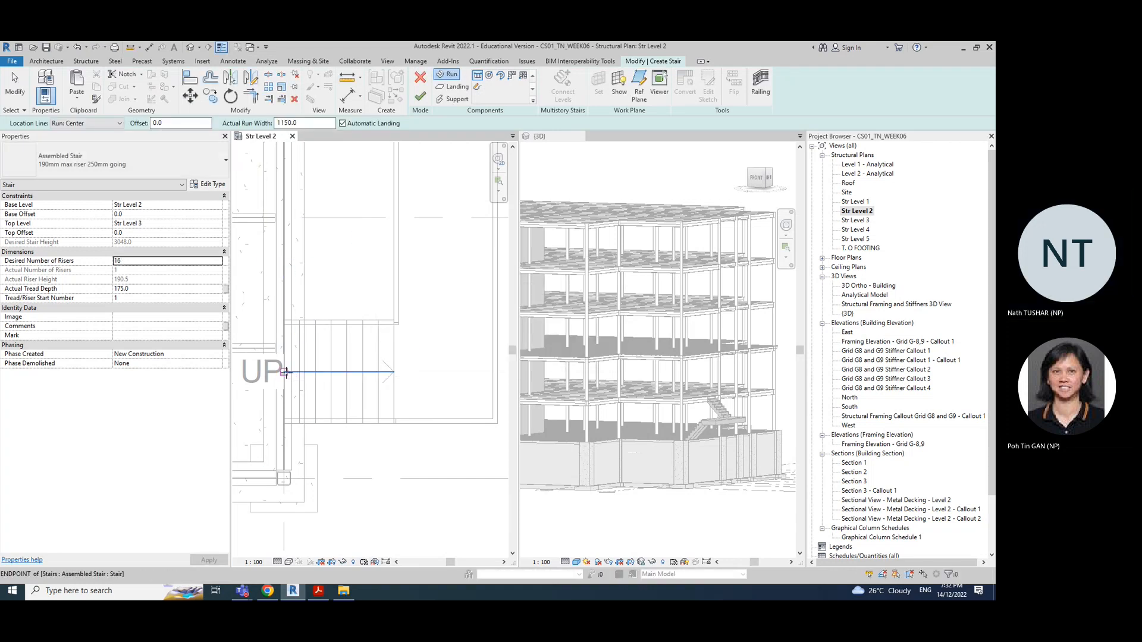
Draw two opposite eight-riser runs about 1225 mm long over the existing flights, with an automatic landing between them, and finish the stair
{"action": "left_click", "coordinate": [286, 373]}
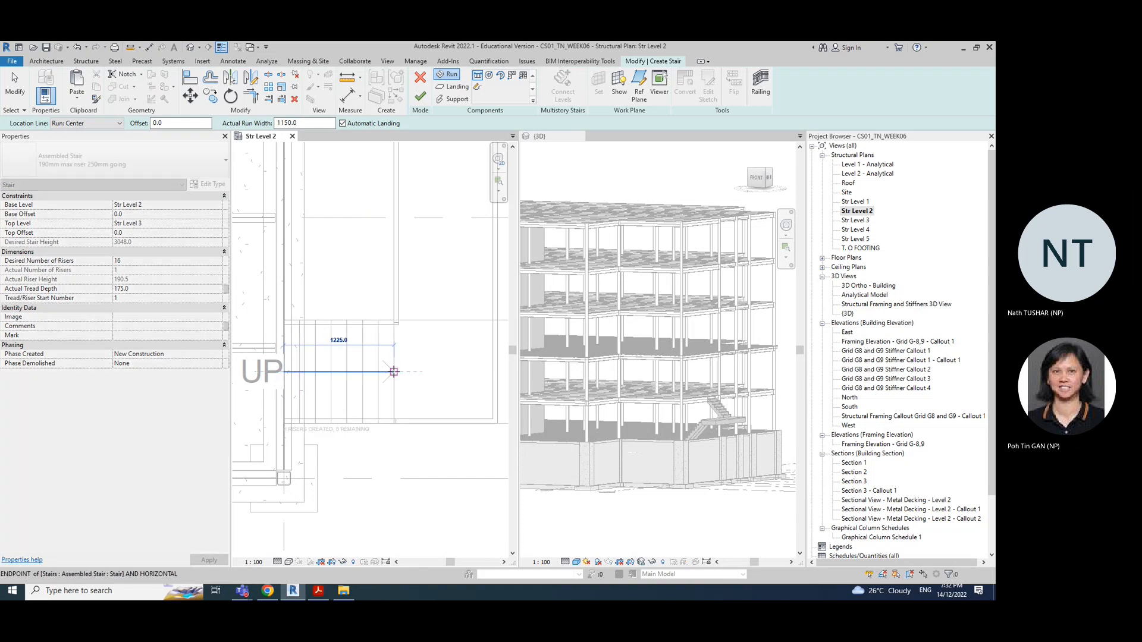
{"action": "left_click", "coordinate": [394, 373]}
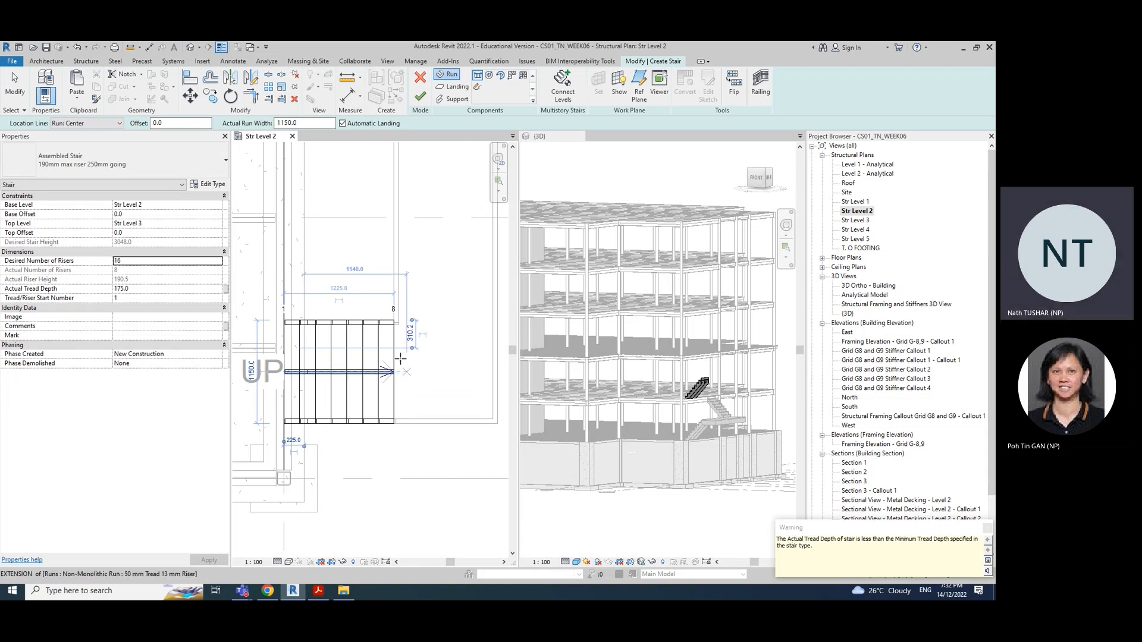
{"action": "scroll", "coordinate": [392, 324], "scroll_direction": "down", "scroll_amount": 2}
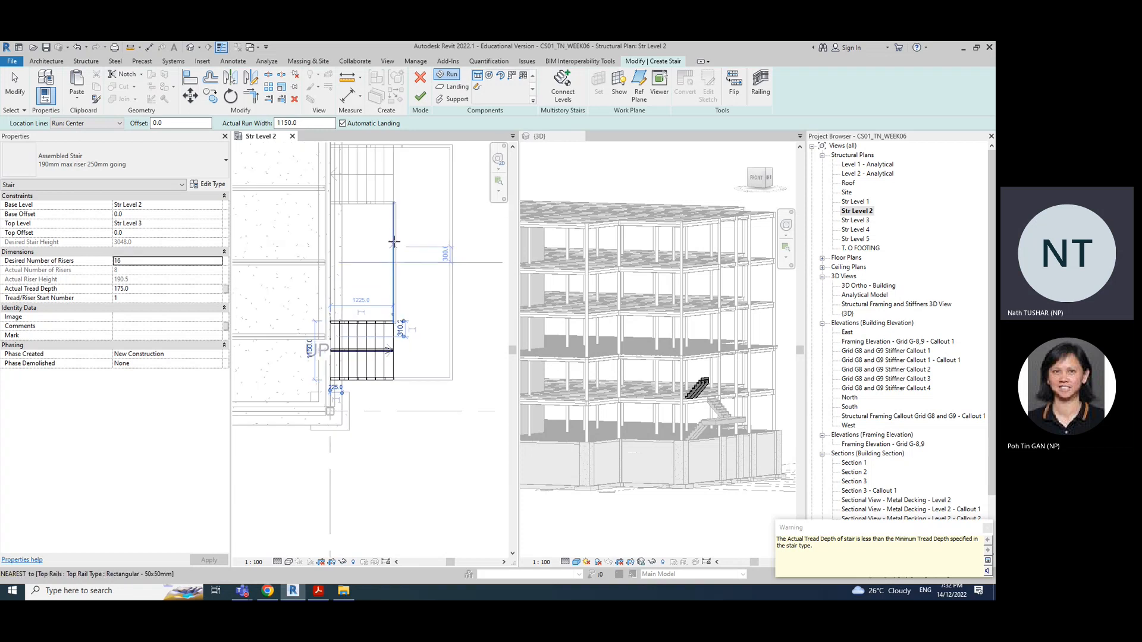
{"action": "left_click", "coordinate": [391, 186]}
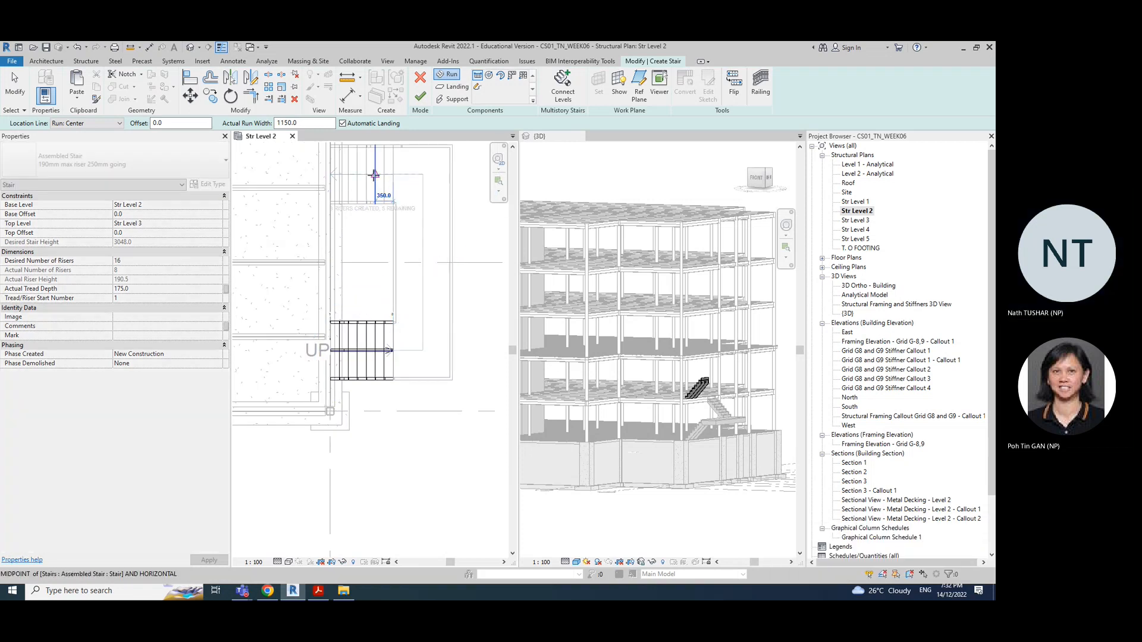
{"action": "left_click", "coordinate": [337, 174]}
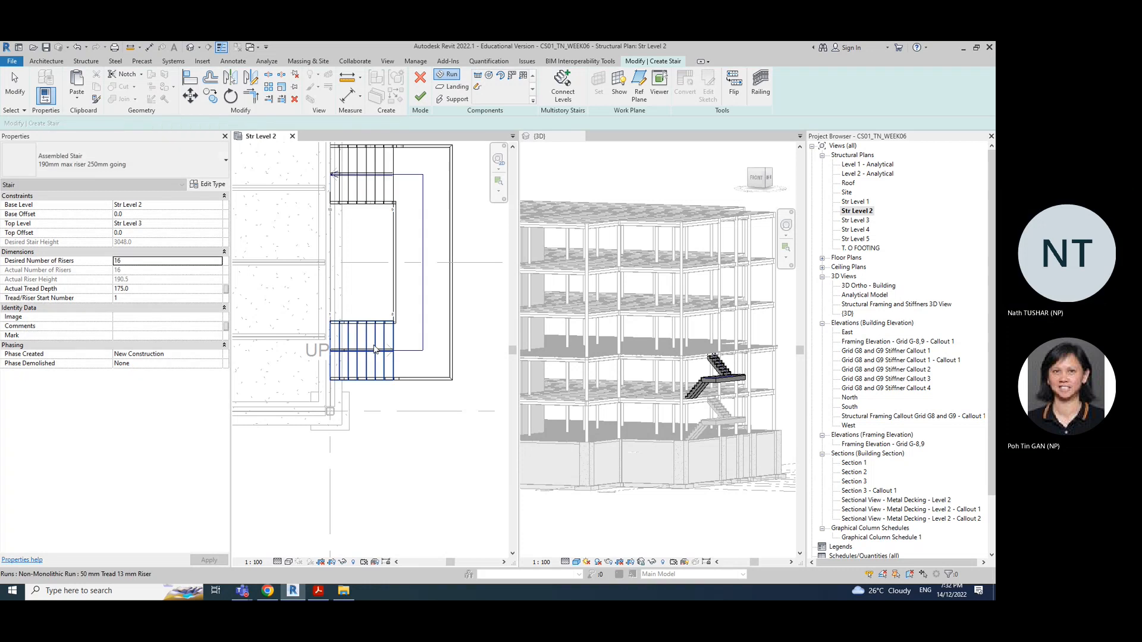
{"action": "key", "text": "Escape"}
{"action": "left_click", "coordinate": [420, 96]}
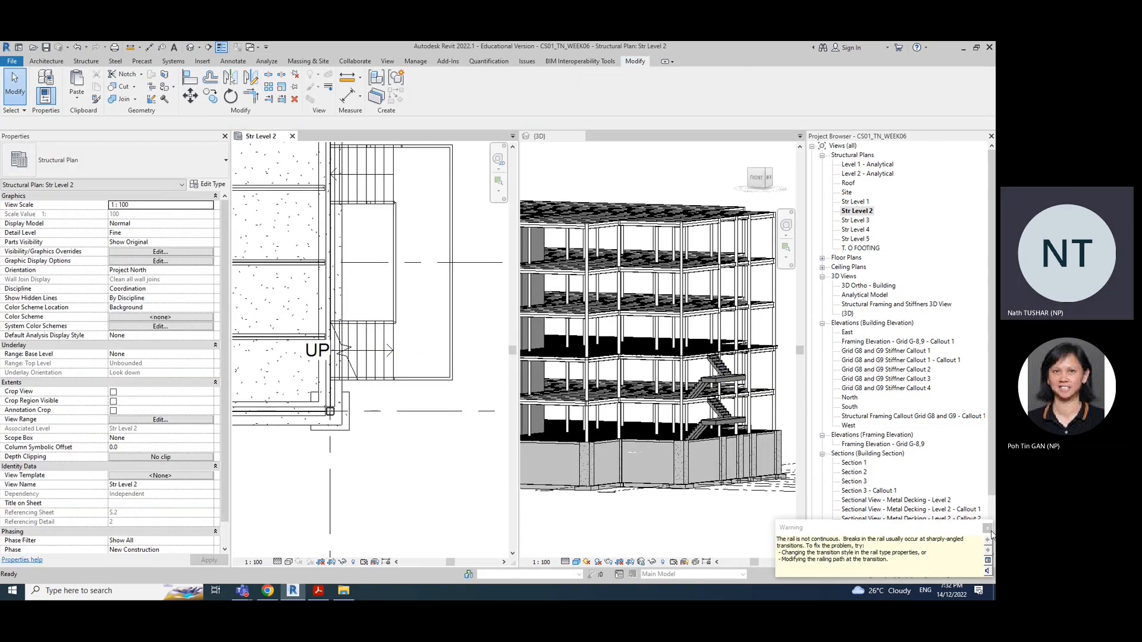
{"action": "left_click", "coordinate": [989, 530]}
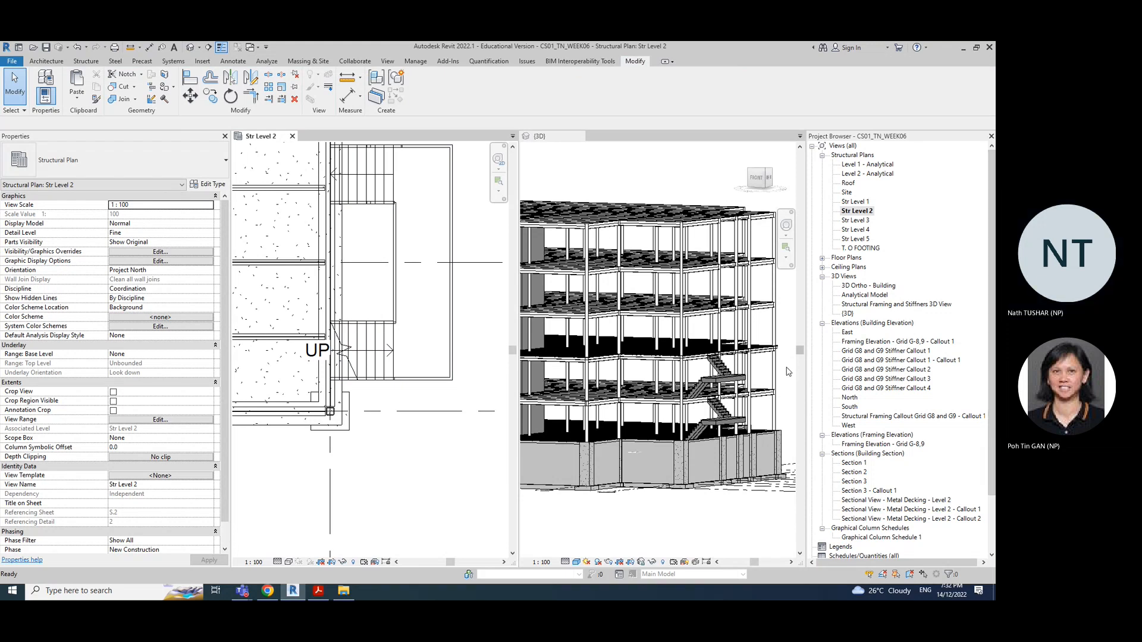
Examine in 3D how the new stair meets the floor framing and lines up with the stair below
{"action": "scroll", "coordinate": [693, 381], "scroll_direction": "up", "scroll_amount": 2}
{"action": "middle_click_drag", "start_coordinate": [690, 380], "coordinate": [720, 357], "text": "shift"}
{"action": "middle_click_drag", "start_coordinate": [717, 314], "coordinate": [722, 338], "text": "shift"}
{"action": "scroll", "coordinate": [722, 321], "scroll_direction": "up", "scroll_amount": 3}
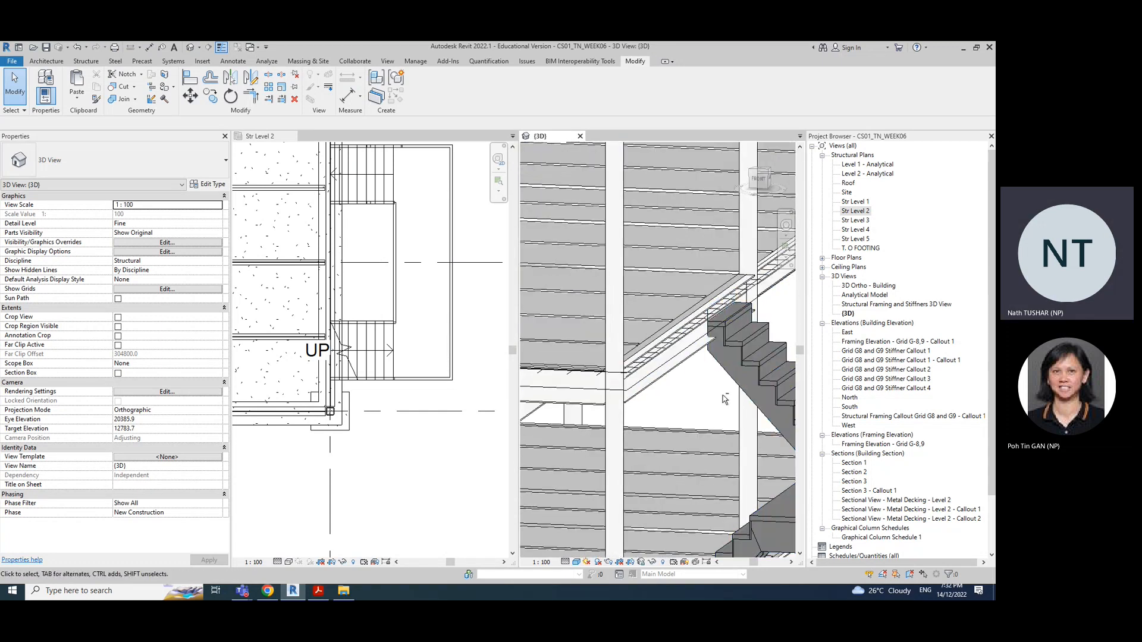
{"action": "middle_click_drag", "start_coordinate": [724, 400], "coordinate": [616, 430], "text": "shift"}
{"action": "scroll", "coordinate": [682, 393], "scroll_direction": "down", "scroll_amount": 4}
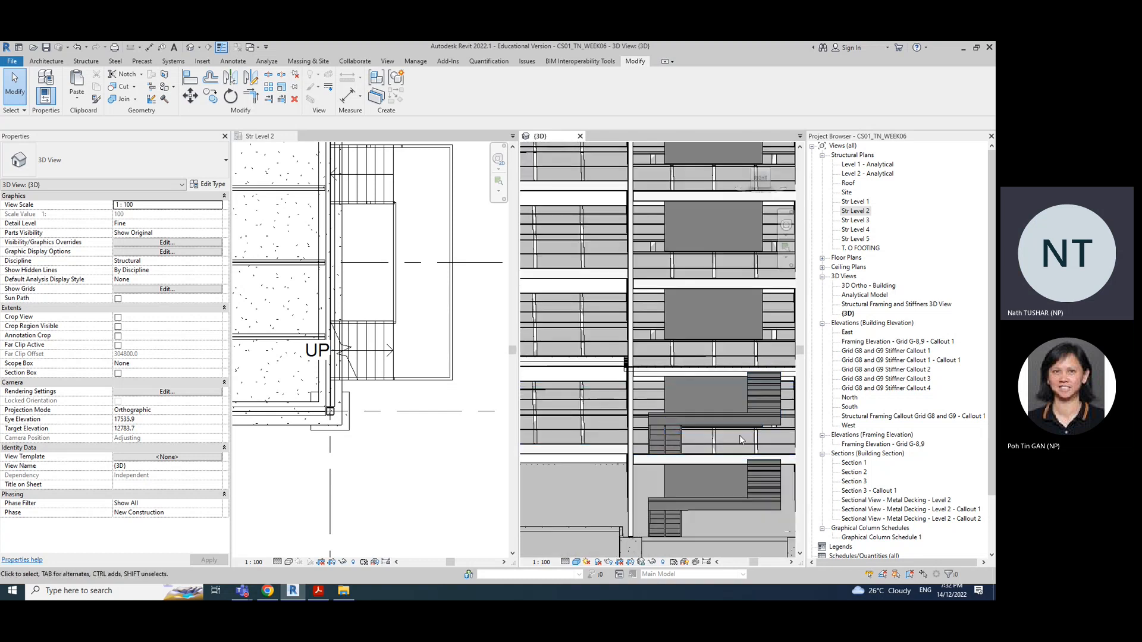
{"action": "scroll", "coordinate": [741, 435], "scroll_direction": "up", "scroll_amount": 1}
{"action": "scroll", "coordinate": [741, 439], "scroll_direction": "down", "scroll_amount": 1}
{"action": "middle_click_drag", "start_coordinate": [741, 439], "coordinate": [820, 445], "text": "shift"}
Set the top offset of the new Str Level 2 to Str Level 3 stair to 180 mm, accepting the warning
{"action": "left_click", "coordinate": [730, 417]}
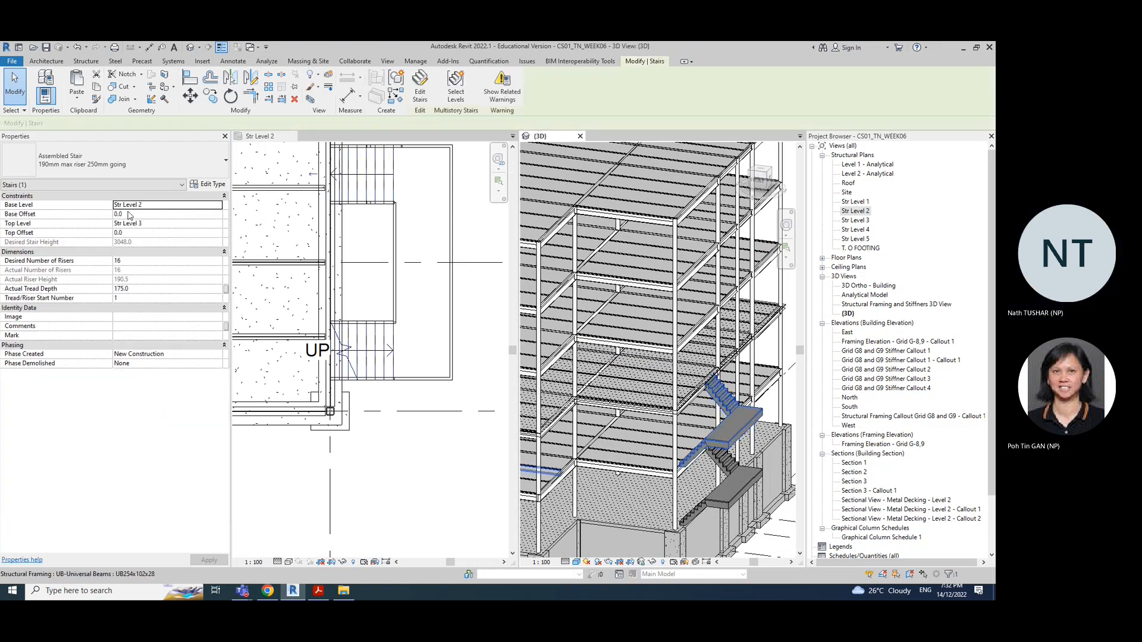
{"action": "left_click", "coordinate": [136, 214]}
{"action": "left_click", "coordinate": [135, 234]}
{"action": "type", "text": "18"}
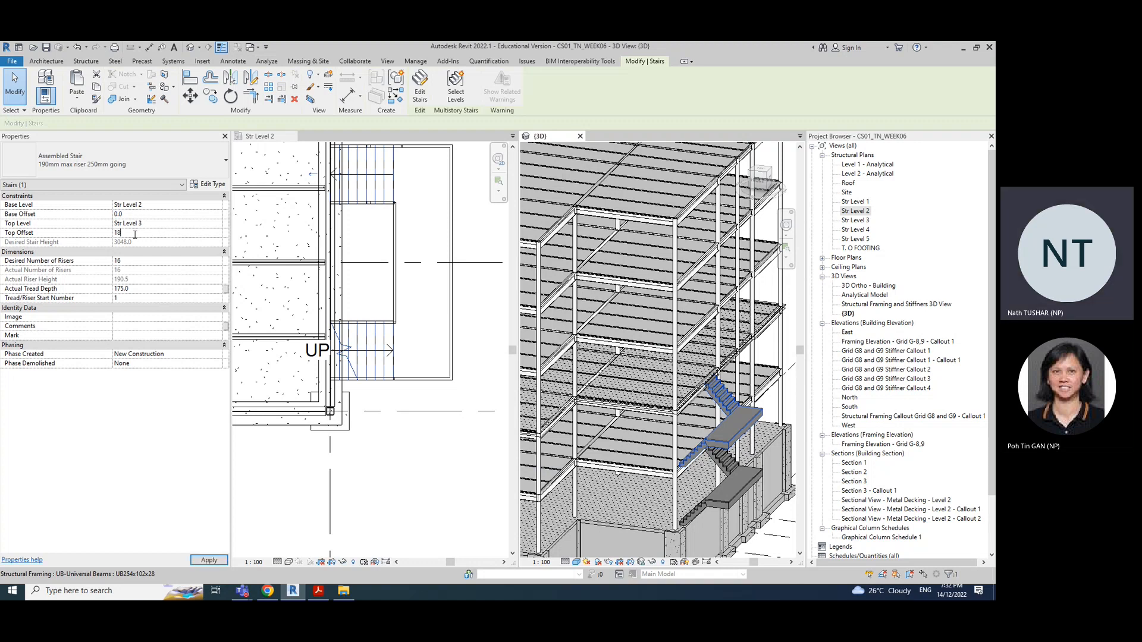
{"action": "type", "text": "0"}
{"action": "key", "text": "Return"}
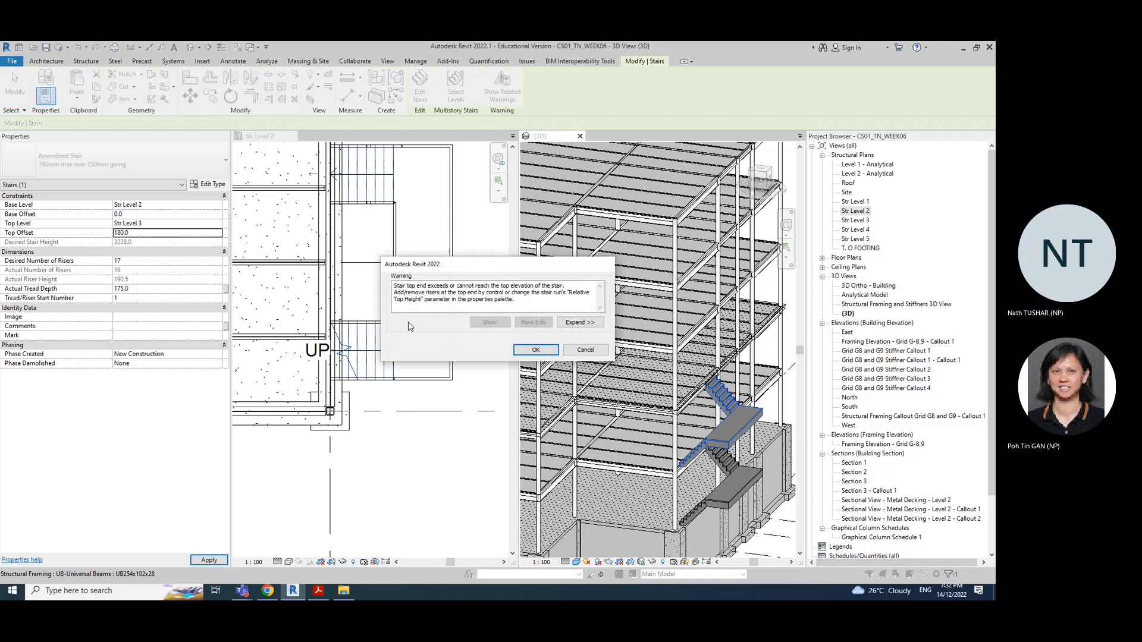
{"action": "left_click", "coordinate": [543, 349]}
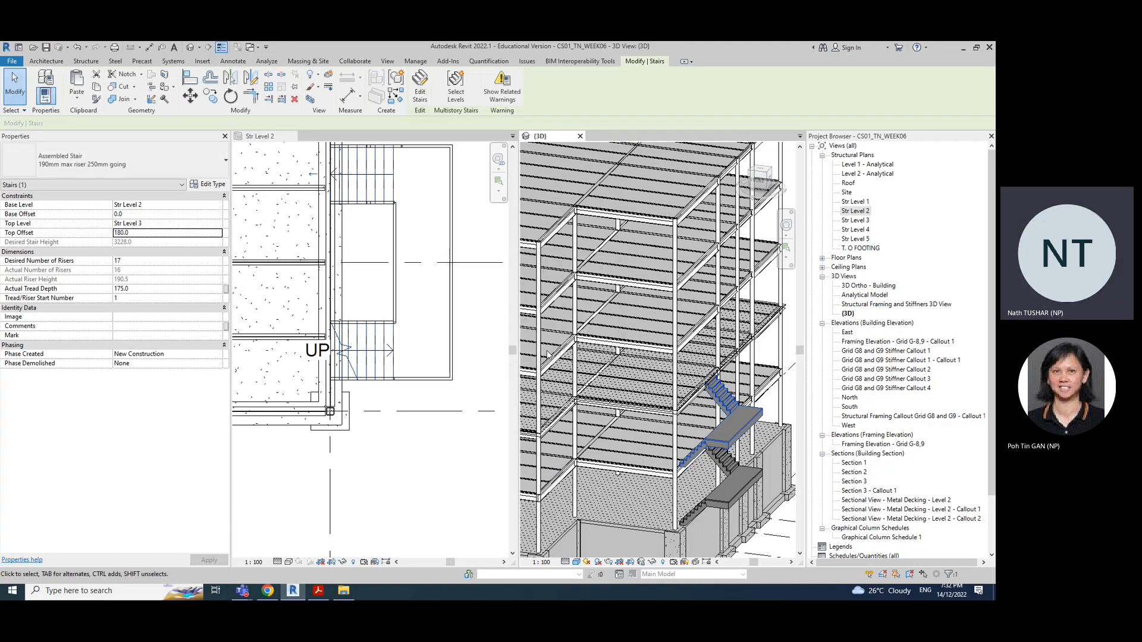
{"action": "left_click", "coordinate": [786, 393]}
Inspect the stacked stairs in 3D and set the upper stair's top offset to 500 mm
{"action": "scroll", "coordinate": [736, 427], "scroll_direction": "down", "scroll_amount": 2}
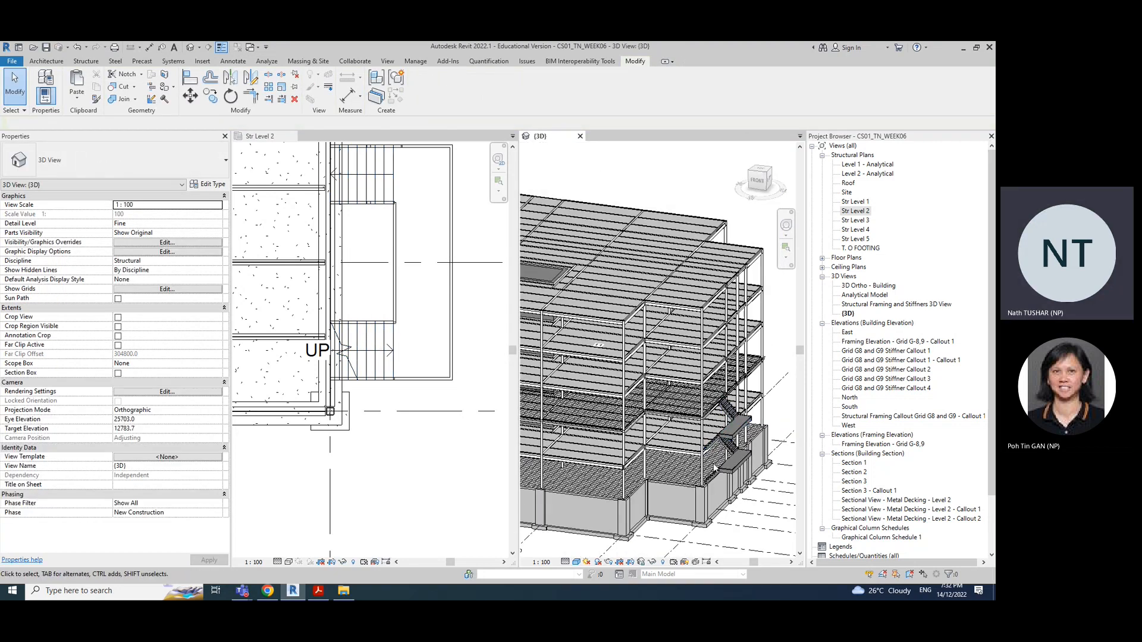
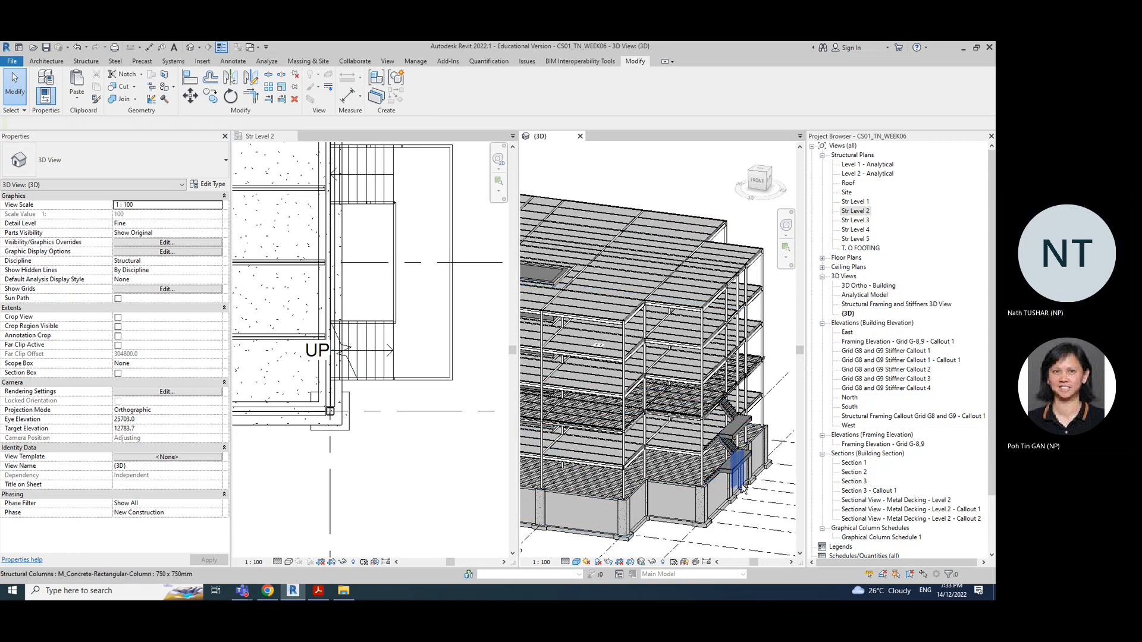
{"action": "middle_click_drag", "start_coordinate": [714, 511], "coordinate": [672, 388], "text": "shift"}
{"action": "scroll", "coordinate": [732, 472], "scroll_direction": "up", "scroll_amount": 5}
{"action": "scroll", "coordinate": [673, 384], "scroll_direction": "down", "scroll_amount": 5}
{"action": "middle_click_drag", "start_coordinate": [708, 422], "coordinate": [705, 352], "text": "shift"}
{"action": "left_click", "coordinate": [705, 352]}
{"action": "left_click", "coordinate": [144, 233]}
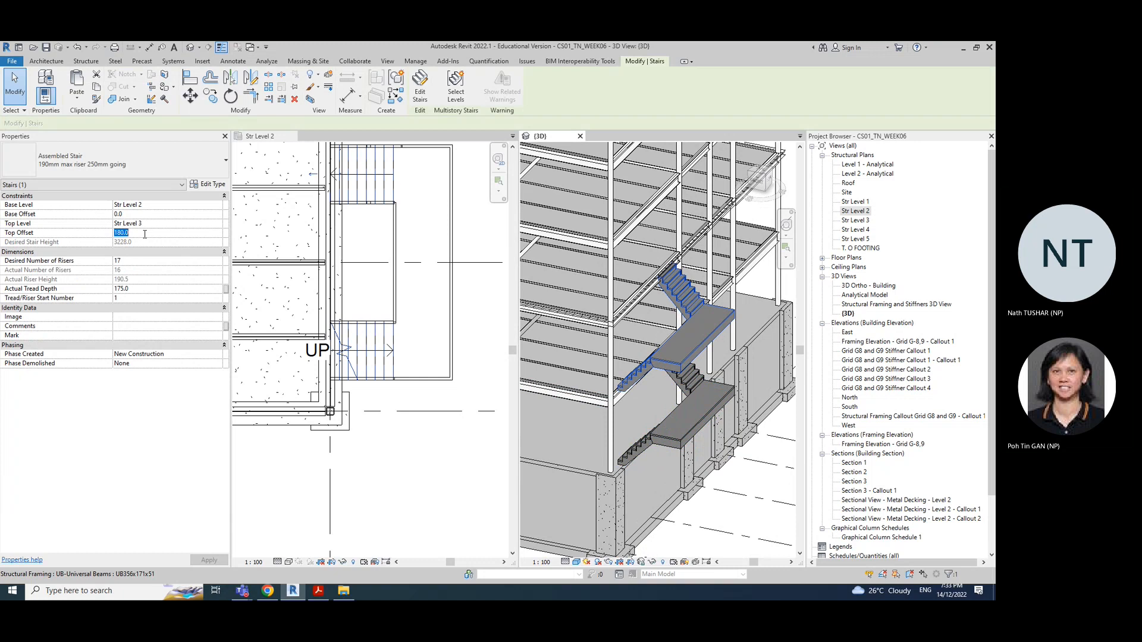
{"action": "type", "text": "500"}
{"action": "key", "text": "Return"}
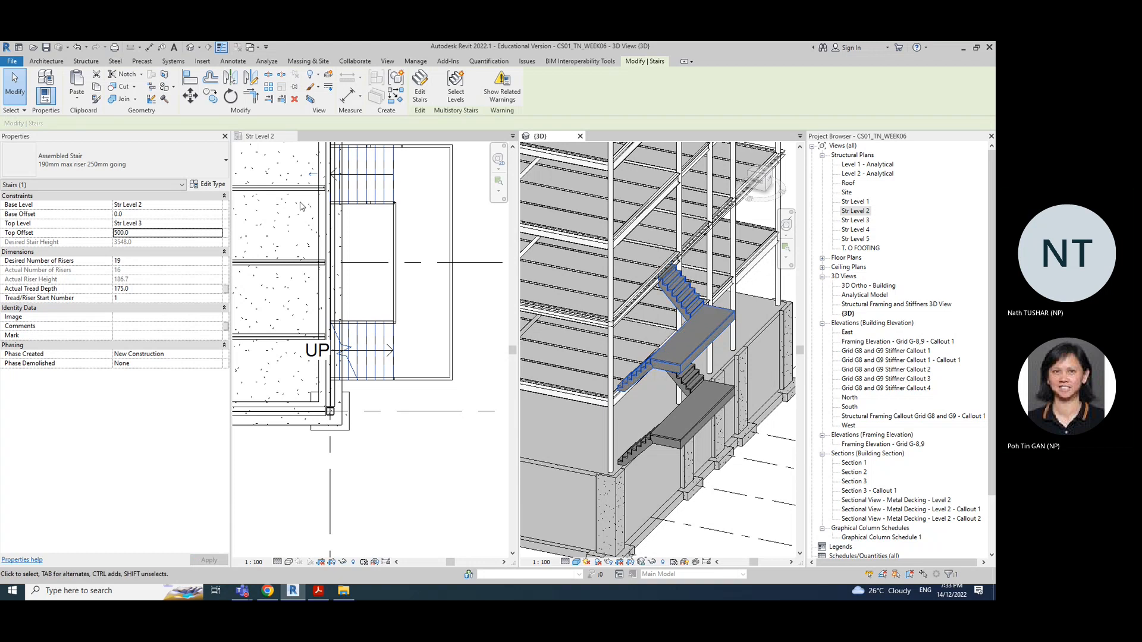
Change the upper stair's top offset to -500 mm
{"action": "mouse_move", "coordinate": [731, 393]}
{"action": "middle_mouse_down", "text": "shift"}
{"action": "mouse_move", "coordinate": [676, 374]}
{"action": "mouse_move", "coordinate": [744, 410]}
{"action": "middle_mouse_up", "text": "shift"}
{"action": "left_click", "coordinate": [142, 234]}
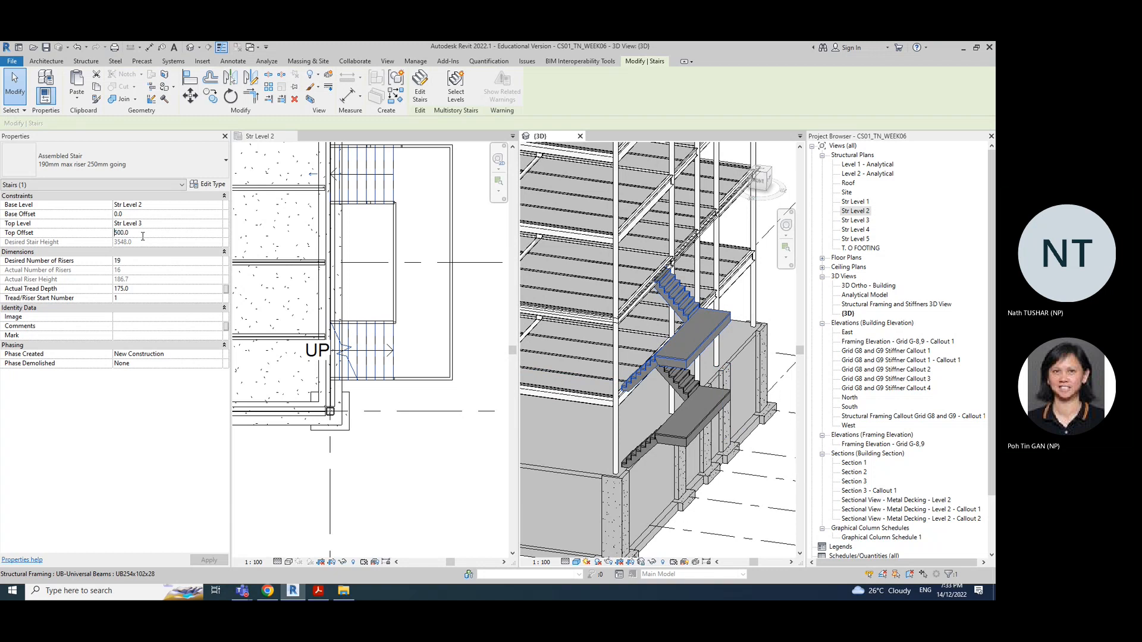
{"action": "type", "text": "-"}
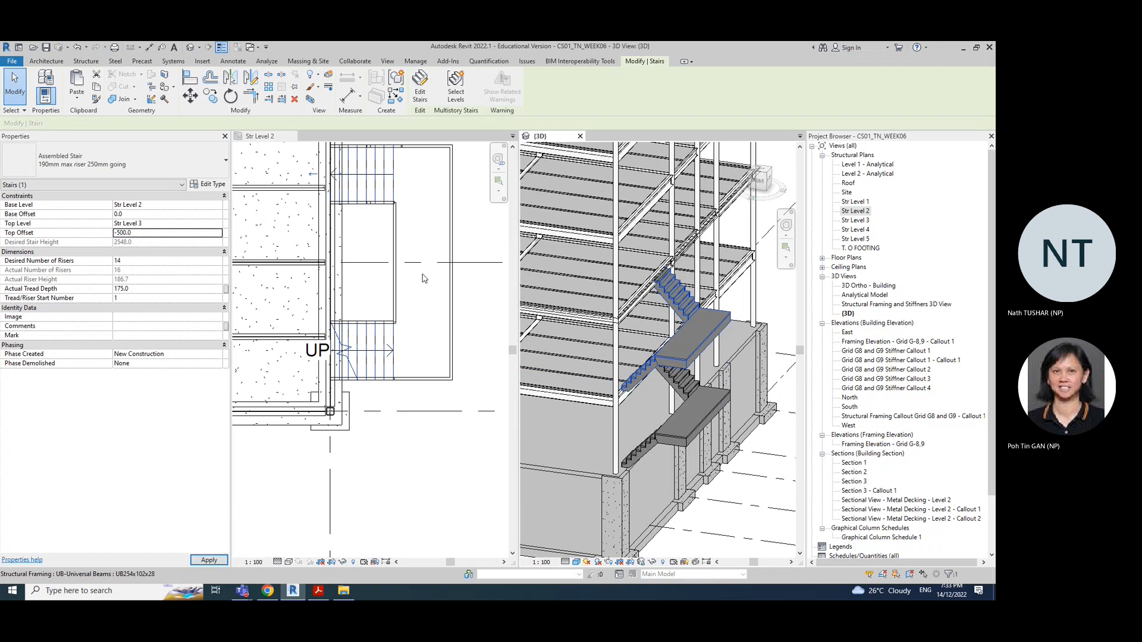
Try a top offset of 1000 mm on the Str Level 2 to Str Level 3 stair, accepting the warning
{"action": "left_click", "coordinate": [149, 232]}
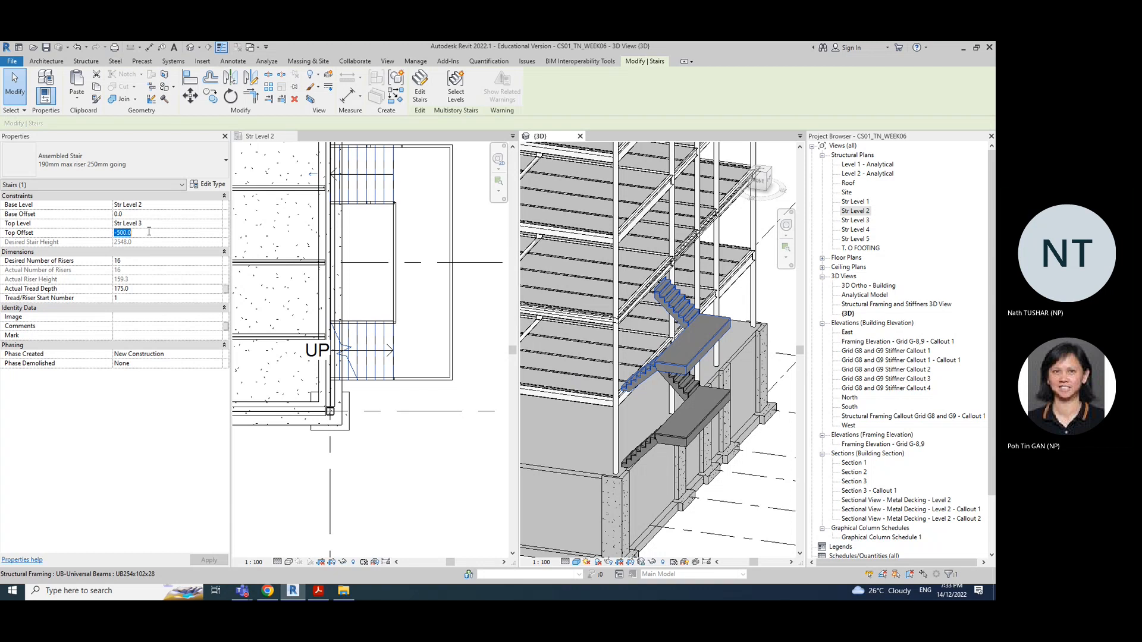
{"action": "type", "text": "100"}
{"action": "mouse_move", "coordinate": [380, 241]}
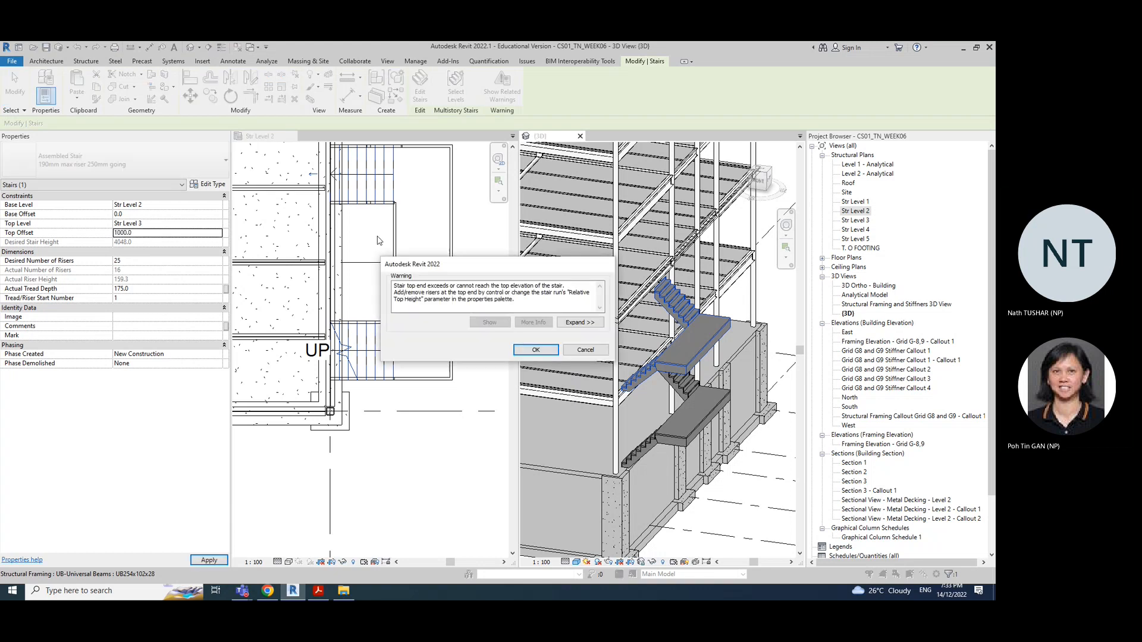
{"action": "left_click", "coordinate": [542, 352]}
Set the upper stair's top offset to 0, apply the change and deselect the stair
{"action": "double_click", "coordinate": [156, 238]}
{"action": "type", "text": "0"}
{"action": "key", "text": "Return"}
{"action": "left_click", "coordinate": [205, 559]}
{"action": "key", "text": "Escape"}
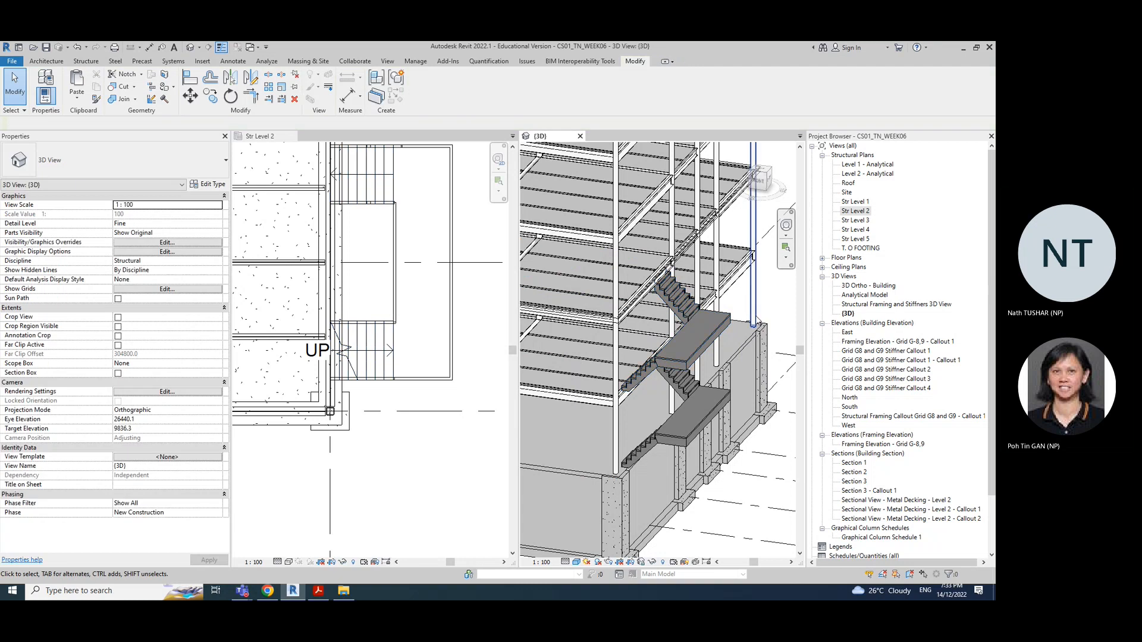
Select the upper stair in 3D and try a top offset of 500 mm from Str Level 3
{"action": "middle_click_drag", "start_coordinate": [634, 383], "coordinate": [483, 369], "text": "shift"}
{"action": "scroll", "coordinate": [669, 378], "scroll_direction": "up", "scroll_amount": 5}
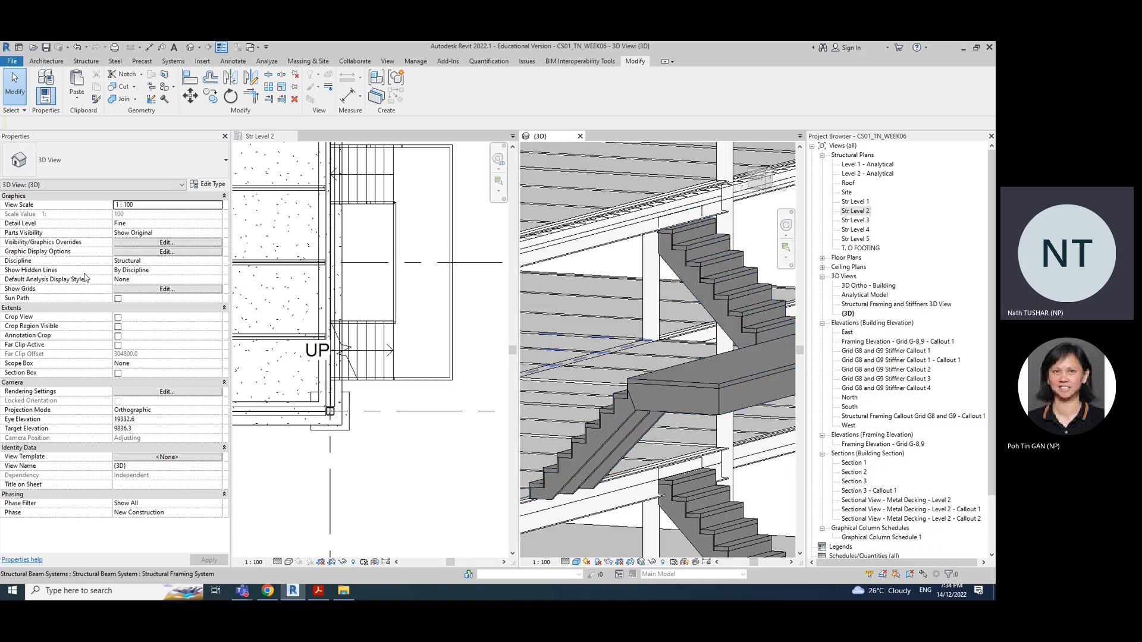
{"action": "left_click", "coordinate": [733, 322]}
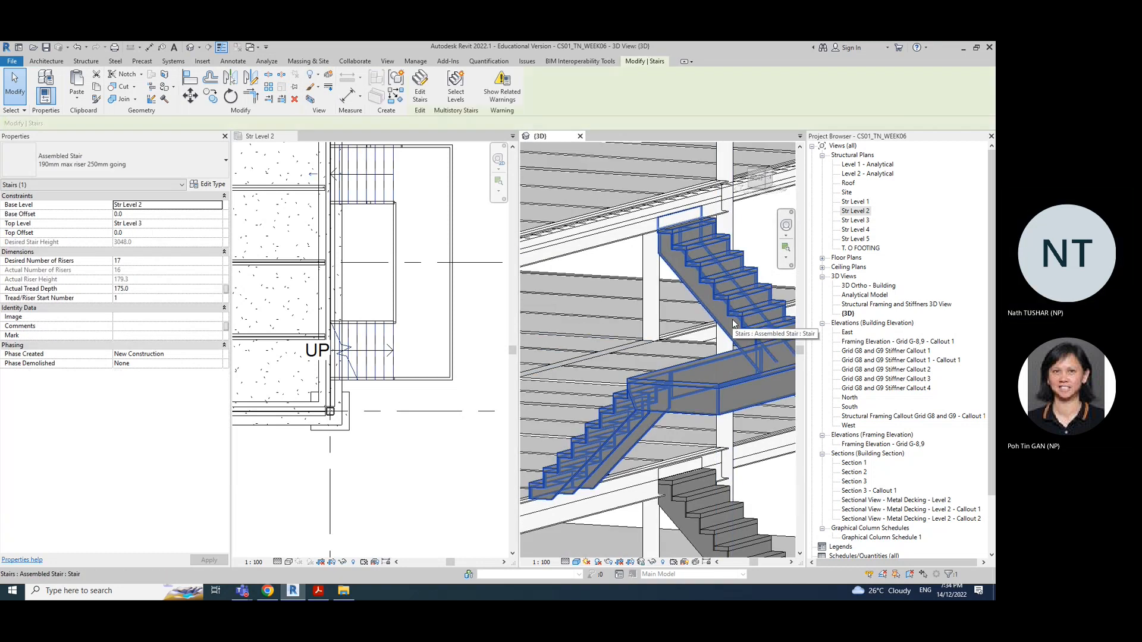
{"action": "left_click", "coordinate": [139, 233]}
{"action": "type", "text": "50"}
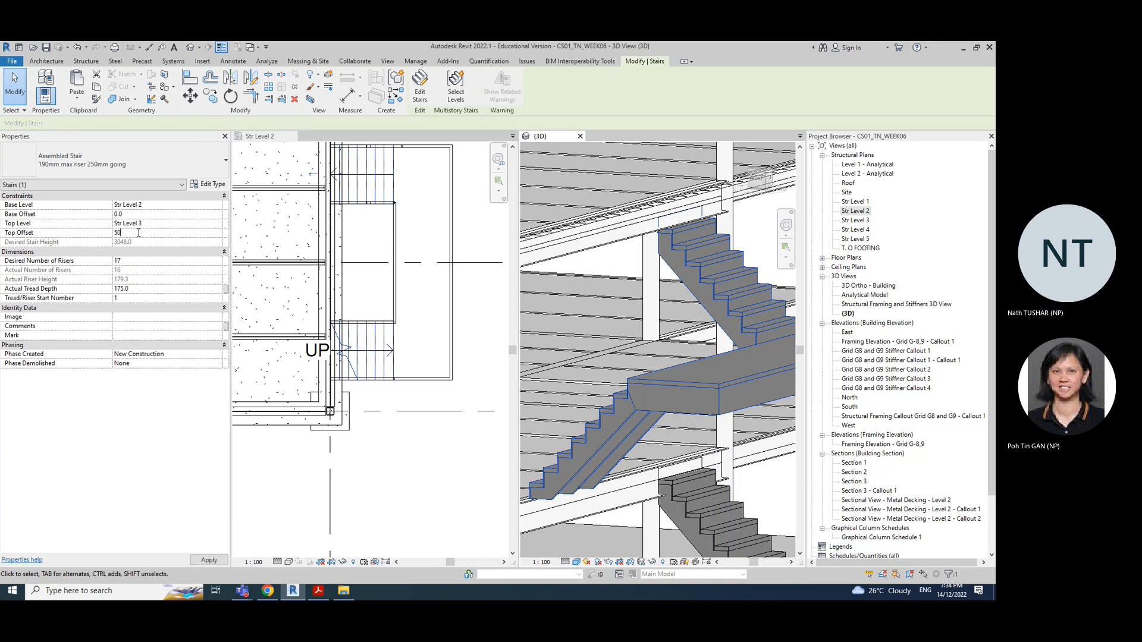
{"action": "type", "text": "0"}
{"action": "key", "text": "Return"}
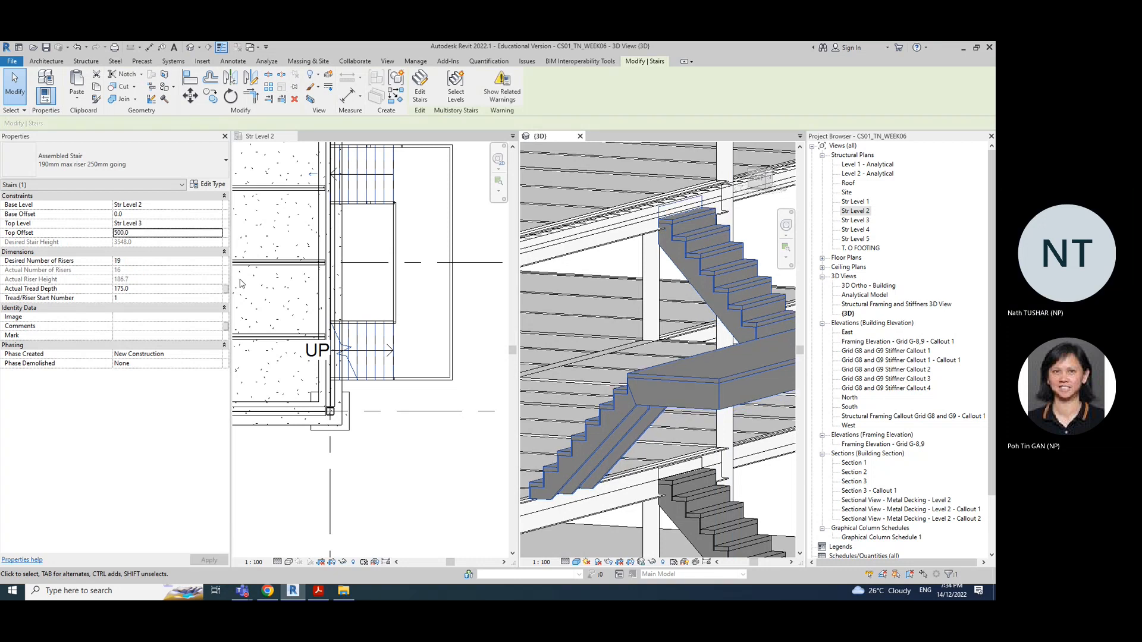
Try top offsets of 750 mm and 1000 mm on the selected upper stair
{"action": "left_click", "coordinate": [144, 232]}
{"action": "type", "text": "750"}
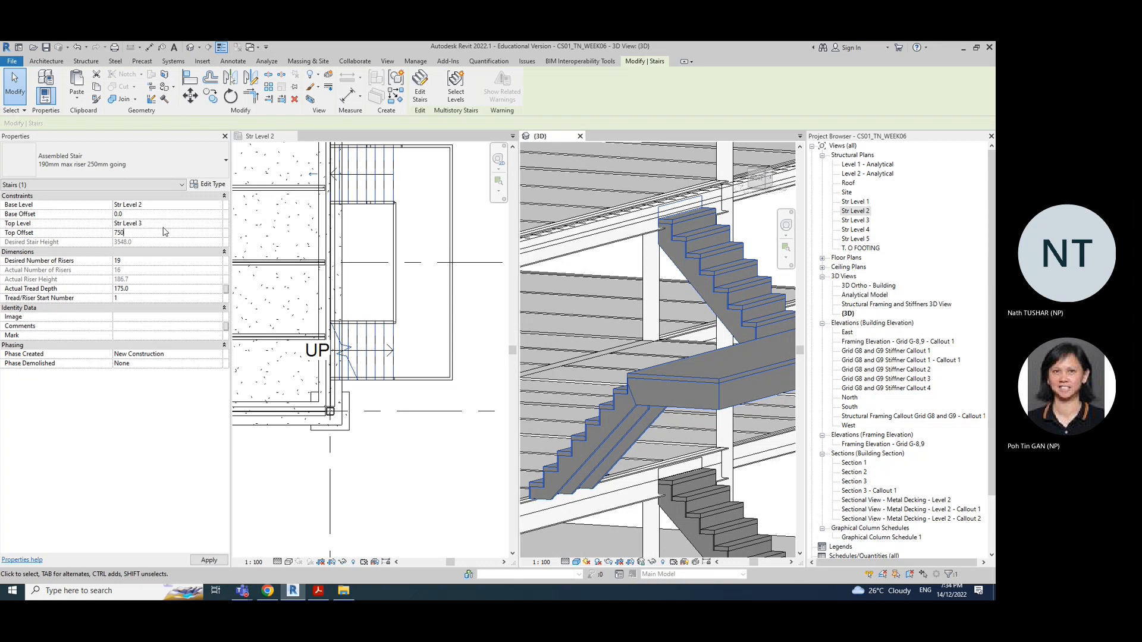
{"action": "key", "text": "Return"}
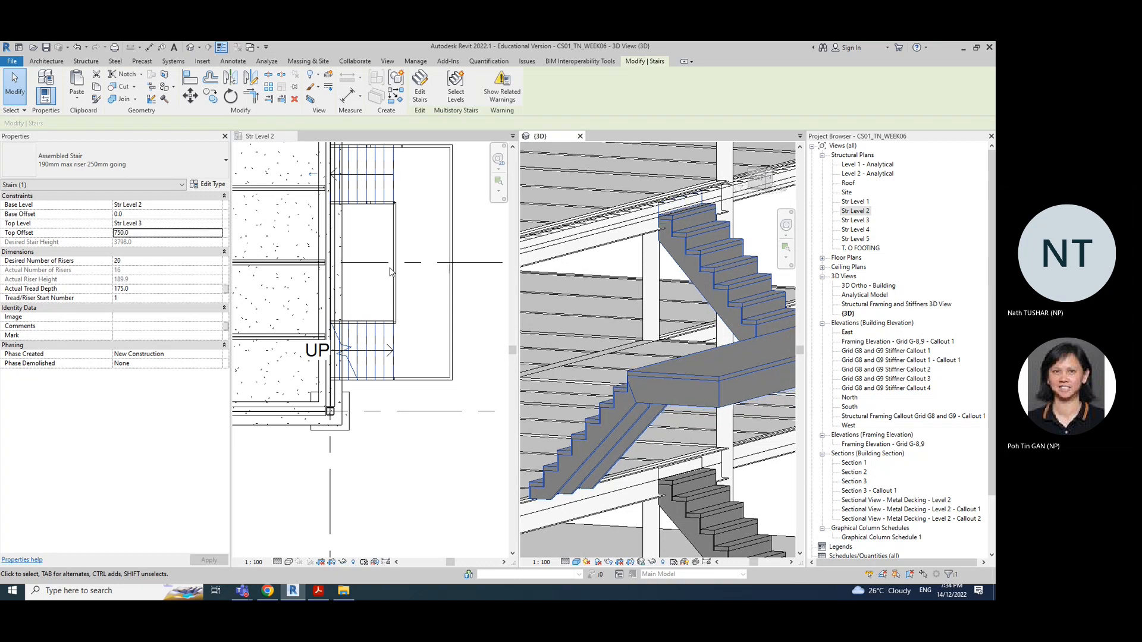
{"action": "left_click", "coordinate": [148, 233]}
{"action": "type", "text": "1000"}
{"action": "key", "text": "Return"}
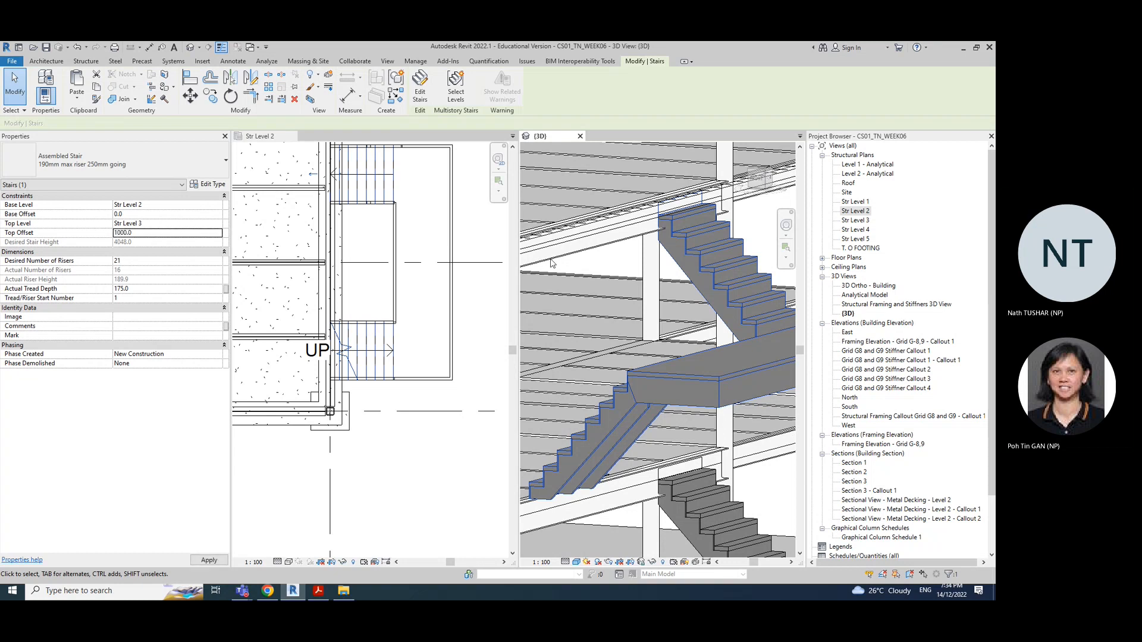
Try the upper stair's top offset at 900 mm and at 950 mm
{"action": "left_click", "coordinate": [141, 234]}
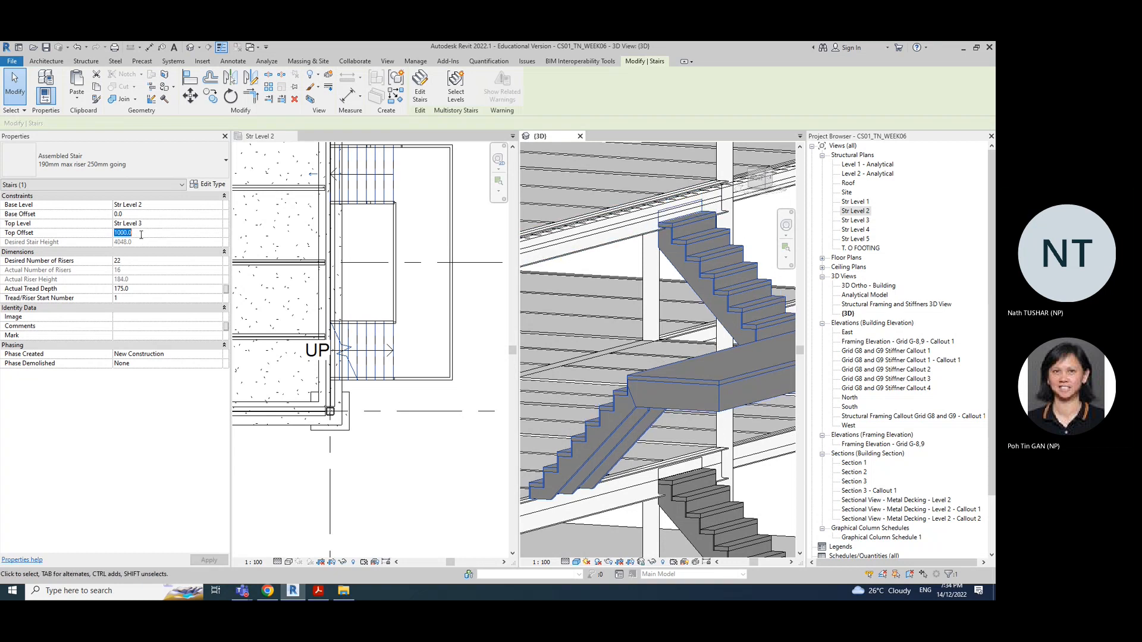
{"action": "type", "text": "900"}
{"action": "key", "text": "Return"}
{"action": "left_click", "coordinate": [143, 233]}
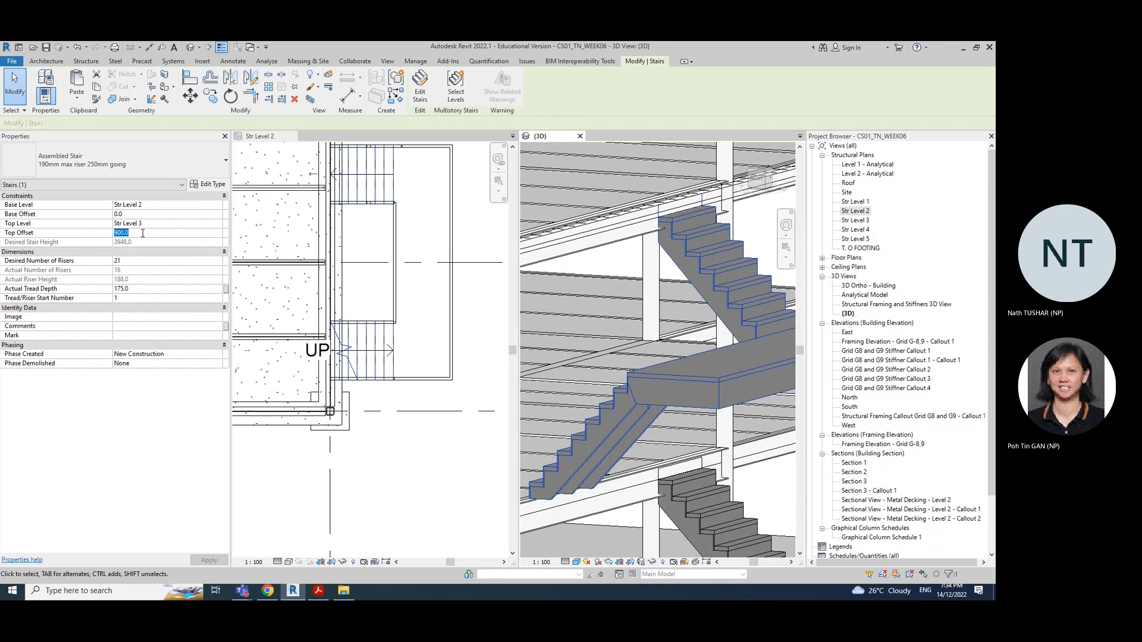
{"action": "type", "text": "950"}
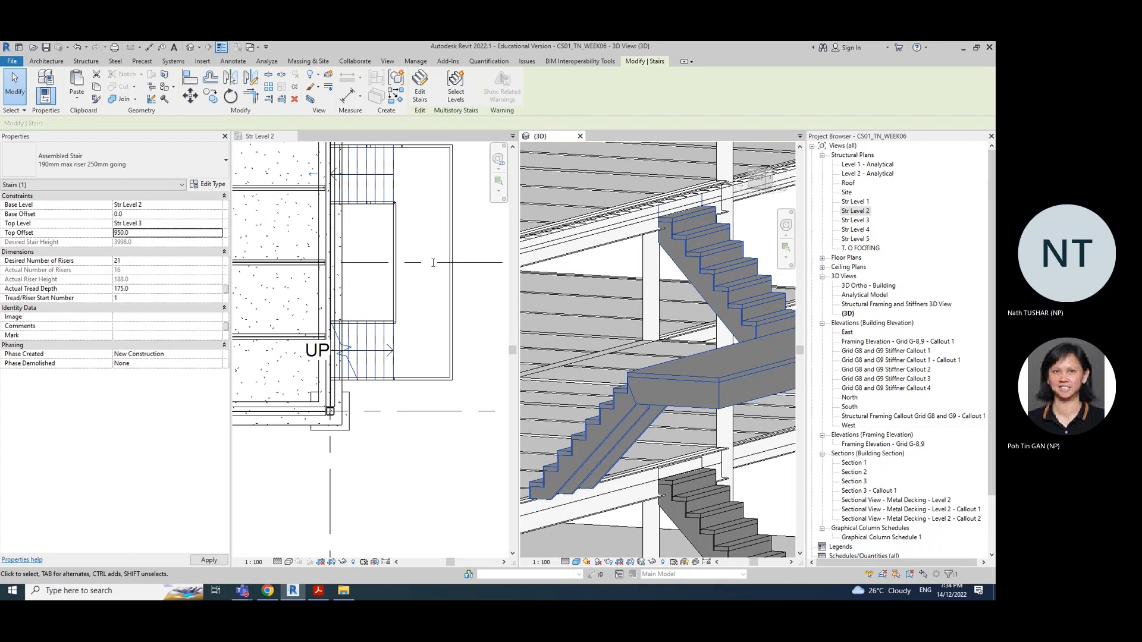
Set the upper stair's top offset to 900 mm and deselect the stair
{"action": "left_click", "coordinate": [157, 234]}
{"action": "type", "text": "900"}
{"action": "key", "text": "Escape"}
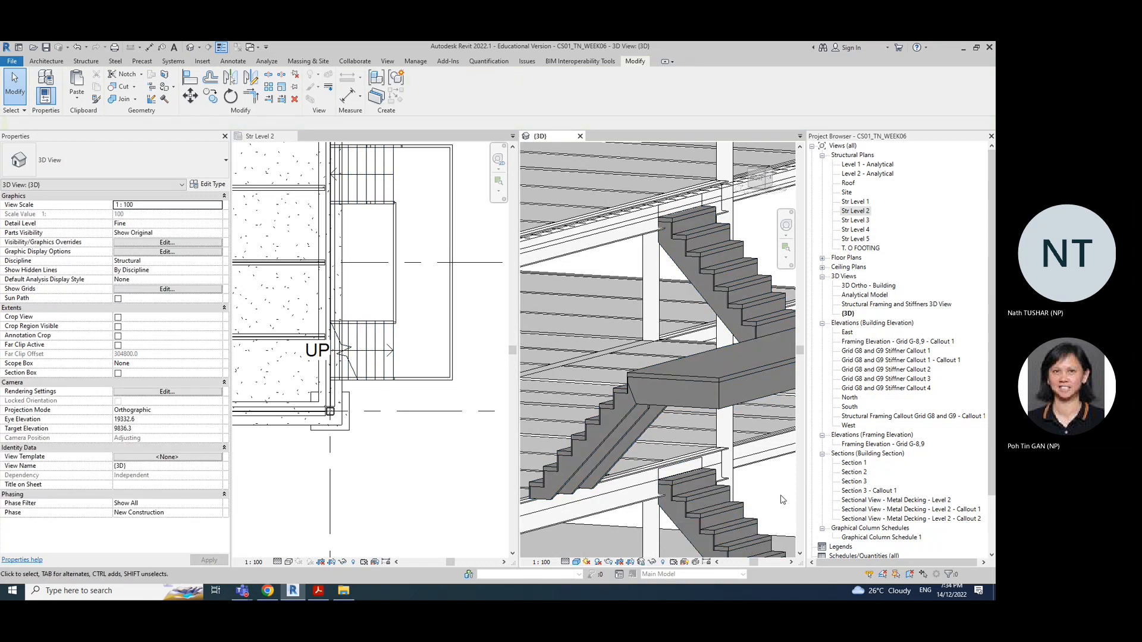
Select the lower Str Level 1 to Str Level 2 stair in 3D and open its top offset for editing
{"action": "scroll", "coordinate": [656, 485], "scroll_direction": "down", "scroll_amount": 2}
{"action": "middle_click_drag", "start_coordinate": [574, 503], "coordinate": [687, 548], "text": "shift"}
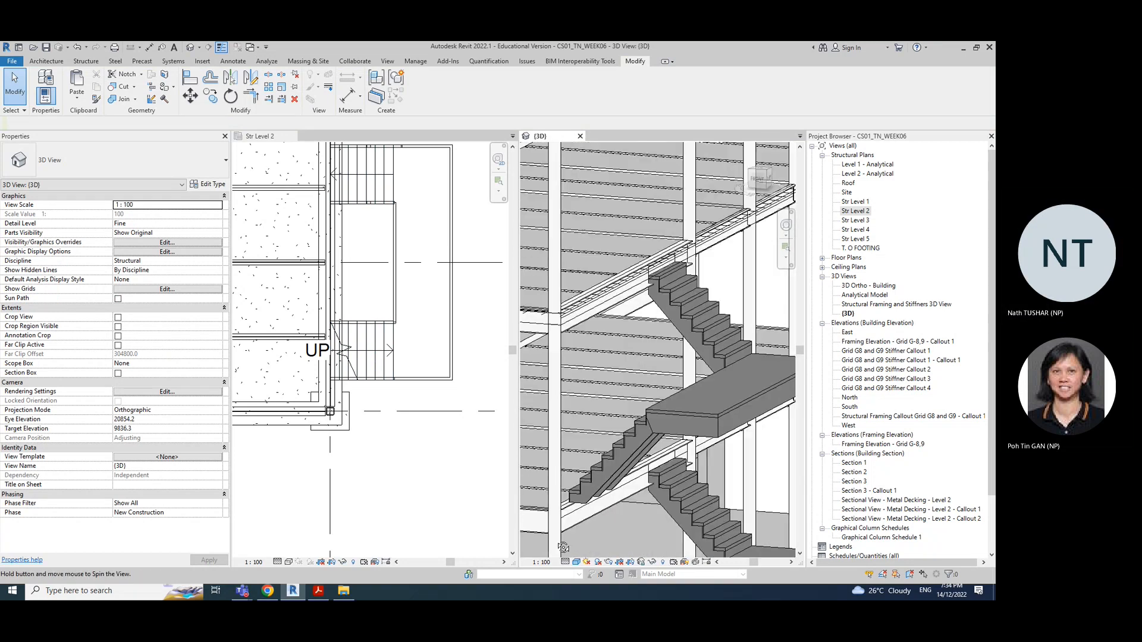
{"action": "scroll", "coordinate": [699, 544], "scroll_direction": "down", "scroll_amount": 3}
{"action": "middle_click_drag", "start_coordinate": [778, 474], "coordinate": [745, 460]}
{"action": "scroll", "coordinate": [737, 447], "scroll_direction": "down", "scroll_amount": 2}
{"action": "scroll", "coordinate": [684, 494], "scroll_direction": "up", "scroll_amount": 5}
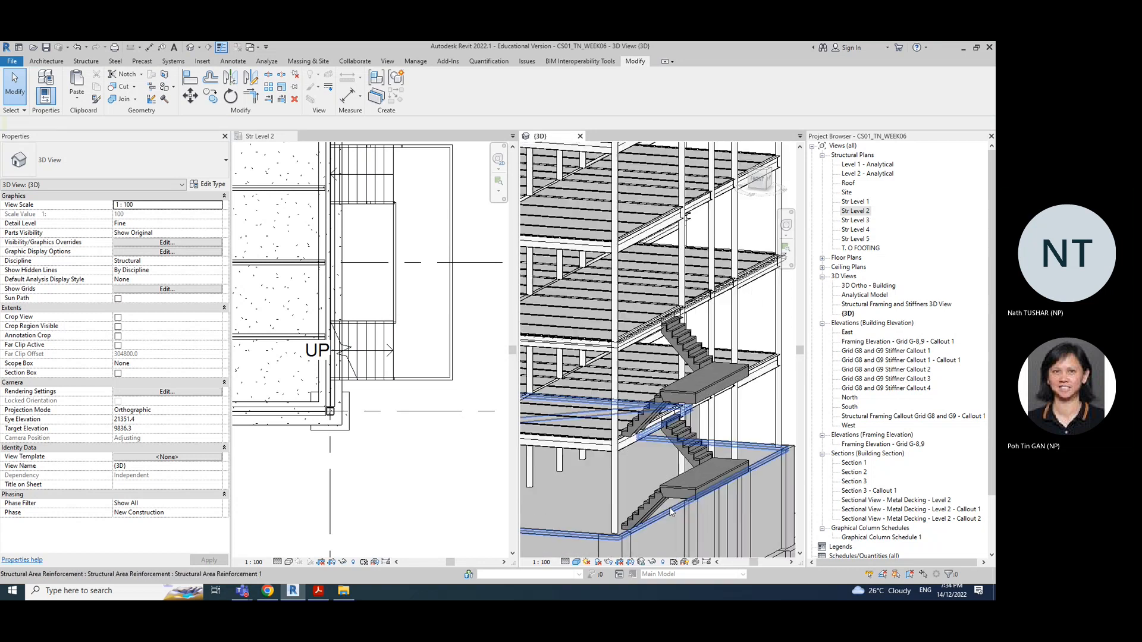
{"action": "middle_click_drag", "start_coordinate": [697, 510], "coordinate": [698, 479], "text": "shift"}
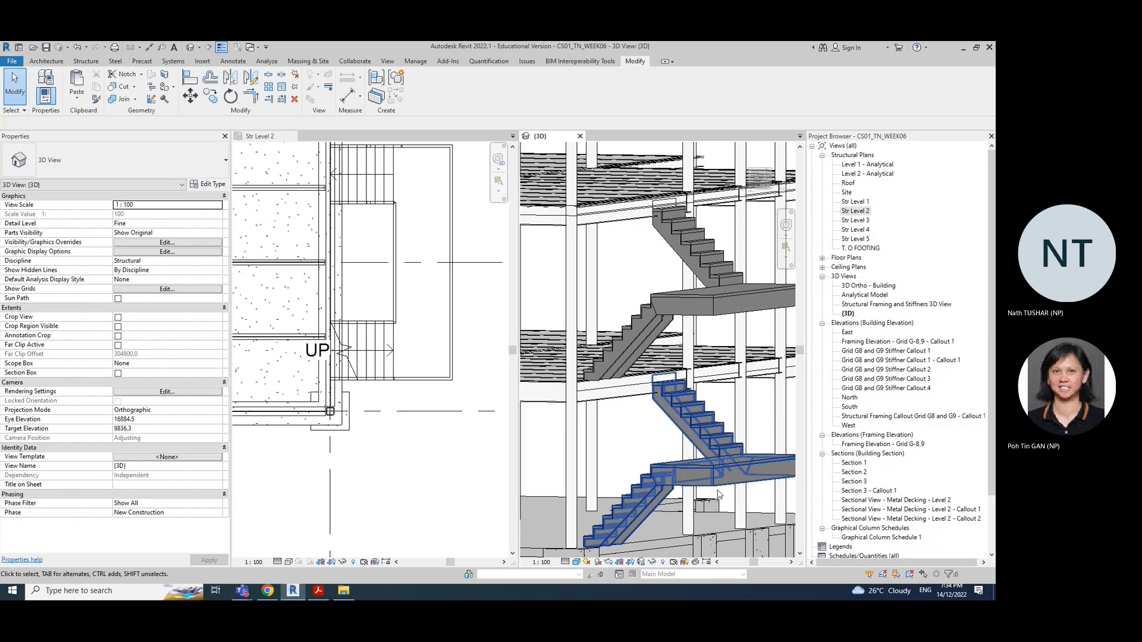
{"action": "left_click", "coordinate": [716, 482]}
{"action": "left_click", "coordinate": [136, 233]}
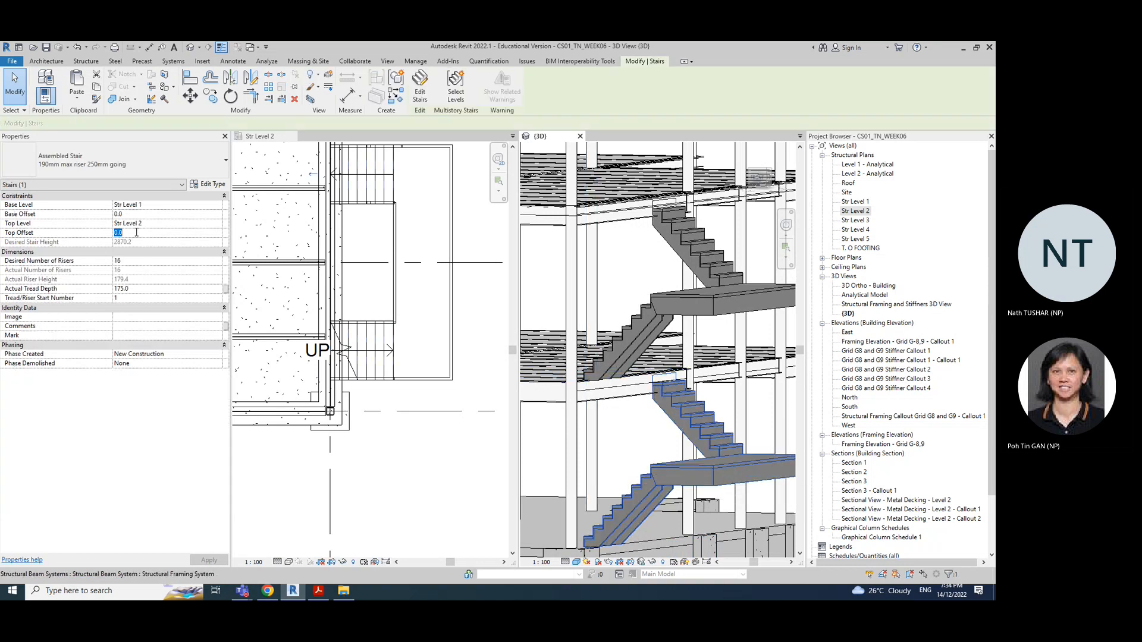
Try top offsets of 500 and 250 on the stair between Str Level 1 and Str Level 2
{"action": "type", "text": "500"}
{"action": "key", "text": "Return"}
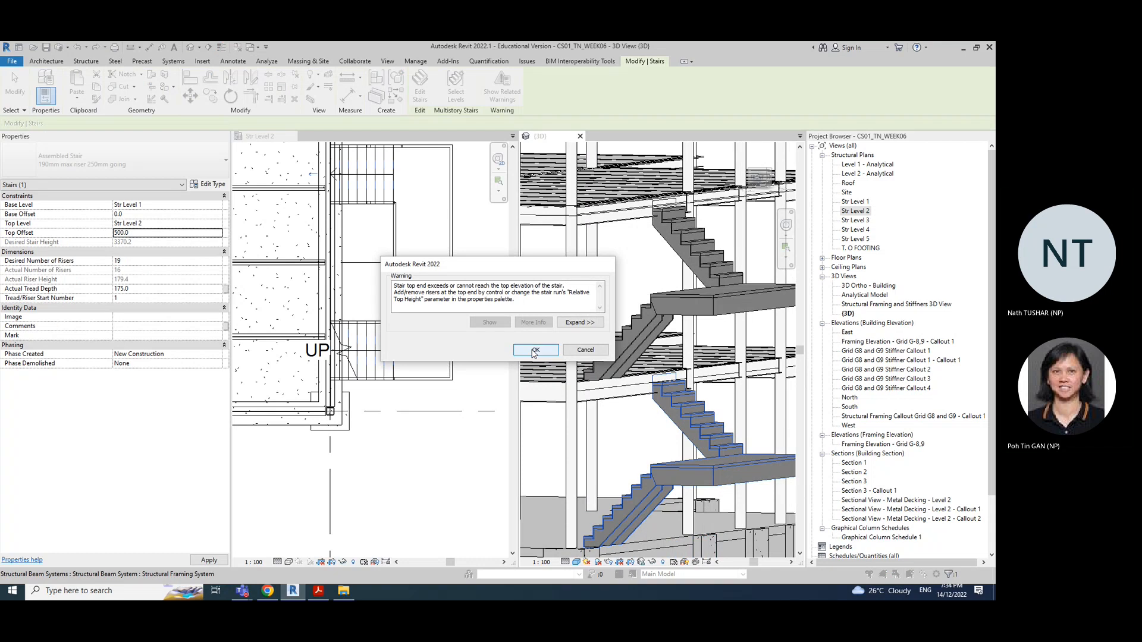
{"action": "left_click", "coordinate": [535, 351]}
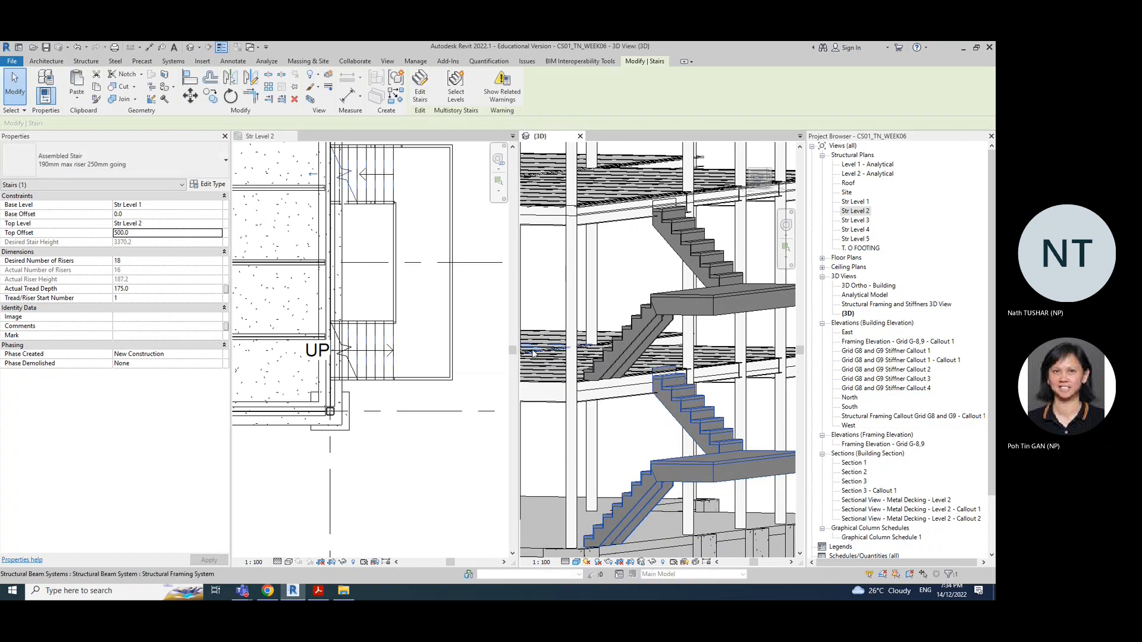
{"action": "left_click", "coordinate": [150, 232]}
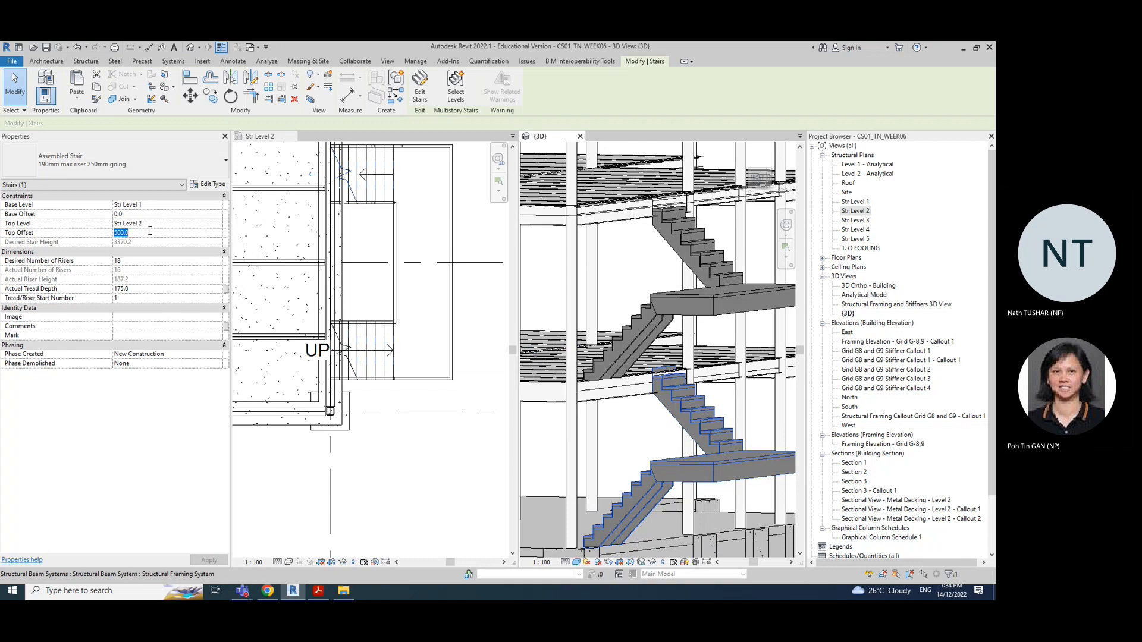
{"action": "type", "text": "250"}
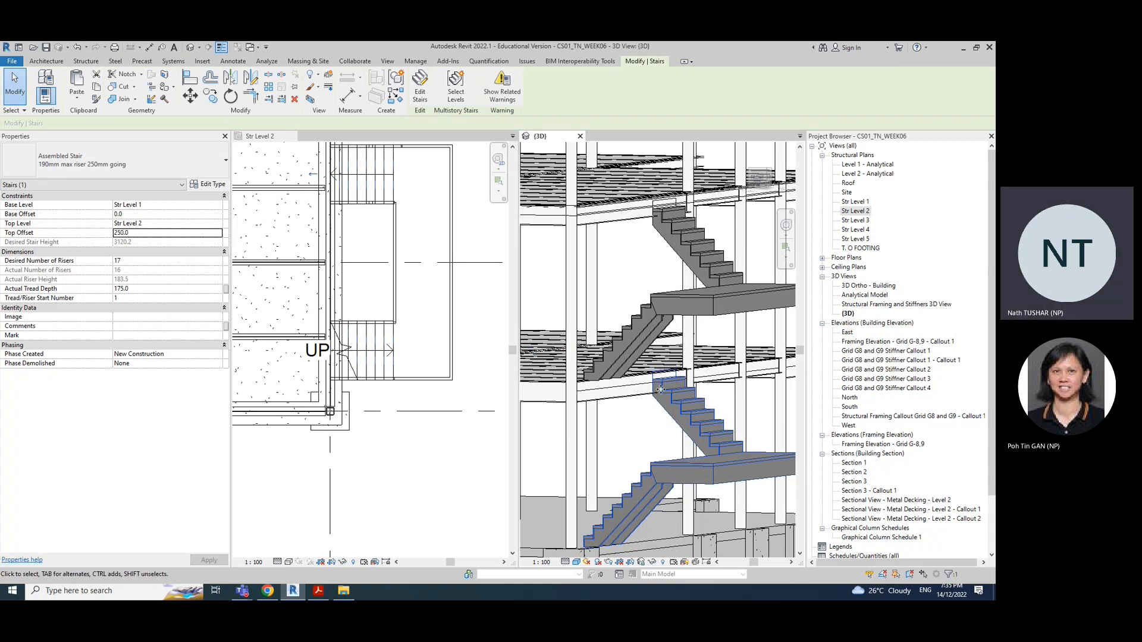
{"action": "key", "text": "Escape"}
{"action": "scroll", "coordinate": [668, 412], "scroll_direction": "up", "scroll_amount": 5}
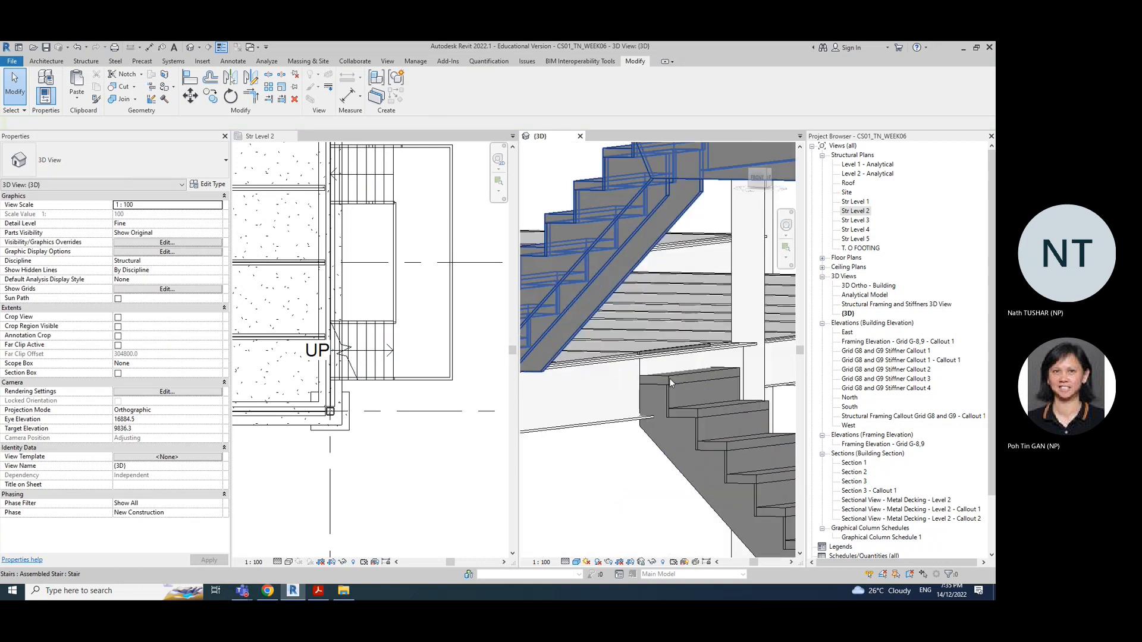
Set the top offset of the stair between Str Level 1 and Str Level 2 to 200
{"action": "left_click", "coordinate": [666, 389]}
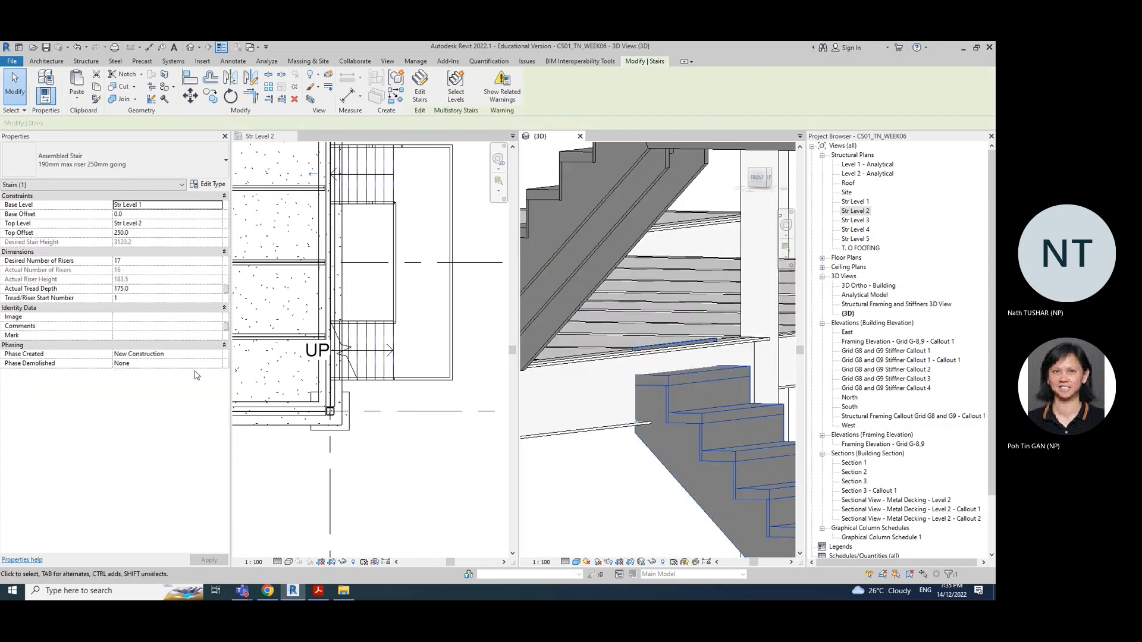
{"action": "left_click", "coordinate": [149, 232]}
{"action": "type", "text": "200"}
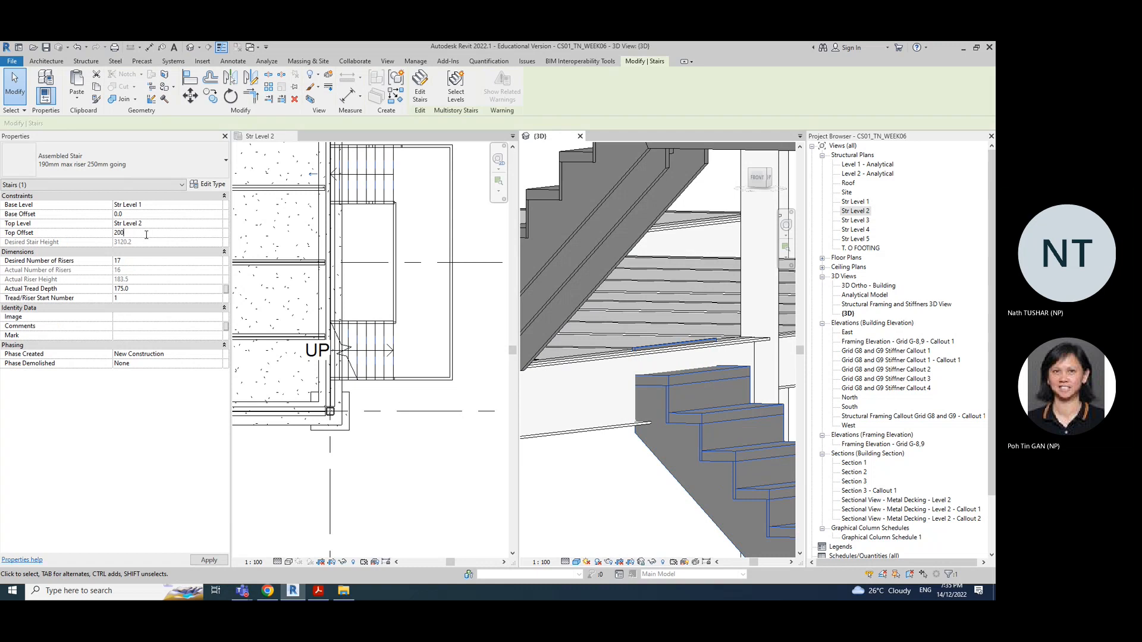
{"action": "left_click", "coordinate": [616, 489]}
Examine both external stairs against the building frame in 3D and on the Str Level 2 plan
{"action": "mouse_move", "coordinate": [609, 498]}
{"action": "middle_mouse_down", "text": "shift"}
{"action": "mouse_move", "coordinate": [589, 508]}
{"action": "mouse_move", "coordinate": [622, 516]}
{"action": "middle_mouse_up", "text": "shift"}
{"action": "scroll", "coordinate": [622, 516], "scroll_direction": "down", "scroll_amount": 8}
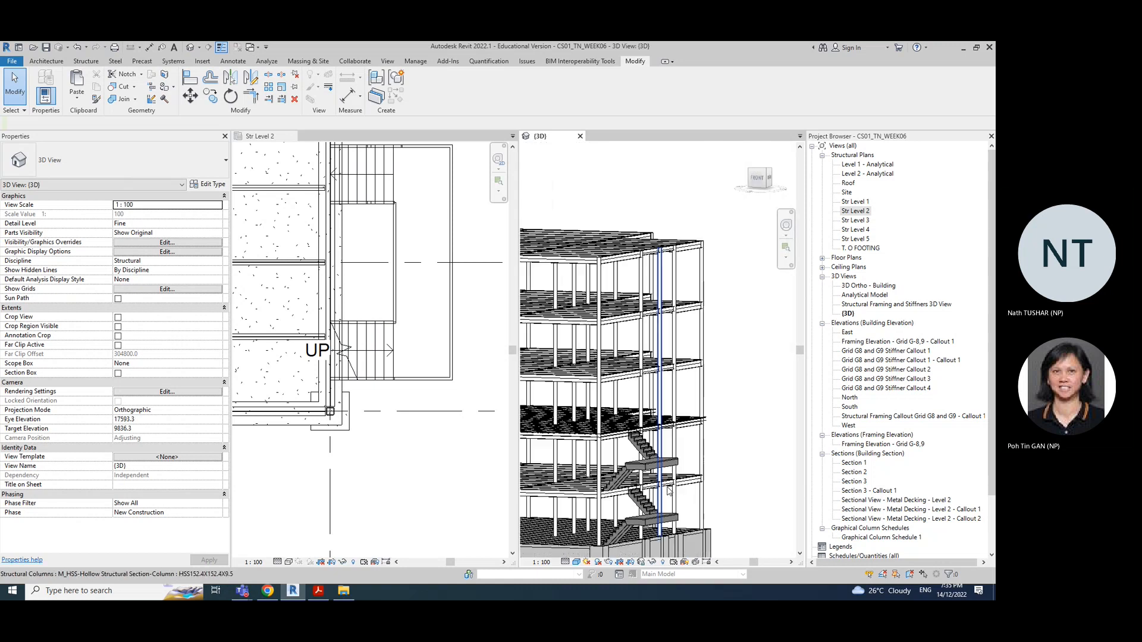
{"action": "middle_click_drag", "start_coordinate": [726, 484], "coordinate": [726, 424], "text": "shift"}
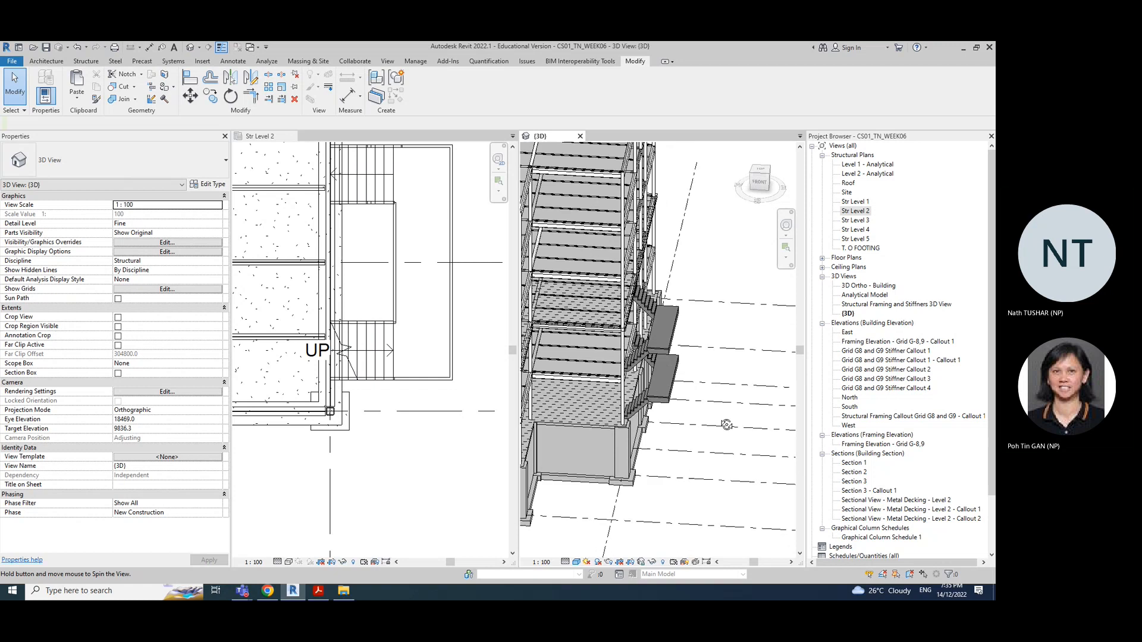
{"action": "scroll", "coordinate": [440, 456], "scroll_direction": "down", "scroll_amount": 5}
{"action": "middle_click_drag", "start_coordinate": [455, 468], "coordinate": [420, 462]}
{"action": "left_click", "coordinate": [660, 496]}
{"action": "middle_click_drag", "start_coordinate": [672, 511], "coordinate": [729, 348], "text": "shift"}
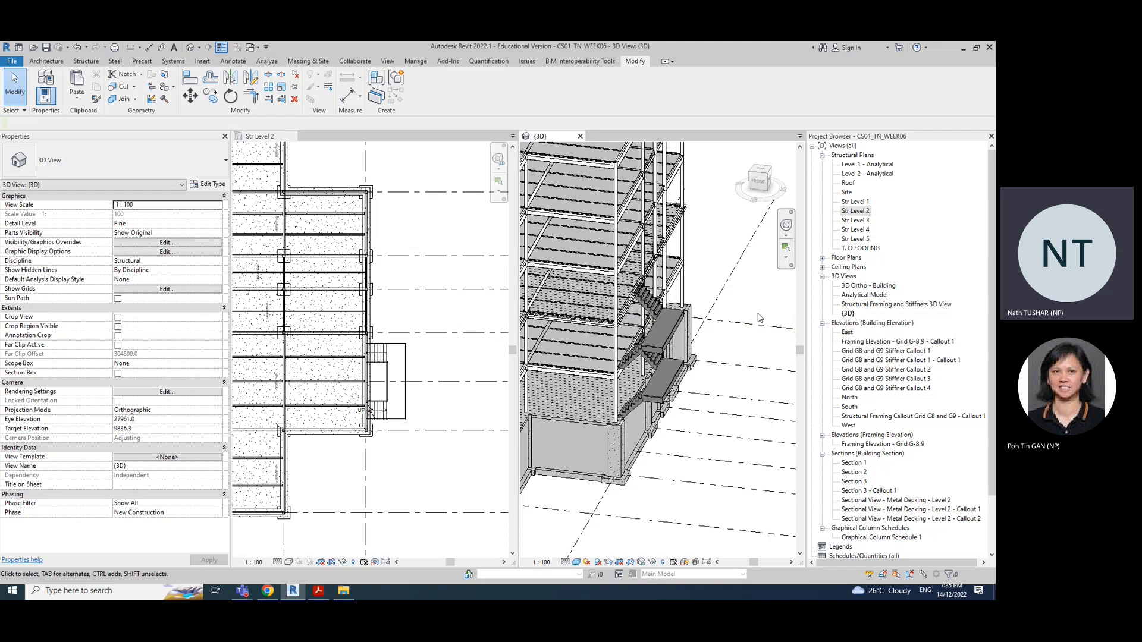
{"action": "scroll", "coordinate": [755, 321], "scroll_direction": "up", "scroll_amount": 2}
{"action": "middle_click_drag", "start_coordinate": [741, 330], "coordinate": [744, 371]}
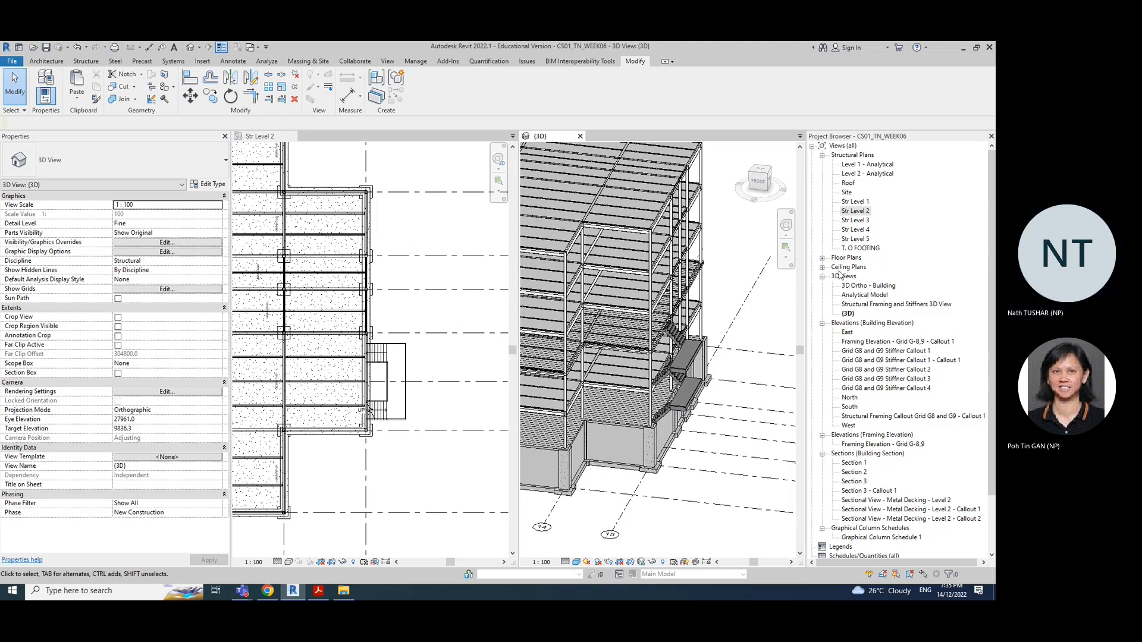
Open the South elevation and examine the dimensions between the structural levels beside the stairs
{"action": "double_click", "coordinate": [850, 407]}
{"action": "scroll", "coordinate": [722, 387], "scroll_direction": "up", "scroll_amount": 5}
{"action": "scroll", "coordinate": [721, 387], "scroll_direction": "down", "scroll_amount": 5}
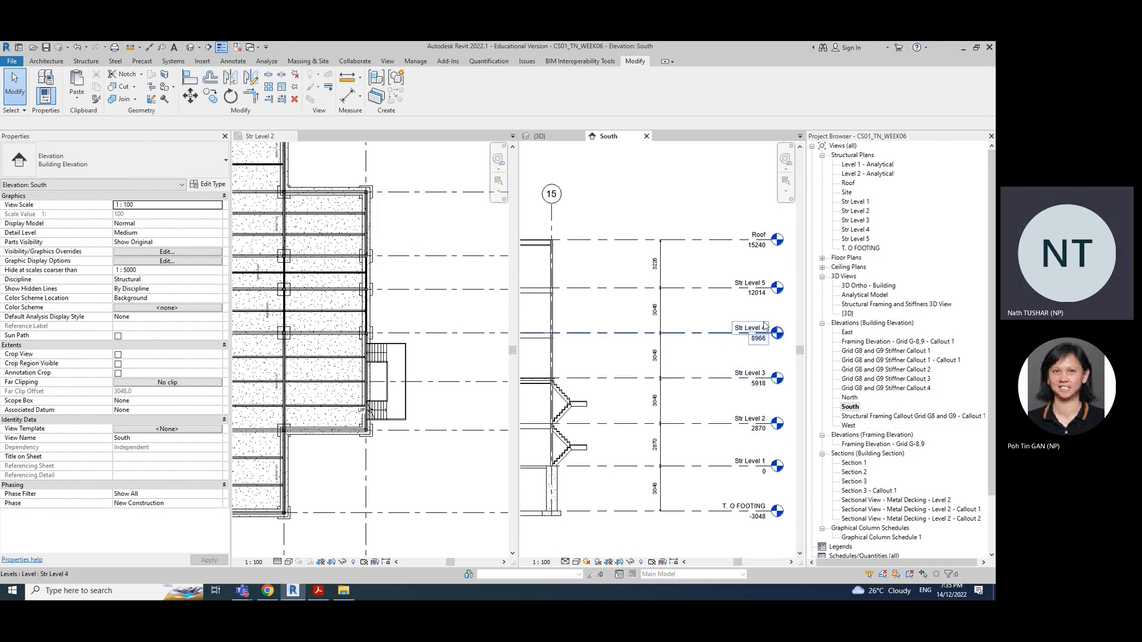
{"action": "scroll", "coordinate": [658, 298], "scroll_direction": "up", "scroll_amount": 3}
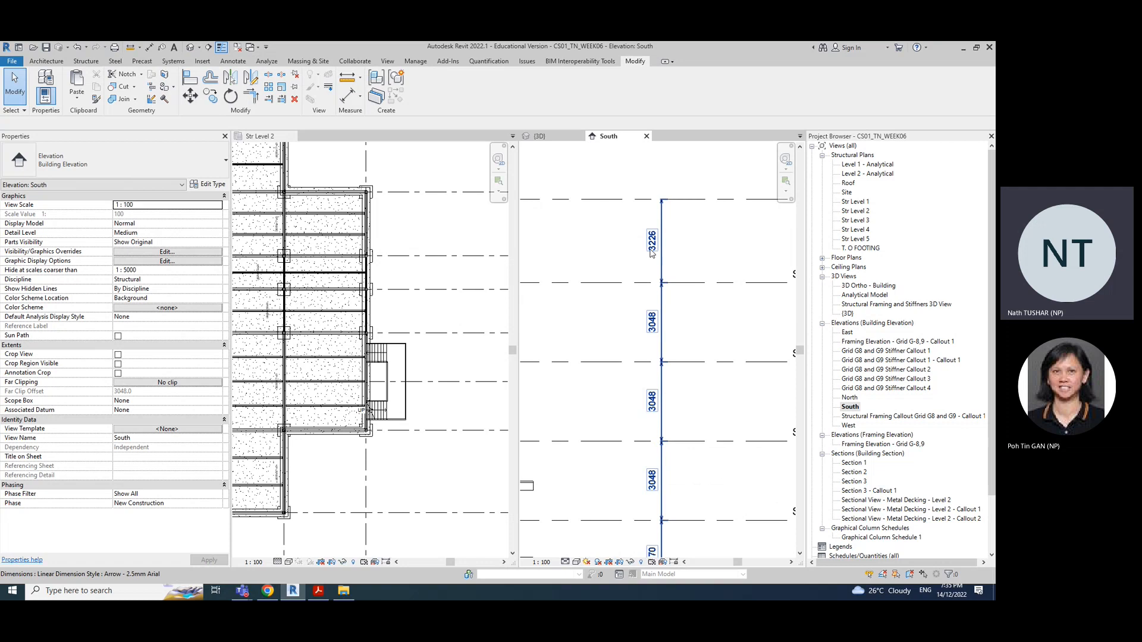
{"action": "scroll", "coordinate": [654, 336], "scroll_direction": "down", "scroll_amount": 2}
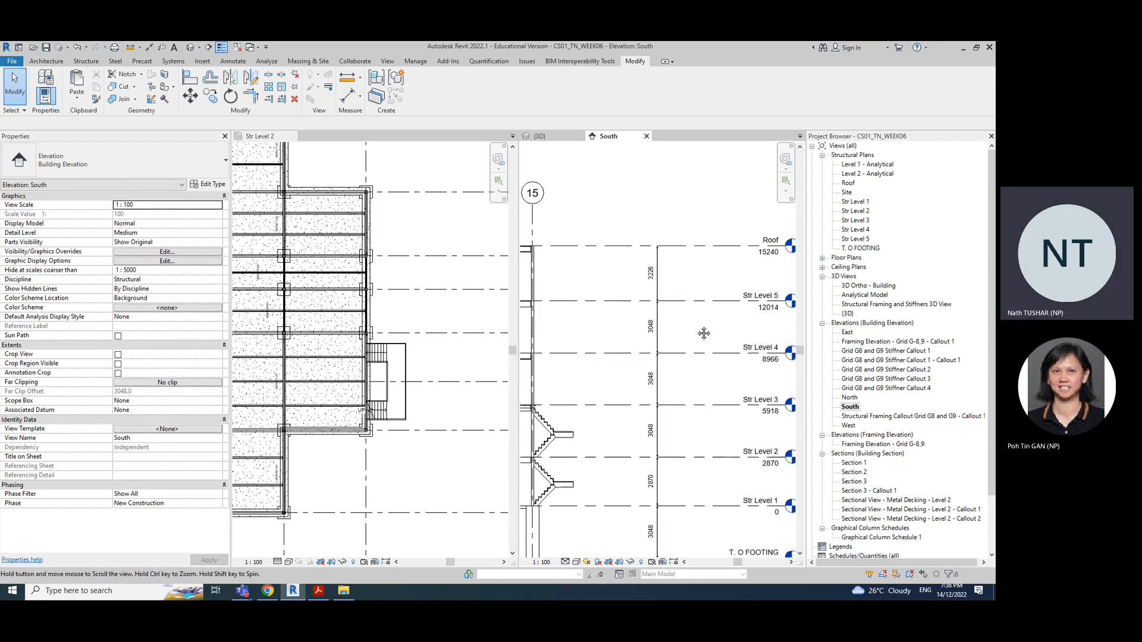
In the 3D view, copy the Str Level 2 to Str Level 3 stair and paste it aligned to Str Level 3, 4 and 5
{"action": "left_click", "coordinate": [539, 136]}
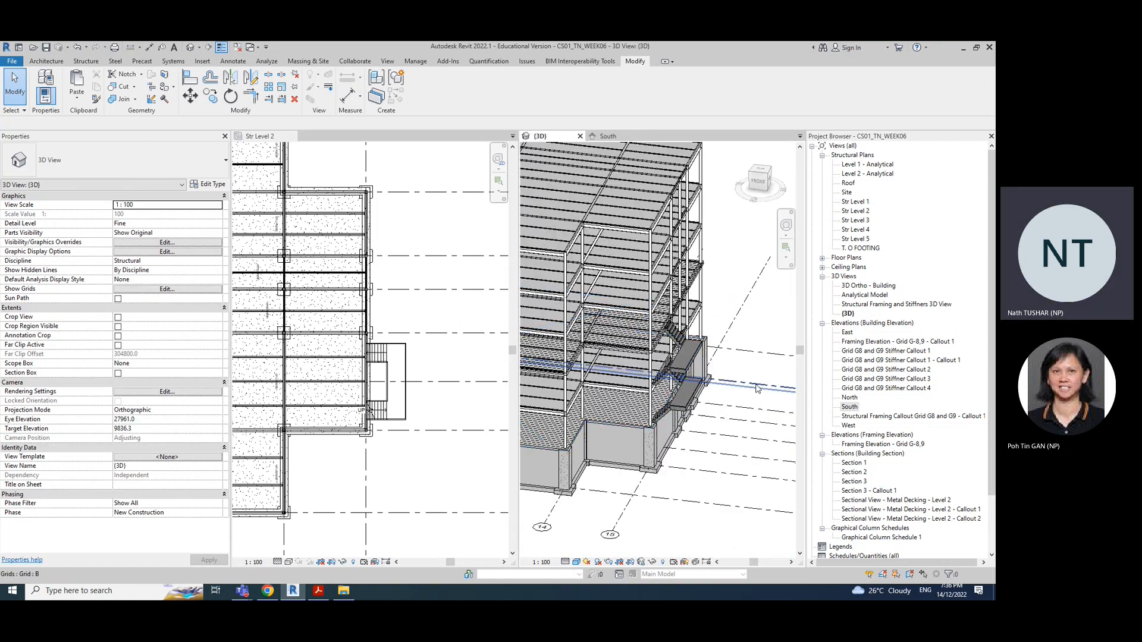
{"action": "middle_click_drag", "start_coordinate": [744, 337], "coordinate": [736, 313], "text": "shift"}
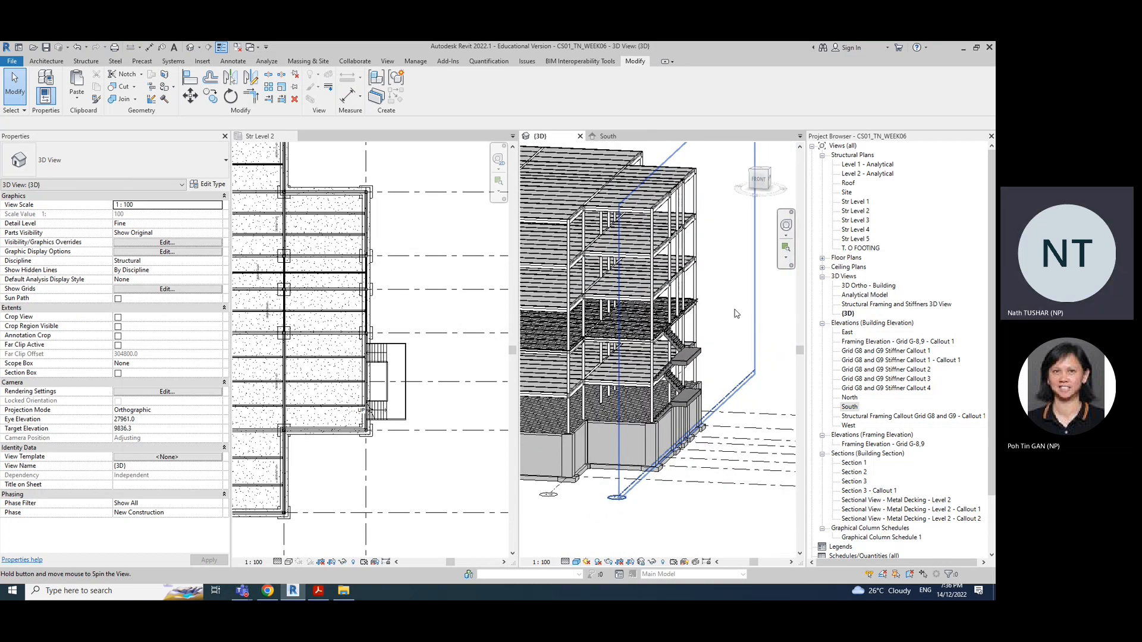
{"action": "left_click", "coordinate": [694, 358]}
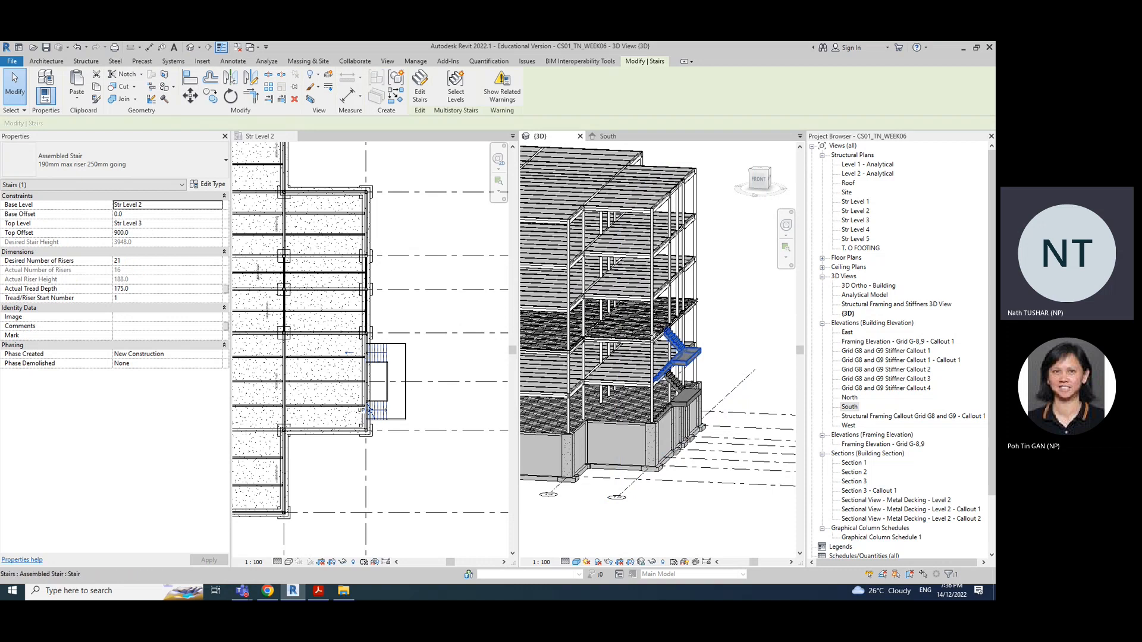
{"action": "left_click", "coordinate": [79, 102]}
{"action": "left_click", "coordinate": [107, 138]}
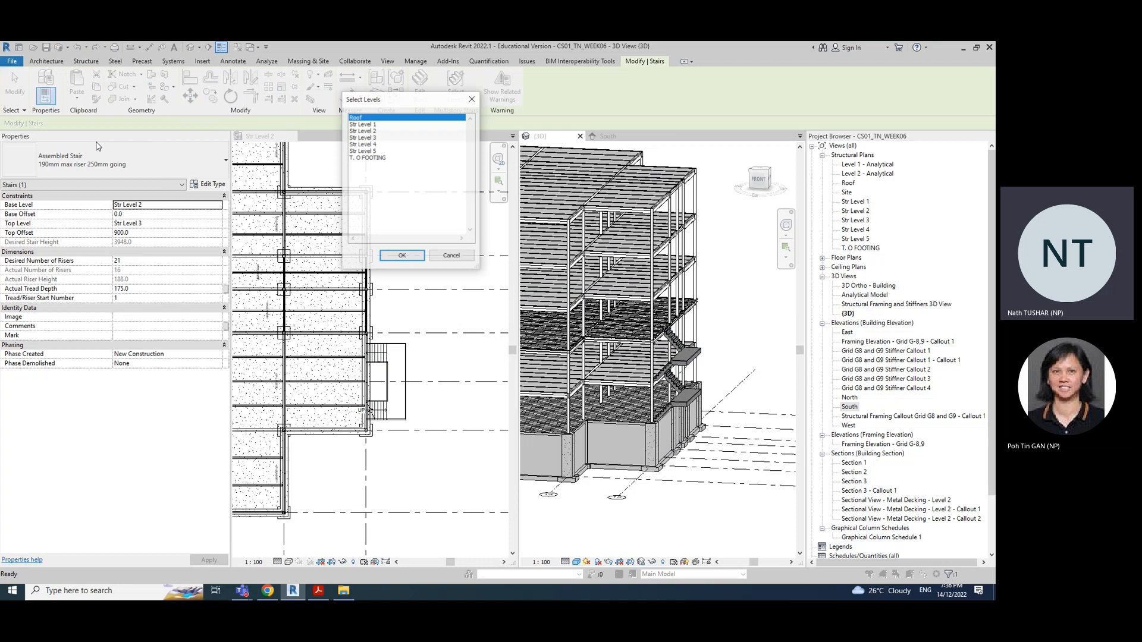
{"action": "left_click", "coordinate": [370, 137]}
{"action": "left_click", "coordinate": [369, 151], "text": "ctrl"}
{"action": "left_click", "coordinate": [369, 144], "text": "ctrl"}
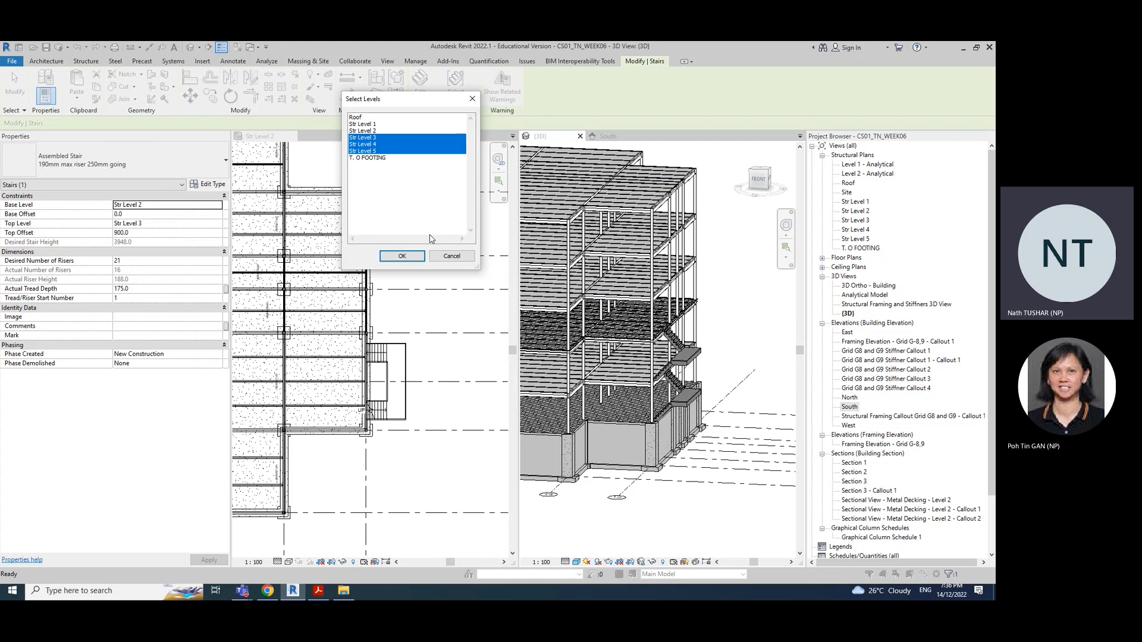
{"action": "left_click", "coordinate": [417, 257]}
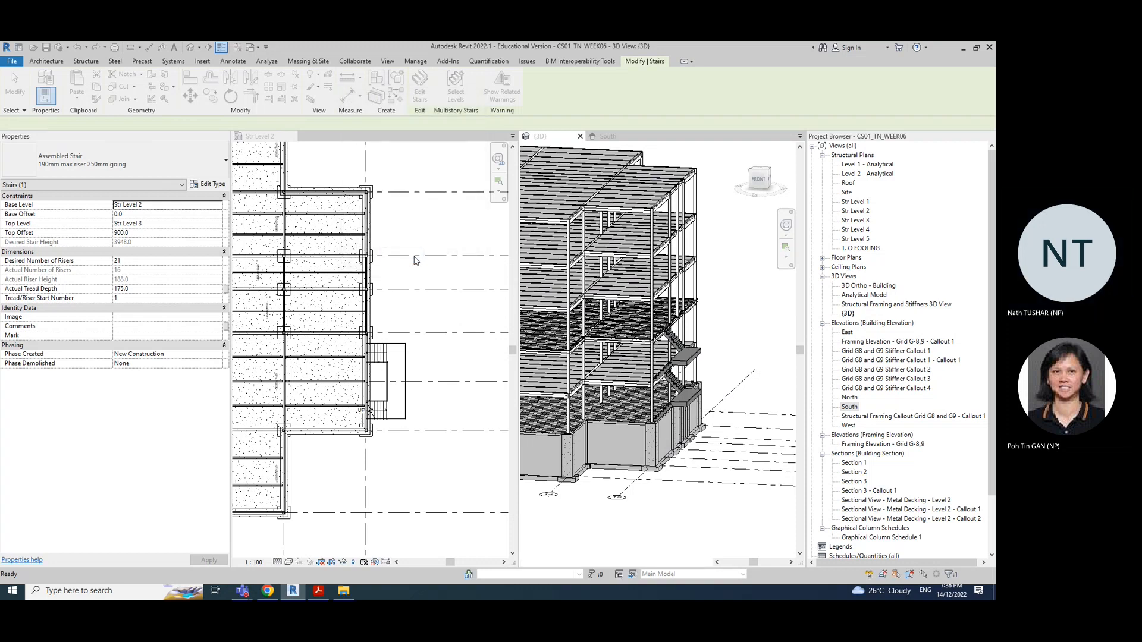
{"action": "left_click", "coordinate": [987, 529]}
{"action": "left_click", "coordinate": [722, 314]}
{"action": "mouse_move", "coordinate": [751, 319]}
{"action": "middle_mouse_down", "text": "shift"}
{"action": "mouse_move", "coordinate": [752, 296]}
{"action": "mouse_move", "coordinate": [757, 311]}
{"action": "middle_mouse_up", "text": "shift"}
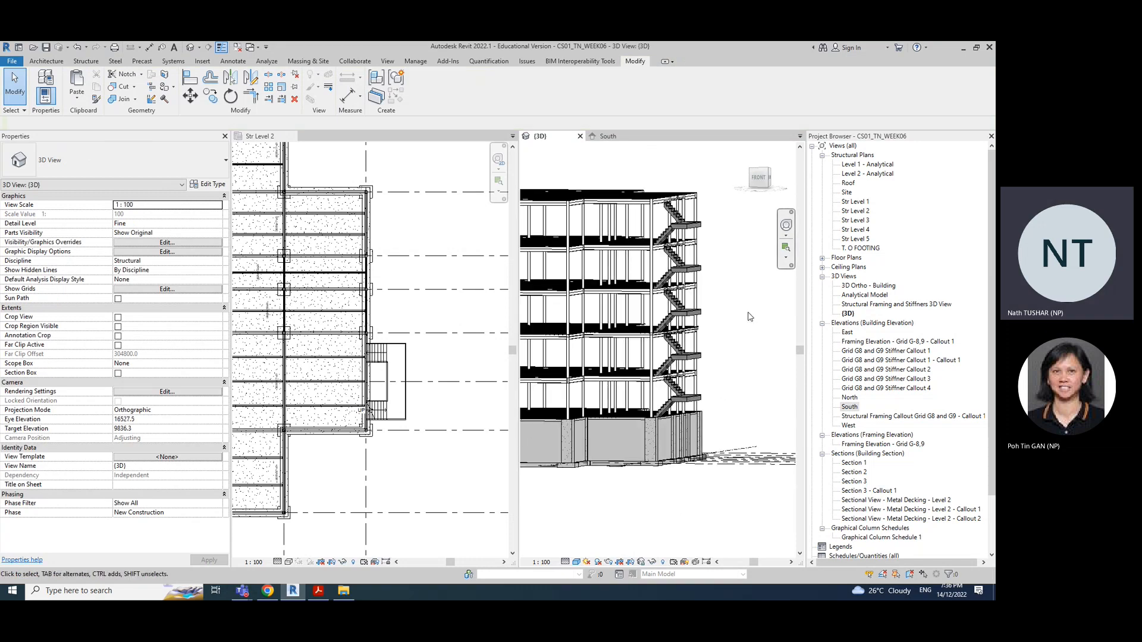
Delete the stair between Str Level 2 and Str Level 3 in the 3D view
{"action": "scroll", "coordinate": [731, 327], "scroll_direction": "up", "scroll_amount": 2}
{"action": "scroll", "coordinate": [686, 355], "scroll_direction": "up", "scroll_amount": 2}
{"action": "scroll", "coordinate": [683, 352], "scroll_direction": "up", "scroll_amount": 2}
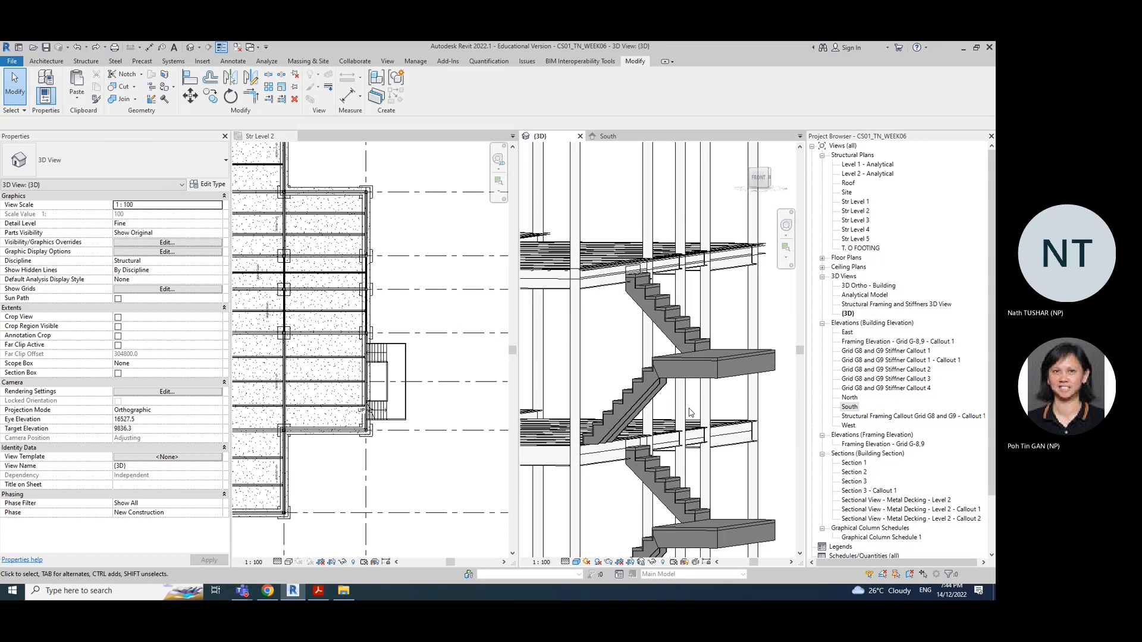
{"action": "scroll", "coordinate": [695, 435], "scroll_direction": "down", "scroll_amount": 5}
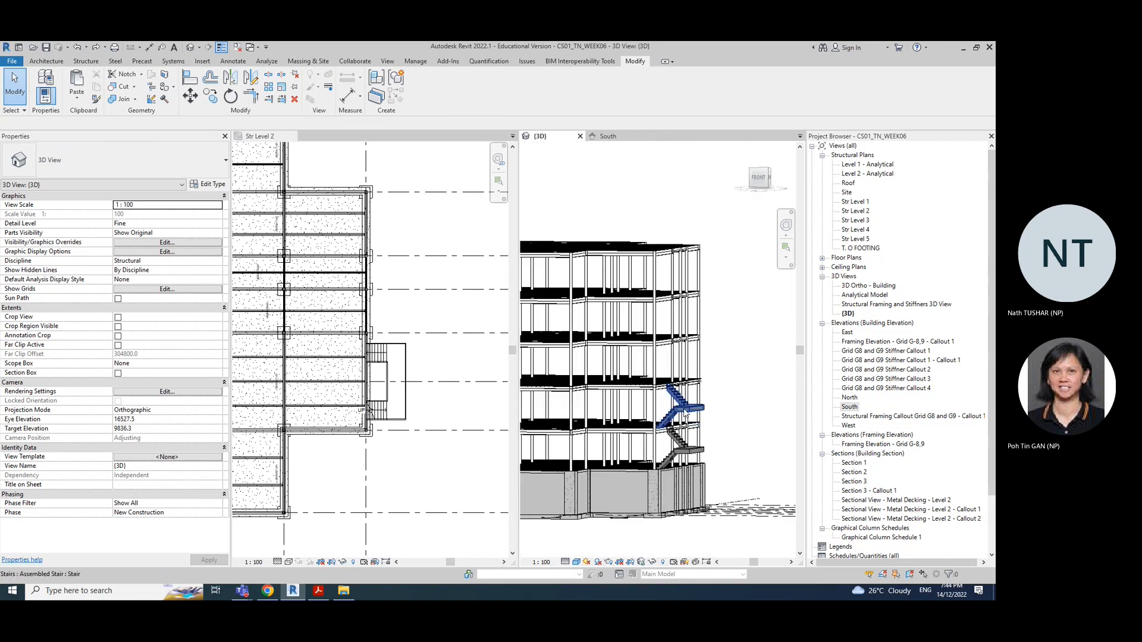
{"action": "left_click", "coordinate": [684, 415]}
{"action": "key", "text": "Escape"}
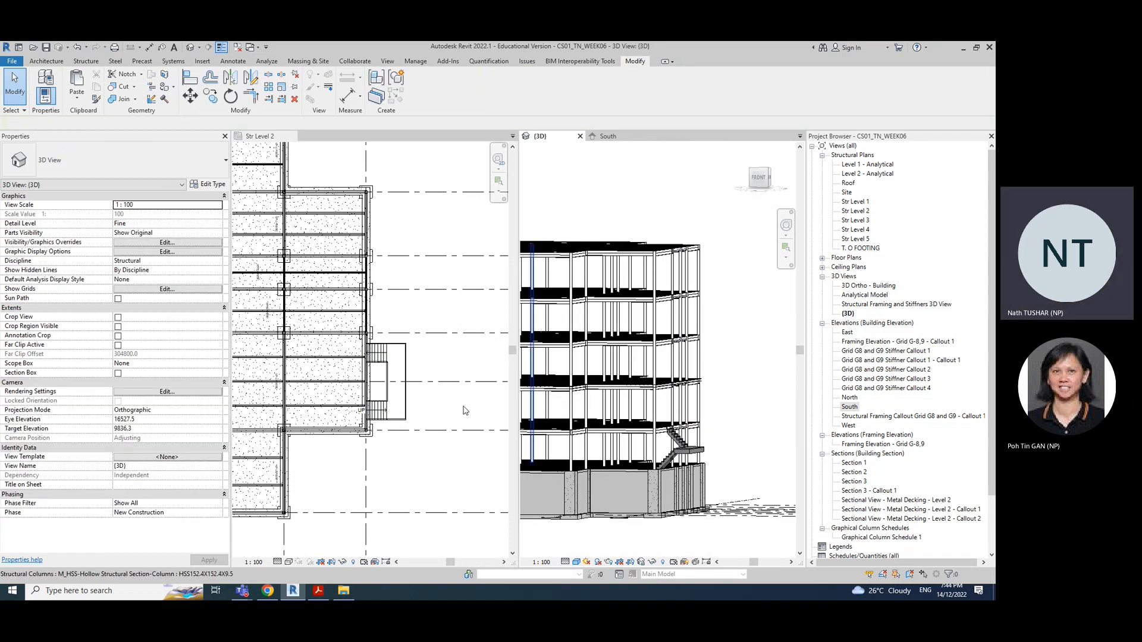
Start a new stair on the Str Level 2 plan, up to Str Level 3, with an actual tread depth of 175
{"action": "scroll", "coordinate": [424, 398], "scroll_direction": "up", "scroll_amount": 2}
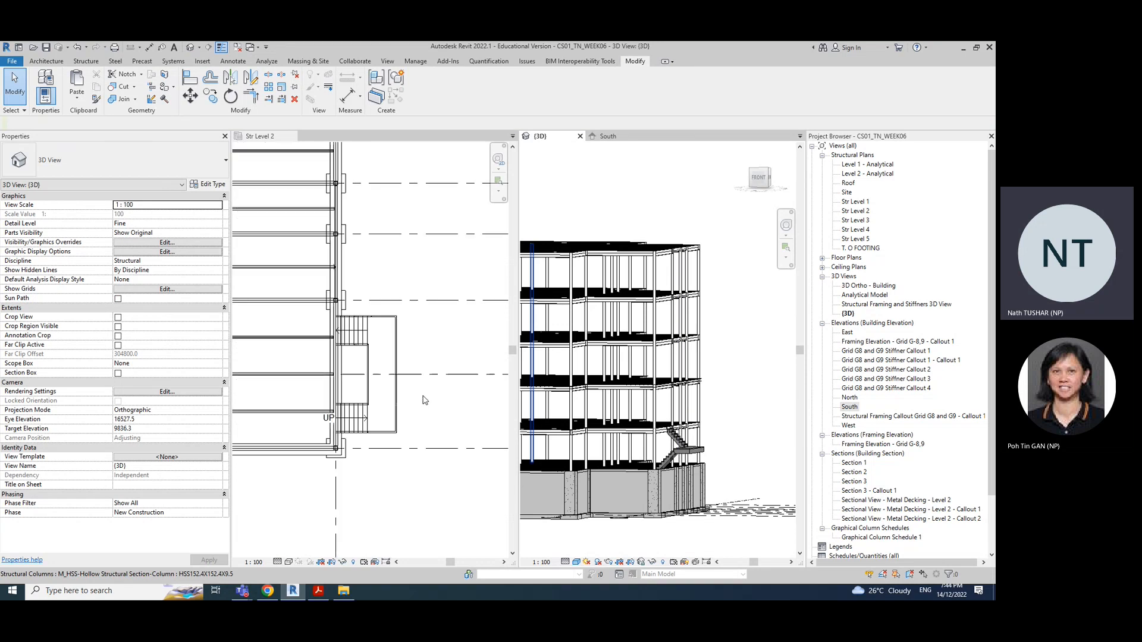
{"action": "middle_click_drag", "start_coordinate": [439, 418], "coordinate": [454, 415]}
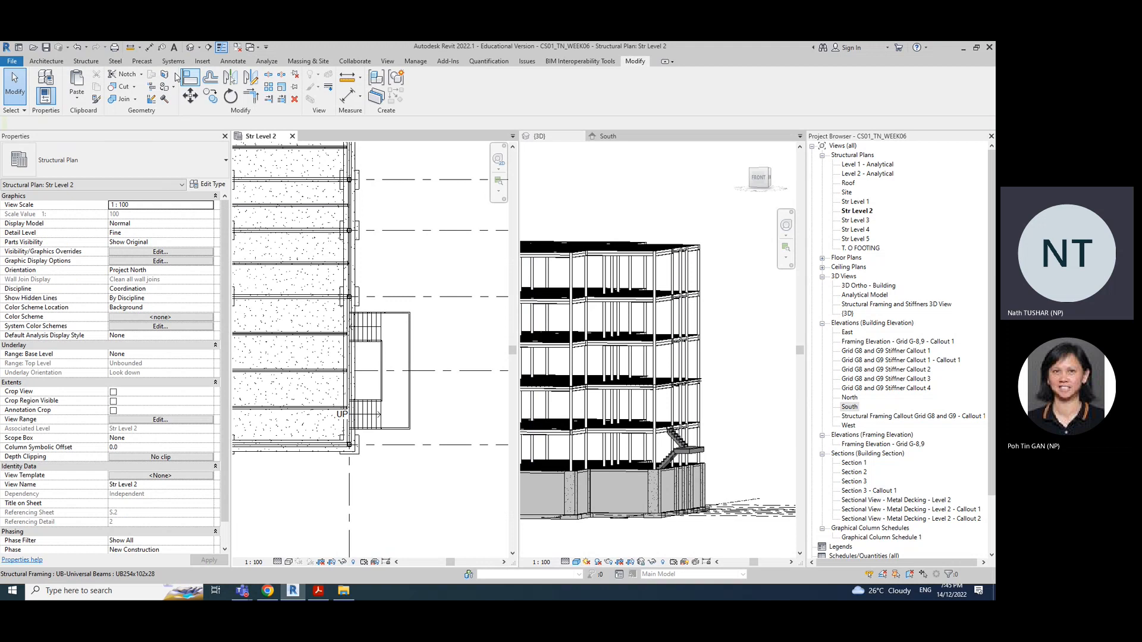
{"action": "left_click", "coordinate": [46, 62]}
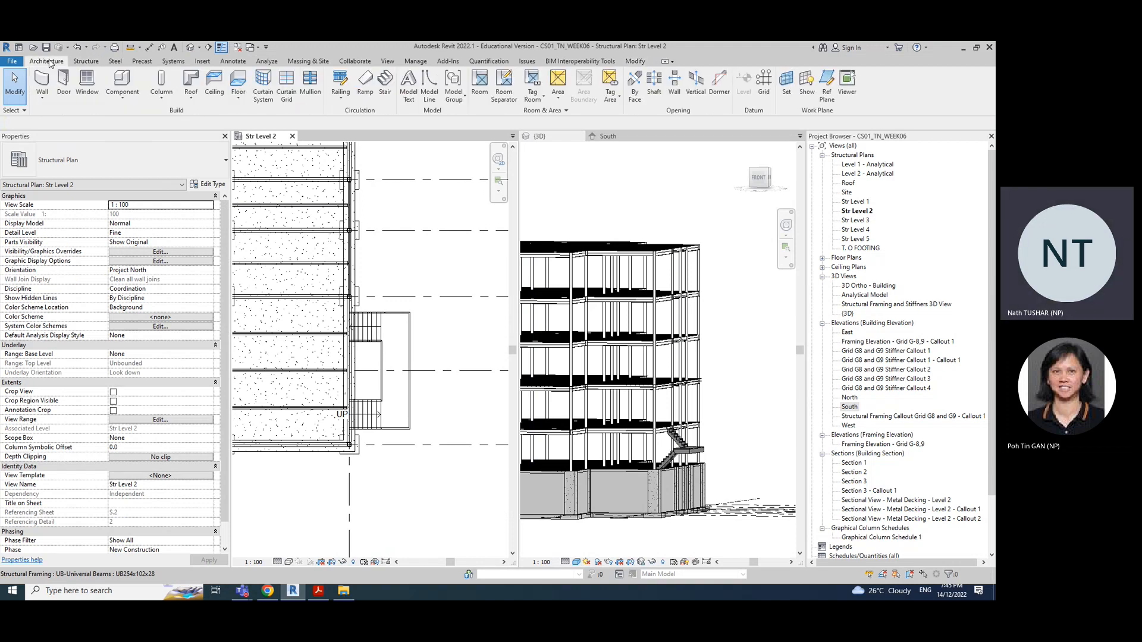
{"action": "left_click", "coordinate": [385, 90]}
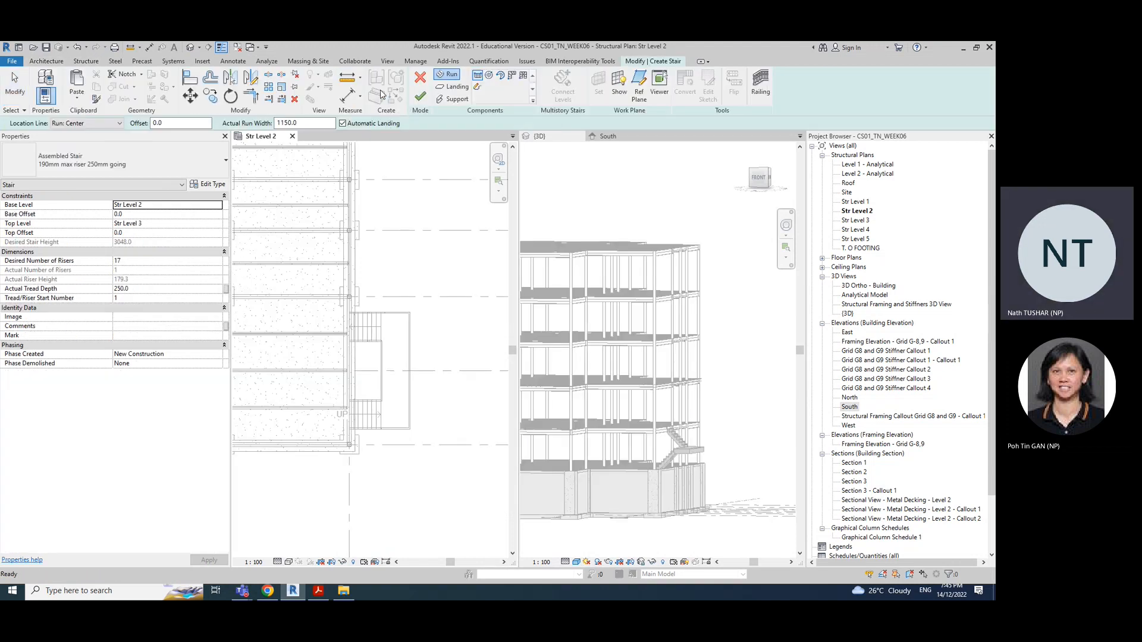
{"action": "left_click", "coordinate": [132, 262]}
{"action": "left_click", "coordinate": [143, 289]}
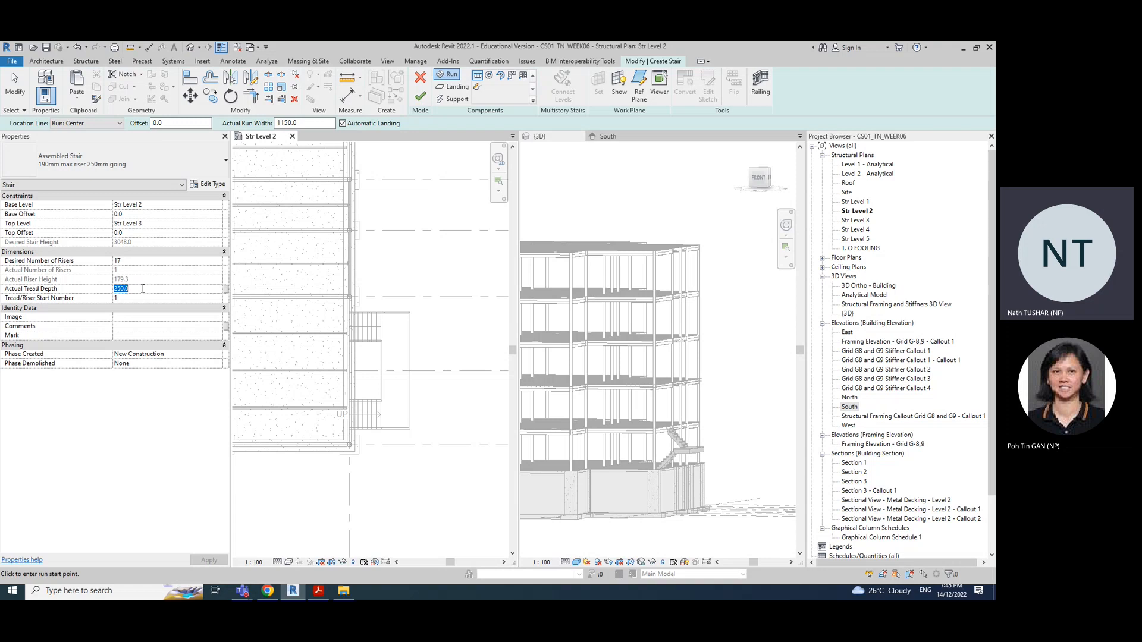
{"action": "type", "text": "175"}
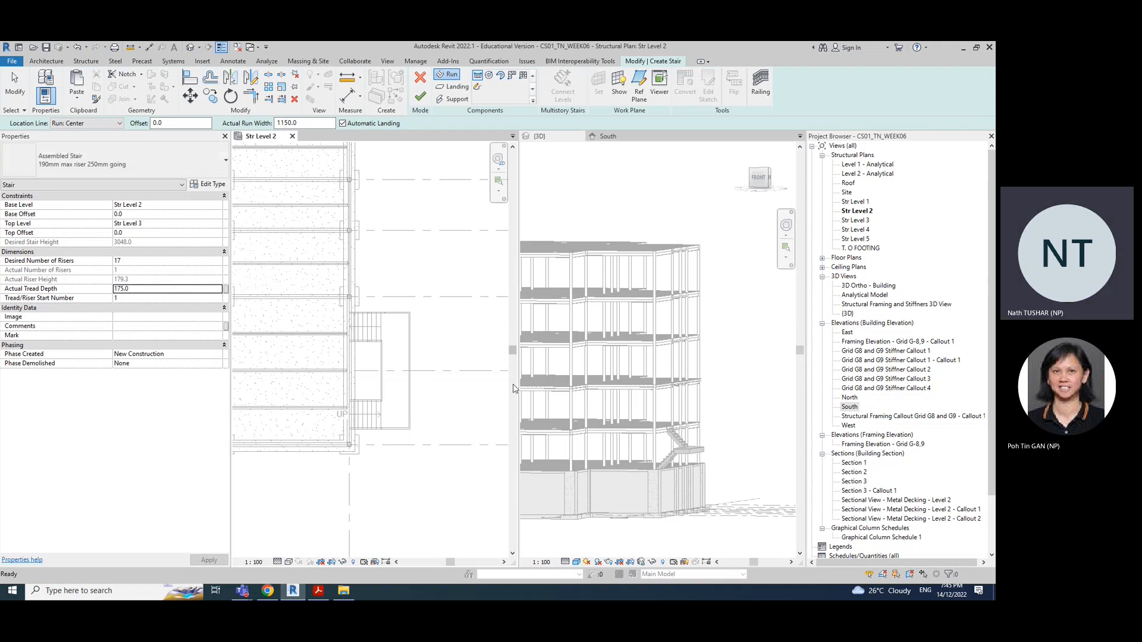
Draw a 1225 mm first run over the existing stair's lower flight and a parallel return run with the remaining risers, joined by an automatic landing
{"action": "scroll", "coordinate": [351, 423], "scroll_direction": "up", "scroll_amount": 4}
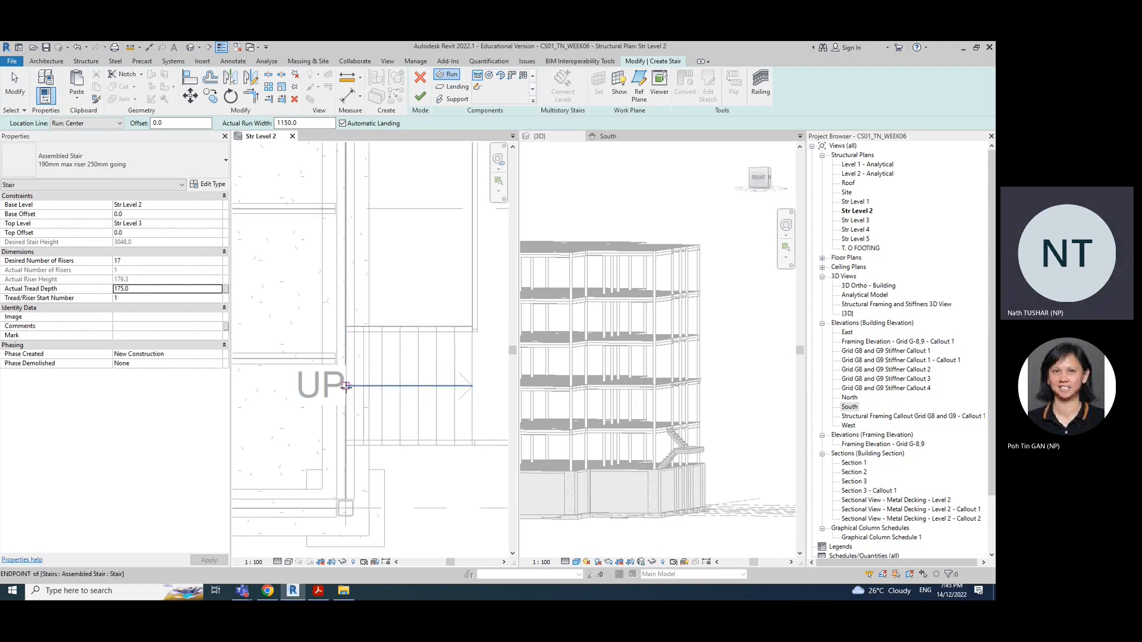
{"action": "left_click", "coordinate": [346, 386]}
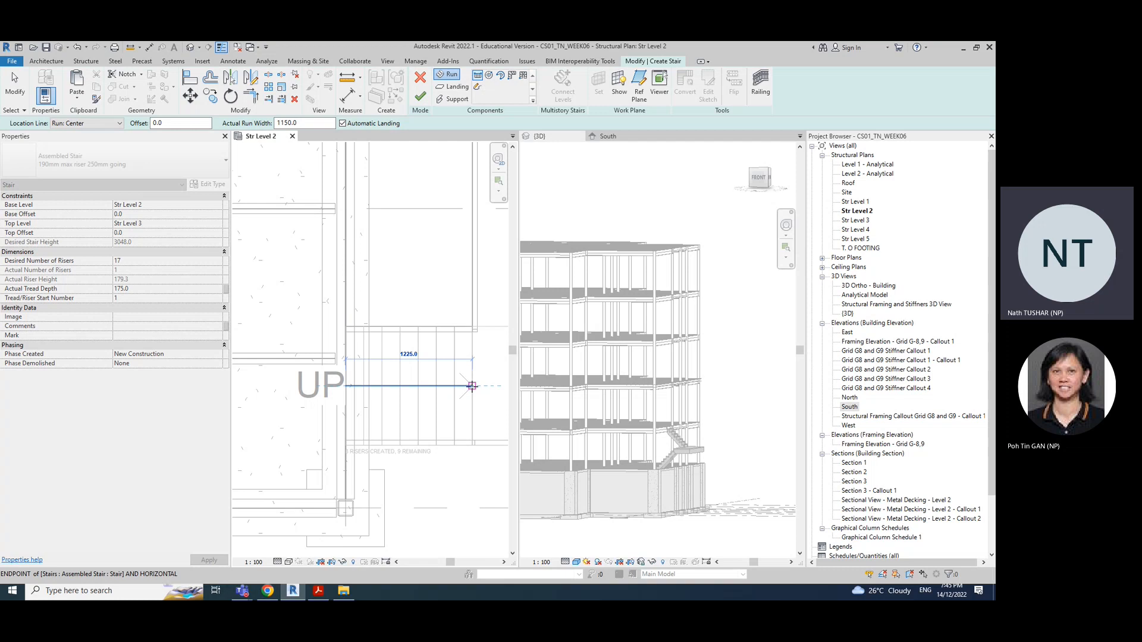
{"action": "left_click", "coordinate": [471, 386]}
{"action": "scroll", "coordinate": [470, 386], "scroll_direction": "down", "scroll_amount": 3}
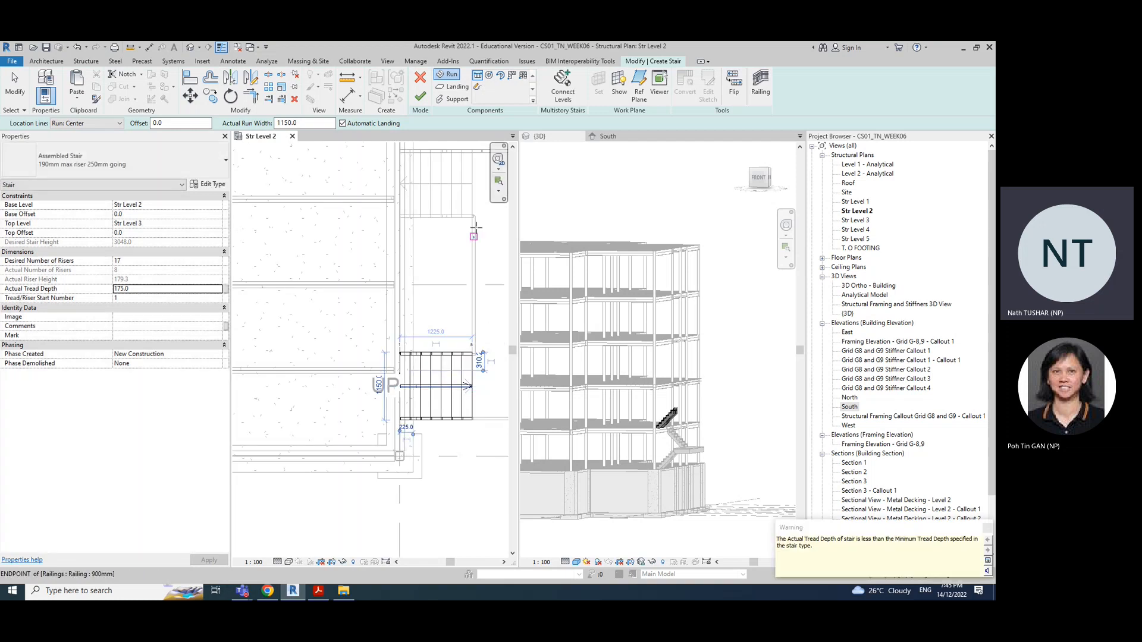
{"action": "left_click", "coordinate": [472, 184]}
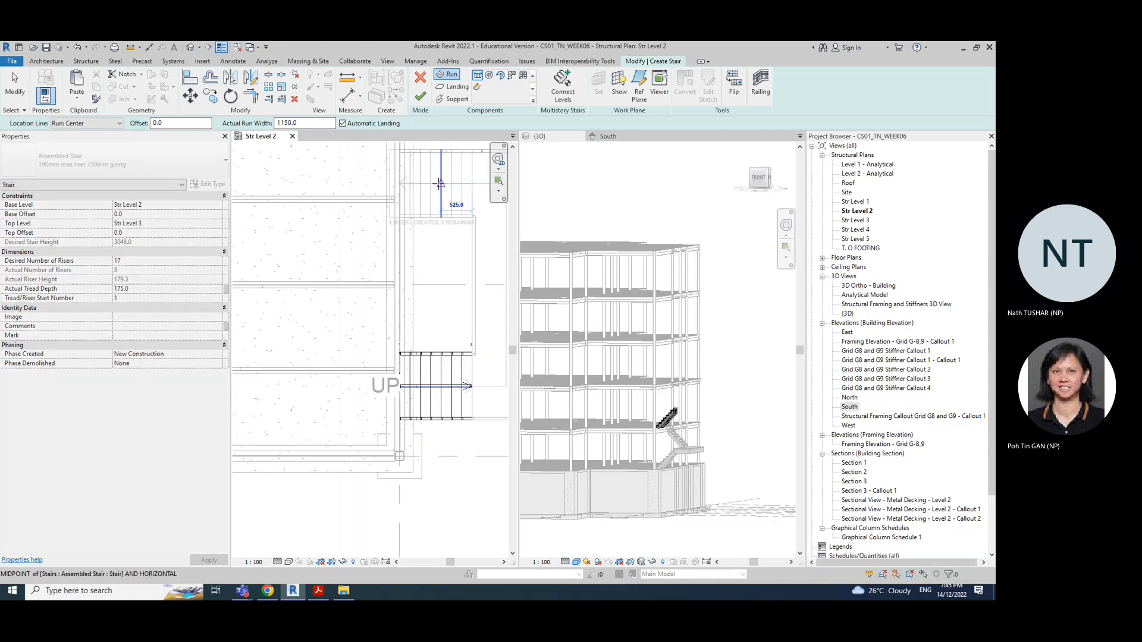
{"action": "left_click", "coordinate": [388, 183]}
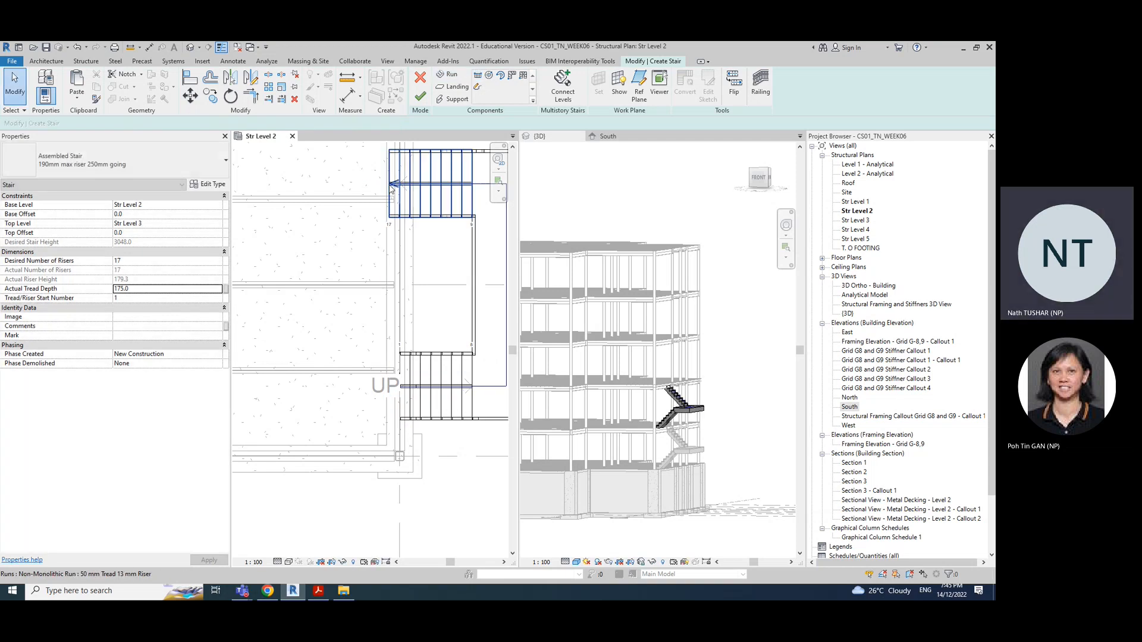
Finish the stair and examine its flights and landing between Str Level 2 and Str Level 3 in the 3D view
{"action": "key", "text": "Escape"}
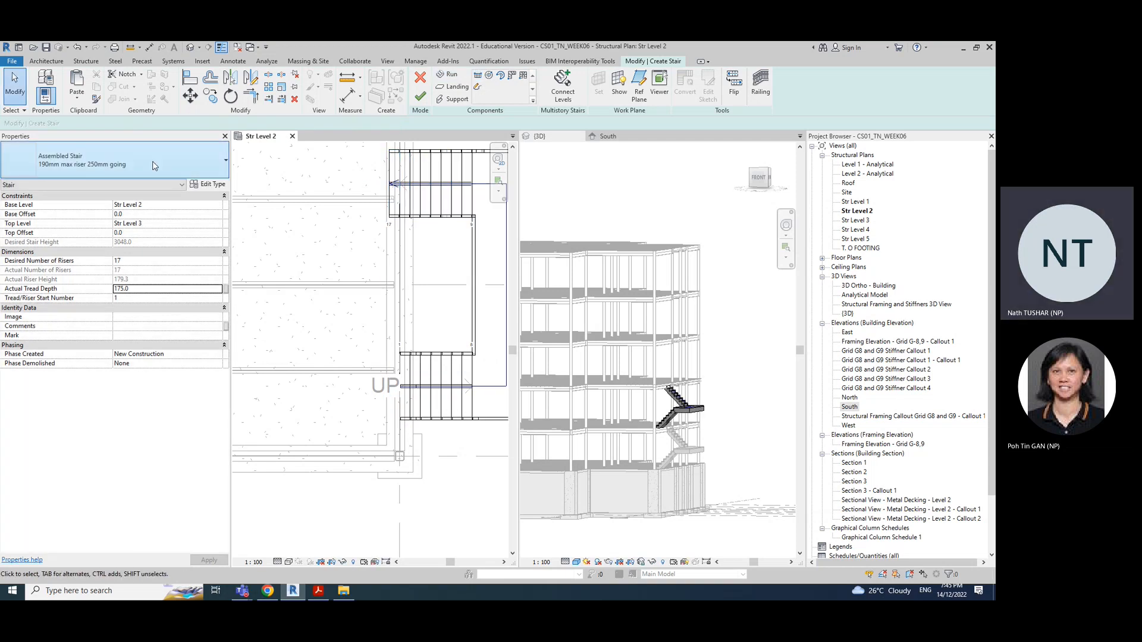
{"action": "left_click", "coordinate": [420, 96]}
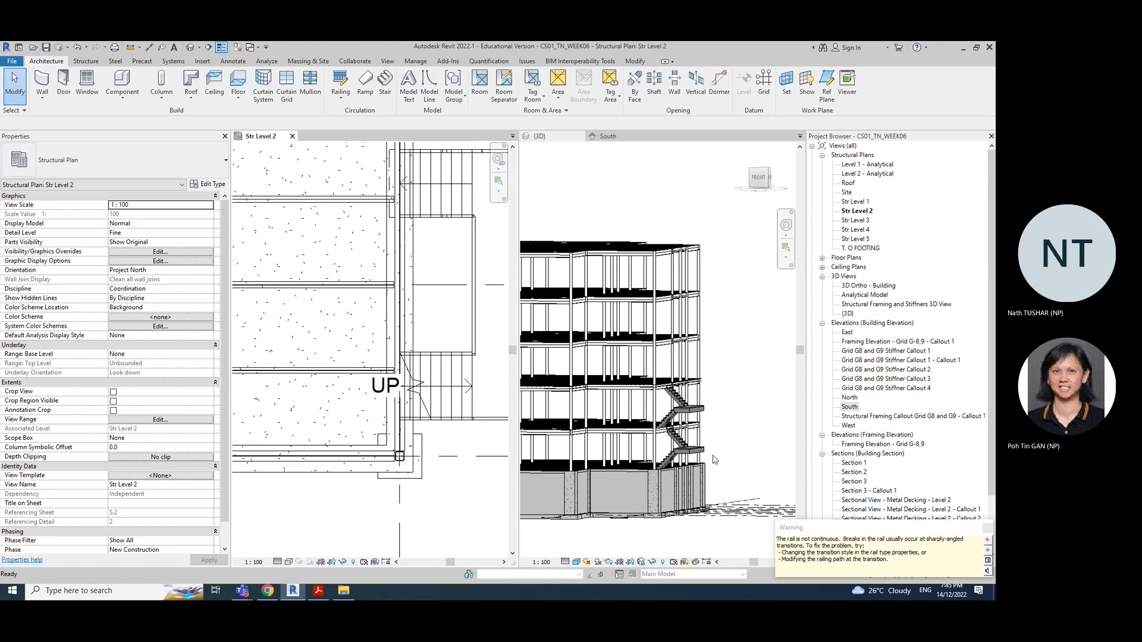
{"action": "left_click", "coordinate": [666, 410]}
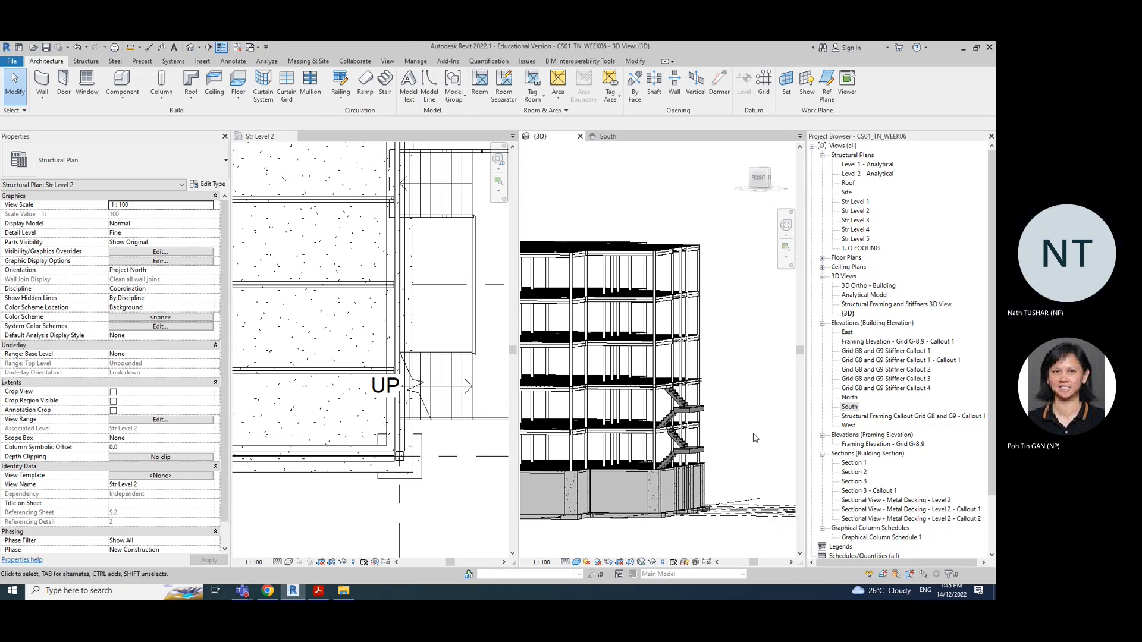
{"action": "scroll", "coordinate": [667, 410], "scroll_direction": "up", "scroll_amount": 2}
{"action": "scroll", "coordinate": [667, 411], "scroll_direction": "up", "scroll_amount": 2}
{"action": "middle_click_drag", "start_coordinate": [681, 450], "coordinate": [695, 424], "text": "shift"}
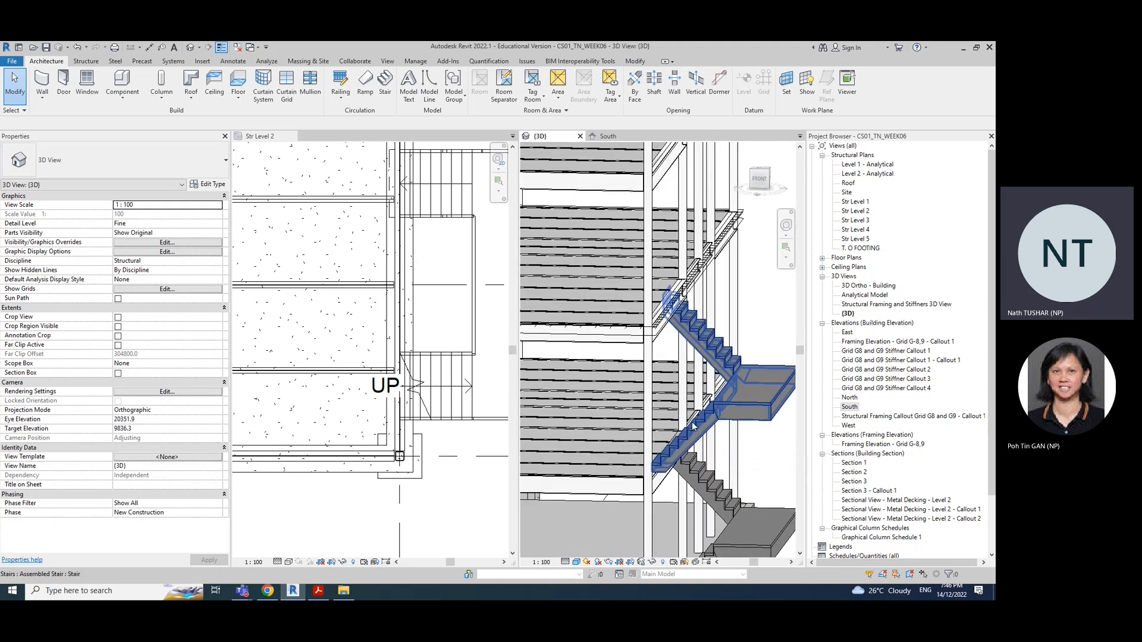
{"action": "mouse_move", "coordinate": [692, 426]}
{"action": "middle_mouse_down", "text": "shift"}
{"action": "mouse_move", "coordinate": [740, 389]}
{"action": "mouse_move", "coordinate": [687, 448]}
{"action": "middle_mouse_up", "text": "shift"}
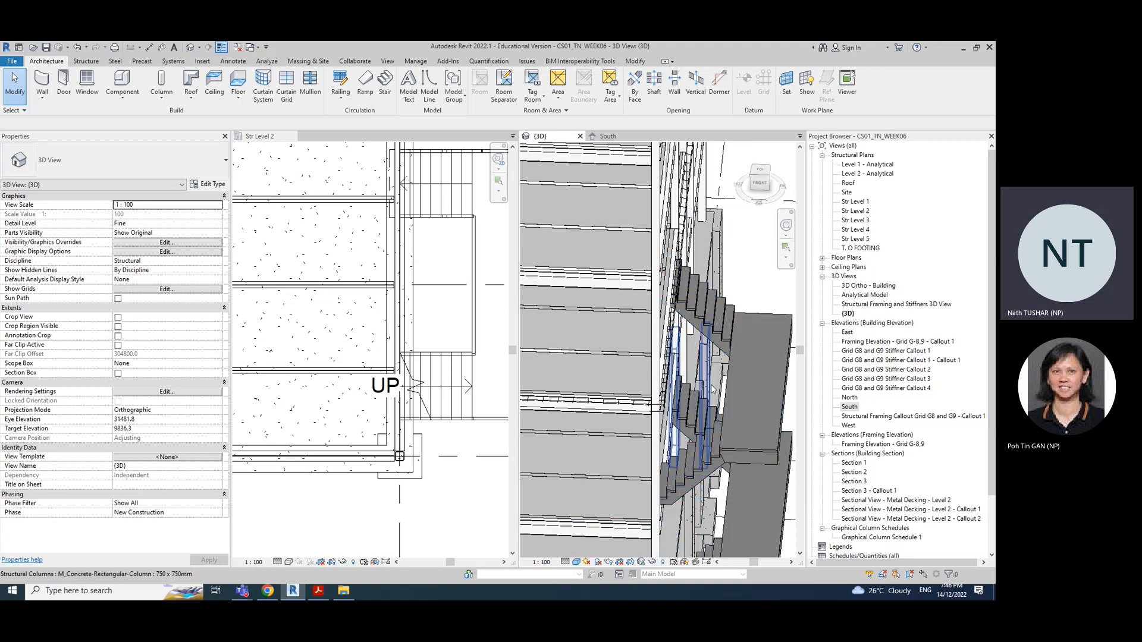
{"action": "scroll", "coordinate": [712, 387], "scroll_direction": "down", "scroll_amount": 2}
{"action": "middle_click_drag", "start_coordinate": [718, 455], "coordinate": [728, 406], "text": "shift"}
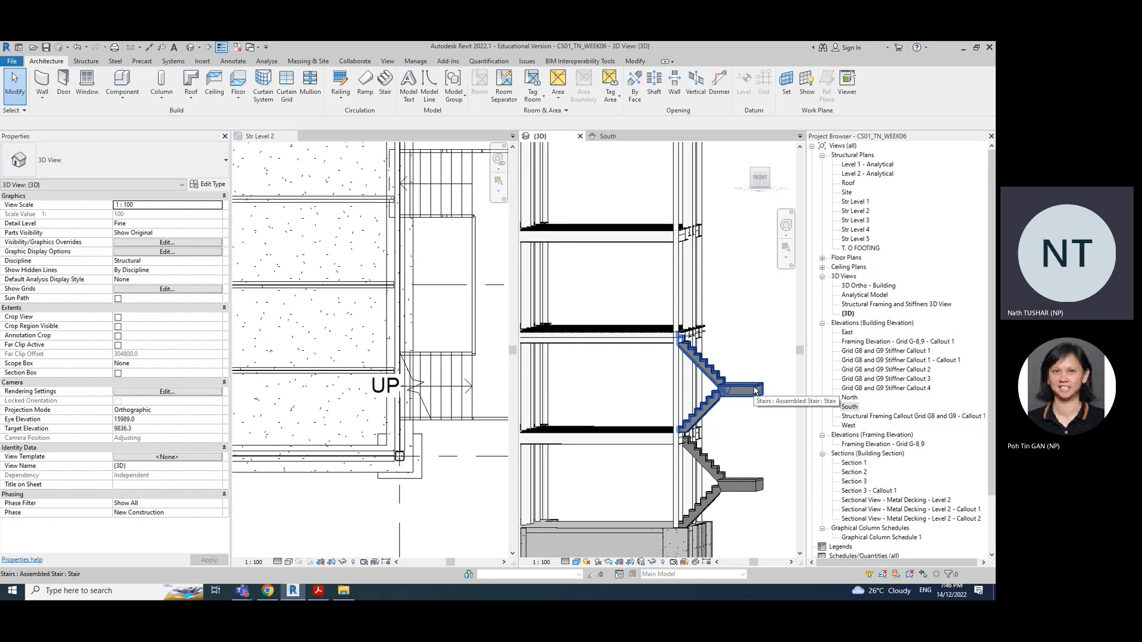
Reopen the Str Level 2 to Str Level 3 stair for editing and undo its return run and first run
{"action": "double_click", "coordinate": [754, 389]}
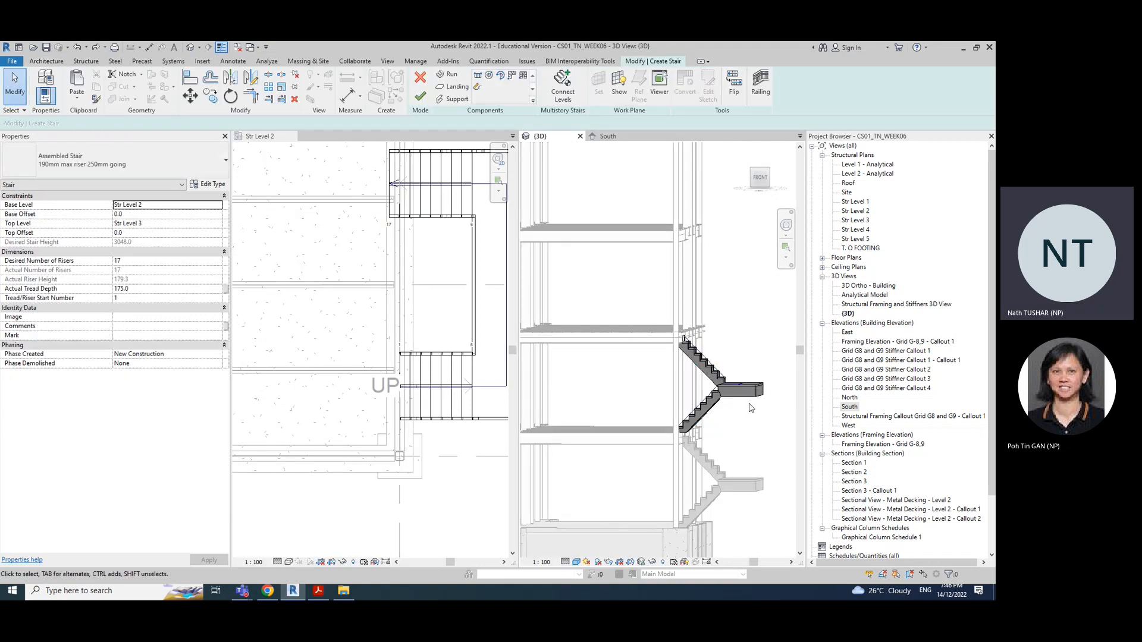
{"action": "key", "text": "ctrl+z"}
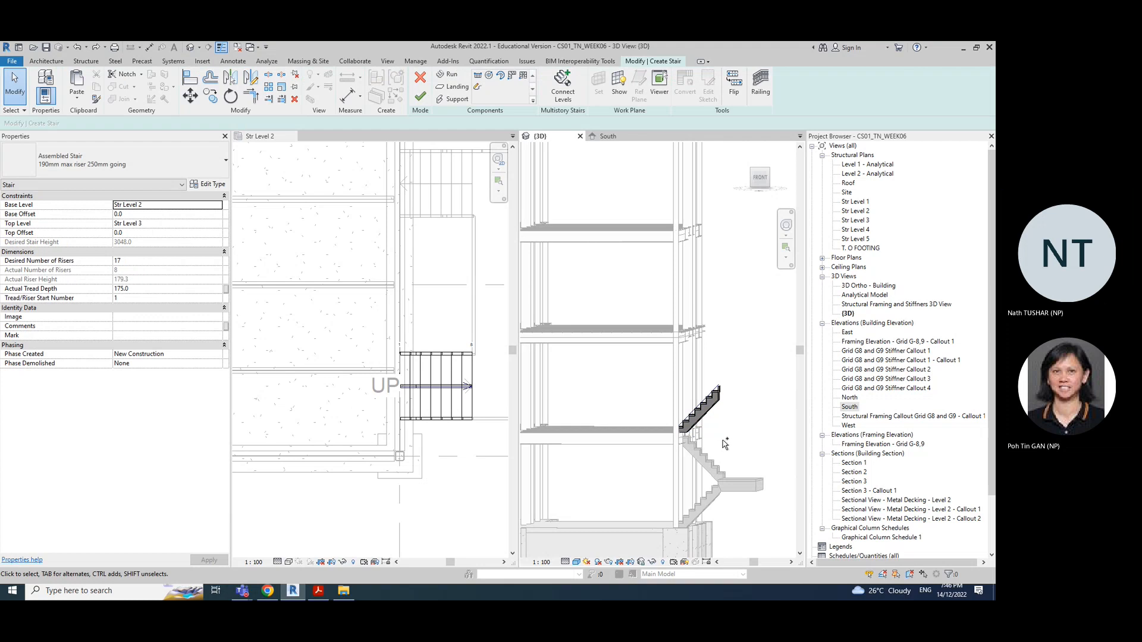
{"action": "key", "text": "ctrl+z"}
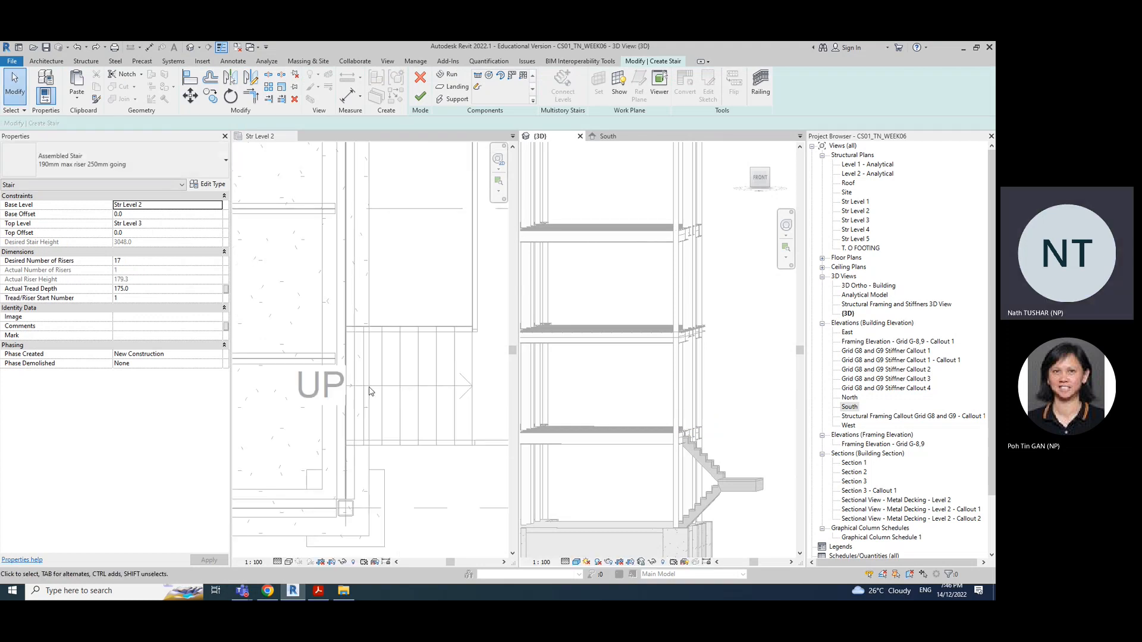
On the Str Level 2 plan, draw a 1400 mm first run over the lower flight and a parallel return run with the remaining risers
{"action": "left_click", "coordinate": [260, 136]}
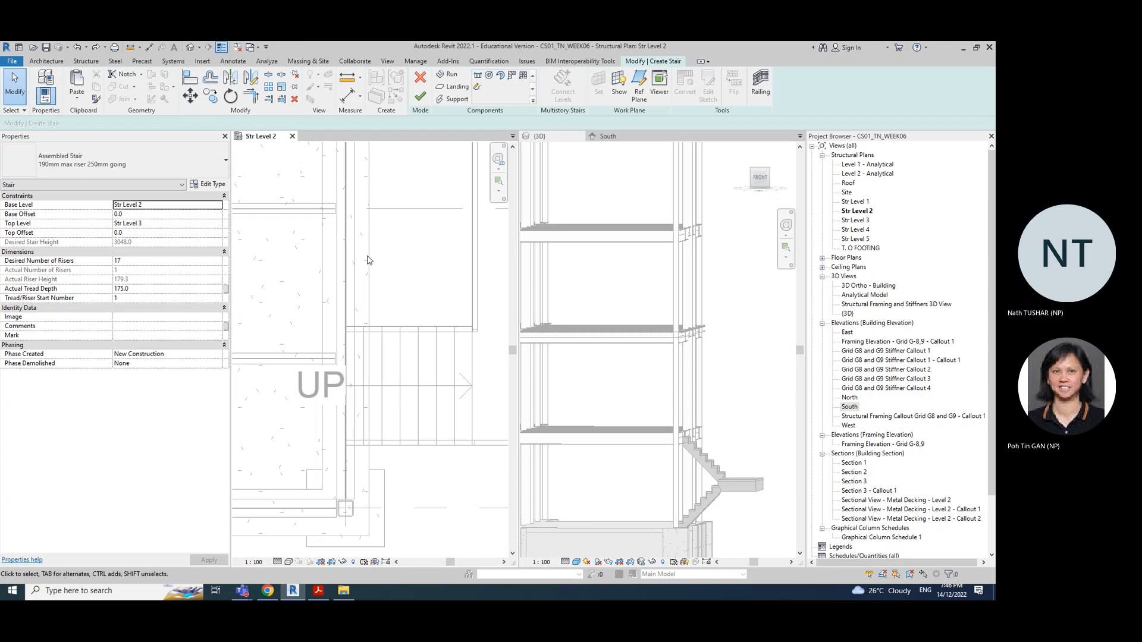
{"action": "left_click", "coordinate": [479, 76]}
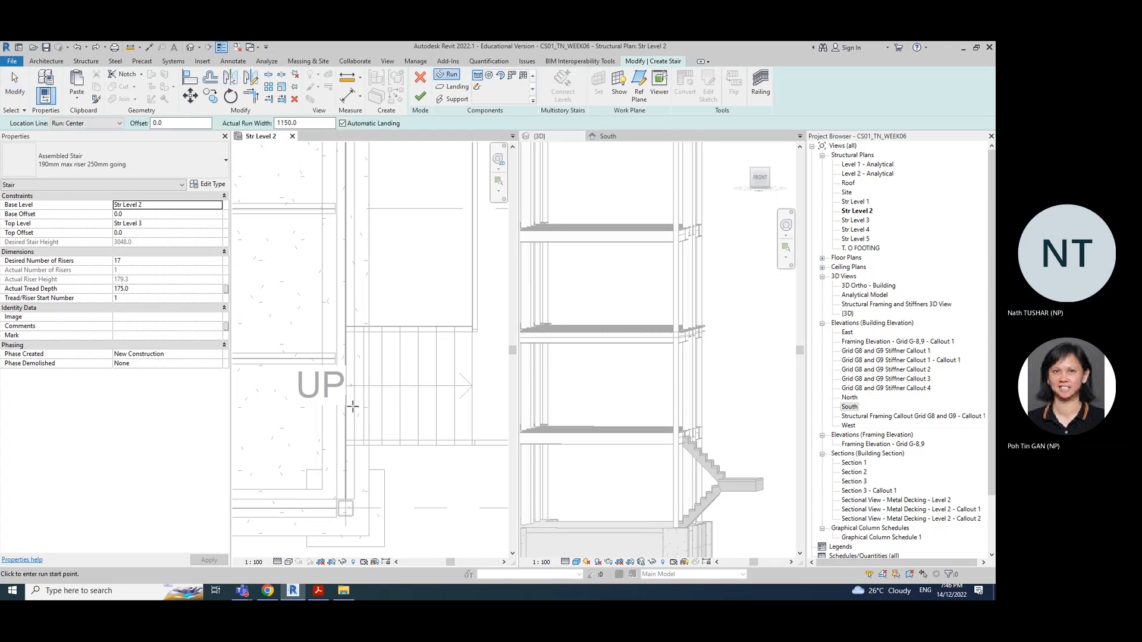
{"action": "left_click", "coordinate": [345, 386]}
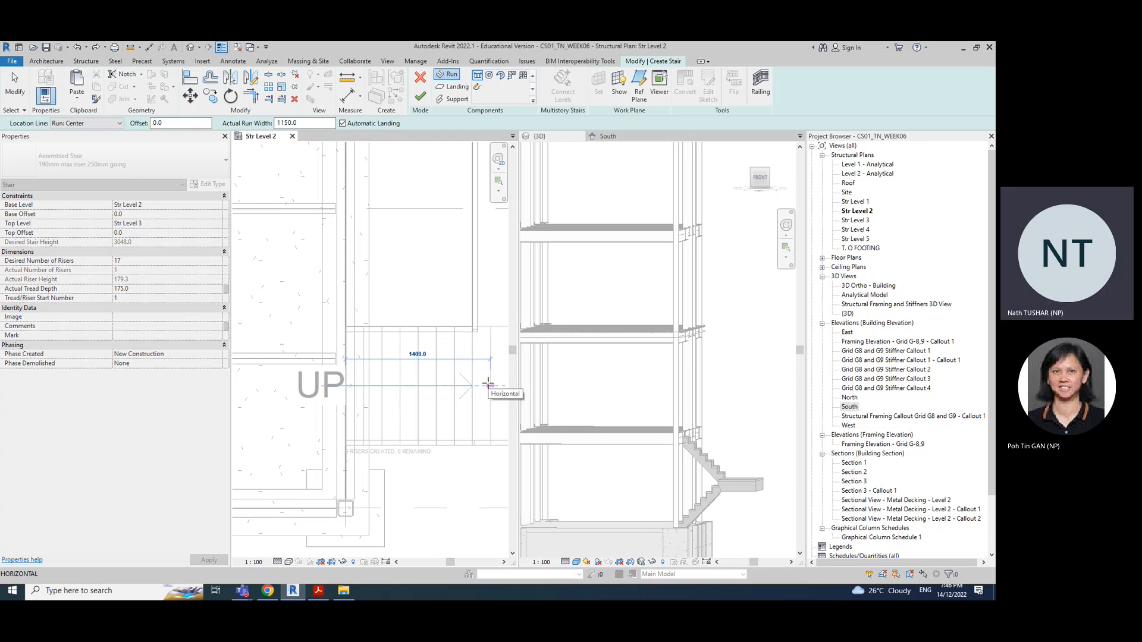
{"action": "left_click", "coordinate": [488, 385]}
{"action": "scroll", "coordinate": [442, 468], "scroll_direction": "down", "scroll_amount": 3}
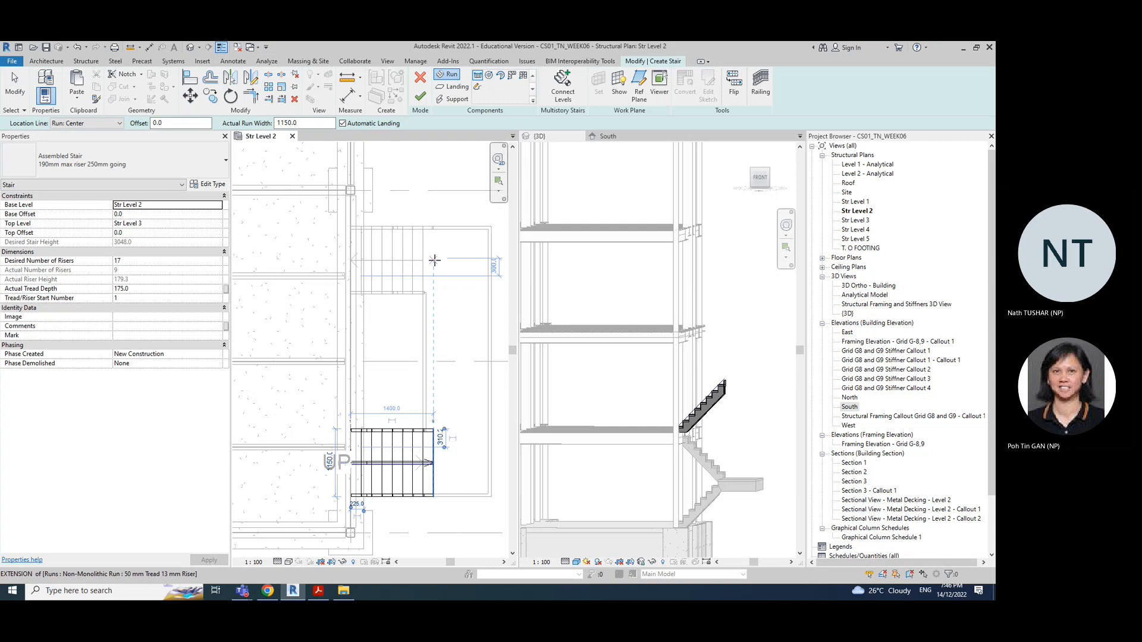
{"action": "left_click", "coordinate": [434, 260]}
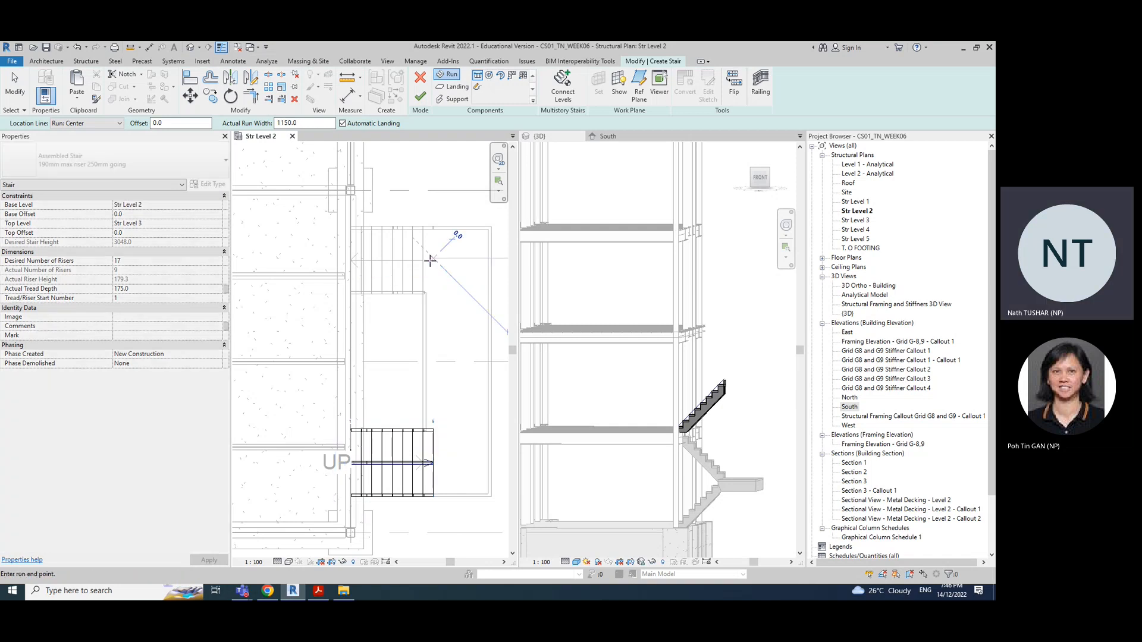
{"action": "left_click", "coordinate": [348, 260]}
{"action": "key", "text": "Escape"}
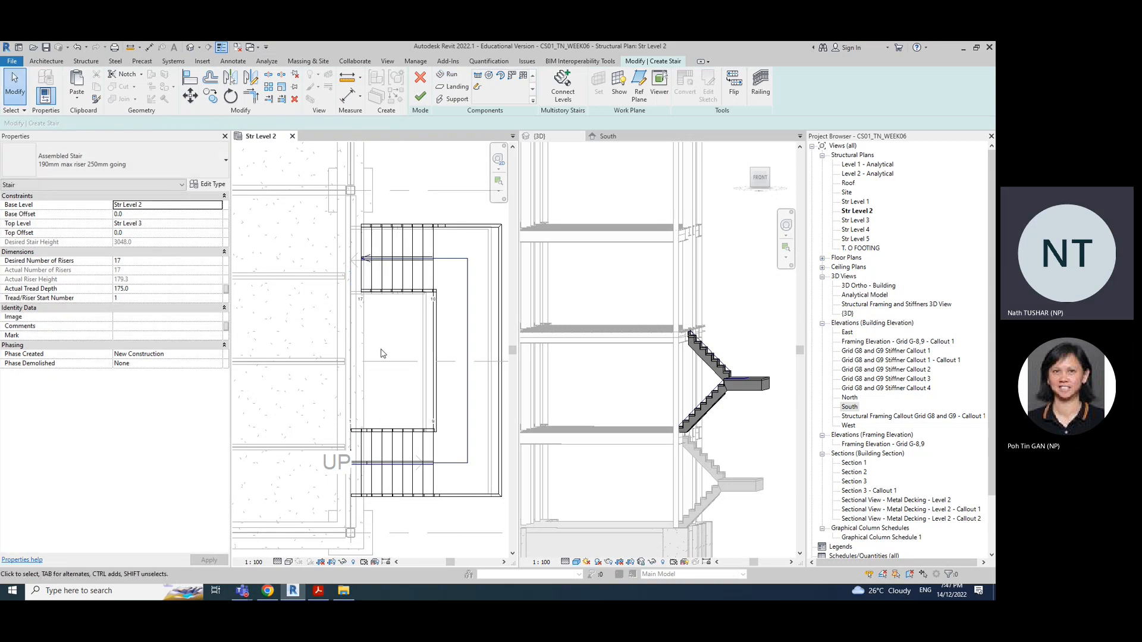
Examine how the top of the return run meets Str Level 3 in the 3D view and the North elevation
{"action": "scroll", "coordinate": [737, 350], "scroll_direction": "down", "scroll_amount": 2}
{"action": "left_click", "coordinate": [736, 343]}
{"action": "middle_click_drag", "start_coordinate": [736, 343], "coordinate": [714, 291], "text": "shift"}
{"action": "scroll", "coordinate": [714, 294], "scroll_direction": "up", "scroll_amount": 6}
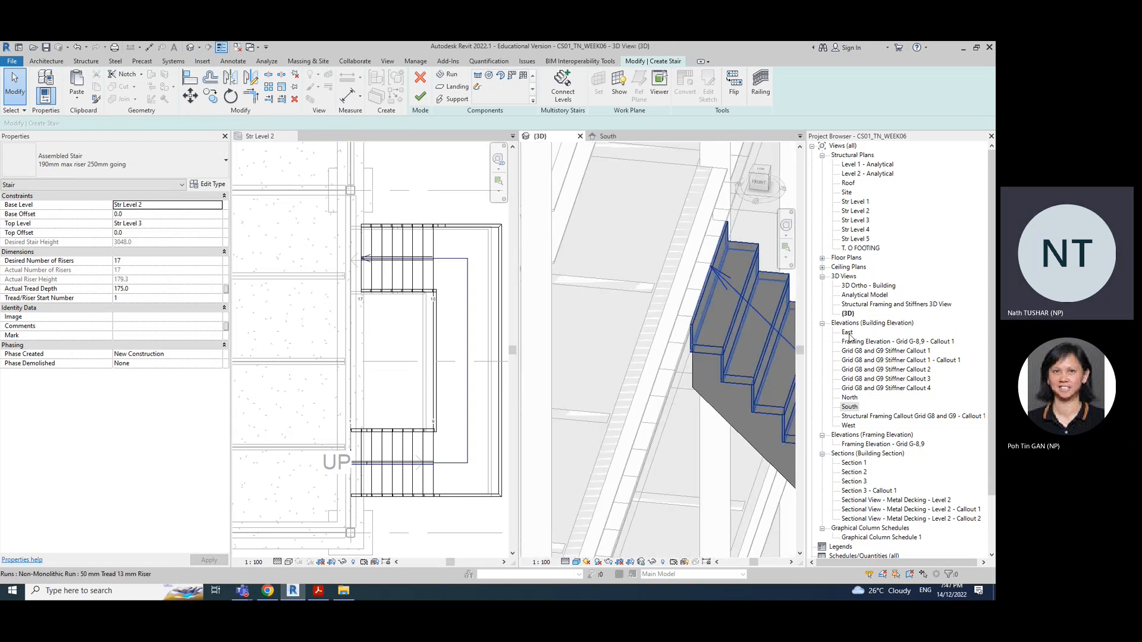
{"action": "double_click", "coordinate": [849, 397]}
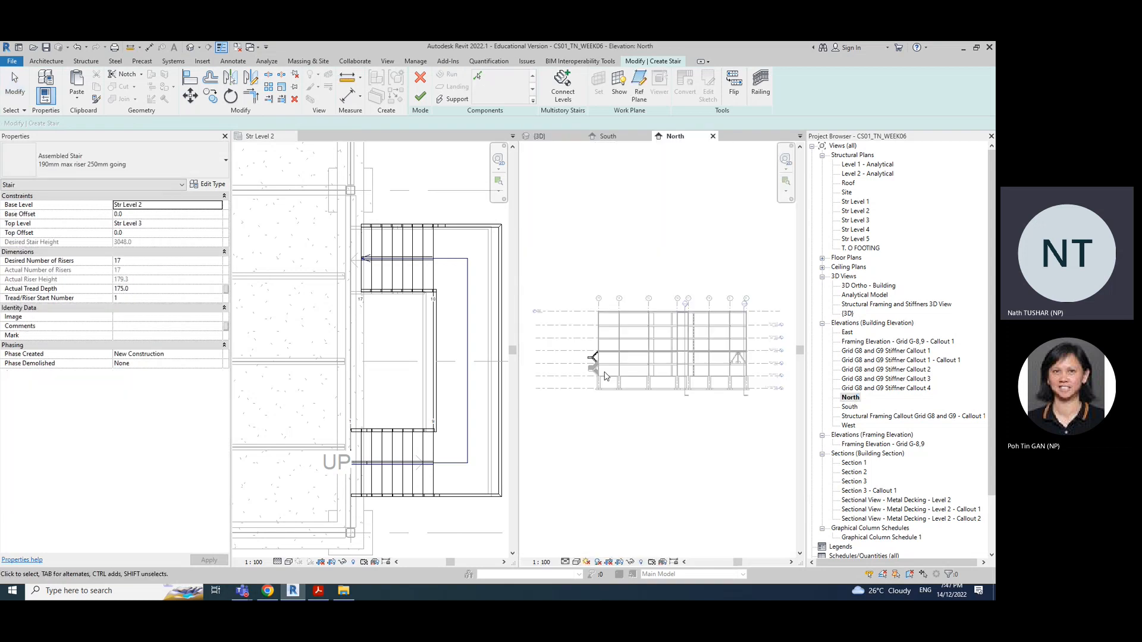
{"action": "scroll", "coordinate": [621, 351], "scroll_direction": "up", "scroll_amount": 6}
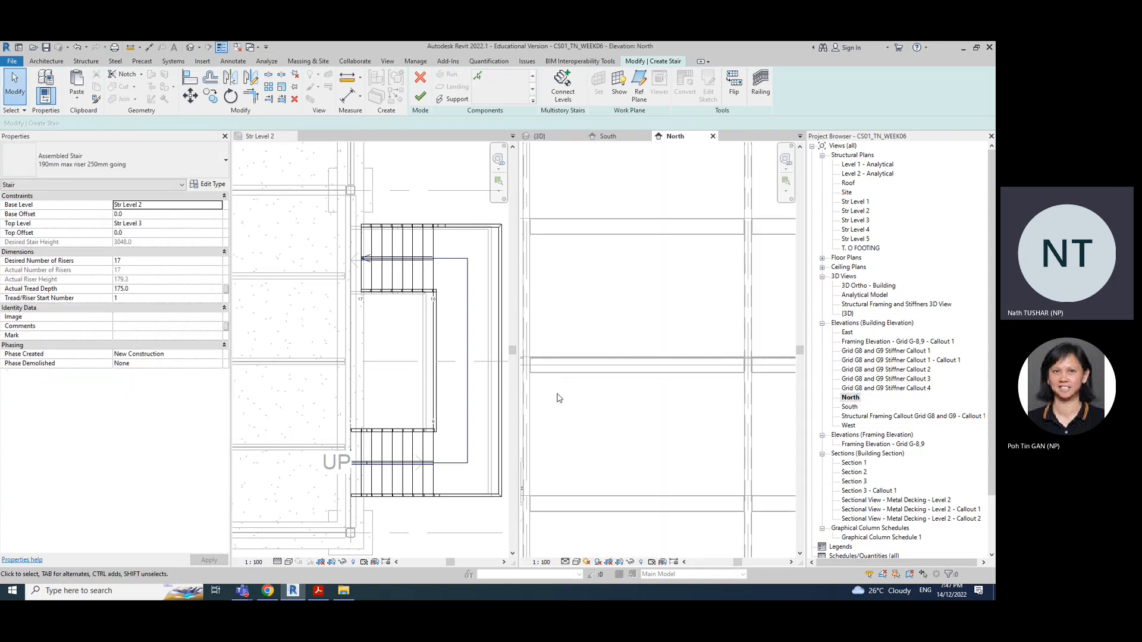
{"action": "middle_click_drag", "start_coordinate": [539, 397], "coordinate": [683, 357]}
{"action": "scroll", "coordinate": [680, 351], "scroll_direction": "up", "scroll_amount": 3}
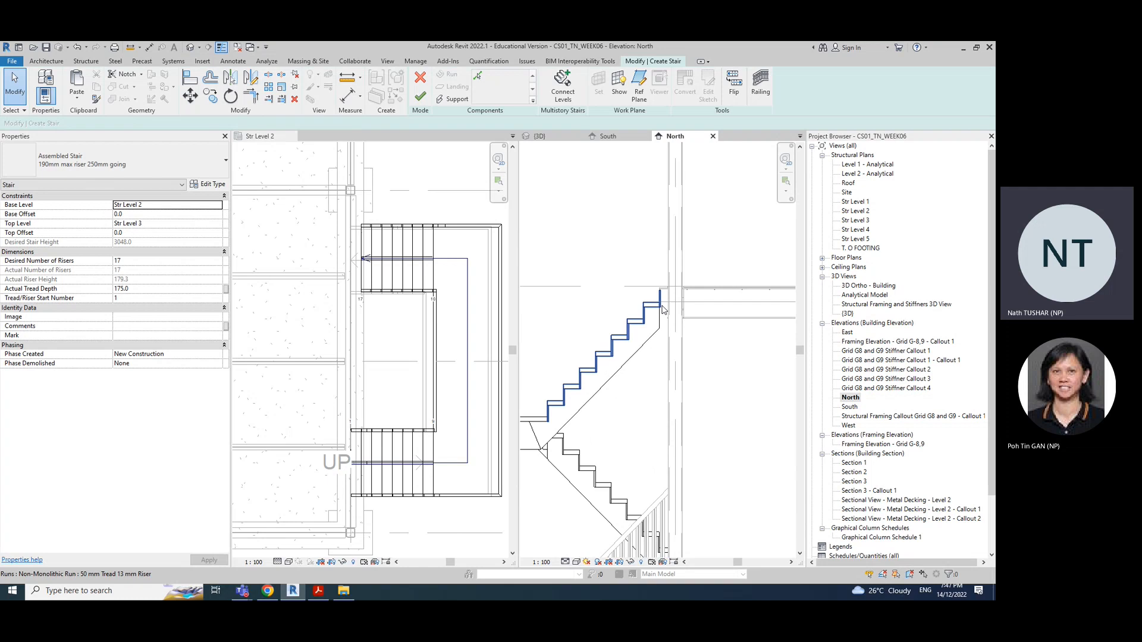
Finish the stair and move it horizontally in the North elevation so its upper flight's end meets the column face
{"action": "left_click", "coordinate": [420, 96]}
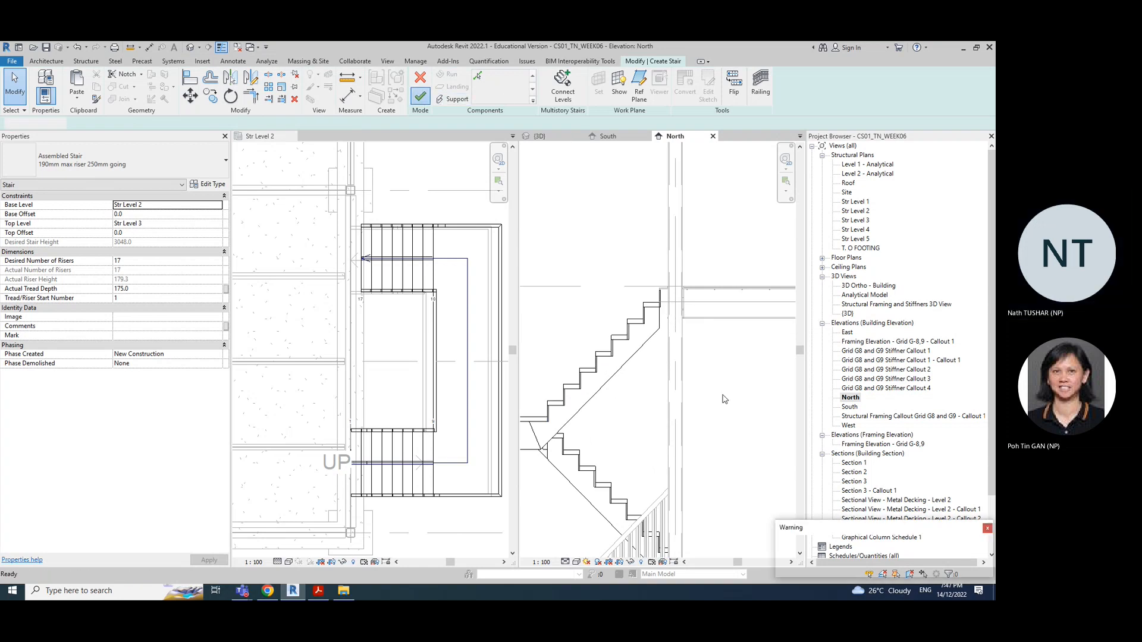
{"action": "left_click", "coordinate": [987, 528]}
{"action": "left_click", "coordinate": [651, 348]}
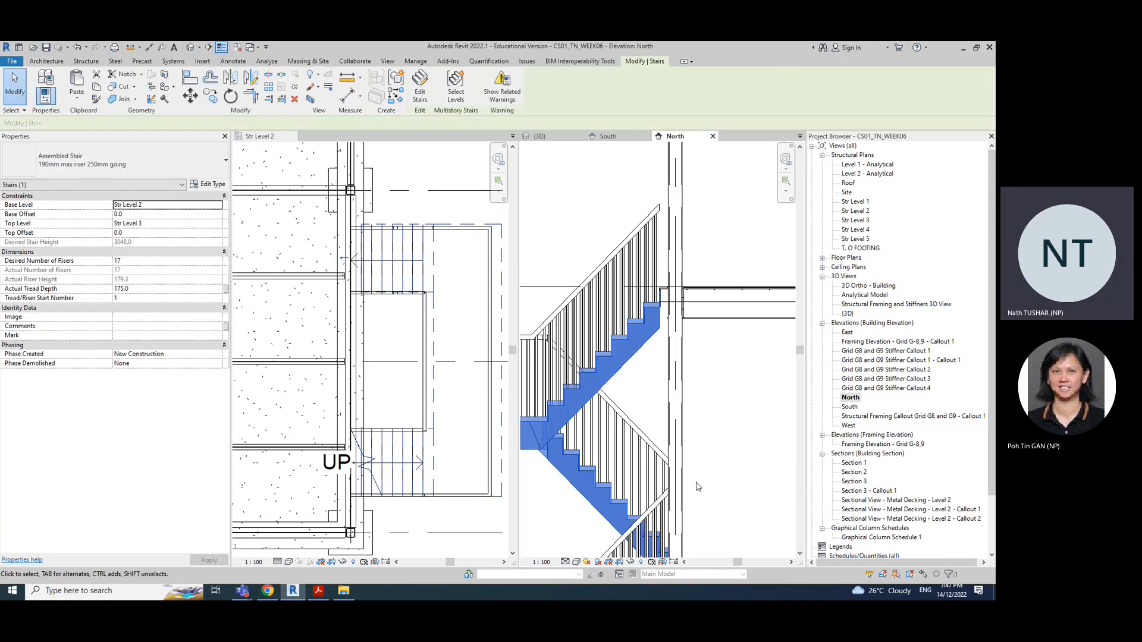
{"action": "scroll", "coordinate": [702, 417], "scroll_direction": "up", "scroll_amount": 5}
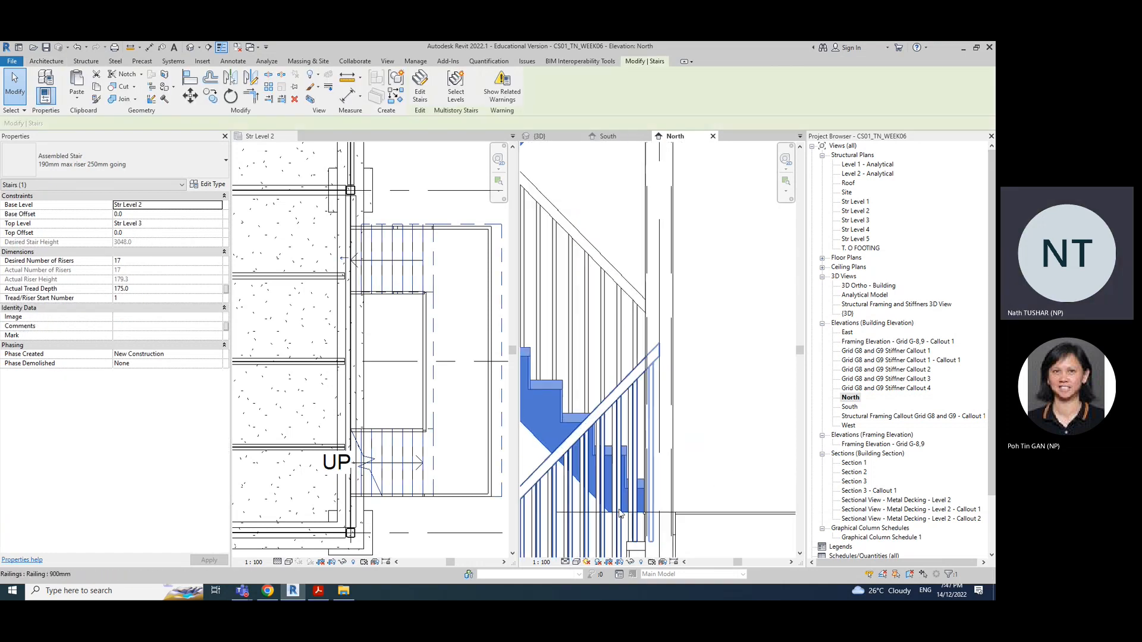
{"action": "scroll", "coordinate": [690, 410], "scroll_direction": "down", "scroll_amount": 4}
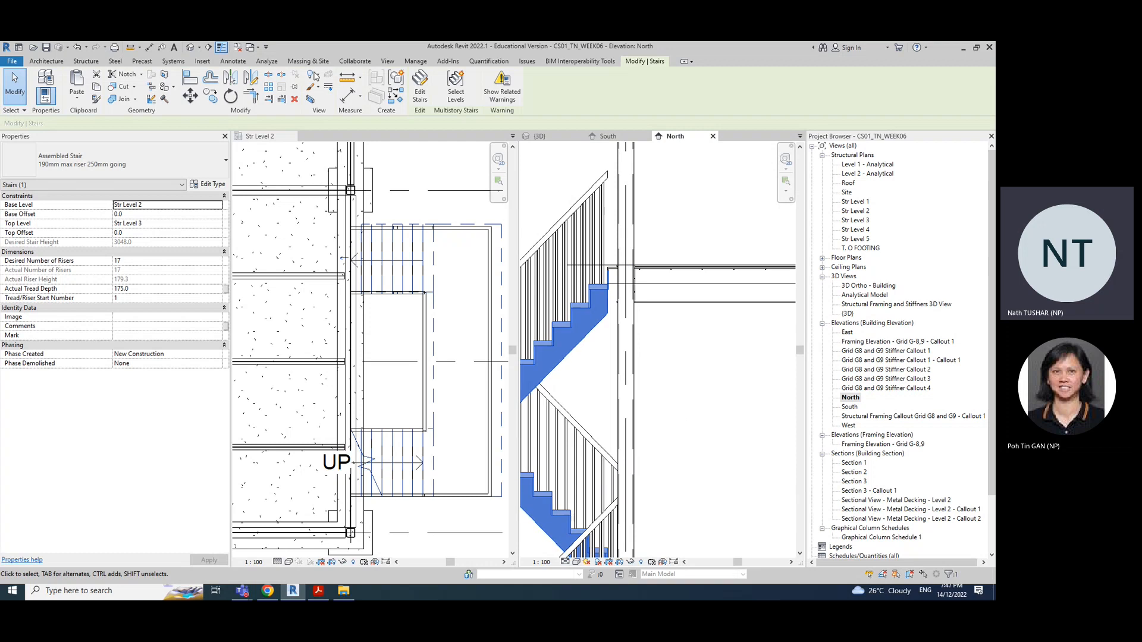
{"action": "left_click", "coordinate": [190, 95]}
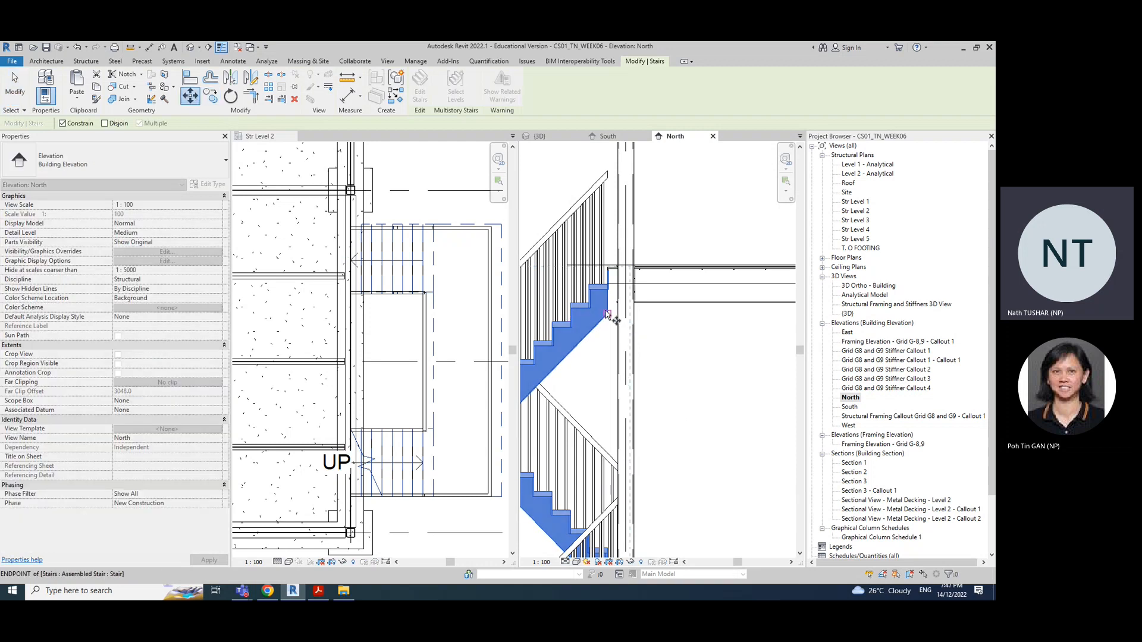
{"action": "left_click", "coordinate": [616, 314]}
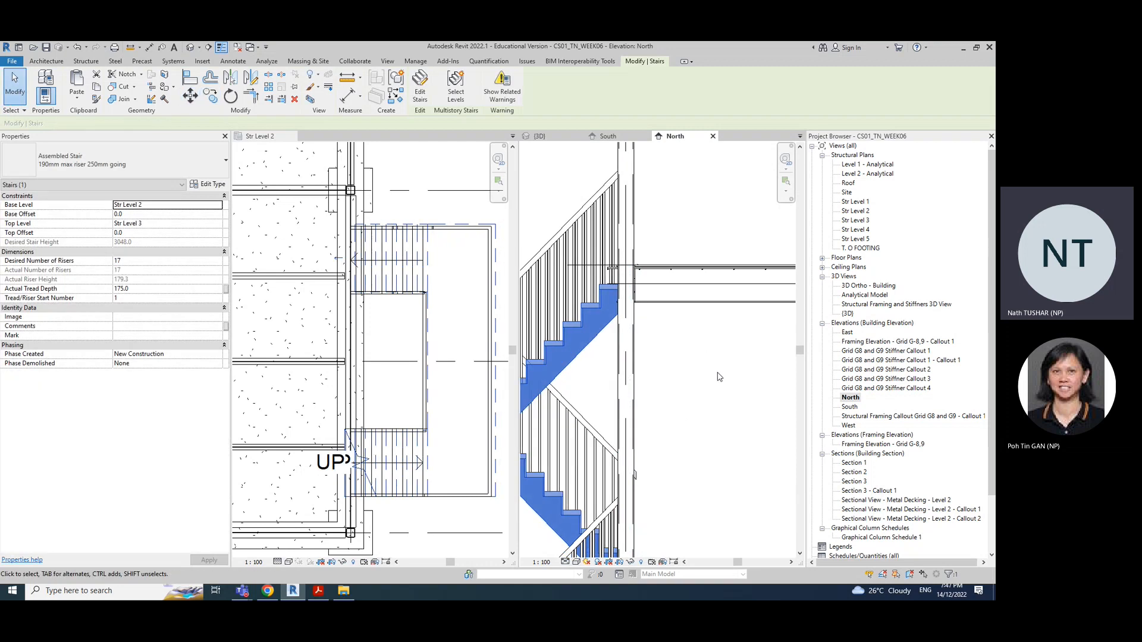
{"action": "left_click", "coordinate": [718, 376]}
Examine the two stacked stairs against the building edge in the North elevation and from several angles in 3D
{"action": "scroll", "coordinate": [718, 376], "scroll_direction": "down", "scroll_amount": 5}
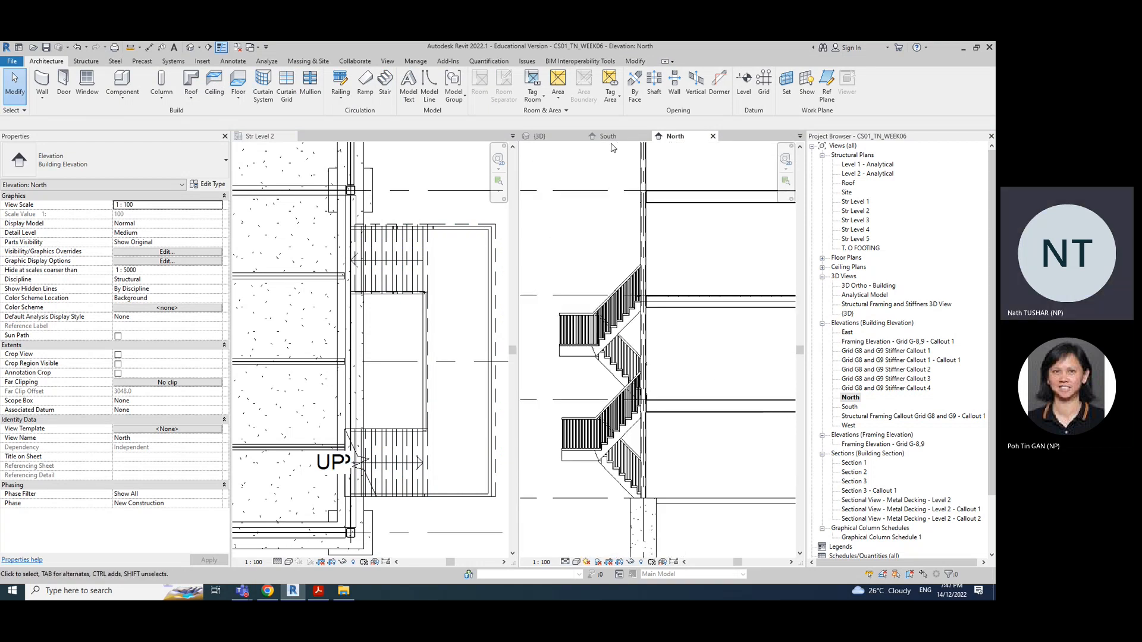
{"action": "left_click", "coordinate": [538, 137]}
{"action": "scroll", "coordinate": [668, 498], "scroll_direction": "down", "scroll_amount": 4}
{"action": "middle_click_drag", "start_coordinate": [701, 505], "coordinate": [632, 372]}
{"action": "scroll", "coordinate": [632, 380], "scroll_direction": "down", "scroll_amount": 3}
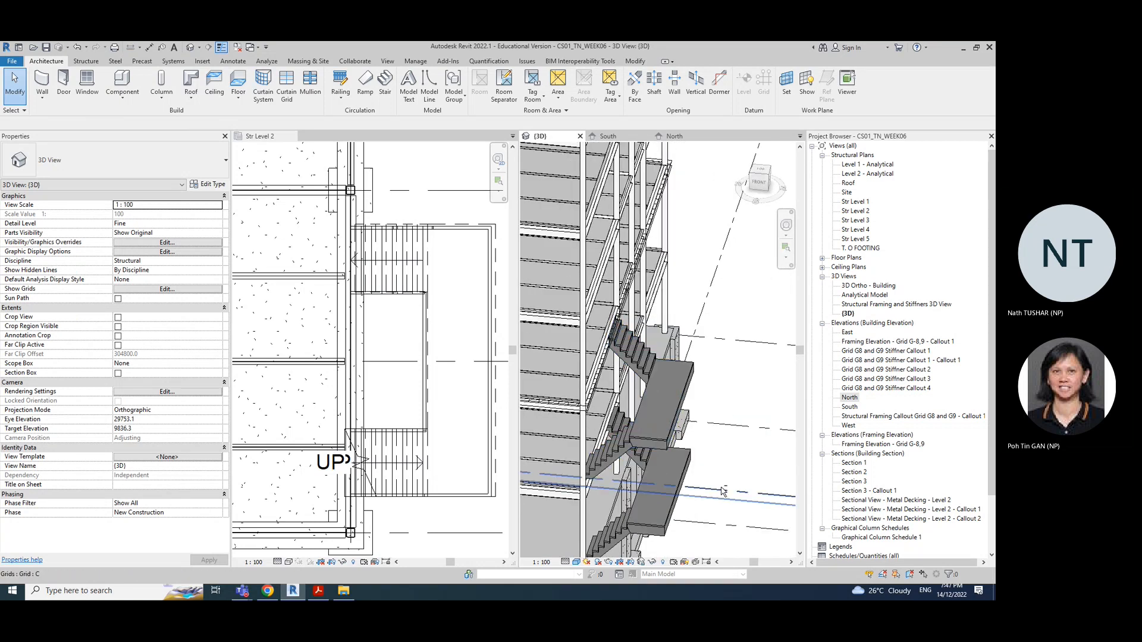
{"action": "left_click", "coordinate": [759, 182]}
{"action": "middle_click_drag", "start_coordinate": [582, 447], "coordinate": [700, 524], "text": "shift"}
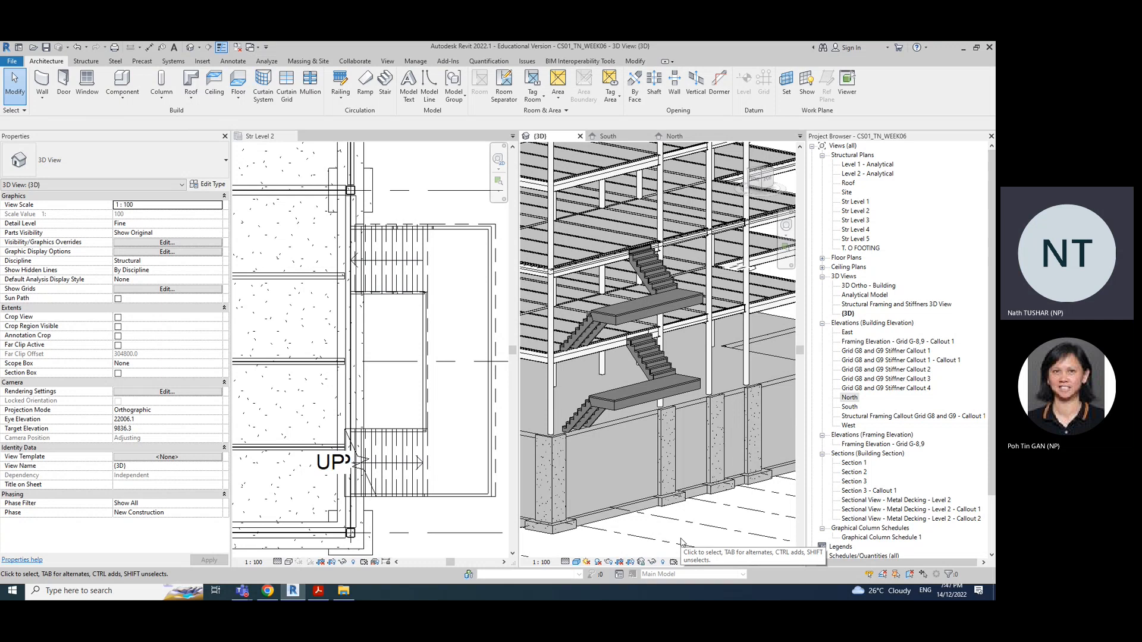
Select the Str Level 2 to Str Level 3 stair in the 3D view and review its type properties
{"action": "left_click", "coordinate": [628, 318]}
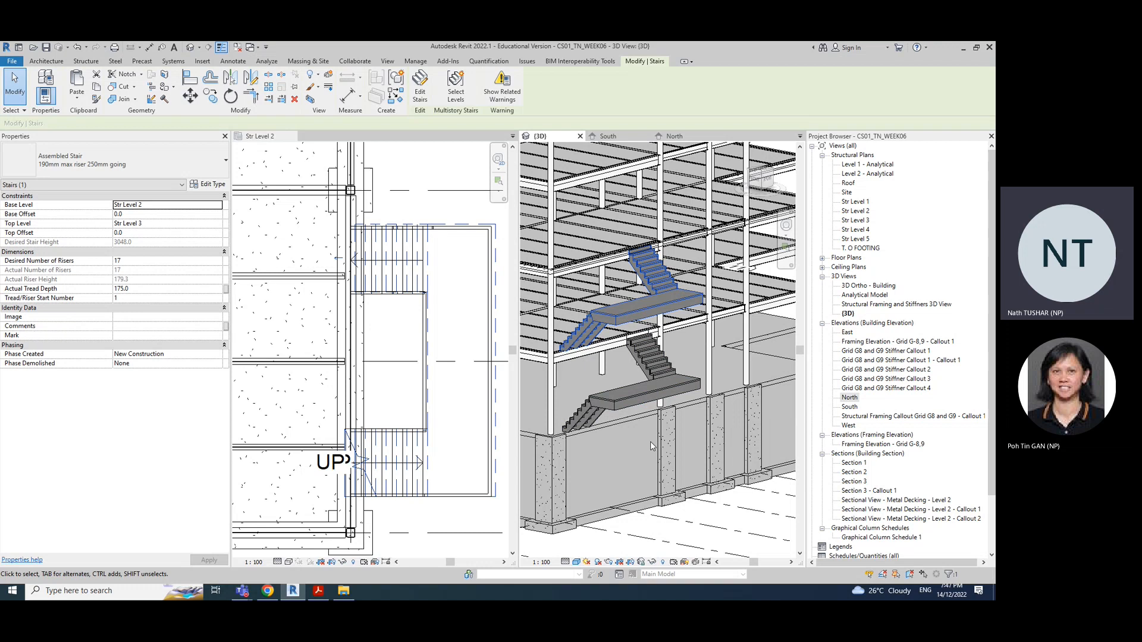
{"action": "scroll", "coordinate": [650, 442], "scroll_direction": "down", "scroll_amount": 5}
{"action": "middle_click_drag", "start_coordinate": [708, 352], "coordinate": [771, 390]}
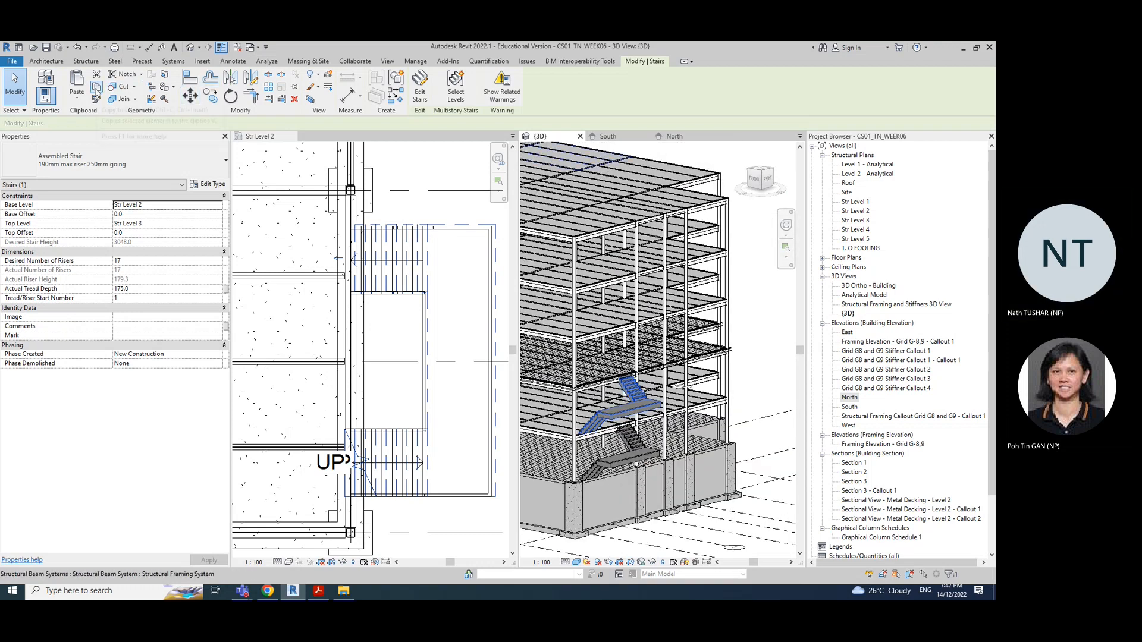
{"action": "left_click", "coordinate": [754, 390]}
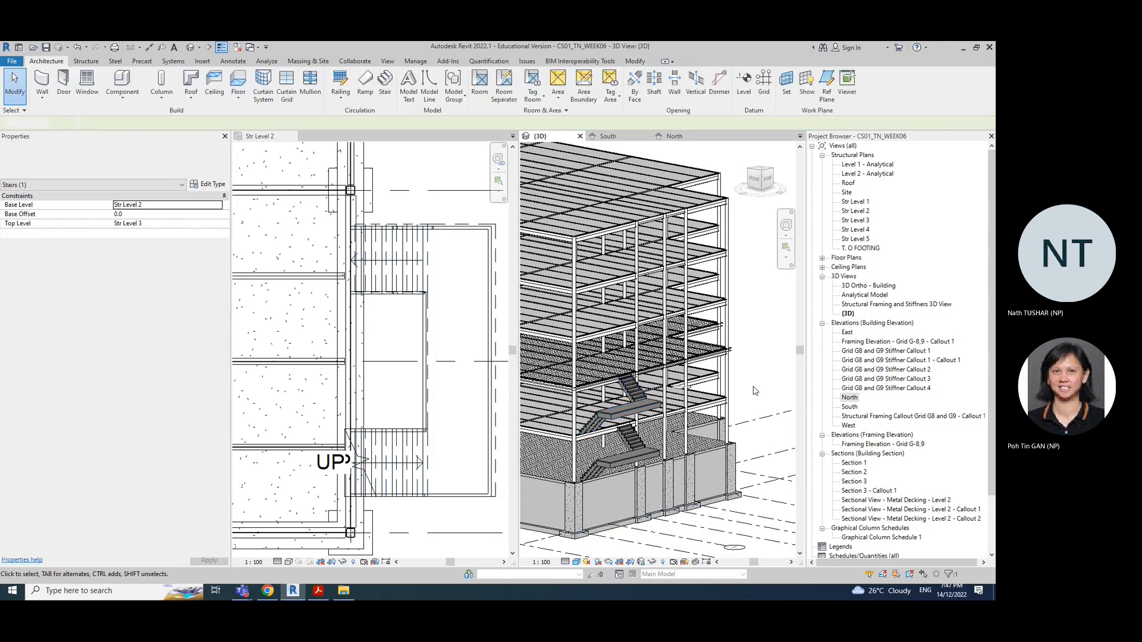
{"action": "left_click", "coordinate": [420, 434]}
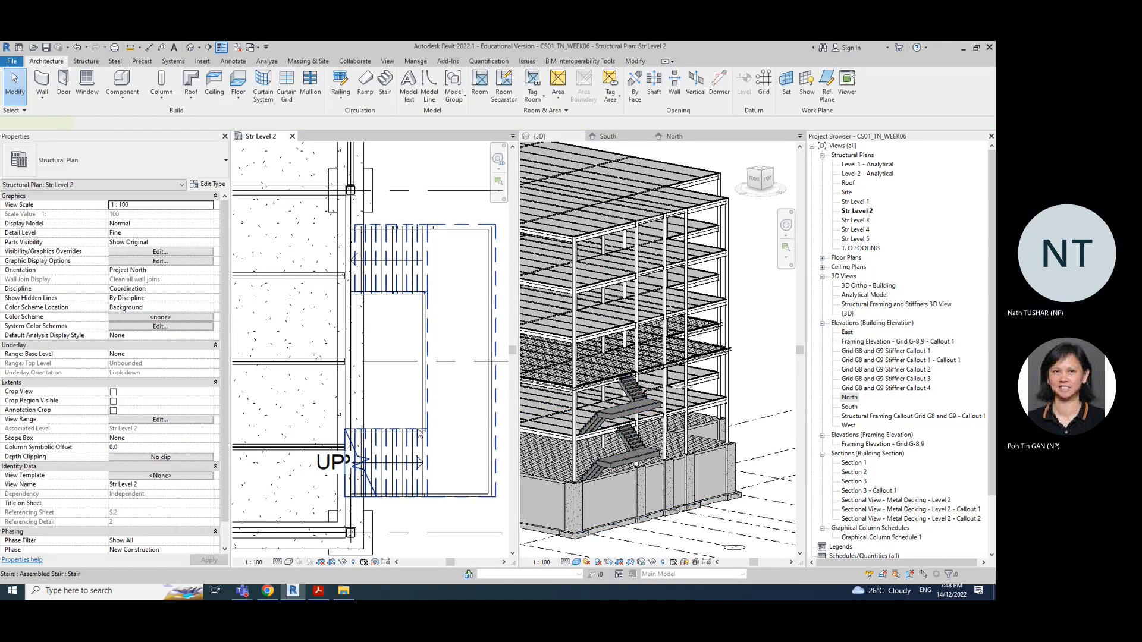
{"action": "left_click", "coordinate": [420, 434]}
{"action": "left_click", "coordinate": [641, 468]}
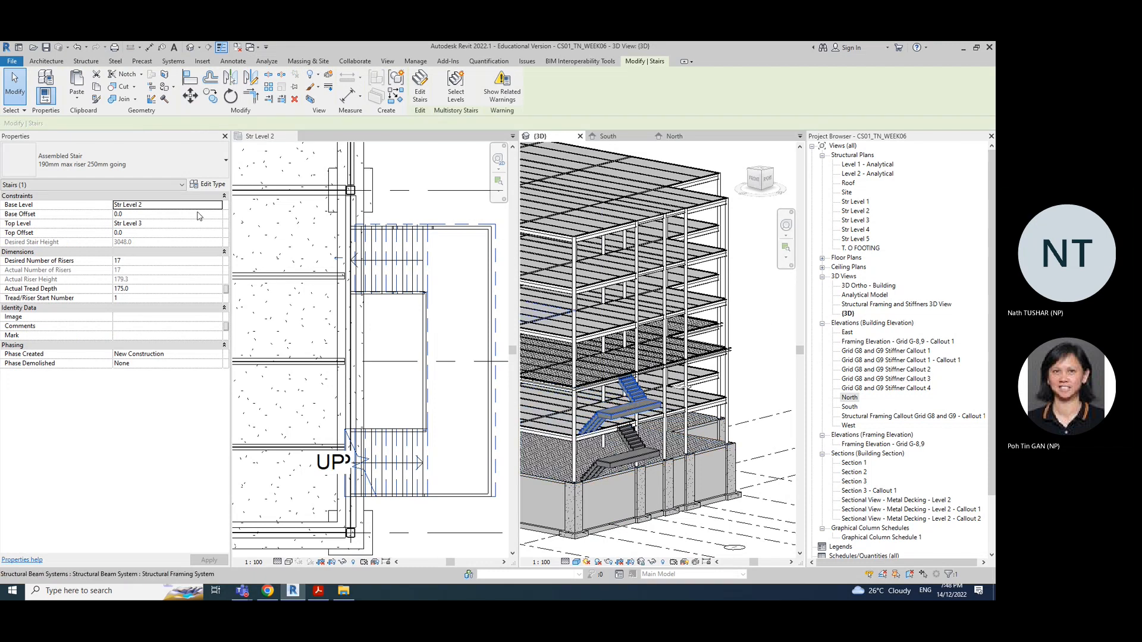
{"action": "left_click", "coordinate": [225, 186]}
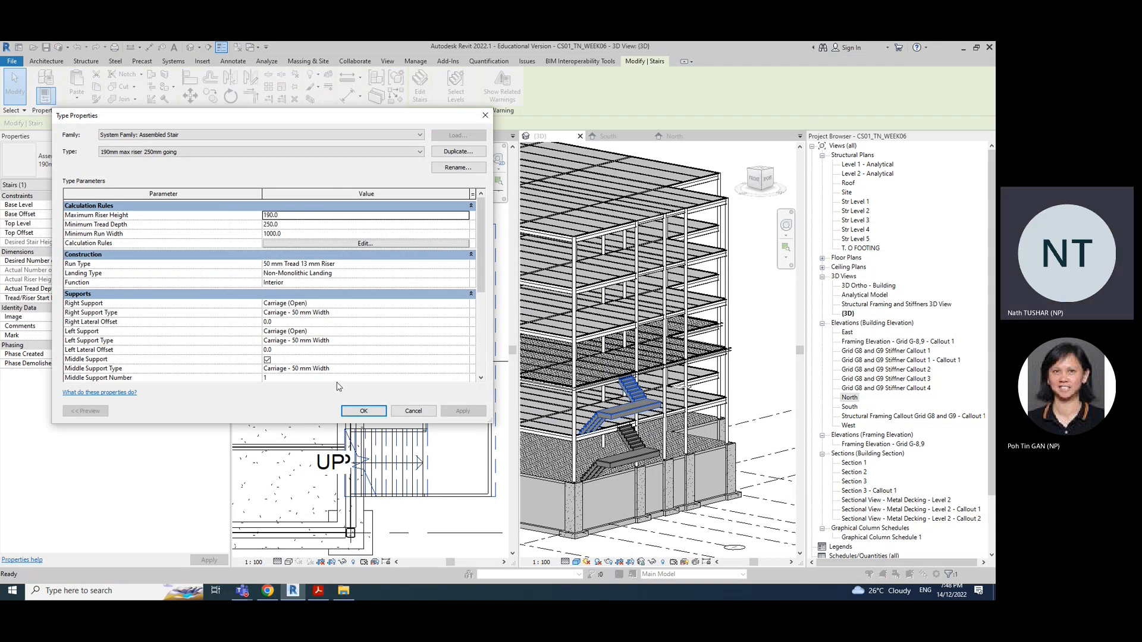
{"action": "left_click", "coordinate": [363, 411]}
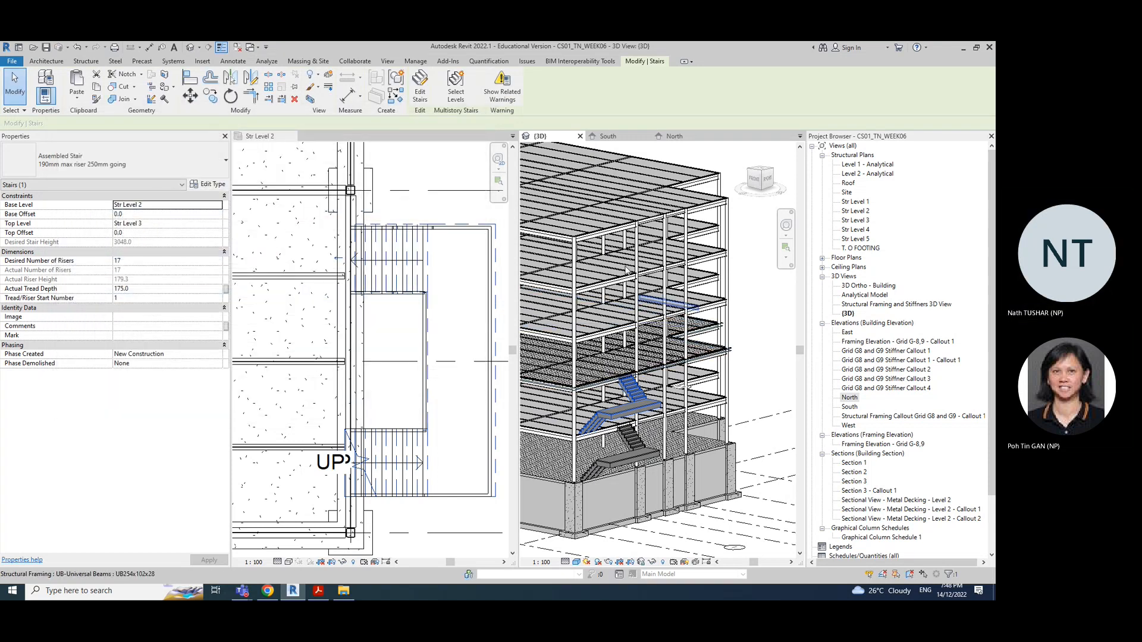
Paste the copied Str Level 2 to Str Level 3 stair aligned to Str Level 3 and Str Level 4, then deselect it
{"action": "left_click", "coordinate": [77, 103]}
{"action": "left_click", "coordinate": [115, 137]}
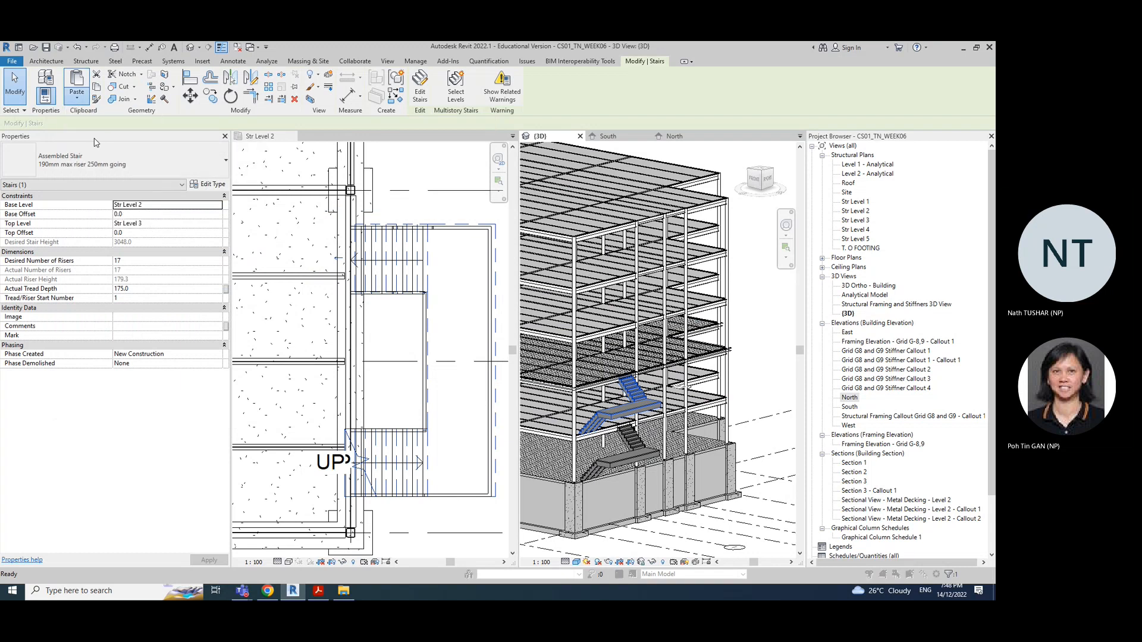
{"action": "left_click", "coordinate": [464, 289]}
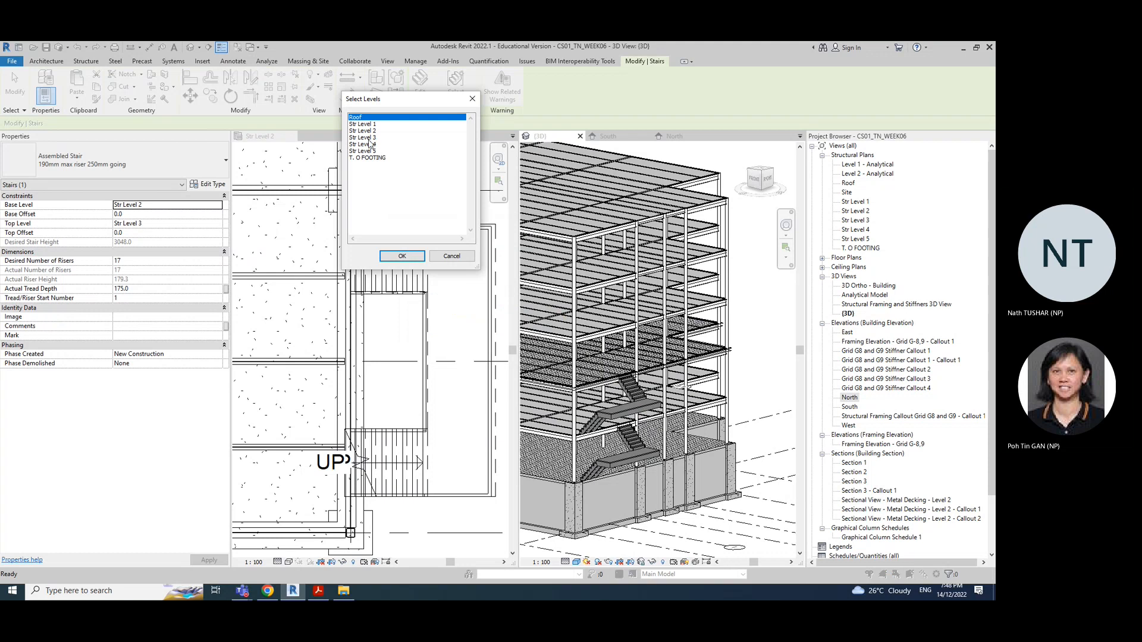
{"action": "left_click", "coordinate": [370, 138]}
{"action": "left_click", "coordinate": [369, 144], "text": "shift"}
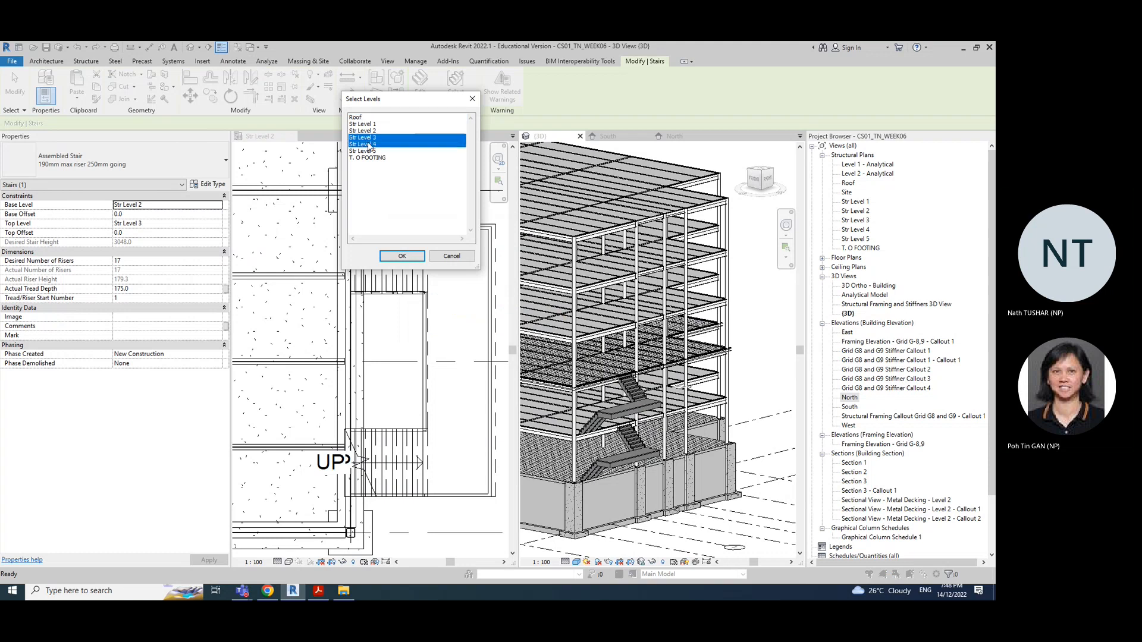
{"action": "left_click", "coordinate": [402, 256]}
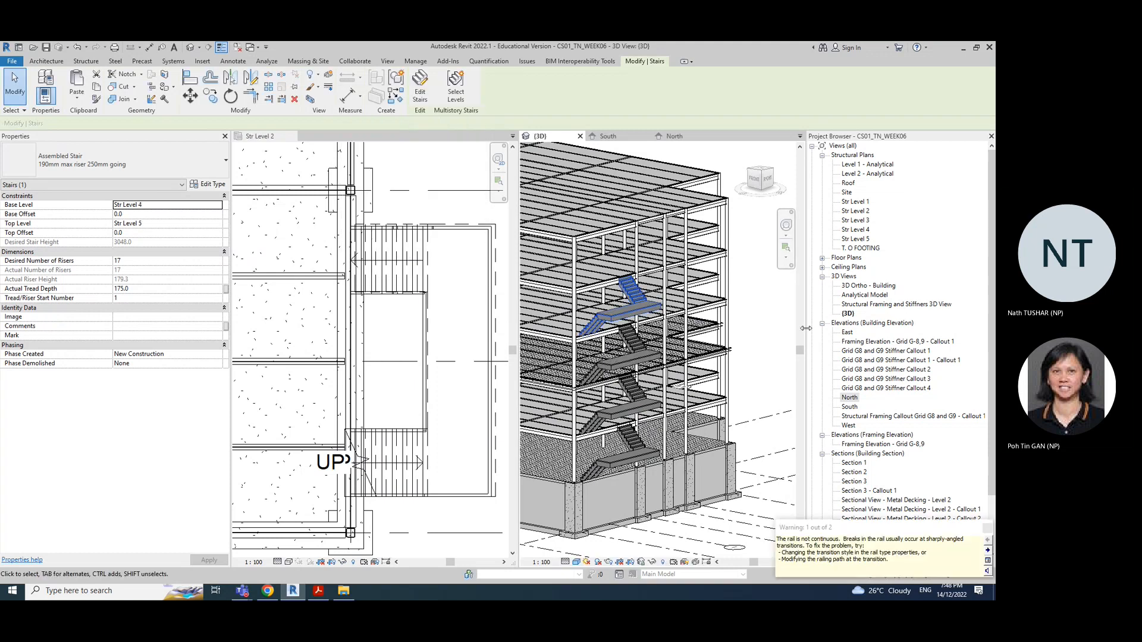
{"action": "left_click", "coordinate": [777, 327]}
{"action": "middle_click_drag", "start_coordinate": [598, 339], "coordinate": [631, 333], "text": "shift"}
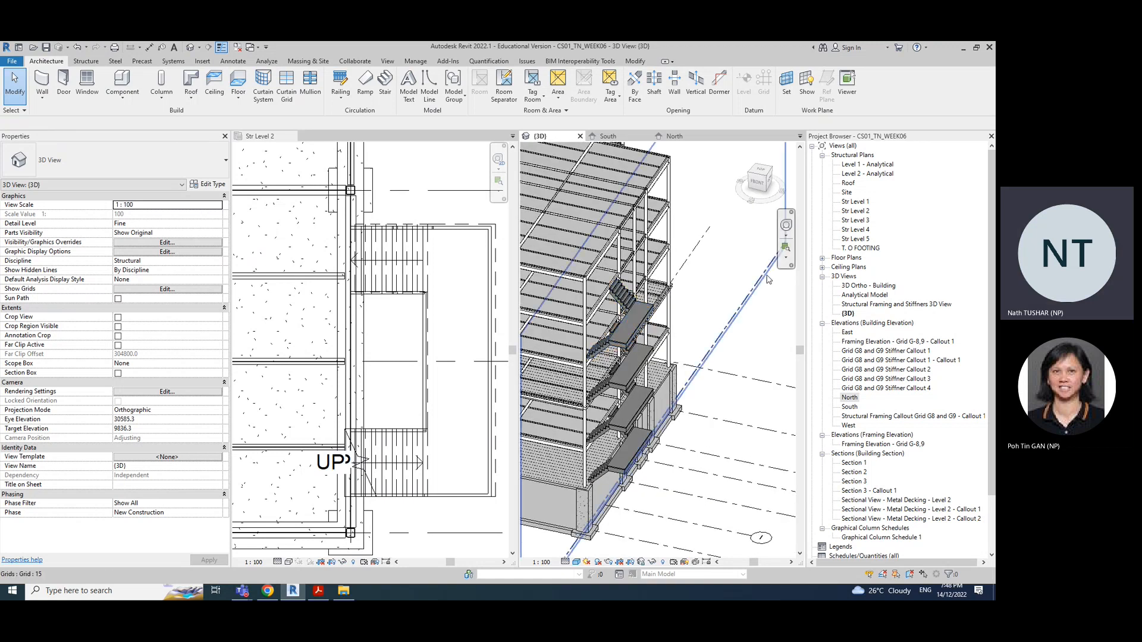
{"action": "double_click", "coordinate": [853, 230]}
{"action": "middle_click_drag", "start_coordinate": [670, 388], "coordinate": [619, 385]}
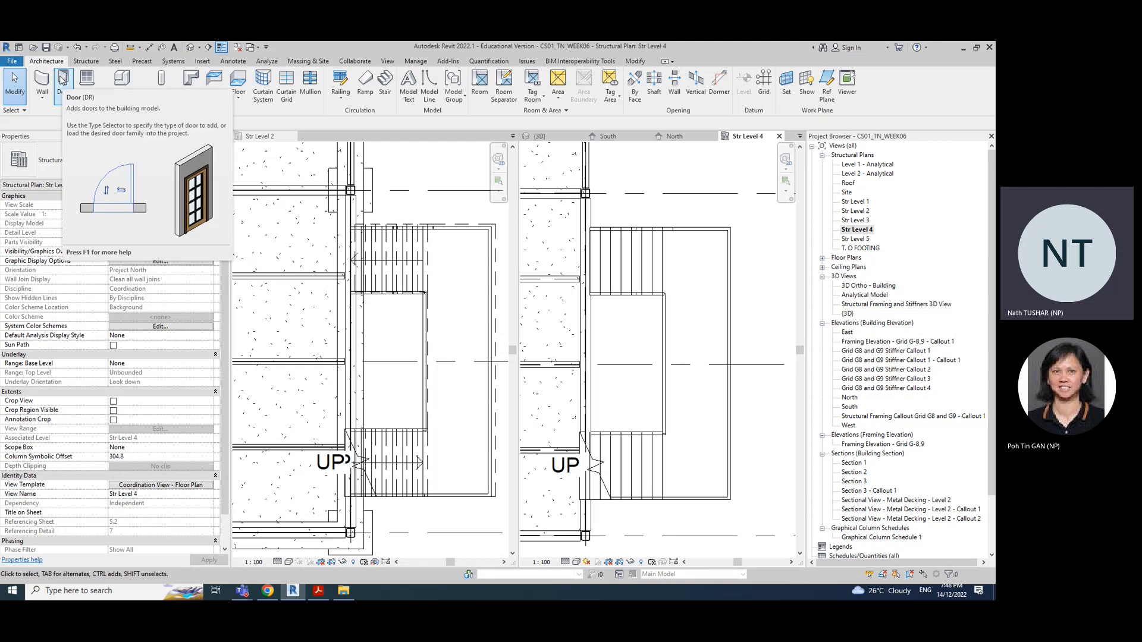
{"action": "left_click", "coordinate": [385, 83]}
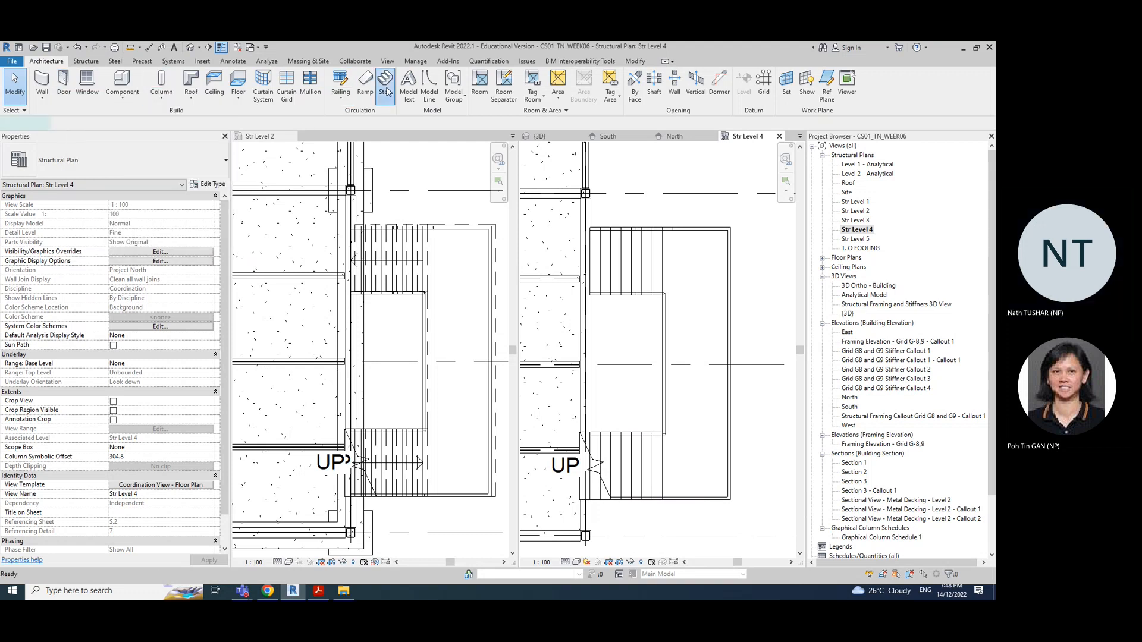
{"action": "left_click", "coordinate": [154, 229]}
{"action": "left_click", "coordinate": [218, 225]}
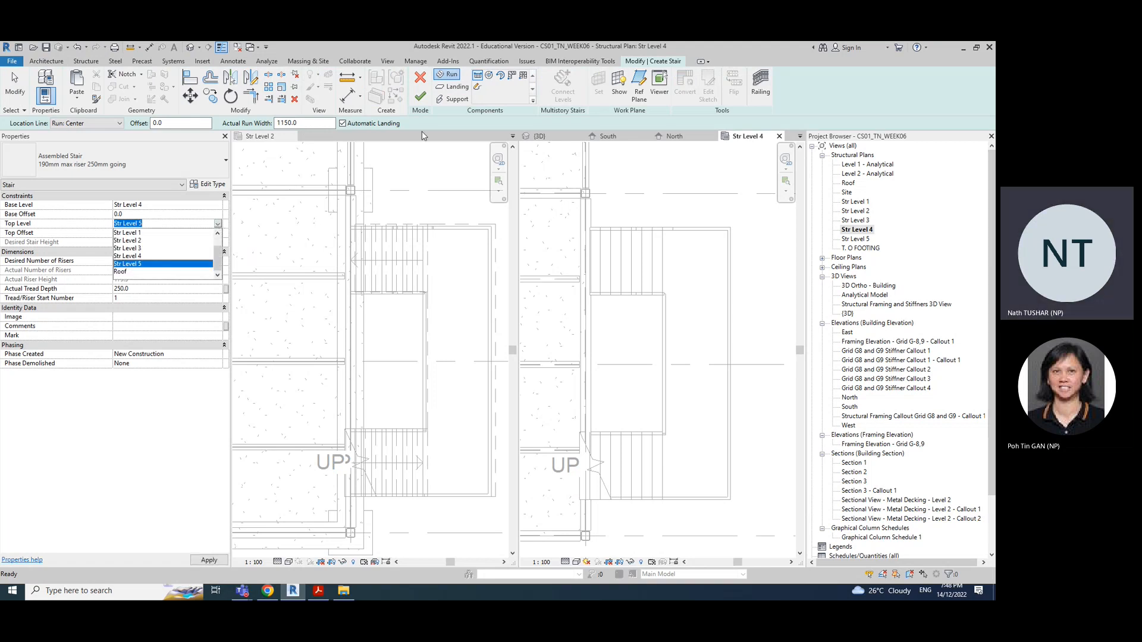
{"action": "left_click", "coordinate": [419, 81]}
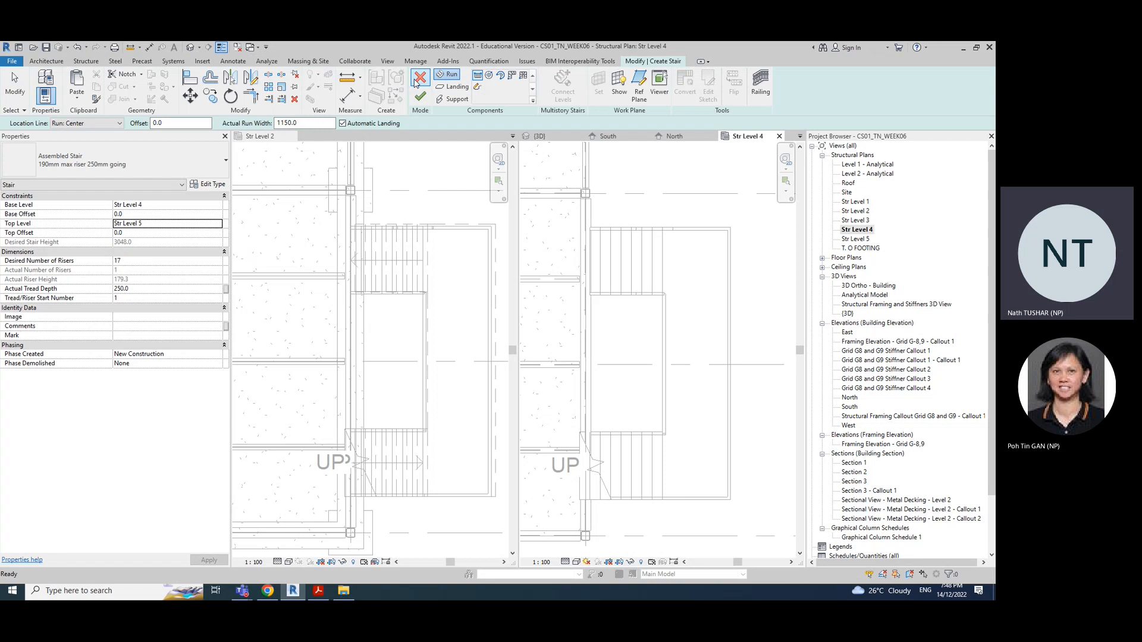
{"action": "left_click", "coordinate": [419, 81]}
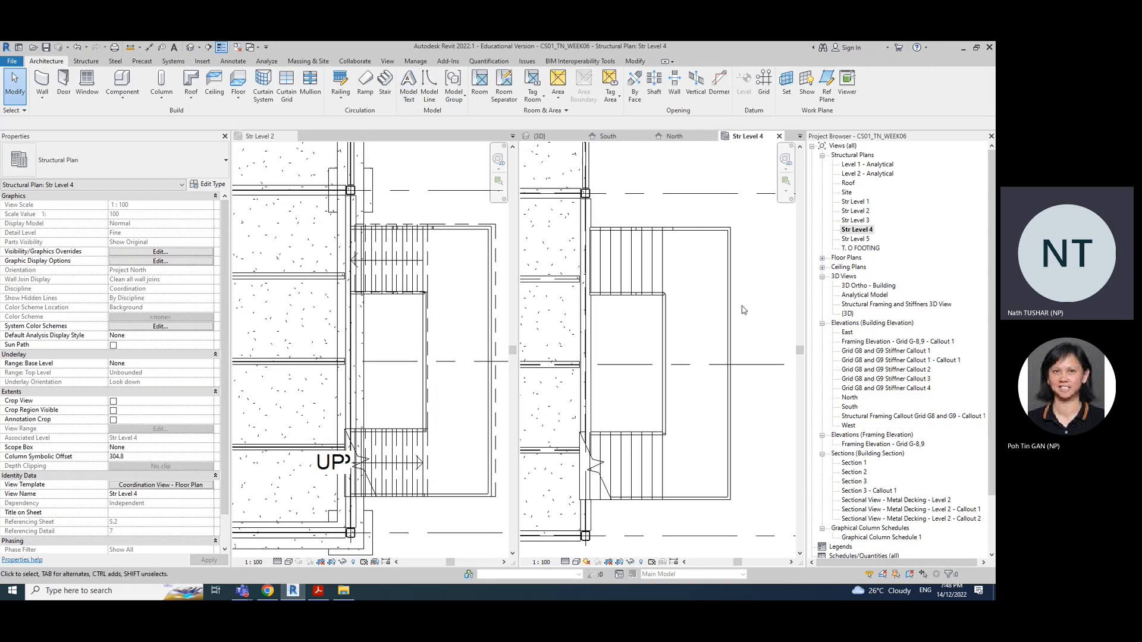
In the Str Level 5 plan, start a stair up to Roof and draw a 2000 mm first run outward from the building edge
{"action": "double_click", "coordinate": [855, 238]}
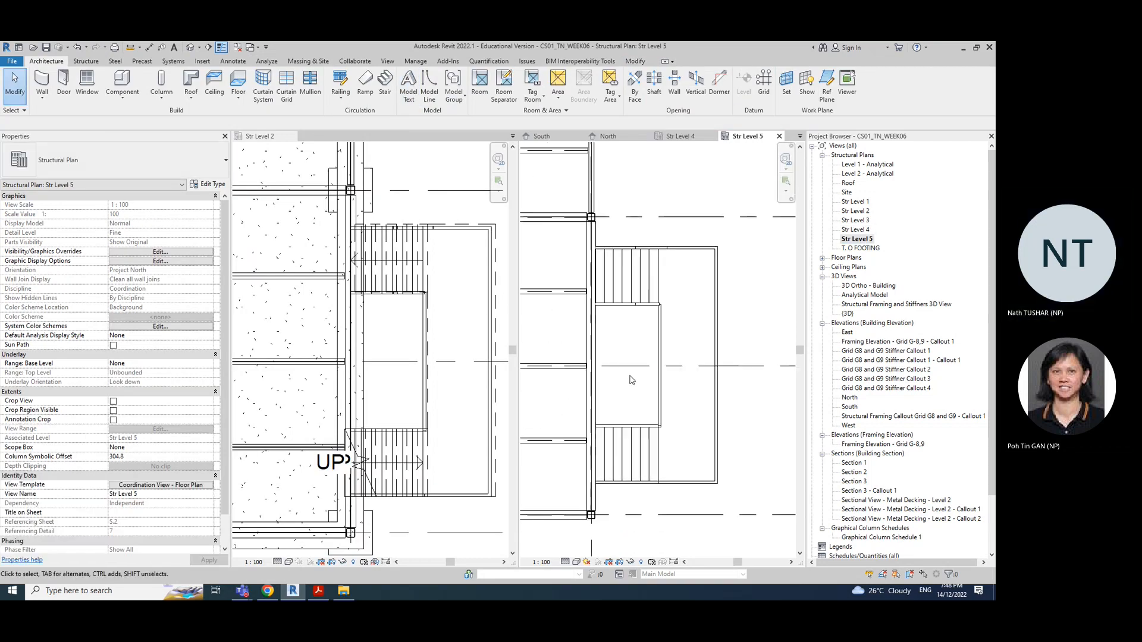
{"action": "middle_click_drag", "start_coordinate": [694, 402], "coordinate": [668, 382]}
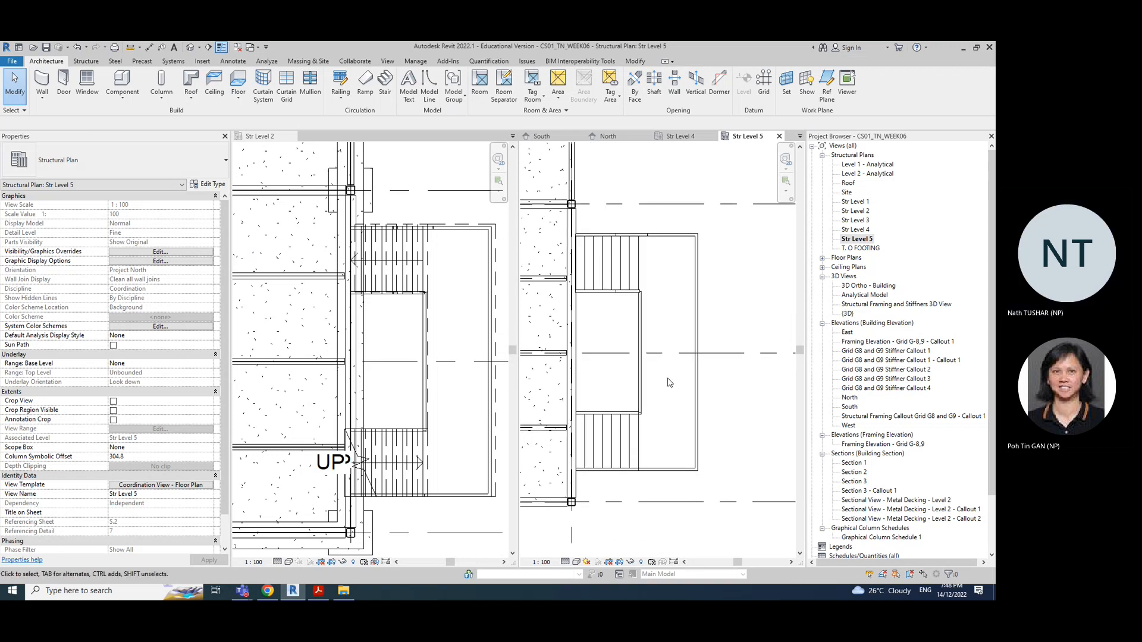
{"action": "left_click", "coordinate": [385, 84]}
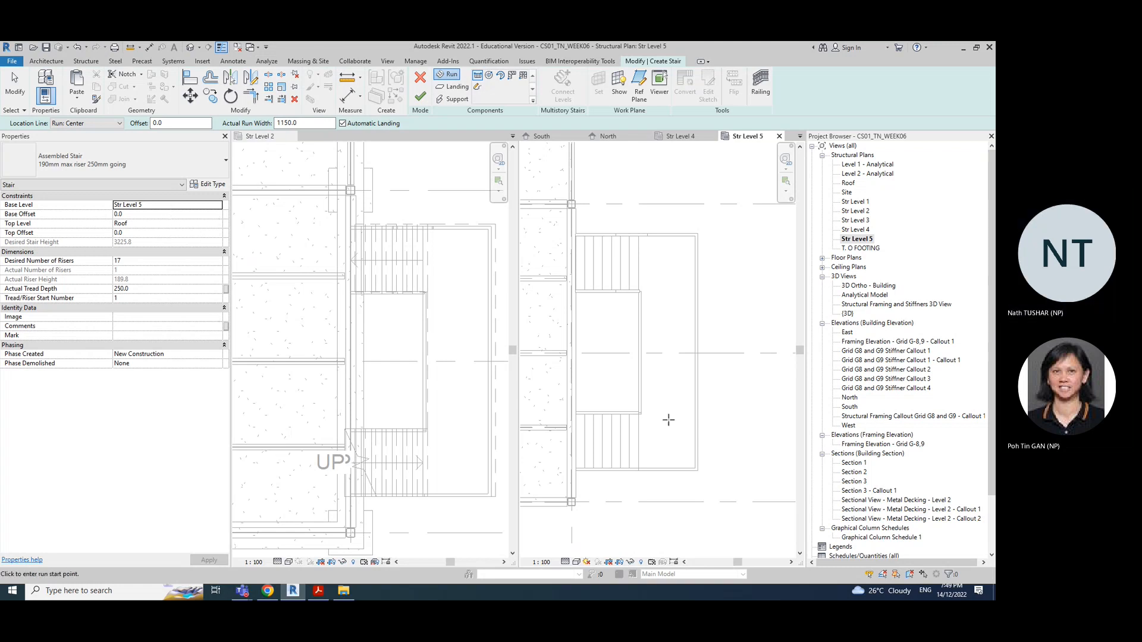
{"action": "left_click", "coordinate": [575, 442]}
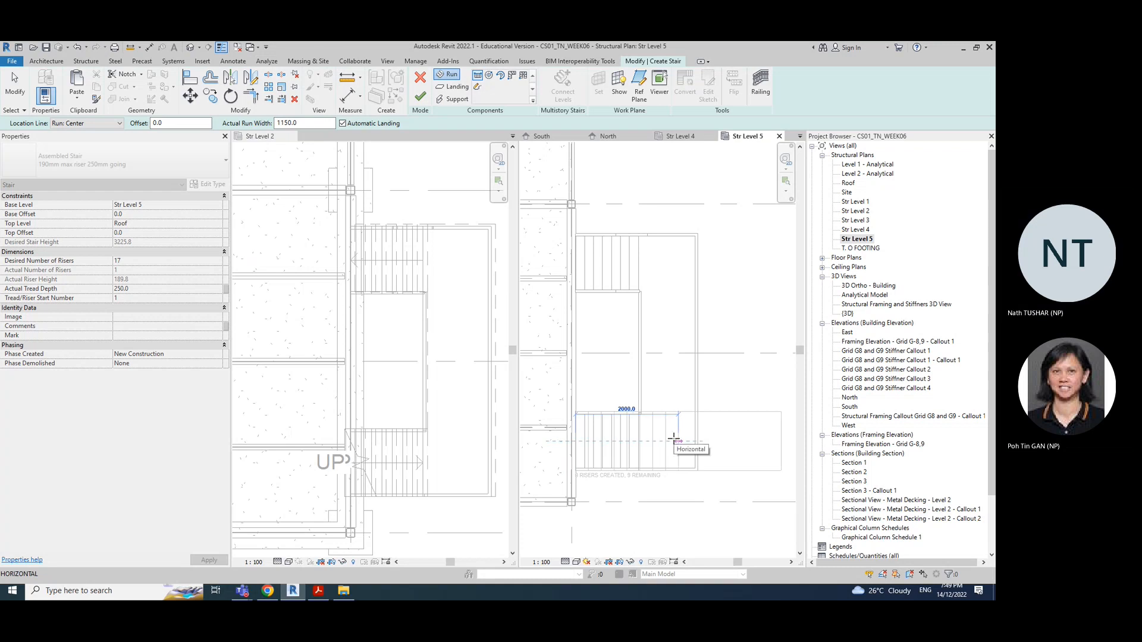
{"action": "left_click", "coordinate": [678, 441]}
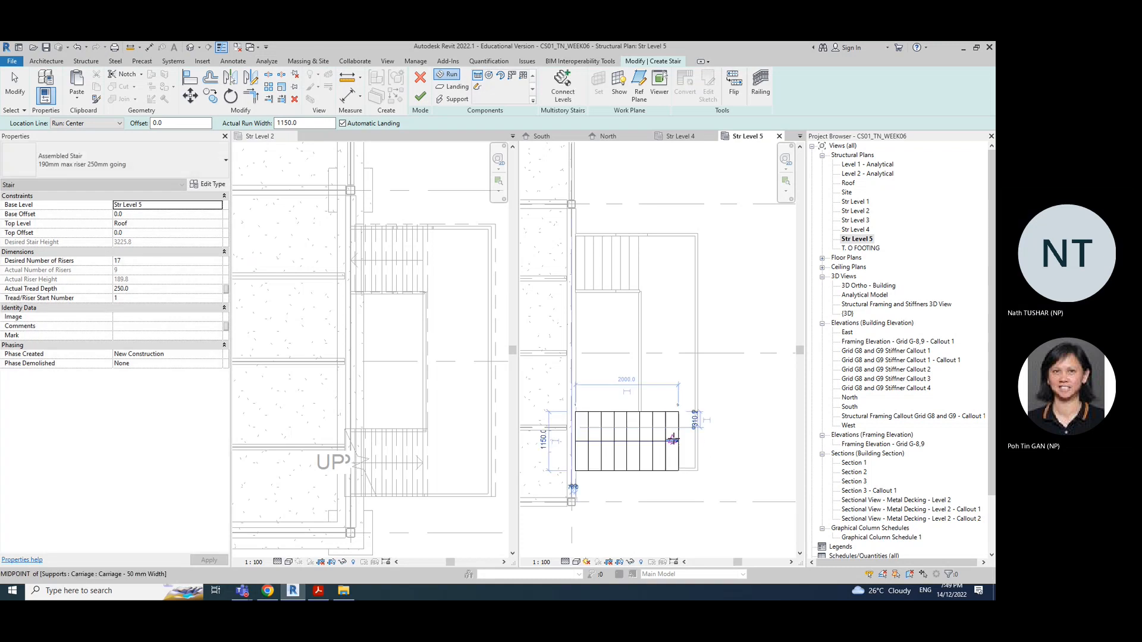
Draw the return run back to the building edge along the opposite flight's centreline and finish the Str Level 5 to Roof stair
{"action": "left_click", "coordinate": [669, 262]}
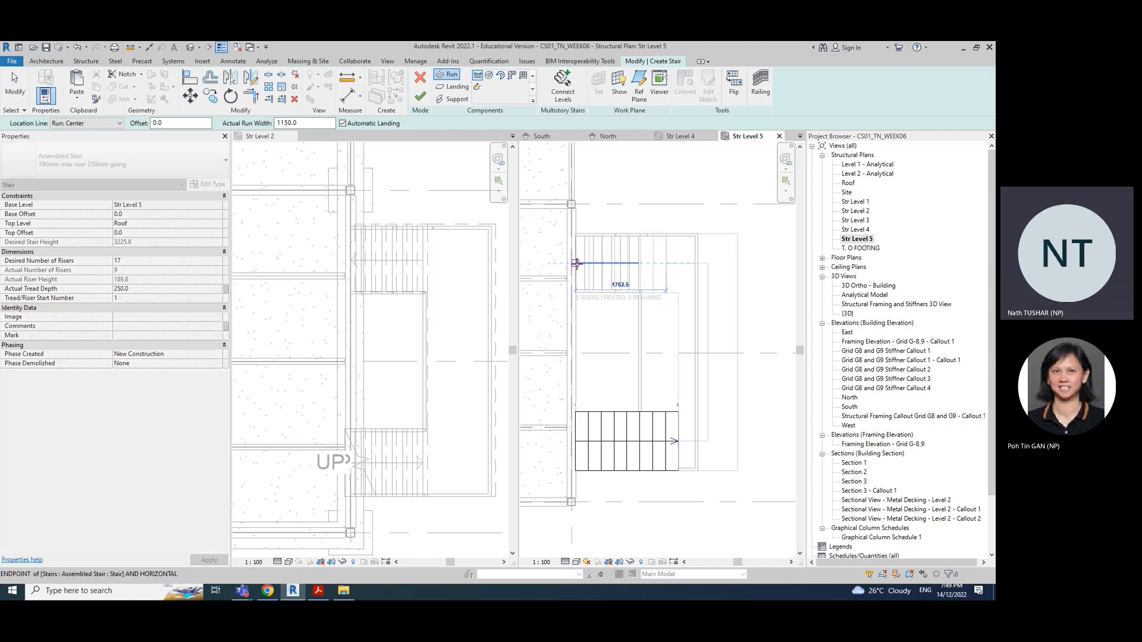
{"action": "left_click", "coordinate": [575, 263]}
{"action": "key", "text": "Escape"}
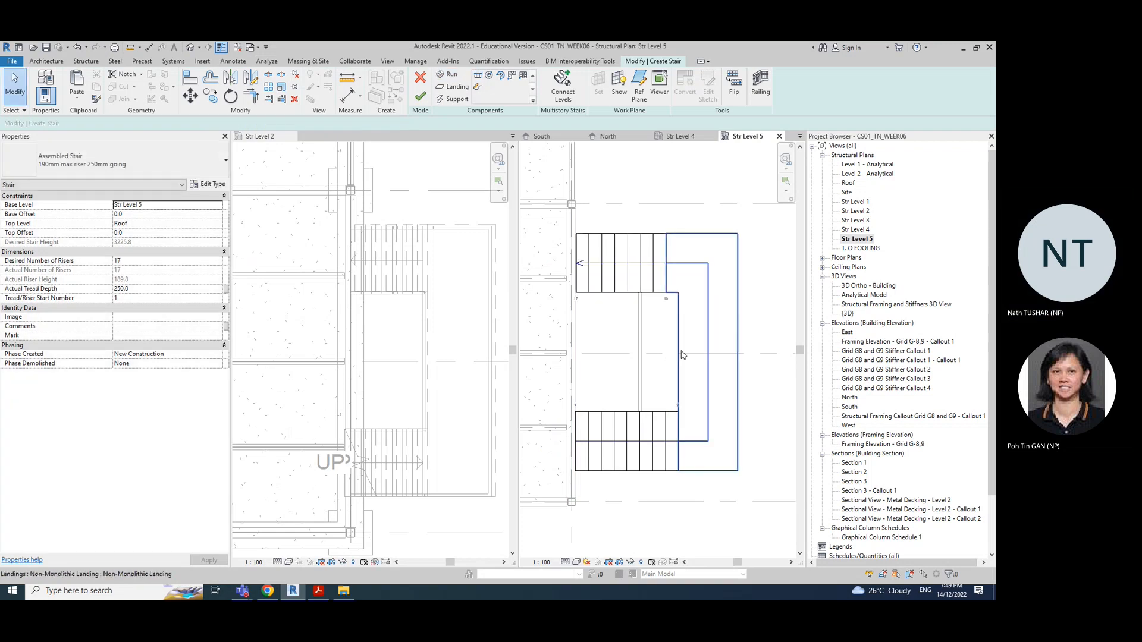
{"action": "left_click", "coordinate": [419, 98]}
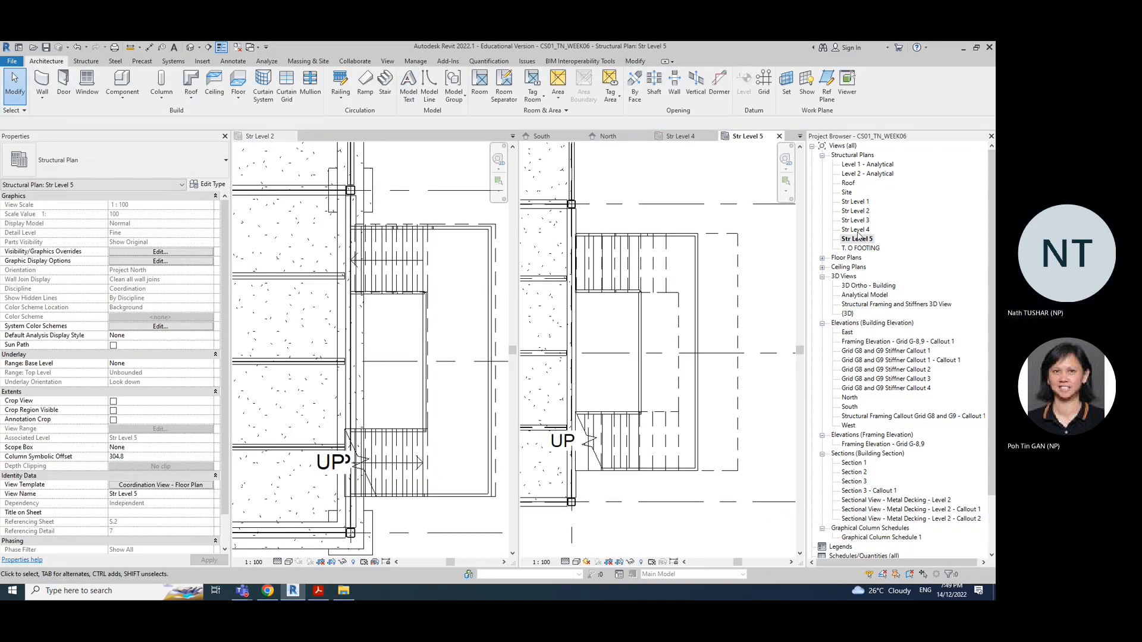
Examine the top stair's connection at Roof and the full stack of stairs along grid 15 in the North elevation
{"action": "left_click", "coordinate": [608, 136]}
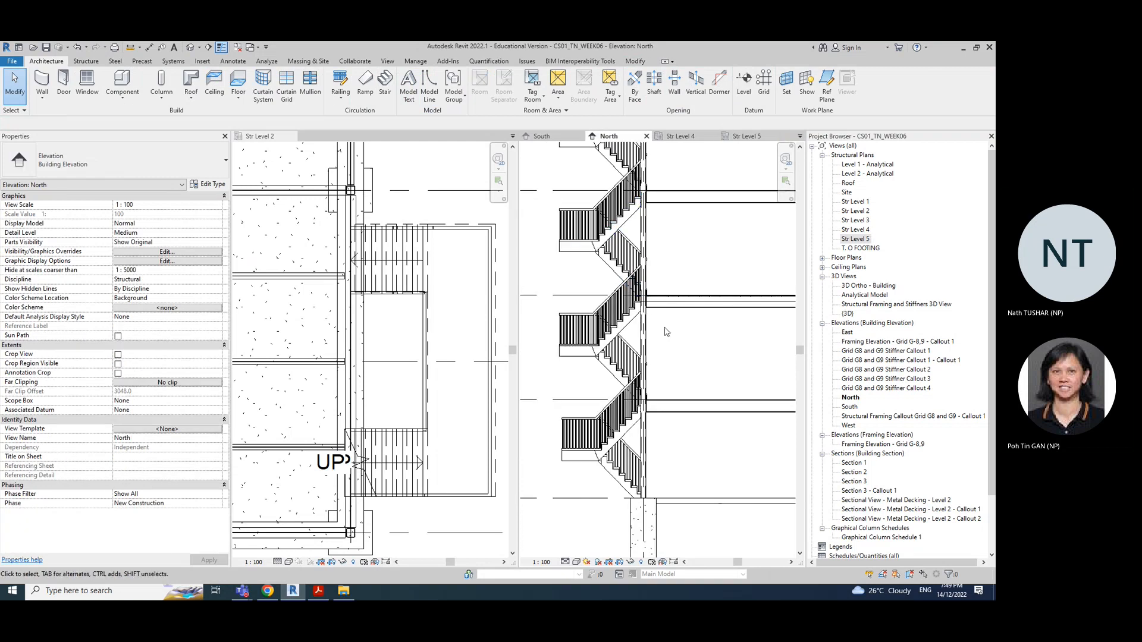
{"action": "middle_click_drag", "start_coordinate": [693, 213], "coordinate": [727, 381]}
{"action": "scroll", "coordinate": [661, 332], "scroll_direction": "up", "scroll_amount": 1}
{"action": "scroll", "coordinate": [662, 332], "scroll_direction": "up", "scroll_amount": 2}
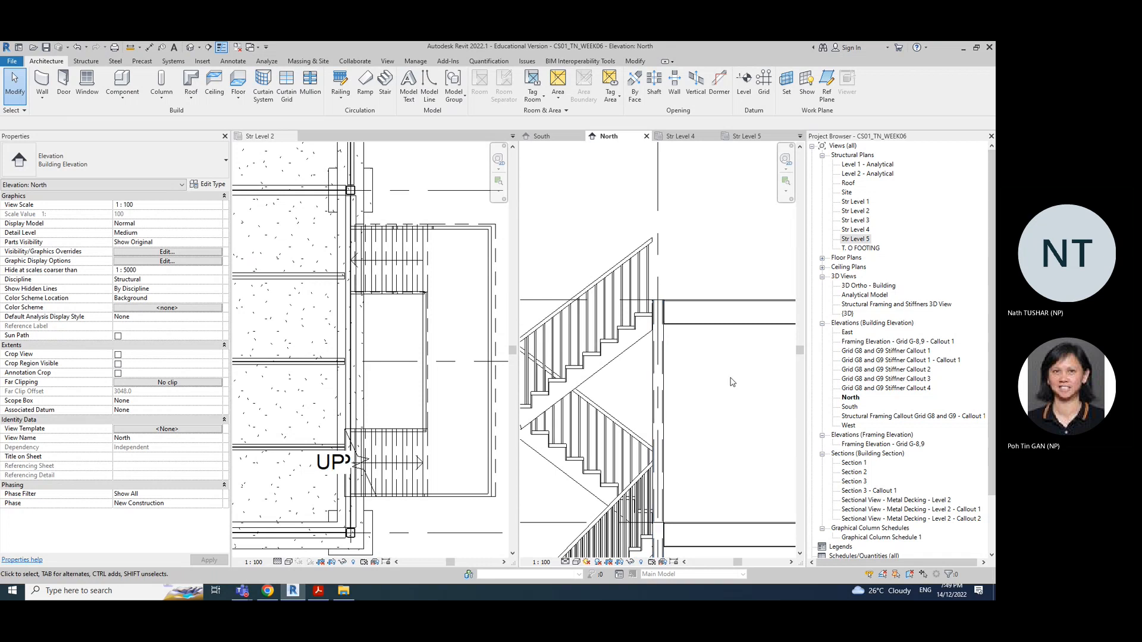
{"action": "scroll", "coordinate": [732, 383], "scroll_direction": "down", "scroll_amount": 2}
{"action": "middle_click_drag", "start_coordinate": [741, 420], "coordinate": [729, 369]}
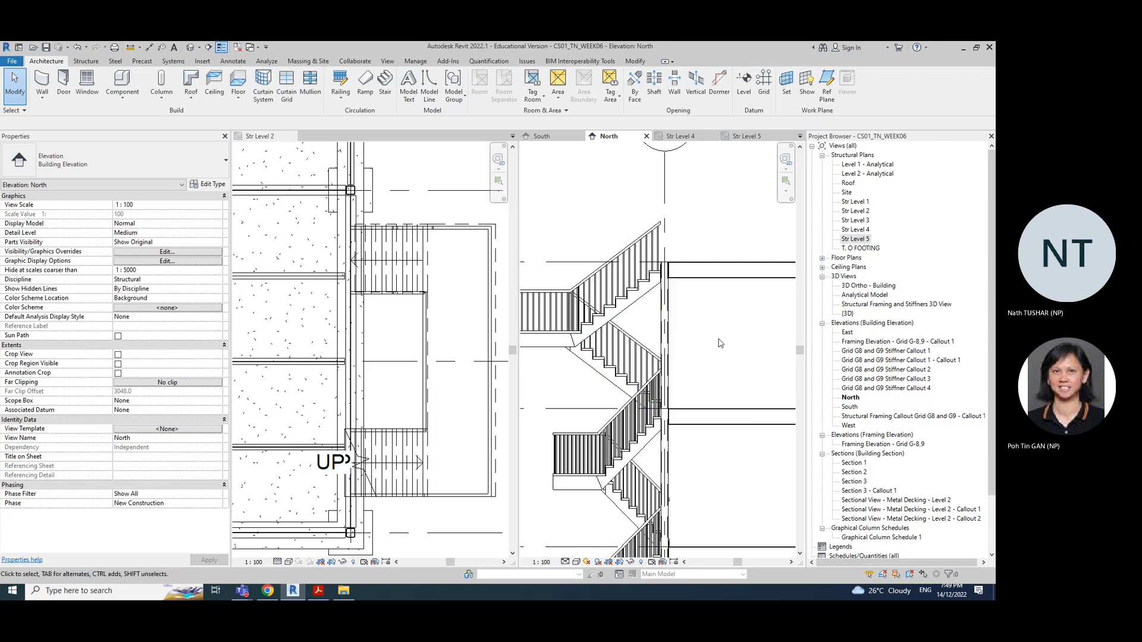
{"action": "scroll", "coordinate": [720, 357], "scroll_direction": "down", "scroll_amount": 3}
{"action": "scroll", "coordinate": [723, 357], "scroll_direction": "down", "scroll_amount": 4}
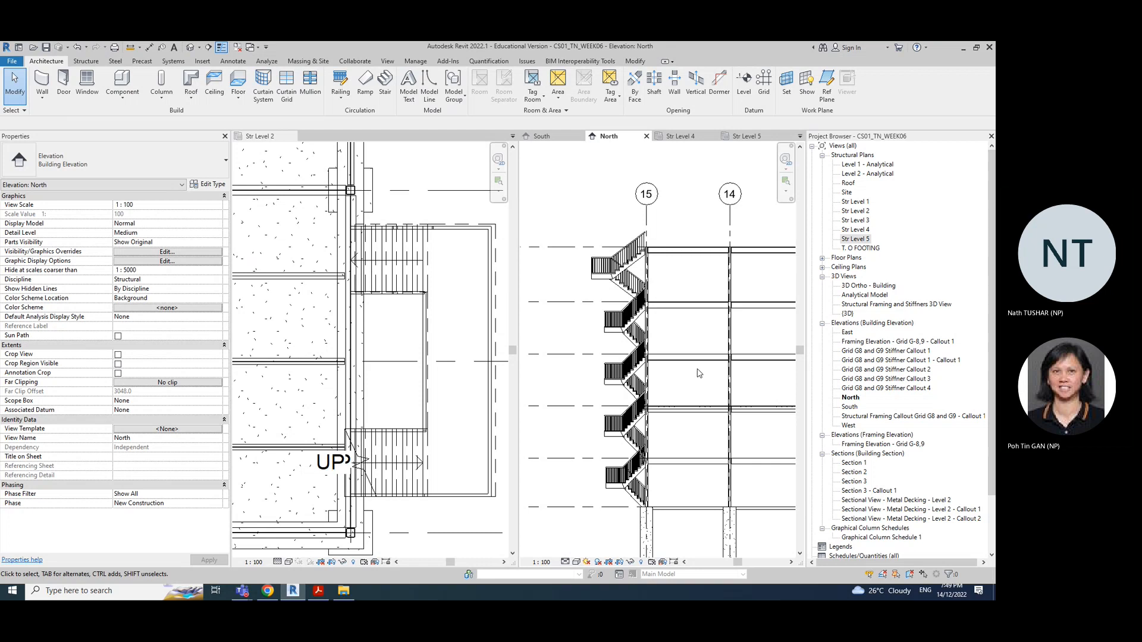
Close the Str Level 5, Str Level 4, North and South views, leaving the 3D view open beside the Str Level 2 plan
{"action": "left_click", "coordinate": [756, 137]}
{"action": "left_click", "coordinate": [780, 137]}
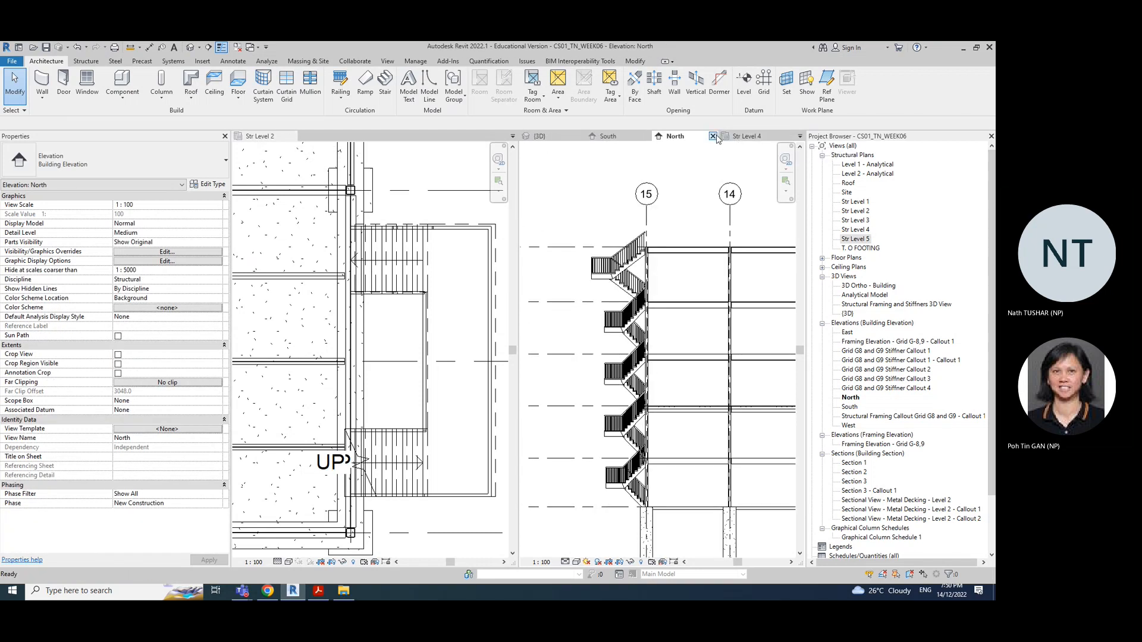
{"action": "left_click", "coordinate": [713, 137]}
{"action": "left_click", "coordinate": [714, 137]}
{"action": "left_click", "coordinate": [647, 136]}
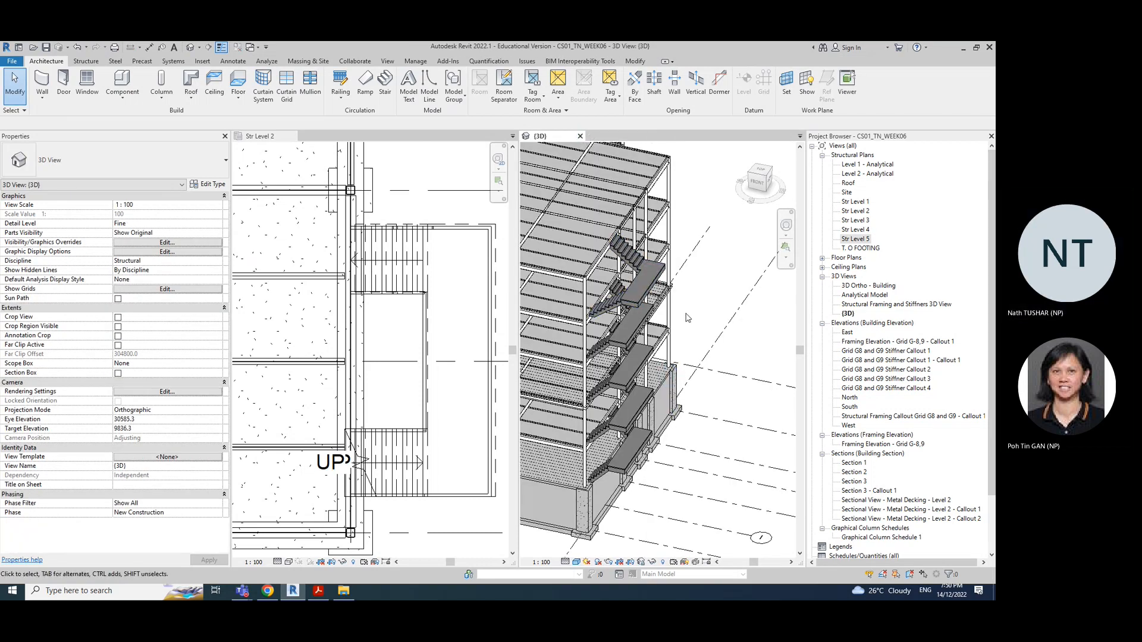
Turn on the visibility of the Railings model category in the 3D view and apply the change
{"action": "key", "text": "v"}
{"action": "key", "text": "v"}
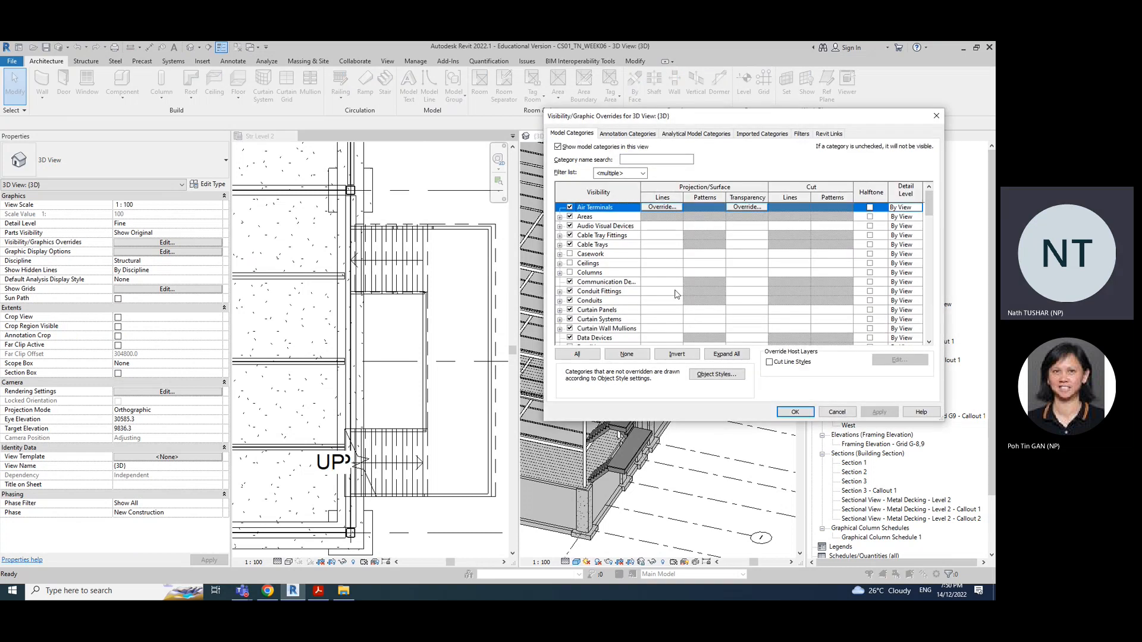
{"action": "scroll", "coordinate": [649, 280], "scroll_direction": "down", "scroll_amount": 3}
{"action": "scroll", "coordinate": [644, 285], "scroll_direction": "down", "scroll_amount": 10}
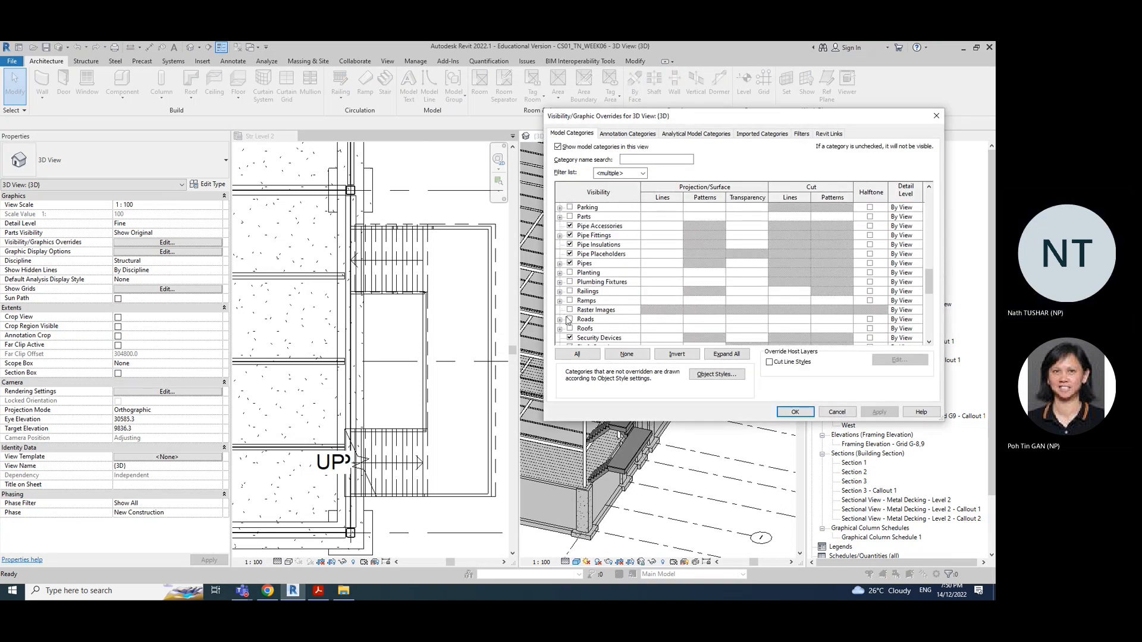
{"action": "scroll", "coordinate": [568, 321], "scroll_direction": "down", "scroll_amount": 1}
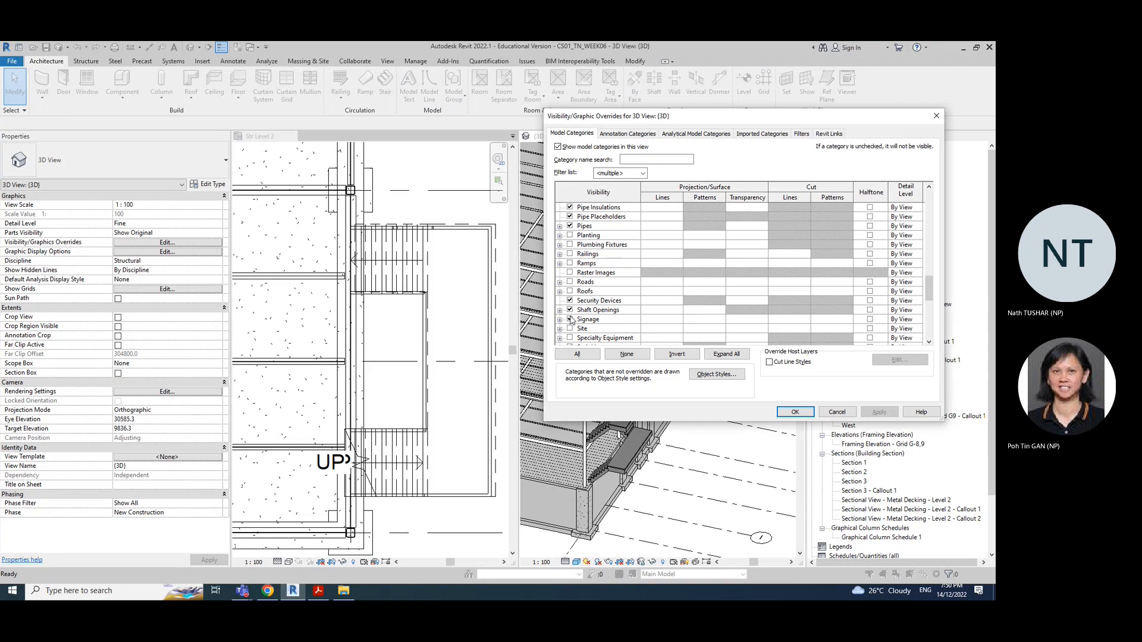
{"action": "left_click", "coordinate": [570, 254]}
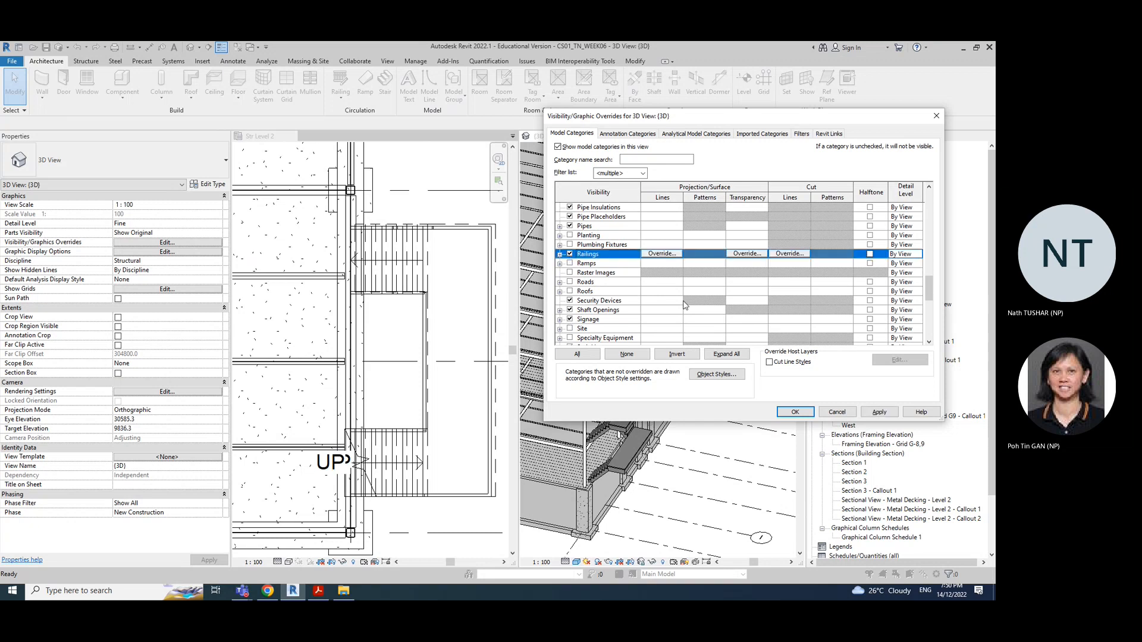
{"action": "left_click", "coordinate": [880, 413]}
{"action": "left_click", "coordinate": [795, 413]}
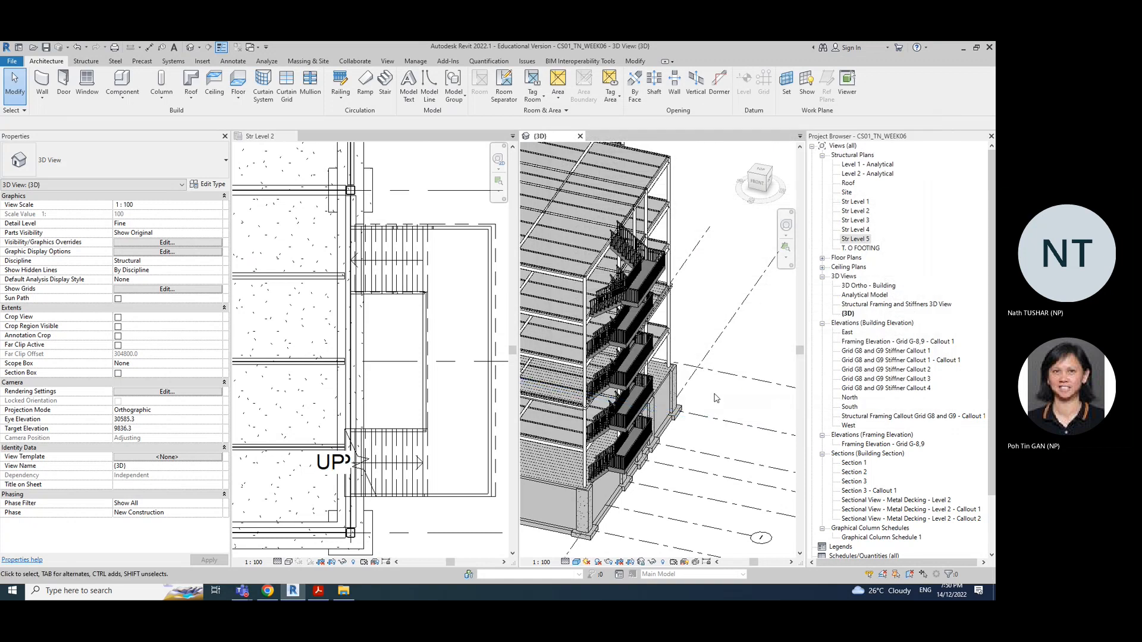
Examine the completed stair stack and its railings against the building from several angles in the 3D view
{"action": "scroll", "coordinate": [601, 470], "scroll_direction": "up", "scroll_amount": 2}
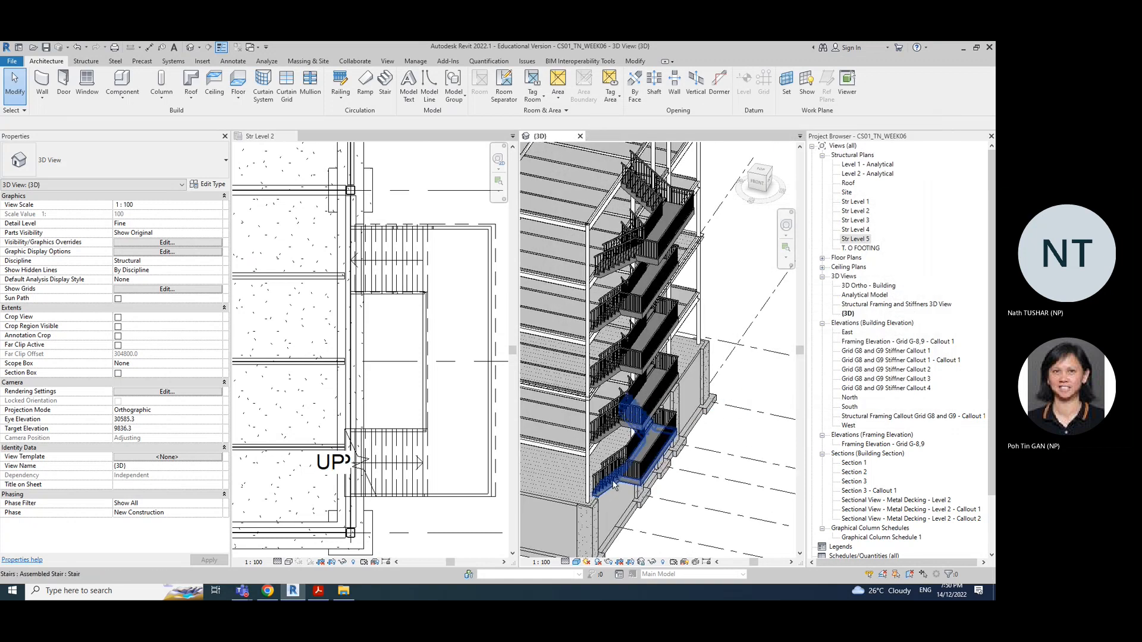
{"action": "middle_click_drag", "start_coordinate": [606, 489], "coordinate": [732, 317], "text": "shift"}
{"action": "middle_click_drag", "start_coordinate": [763, 279], "coordinate": [797, 419]}
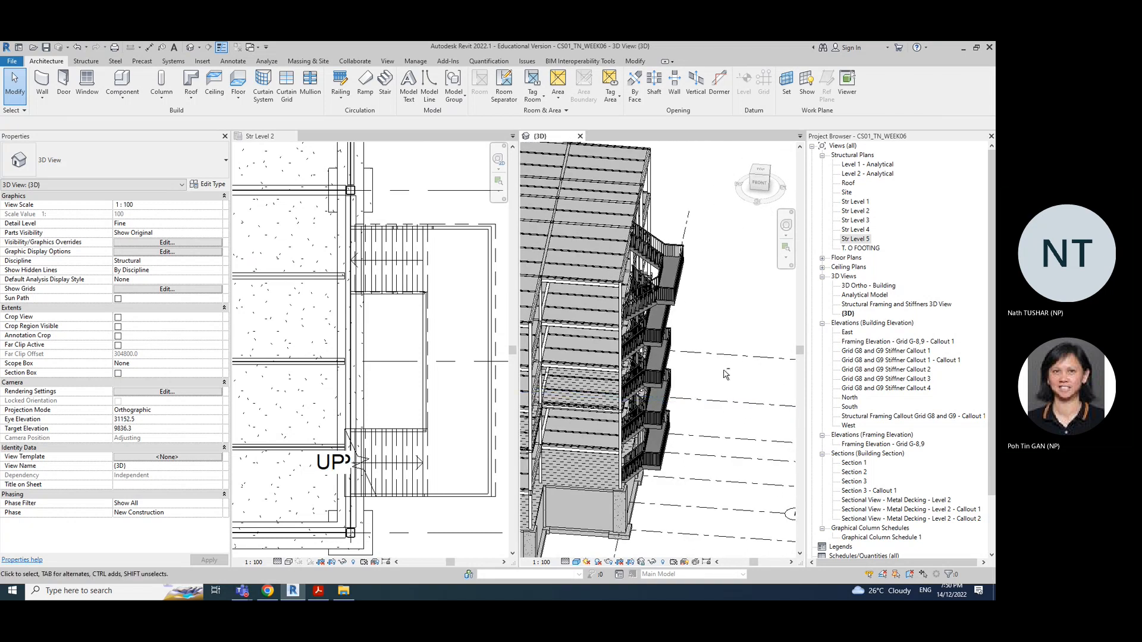
{"action": "middle_click_drag", "start_coordinate": [725, 380], "coordinate": [681, 360], "text": "shift"}
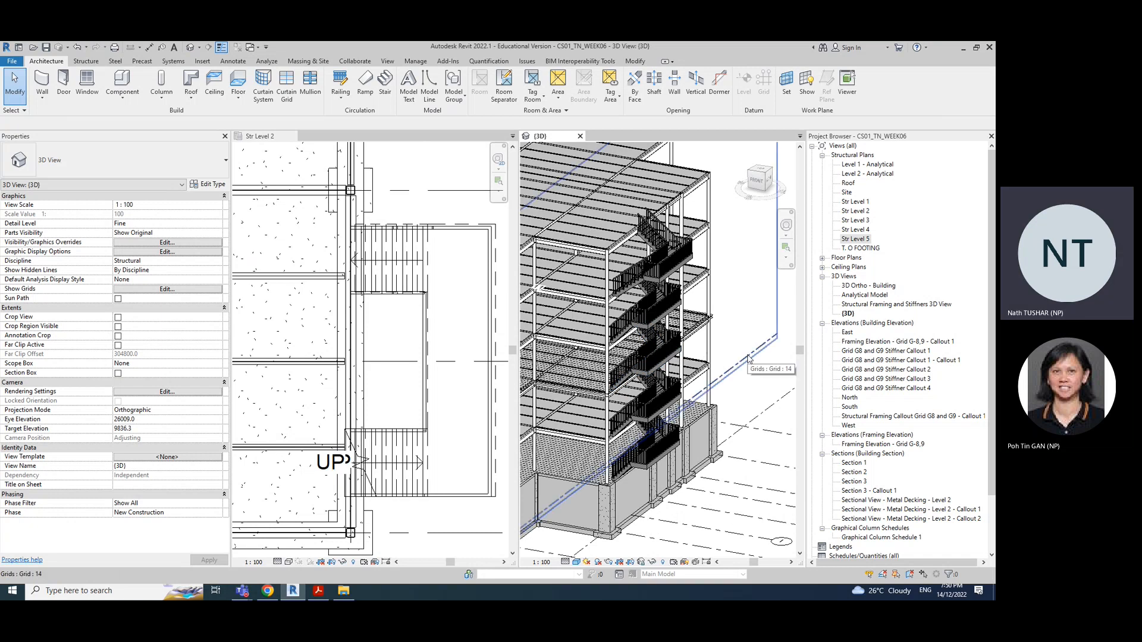
{"action": "middle_click_drag", "start_coordinate": [738, 372], "coordinate": [742, 402], "text": "shift"}
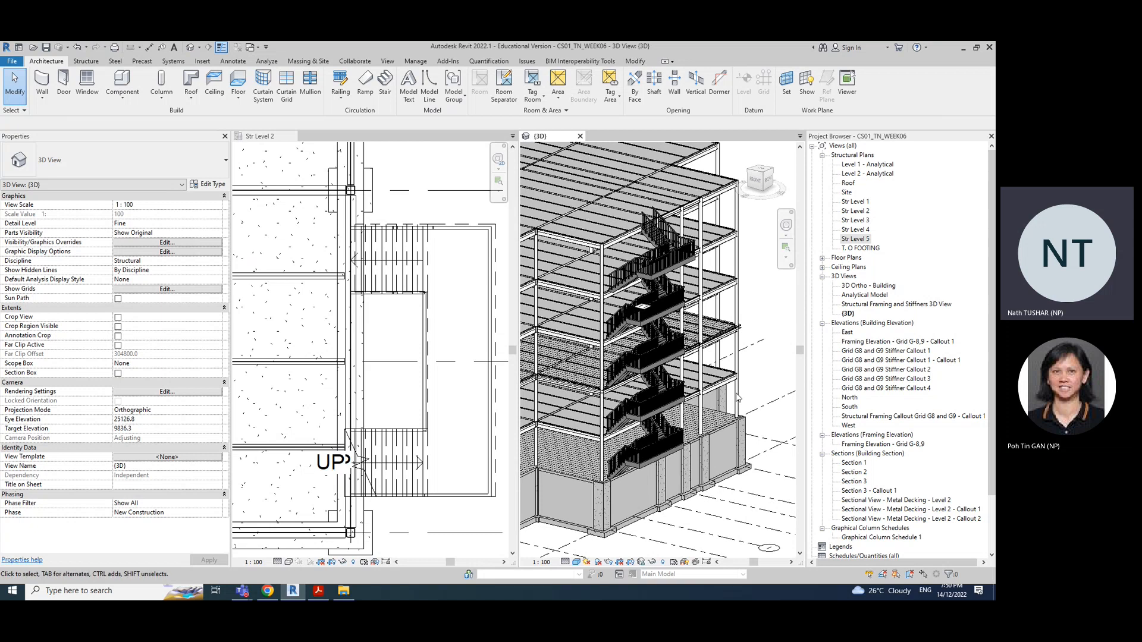
{"action": "mouse_move", "coordinate": [773, 382]}
{"action": "middle_mouse_down"}
{"action": "mouse_move", "coordinate": [760, 373]}
{"action": "mouse_move", "coordinate": [684, 439]}
{"action": "mouse_move", "coordinate": [755, 428]}
{"action": "mouse_move", "coordinate": [778, 390]}
{"action": "middle_mouse_up"}
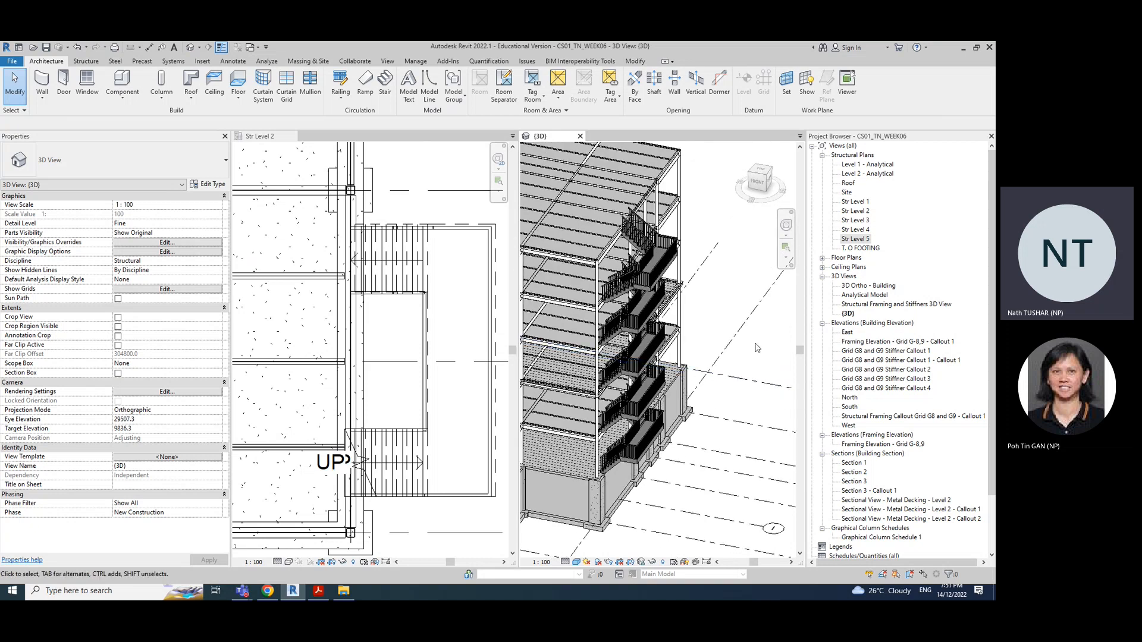
{"action": "middle_click_drag", "start_coordinate": [707, 445], "coordinate": [738, 363], "text": "shift"}
{"action": "scroll", "coordinate": [646, 283], "scroll_direction": "up", "scroll_amount": 4}
{"action": "scroll", "coordinate": [725, 406], "scroll_direction": "down", "scroll_amount": 4}
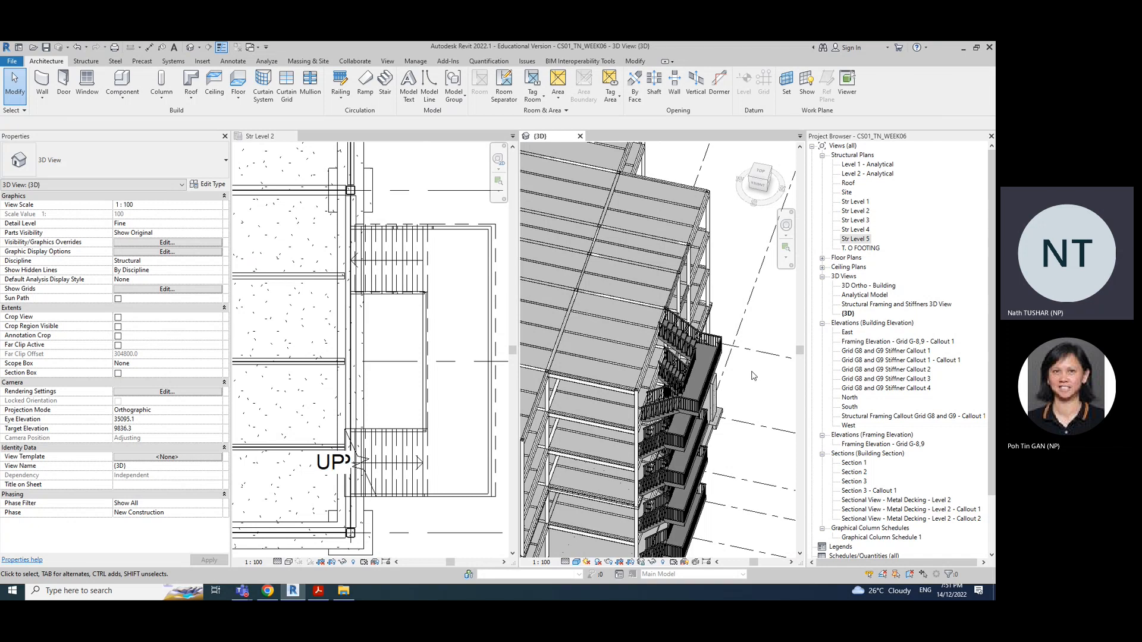
Examine the top flights of the external stair side-on and from above against the roof edge in the 3D view
{"action": "scroll", "coordinate": [753, 376], "scroll_direction": "down", "scroll_amount": 3}
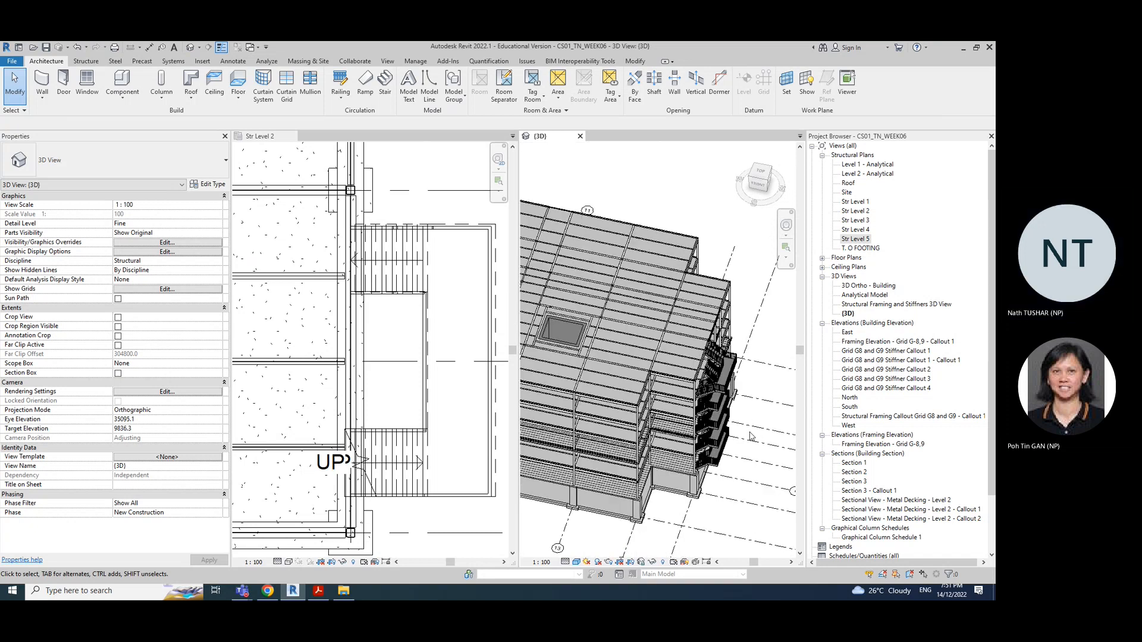
{"action": "middle_click_drag", "start_coordinate": [749, 445], "coordinate": [717, 455], "text": "shift"}
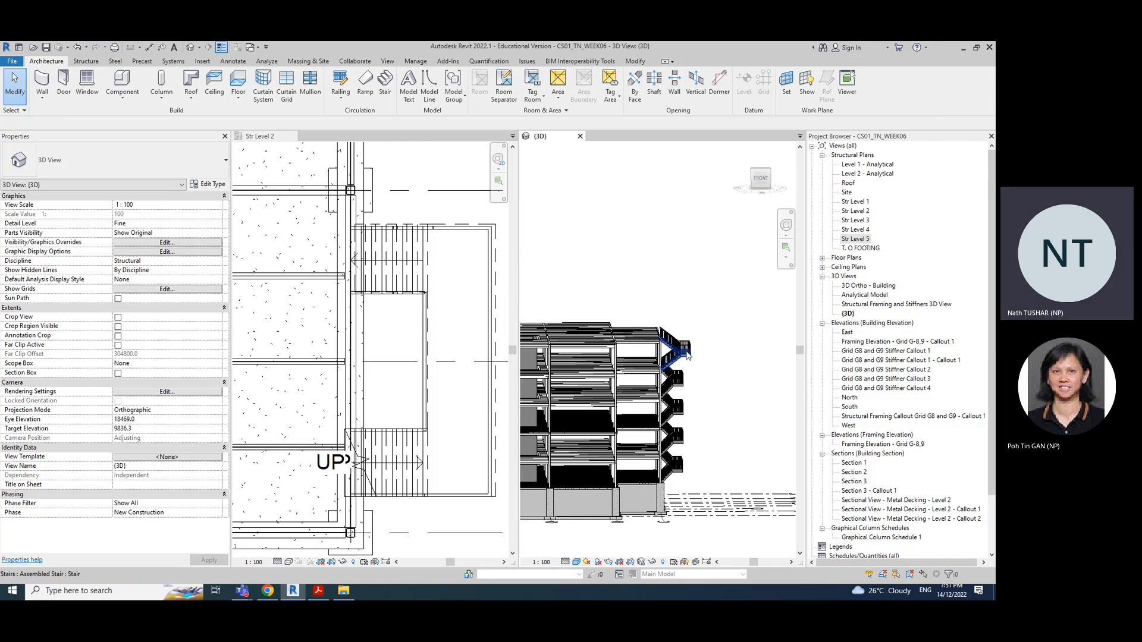
{"action": "scroll", "coordinate": [670, 333], "scroll_direction": "up", "scroll_amount": 6}
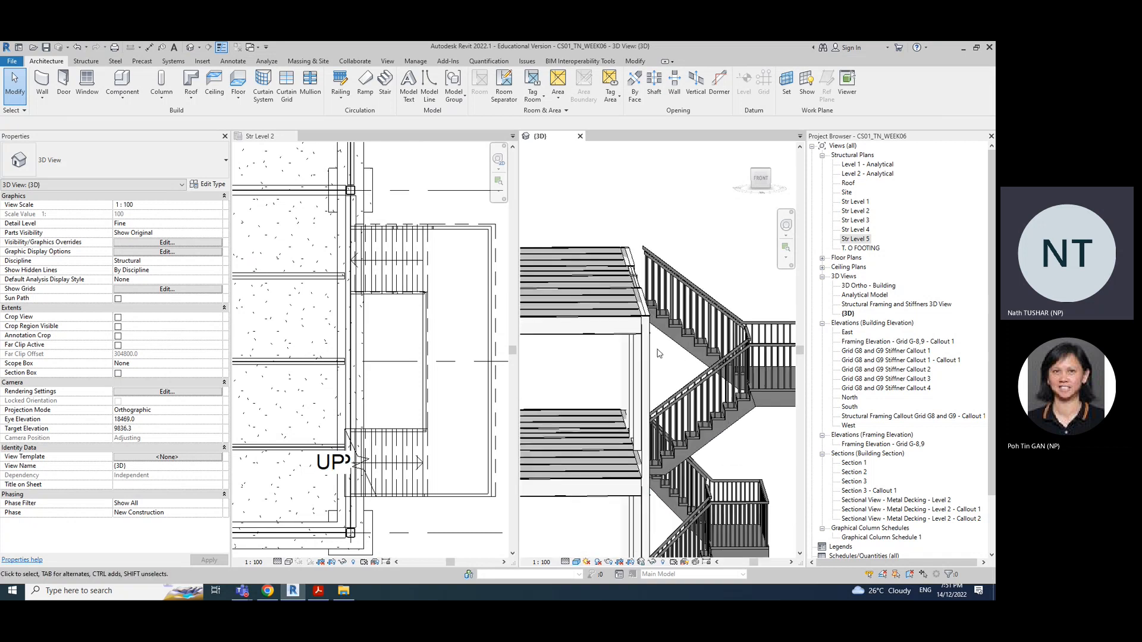
{"action": "scroll", "coordinate": [658, 354], "scroll_direction": "down", "scroll_amount": 3}
{"action": "middle_click_drag", "start_coordinate": [658, 353], "coordinate": [741, 404], "text": "shift"}
{"action": "scroll", "coordinate": [734, 339], "scroll_direction": "down", "scroll_amount": 2}
{"action": "scroll", "coordinate": [741, 403], "scroll_direction": "down", "scroll_amount": 5}
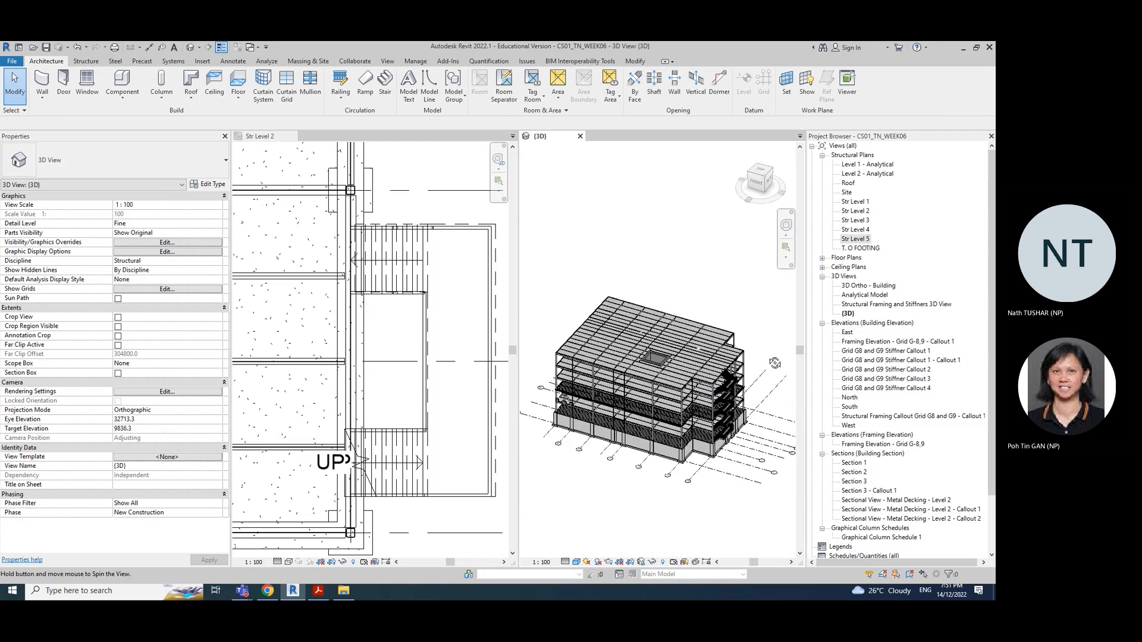
{"action": "scroll", "coordinate": [731, 396], "scroll_direction": "up", "scroll_amount": 5}
{"action": "middle_click_drag", "start_coordinate": [723, 408], "coordinate": [730, 395], "text": "shift"}
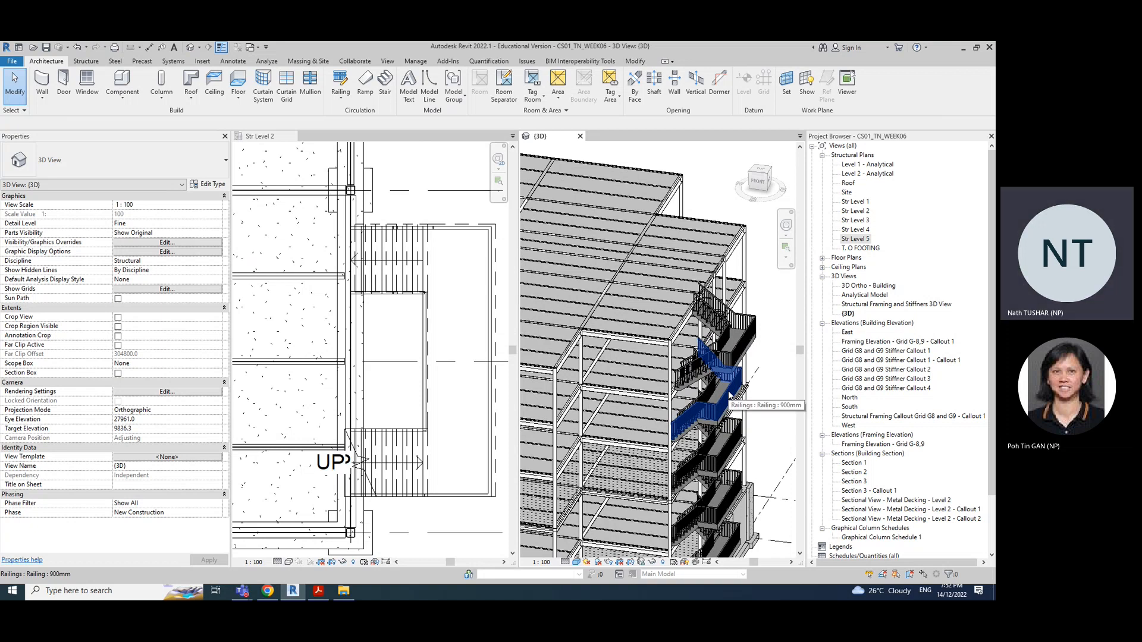
Inspect the properties of the topmost stair below the roof and view the whole stair stack around it
{"action": "scroll", "coordinate": [731, 395], "scroll_direction": "down", "scroll_amount": 4}
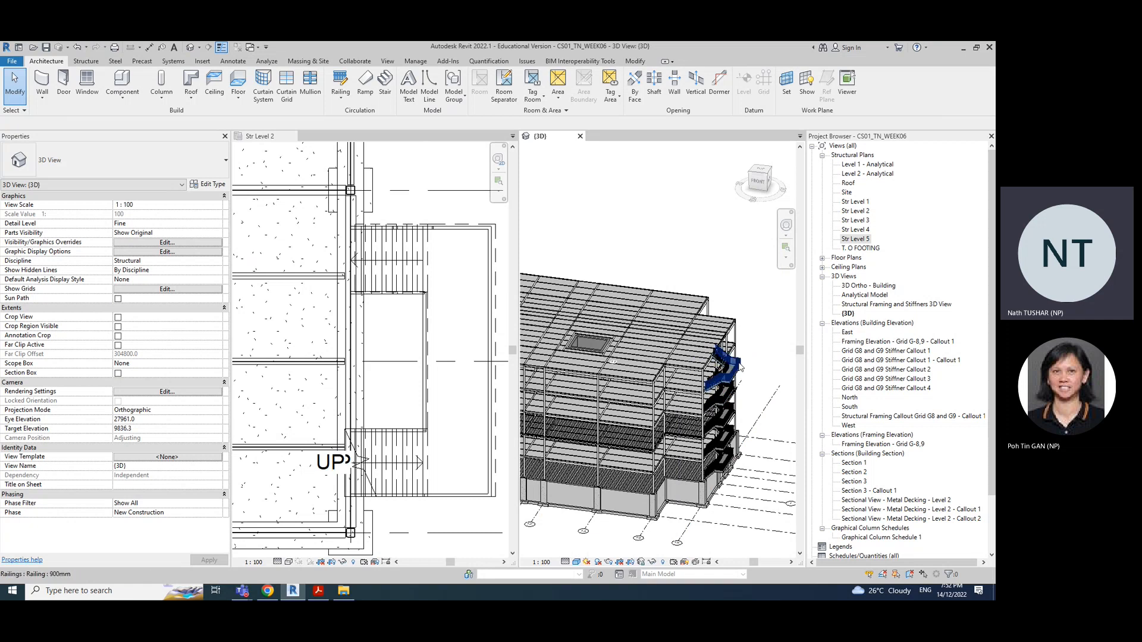
{"action": "scroll", "coordinate": [714, 393], "scroll_direction": "up", "scroll_amount": 5}
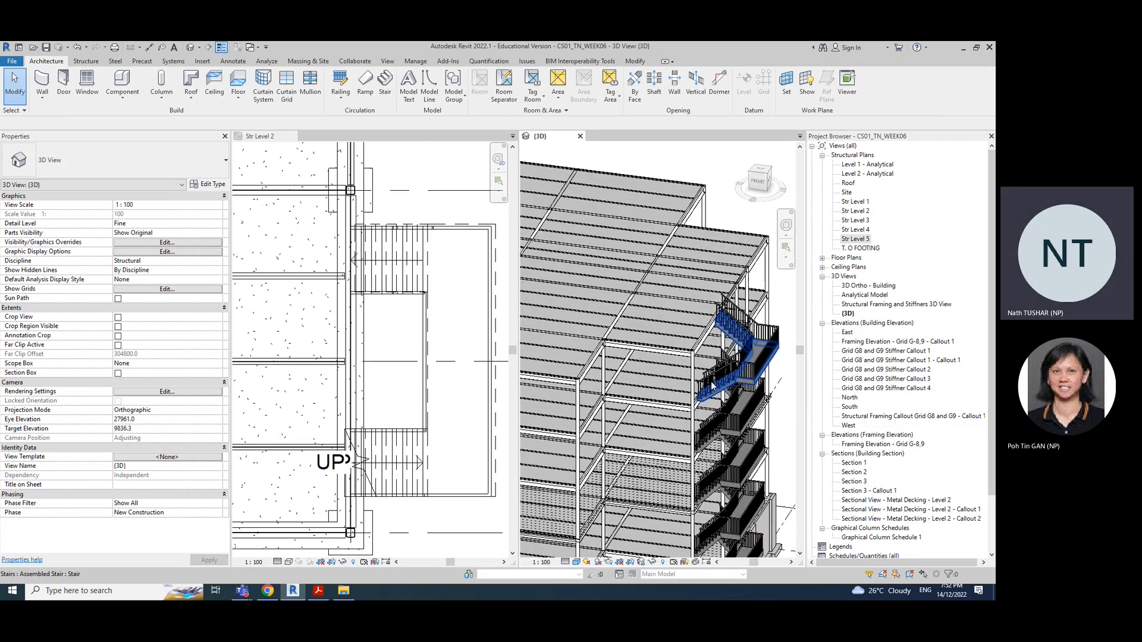
{"action": "left_click", "coordinate": [760, 388]}
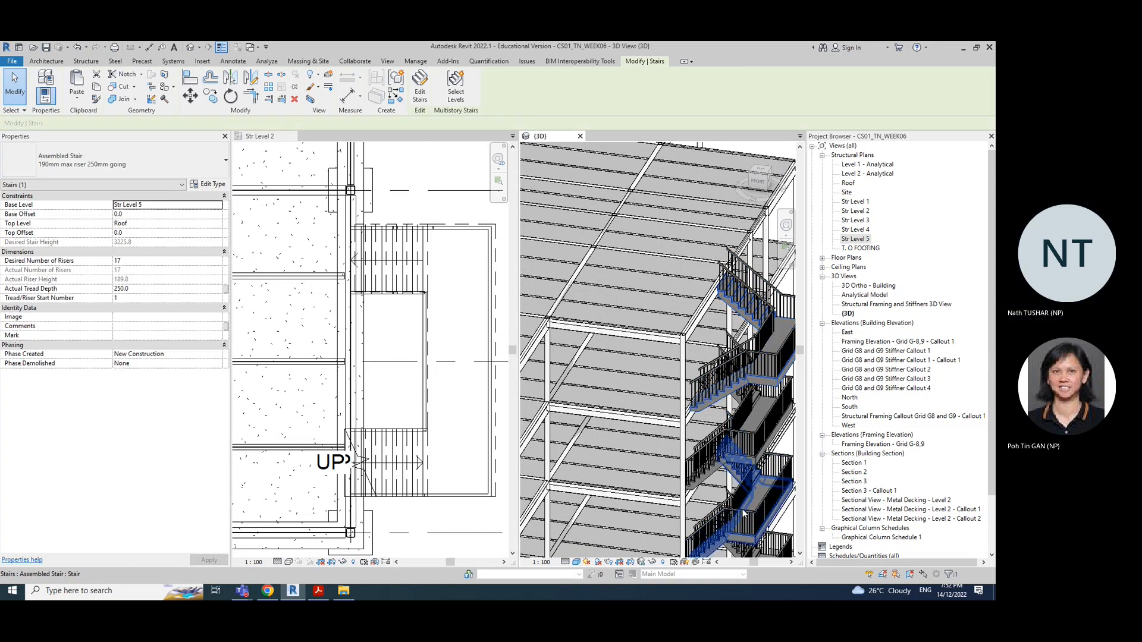
{"action": "scroll", "coordinate": [730, 503], "scroll_direction": "down", "scroll_amount": 3}
{"action": "middle_click_drag", "start_coordinate": [792, 435], "coordinate": [732, 418]}
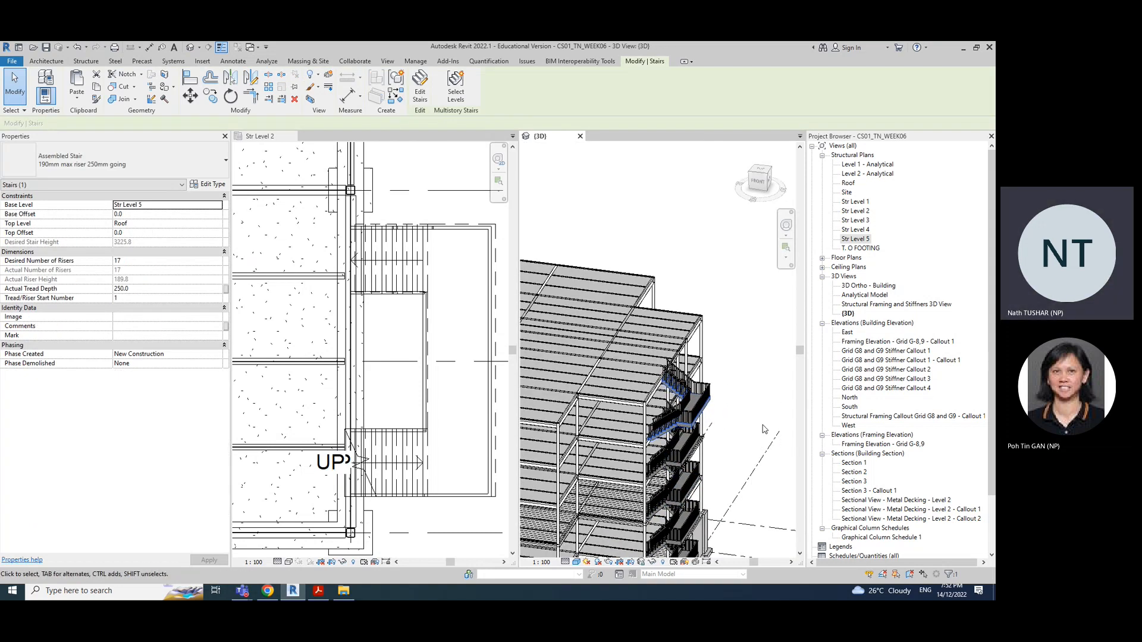
{"action": "key", "text": "Escape"}
{"action": "middle_click_drag", "start_coordinate": [751, 461], "coordinate": [763, 434], "text": "shift"}
{"action": "middle_click_drag", "start_coordinate": [719, 471], "coordinate": [690, 399], "text": "shift"}
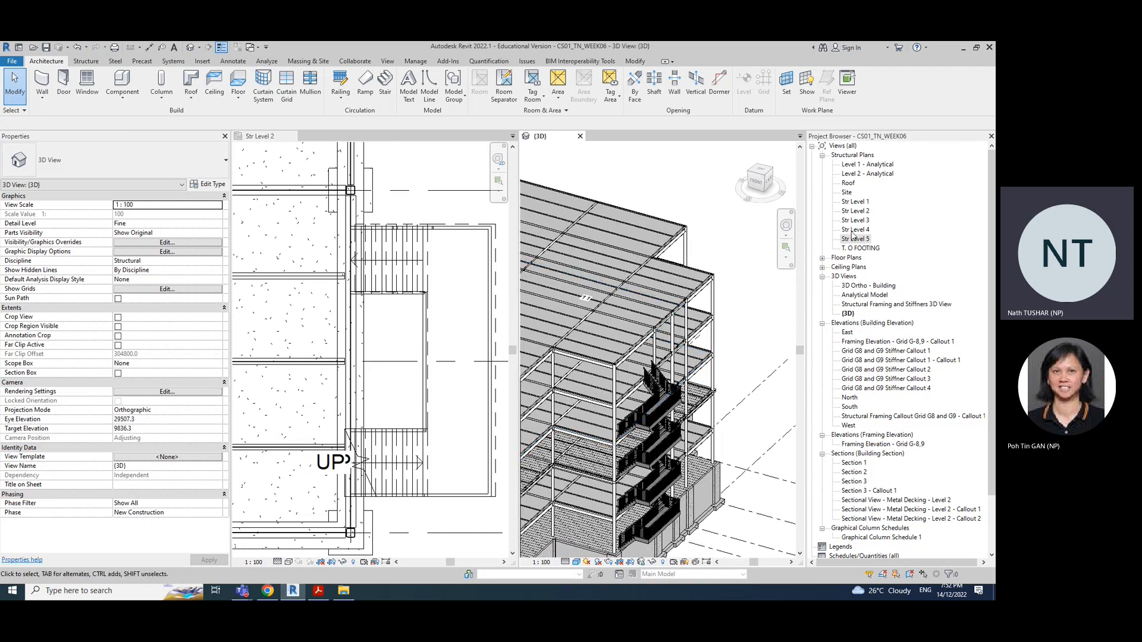
Open the Roof structural plan, close the Str Level 2 plan, and tile the Roof plan with the 3D view, fitting both
{"action": "double_click", "coordinate": [856, 186]}
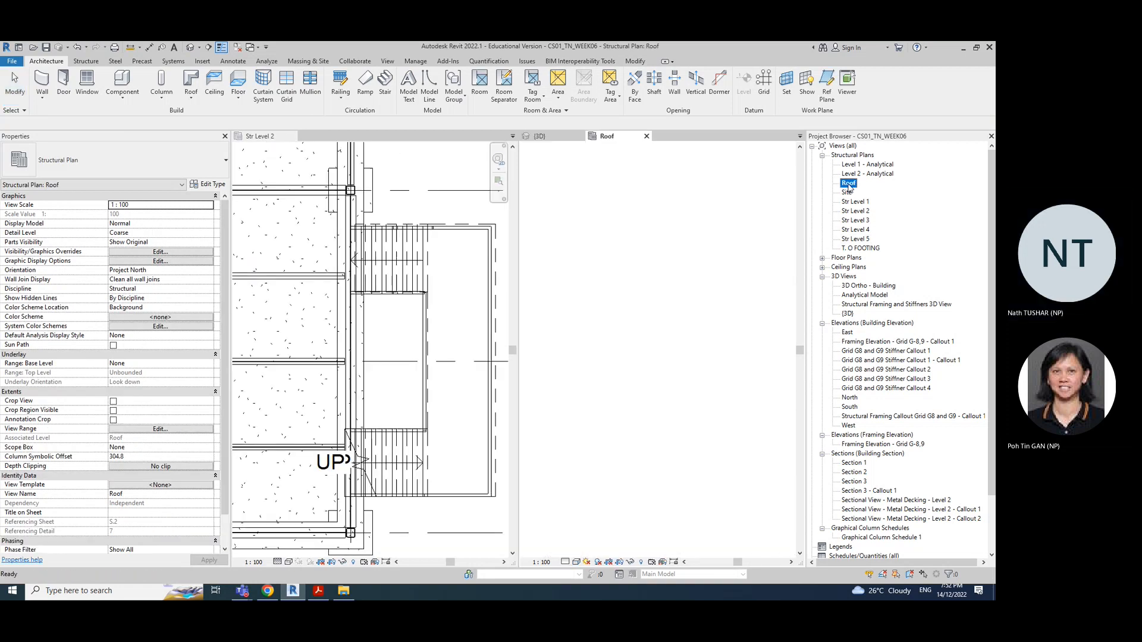
{"action": "key", "text": "w"}
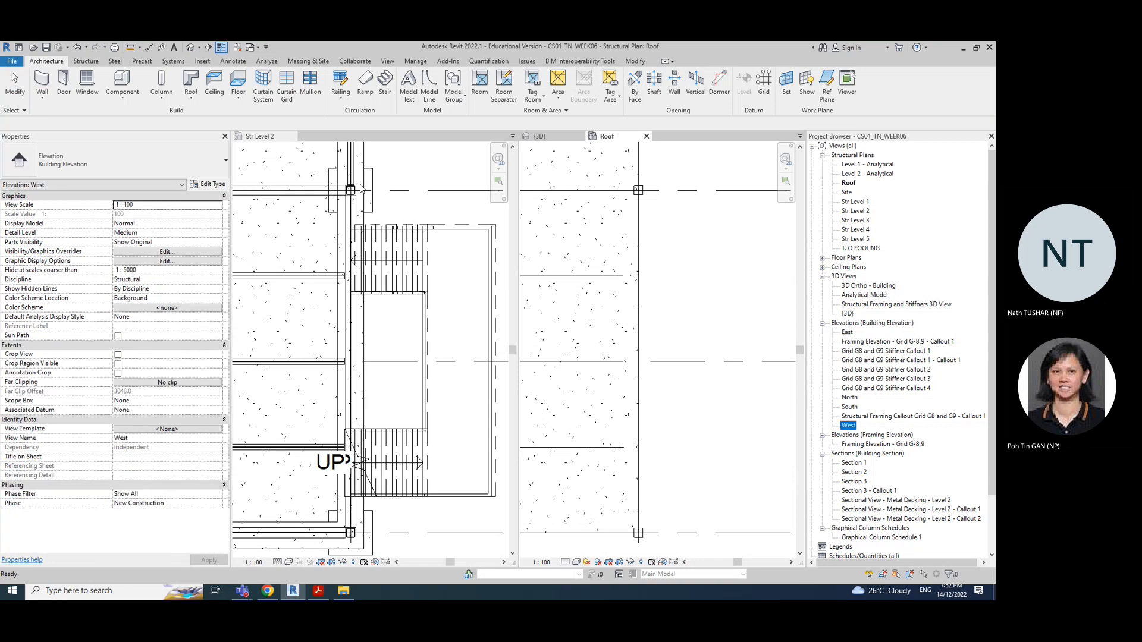
{"action": "left_click", "coordinate": [275, 138]}
{"action": "left_click", "coordinate": [293, 136]}
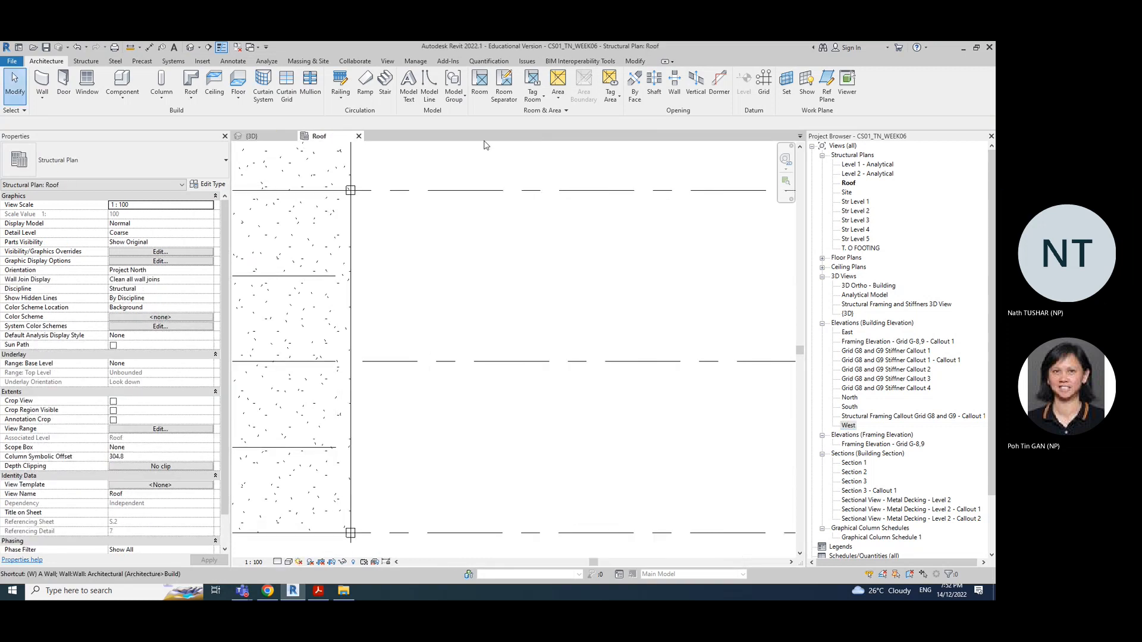
{"action": "key", "text": "t"}
{"action": "key", "text": "z"}
{"action": "key", "text": "a"}
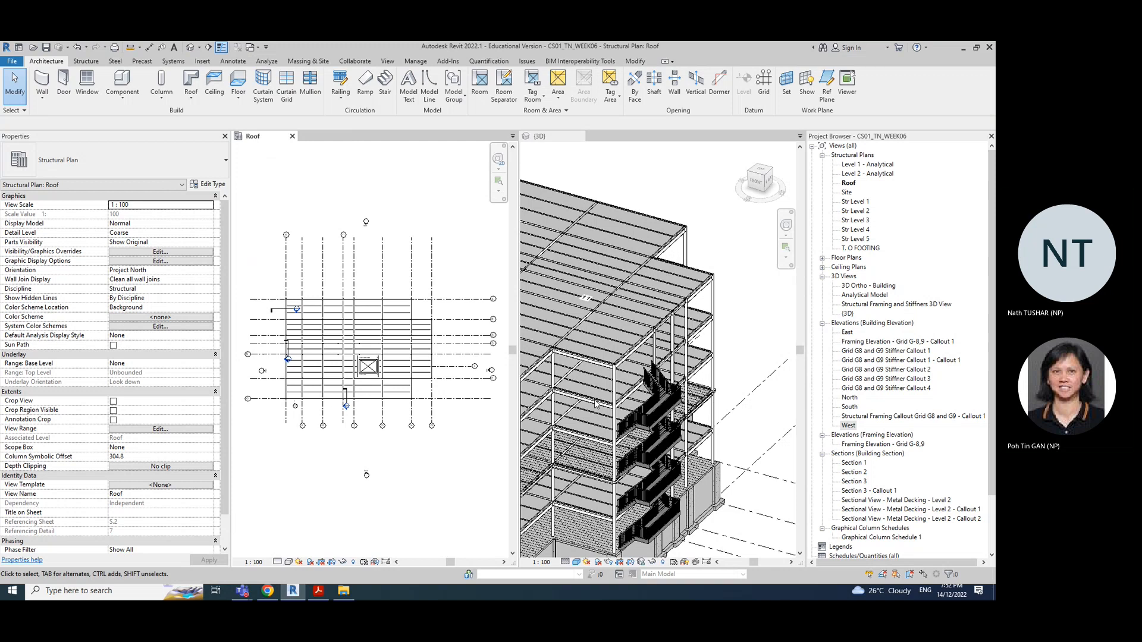
Compare the roof slab edge along grid 15 in the Roof plan with the stair corner in the 3D view
{"action": "left_click", "coordinate": [751, 366]}
{"action": "scroll", "coordinate": [690, 389], "scroll_direction": "up", "scroll_amount": 5}
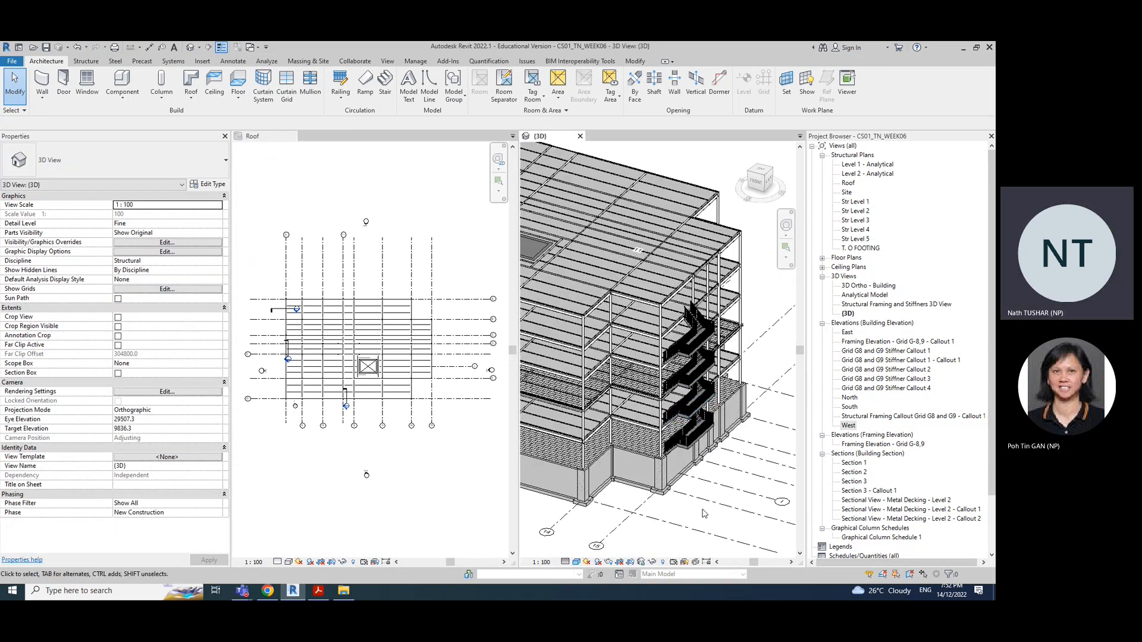
{"action": "middle_click_drag", "start_coordinate": [702, 512], "coordinate": [631, 319], "text": "shift"}
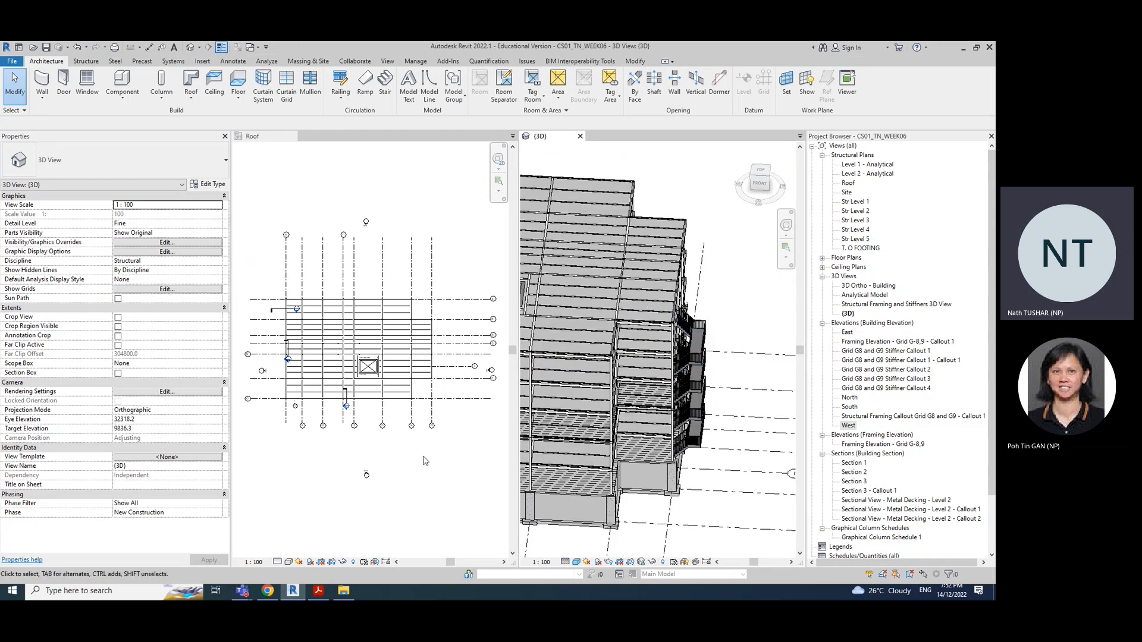
{"action": "scroll", "coordinate": [433, 365], "scroll_direction": "up", "scroll_amount": 5}
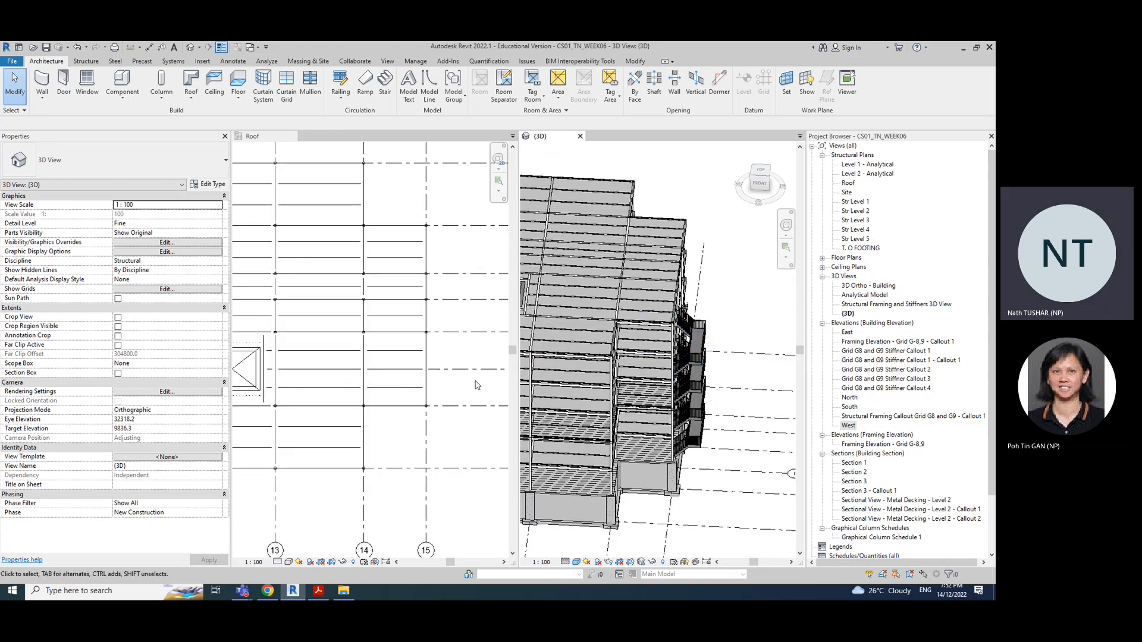
{"action": "left_click", "coordinate": [452, 390]}
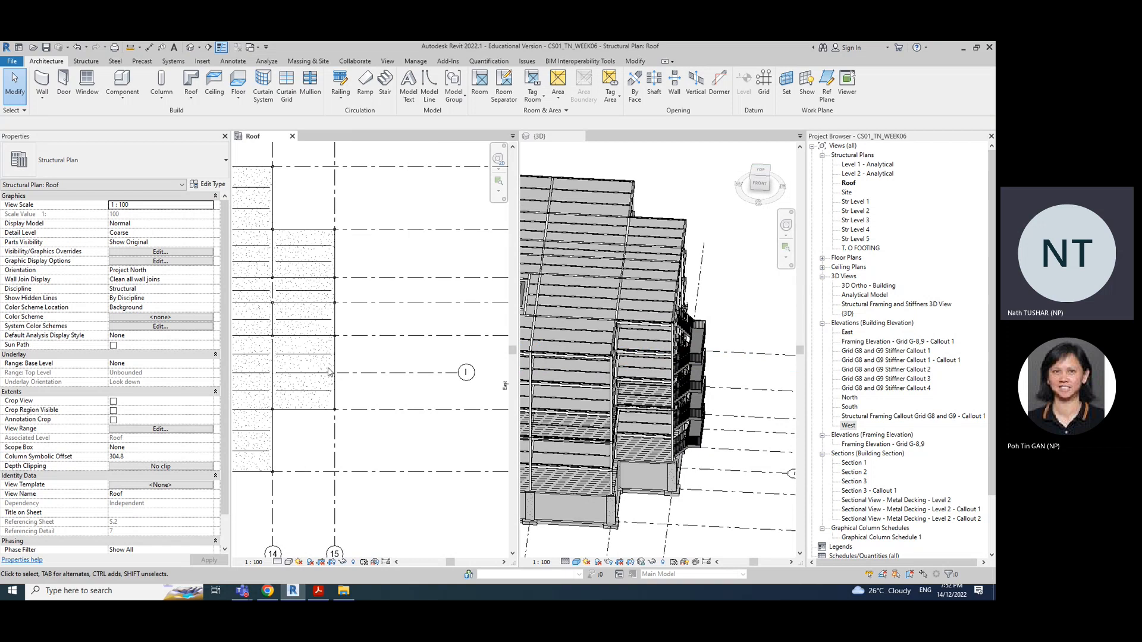
{"action": "scroll", "coordinate": [327, 371], "scroll_direction": "down", "scroll_amount": 2}
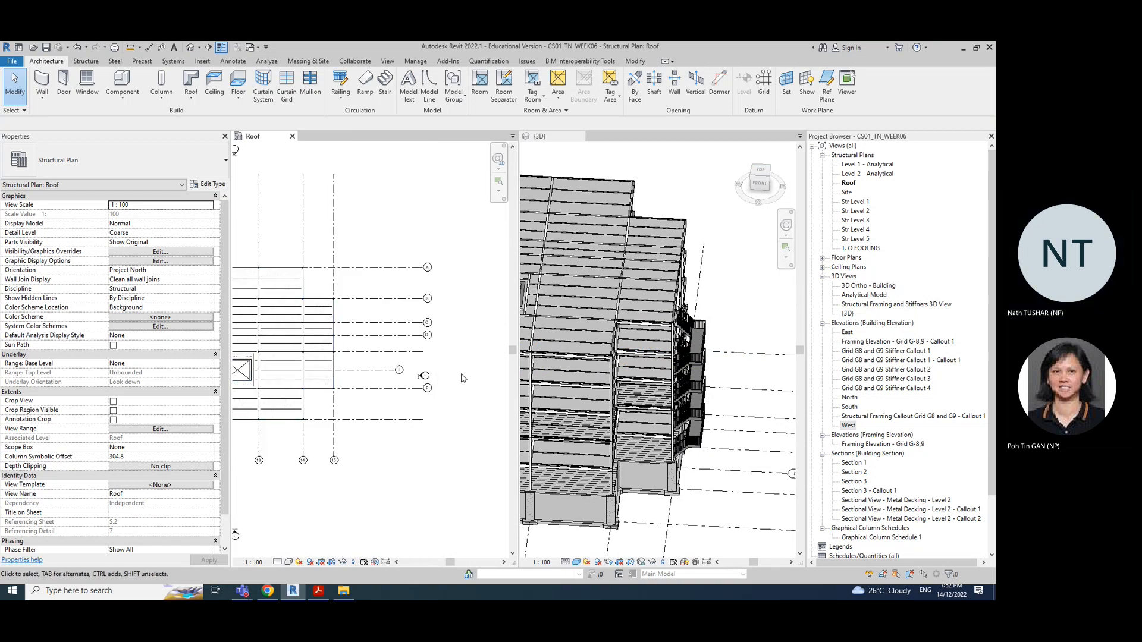
{"action": "middle_click_drag", "start_coordinate": [438, 365], "coordinate": [452, 365]}
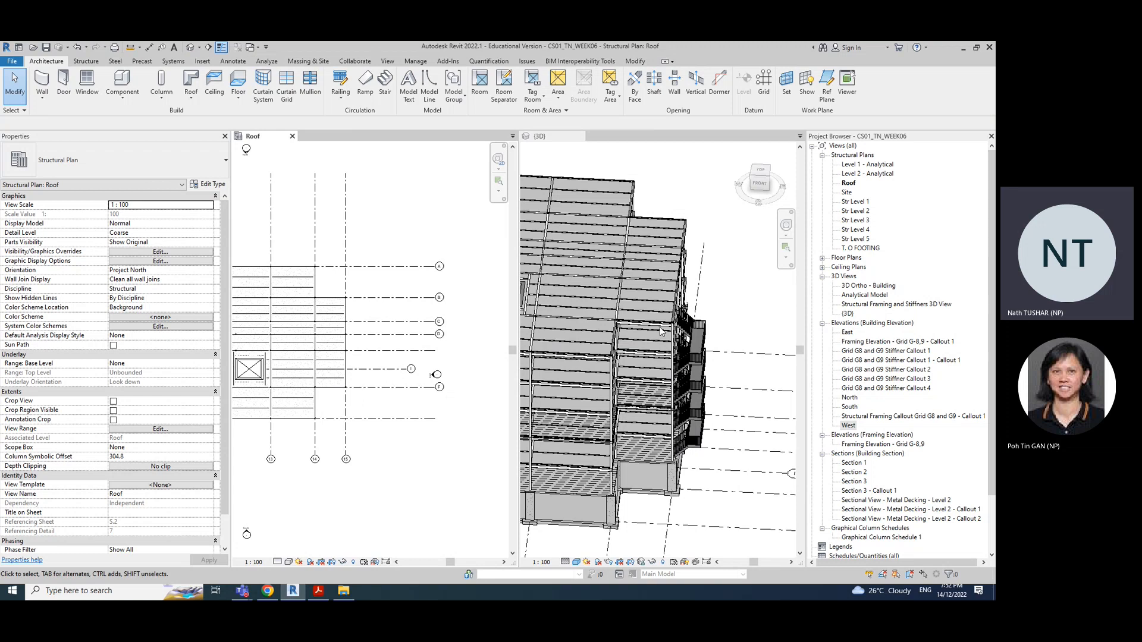
{"action": "left_click", "coordinate": [753, 323]}
{"action": "middle_click_drag", "start_coordinate": [744, 308], "coordinate": [767, 365], "text": "shift"}
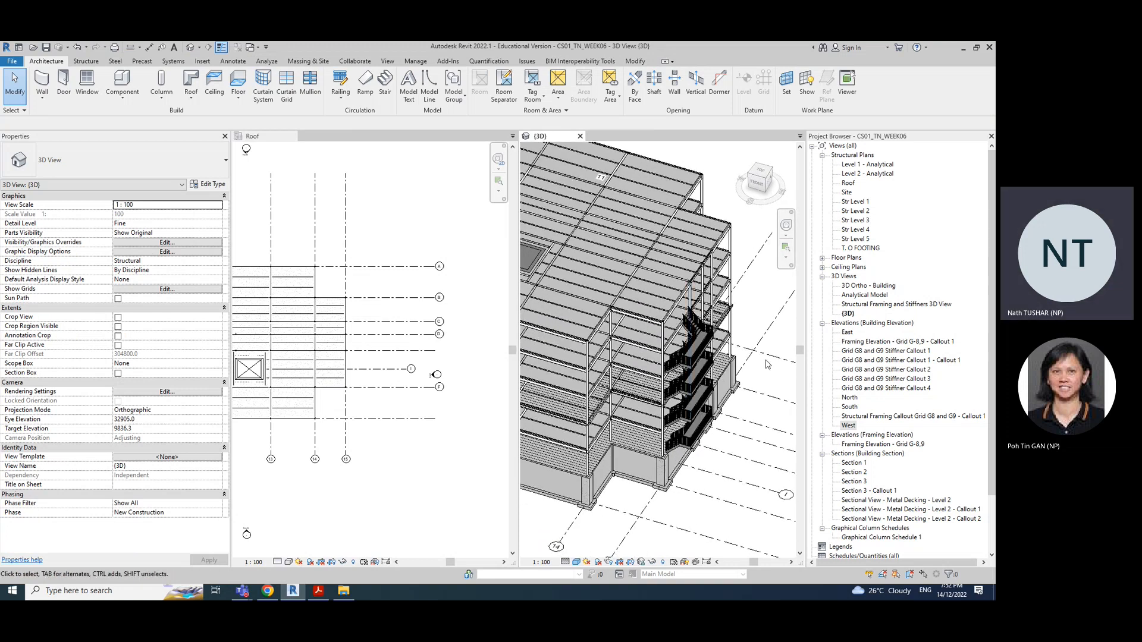
Start an architectural column in the Roof plan and agree to load a column family
{"action": "left_click", "coordinate": [407, 203]}
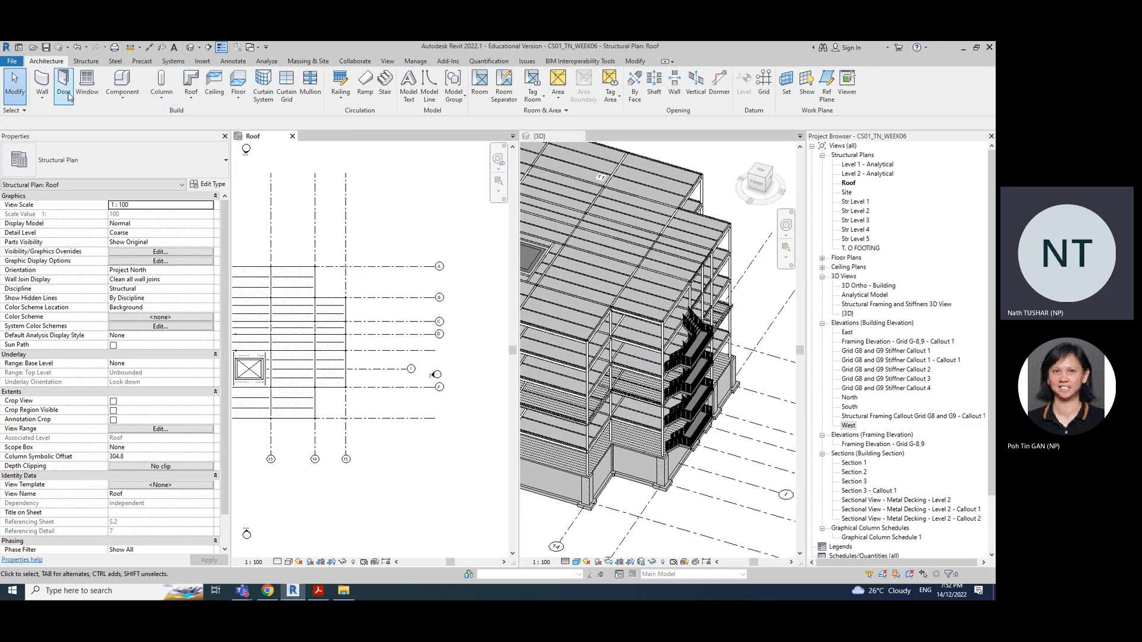
{"action": "left_click", "coordinate": [162, 100]}
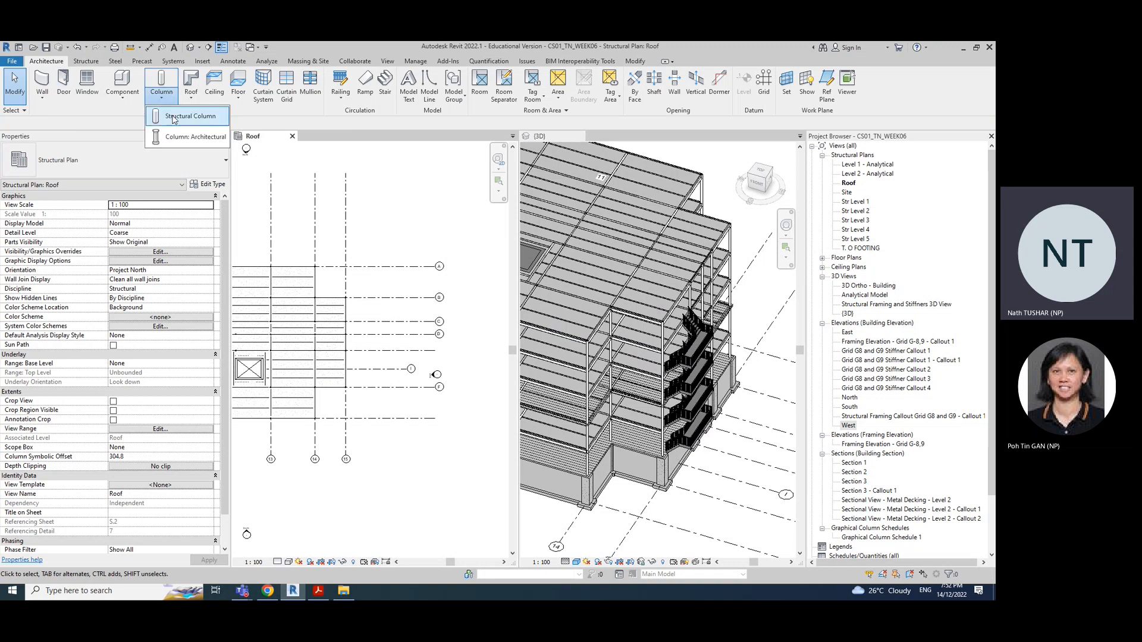
{"action": "left_click", "coordinate": [175, 135]}
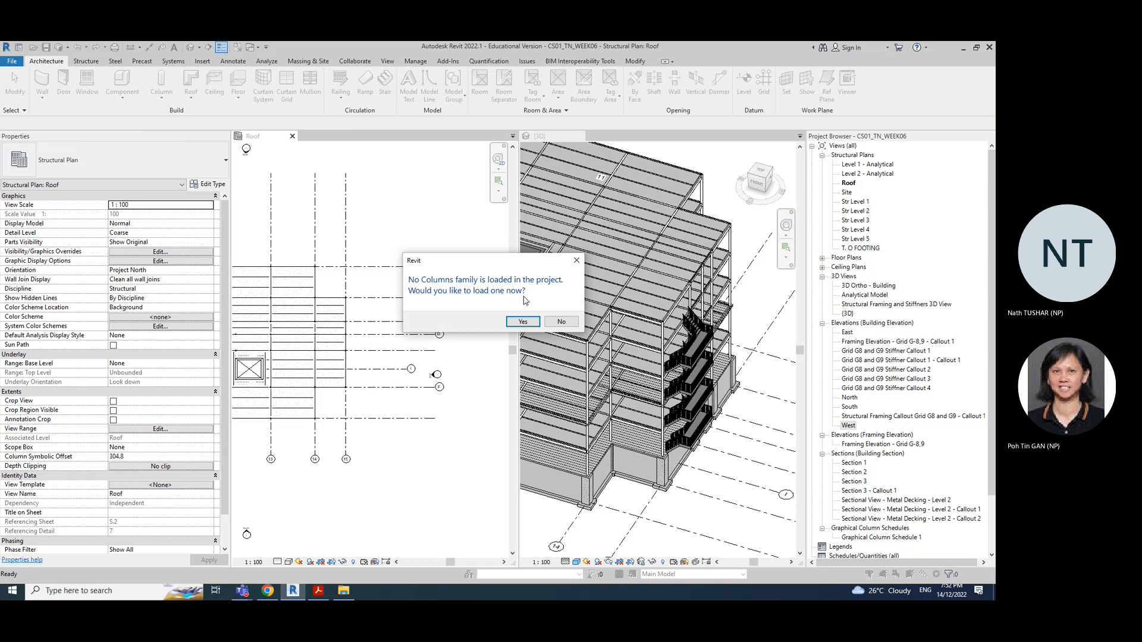
{"action": "left_click", "coordinate": [527, 325]}
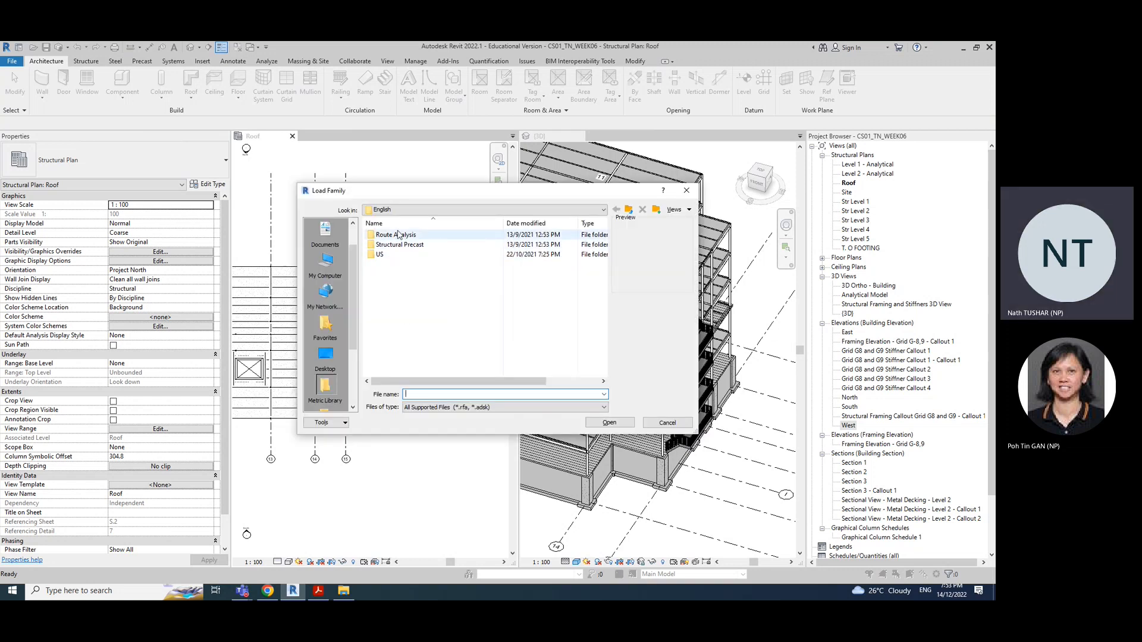
{"action": "left_click", "coordinate": [410, 210]}
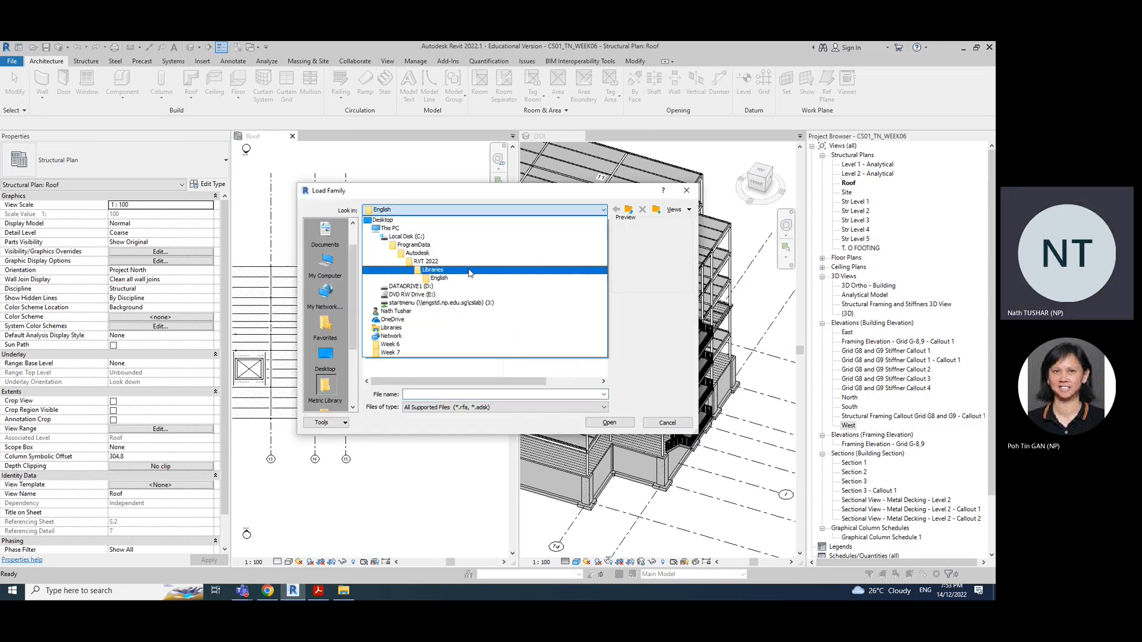
{"action": "left_click", "coordinate": [445, 271]}
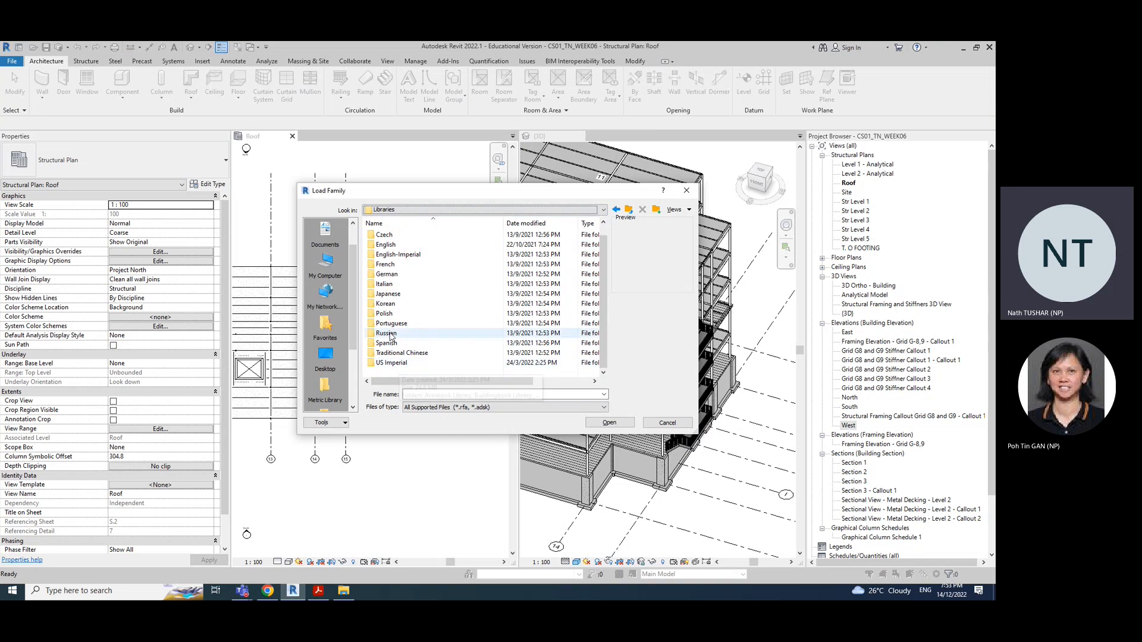
{"action": "left_click", "coordinate": [400, 210]}
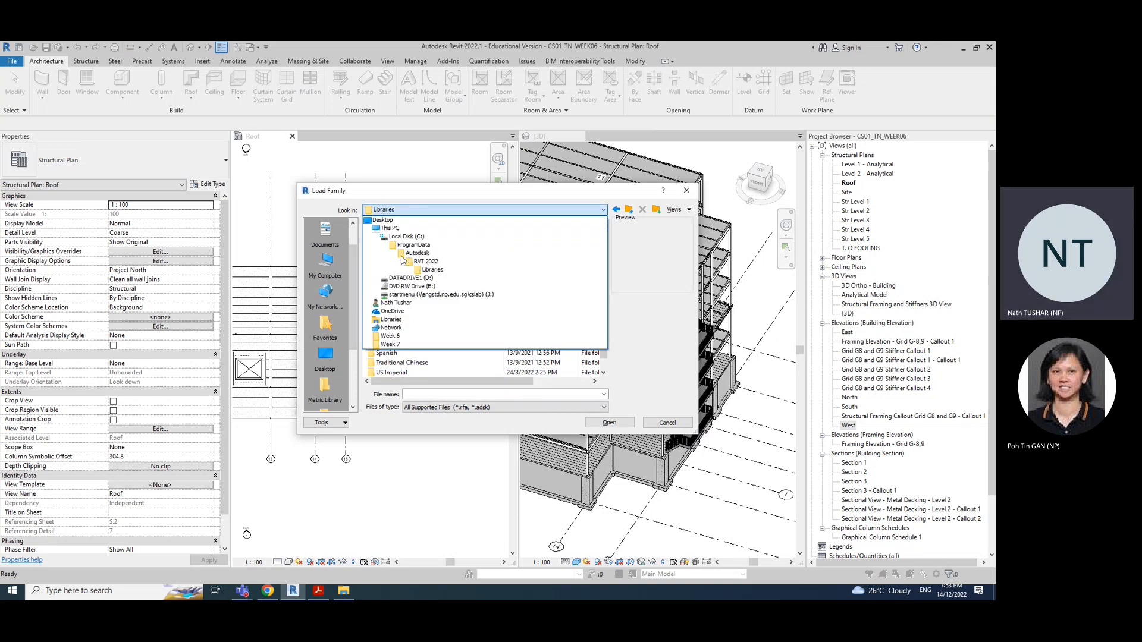
{"action": "left_click", "coordinate": [426, 262]}
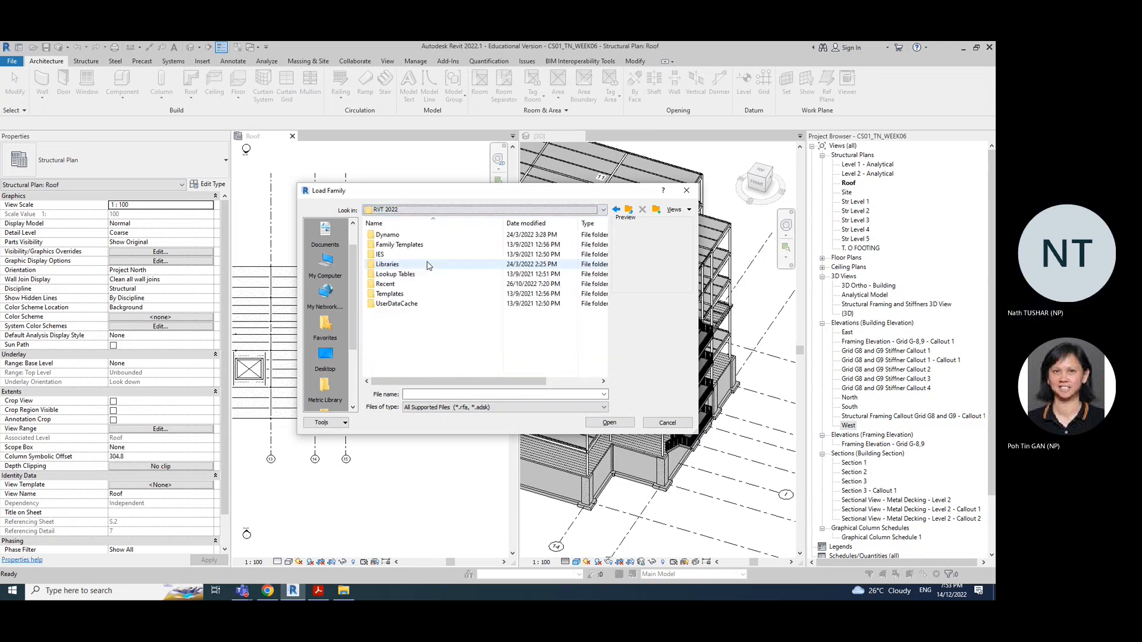
{"action": "double_click", "coordinate": [415, 266]}
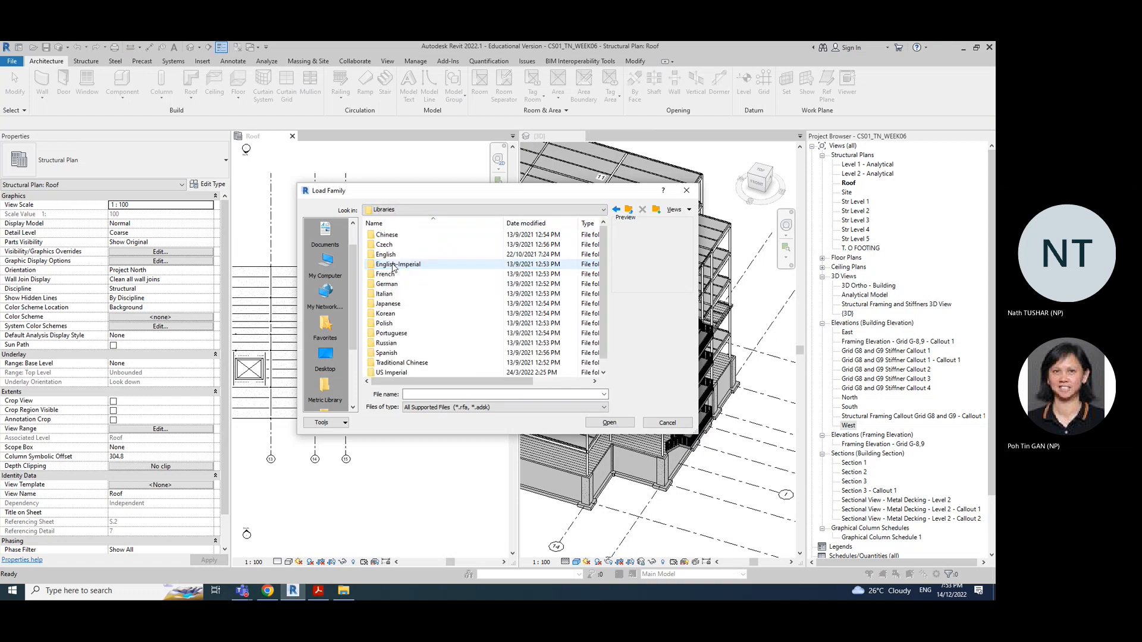
{"action": "scroll", "coordinate": [417, 335], "scroll_direction": "down", "scroll_amount": 1}
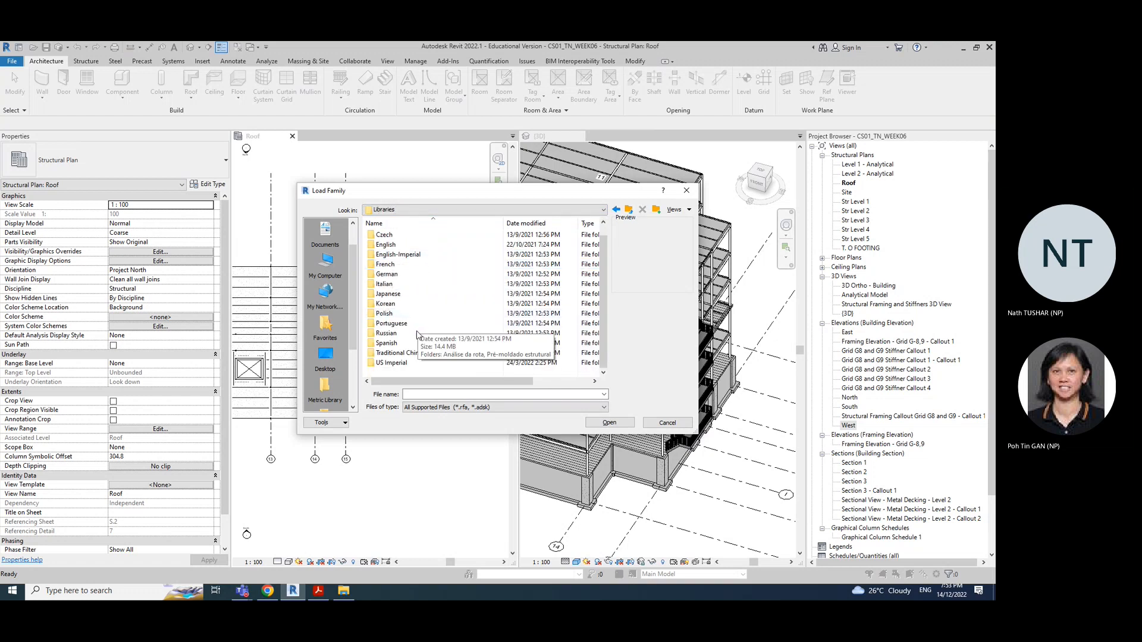
{"action": "scroll", "coordinate": [399, 268], "scroll_direction": "up", "scroll_amount": 1}
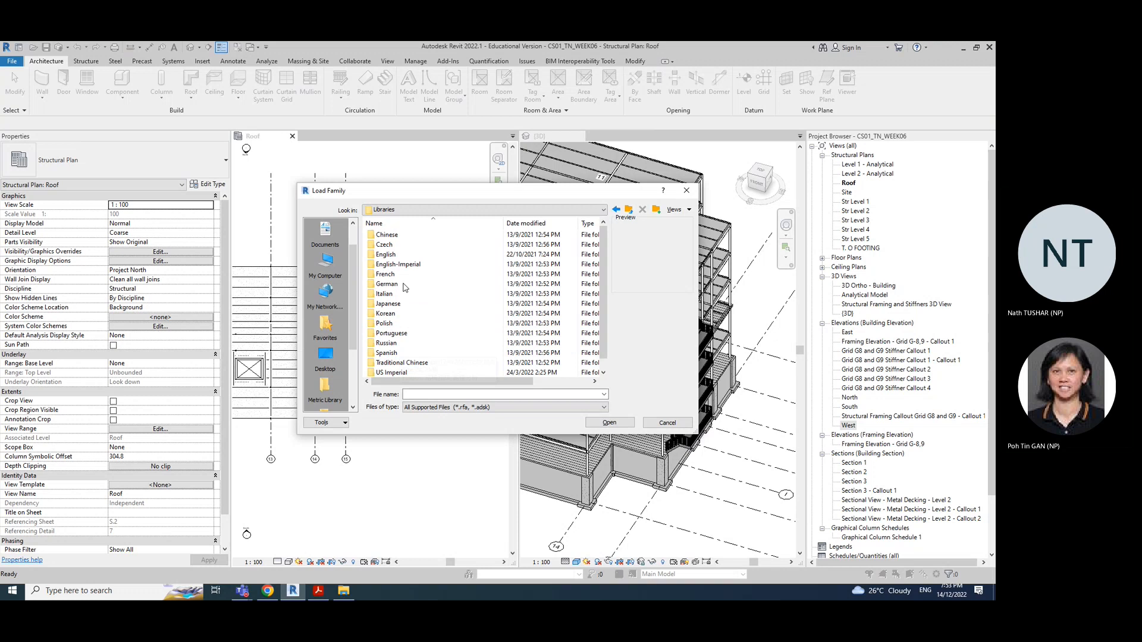
Load the M_Wood Timber Column family from the English > US > Columns library folder
{"action": "double_click", "coordinate": [396, 255]}
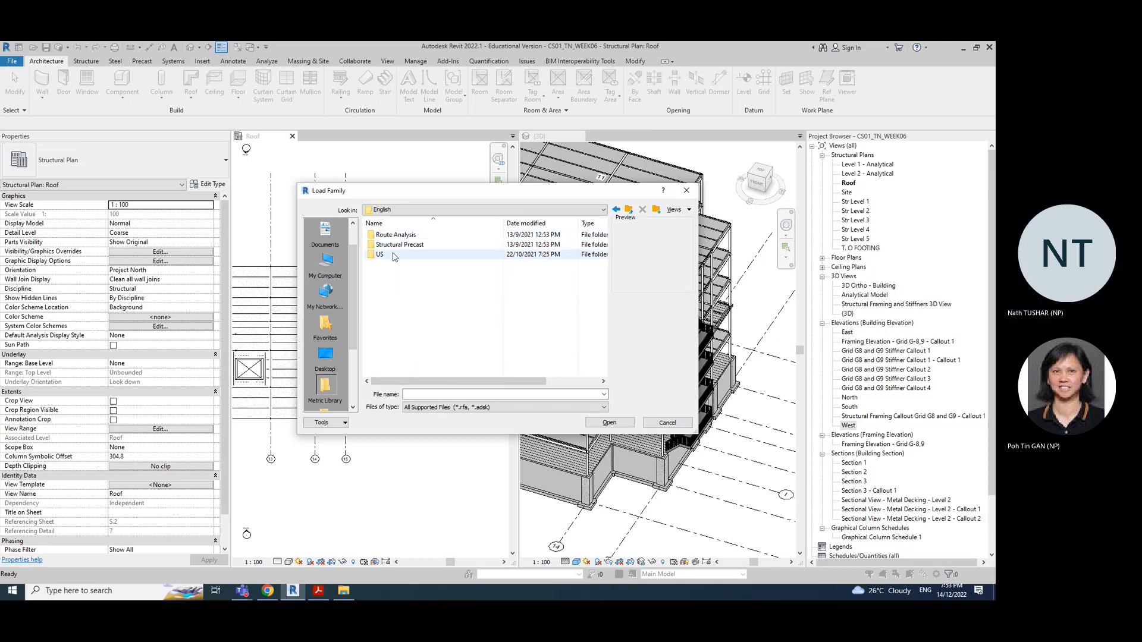
{"action": "double_click", "coordinate": [392, 255]}
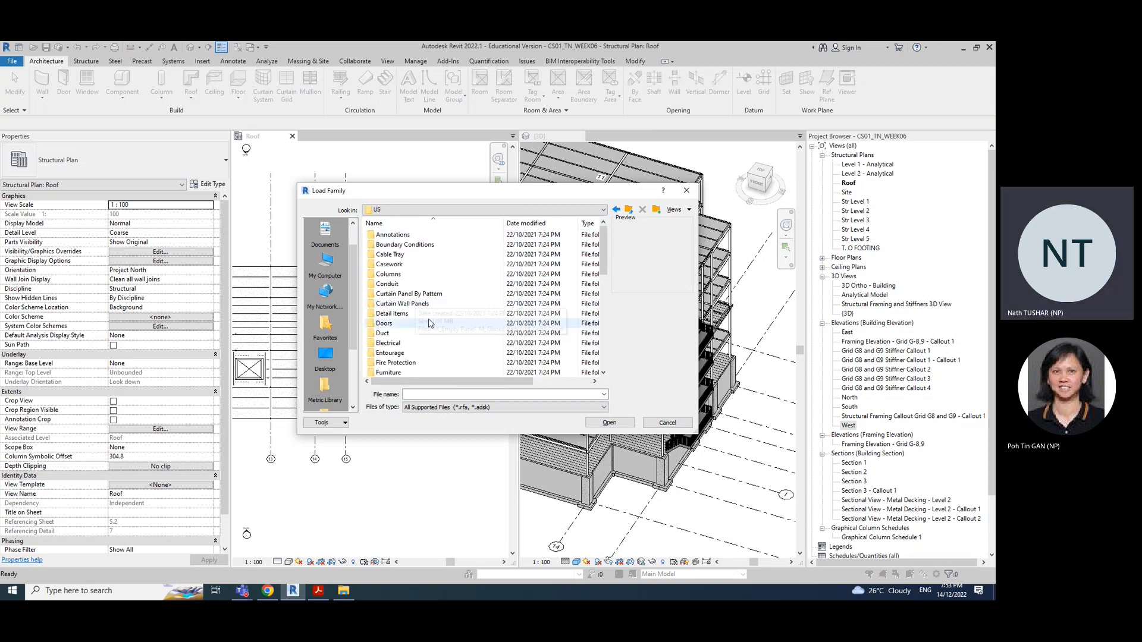
{"action": "double_click", "coordinate": [406, 274]}
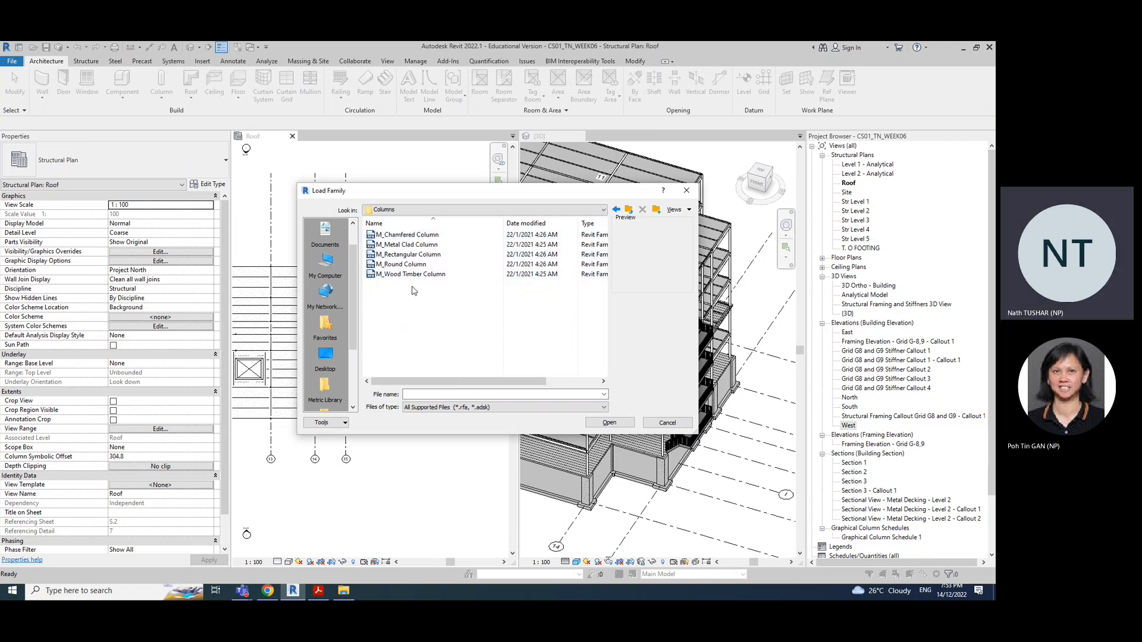
{"action": "left_click", "coordinate": [410, 274]}
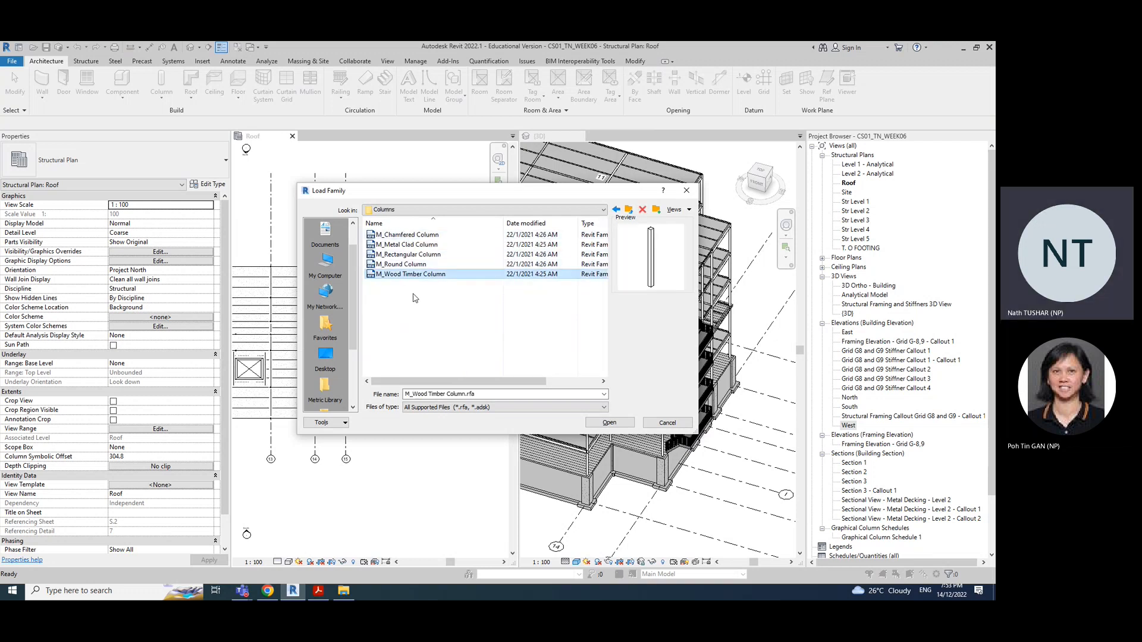
{"action": "left_click", "coordinate": [610, 423]}
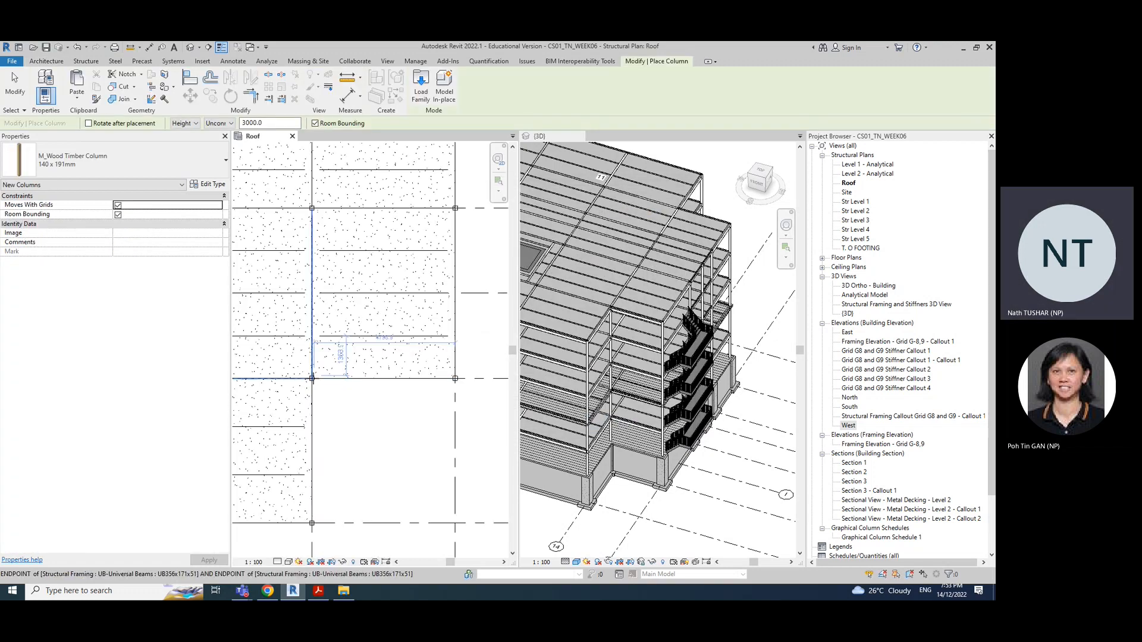
Try placing a 140 x 191mm wood timber column at the intersection of grids 14 and F
{"action": "scroll", "coordinate": [311, 378], "scroll_direction": "up", "scroll_amount": 5}
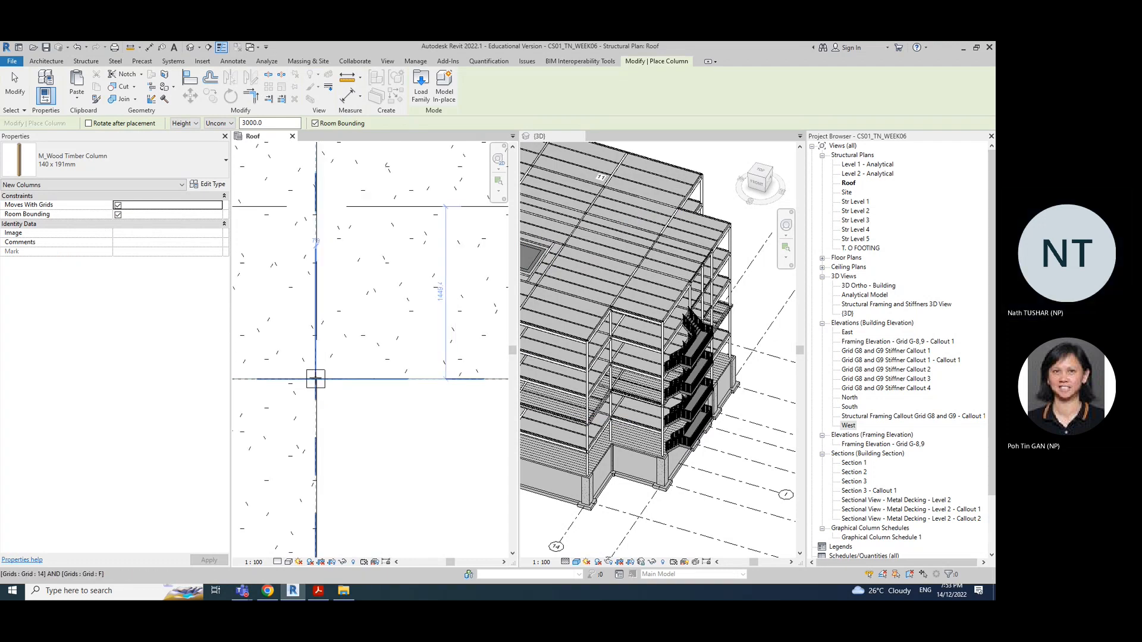
{"action": "left_click", "coordinate": [315, 378]}
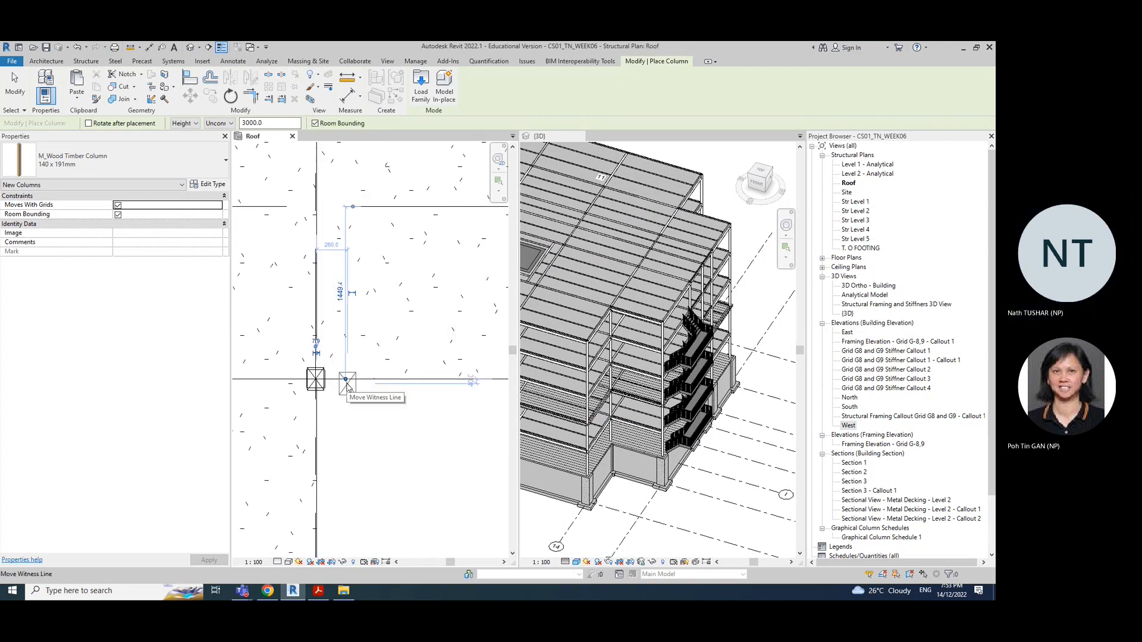
{"action": "key", "text": "Escape"}
{"action": "key", "text": "Escape"}
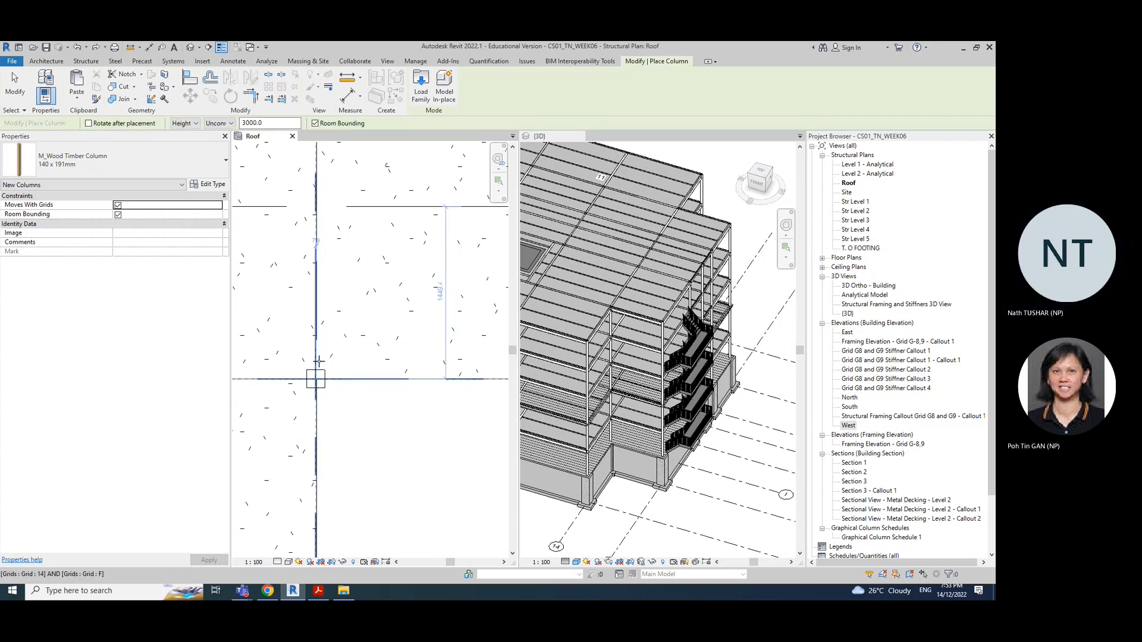
Retry the timber column at grids 14 and F, using an unconnected height of 3000, and end column placement
{"action": "left_click", "coordinate": [223, 123]}
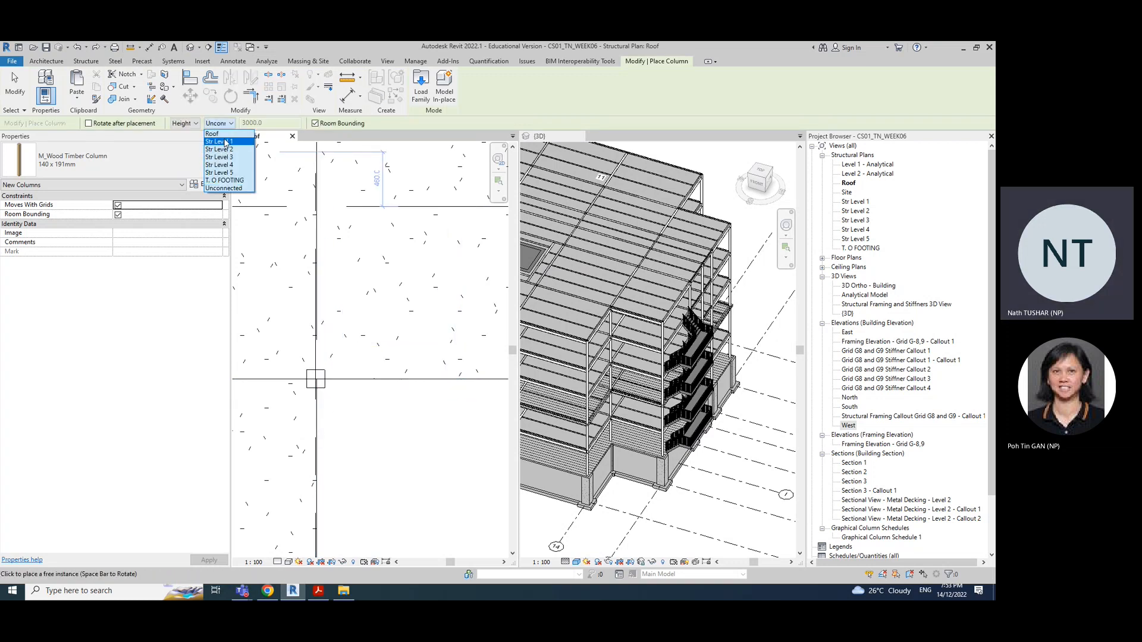
{"action": "left_click", "coordinate": [259, 123]}
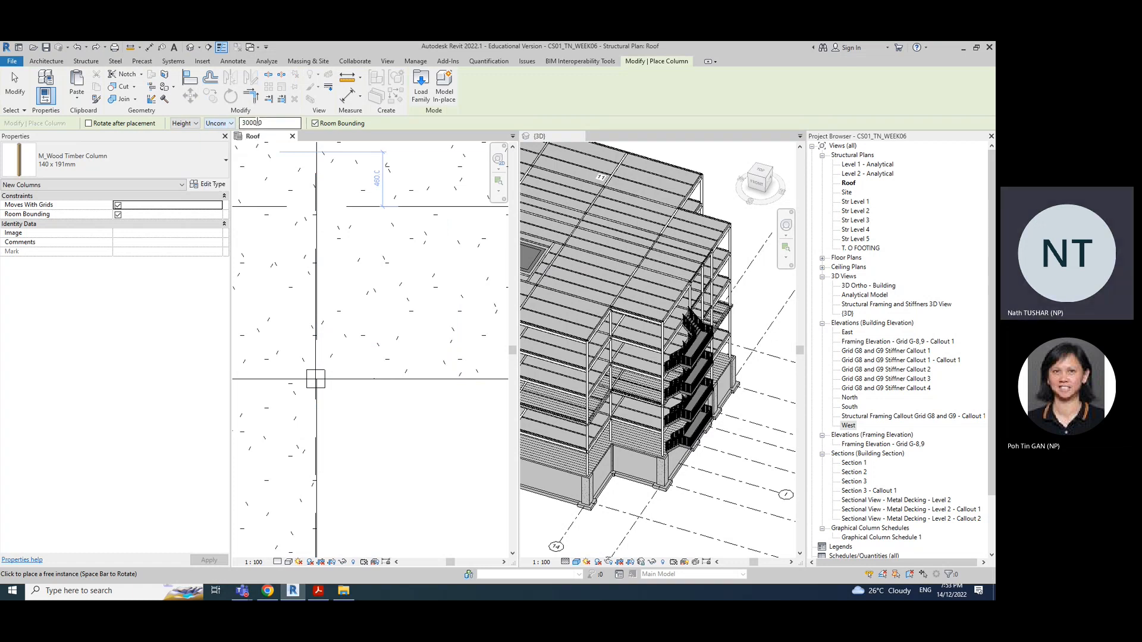
{"action": "double_click", "coordinate": [276, 124]}
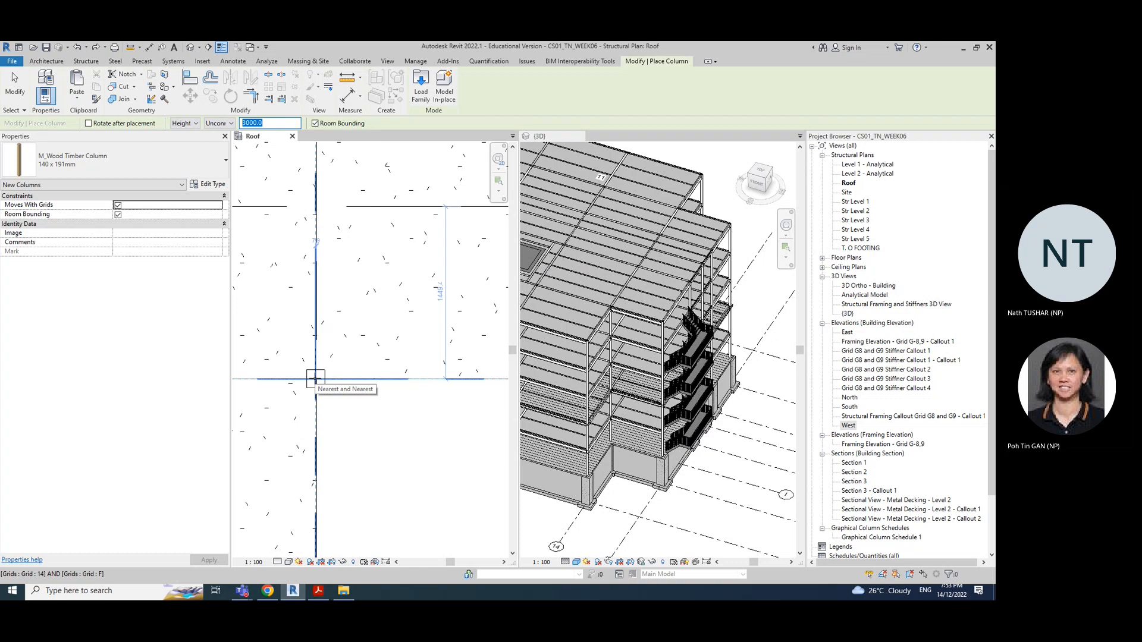
{"action": "left_click", "coordinate": [315, 378]}
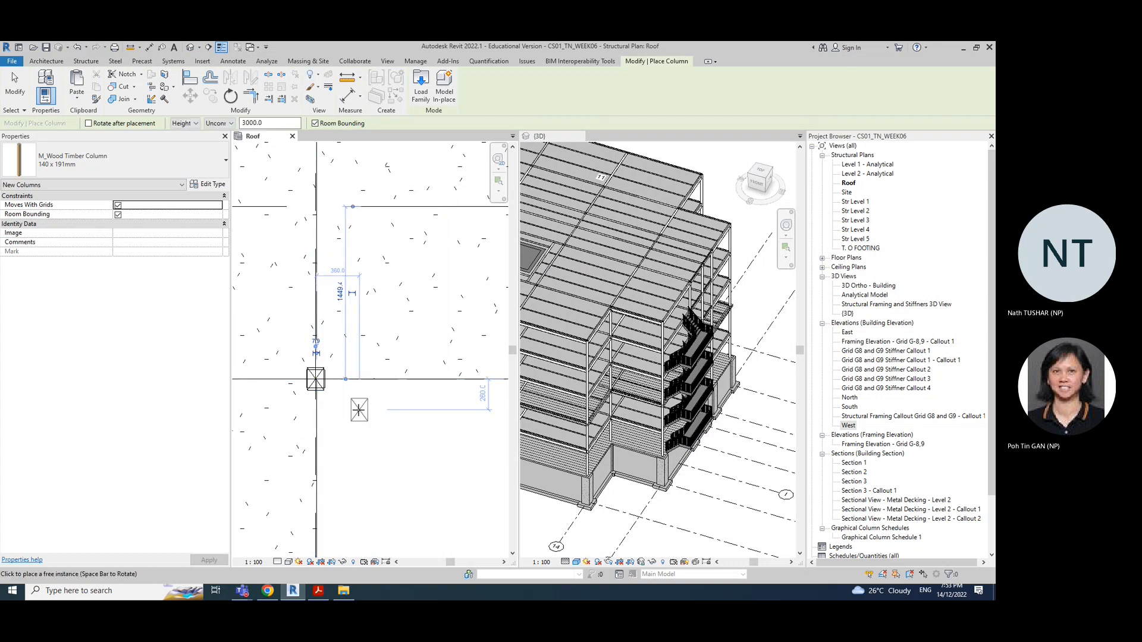
{"action": "scroll", "coordinate": [383, 451], "scroll_direction": "down", "scroll_amount": 5}
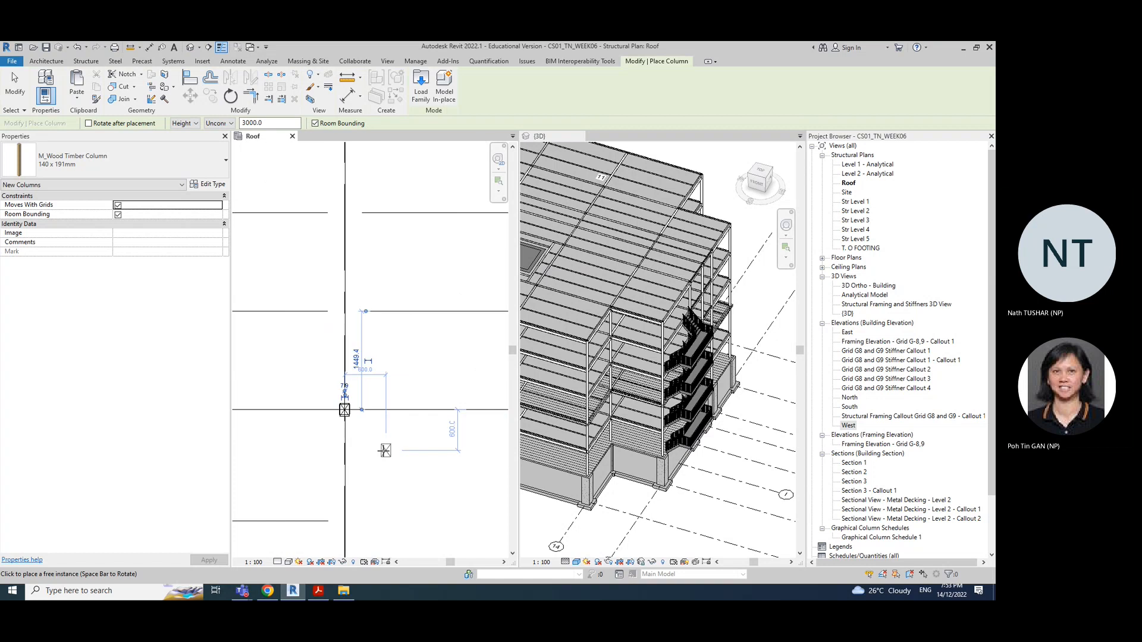
{"action": "key", "text": "Escape"}
{"action": "key", "text": "Escape"}
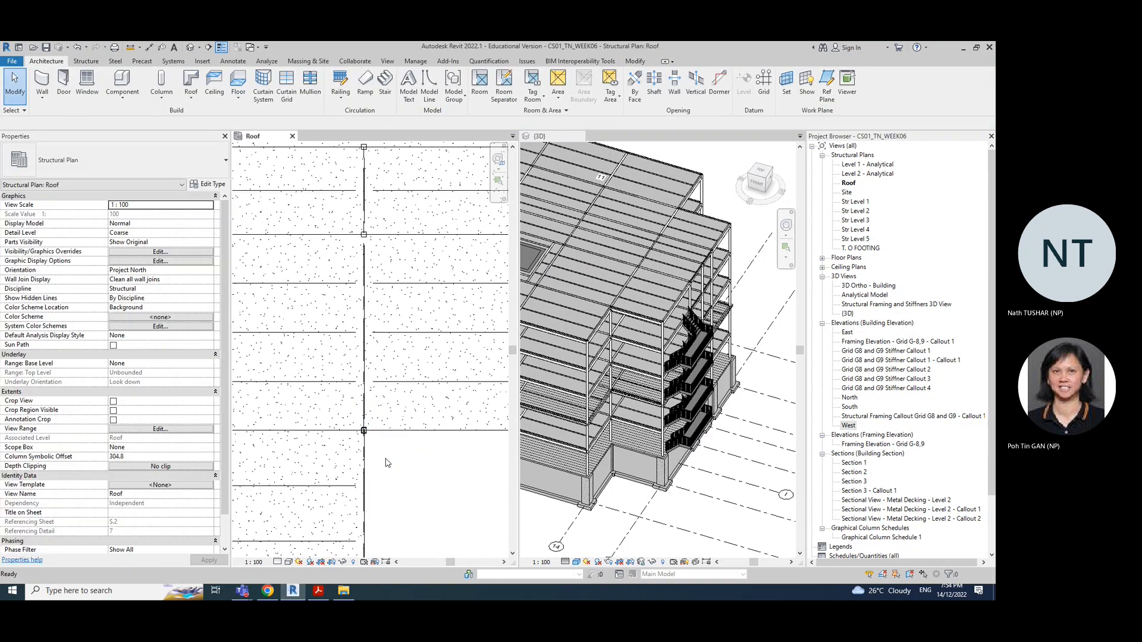
Extend the existing structural column at F-14 above the Roof by setting its top offset to 3000, accepting the schedule warning
{"action": "scroll", "coordinate": [381, 461], "scroll_direction": "up", "scroll_amount": 4}
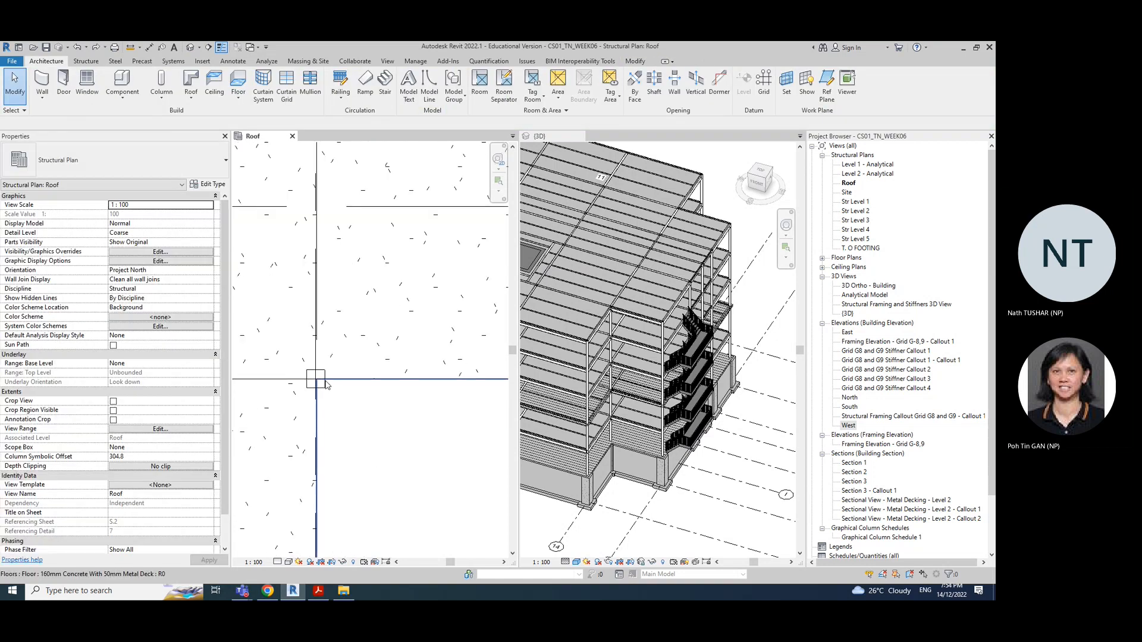
{"action": "left_click", "coordinate": [359, 429]}
{"action": "key", "text": "Escape"}
{"action": "left_click", "coordinate": [352, 419]}
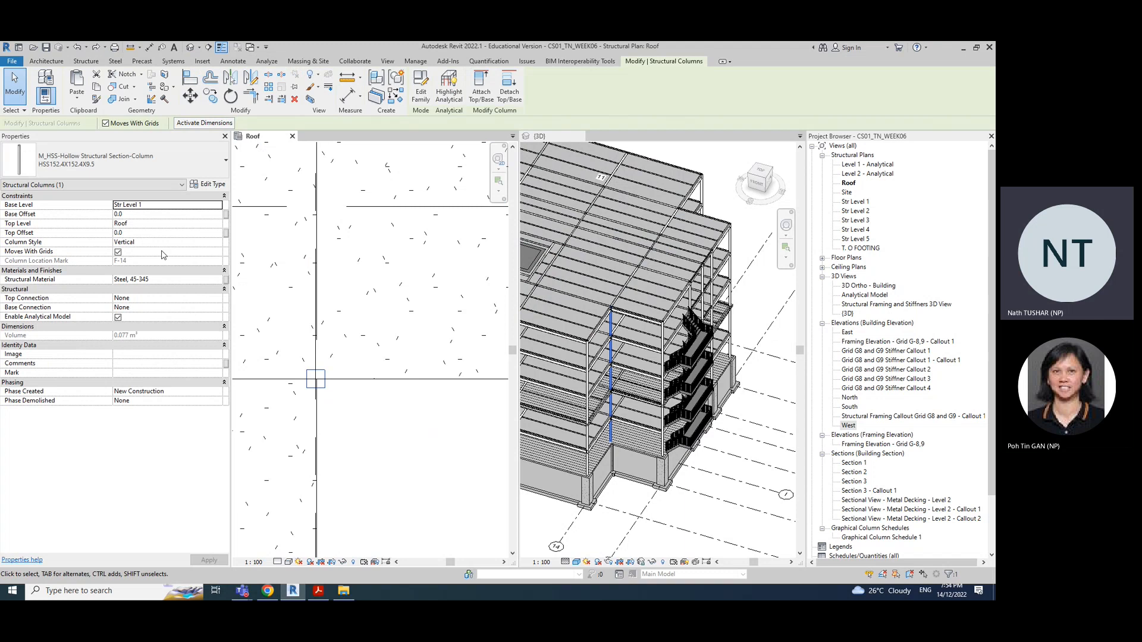
{"action": "left_click", "coordinate": [138, 233]}
{"action": "type", "text": "3000"}
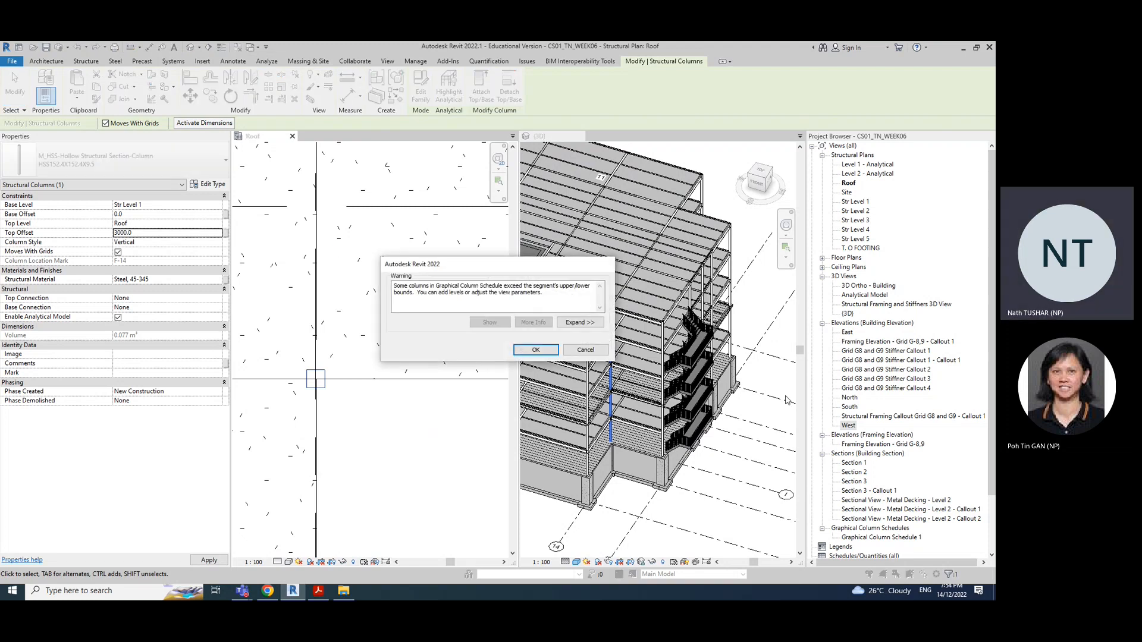
{"action": "left_click", "coordinate": [536, 350]}
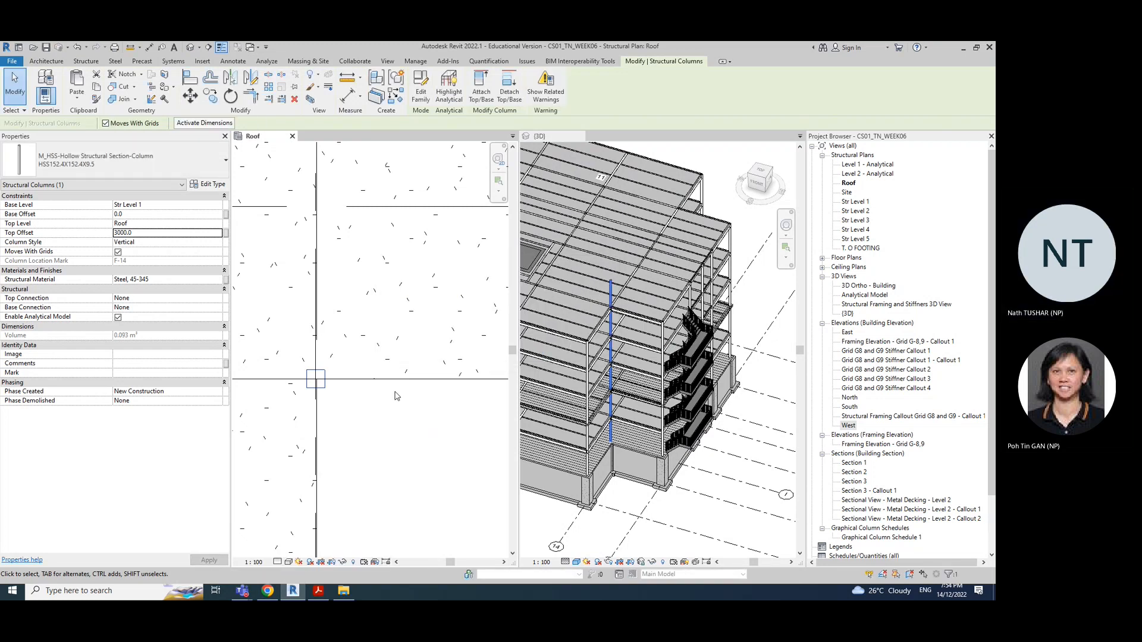
Set the top offset of the structural column at E-14 to 3000 and accept the schedule warning
{"action": "left_click", "coordinate": [359, 270]}
{"action": "scroll", "coordinate": [373, 307], "scroll_direction": "down", "scroll_amount": 3}
{"action": "middle_click_drag", "start_coordinate": [389, 301], "coordinate": [353, 395]}
{"action": "scroll", "coordinate": [353, 394], "scroll_direction": "down", "scroll_amount": 1}
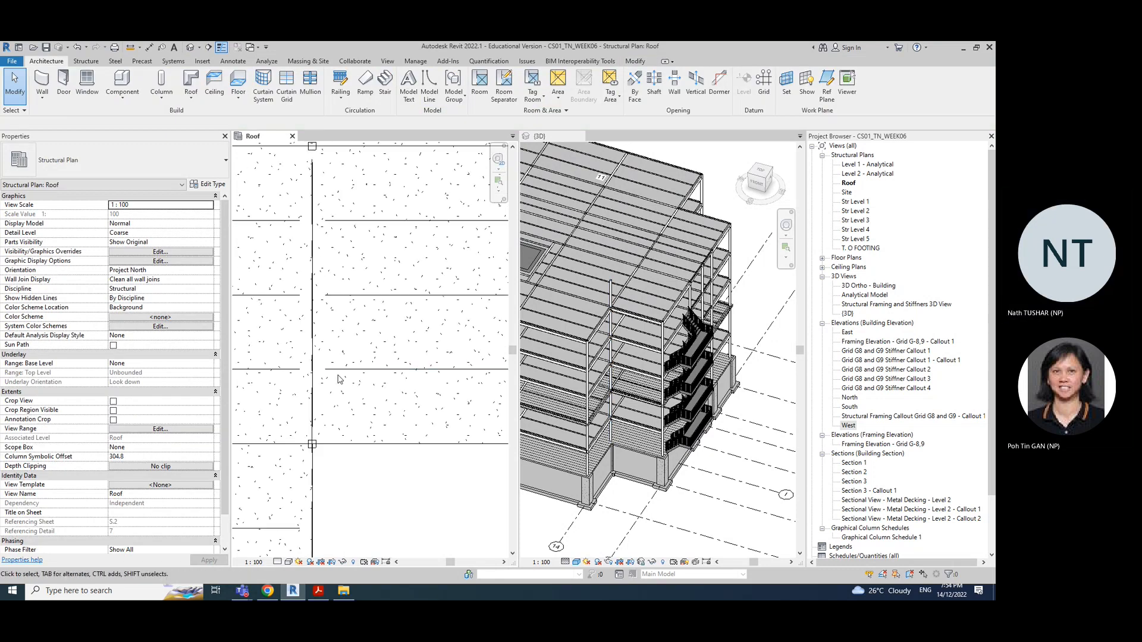
{"action": "middle_click_drag", "start_coordinate": [400, 199], "coordinate": [385, 241]}
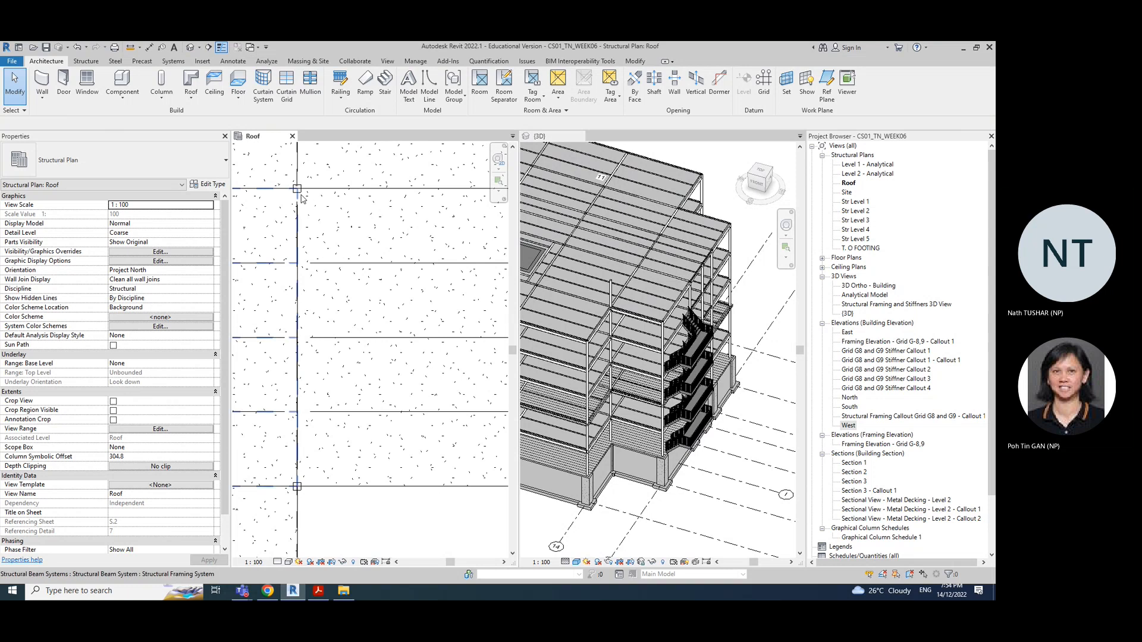
{"action": "left_click", "coordinate": [303, 197]}
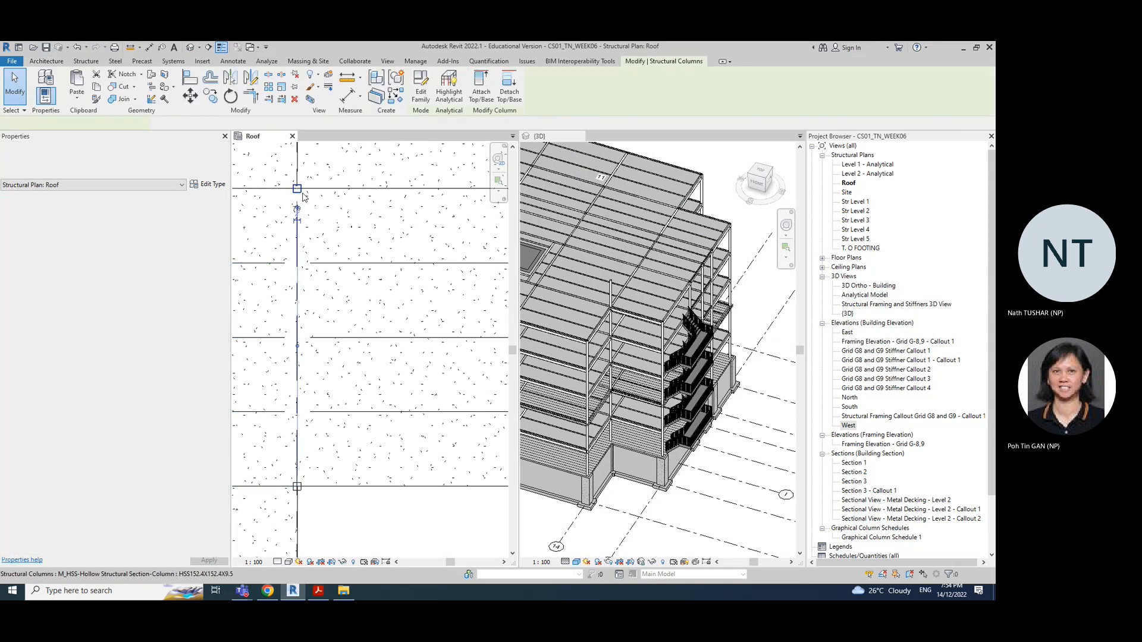
{"action": "left_click", "coordinate": [142, 233]}
{"action": "type", "text": "3000"}
{"action": "key", "text": "Return"}
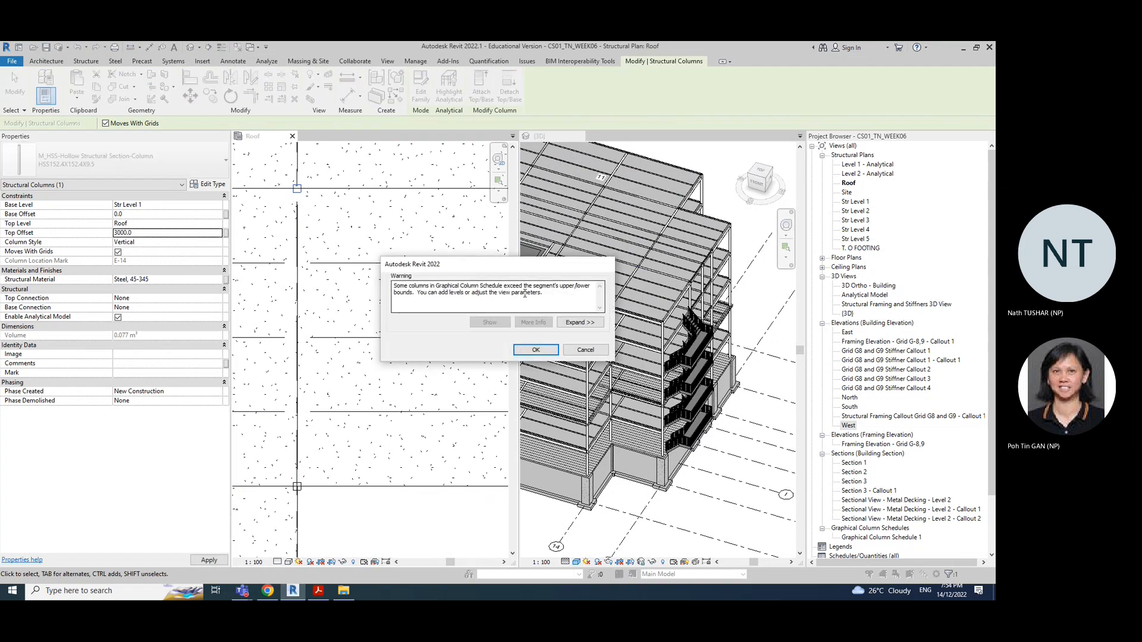
{"action": "left_click", "coordinate": [537, 350]}
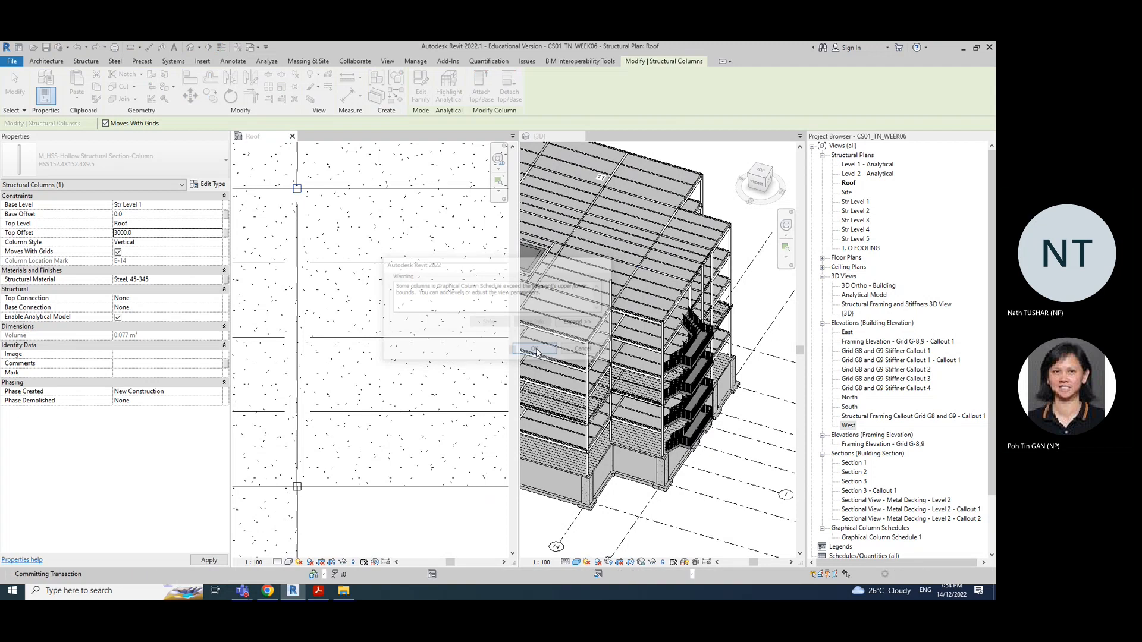
Set the top offset of the structural column at E-15 to 3000 and accept the schedule warning
{"action": "scroll", "coordinate": [394, 363], "scroll_direction": "down", "scroll_amount": 2}
{"action": "middle_click_drag", "start_coordinate": [432, 361], "coordinate": [376, 366]}
{"action": "scroll", "coordinate": [377, 366], "scroll_direction": "down", "scroll_amount": 1}
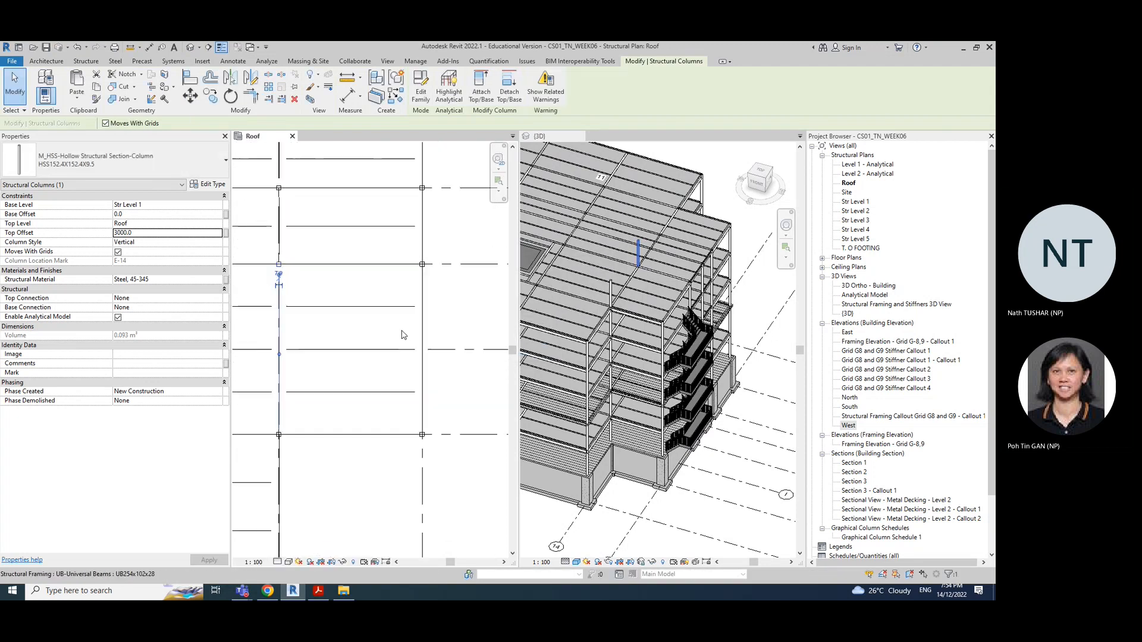
{"action": "left_click", "coordinate": [427, 277]}
{"action": "left_click", "coordinate": [145, 232]}
{"action": "type", "text": "30"}
{"action": "key", "text": "Return"}
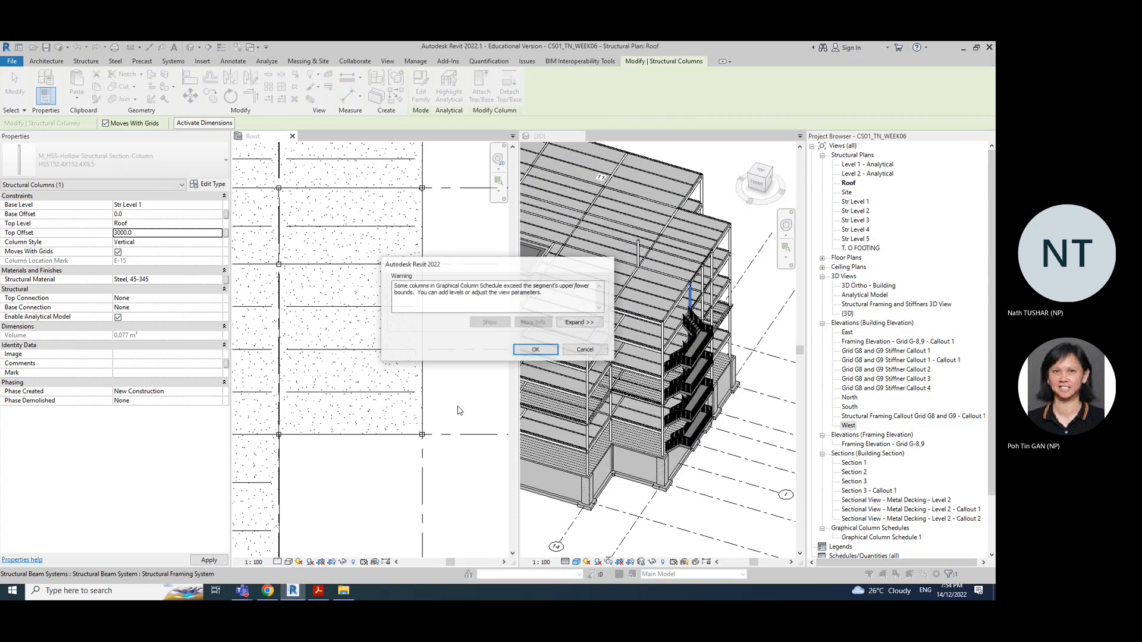
{"action": "key", "text": "Return"}
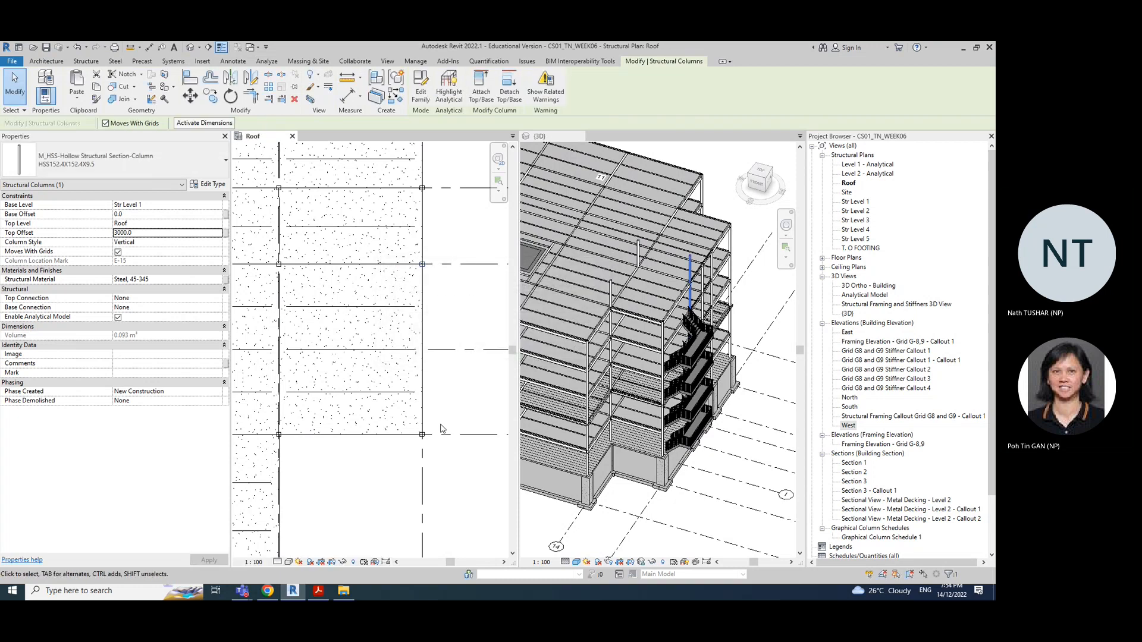
Set the top offset of the corner structural column at F-15 to 3000, accept the schedule warning and deselect it
{"action": "key", "text": "ctrl+z"}
{"action": "left_click", "coordinate": [144, 232]}
{"action": "type", "text": "3200"}
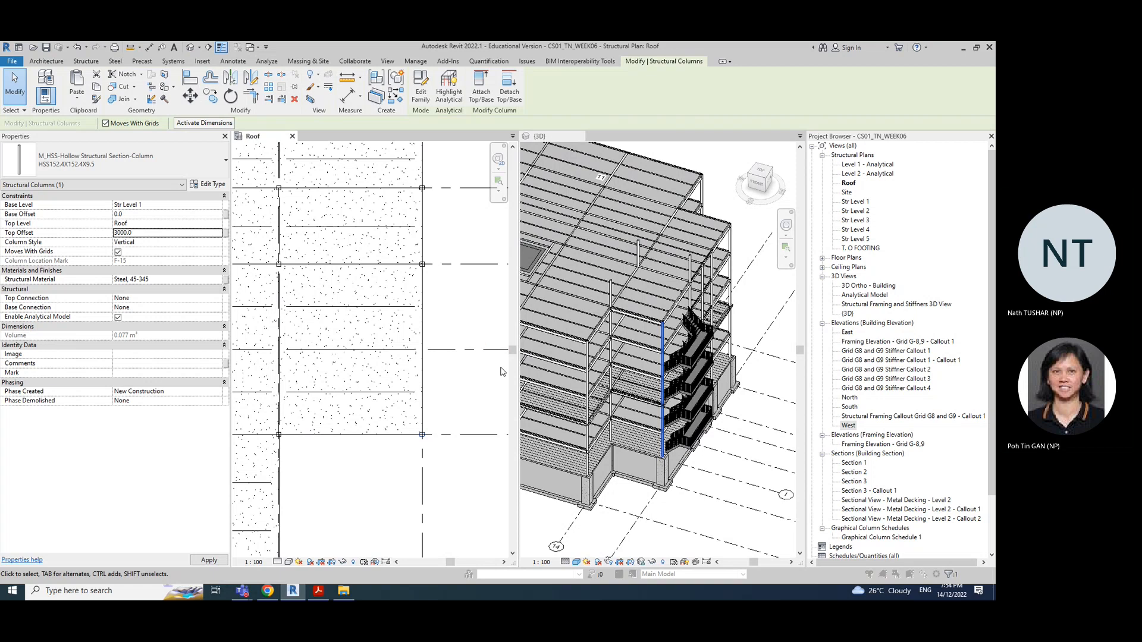
{"action": "left_click", "coordinate": [546, 349]}
{"action": "left_click", "coordinate": [455, 388]}
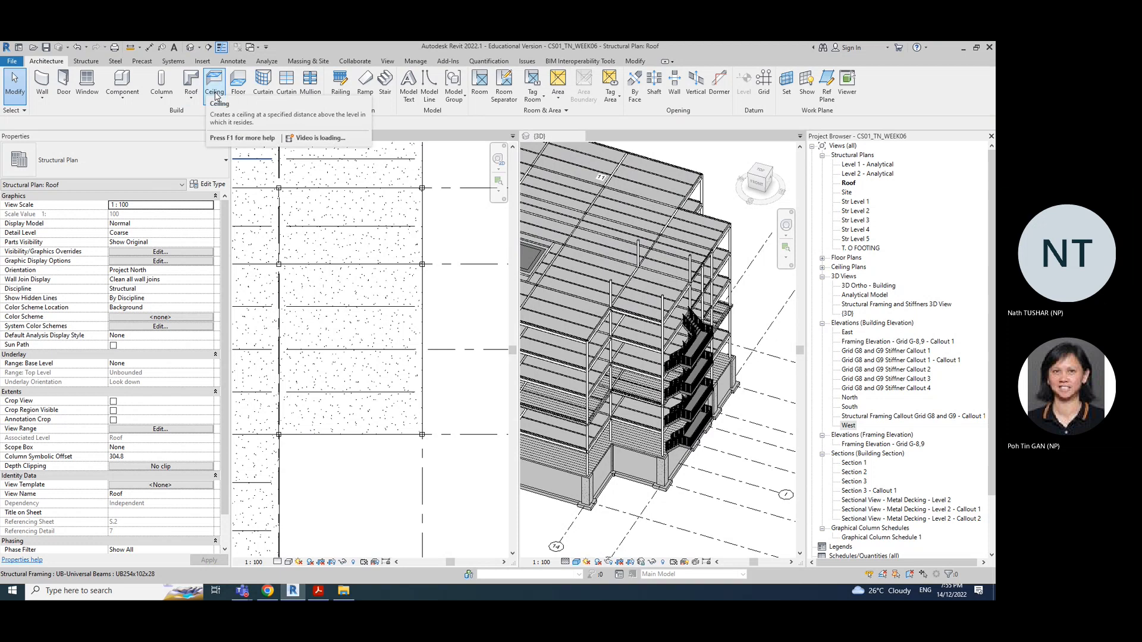
Start a roof by footprint on the Roof level and sketch a rectangular boundary from column E-14 to column F-15
{"action": "left_click", "coordinate": [190, 100]}
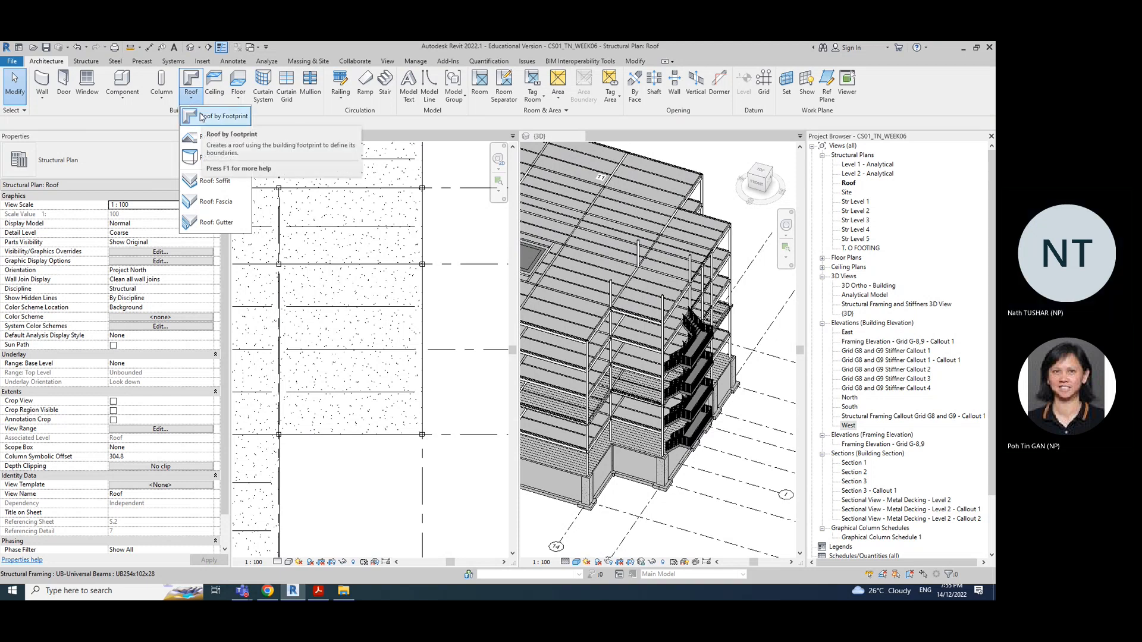
{"action": "left_click", "coordinate": [201, 117]}
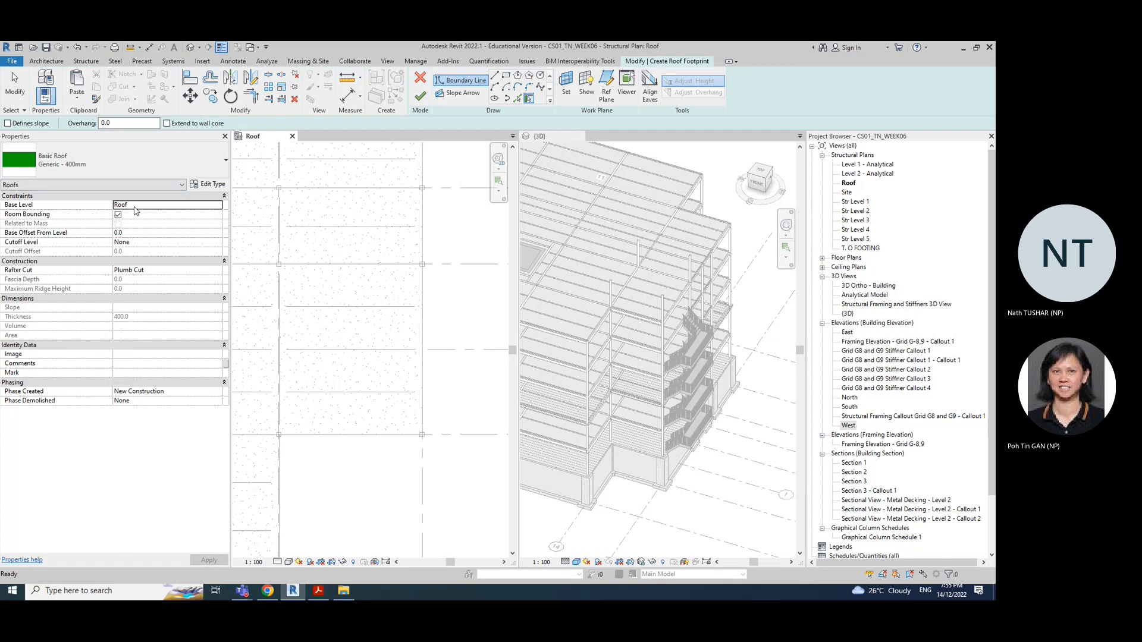
{"action": "left_click", "coordinate": [505, 75]}
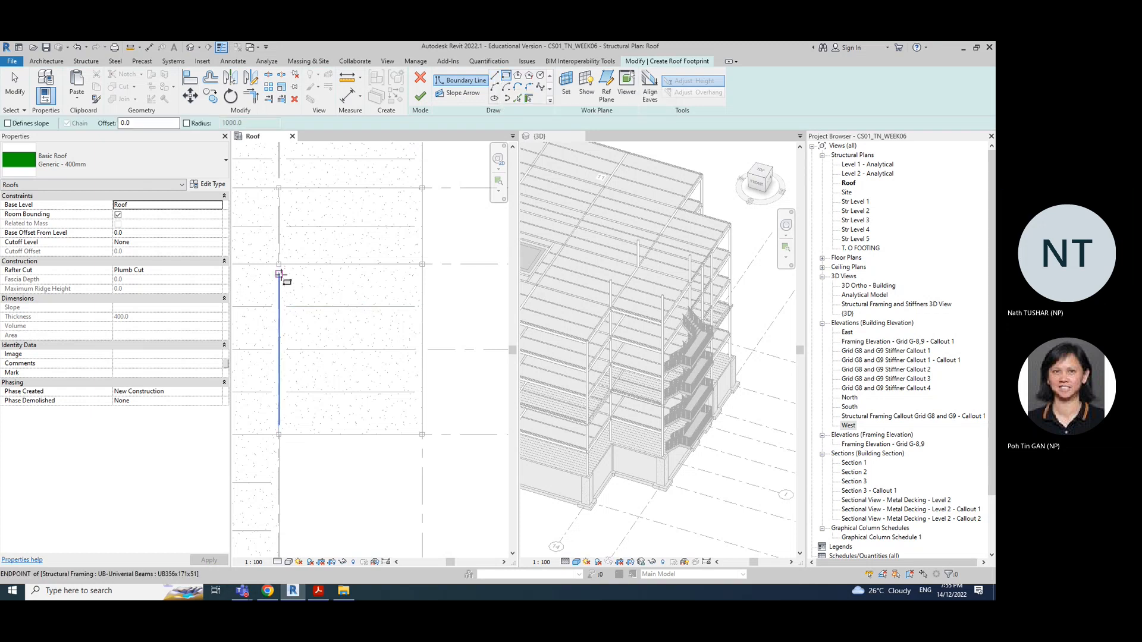
{"action": "scroll", "coordinate": [278, 264], "scroll_direction": "up", "scroll_amount": 3}
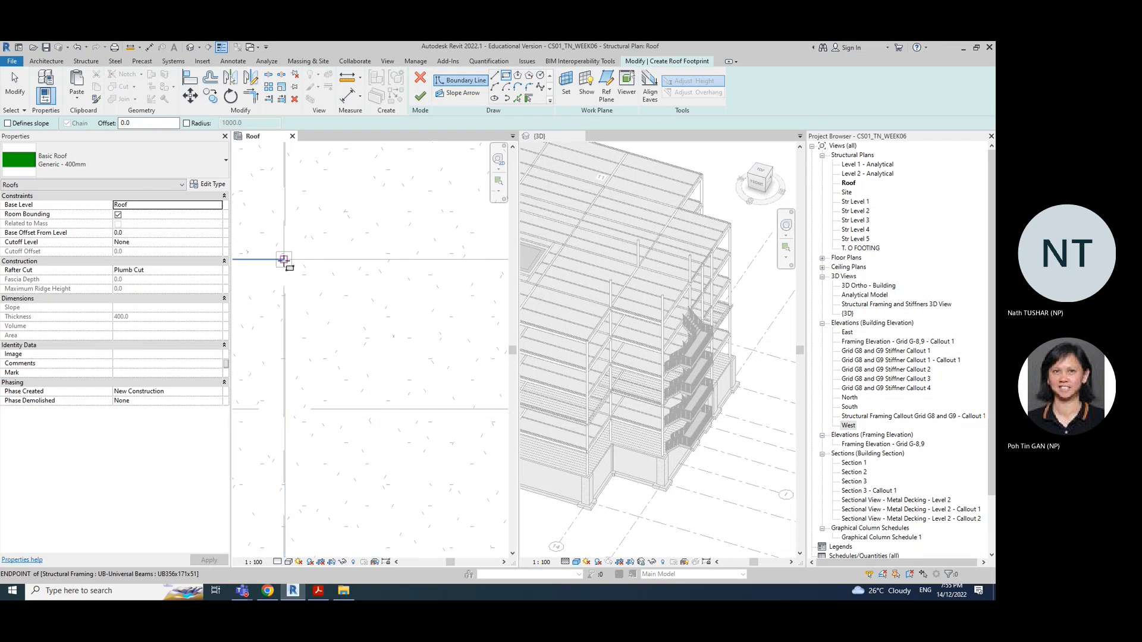
{"action": "left_click", "coordinate": [284, 260]}
{"action": "scroll", "coordinate": [298, 311], "scroll_direction": "down", "scroll_amount": 2}
{"action": "scroll", "coordinate": [411, 493], "scroll_direction": "up", "scroll_amount": 5}
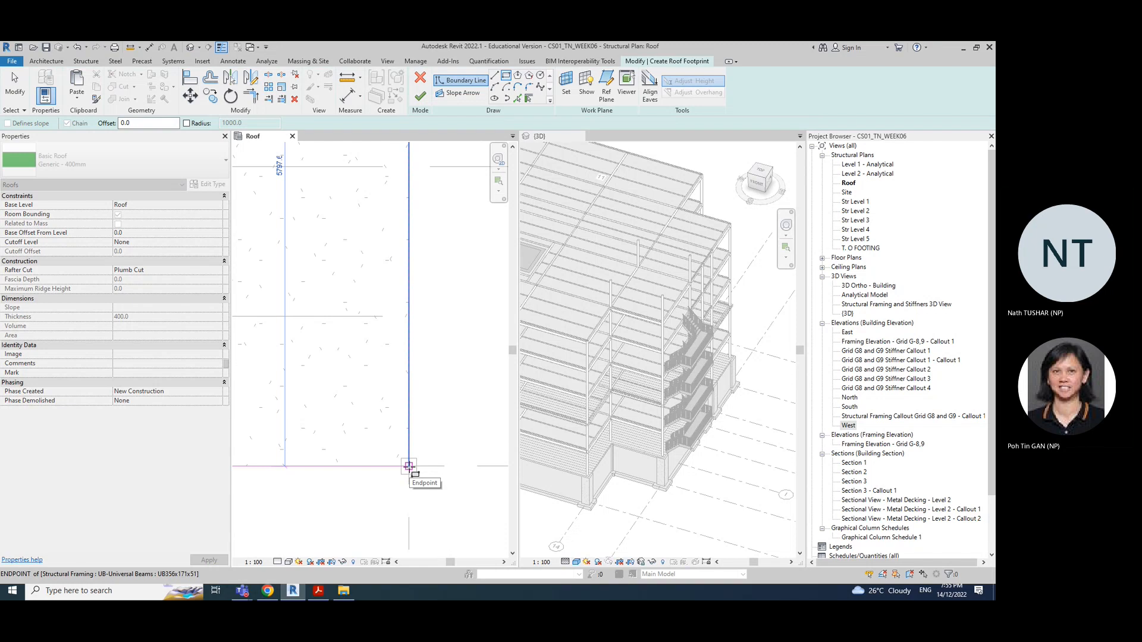
{"action": "left_click", "coordinate": [409, 466]}
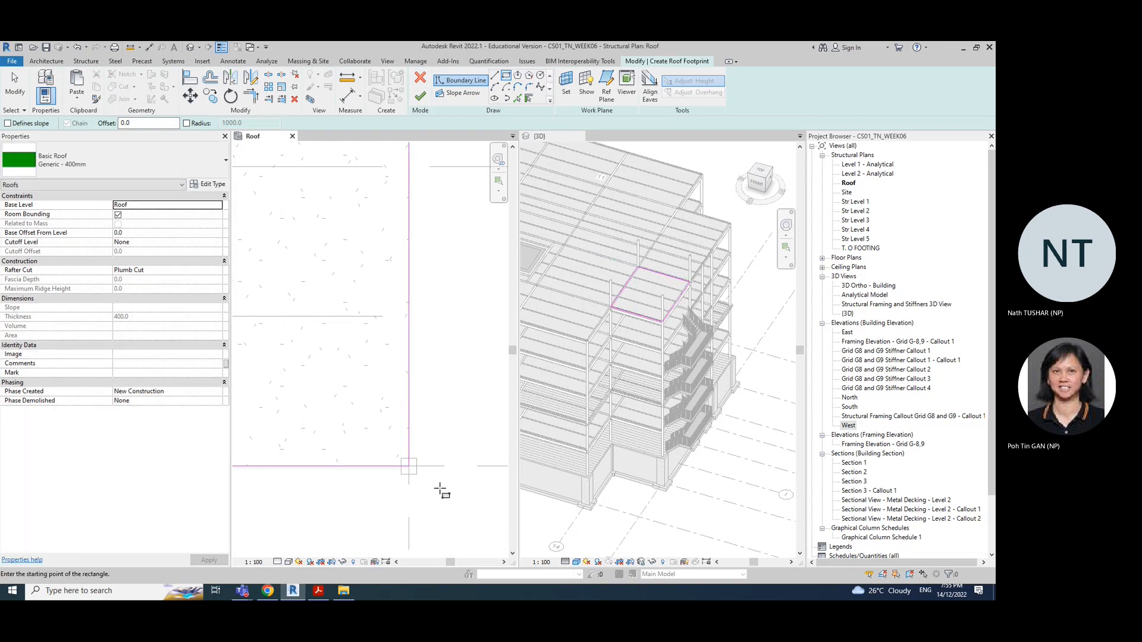
{"action": "key", "text": "Escape"}
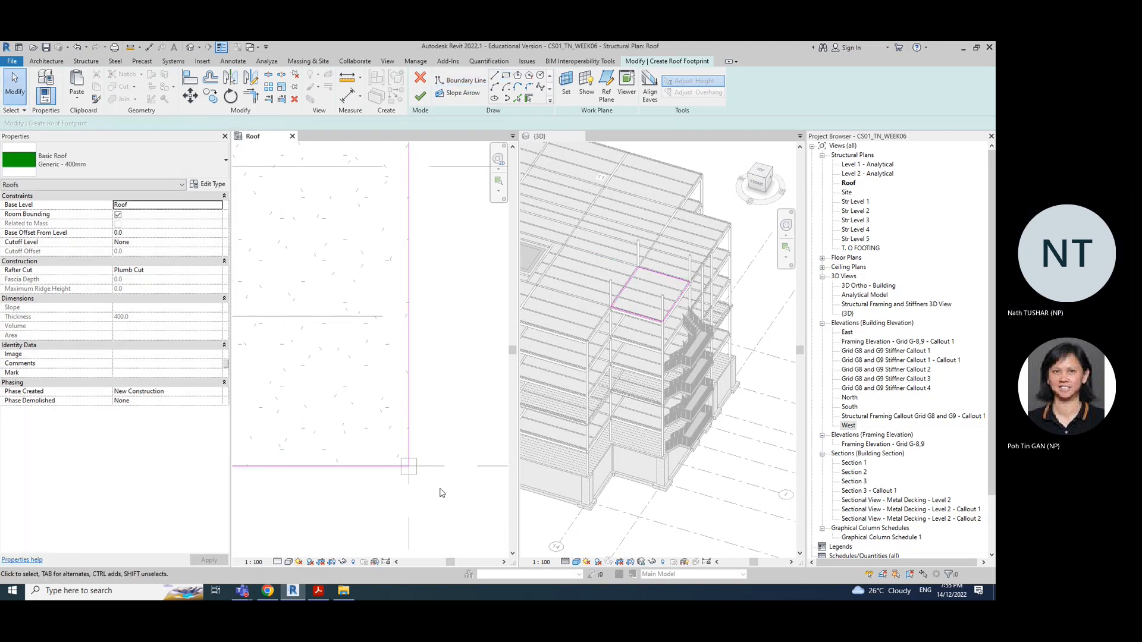
Stretch the roof boundary's outer edge outward over the staircase and set its distance from grid 15 to 5000
{"action": "left_click", "coordinate": [410, 366]}
{"action": "scroll", "coordinate": [430, 405], "scroll_direction": "down", "scroll_amount": 2}
{"action": "mouse_move", "coordinate": [454, 352]}
{"action": "middle_mouse_down"}
{"action": "mouse_move", "coordinate": [388, 363]}
{"action": "mouse_move", "coordinate": [413, 383]}
{"action": "mouse_move", "coordinate": [360, 385]}
{"action": "middle_mouse_up"}
{"action": "scroll", "coordinate": [388, 378], "scroll_direction": "down", "scroll_amount": 5}
{"action": "left_click_drag", "start_coordinate": [316, 335], "coordinate": [415, 335]}
{"action": "left_click", "coordinate": [418, 466]}
{"action": "left_click", "coordinate": [414, 324]}
{"action": "left_click", "coordinate": [355, 261]}
{"action": "type", "text": "5000"}
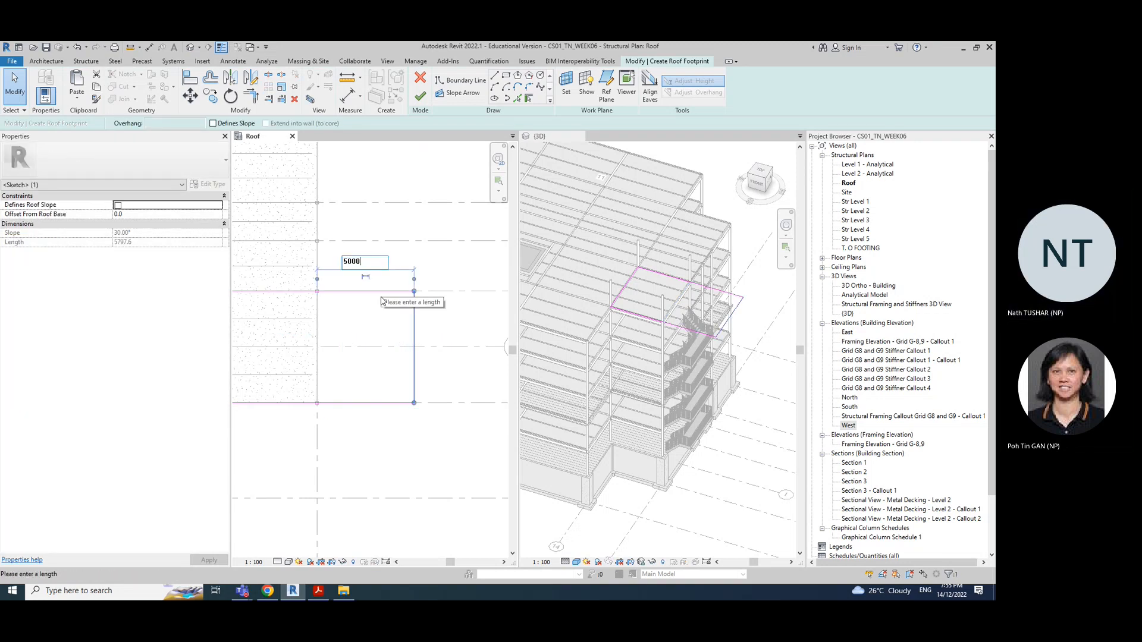
{"action": "key", "text": "Return"}
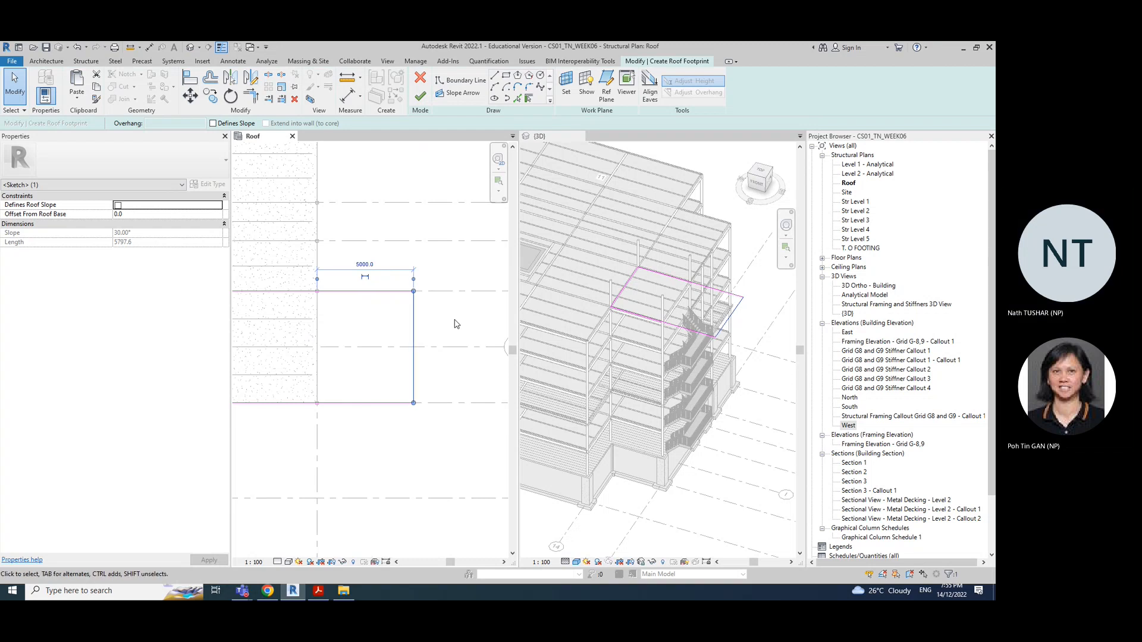
{"action": "left_click", "coordinate": [435, 335]}
{"action": "scroll", "coordinate": [436, 335], "scroll_direction": "down", "scroll_amount": 1}
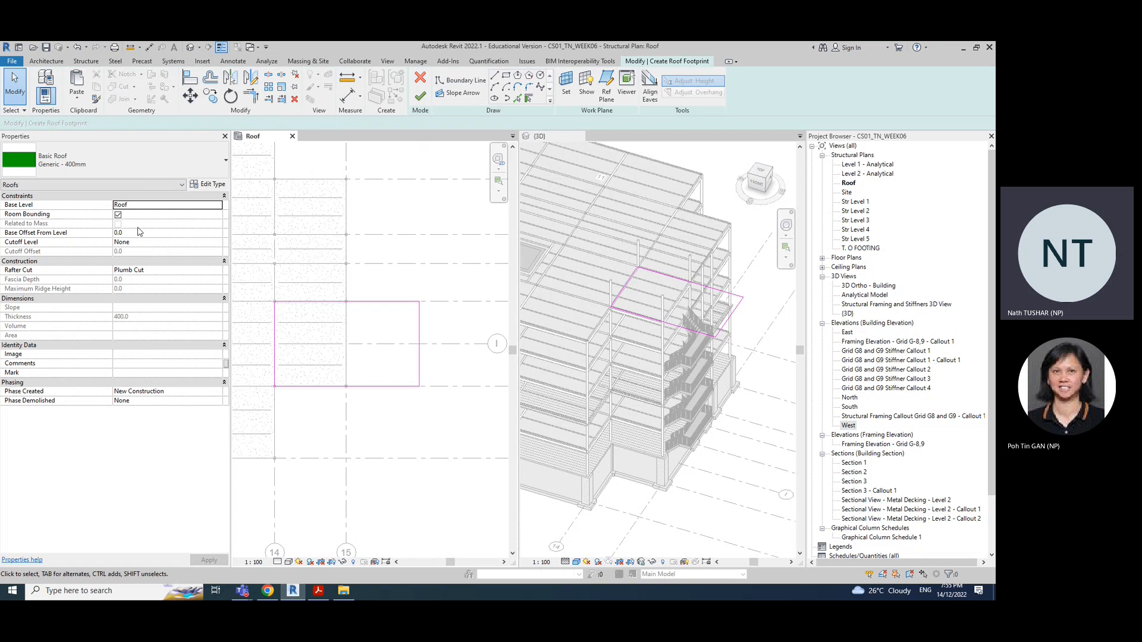
Set the roof's base offset from the Roof level to 3000 and finish the footprint
{"action": "left_click", "coordinate": [218, 208]}
{"action": "left_click", "coordinate": [219, 205]}
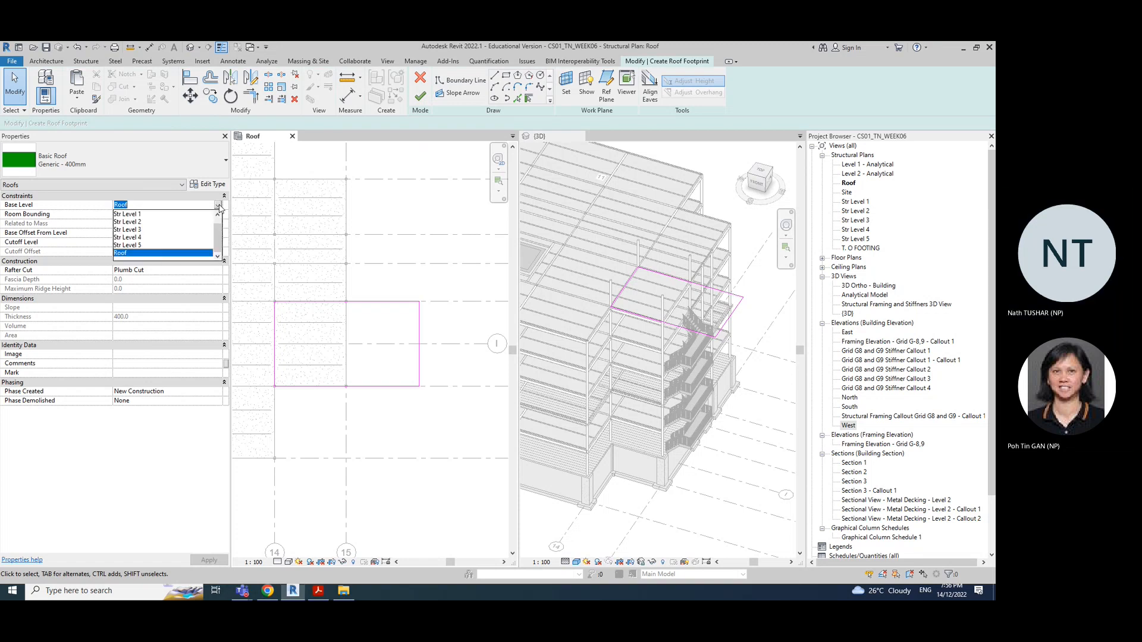
{"action": "left_click", "coordinate": [220, 205]}
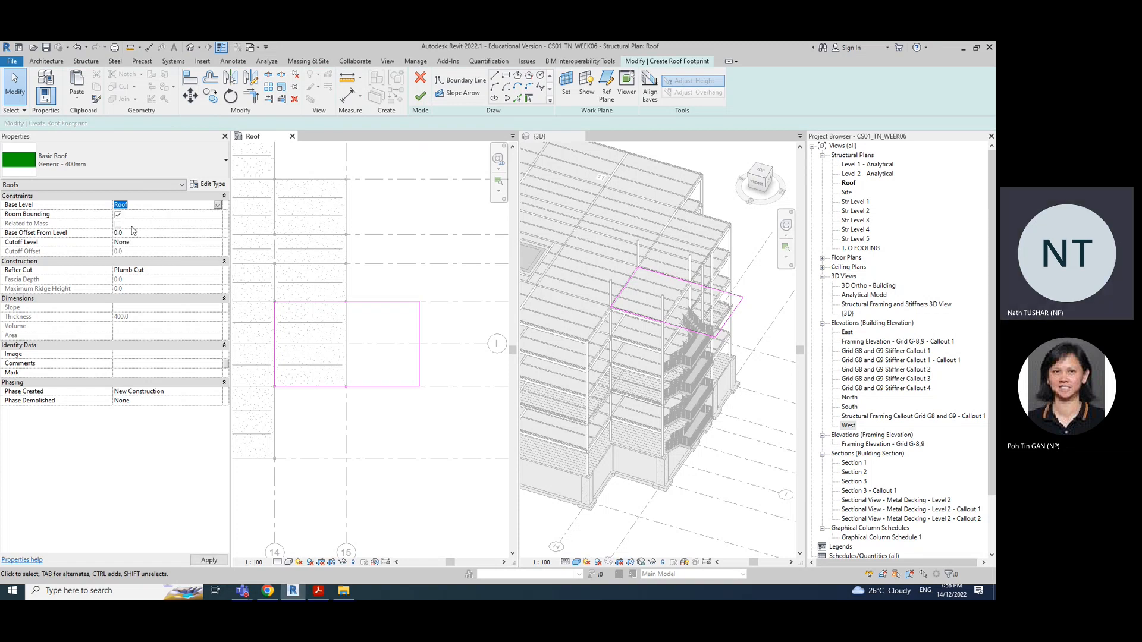
{"action": "left_click", "coordinate": [134, 234]}
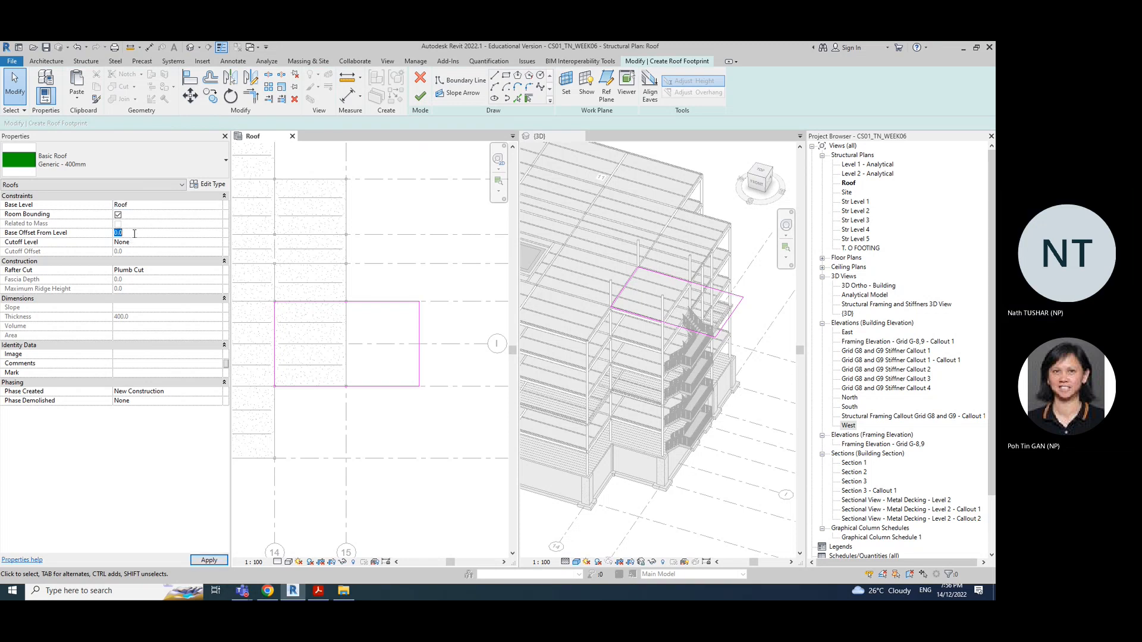
{"action": "type", "text": "3000"}
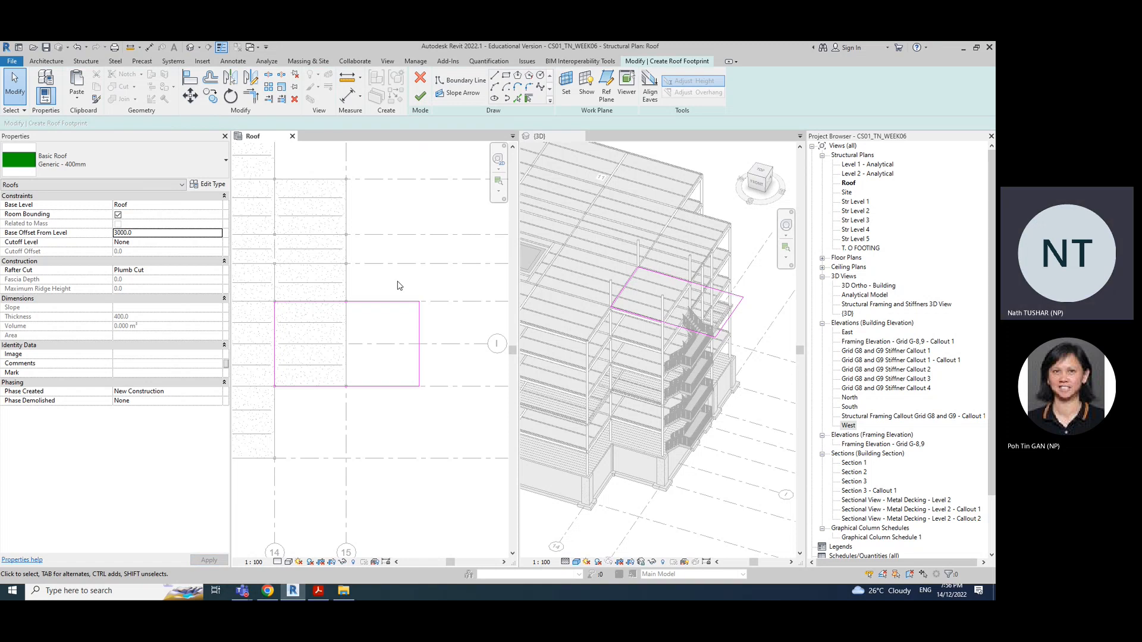
{"action": "scroll", "coordinate": [447, 363], "scroll_direction": "down", "scroll_amount": 2}
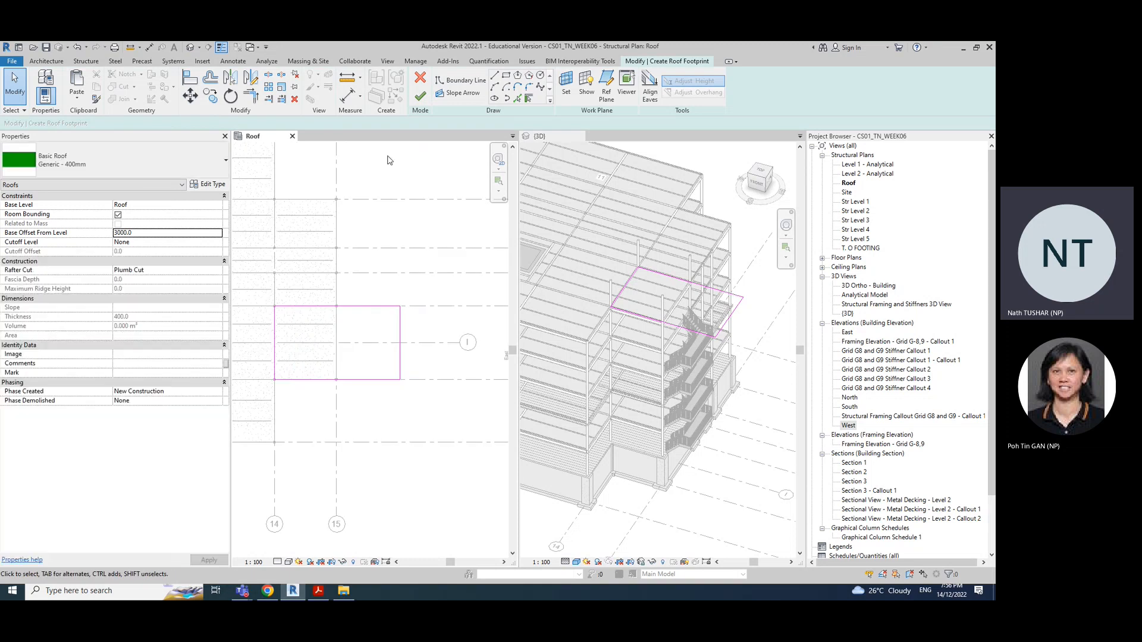
{"action": "left_click", "coordinate": [419, 96]}
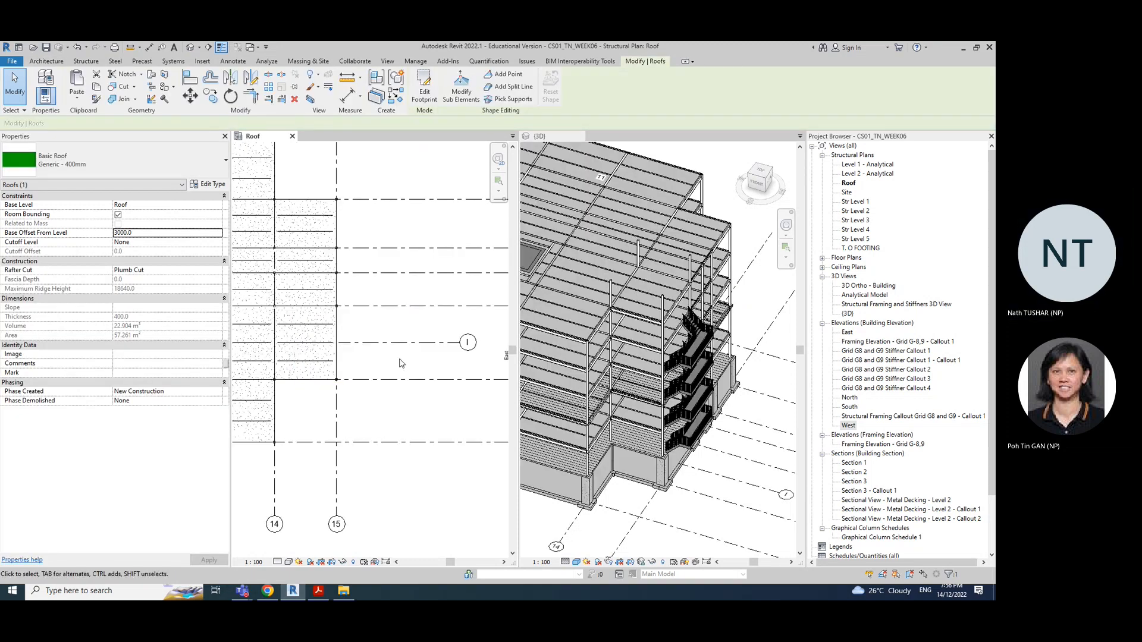
Check the plan and the 3D view around the staircase bay for the new roof
{"action": "scroll", "coordinate": [729, 321], "scroll_direction": "down", "scroll_amount": 3}
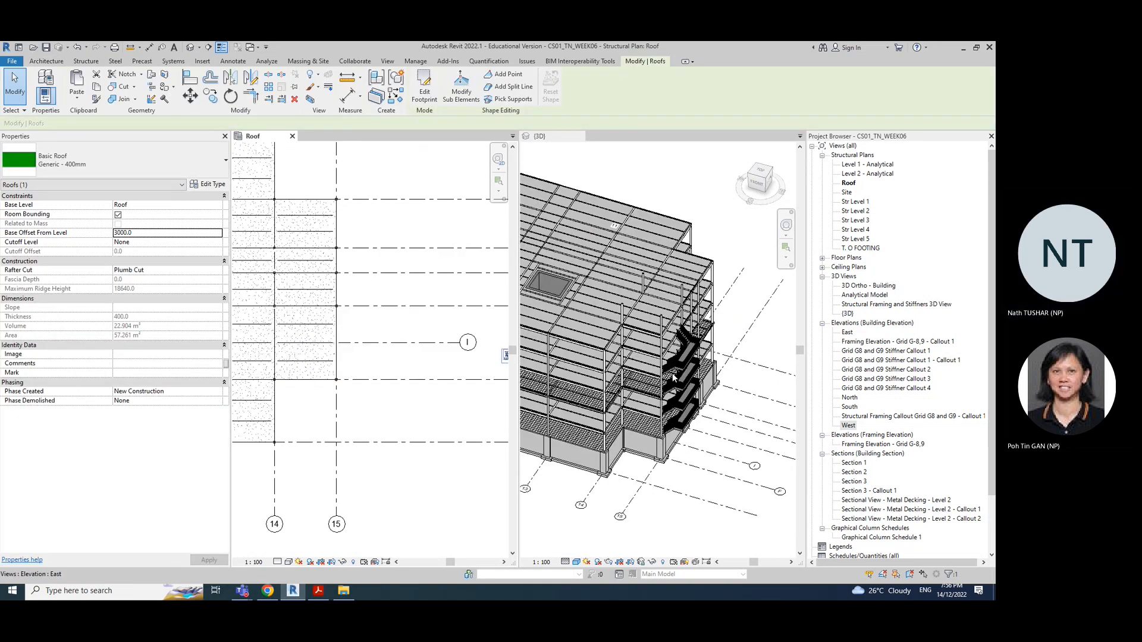
{"action": "left_click", "coordinate": [729, 322]}
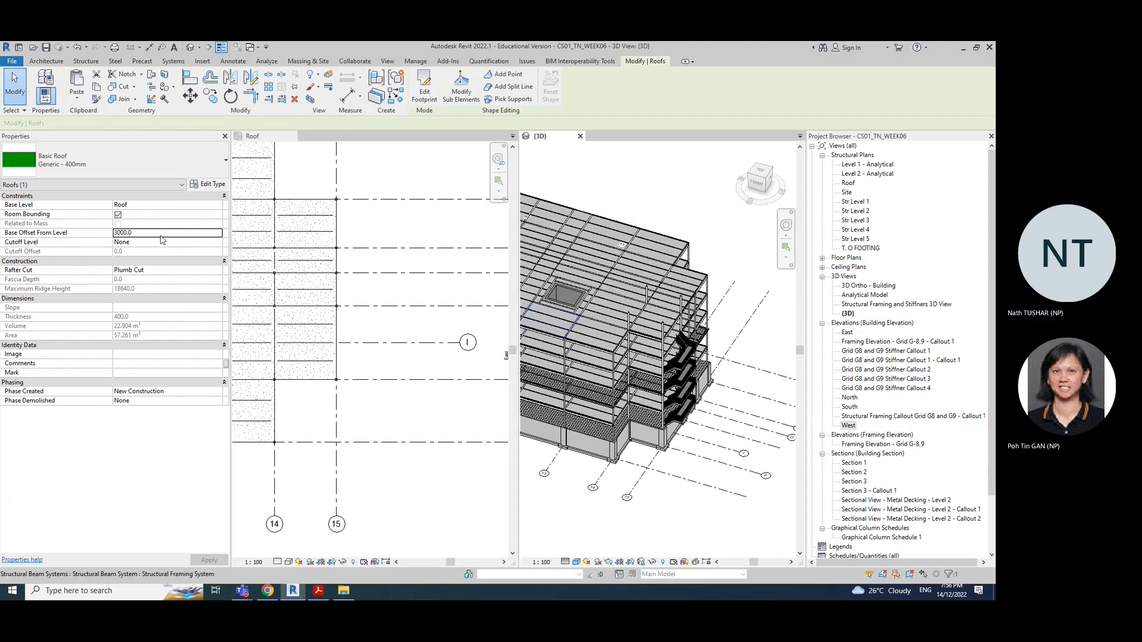
{"action": "left_click", "coordinate": [376, 335]}
{"action": "scroll", "coordinate": [375, 335], "scroll_direction": "down", "scroll_amount": 2}
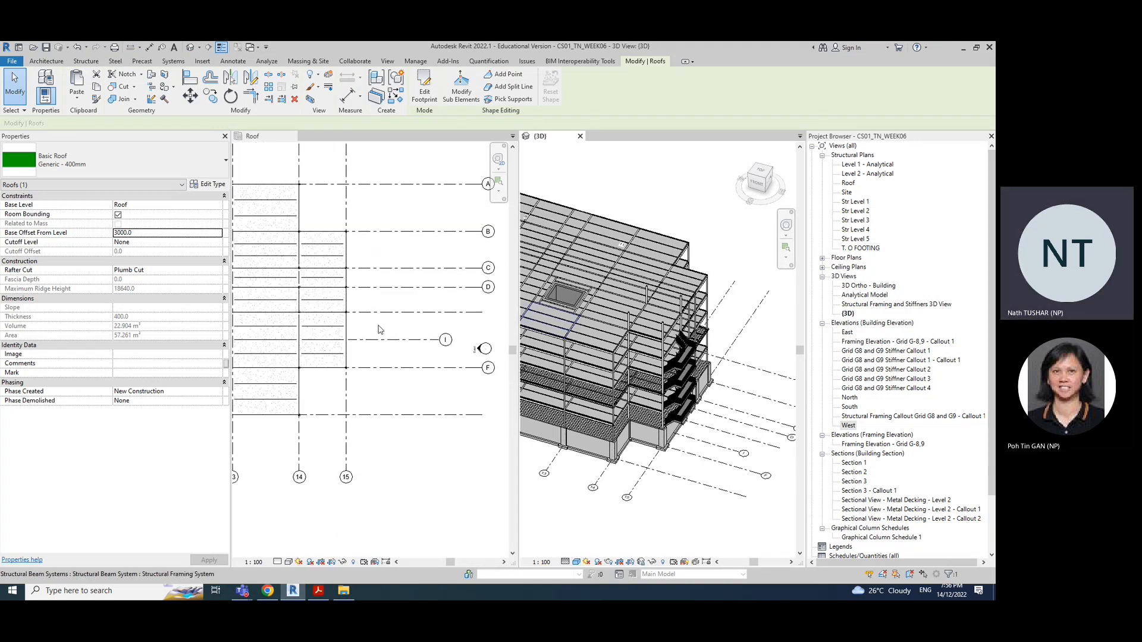
{"action": "left_click", "coordinate": [381, 331]}
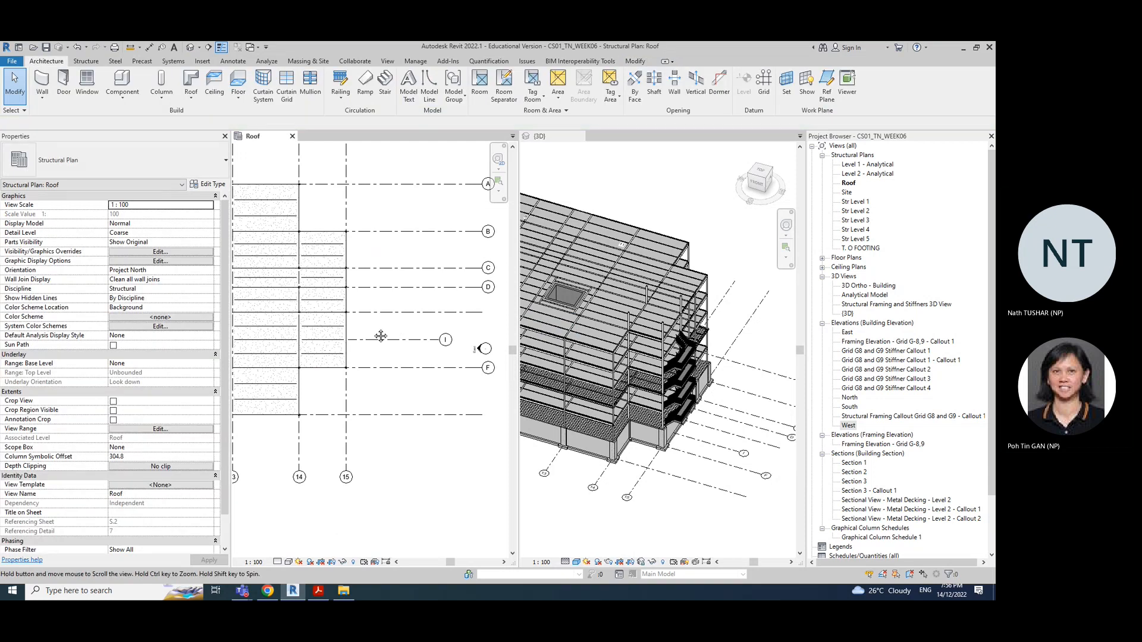
{"action": "middle_click_drag", "start_coordinate": [371, 333], "coordinate": [408, 337]}
{"action": "left_click", "coordinate": [703, 302]}
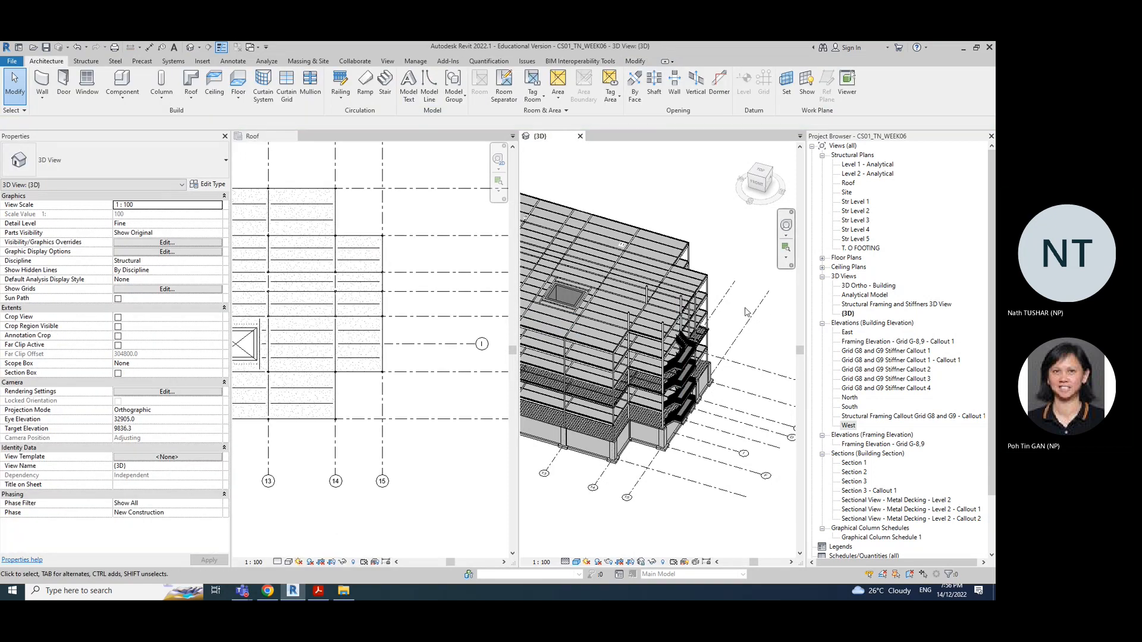
{"action": "scroll", "coordinate": [650, 329], "scroll_direction": "down", "scroll_amount": 2}
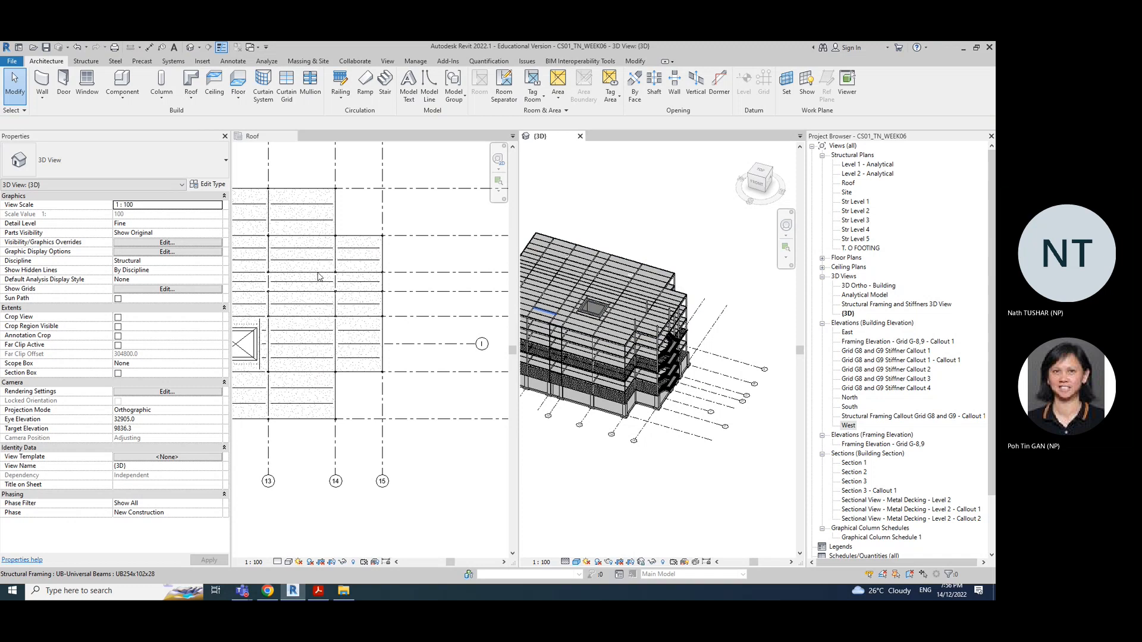
Undo the finished roof to return to its footprint sketch and delete all four boundary lines
{"action": "left_click", "coordinate": [340, 173]}
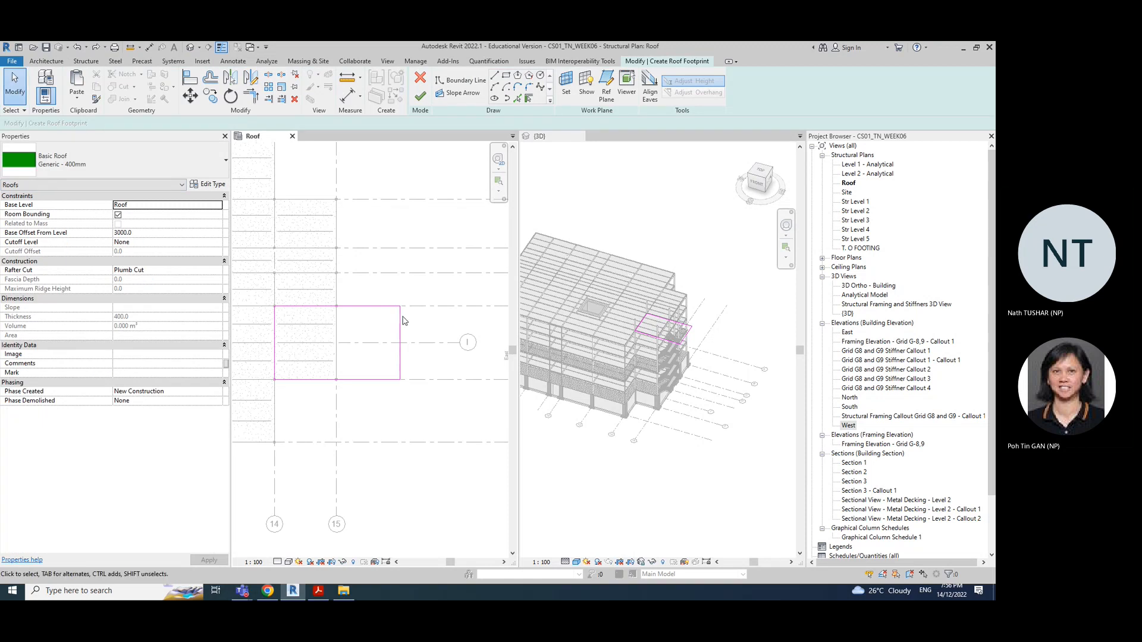
{"action": "left_click", "coordinate": [401, 326]}
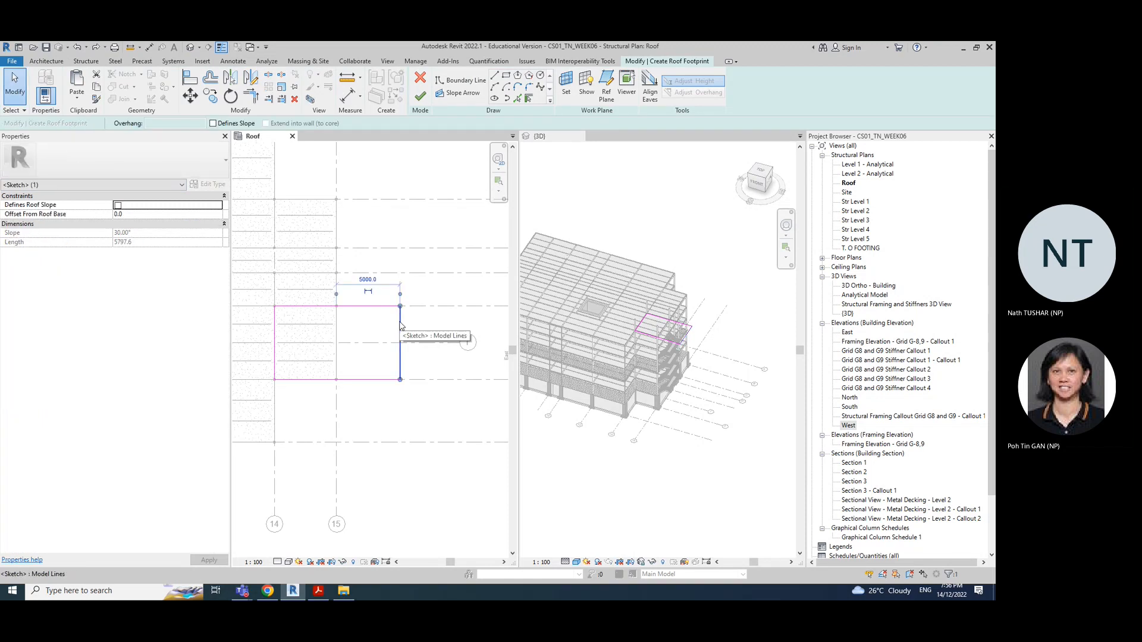
{"action": "key", "text": "Delete"}
{"action": "left_click", "coordinate": [366, 307]}
{"action": "key", "text": "Delete"}
{"action": "left_click", "coordinate": [365, 381]}
{"action": "key", "text": "Delete"}
{"action": "left_click", "coordinate": [275, 357]}
{"action": "key", "text": "Delete"}
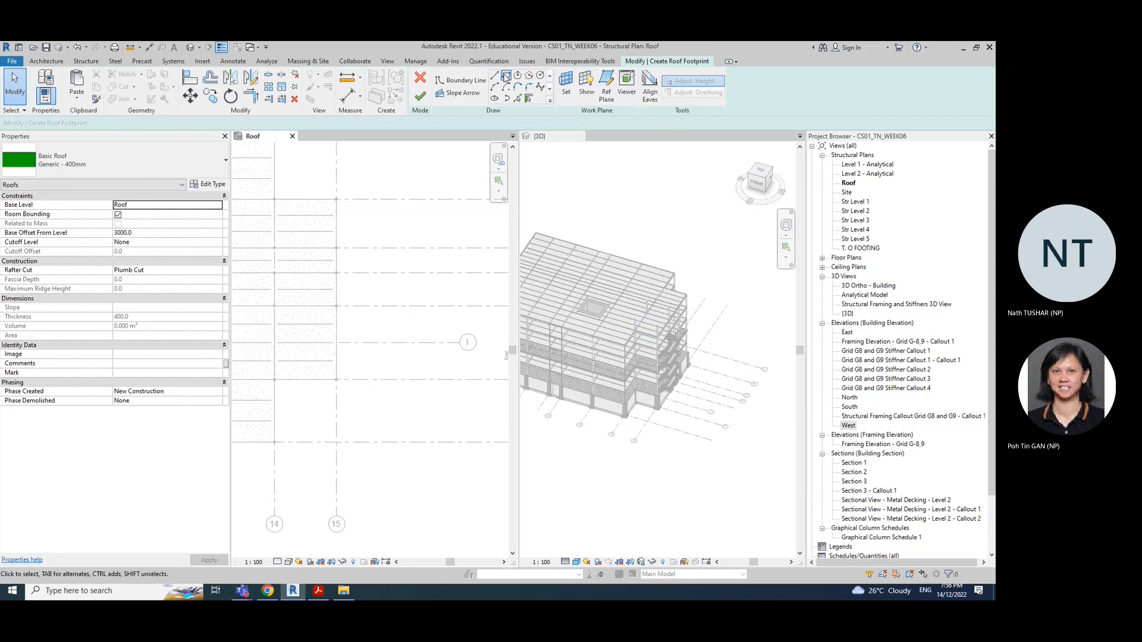
Set the roof's base offset to 0, sketch a rectangular boundary from column E-14 to column F-15 and finish the roof
{"action": "left_click", "coordinate": [506, 75]}
{"action": "scroll", "coordinate": [275, 315], "scroll_direction": "up", "scroll_amount": 2}
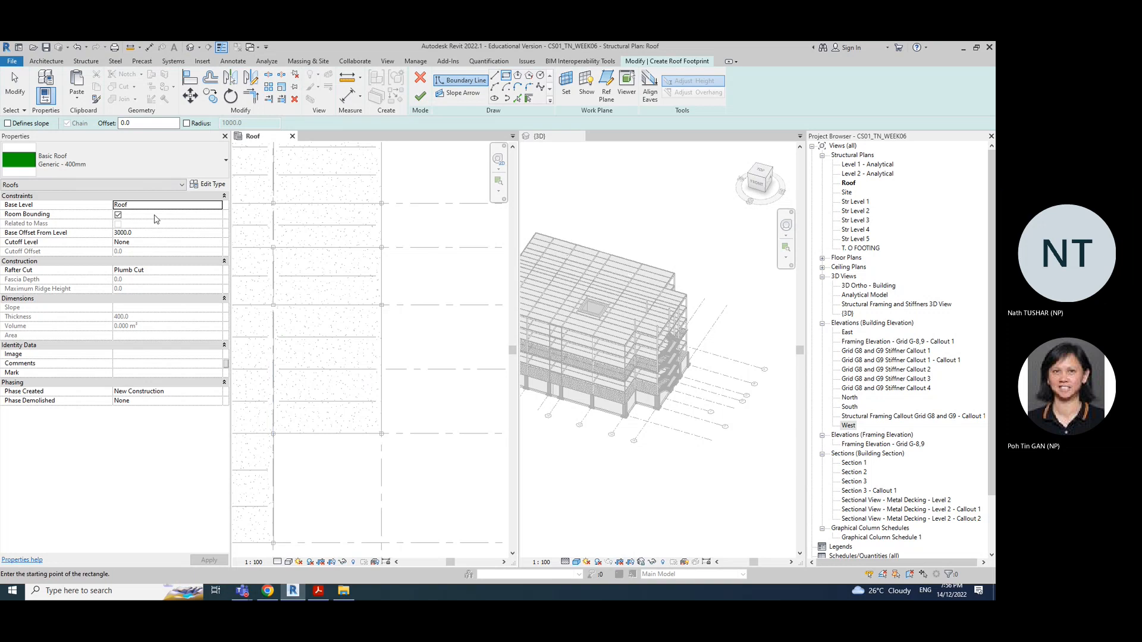
{"action": "left_click", "coordinate": [146, 233]}
{"action": "type", "text": "0"}
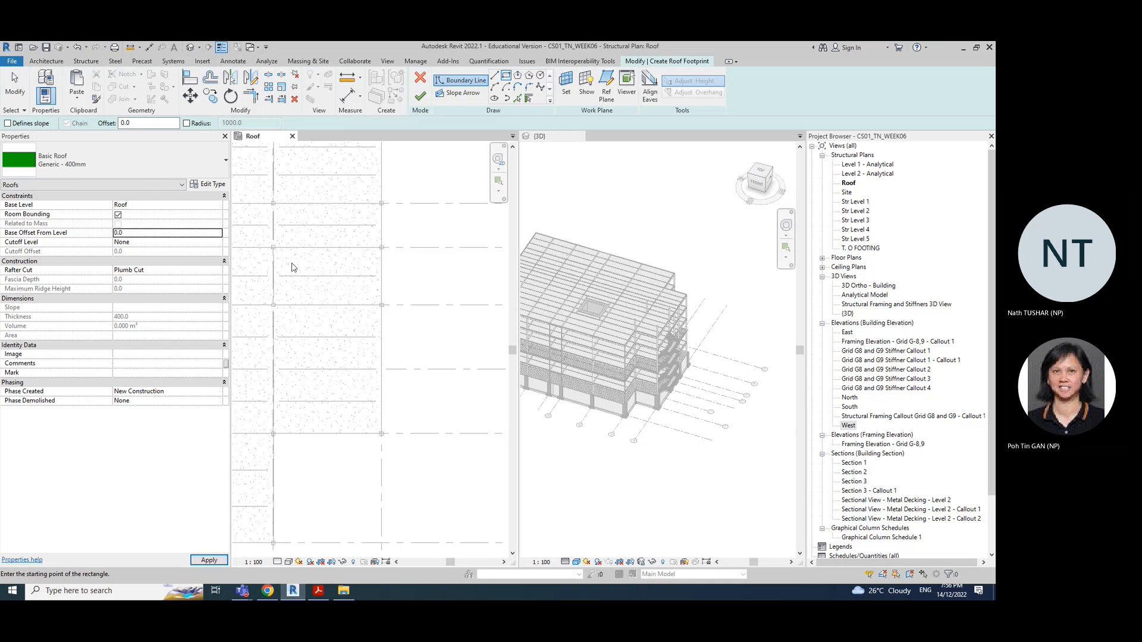
{"action": "left_click", "coordinate": [273, 306]}
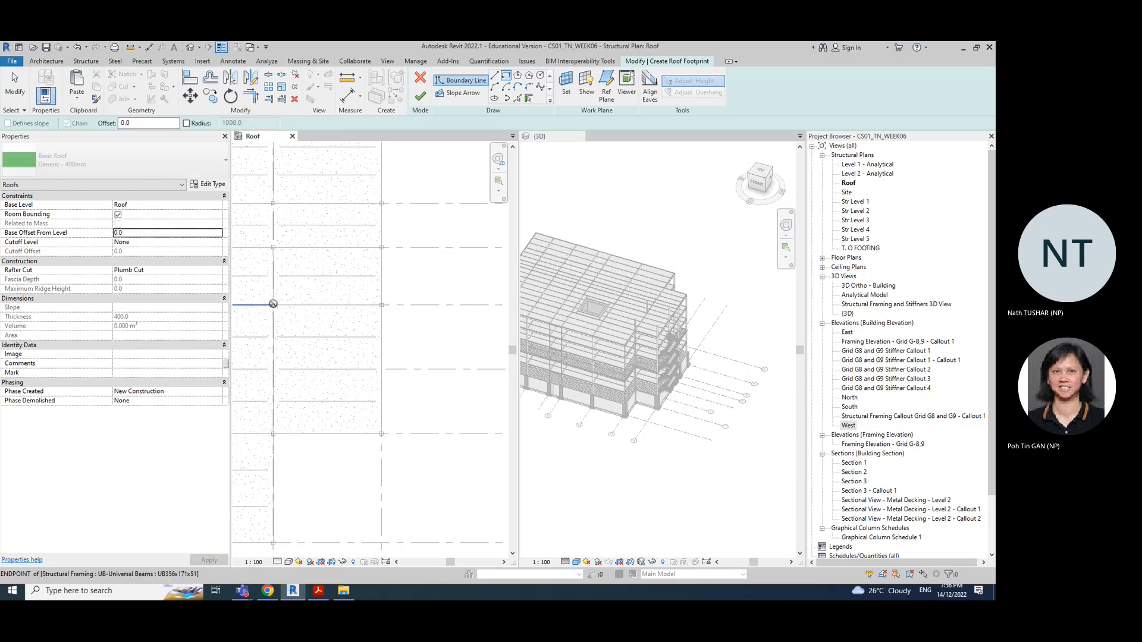
{"action": "left_click", "coordinate": [381, 433]}
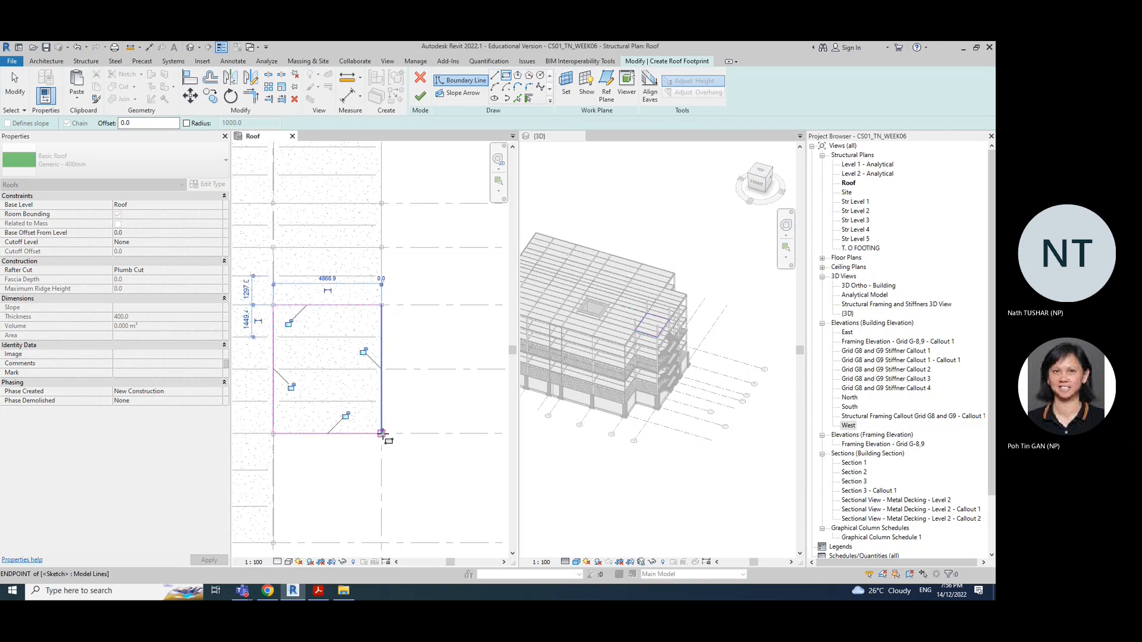
{"action": "left_click", "coordinate": [420, 96]}
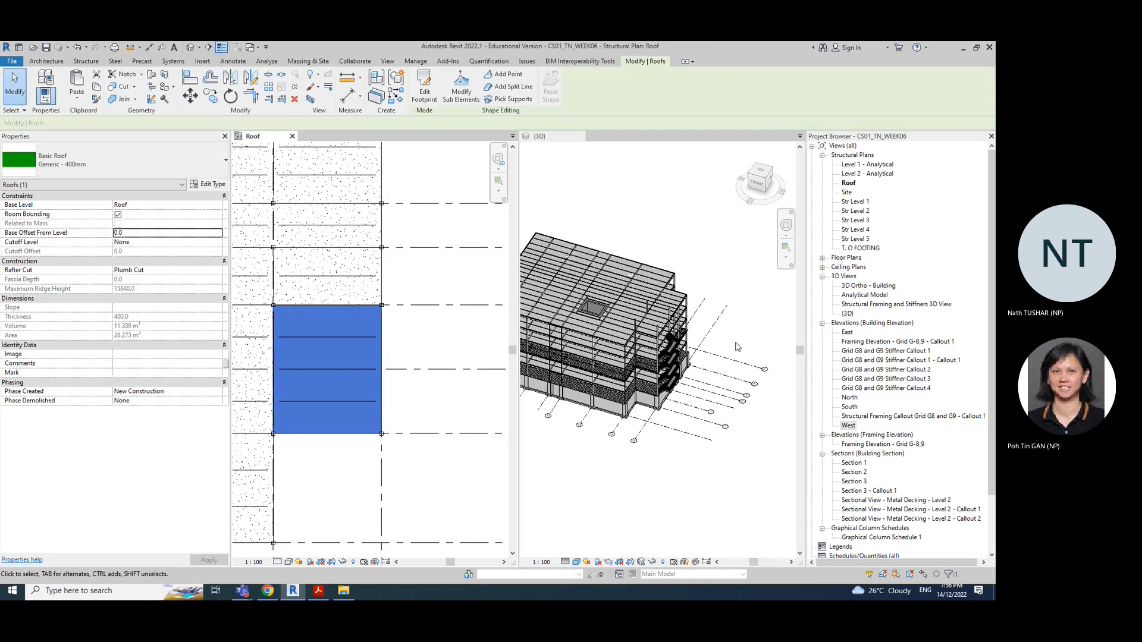
{"action": "key", "text": "Escape"}
{"action": "left_click", "coordinate": [382, 351]}
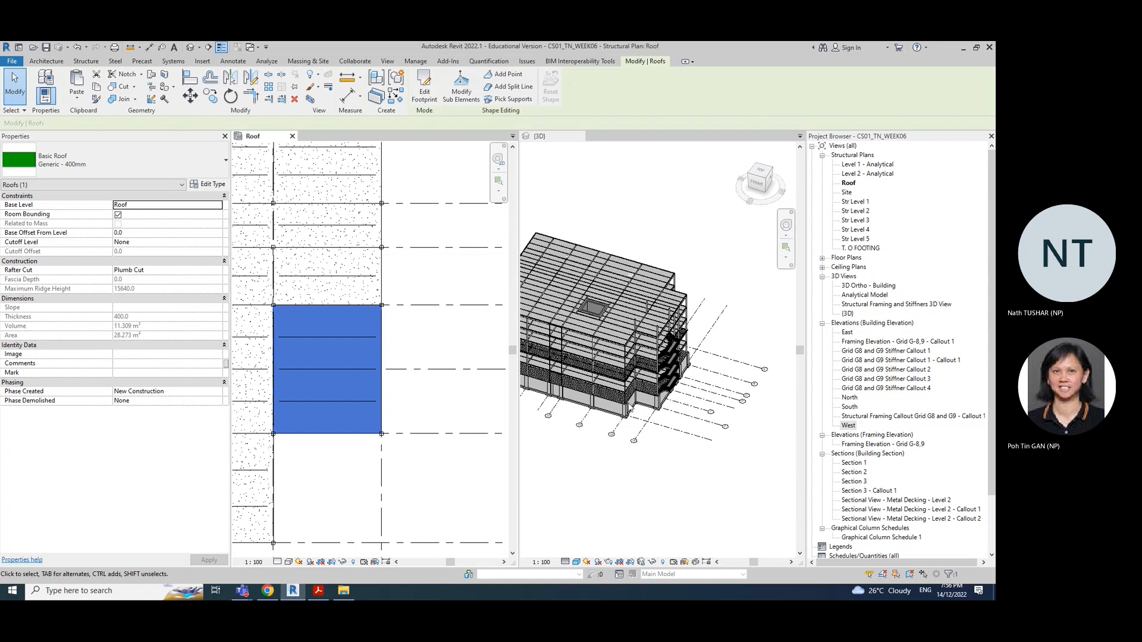
Turn on the Roofs category in the 3D view's visibility/graphic overrides and apply the change
{"action": "scroll", "coordinate": [716, 279], "scroll_direction": "down", "scroll_amount": 4}
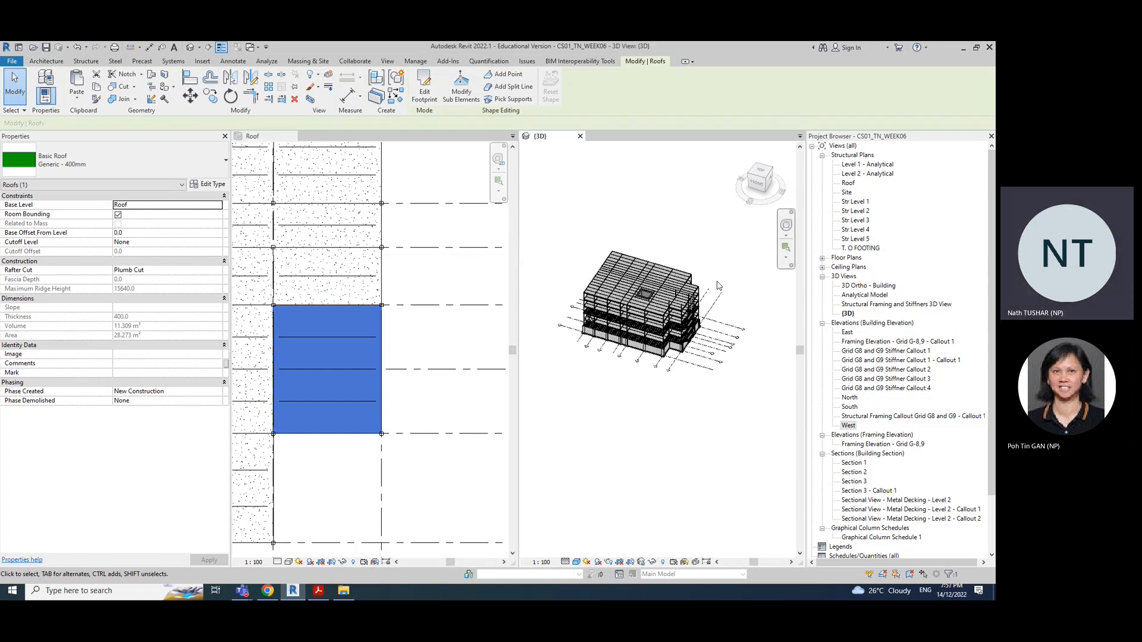
{"action": "mouse_move", "coordinate": [658, 450]}
{"action": "middle_mouse_down", "text": "shift"}
{"action": "mouse_move", "coordinate": [698, 390]}
{"action": "mouse_move", "coordinate": [666, 439]}
{"action": "middle_mouse_up", "text": "shift"}
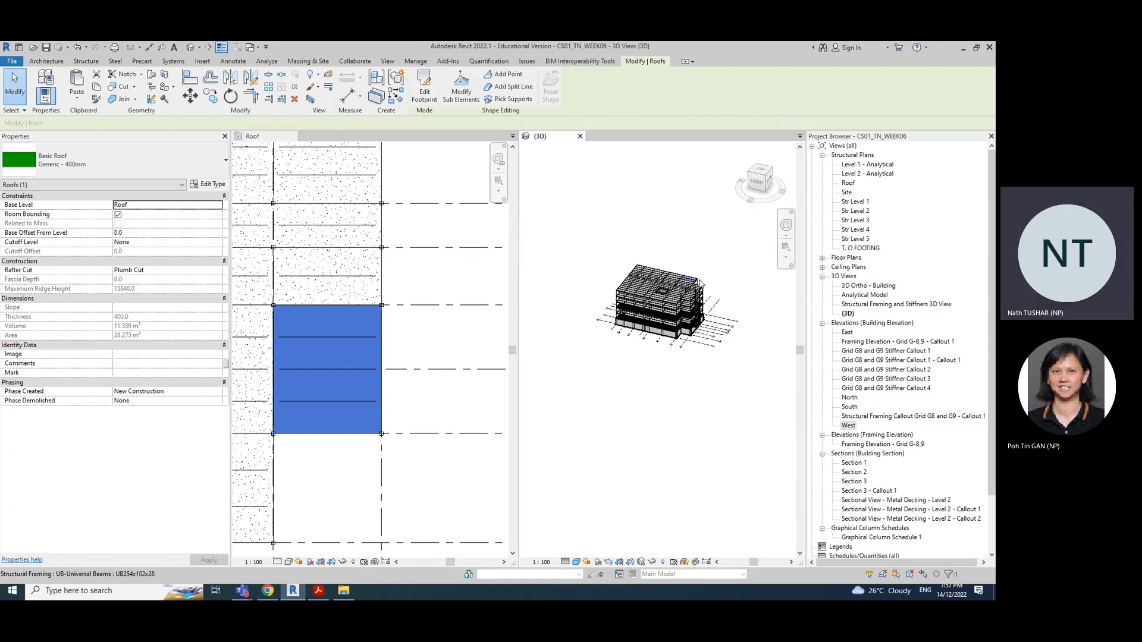
{"action": "scroll", "coordinate": [695, 283], "scroll_direction": "up", "scroll_amount": 6}
{"action": "left_click", "coordinate": [758, 305]}
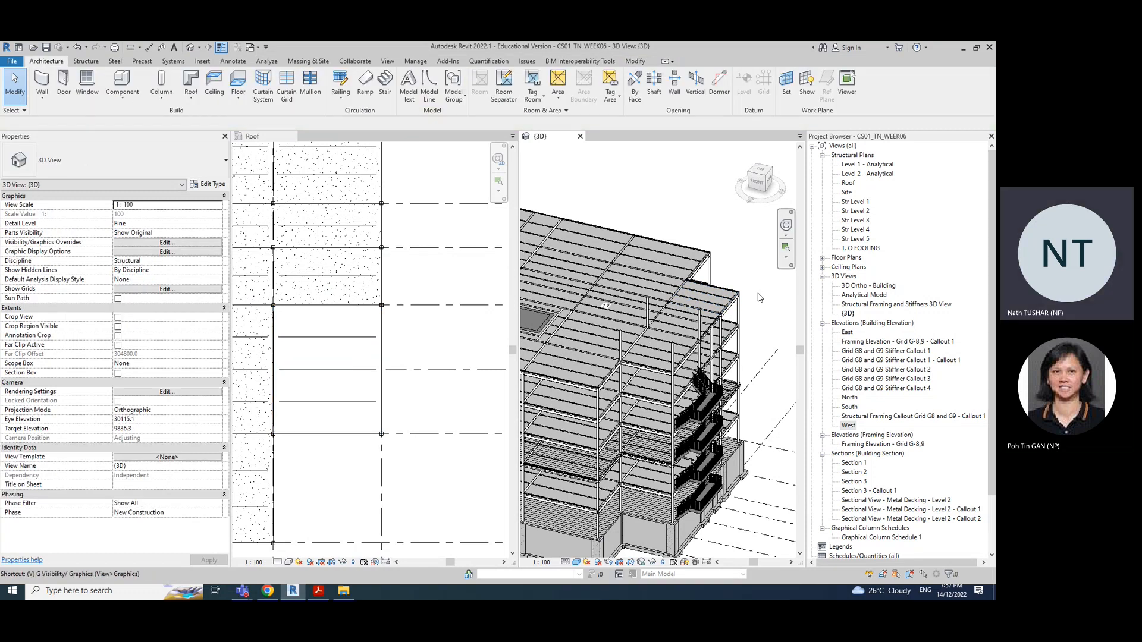
{"action": "key", "text": "v"}
{"action": "key", "text": "g"}
{"action": "left_click_drag", "start_coordinate": [635, 116], "coordinate": [170, 123]}
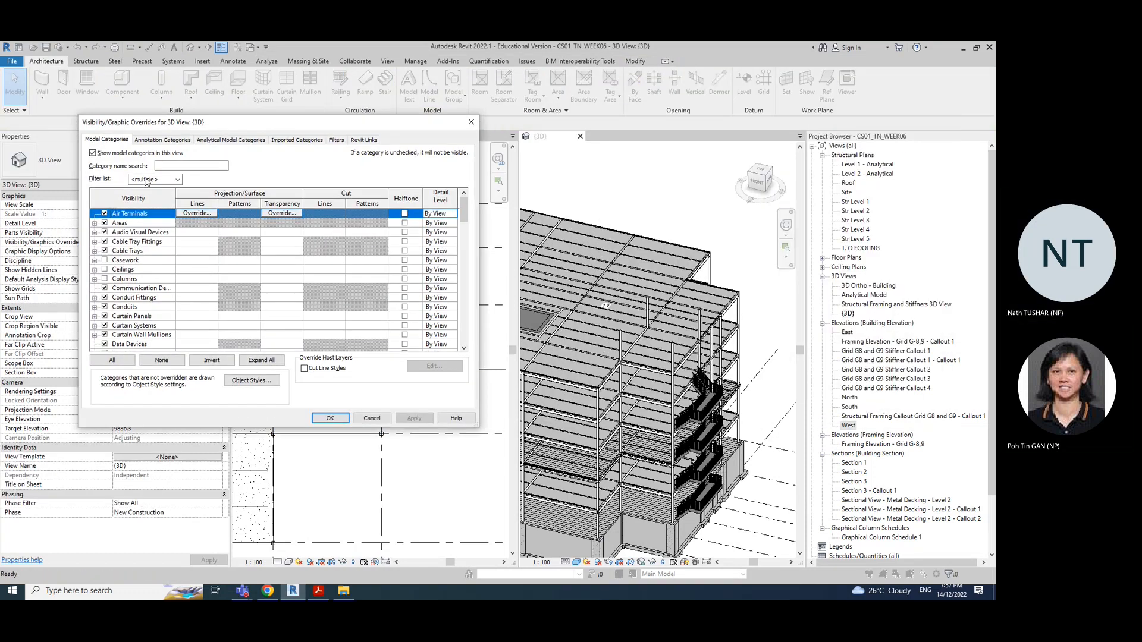
{"action": "scroll", "coordinate": [116, 297], "scroll_direction": "down", "scroll_amount": 10}
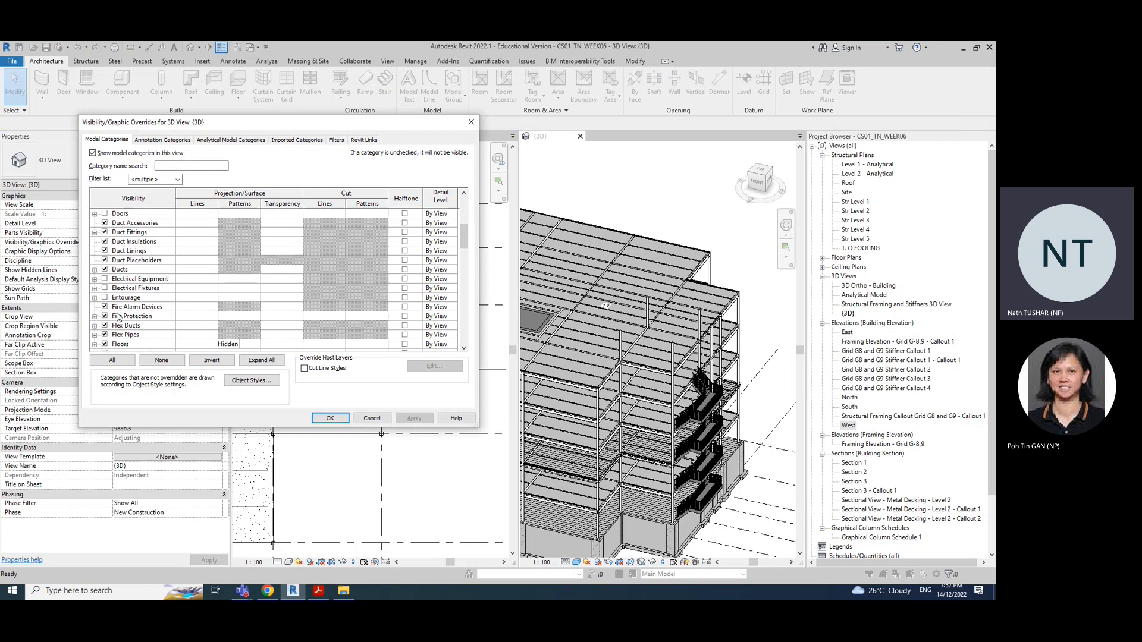
{"action": "scroll", "coordinate": [117, 317], "scroll_direction": "down", "scroll_amount": 5}
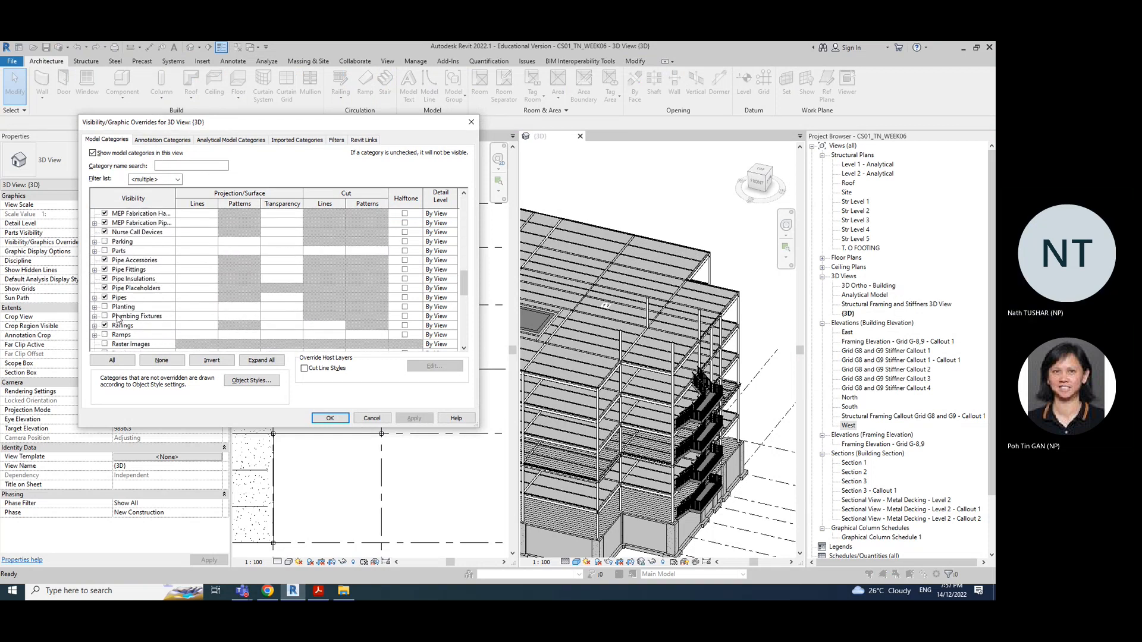
{"action": "left_click", "coordinate": [105, 325]}
{"action": "left_click", "coordinate": [410, 419]}
{"action": "left_click", "coordinate": [329, 418]}
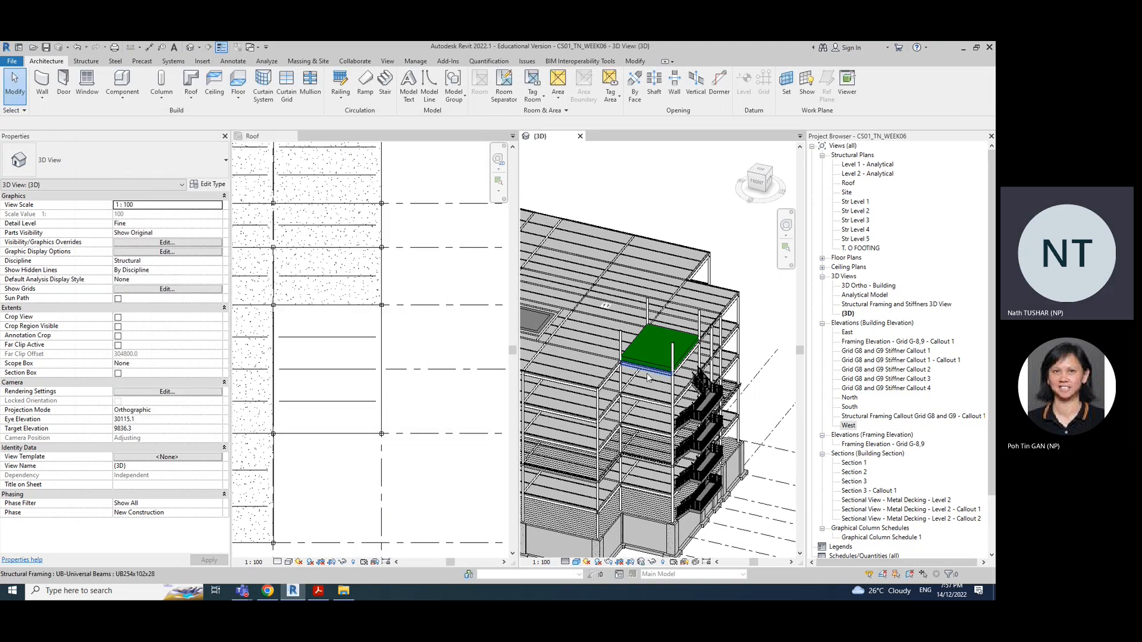
Reopen the roof's footprint for editing and set its base offset from level to 3000
{"action": "left_click", "coordinate": [702, 347]}
{"action": "double_click", "coordinate": [378, 340]}
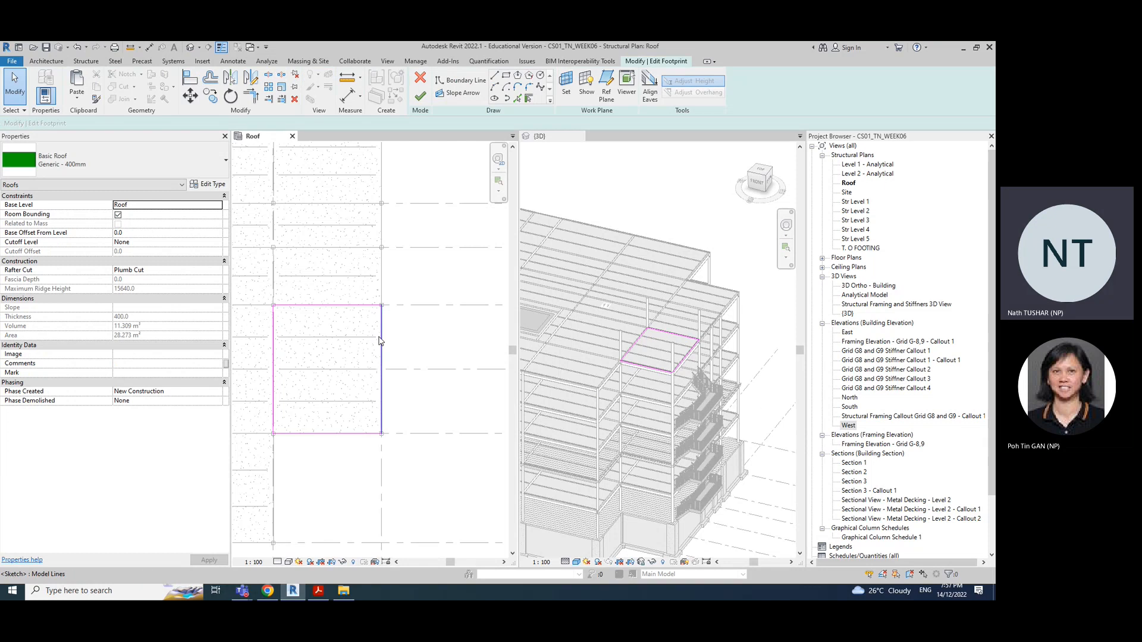
{"action": "left_click", "coordinate": [136, 233]}
{"action": "type", "text": "3000"}
{"action": "key", "text": "Return"}
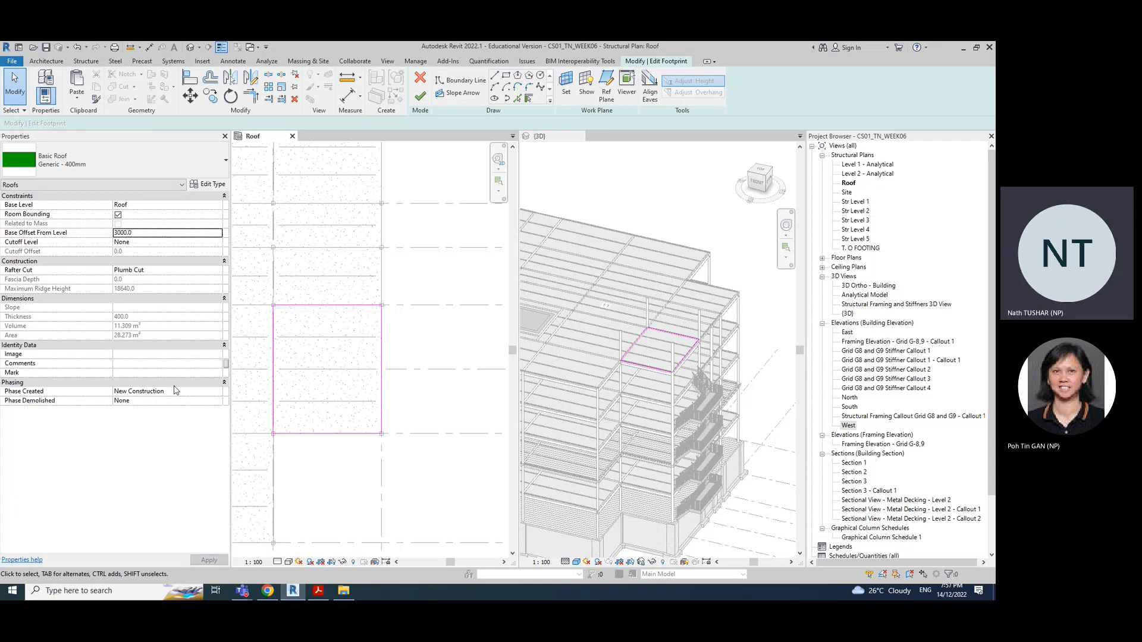
Move the right edge of the roof footprint 4000 outward from its column grid line and finish the roof
{"action": "left_click", "coordinate": [381, 327]}
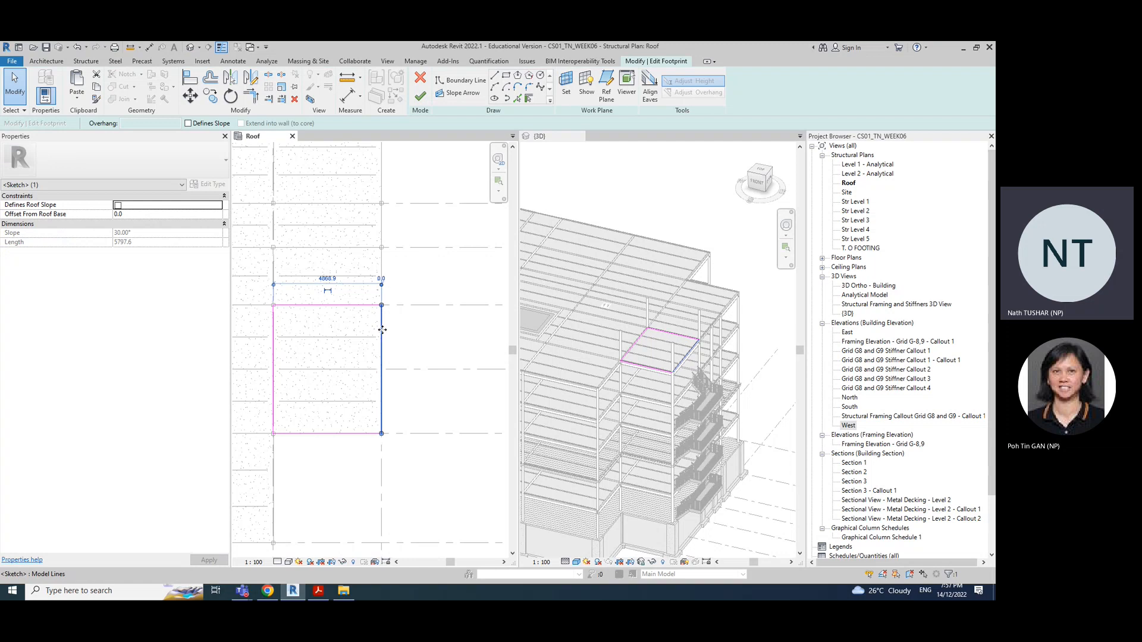
{"action": "left_click_drag", "start_coordinate": [382, 329], "coordinate": [471, 330]}
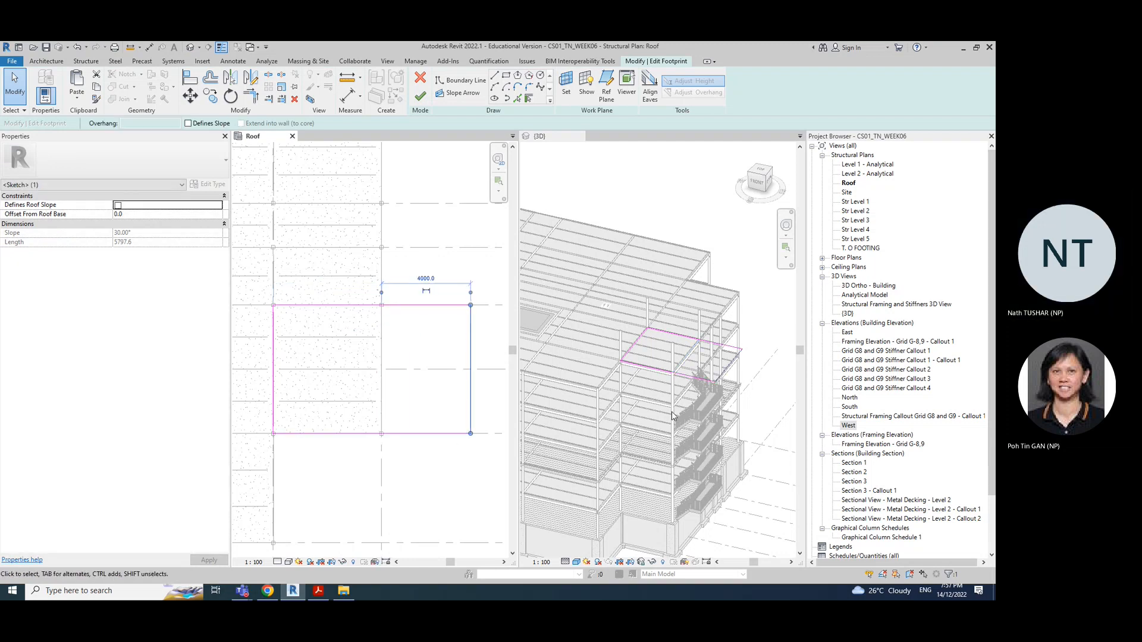
{"action": "middle_click_drag", "start_coordinate": [691, 429], "coordinate": [677, 491], "text": "shift"}
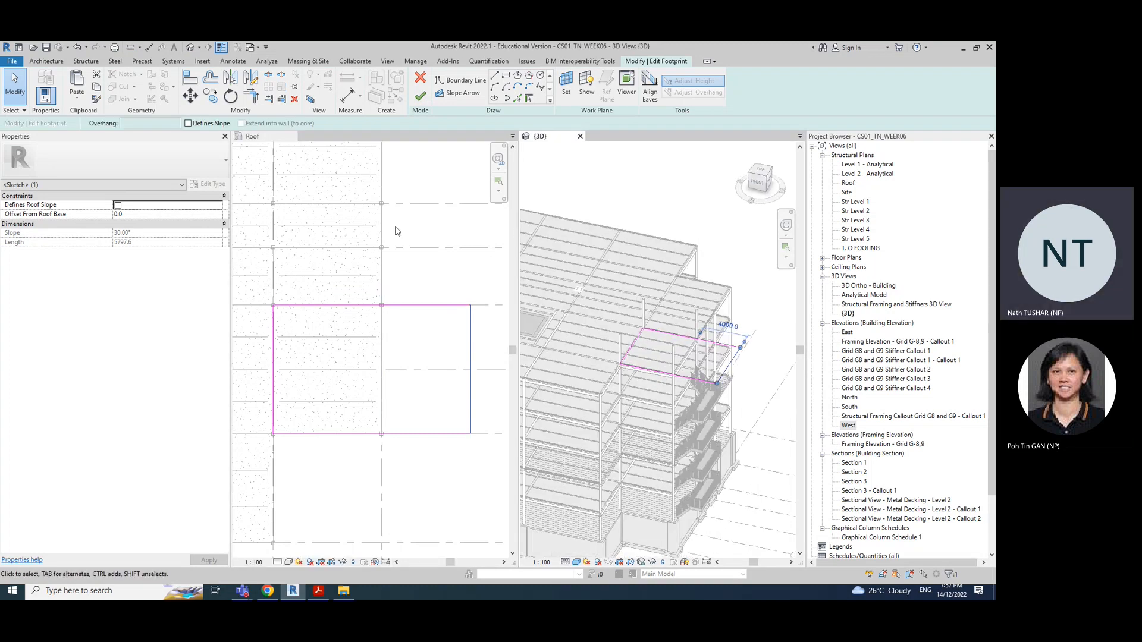
{"action": "left_click", "coordinate": [427, 266]}
{"action": "left_click", "coordinate": [420, 96]}
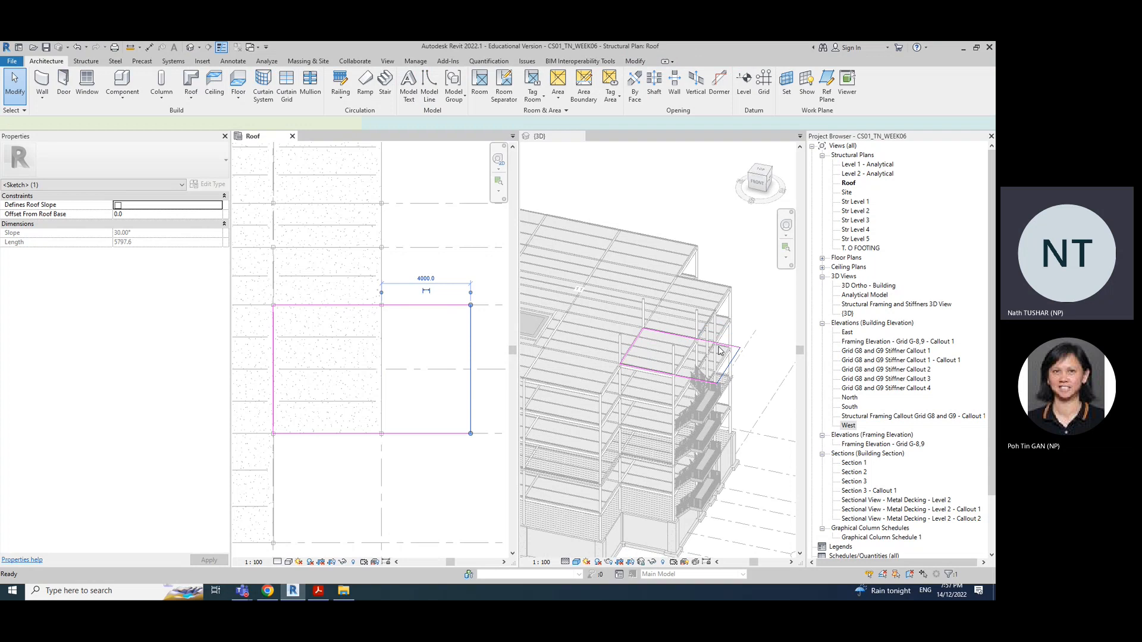
{"action": "middle_click", "coordinate": [722, 453]}
{"action": "key", "text": "Escape"}
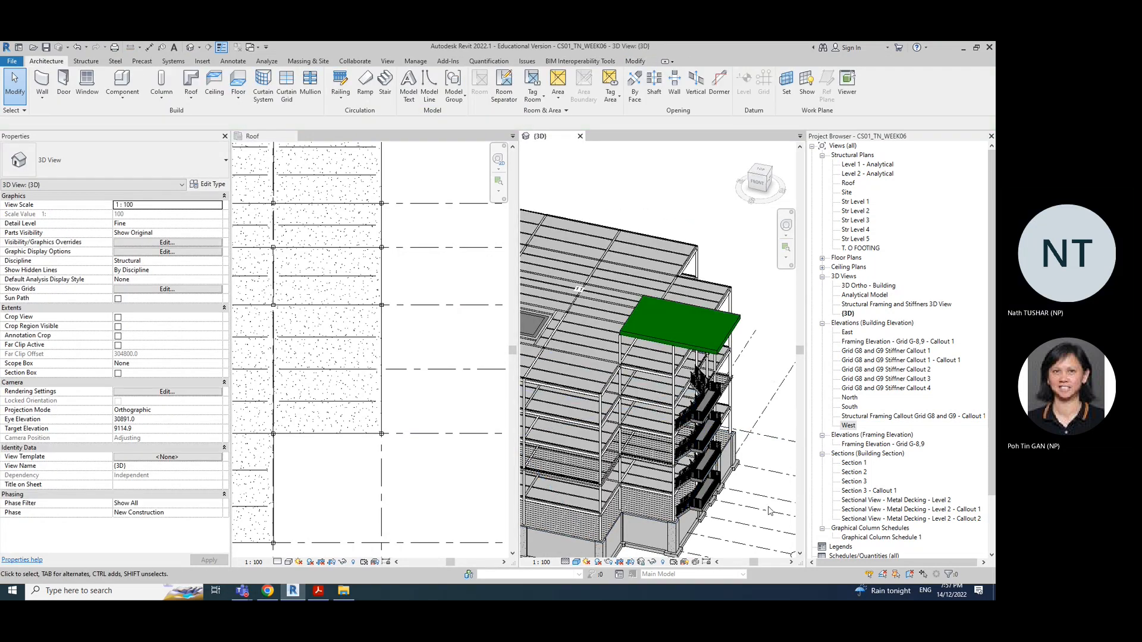
Examine from several 3D angles how far the roof covers the external staircase
{"action": "middle_click_drag", "start_coordinate": [721, 453], "coordinate": [683, 526], "text": "shift"}
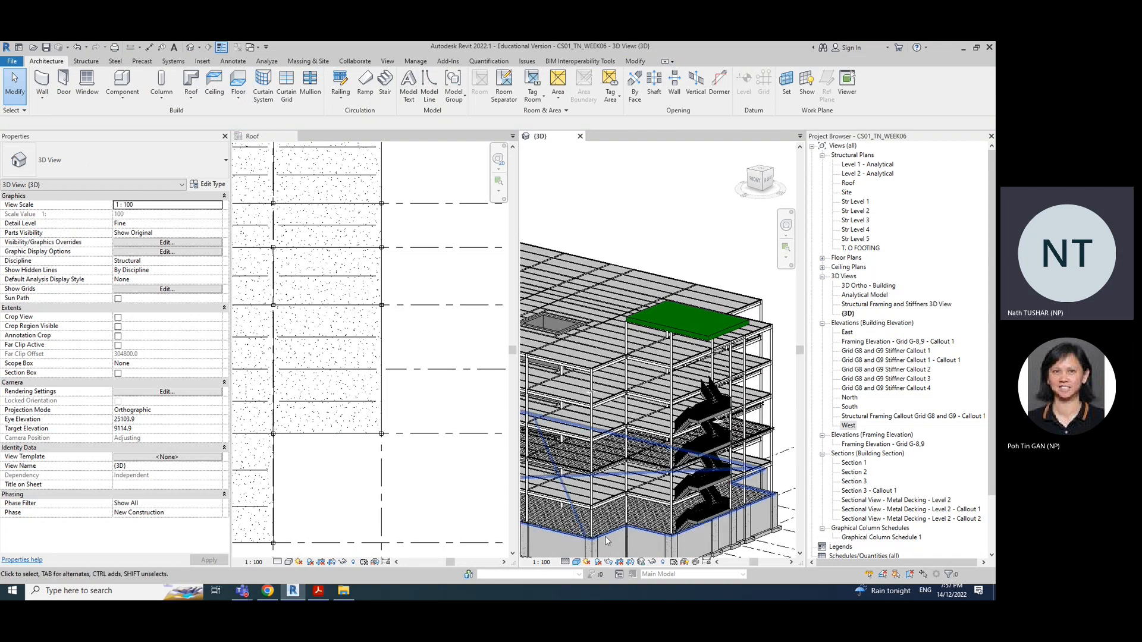
{"action": "scroll", "coordinate": [692, 534], "scroll_direction": "down", "scroll_amount": 2}
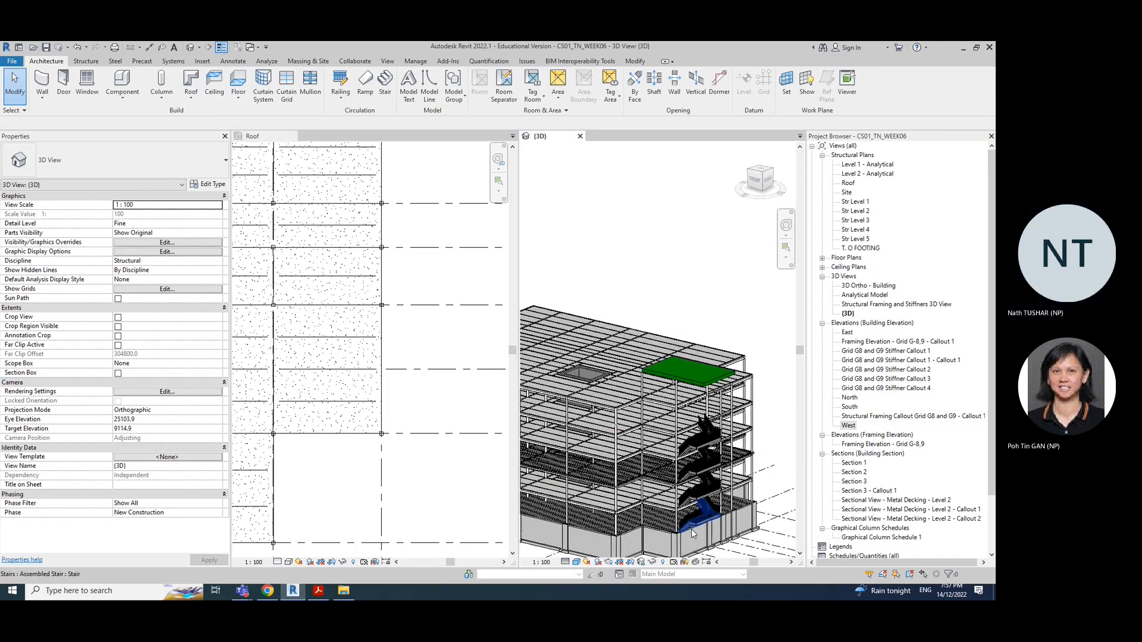
{"action": "scroll", "coordinate": [678, 536], "scroll_direction": "up", "scroll_amount": 3}
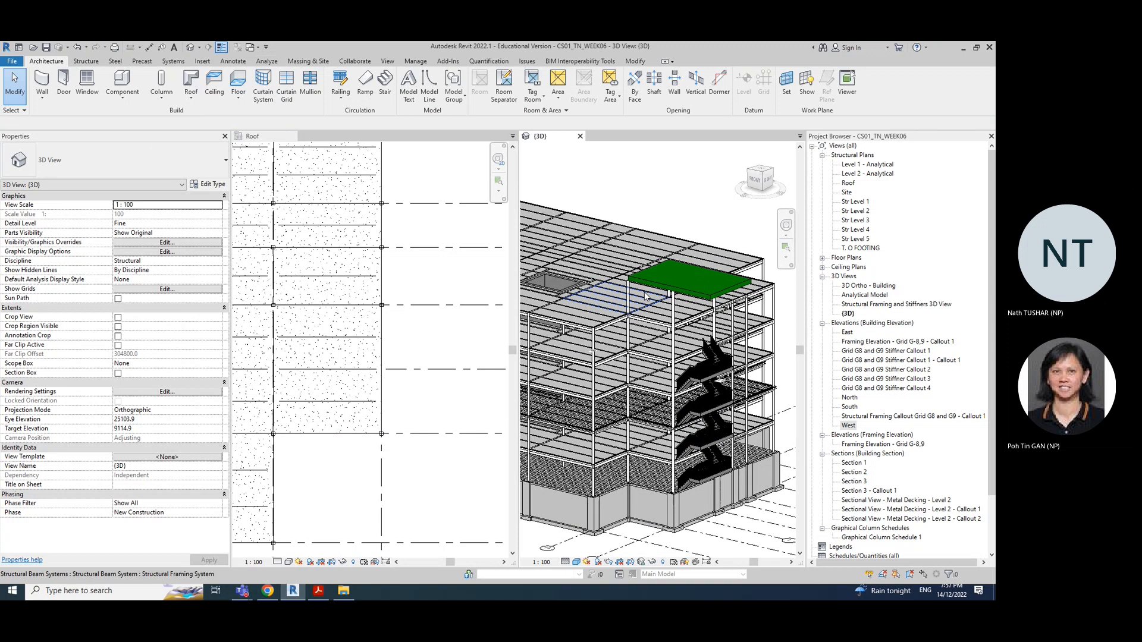
{"action": "scroll", "coordinate": [627, 290], "scroll_direction": "down", "scroll_amount": 3}
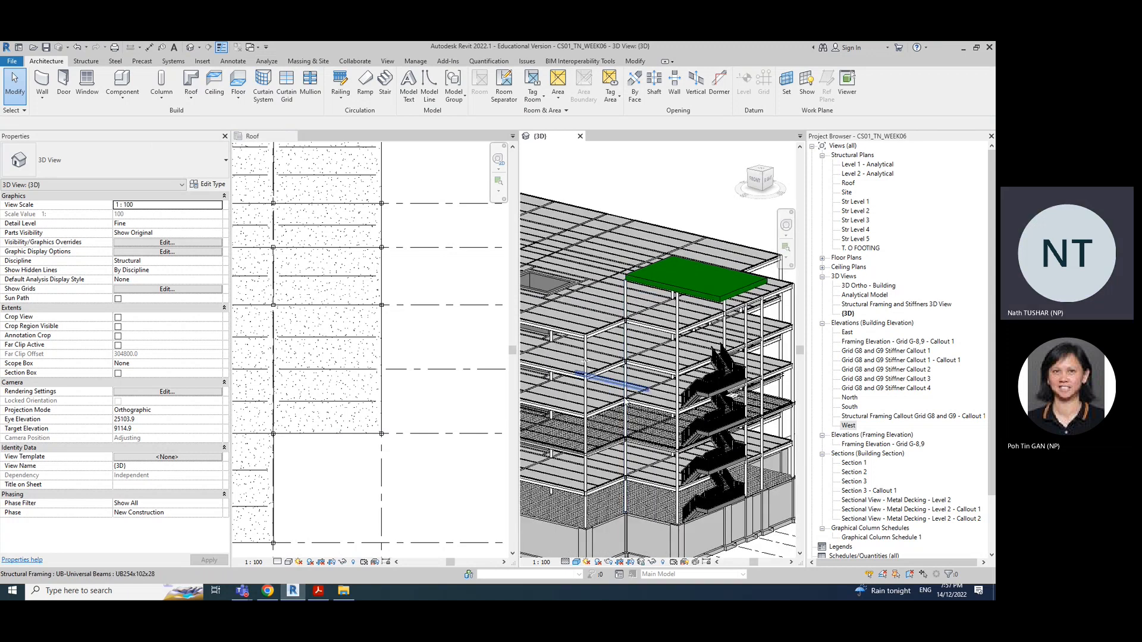
{"action": "middle_click_drag", "start_coordinate": [786, 444], "coordinate": [713, 398], "text": "shift"}
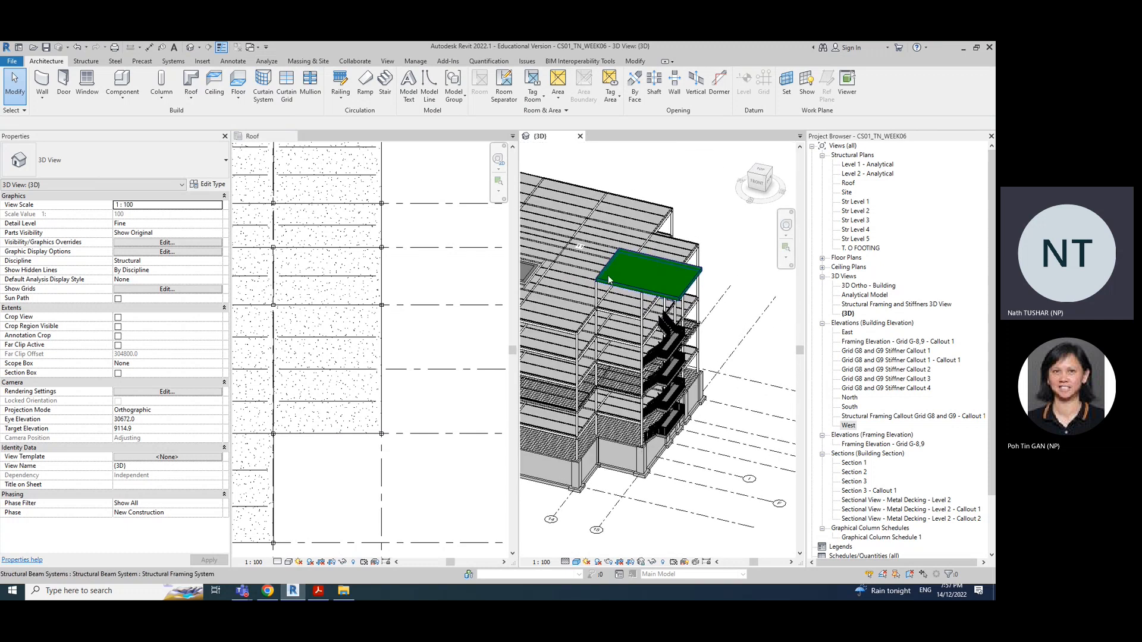
{"action": "left_click", "coordinate": [681, 292]}
{"action": "left_click", "coordinate": [726, 307]}
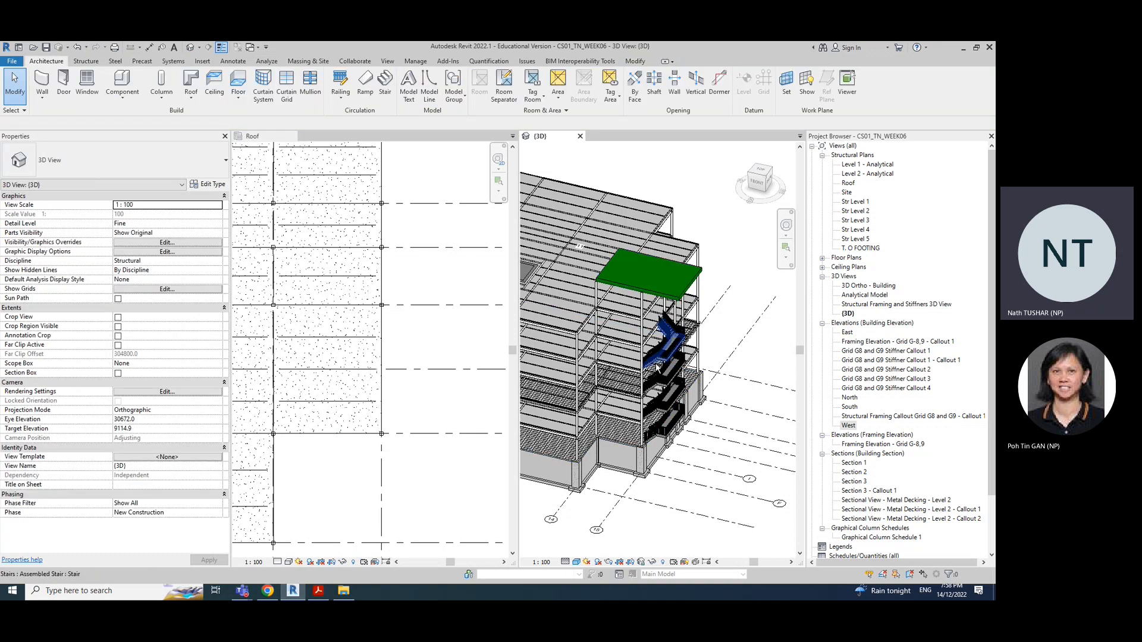
{"action": "middle_click_drag", "start_coordinate": [760, 409], "coordinate": [684, 458], "text": "shift"}
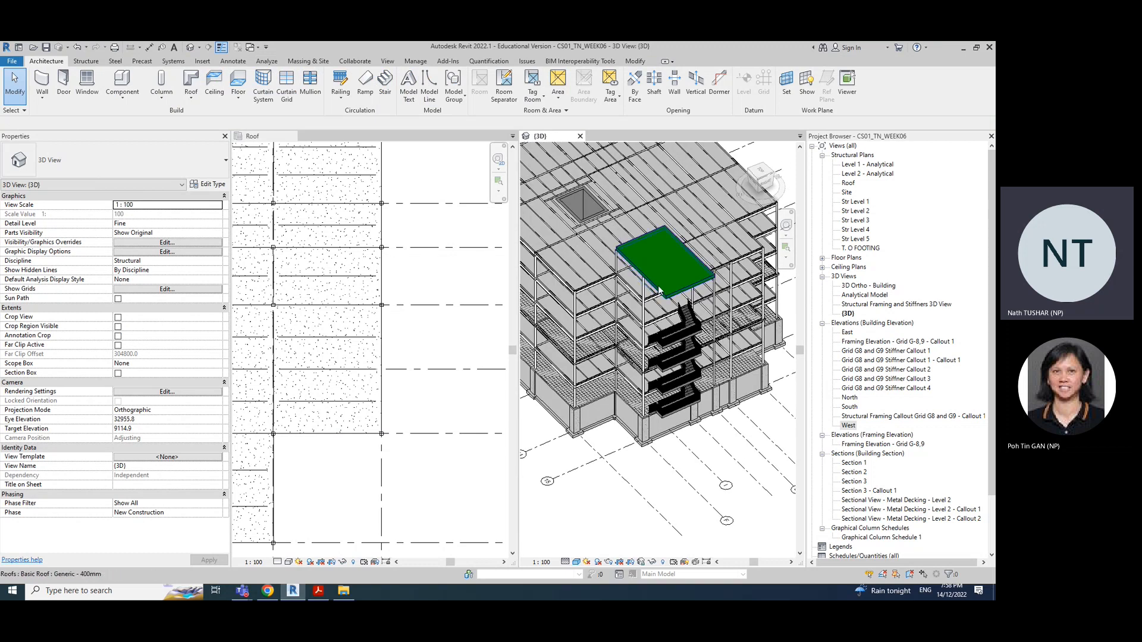
Reopen the roof's footprint and move its lower edge outward in plan to 2500 from the adjacent grid line
{"action": "left_click", "coordinate": [663, 292]}
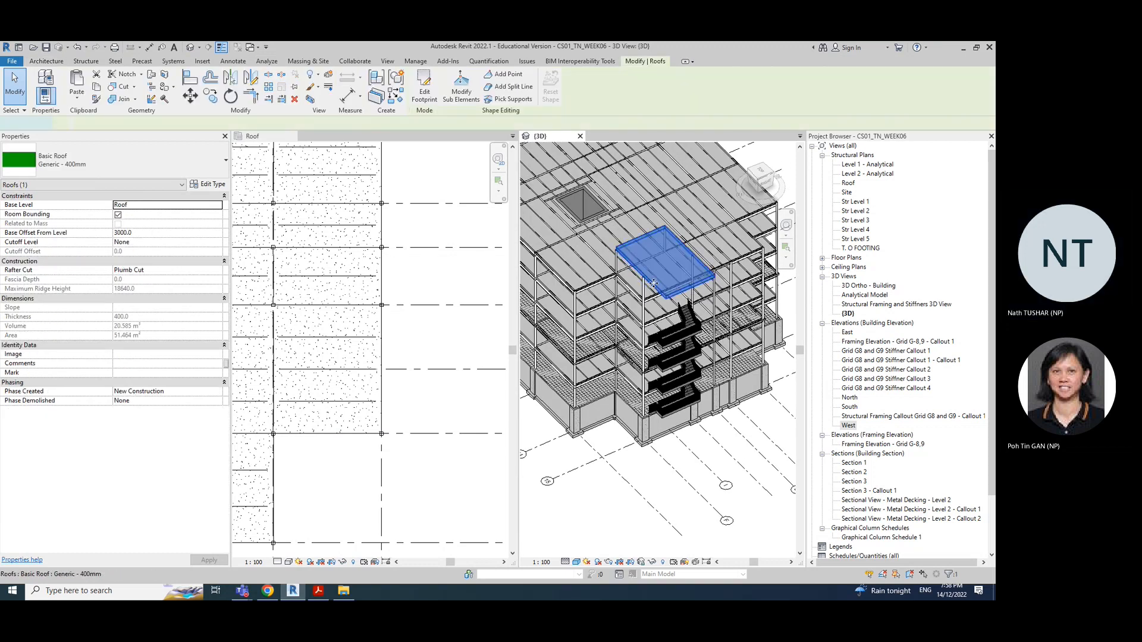
{"action": "double_click", "coordinate": [650, 284]}
{"action": "left_click", "coordinate": [402, 434]}
{"action": "left_click_drag", "start_coordinate": [402, 434], "coordinate": [415, 487]}
{"action": "left_click", "coordinate": [439, 467]}
{"action": "left_click", "coordinate": [446, 487]}
{"action": "left_click", "coordinate": [486, 460]}
{"action": "type", "text": "2"}
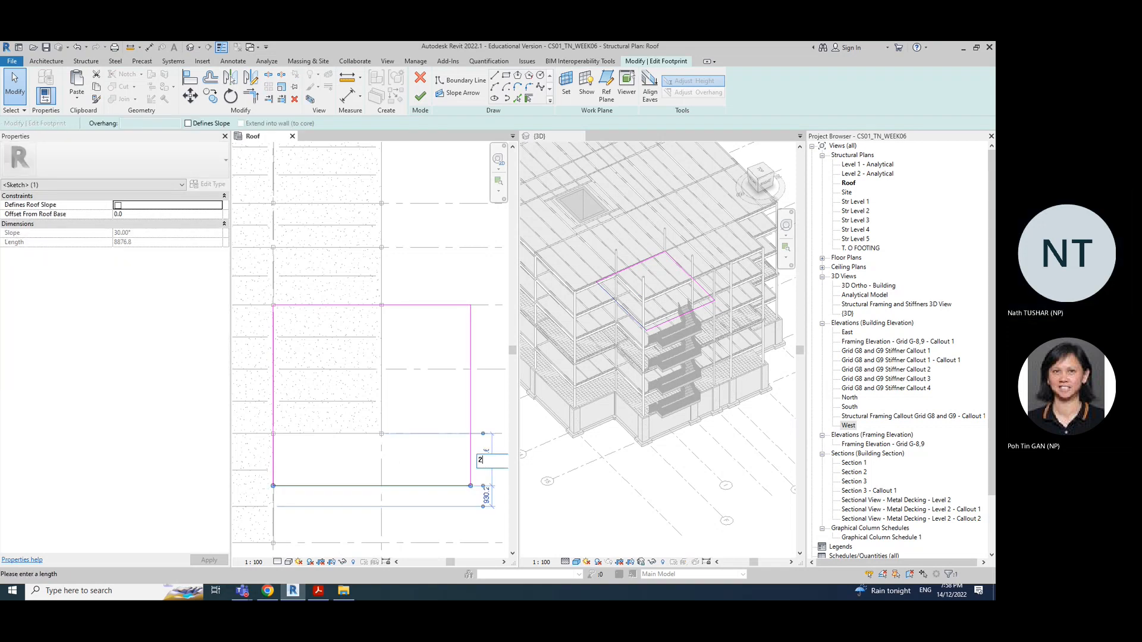
{"action": "type", "text": "500"}
{"action": "key", "text": "Return"}
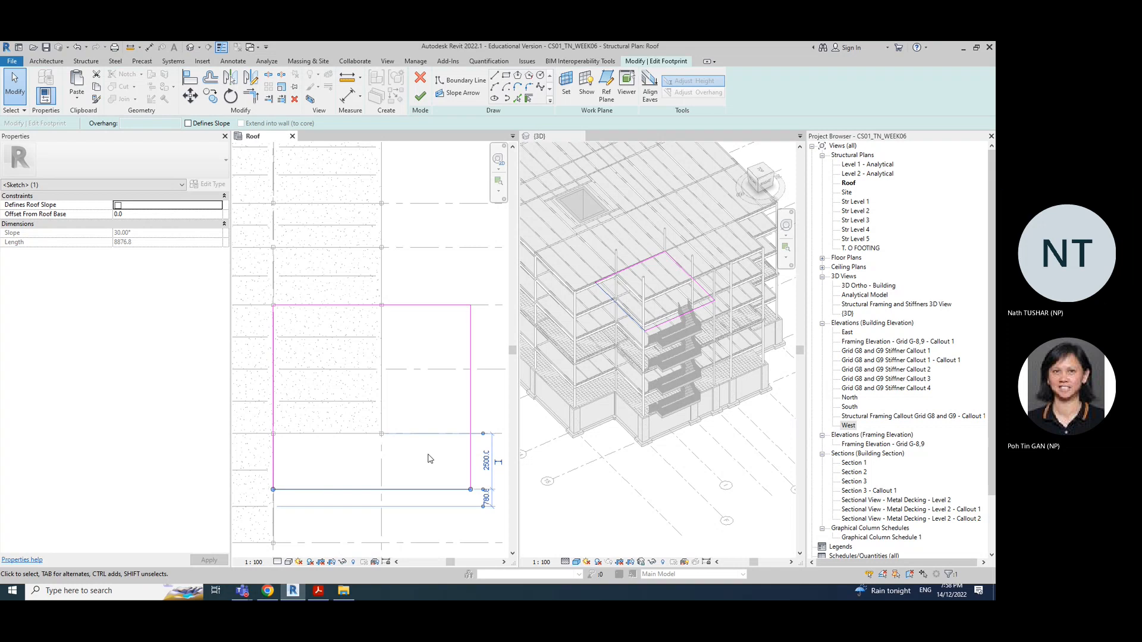
Move the footprint's upper edge in plan outward onto the next column grid line and finish the roof
{"action": "left_click", "coordinate": [416, 305]}
{"action": "left_click_drag", "start_coordinate": [416, 305], "coordinate": [423, 230]}
{"action": "left_click", "coordinate": [401, 279]}
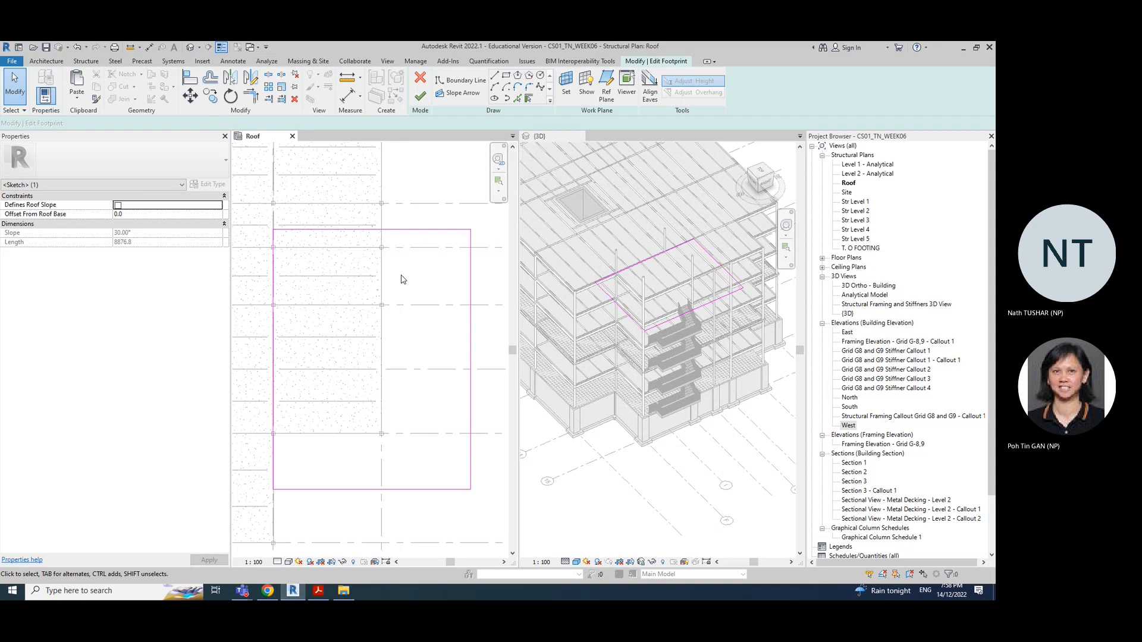
{"action": "left_click", "coordinate": [420, 229]}
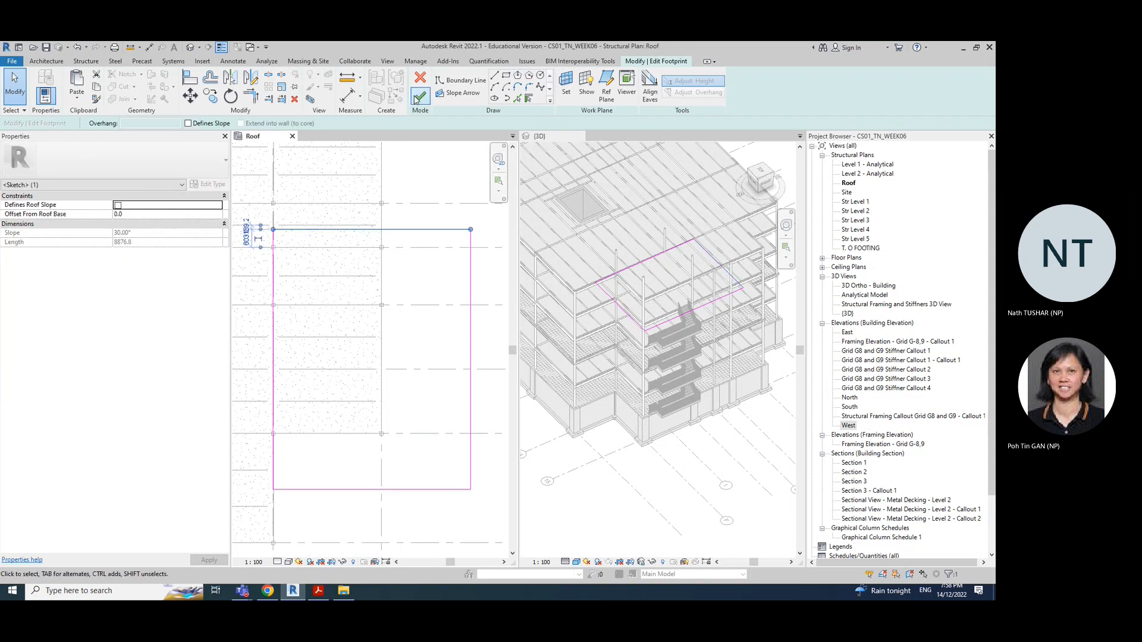
{"action": "mouse_move", "coordinate": [411, 232]}
{"action": "left_mouse_down"}
{"action": "mouse_move", "coordinate": [406, 262]}
{"action": "mouse_move", "coordinate": [411, 248]}
{"action": "left_mouse_up"}
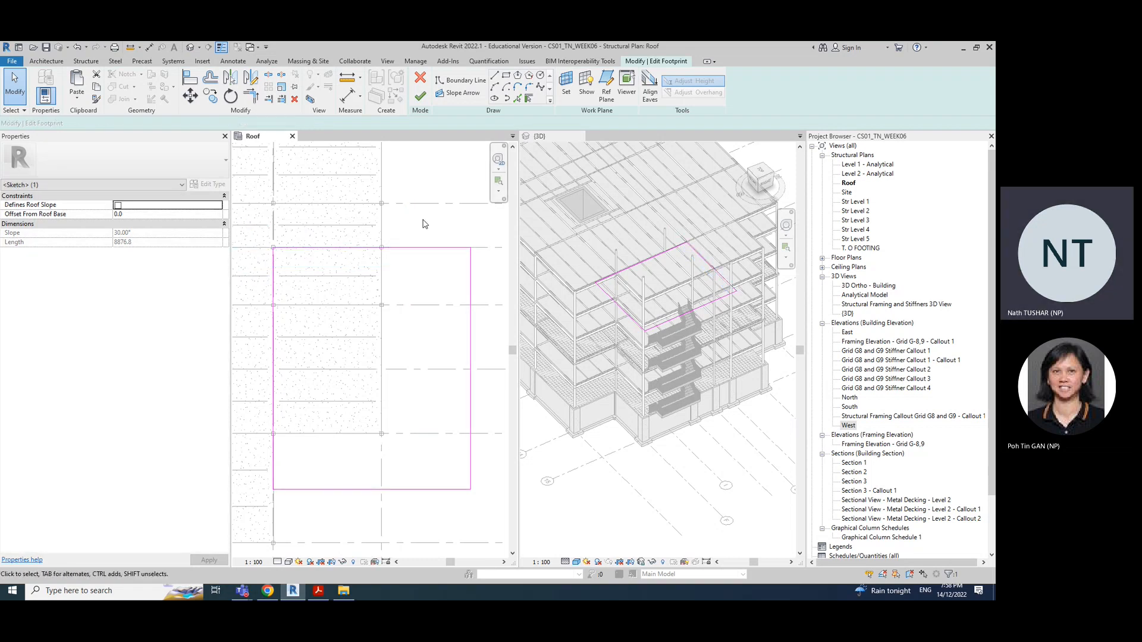
{"action": "left_click", "coordinate": [424, 224]}
{"action": "left_click", "coordinate": [420, 96]}
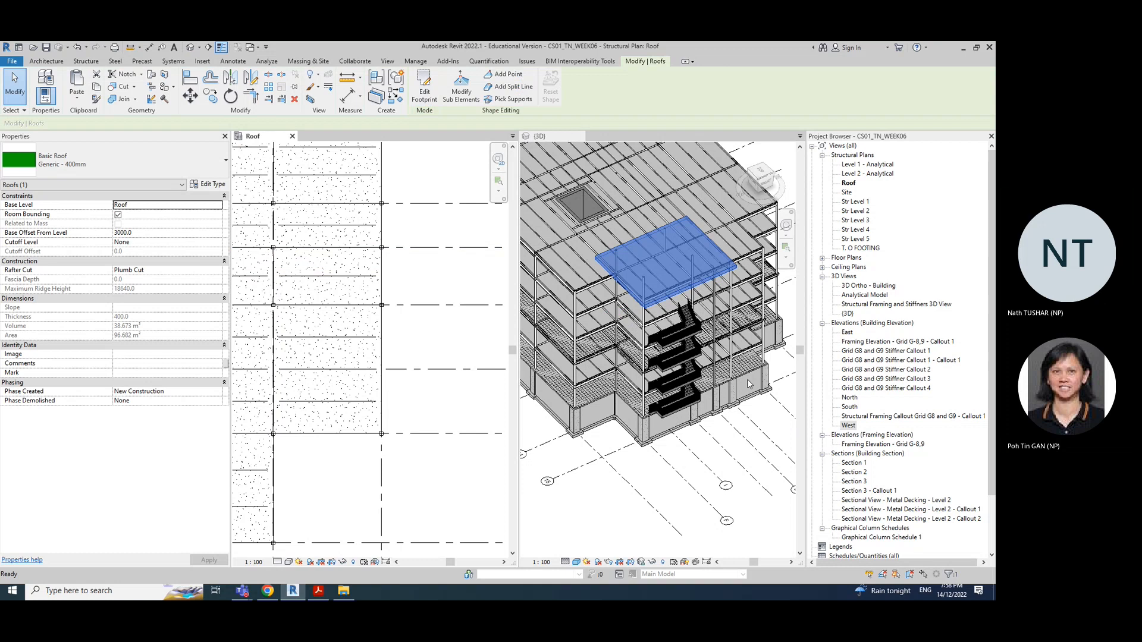
{"action": "left_click", "coordinate": [789, 353]}
{"action": "left_click", "coordinate": [771, 429]}
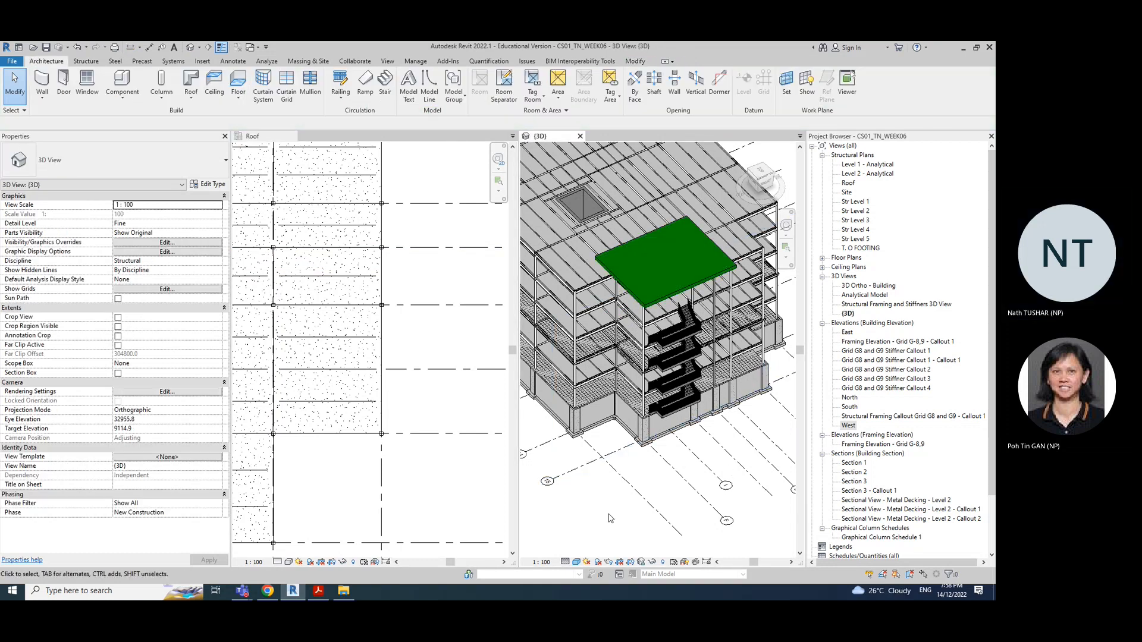
Open the material choice for the roof type's structure layer and search the materials for wood and timber
{"action": "middle_click_drag", "start_coordinate": [531, 492], "coordinate": [711, 470], "text": "shift"}
{"action": "left_click", "coordinate": [729, 272]}
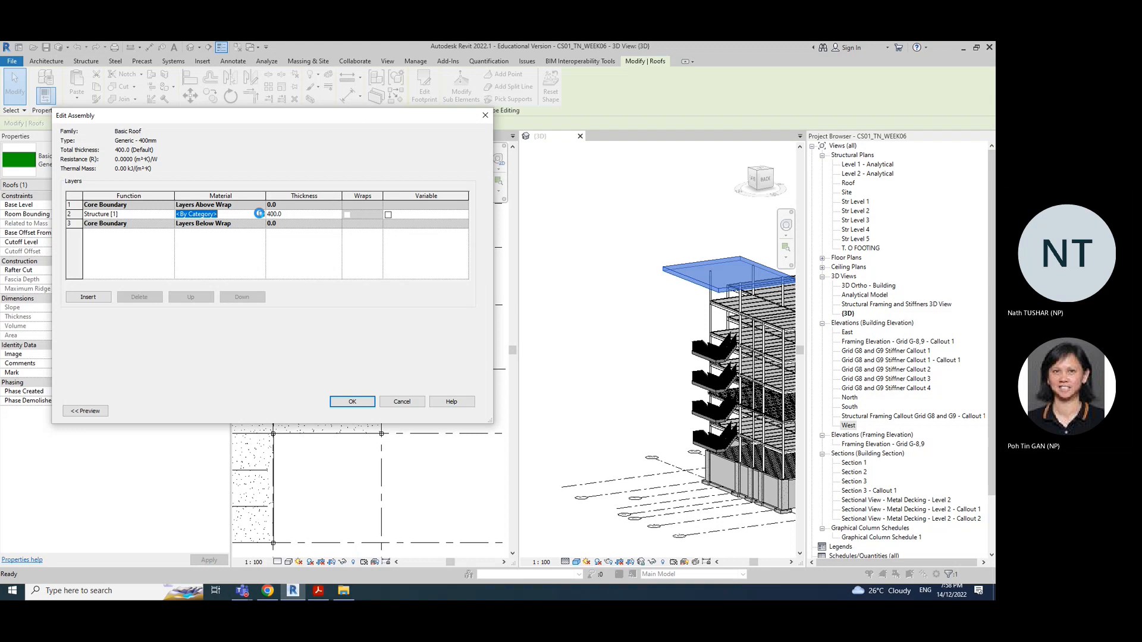
{"action": "left_click", "coordinate": [261, 215]}
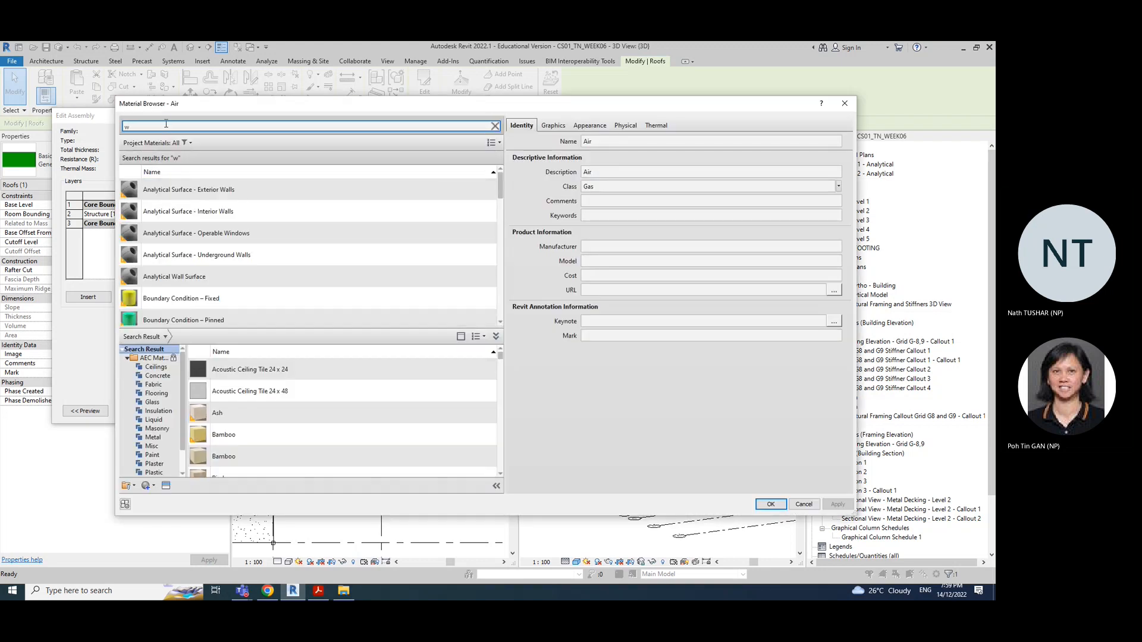
{"action": "type", "text": "ood"}
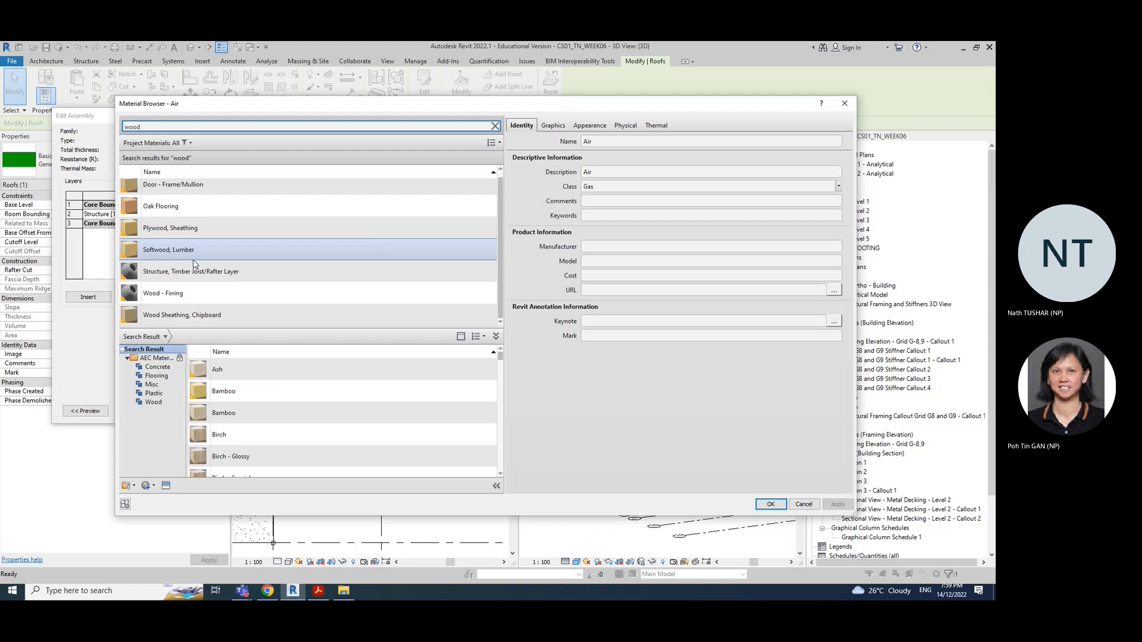
{"action": "double_click", "coordinate": [132, 126]}
{"action": "type", "text": "timber"}
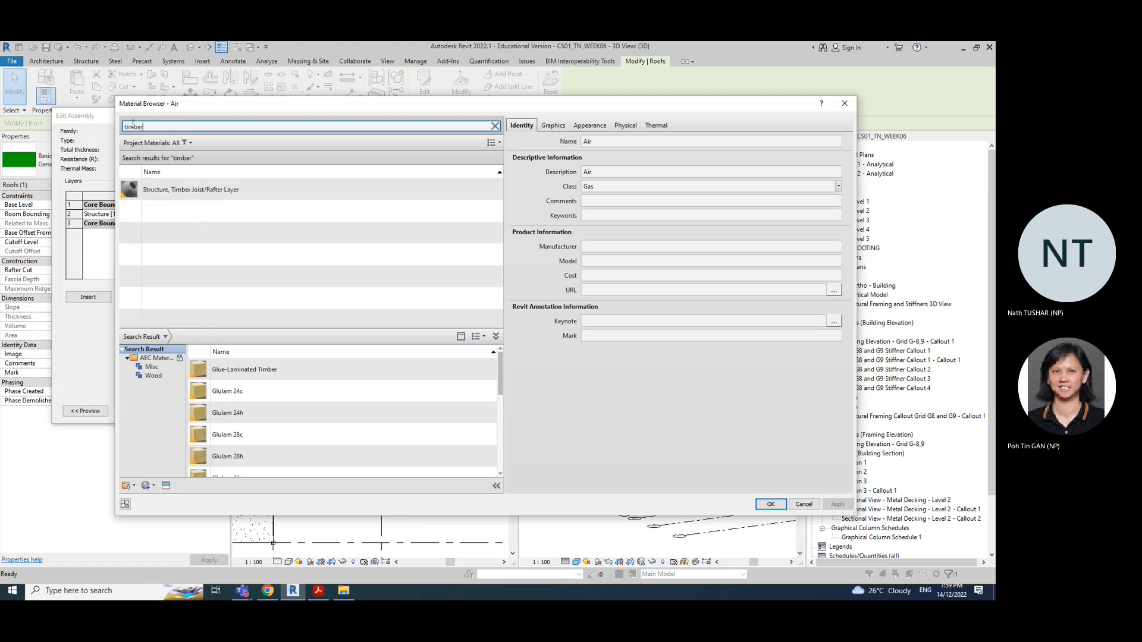
Assign a grey material to the roof type's structure layer, confirm the assembly and type changes, and deselect the roof
{"action": "double_click", "coordinate": [133, 126]}
{"action": "left_click", "coordinate": [770, 504]}
{"action": "left_click", "coordinate": [360, 403]}
{"action": "left_click", "coordinate": [463, 411]}
{"action": "left_click", "coordinate": [364, 411]}
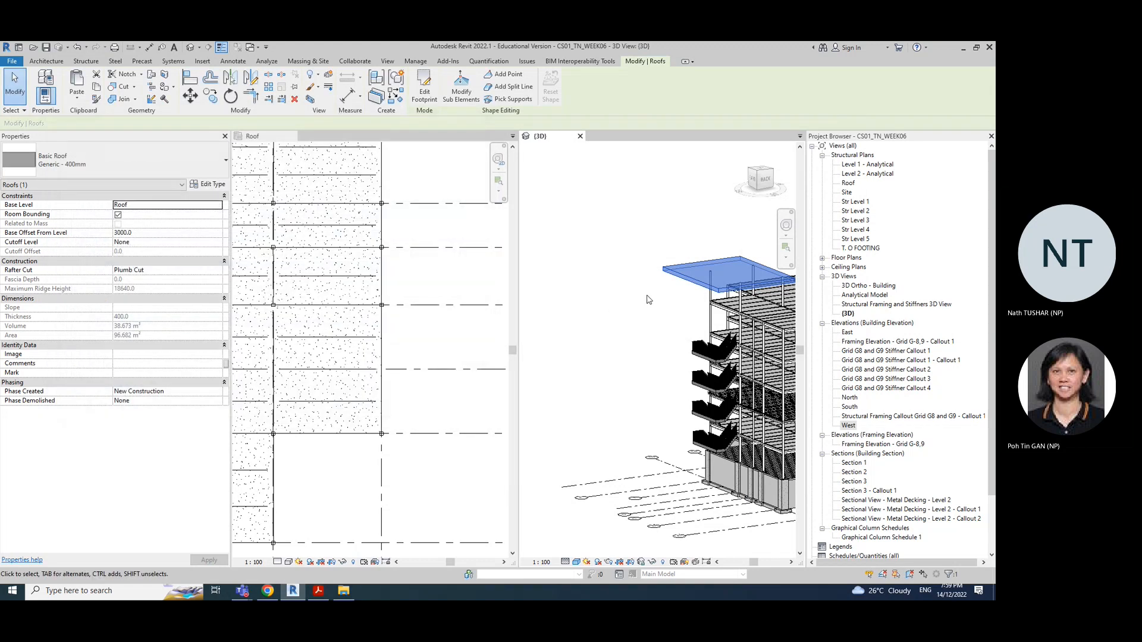
{"action": "left_click", "coordinate": [648, 299]}
{"action": "middle_click_drag", "start_coordinate": [648, 299], "coordinate": [778, 335], "text": "shift"}
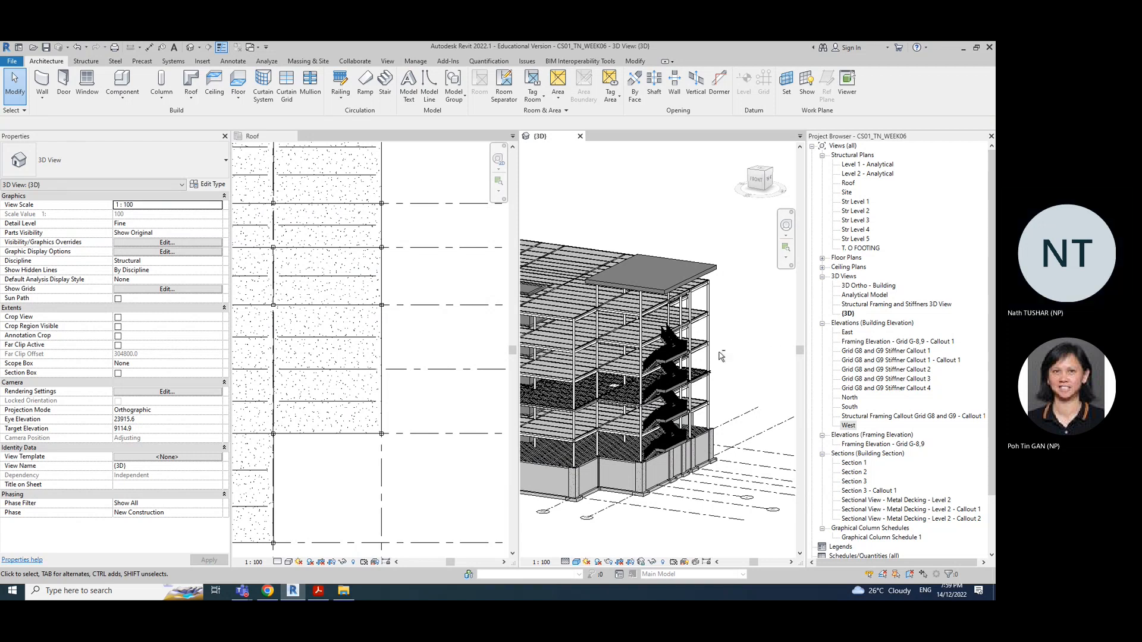
Look through the model categories in the 3D view's visibility/graphic overrides and close them without editing
{"action": "middle_click_drag", "start_coordinate": [723, 357], "coordinate": [746, 318], "text": "shift"}
{"action": "scroll", "coordinate": [705, 354], "scroll_direction": "up", "scroll_amount": 3}
{"action": "left_click", "coordinate": [167, 243]}
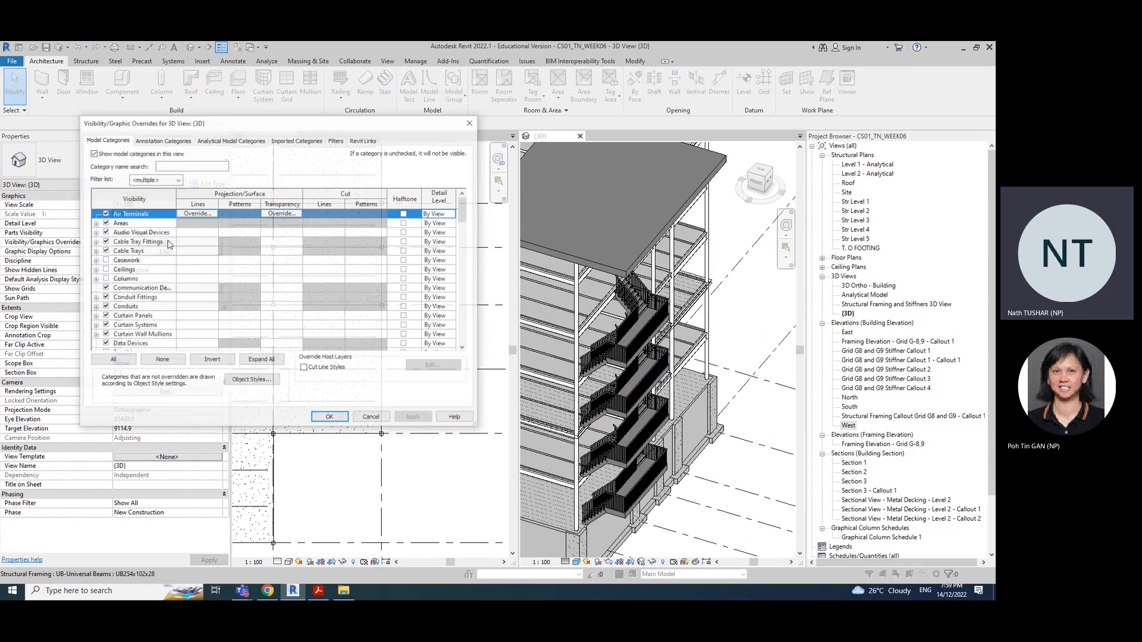
{"action": "scroll", "coordinate": [152, 300], "scroll_direction": "down", "scroll_amount": 10}
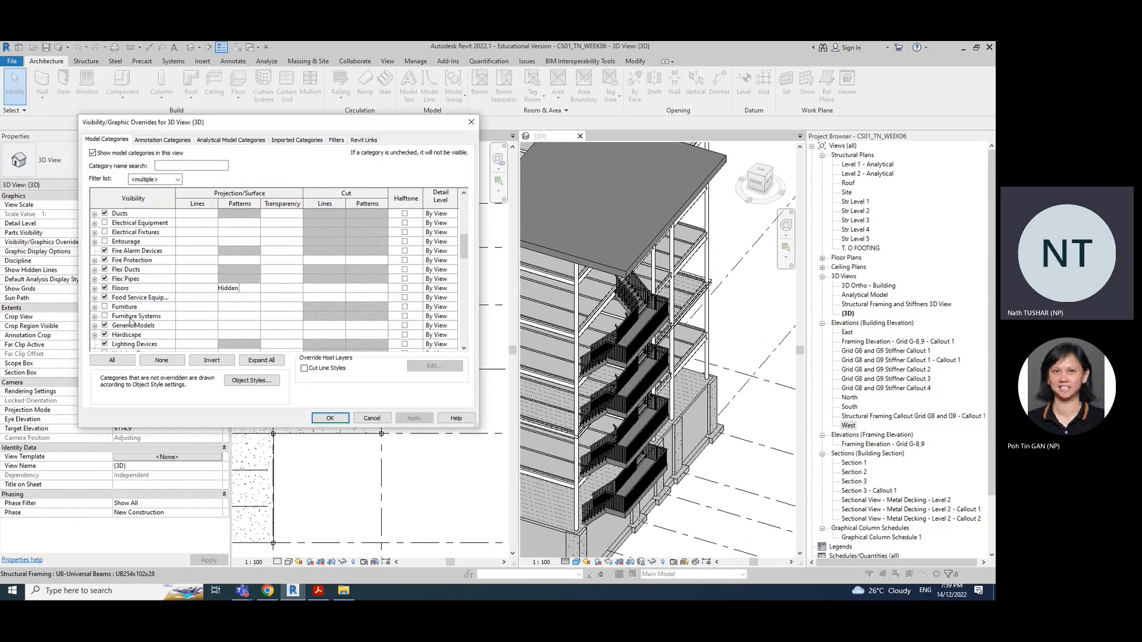
{"action": "scroll", "coordinate": [134, 322], "scroll_direction": "down", "scroll_amount": 2}
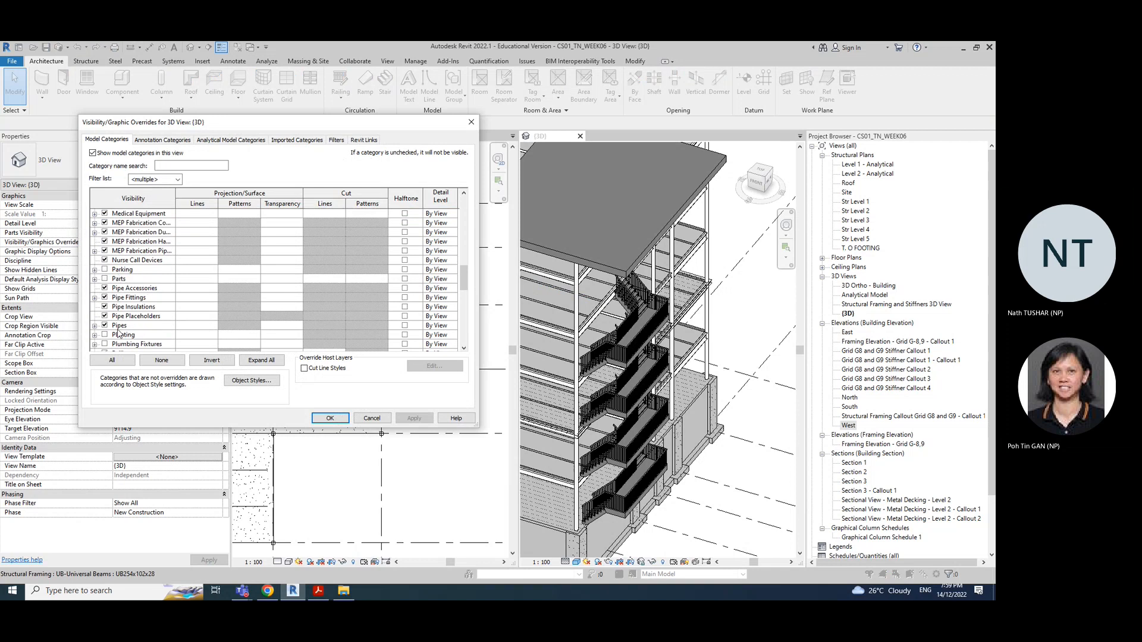
{"action": "scroll", "coordinate": [108, 335], "scroll_direction": "down", "scroll_amount": 2}
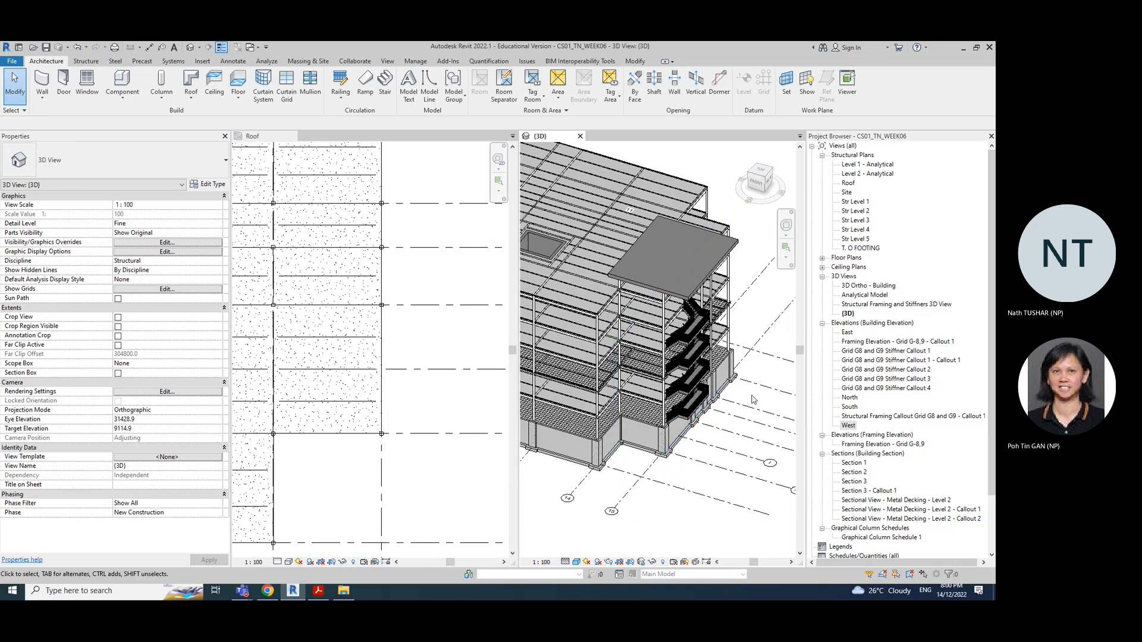
Inspect the grey roof and the external staircase from the front, above and the corner of the building
{"action": "scroll", "coordinate": [753, 400], "scroll_direction": "down", "scroll_amount": 1}
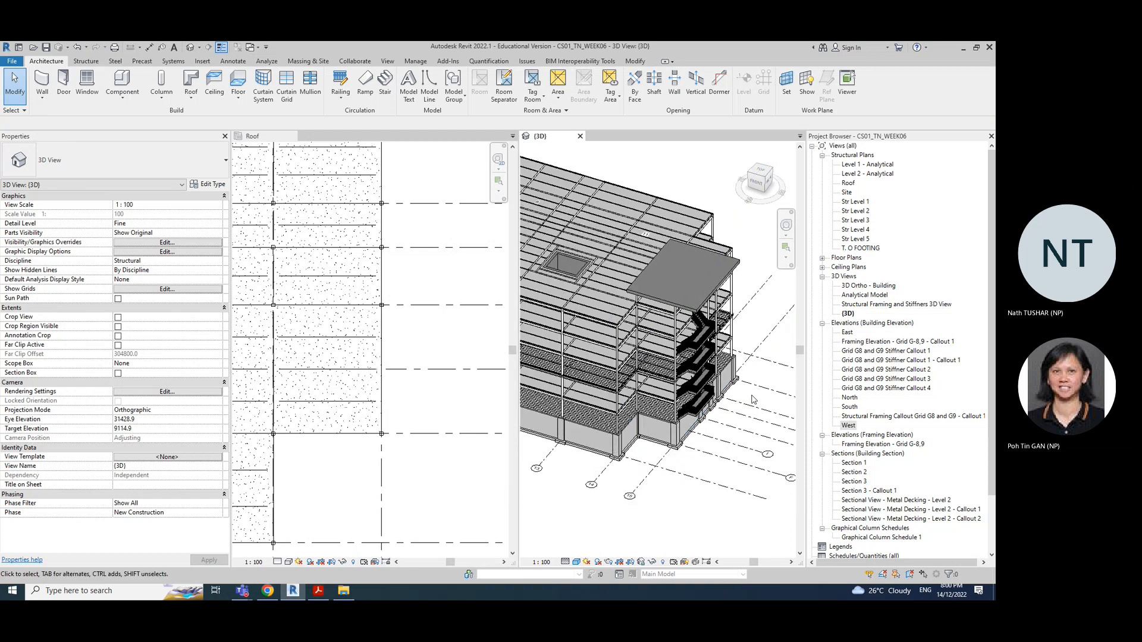
{"action": "middle_click_drag", "start_coordinate": [766, 405], "coordinate": [735, 397]}
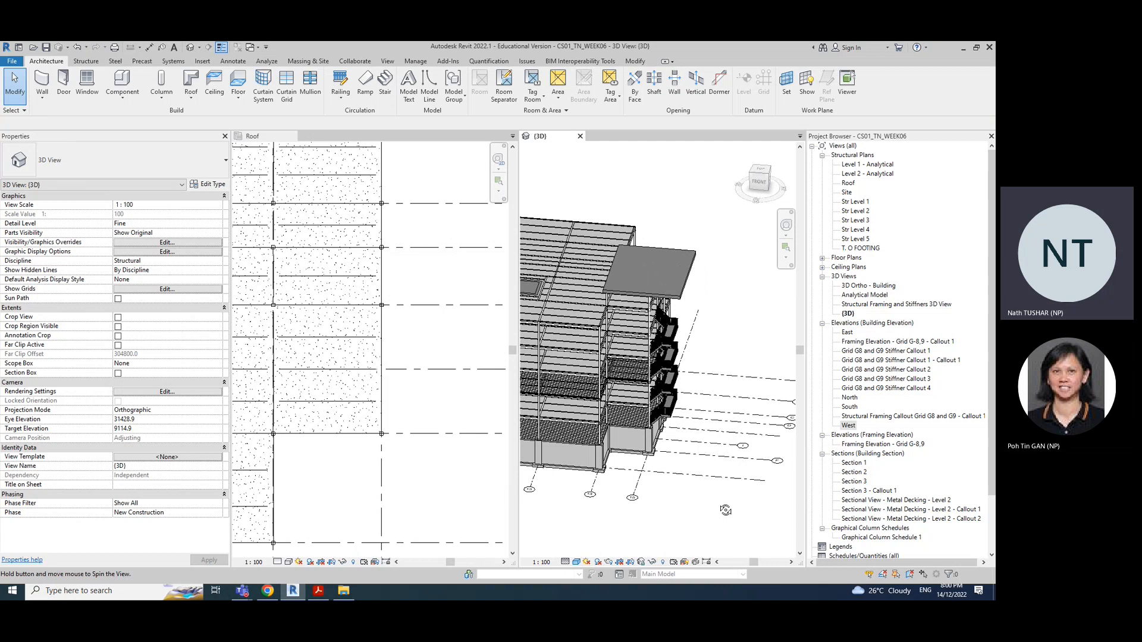
{"action": "middle_click_drag", "start_coordinate": [734, 397], "coordinate": [673, 509], "text": "shift"}
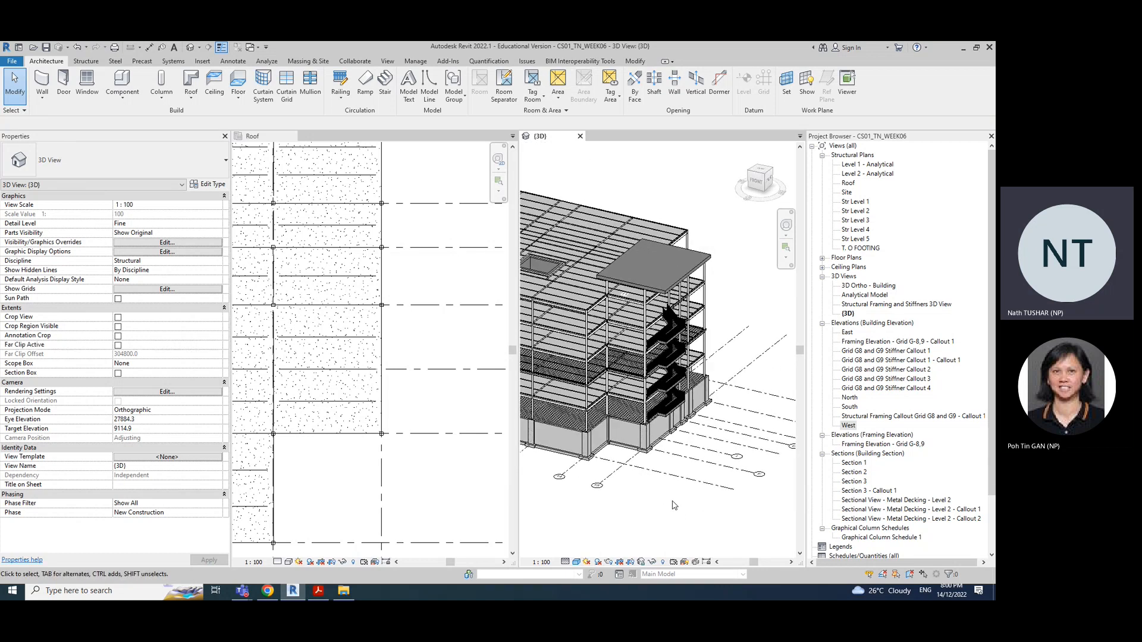
{"action": "scroll", "coordinate": [675, 510], "scroll_direction": "down", "scroll_amount": 4}
{"action": "scroll", "coordinate": [680, 418], "scroll_direction": "up", "scroll_amount": 5}
{"action": "middle_click_drag", "start_coordinate": [684, 362], "coordinate": [741, 354], "text": "shift"}
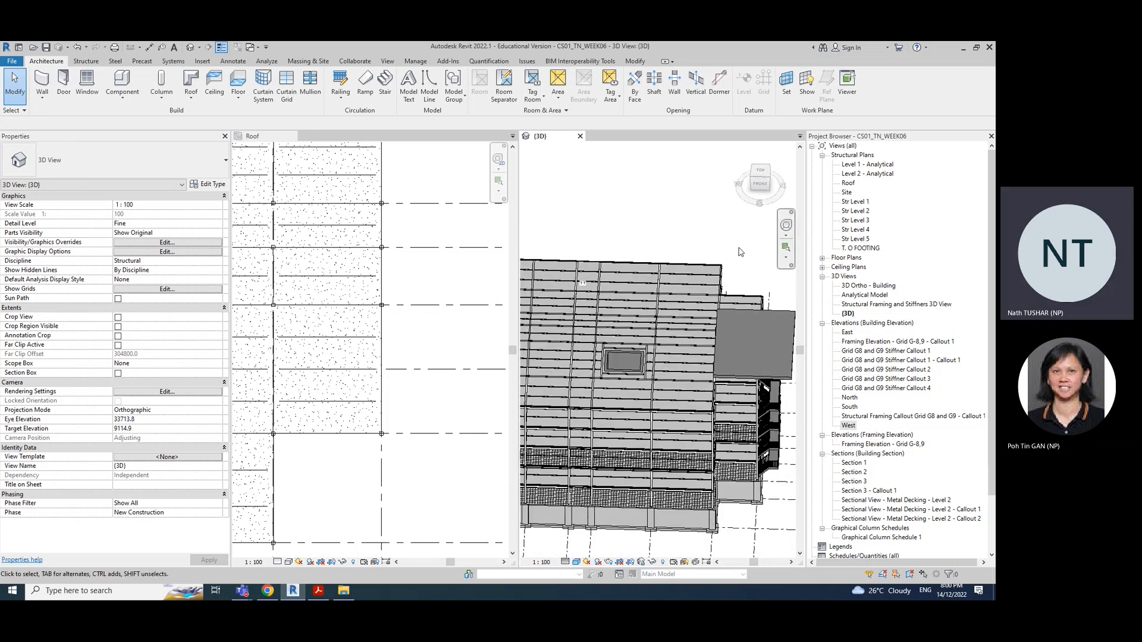
{"action": "middle_click_drag", "start_coordinate": [741, 250], "coordinate": [593, 185], "text": "shift"}
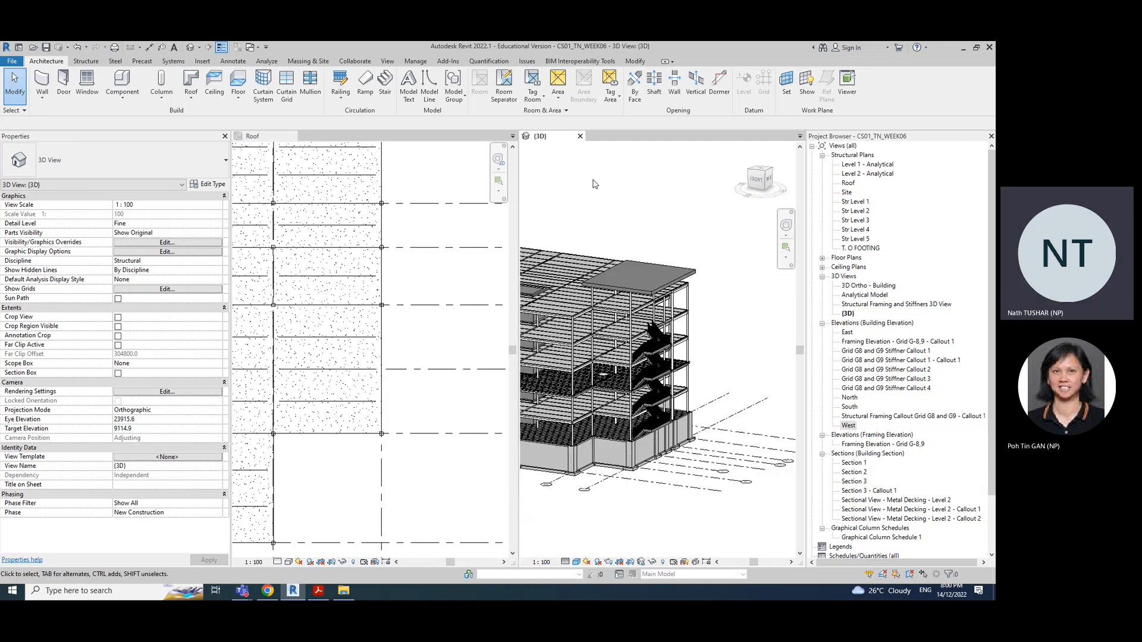
Review the run, landing and support settings in the lowest external stair flight's type properties and close them without changes
{"action": "middle_click_drag", "start_coordinate": [748, 337], "coordinate": [732, 322], "text": "shift"}
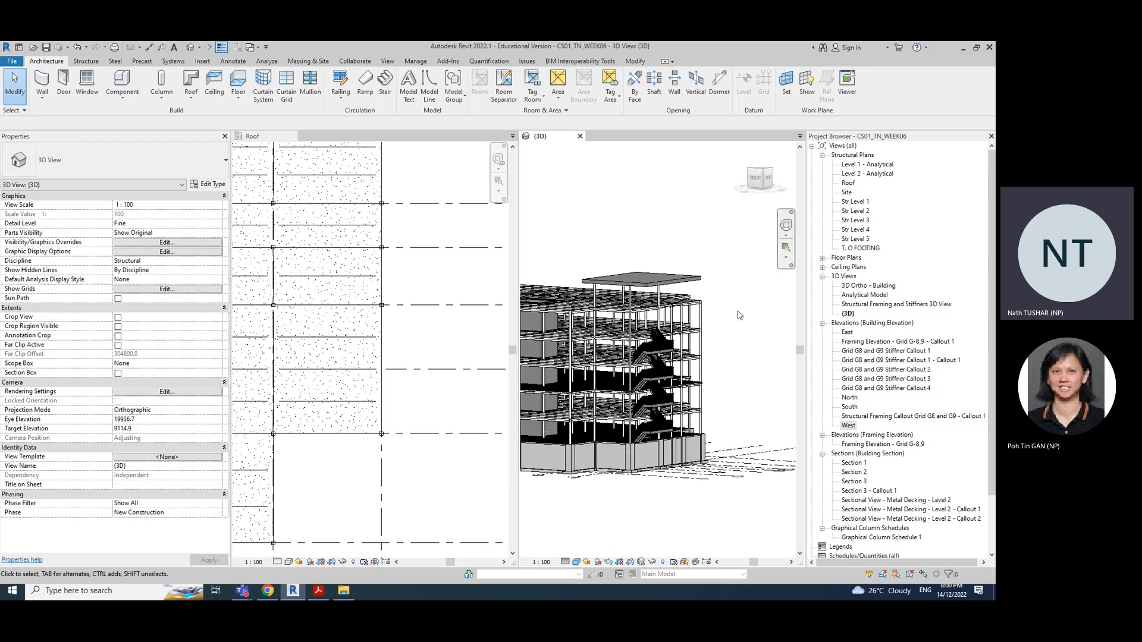
{"action": "middle_click_drag", "start_coordinate": [739, 315], "coordinate": [696, 362], "text": "shift"}
{"action": "scroll", "coordinate": [654, 336], "scroll_direction": "up", "scroll_amount": 4}
{"action": "left_click", "coordinate": [657, 327]}
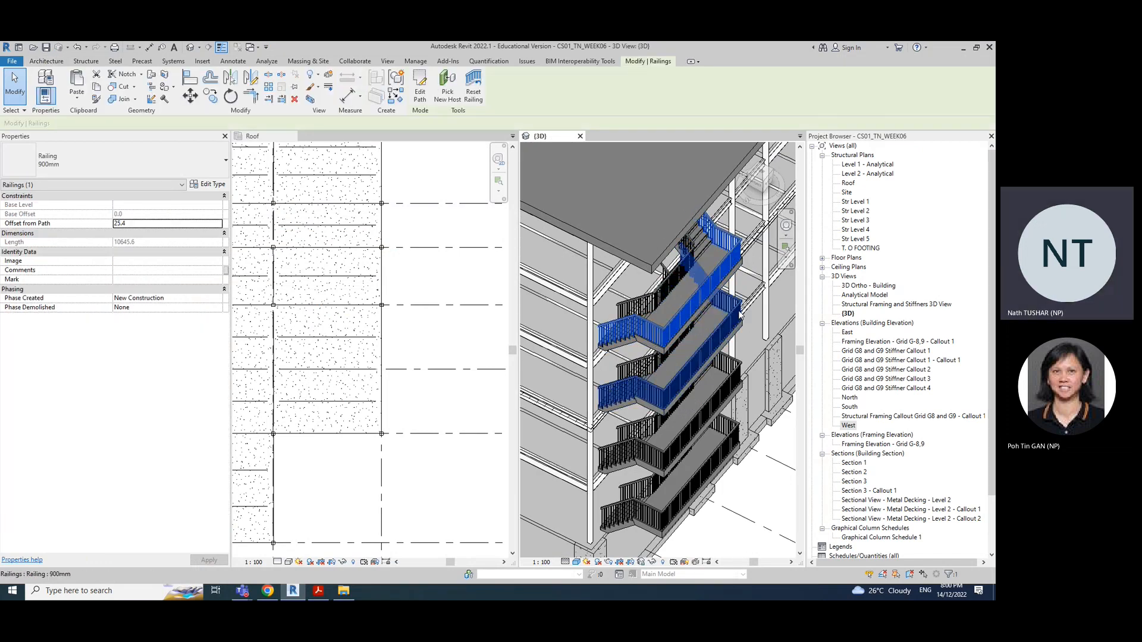
{"action": "left_click", "coordinate": [719, 489]}
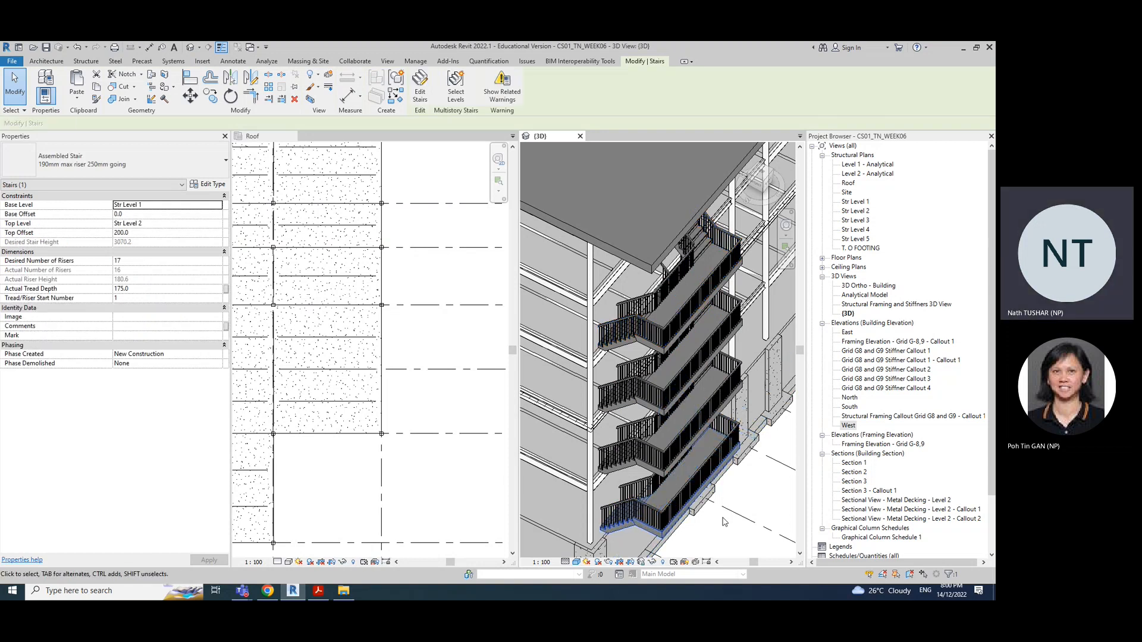
{"action": "left_click", "coordinate": [201, 185]}
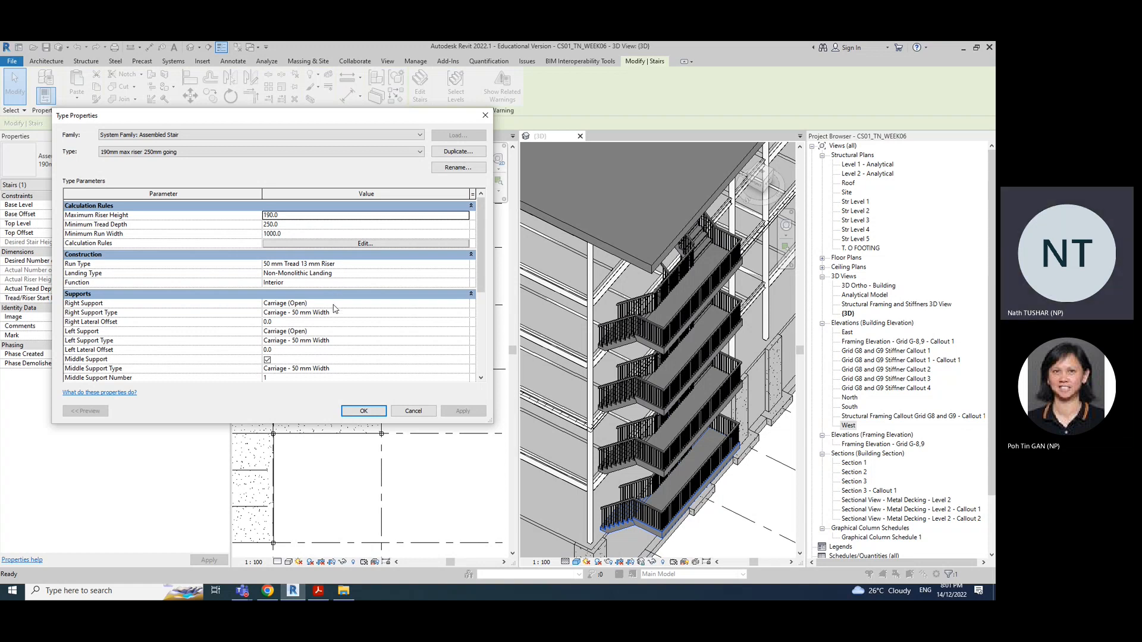
{"action": "scroll", "coordinate": [334, 308], "scroll_direction": "down", "scroll_amount": 1}
{"action": "scroll", "coordinate": [333, 309], "scroll_direction": "down", "scroll_amount": 5}
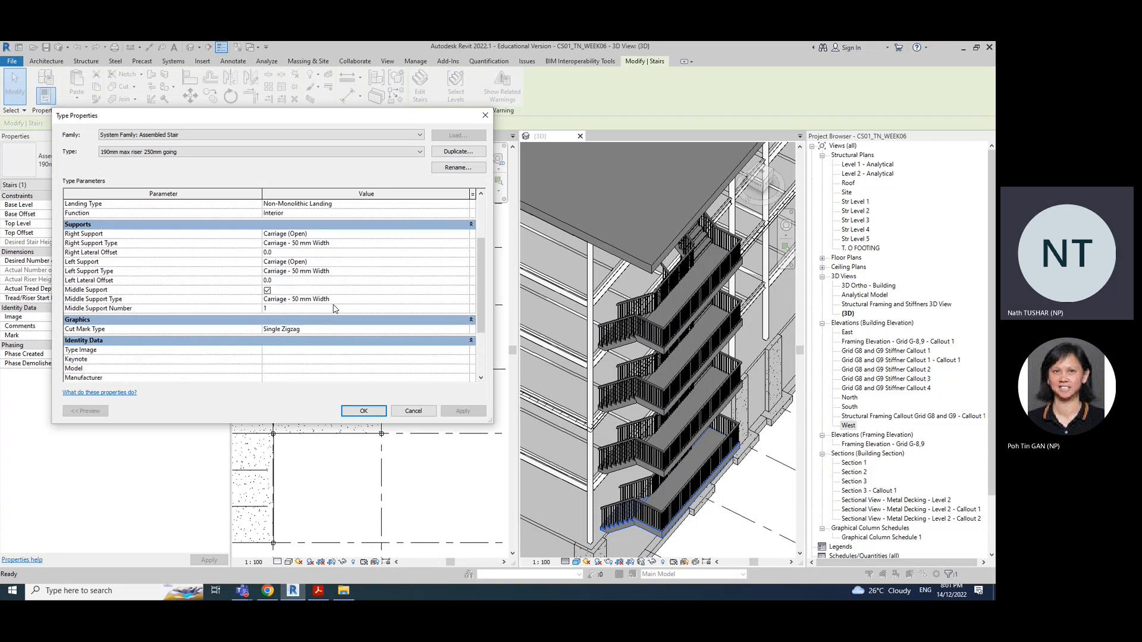
{"action": "left_click", "coordinate": [414, 411]}
Review the top rail and handrail settings in the lowest flight's 900mm railing type and close them without changes
{"action": "left_click", "coordinate": [723, 455]}
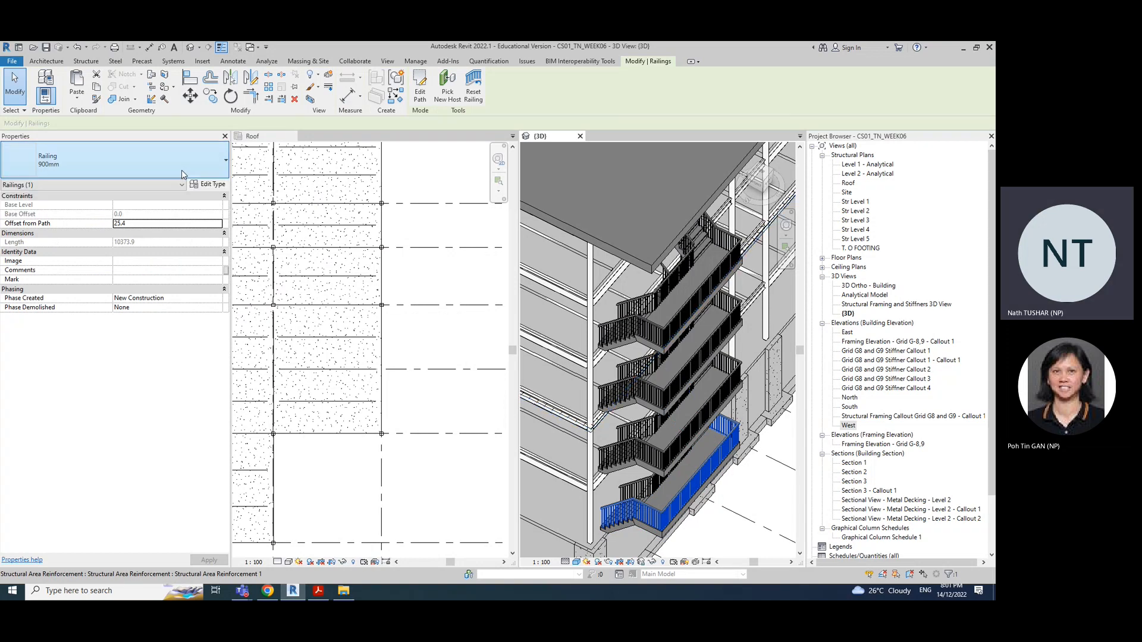
{"action": "left_click", "coordinate": [212, 186]}
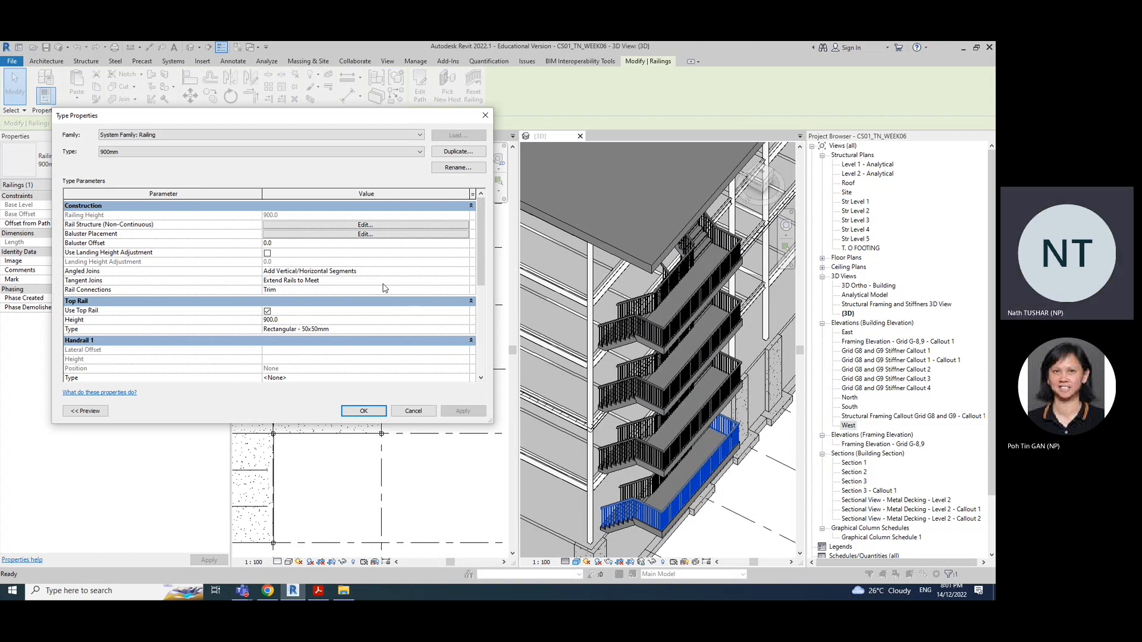
{"action": "scroll", "coordinate": [384, 288], "scroll_direction": "down", "scroll_amount": 1}
{"action": "scroll", "coordinate": [383, 287], "scroll_direction": "down", "scroll_amount": 1}
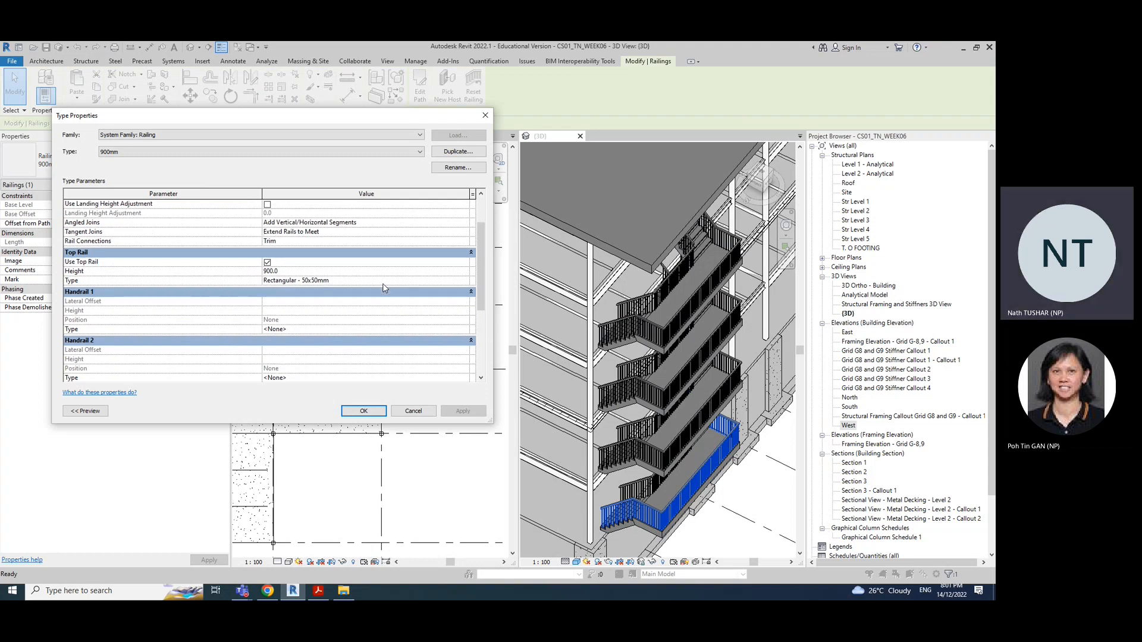
{"action": "left_click", "coordinate": [355, 329]}
{"action": "scroll", "coordinate": [354, 314], "scroll_direction": "up", "scroll_amount": 2}
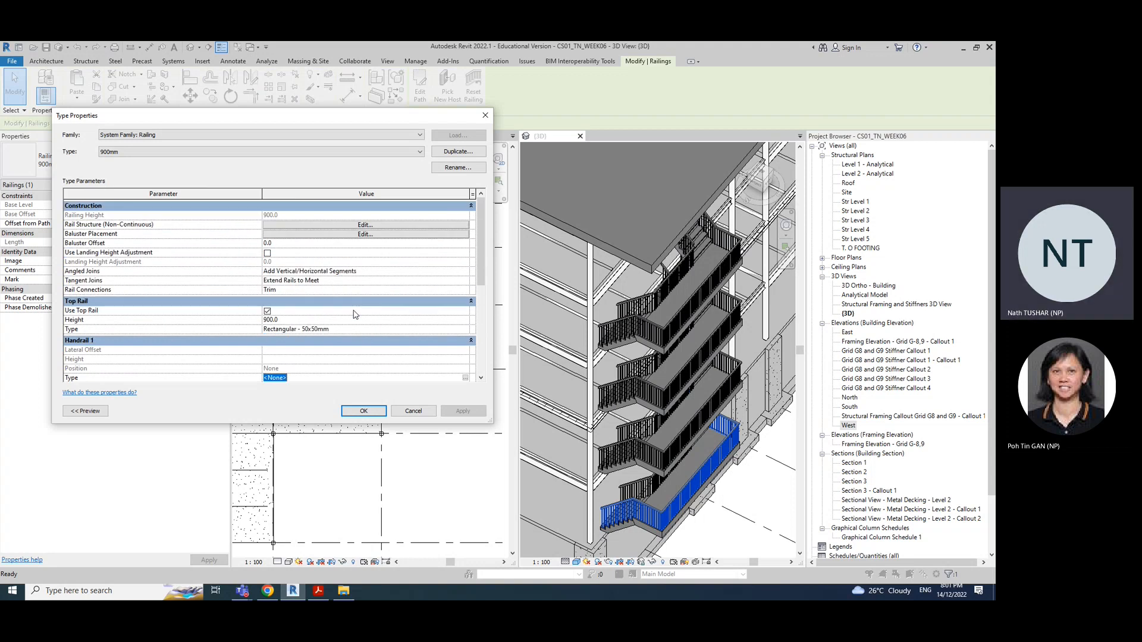
{"action": "left_click", "coordinate": [355, 329]}
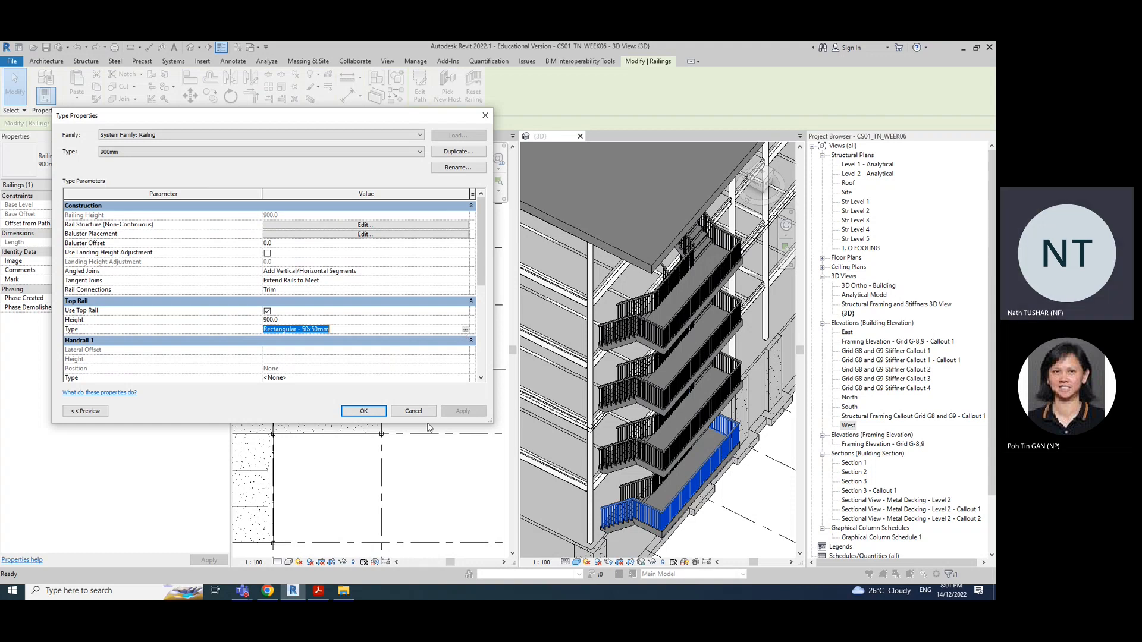
{"action": "left_click", "coordinate": [413, 411]}
Examine the type properties of the Handrail 2 option in the 900mm railing type, cancel them and deselect the railing
{"action": "left_click", "coordinate": [751, 477]}
{"action": "left_click_drag", "start_coordinate": [499, 93], "coordinate": [500, 118]}
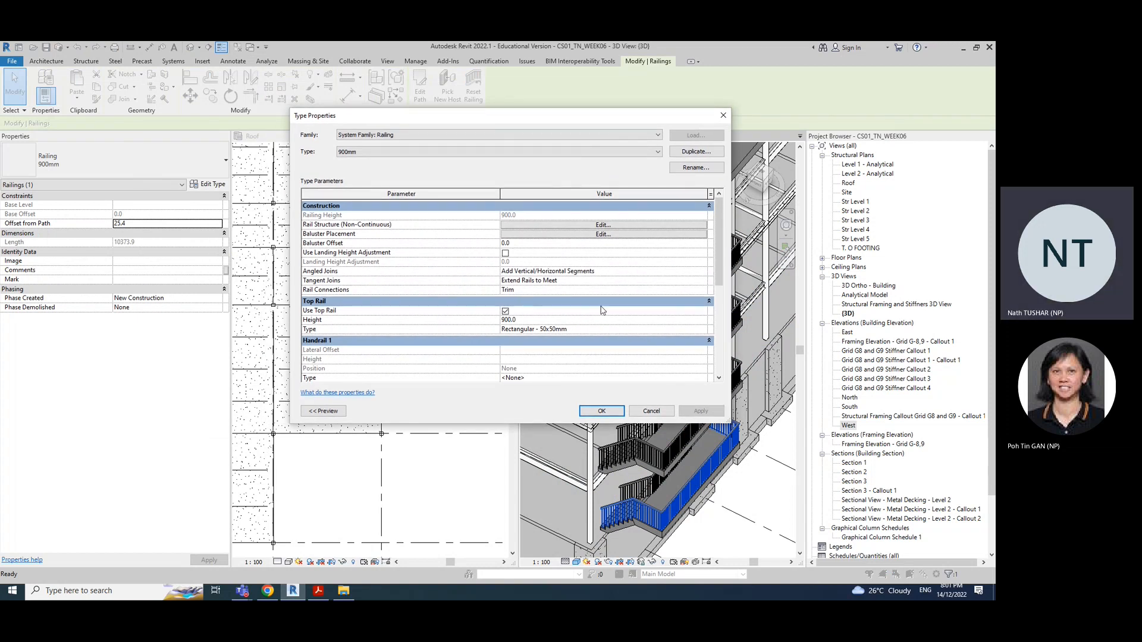
{"action": "scroll", "coordinate": [601, 310], "scroll_direction": "down", "scroll_amount": 2}
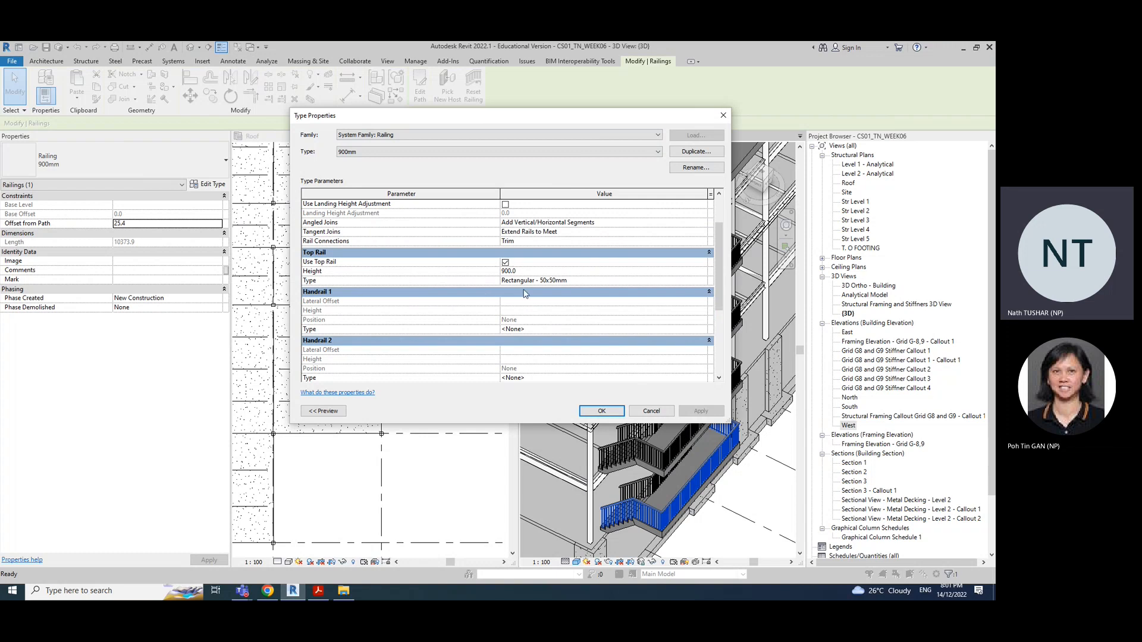
{"action": "scroll", "coordinate": [527, 315], "scroll_direction": "down", "scroll_amount": 2}
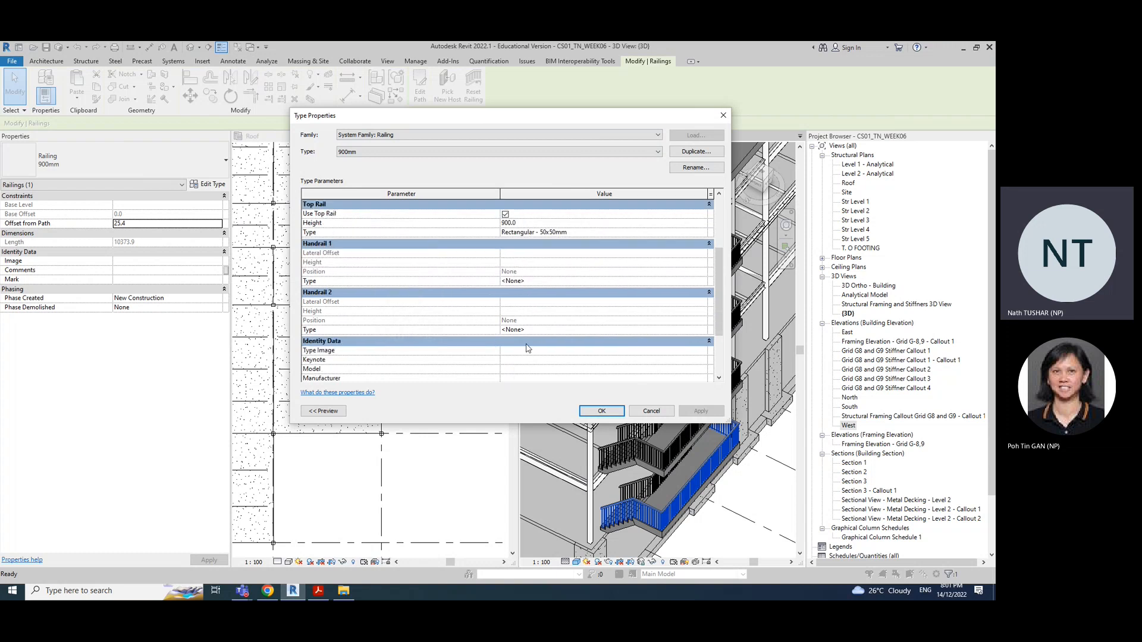
{"action": "left_click", "coordinate": [701, 330]}
{"action": "left_click", "coordinate": [702, 330]}
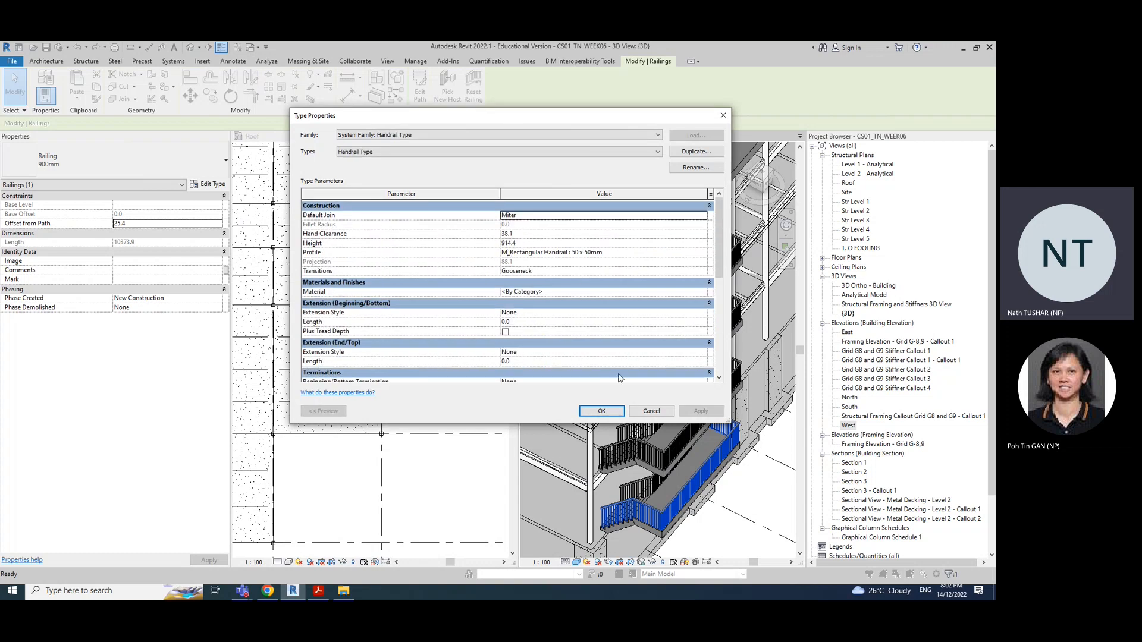
{"action": "left_click", "coordinate": [652, 411]}
{"action": "scroll", "coordinate": [571, 345], "scroll_direction": "down", "scroll_amount": 1}
{"action": "scroll", "coordinate": [621, 367], "scroll_direction": "up", "scroll_amount": 4}
{"action": "key", "text": "Escape"}
{"action": "key", "text": "Escape"}
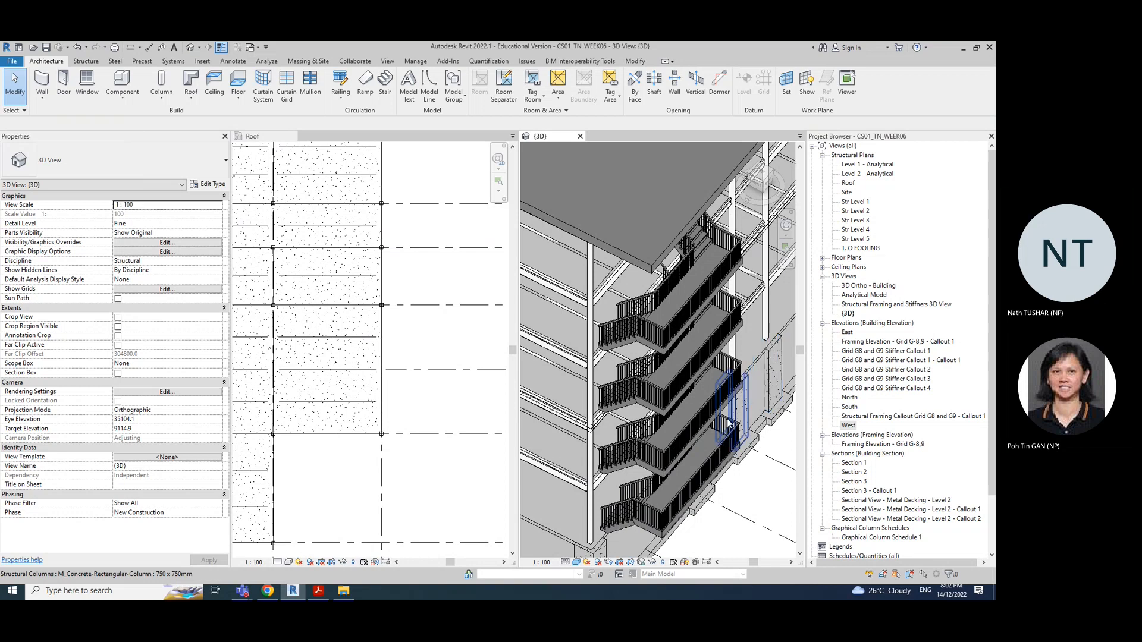
Set the 3D view's visual style to Realistic
{"action": "scroll", "coordinate": [772, 432], "scroll_direction": "down", "scroll_amount": 5}
{"action": "middle_click_drag", "start_coordinate": [772, 433], "coordinate": [735, 431]}
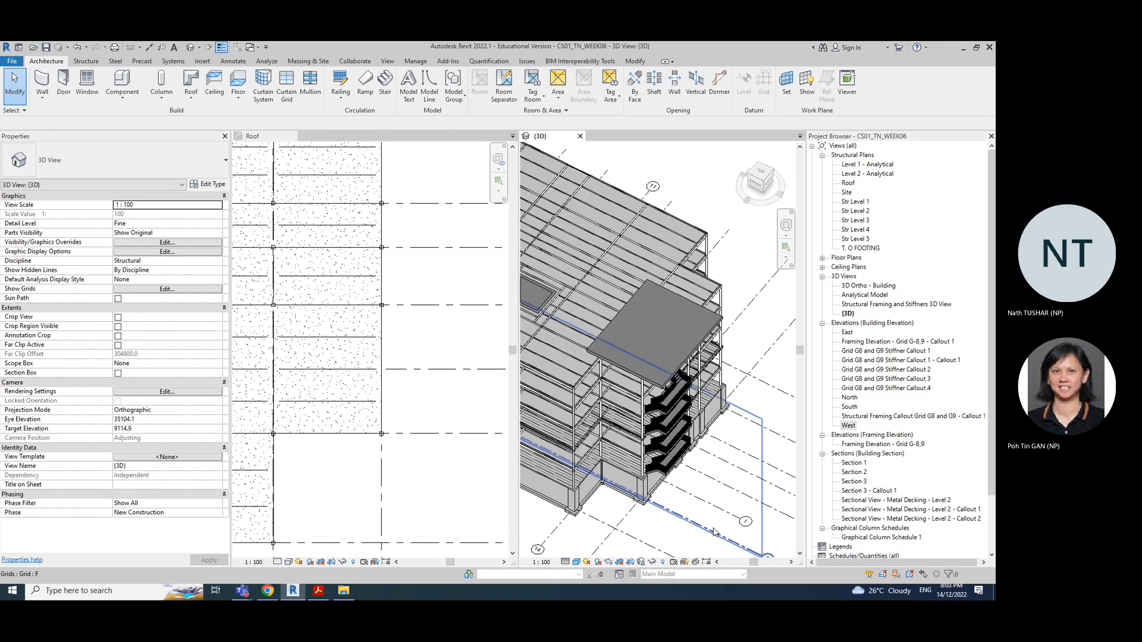
{"action": "middle_click_drag", "start_coordinate": [710, 526], "coordinate": [727, 401], "text": "shift"}
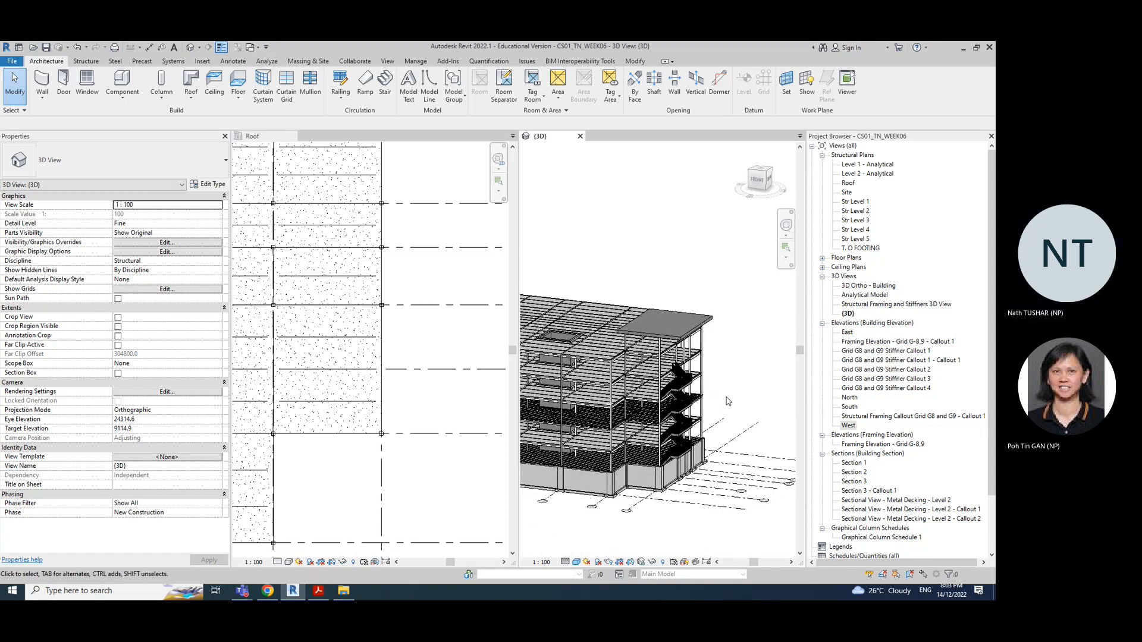
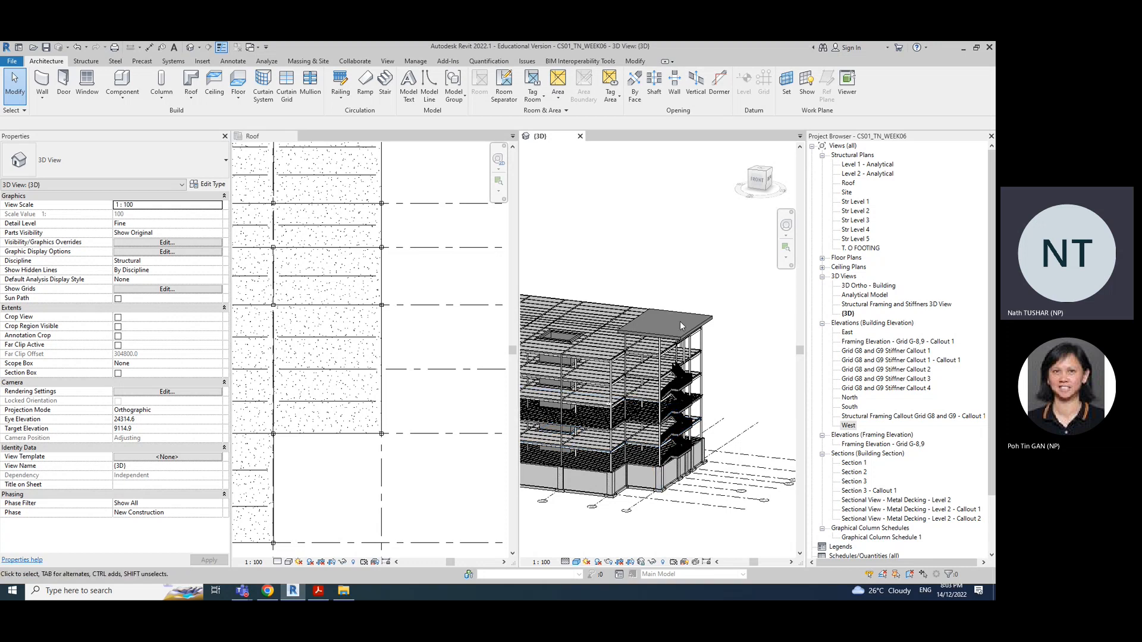
{"action": "left_click", "coordinate": [576, 562]}
{"action": "left_click", "coordinate": [584, 541]}
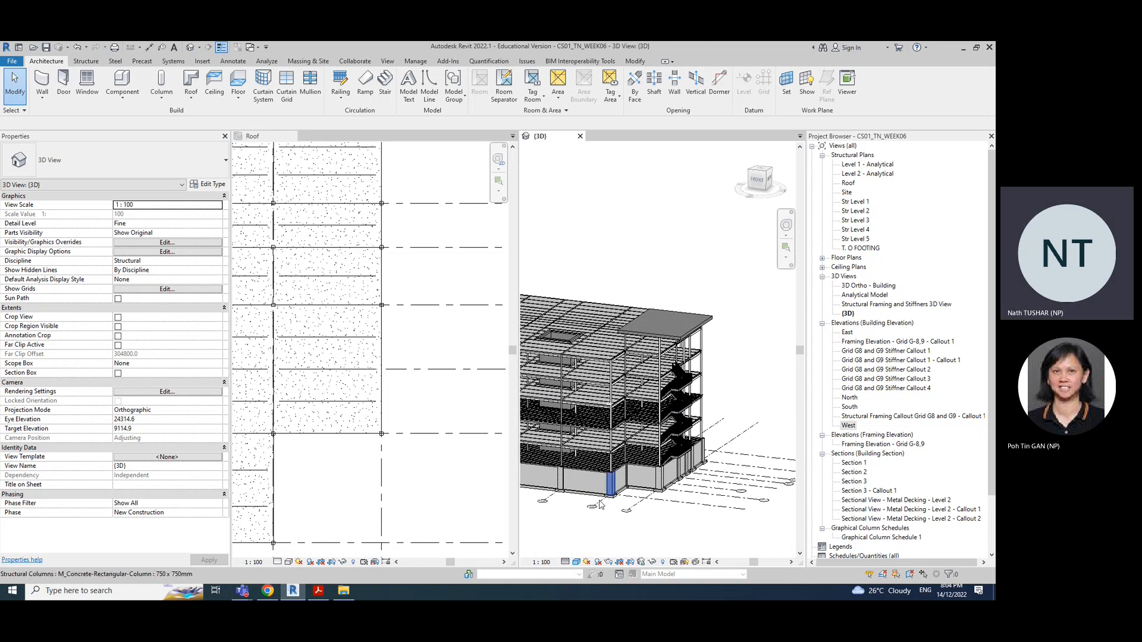
{"action": "left_click", "coordinate": [582, 563]}
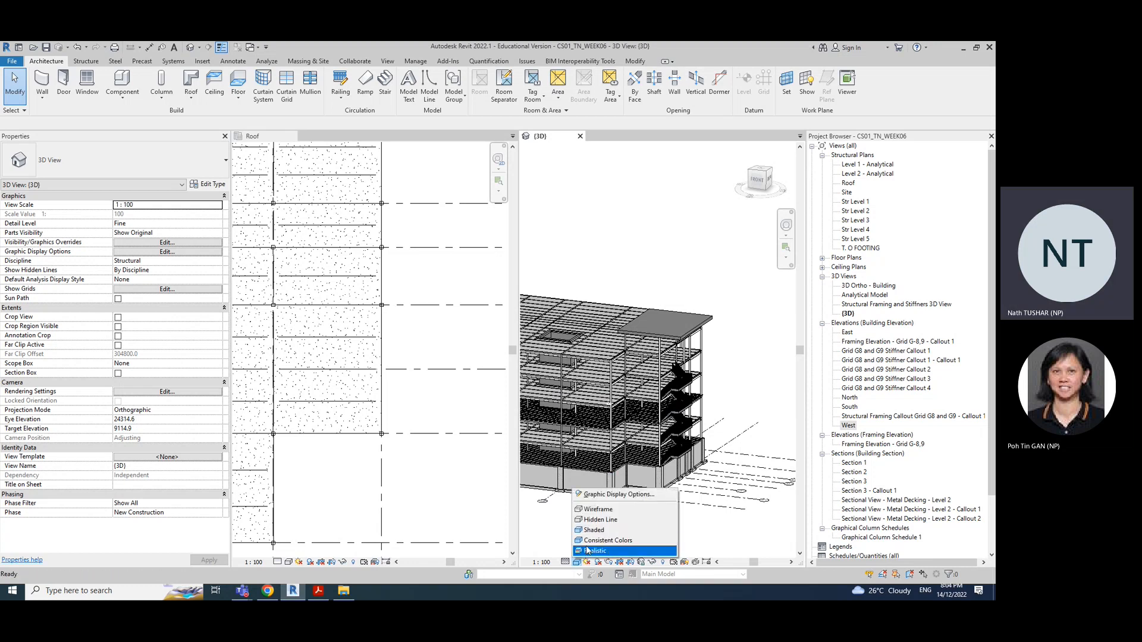
{"action": "left_click", "coordinate": [586, 550]}
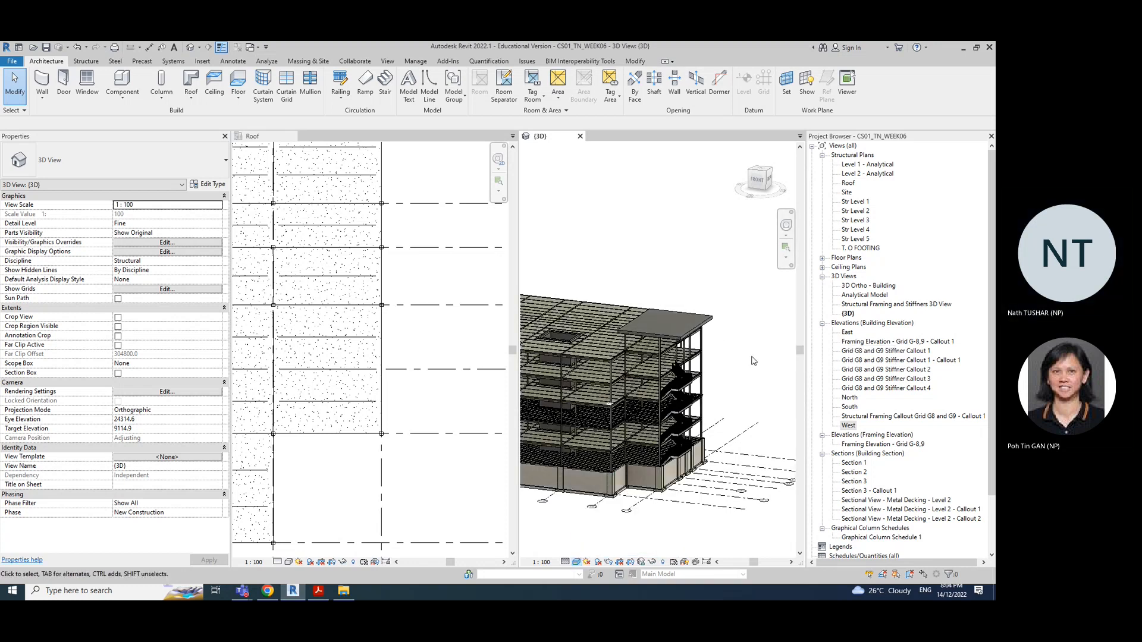
Edit the staircase roof's footprint so its inner edge lies 1000 mm past the grid line over the building, and finish the sketch
{"action": "middle_click_drag", "start_coordinate": [757, 366], "coordinate": [645, 441], "text": "shift"}
{"action": "scroll", "coordinate": [677, 408], "scroll_direction": "up", "scroll_amount": 8}
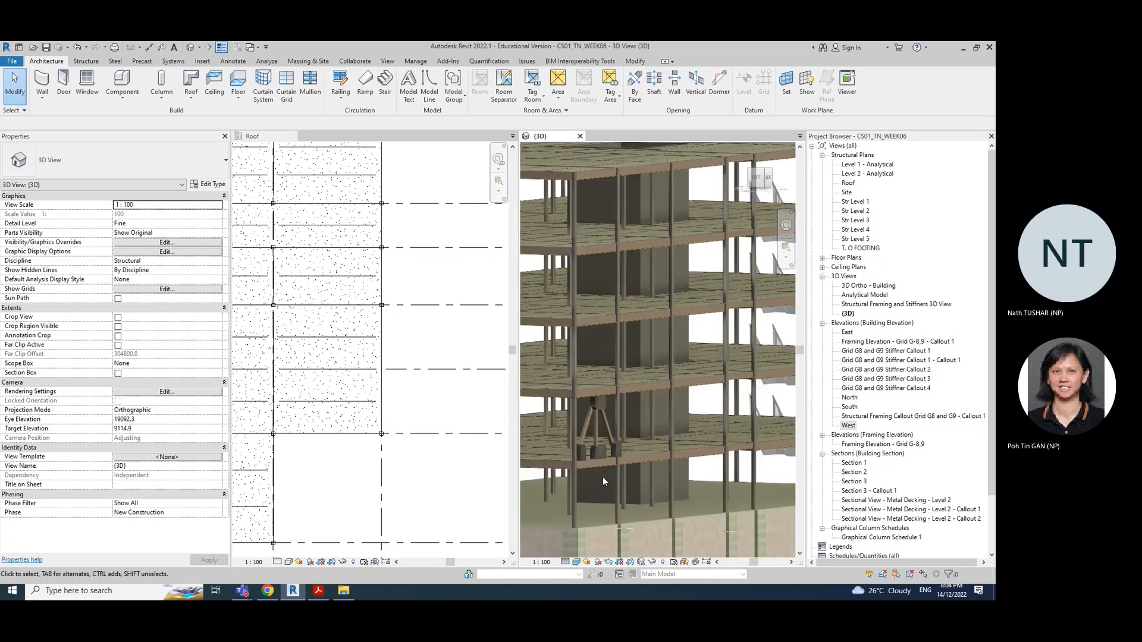
{"action": "scroll", "coordinate": [678, 410], "scroll_direction": "down", "scroll_amount": 10}
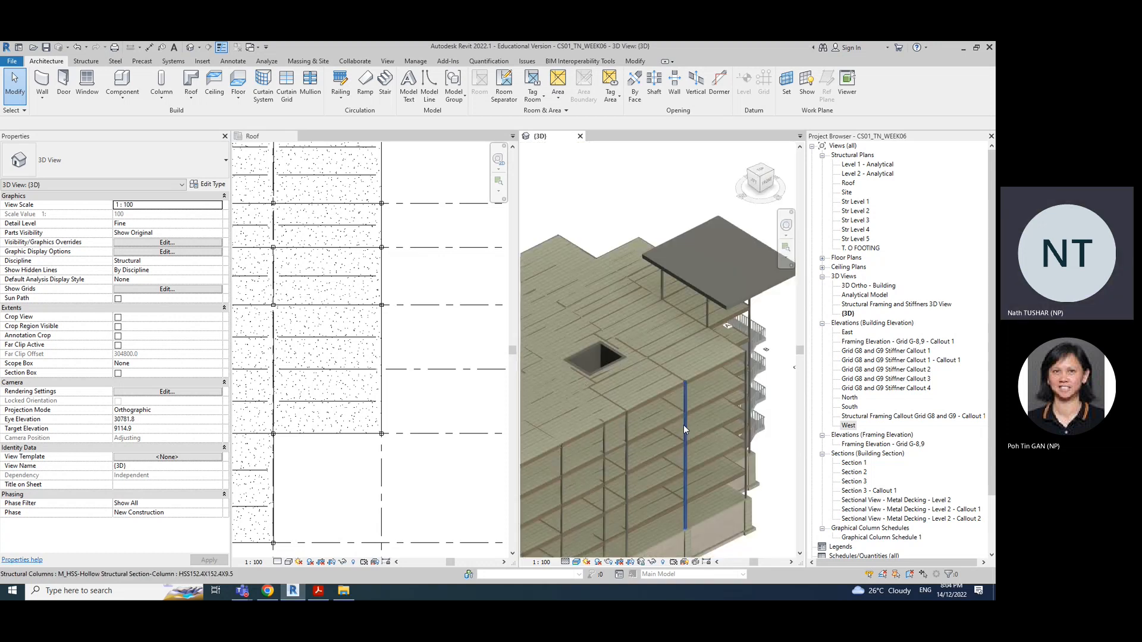
{"action": "middle_click_drag", "start_coordinate": [687, 426], "coordinate": [714, 356], "text": "shift"}
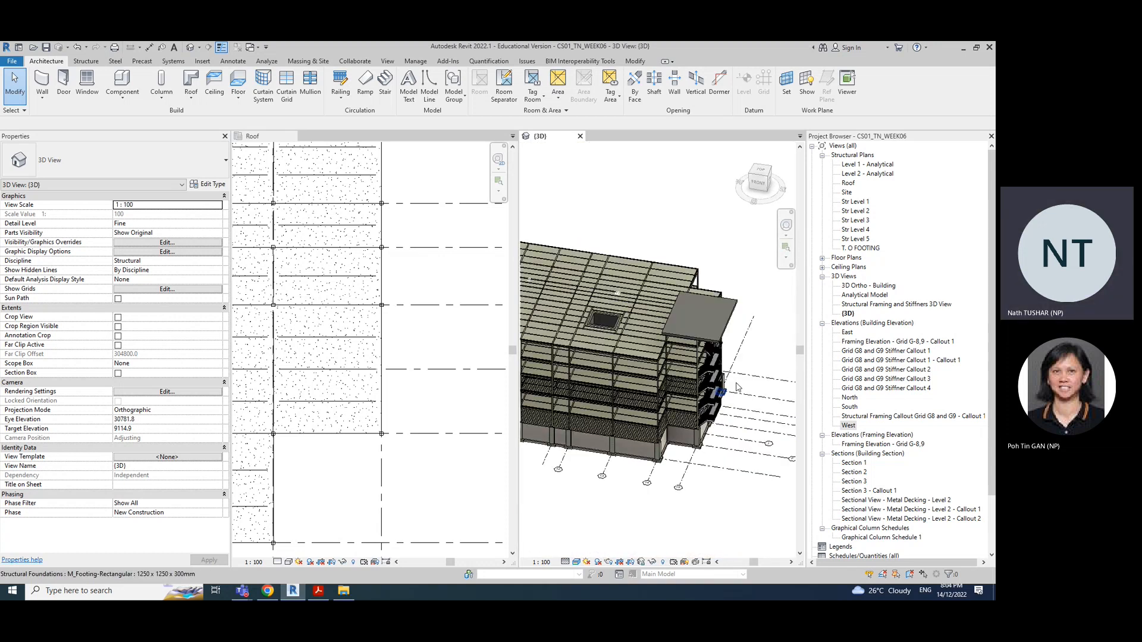
{"action": "left_click", "coordinate": [723, 321]}
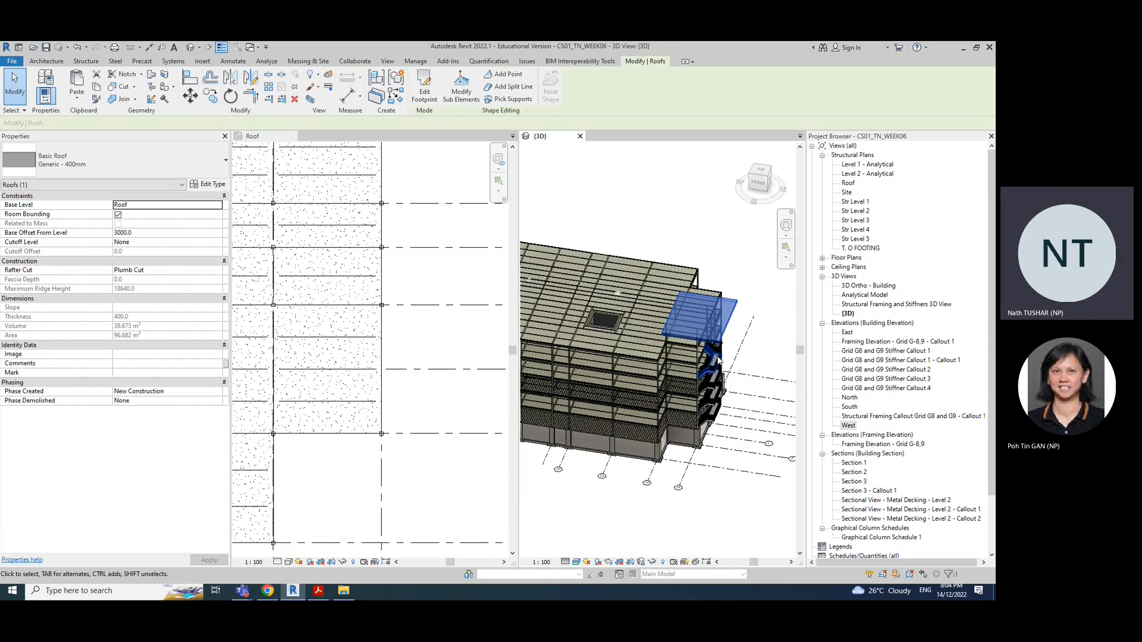
{"action": "double_click", "coordinate": [723, 322]}
{"action": "left_click", "coordinate": [273, 372]}
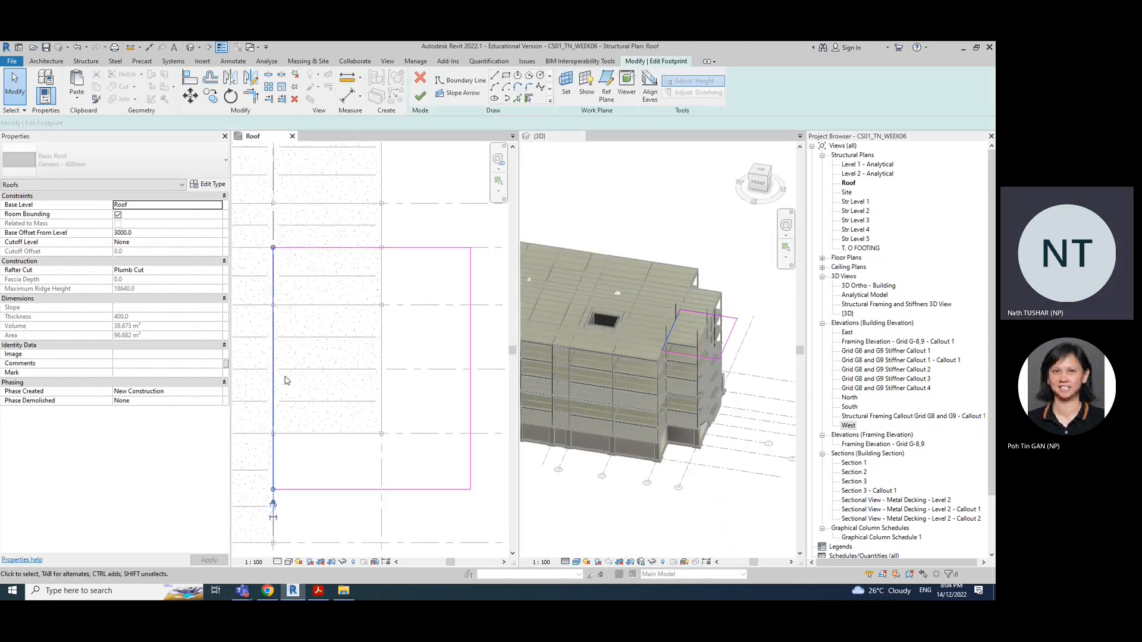
{"action": "left_click_drag", "start_coordinate": [272, 357], "coordinate": [248, 357]}
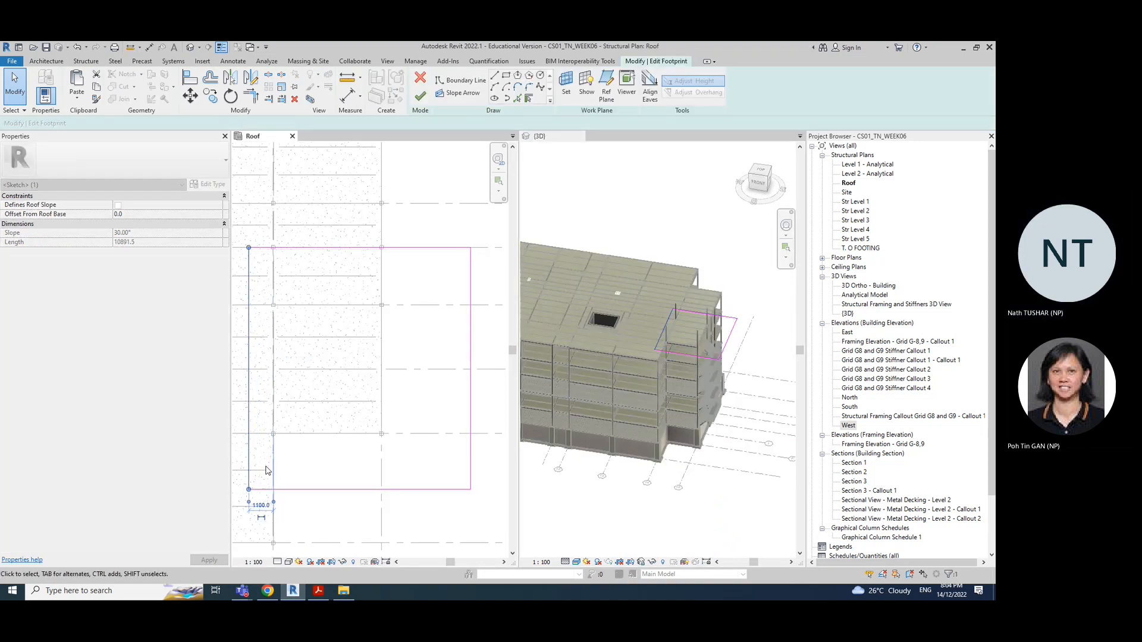
{"action": "left_click", "coordinate": [261, 506]}
{"action": "type", "text": "1000"}
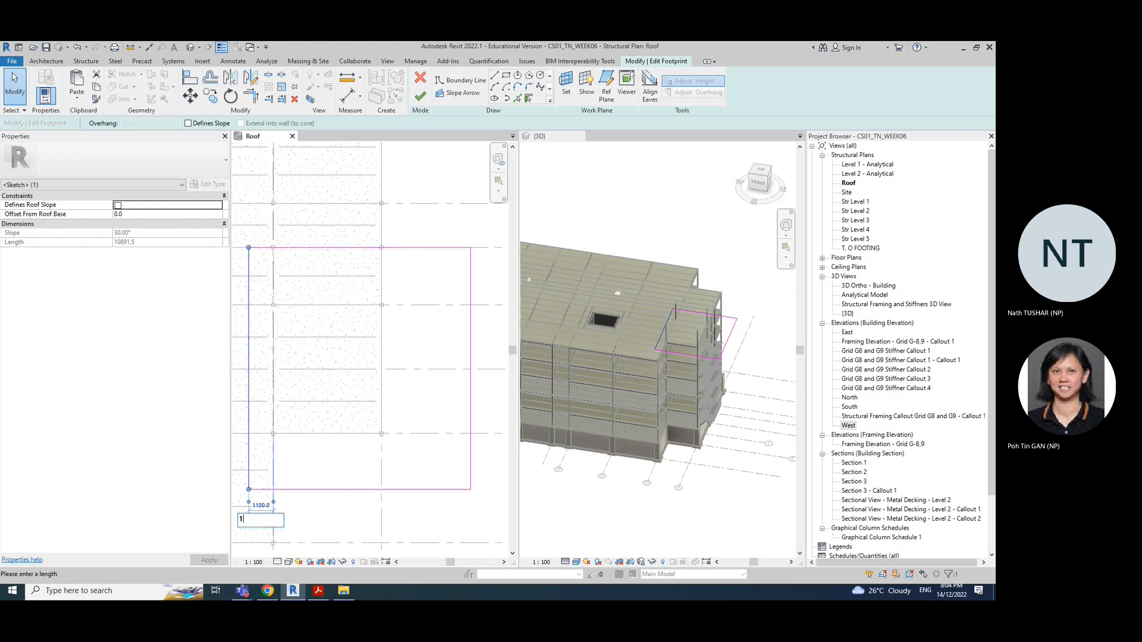
{"action": "key", "text": "Return"}
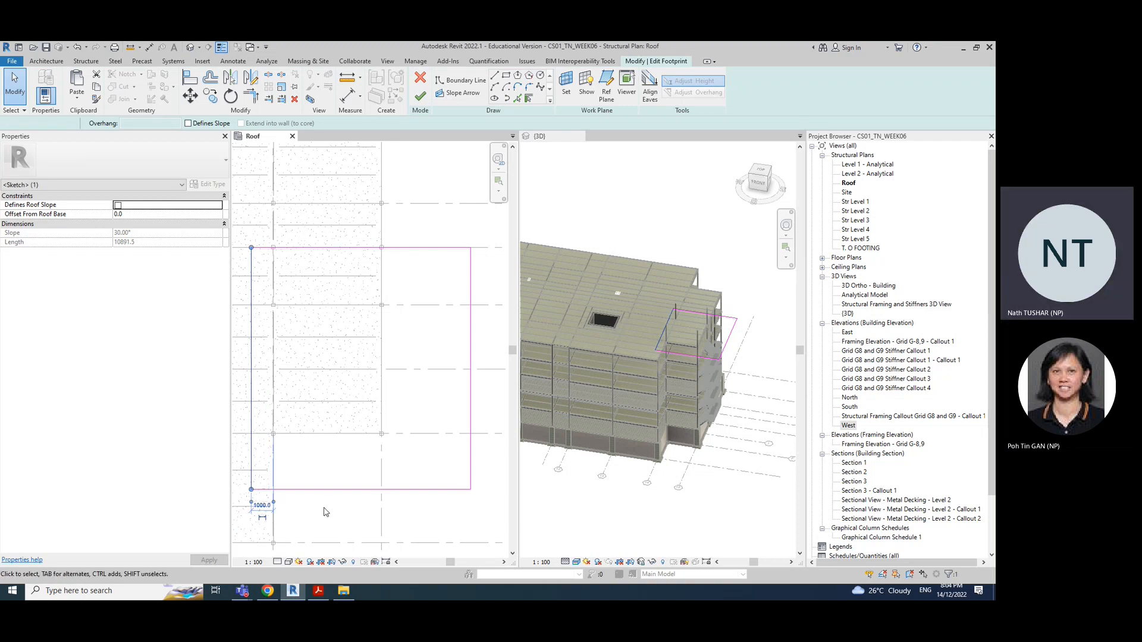
{"action": "left_click", "coordinate": [326, 508]}
{"action": "left_click", "coordinate": [418, 100]}
Inspect the extended staircase roof and its supporting columns from below, above and the corner of the building
{"action": "left_click", "coordinate": [726, 246]}
{"action": "left_click", "coordinate": [728, 247]}
{"action": "middle_click_drag", "start_coordinate": [756, 421], "coordinate": [718, 434], "text": "shift"}
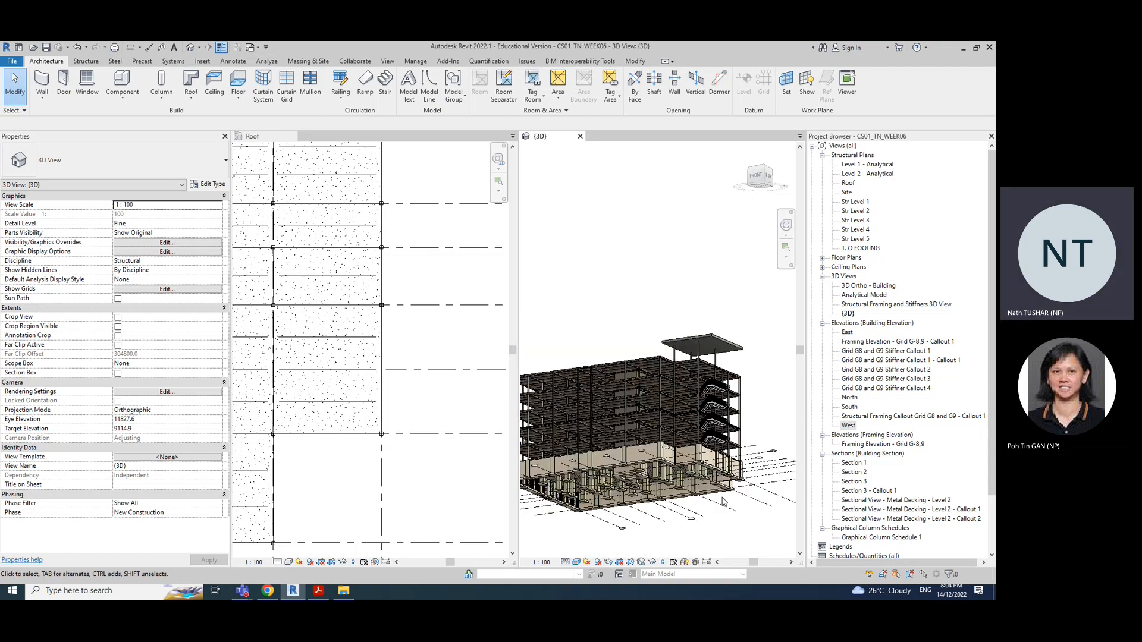
{"action": "scroll", "coordinate": [722, 502], "scroll_direction": "up", "scroll_amount": 4}
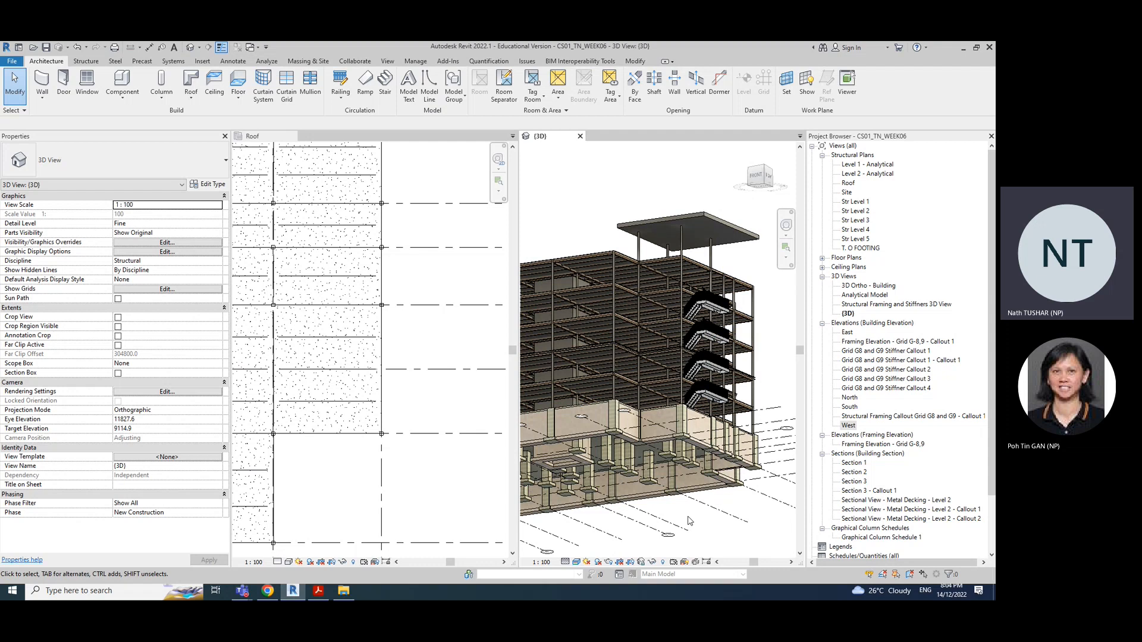
{"action": "middle_click_drag", "start_coordinate": [688, 521], "coordinate": [755, 348], "text": "shift"}
{"action": "scroll", "coordinate": [755, 349], "scroll_direction": "down", "scroll_amount": 4}
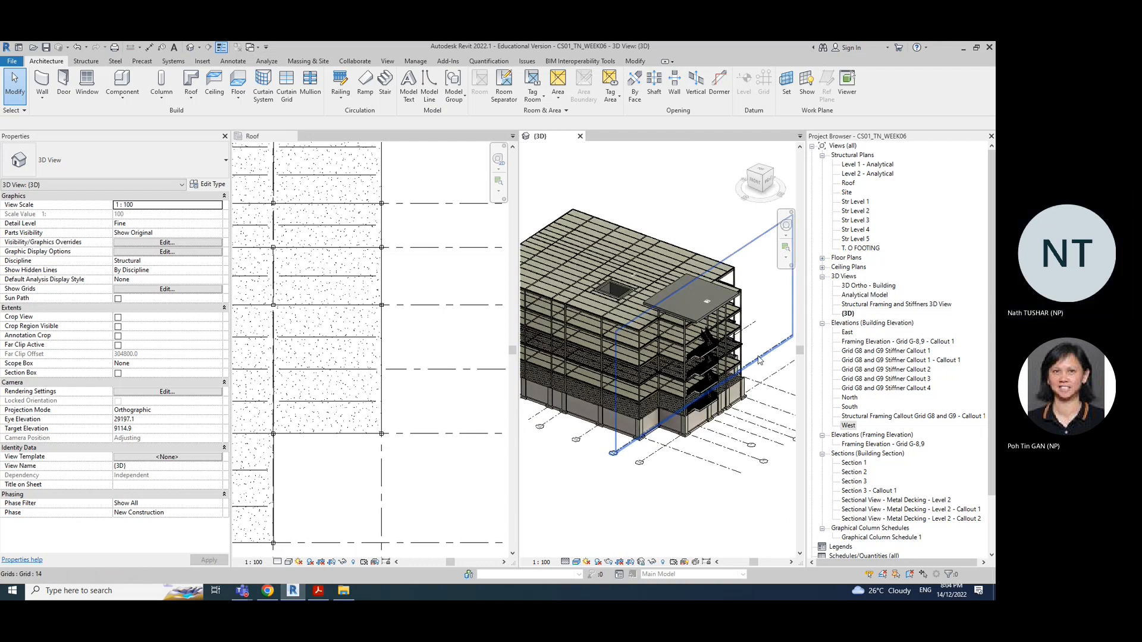
{"action": "middle_click_drag", "start_coordinate": [748, 356], "coordinate": [759, 334], "text": "shift"}
{"action": "scroll", "coordinate": [581, 436], "scroll_direction": "up", "scroll_amount": 3}
{"action": "middle_click_drag", "start_coordinate": [595, 501], "coordinate": [762, 453], "text": "shift"}
{"action": "scroll", "coordinate": [735, 488], "scroll_direction": "down", "scroll_amount": 3}
{"action": "scroll", "coordinate": [664, 398], "scroll_direction": "up", "scroll_amount": 3}
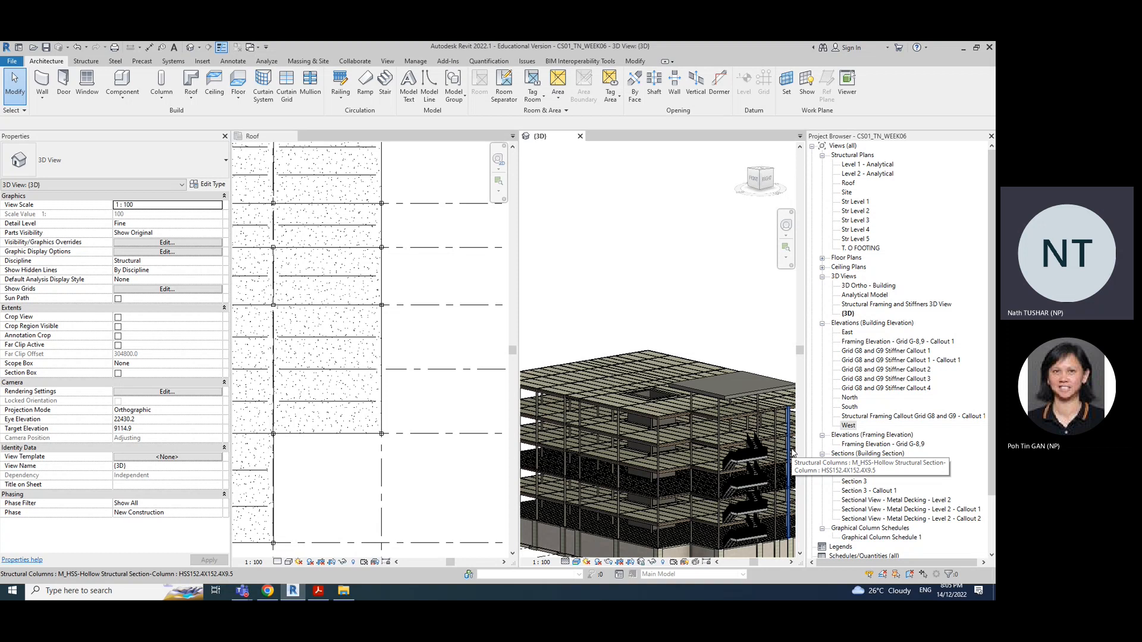
{"action": "scroll", "coordinate": [767, 467], "scroll_direction": "down", "scroll_amount": 4}
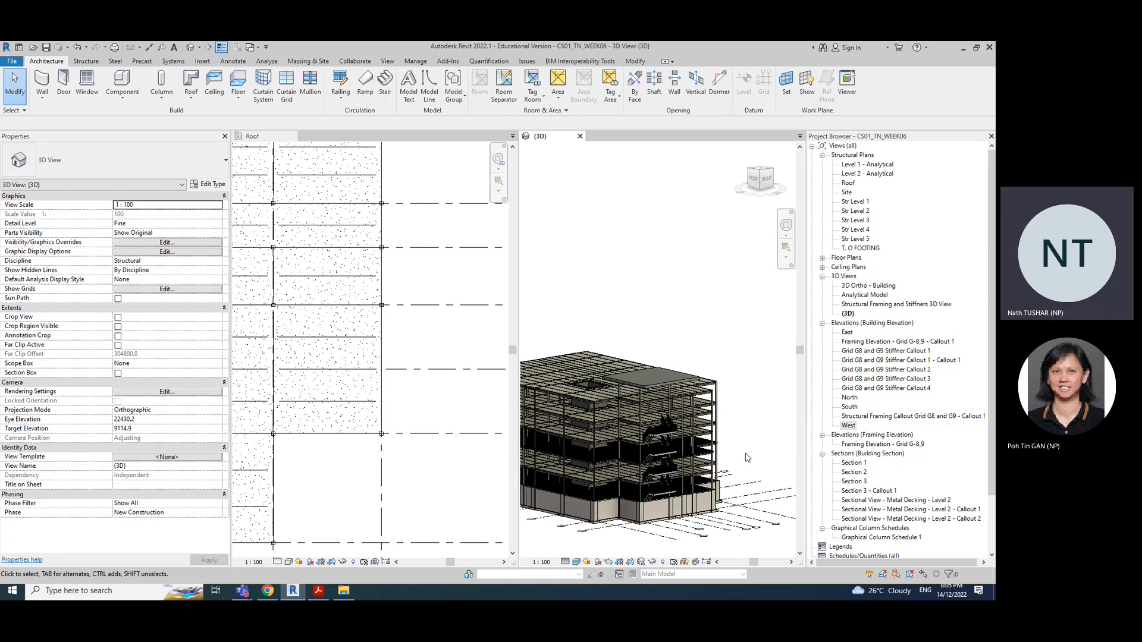
{"action": "middle_click_drag", "start_coordinate": [743, 458], "coordinate": [750, 389], "text": "shift"}
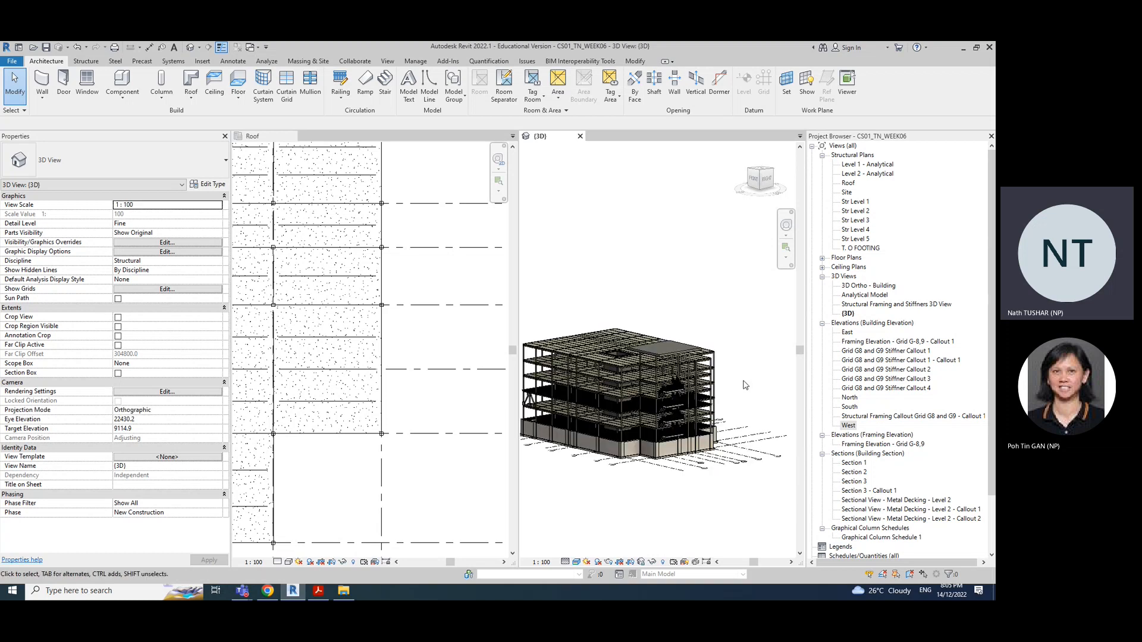
Delete the raised roof over the external staircase and set the Top Offset of its supporting columns to 0
{"action": "left_click", "coordinate": [670, 351]}
{"action": "left_click", "coordinate": [679, 366]}
{"action": "left_click", "coordinate": [161, 232]}
{"action": "type", "text": "0"}
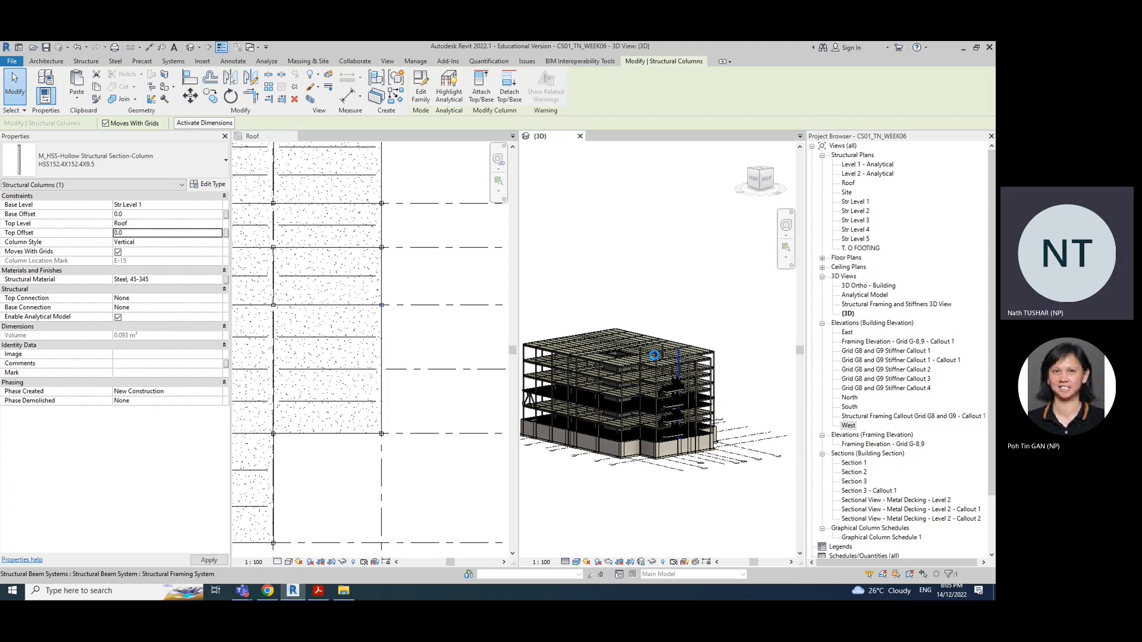
{"action": "left_click", "coordinate": [537, 350]}
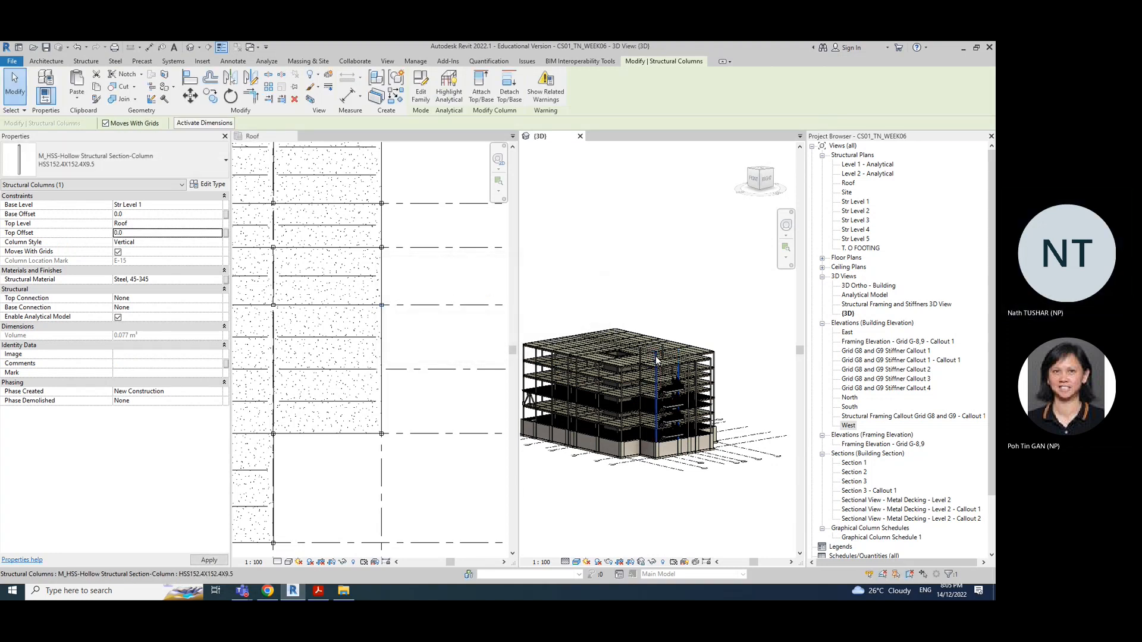
{"action": "left_click", "coordinate": [142, 225]}
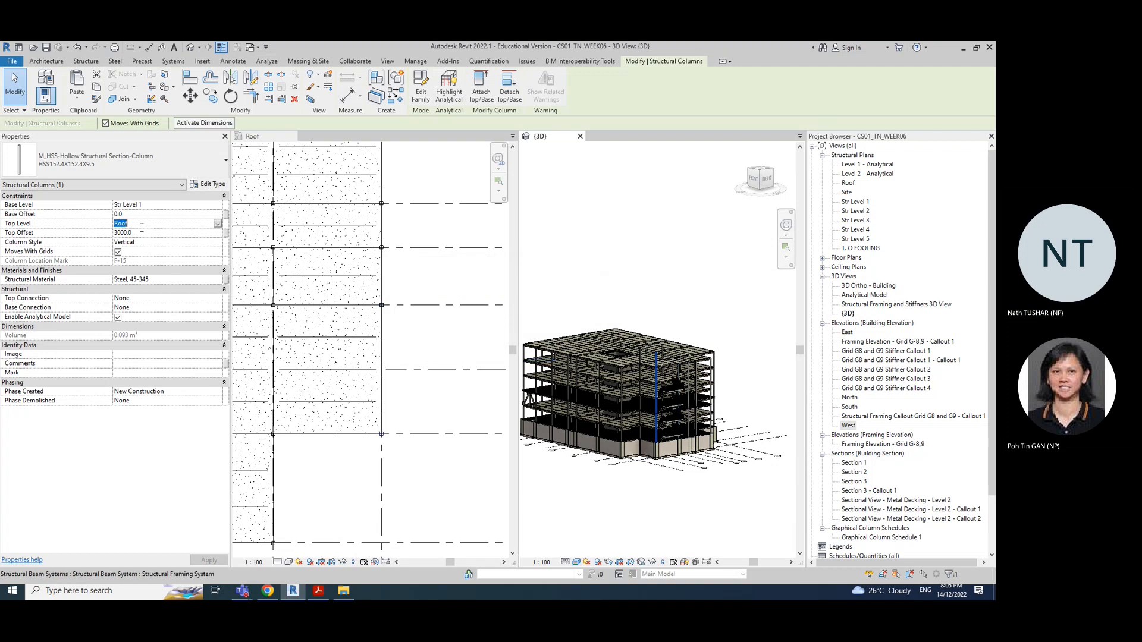
{"action": "left_click", "coordinate": [139, 234]}
{"action": "type", "text": "0.0"}
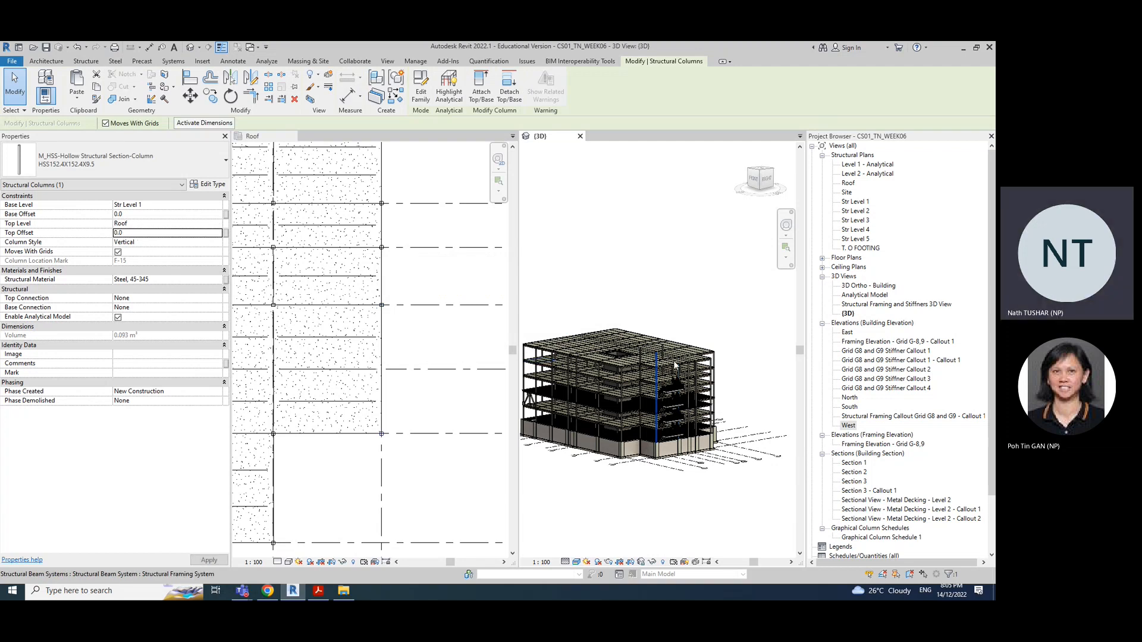
{"action": "key", "text": "Escape"}
Edit the Roof level floor slab's boundary so it extends beyond grid 15 over the external staircase, and finish the sketch
{"action": "scroll", "coordinate": [663, 349], "scroll_direction": "up", "scroll_amount": 5}
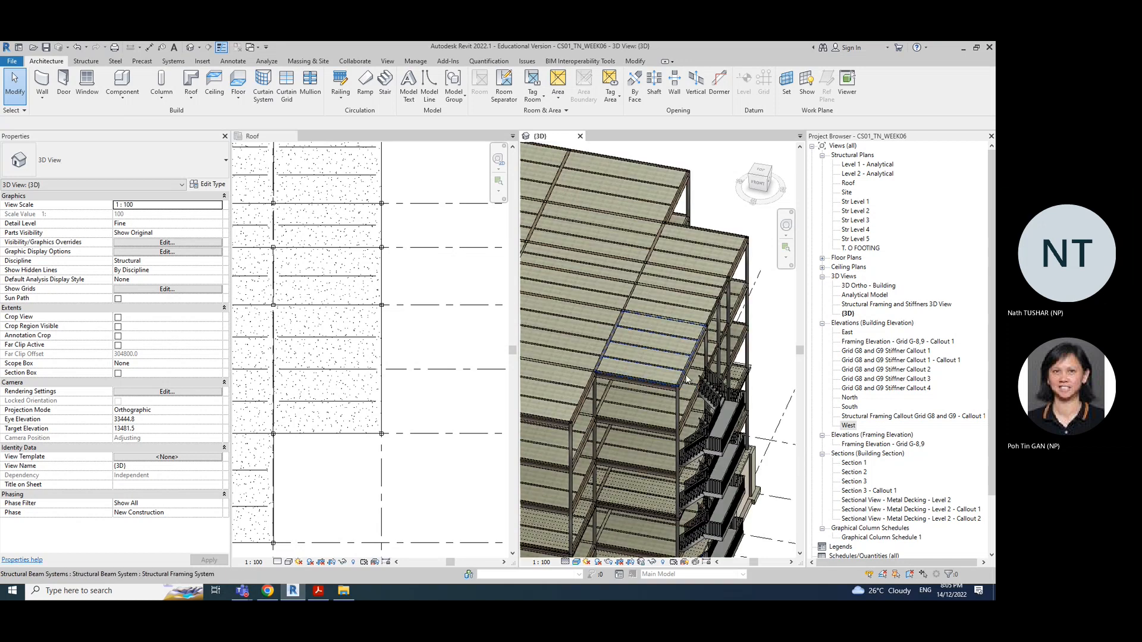
{"action": "left_click", "coordinate": [683, 382]}
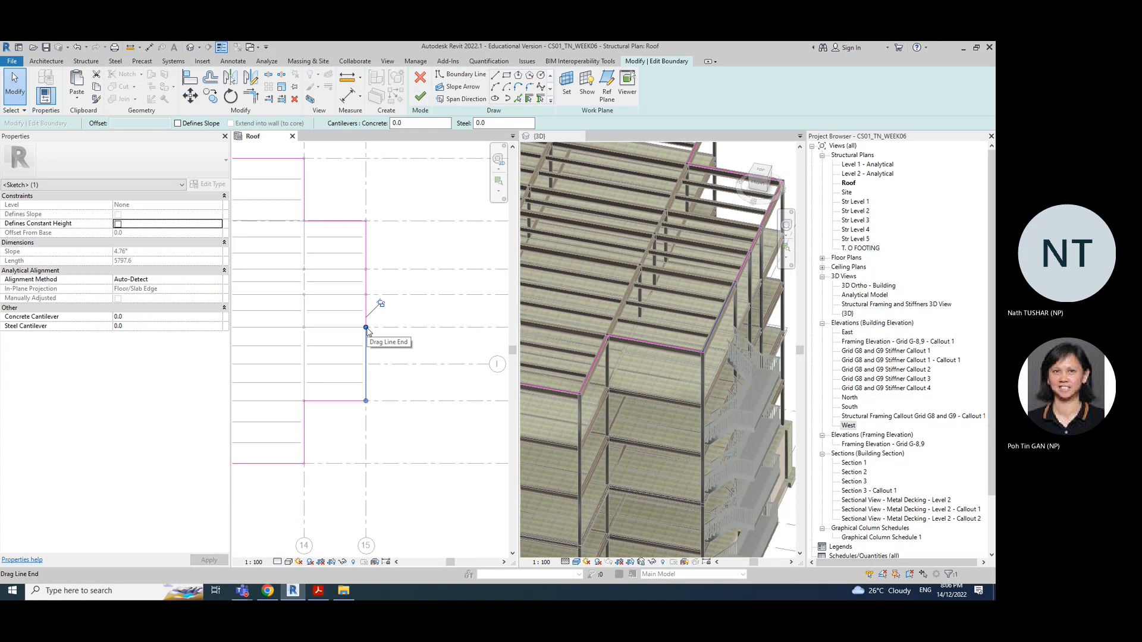
{"action": "left_click", "coordinate": [449, 398]}
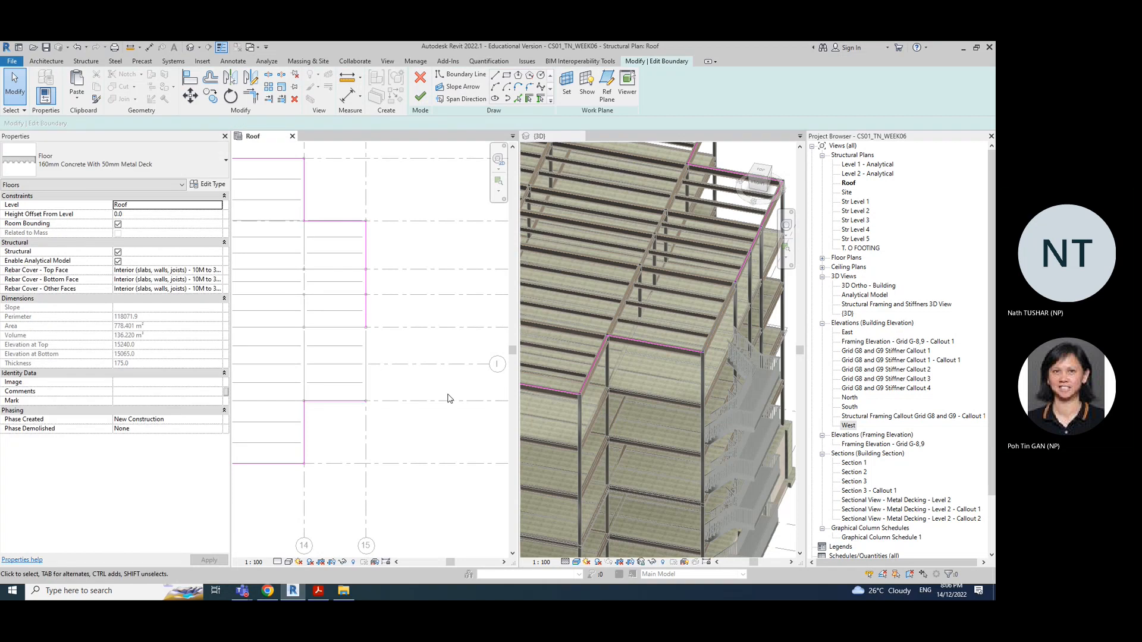
{"action": "left_click", "coordinate": [461, 74]}
{"action": "left_click", "coordinate": [366, 327]}
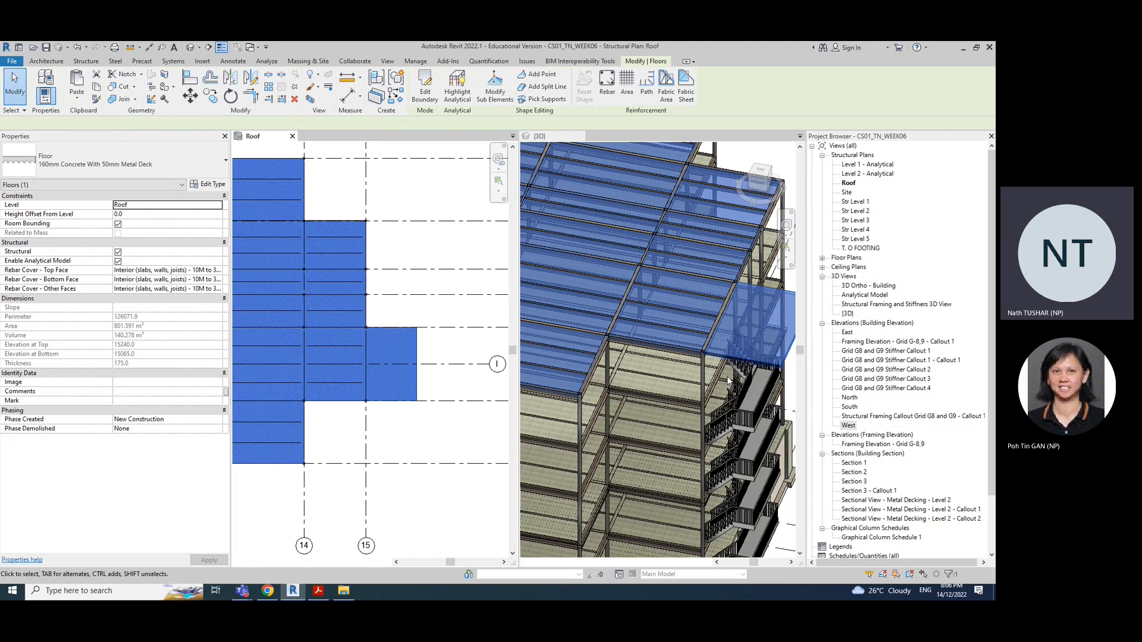
{"action": "middle_click_drag", "start_coordinate": [684, 357], "coordinate": [747, 382], "text": "shift"}
{"action": "left_click", "coordinate": [777, 389]}
{"action": "key", "text": "Escape"}
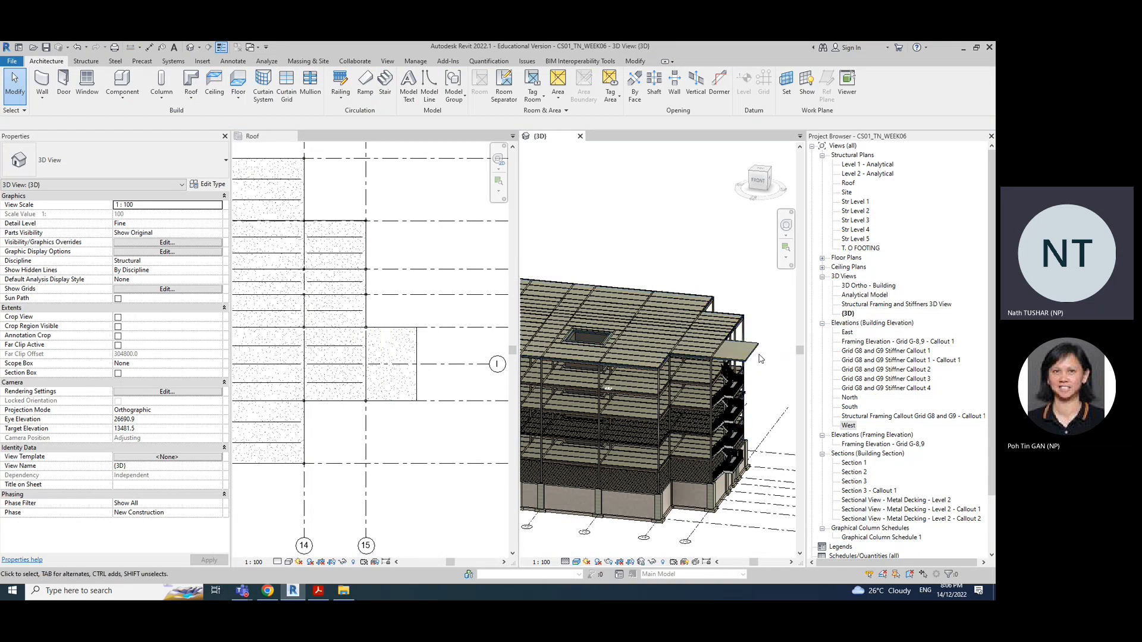
{"action": "middle_click_drag", "start_coordinate": [779, 365], "coordinate": [714, 370], "text": "shift"}
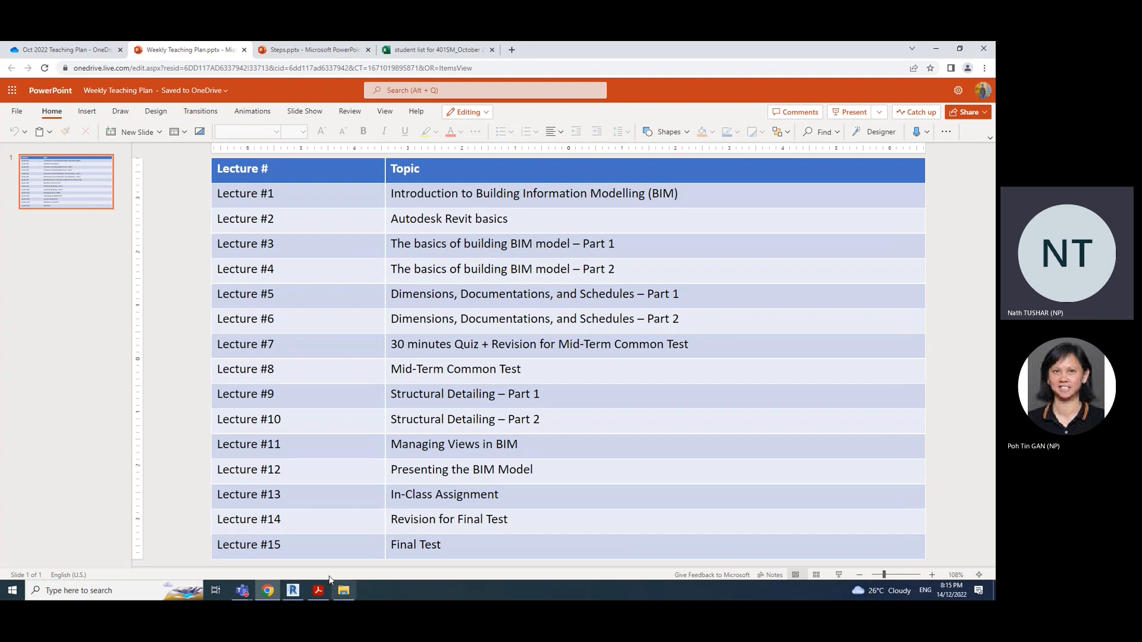
Open the Str Framing and Stiffner Details PDF from the Week 6 folder, view it and minimize both windows
{"action": "left_click", "coordinate": [343, 590]}
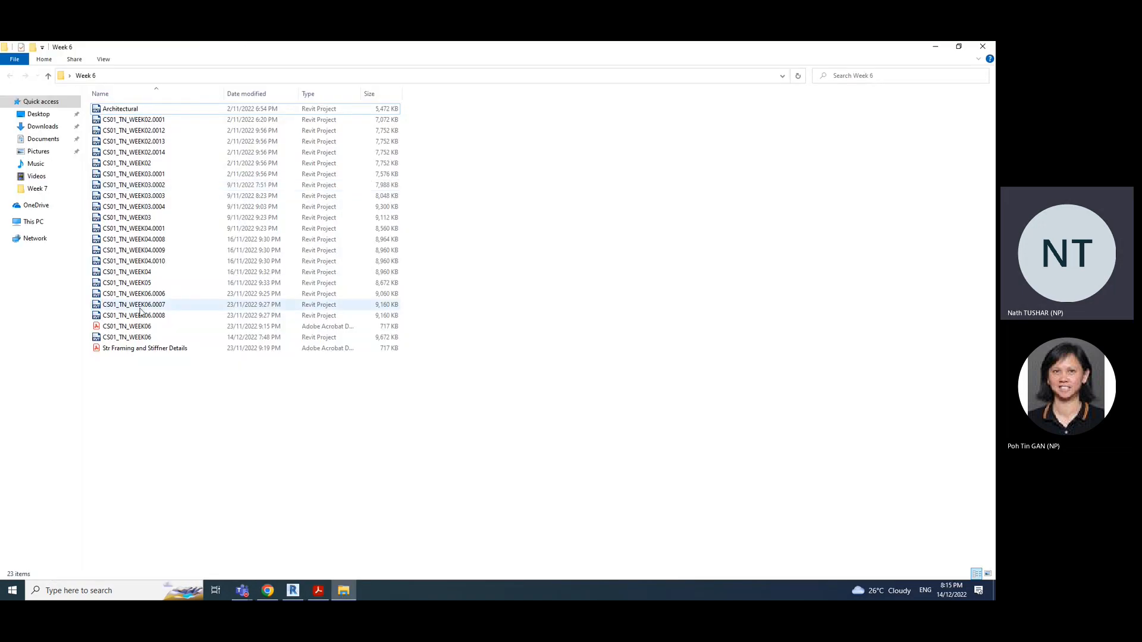
{"action": "left_click", "coordinate": [142, 349]}
{"action": "double_click", "coordinate": [143, 351]}
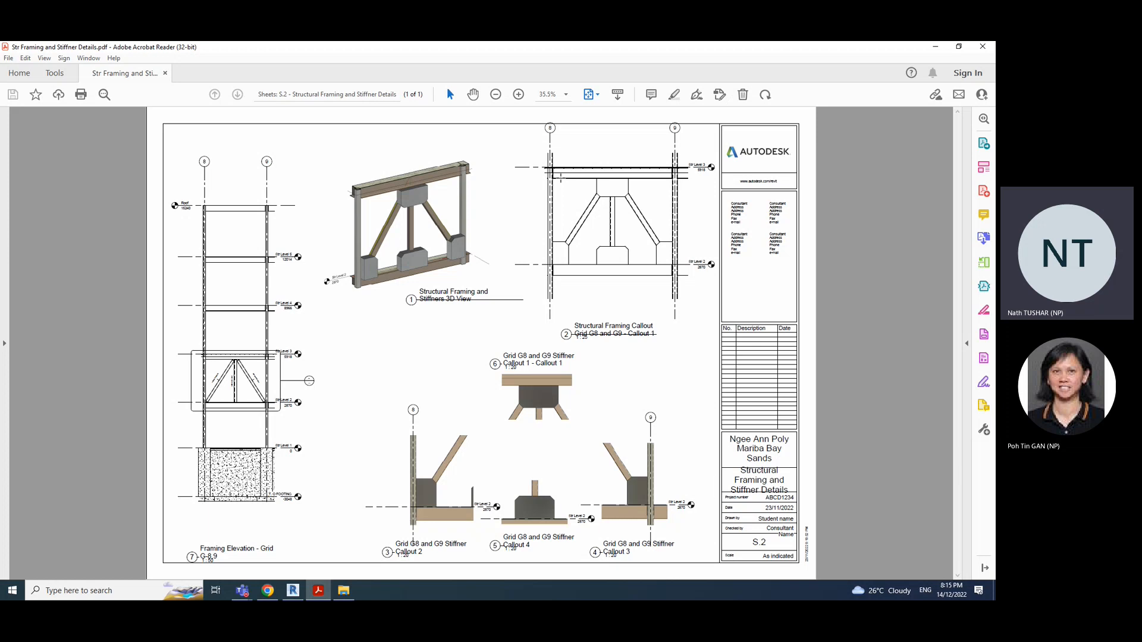
{"action": "left_click", "coordinate": [935, 46]}
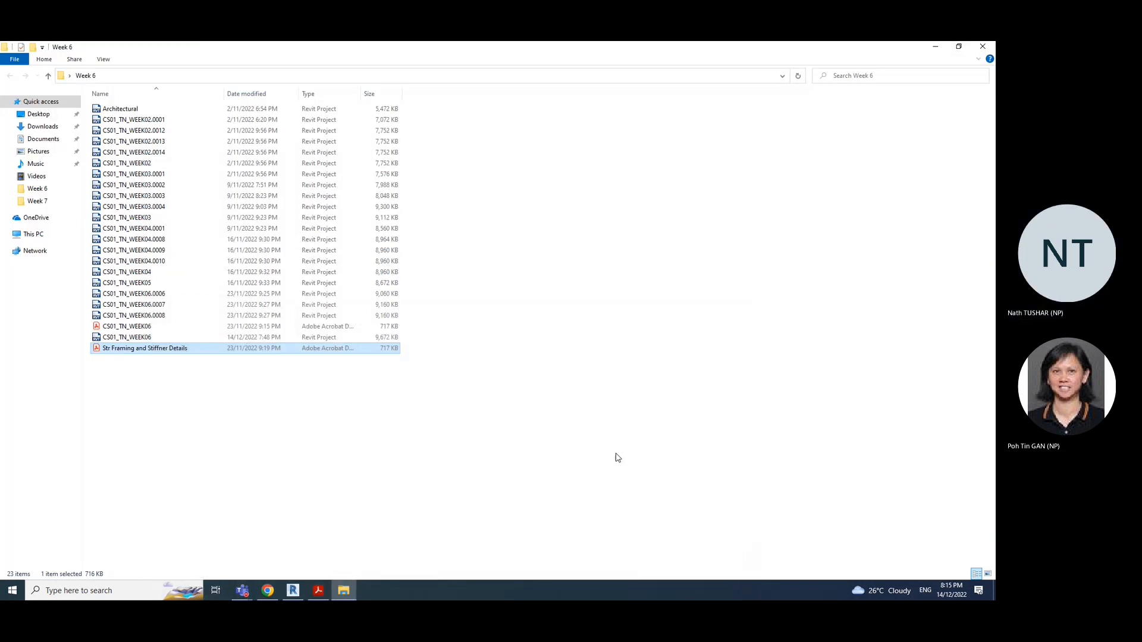
{"action": "left_click", "coordinate": [935, 47]}
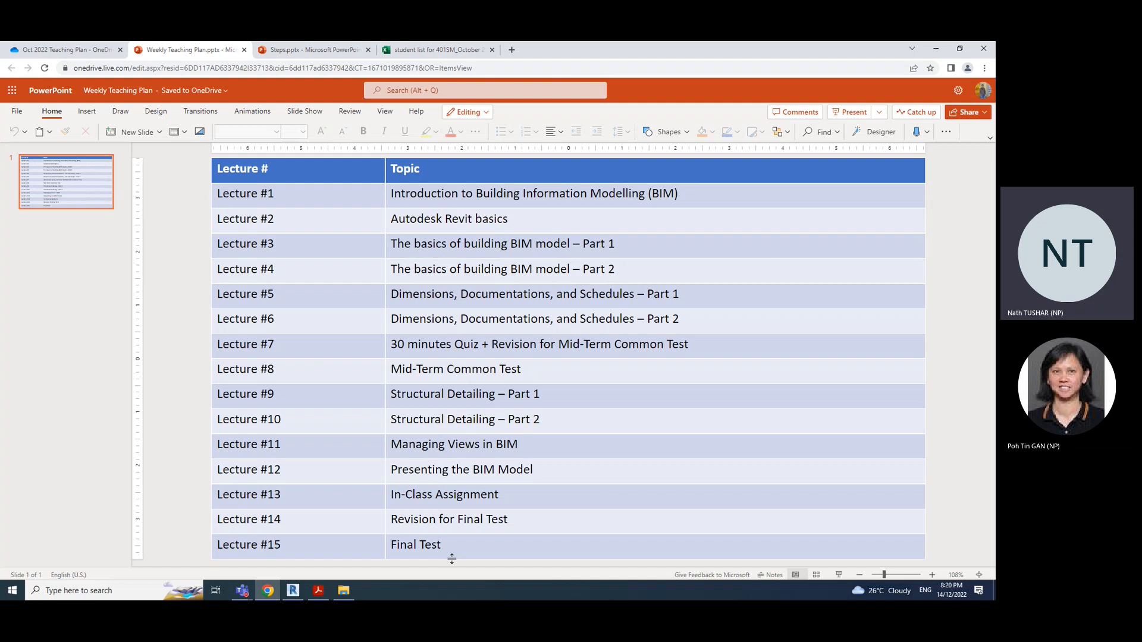
Switch to Revit and close the project's 3D view and Roof plan
{"action": "left_click", "coordinate": [294, 592]}
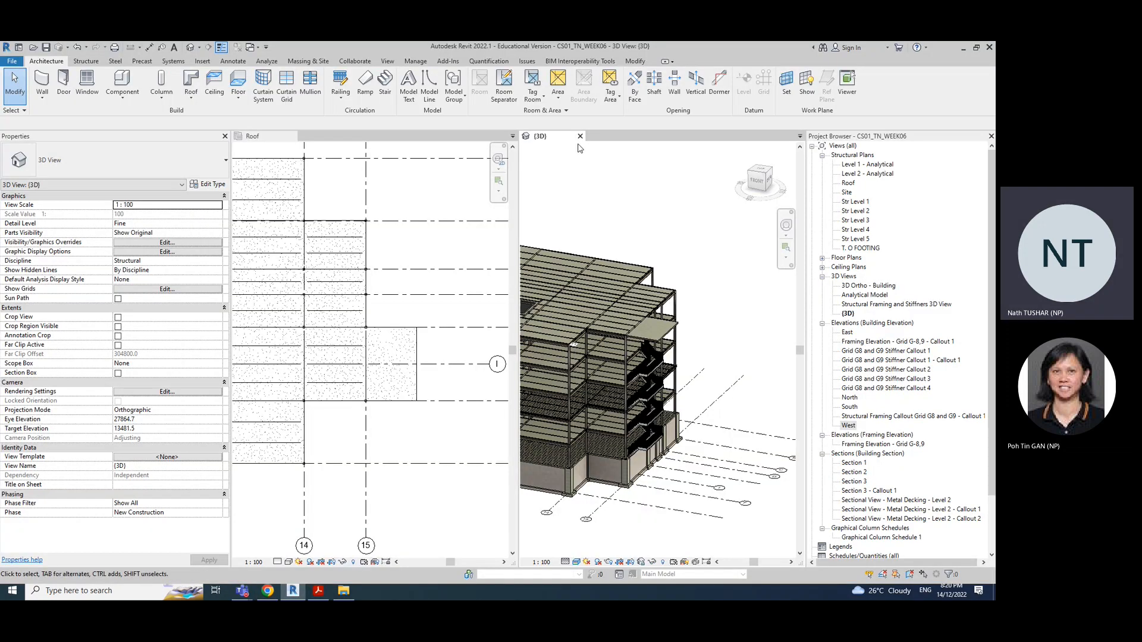
{"action": "left_click", "coordinate": [580, 136]}
{"action": "left_click", "coordinate": [469, 288]}
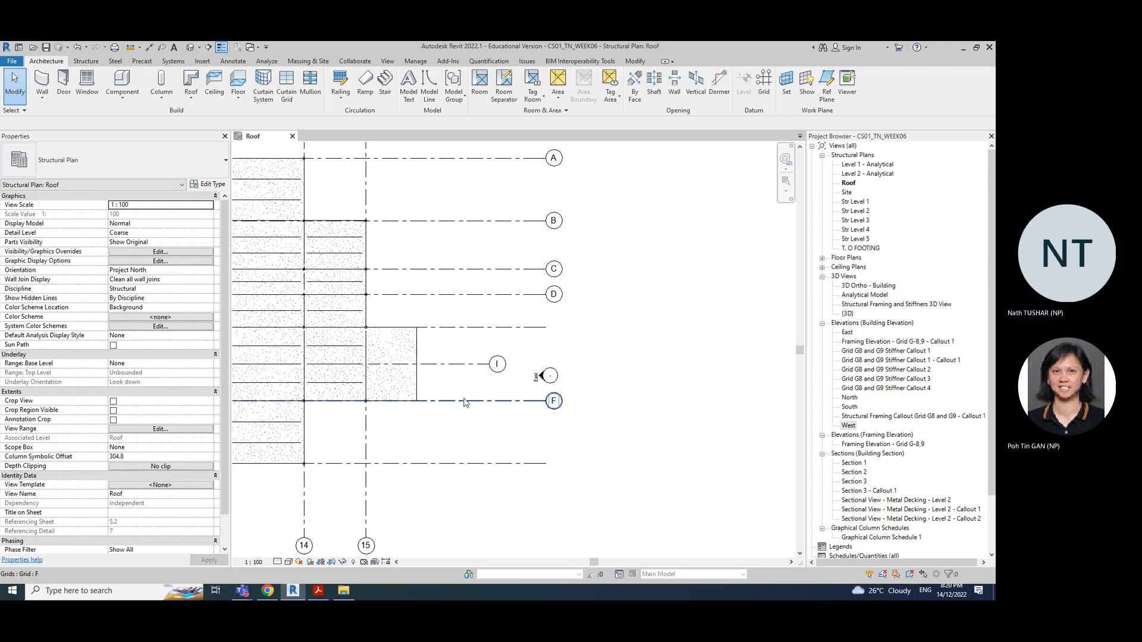
{"action": "left_click", "coordinate": [293, 137]}
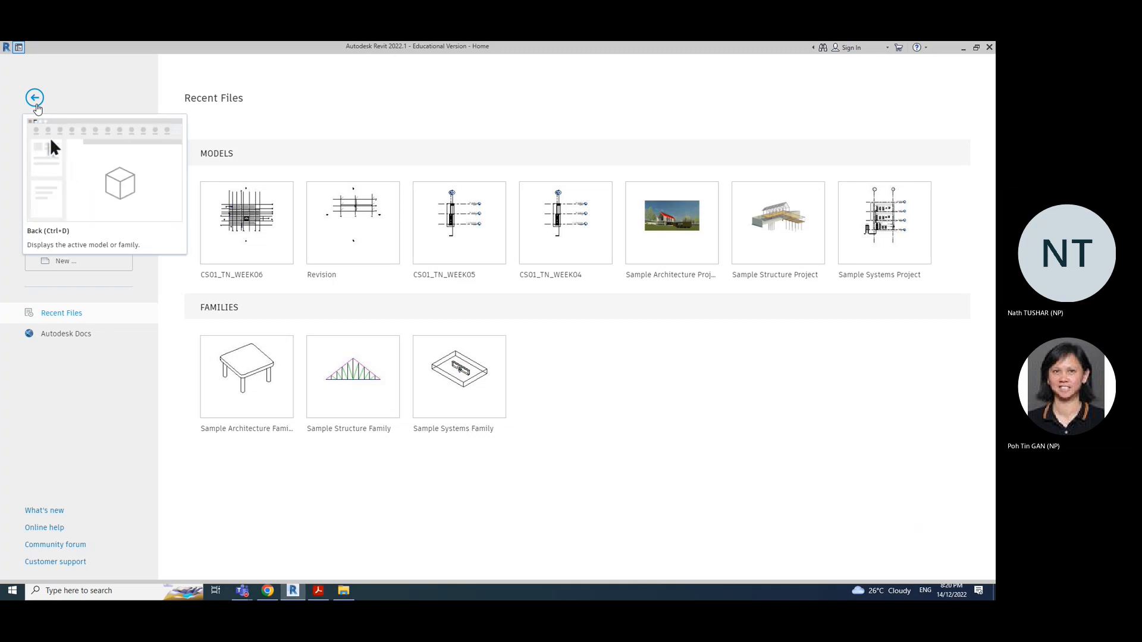
Bring up the dialog for opening a model, switch to Microsoft Teams and stop sharing the screen
{"action": "left_click", "coordinate": [71, 172]}
{"action": "mouse_move", "coordinate": [241, 590]}
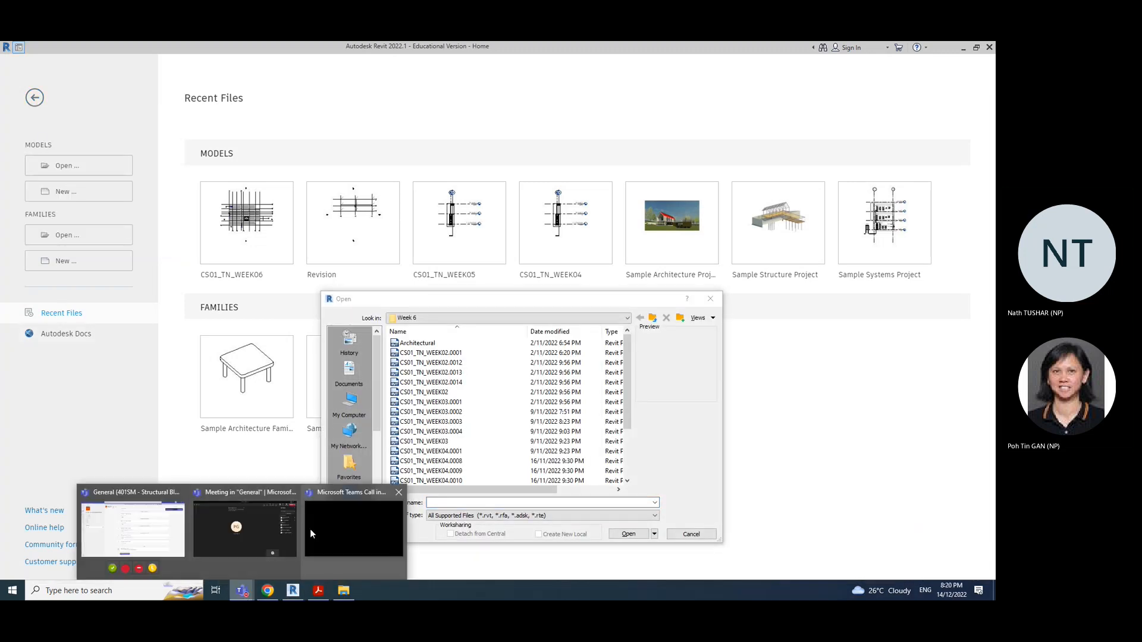
{"action": "left_click", "coordinate": [354, 529]}
{"action": "left_click", "coordinate": [899, 82]}
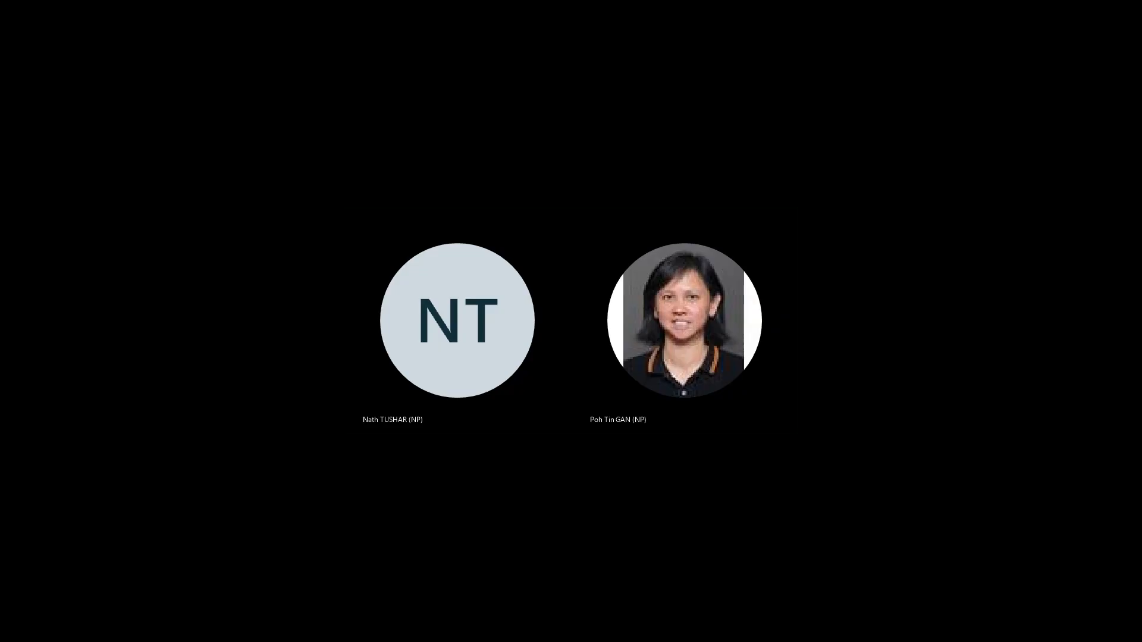